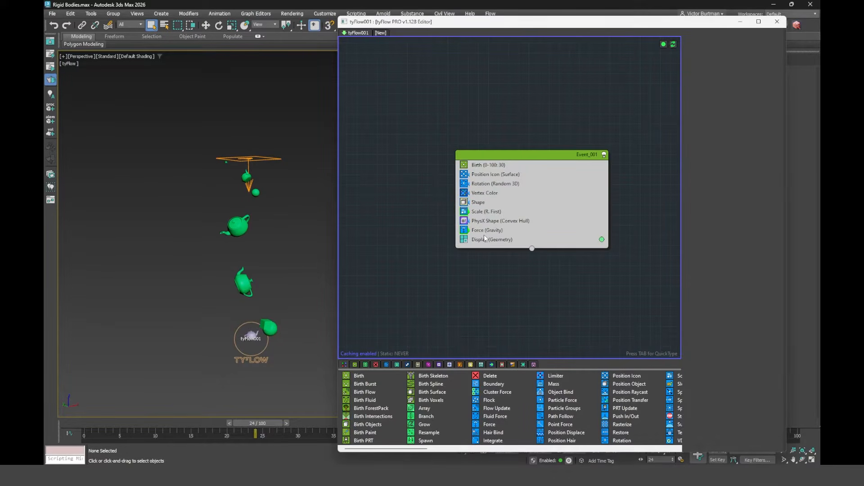
Add an Export Particles operator to Event_001 just above Display and set its export mode to Alembic mesh.
{"action": "key", "text": "Tab"}
{"action": "type", "text": "ex"}
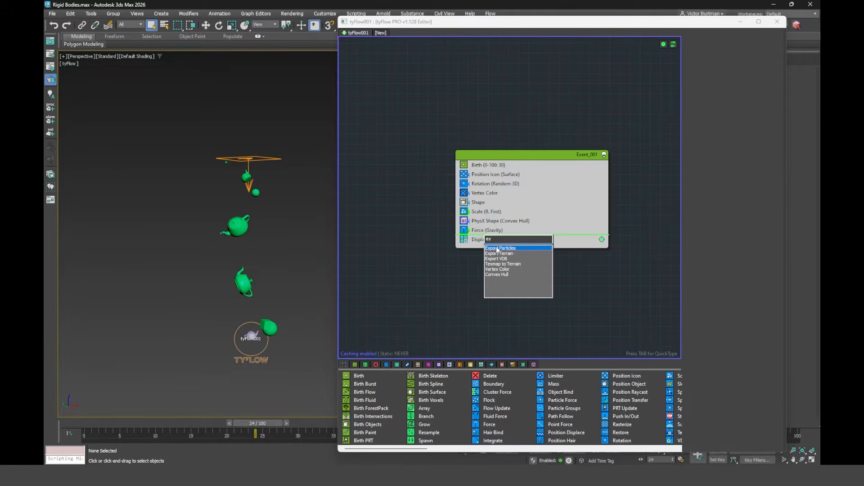
{"action": "left_click", "coordinate": [497, 248]}
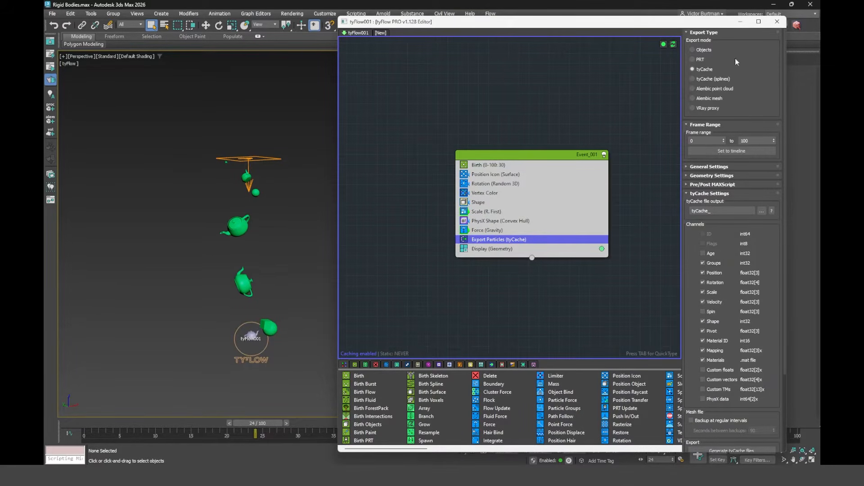
{"action": "left_click", "coordinate": [703, 101]}
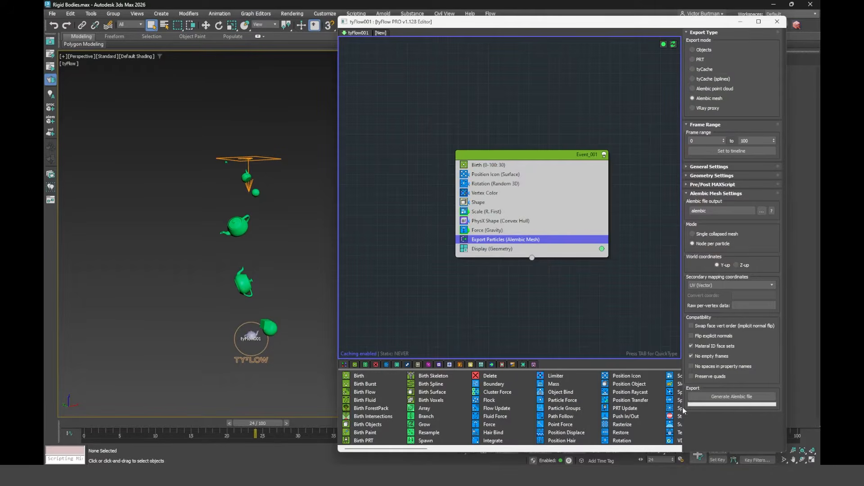
Set the Alembic output to alembic.abc in the tuto folder and generate the file.
{"action": "left_click", "coordinate": [760, 210]}
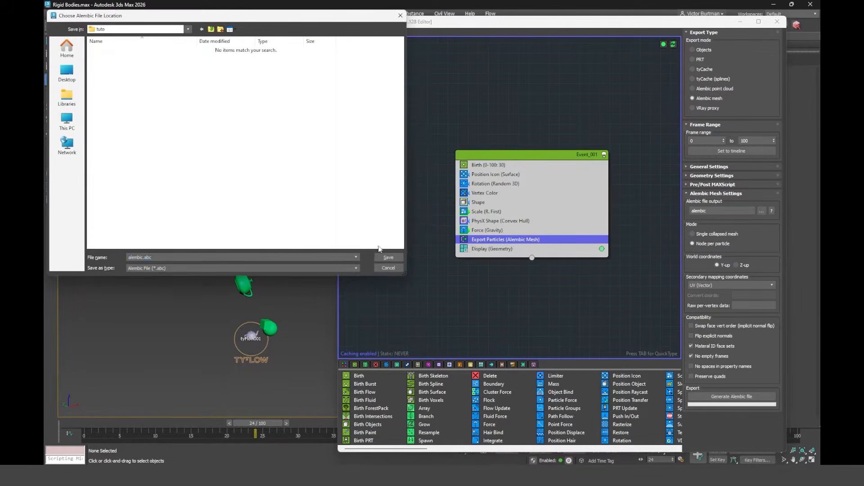
{"action": "left_click", "coordinate": [388, 257]}
{"action": "left_click", "coordinate": [720, 396]}
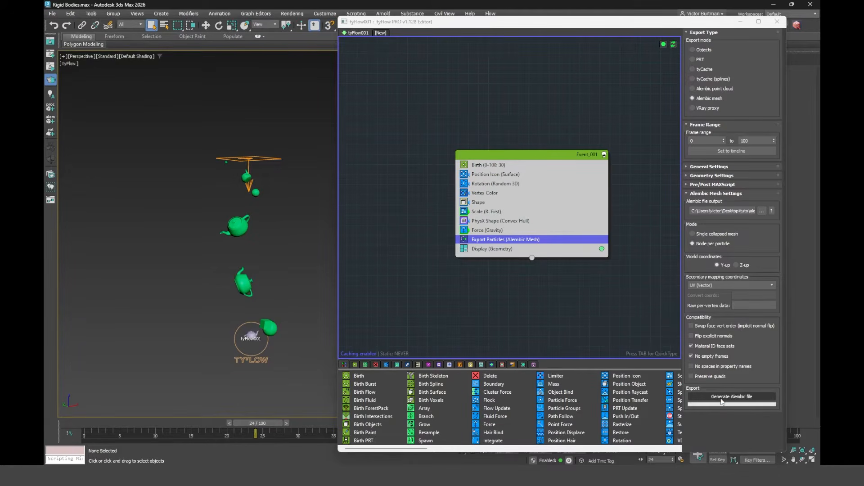
{"action": "left_click", "coordinate": [449, 261]}
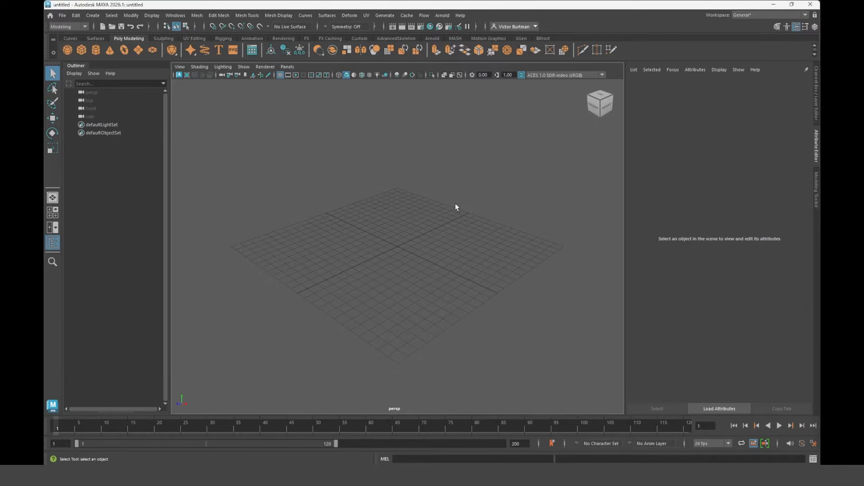
Switch to Maya and import alembic.abc from the tuto folder into the empty scene.
{"action": "left_click_drag", "start_coordinate": [819, 92], "coordinate": [597, 168]}
{"action": "left_click_drag", "start_coordinate": [479, 227], "coordinate": [301, 229]}
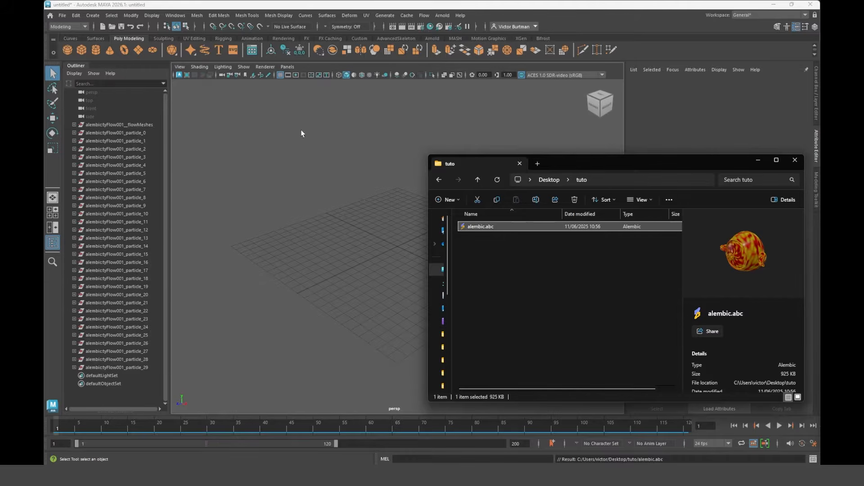
Look inside the first imported particle node and scrub through the falling rigid body animation.
{"action": "left_click", "coordinate": [74, 133]}
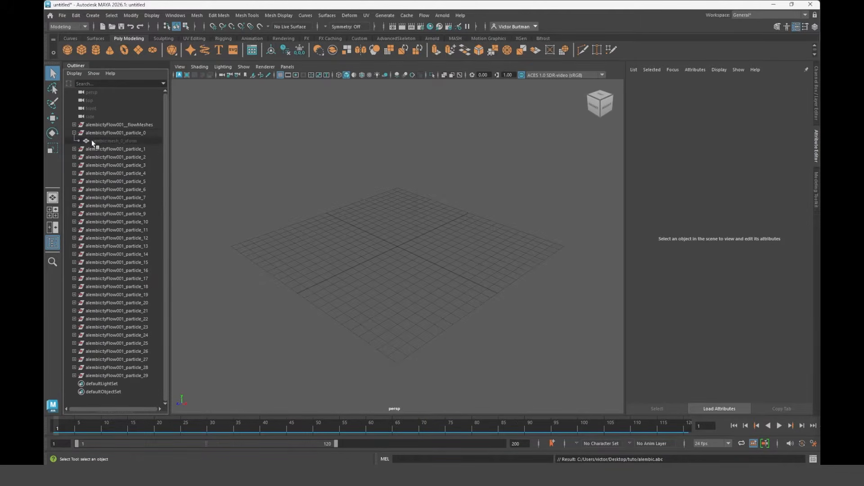
{"action": "left_click_drag", "start_coordinate": [78, 427], "coordinate": [434, 427]}
{"action": "scroll", "coordinate": [383, 286], "scroll_direction": "down", "scroll_amount": 10}
{"action": "middle_click_drag", "start_coordinate": [383, 285], "coordinate": [391, 380], "text": "alt"}
{"action": "left_click", "coordinate": [74, 133]}
{"action": "mouse_move", "coordinate": [434, 425]}
{"action": "left_mouse_down"}
{"action": "mouse_move", "coordinate": [574, 431]}
{"action": "mouse_move", "coordinate": [144, 408]}
{"action": "mouse_move", "coordinate": [296, 409]}
{"action": "left_mouse_up"}
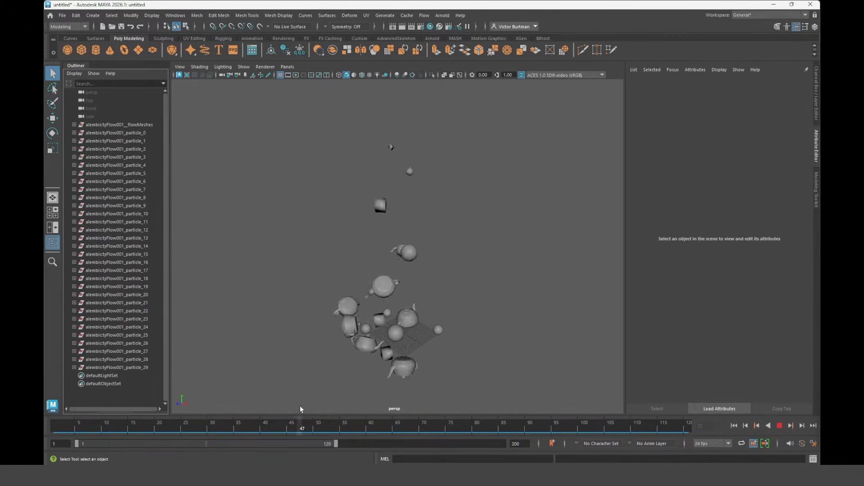
Inspect several of the individual particle nodes in the imported hierarchy.
{"action": "left_click", "coordinate": [98, 149]}
{"action": "left_click", "coordinate": [99, 190]}
{"action": "left_click", "coordinate": [102, 230]}
{"action": "left_click", "coordinate": [102, 263]}
{"action": "left_click", "coordinate": [102, 287]}
{"action": "left_click", "coordinate": [120, 295]}
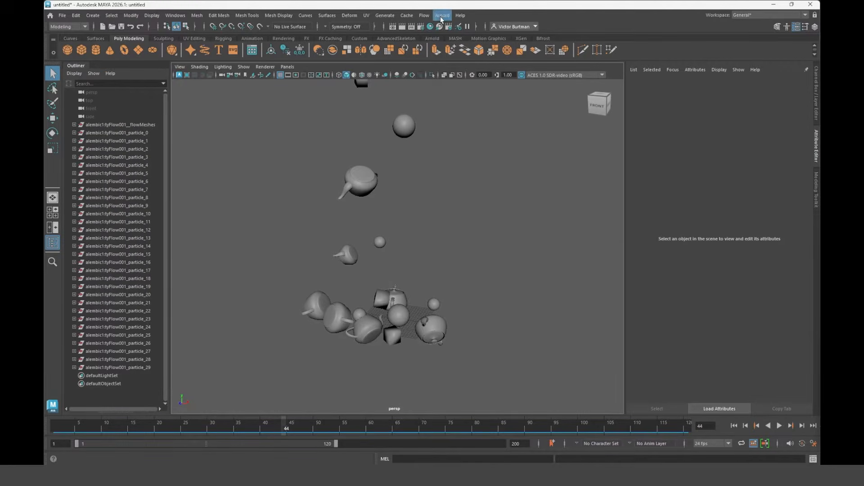
Add an Arnold Skydome Light to the scene.
{"action": "left_click", "coordinate": [442, 15]}
{"action": "mouse_move", "coordinate": [473, 66]}
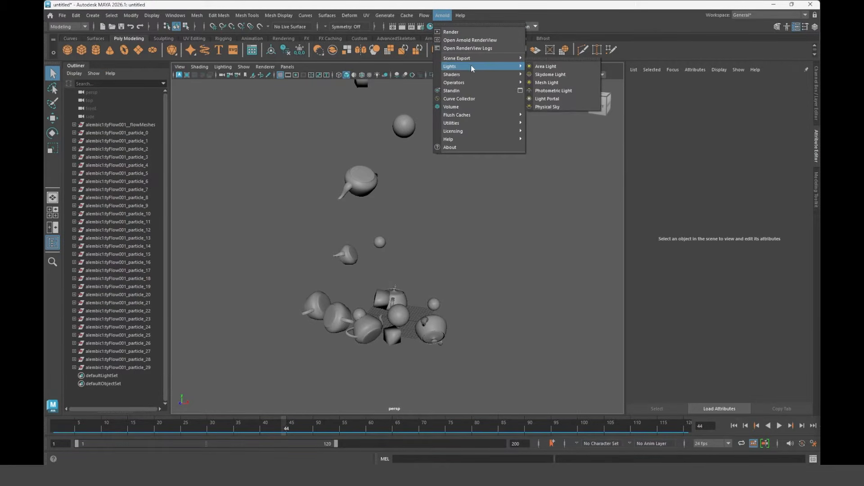
{"action": "left_click", "coordinate": [550, 74]}
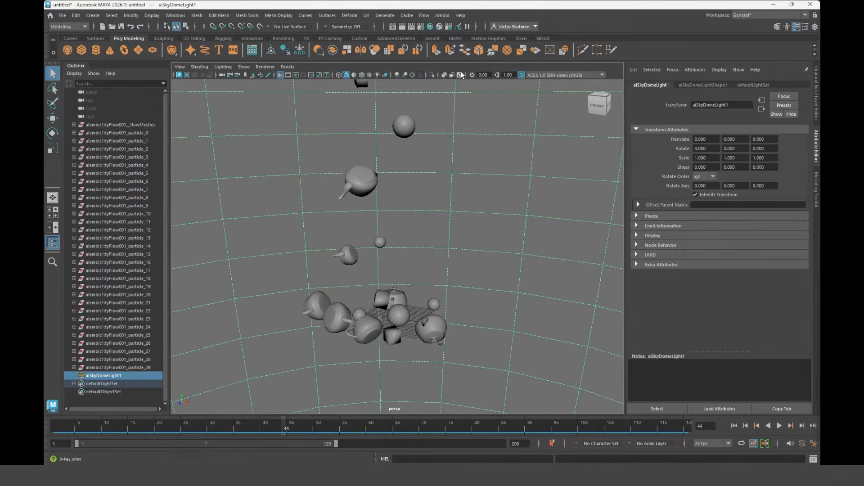
Open the Arnold RenderView and start a live IPR render of the perspective view.
{"action": "left_click", "coordinate": [401, 26]}
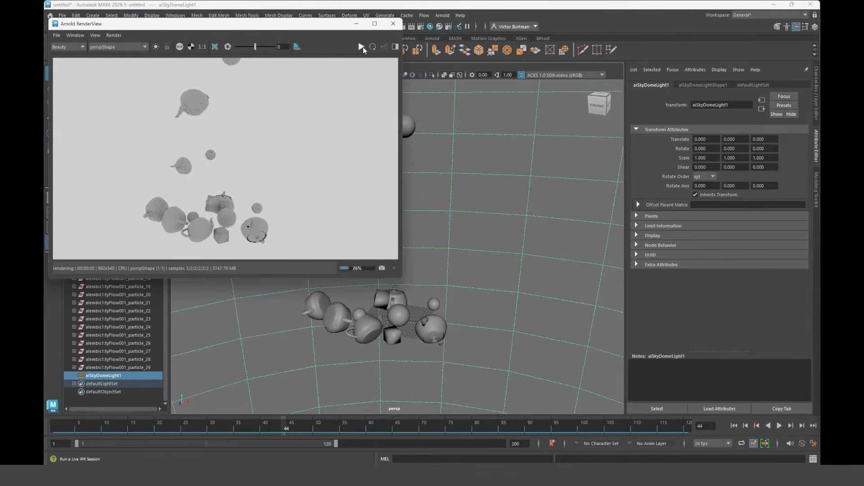
{"action": "left_click", "coordinate": [363, 47]}
{"action": "scroll", "coordinate": [238, 218], "scroll_direction": "up", "scroll_amount": 3}
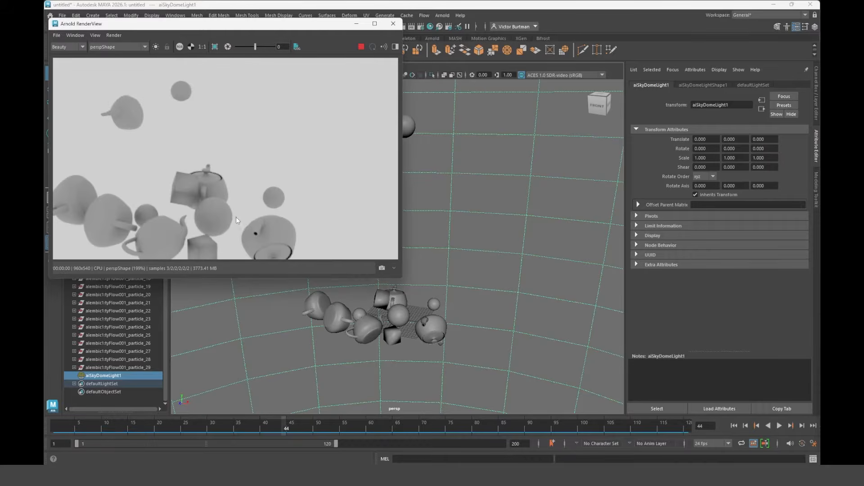
{"action": "scroll", "coordinate": [236, 217], "scroll_direction": "up", "scroll_amount": 3}
Play the animation to frame 69 and examine the cube's shading close up in the live render.
{"action": "key", "text": "alt+v"}
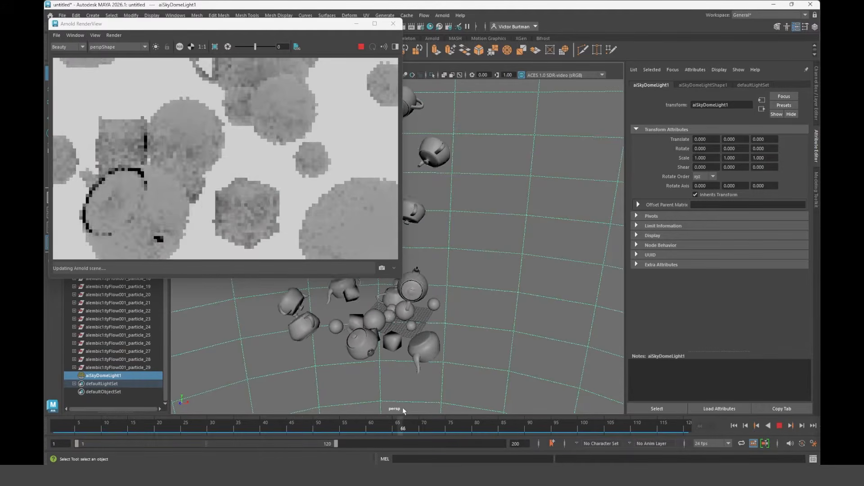
{"action": "key", "text": "alt+v"}
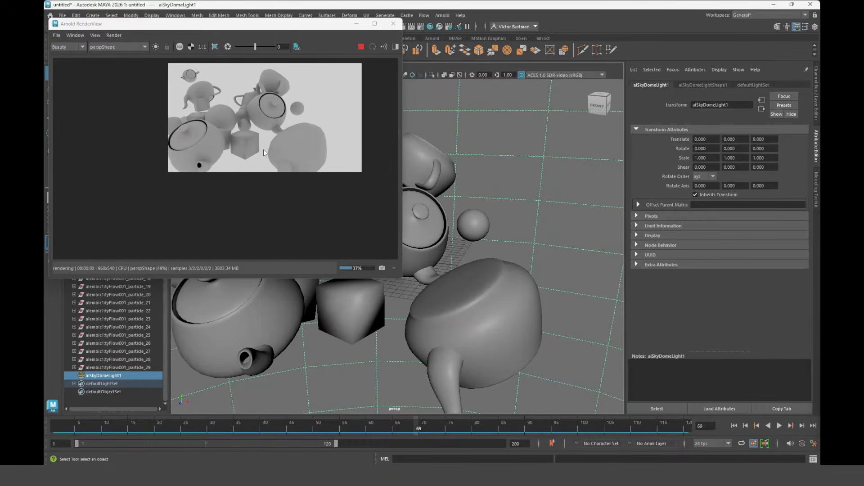
{"action": "scroll", "coordinate": [263, 150], "scroll_direction": "up", "scroll_amount": 1}
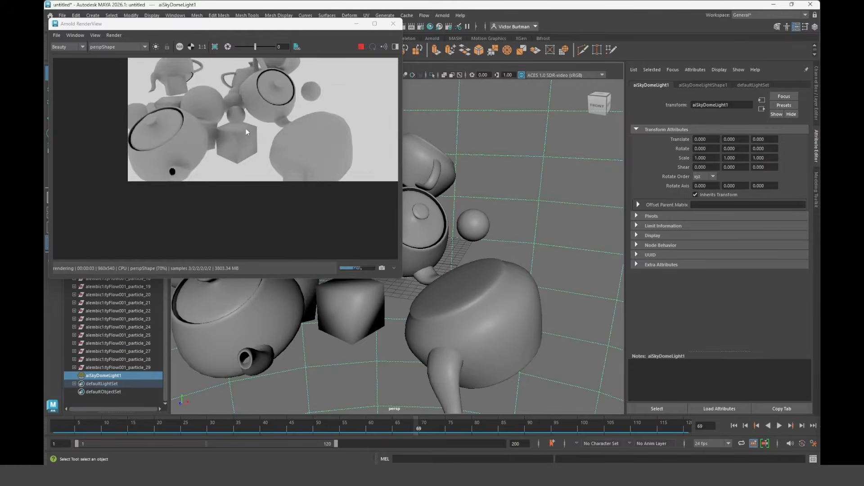
{"action": "scroll", "coordinate": [243, 135], "scroll_direction": "up", "scroll_amount": 2}
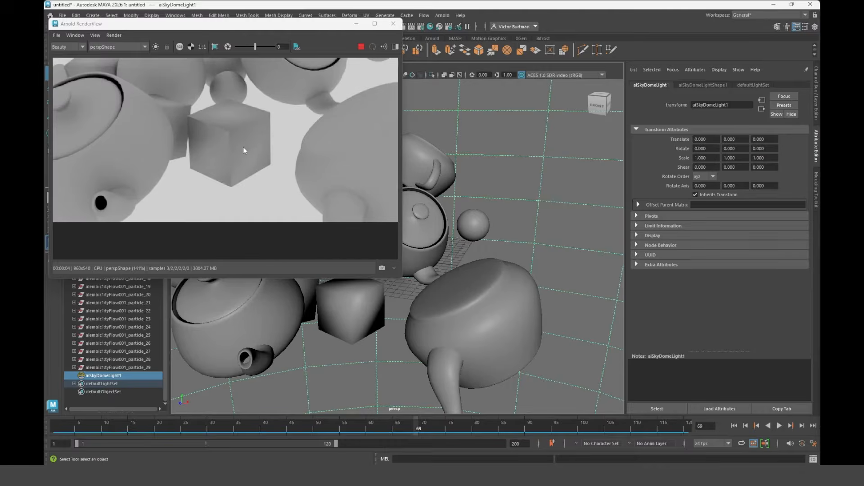
{"action": "middle_click_drag", "start_coordinate": [259, 158], "coordinate": [272, 229]}
Unlock the vertex normals of the cube in the middle foreground, with the render window minimized.
{"action": "left_click", "coordinate": [342, 309]}
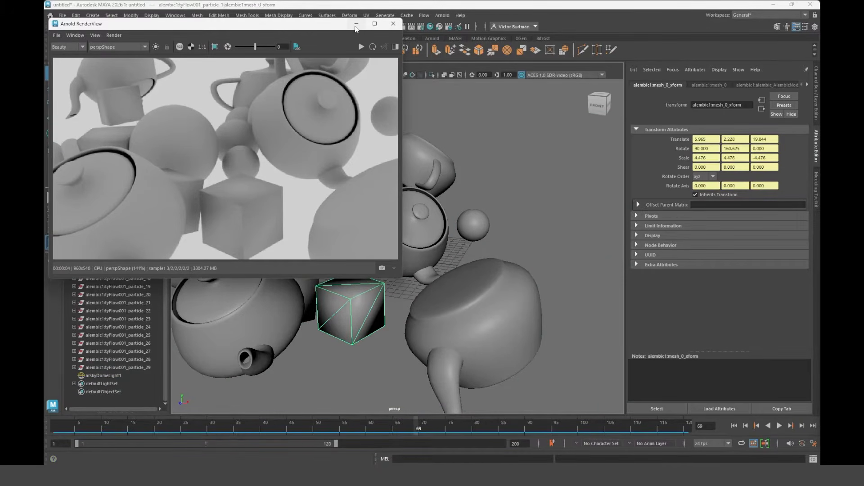
{"action": "left_click", "coordinate": [356, 23]}
{"action": "left_click", "coordinate": [279, 15]}
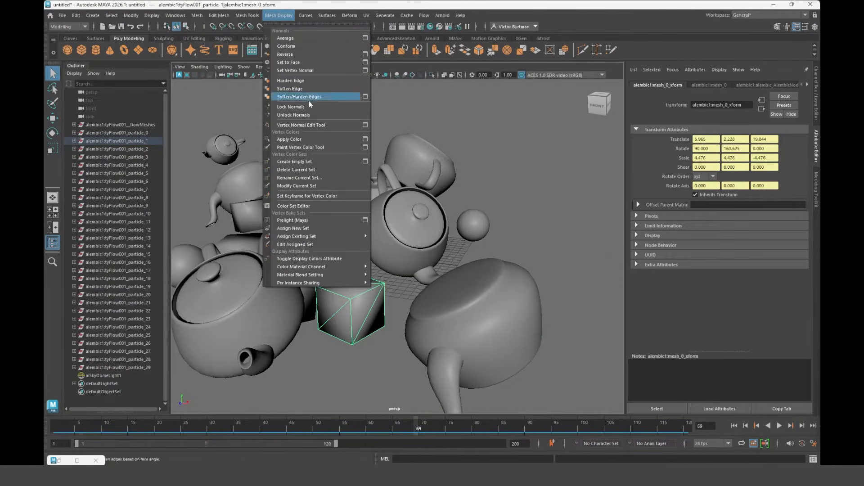
{"action": "left_click", "coordinate": [311, 117]}
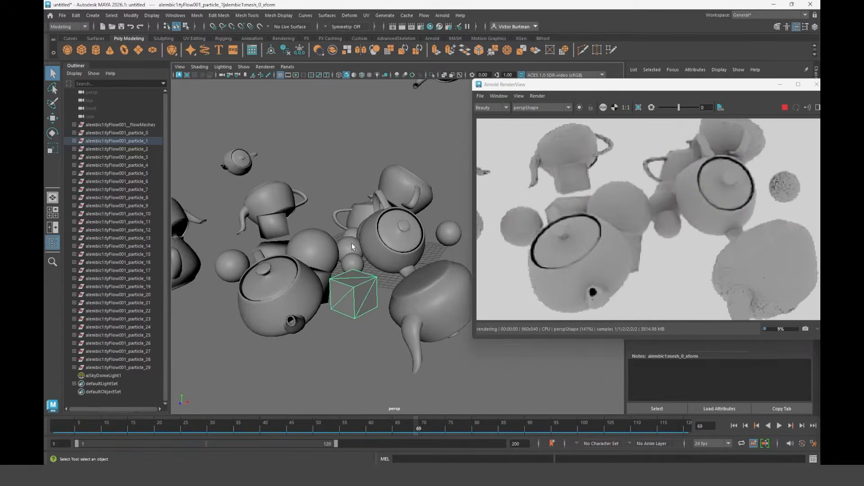
Update the full scene in the Arnold render and move the timeline to frame 60.
{"action": "scroll", "coordinate": [339, 279], "scroll_direction": "up", "scroll_amount": 5}
{"action": "middle_click_drag", "start_coordinate": [340, 279], "coordinate": [349, 271], "text": "alt"}
{"action": "left_click", "coordinate": [537, 96]}
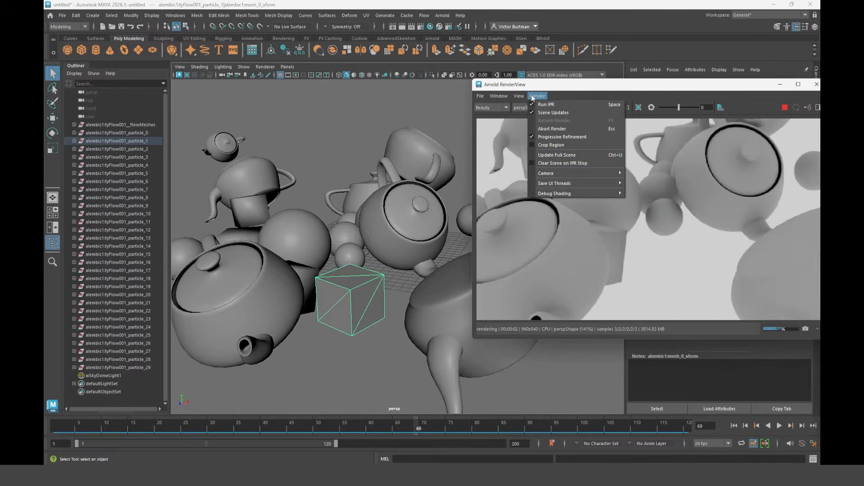
{"action": "left_click", "coordinate": [557, 157]}
{"action": "left_click_drag", "start_coordinate": [420, 427], "coordinate": [370, 426]}
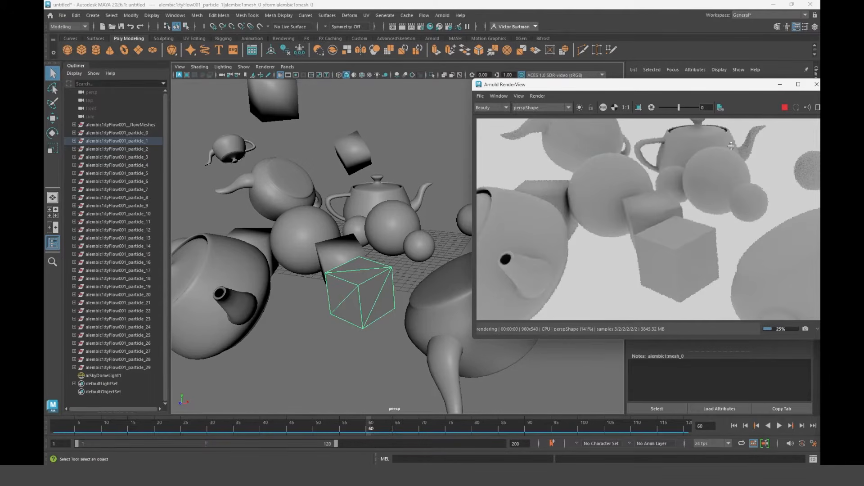
Stop the live render and unlock the vertex normals of the four other visible cubes.
{"action": "left_click", "coordinate": [785, 108]}
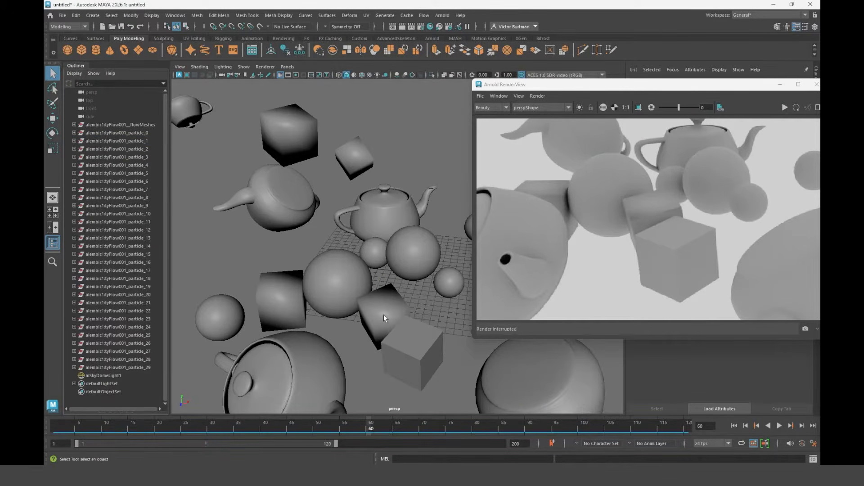
{"action": "left_click", "coordinate": [383, 315]}
{"action": "left_click", "coordinate": [274, 297], "text": "shift"}
{"action": "left_click", "coordinate": [298, 142], "text": "shift"}
{"action": "left_click", "coordinate": [353, 154], "text": "shift"}
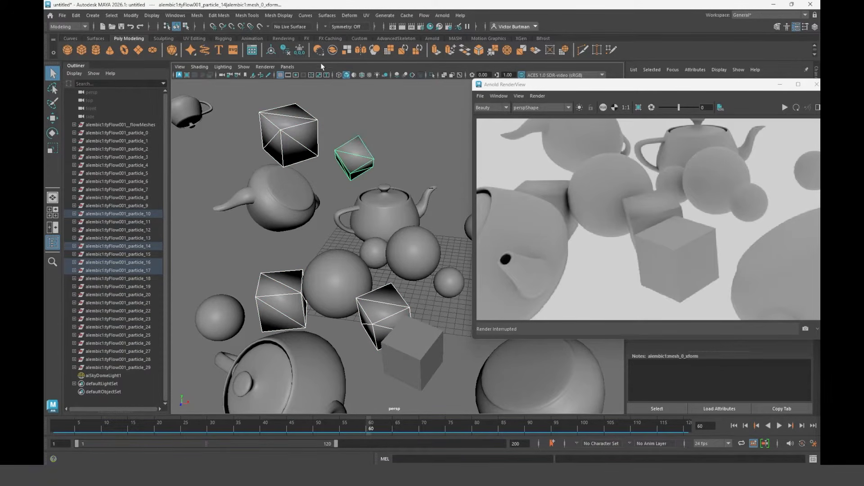
{"action": "left_click", "coordinate": [279, 15]}
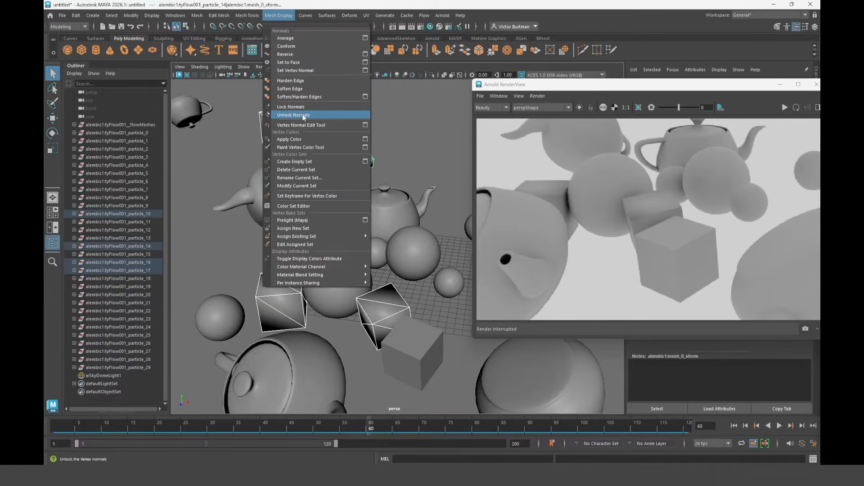
{"action": "left_click", "coordinate": [303, 116]}
Rerender with a full scene update, examine the shading of the cubes, and stop the live render.
{"action": "left_click_drag", "start_coordinate": [654, 85], "coordinate": [605, 72]}
{"action": "left_click", "coordinate": [736, 96]}
{"action": "scroll", "coordinate": [545, 229], "scroll_direction": "down", "scroll_amount": 3}
{"action": "left_click", "coordinate": [489, 83]}
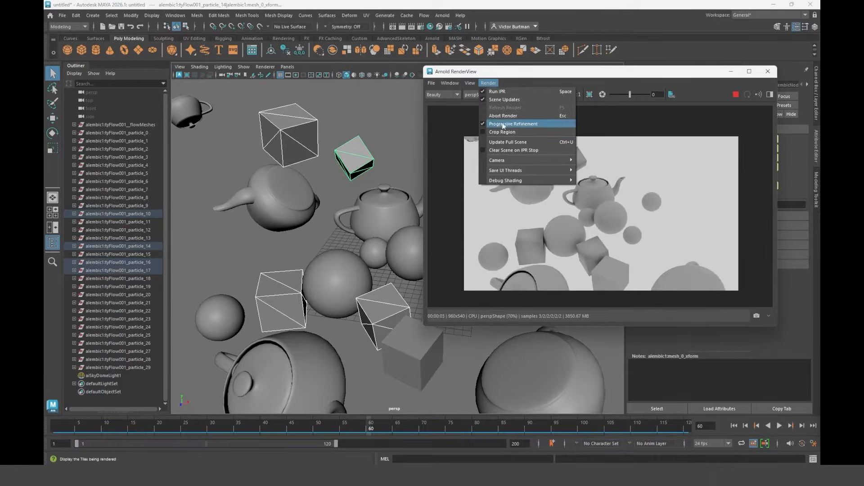
{"action": "left_click", "coordinate": [508, 140]}
{"action": "scroll", "coordinate": [536, 223], "scroll_direction": "up", "scroll_amount": 5}
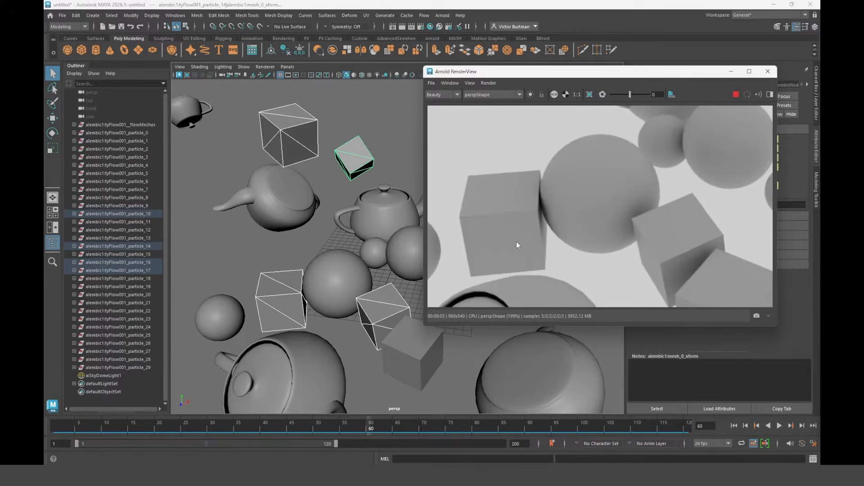
{"action": "scroll", "coordinate": [536, 236], "scroll_direction": "down", "scroll_amount": 5}
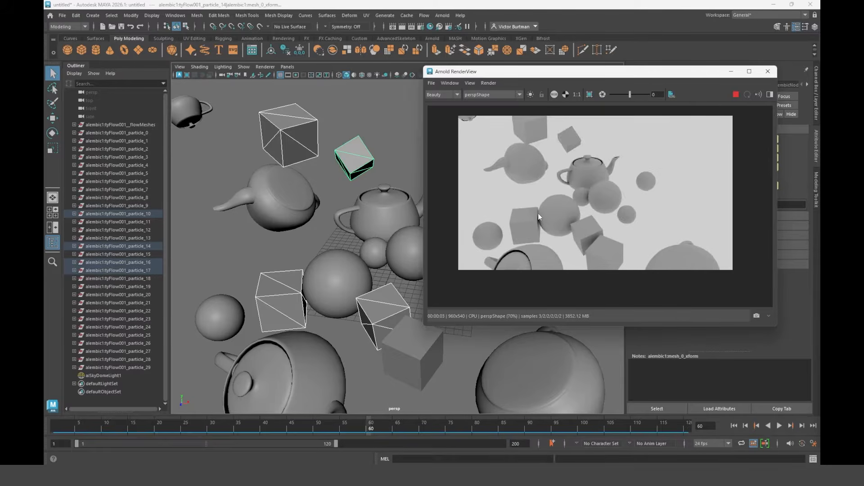
{"action": "left_click", "coordinate": [734, 96]}
Switch back to 3ds Max and enable Save index, using the channel named index, in the Shape operator.
{"action": "key", "text": "alt+Tab"}
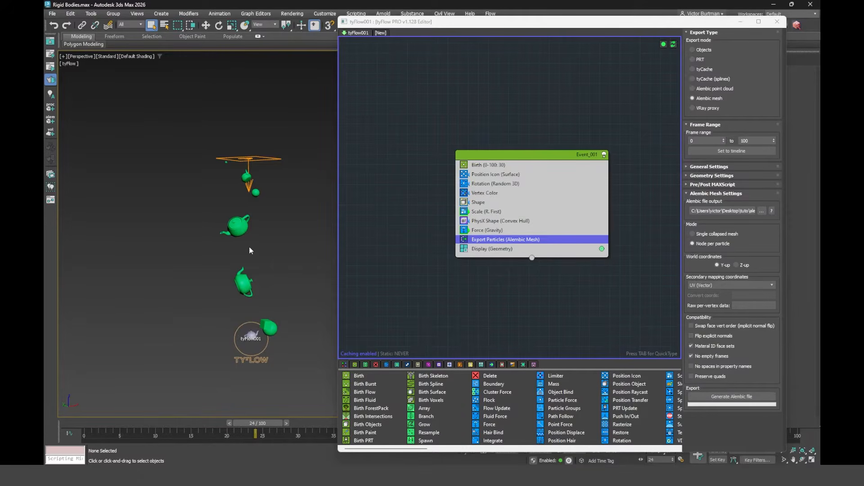
{"action": "scroll", "coordinate": [266, 234], "scroll_direction": "up", "scroll_amount": 5}
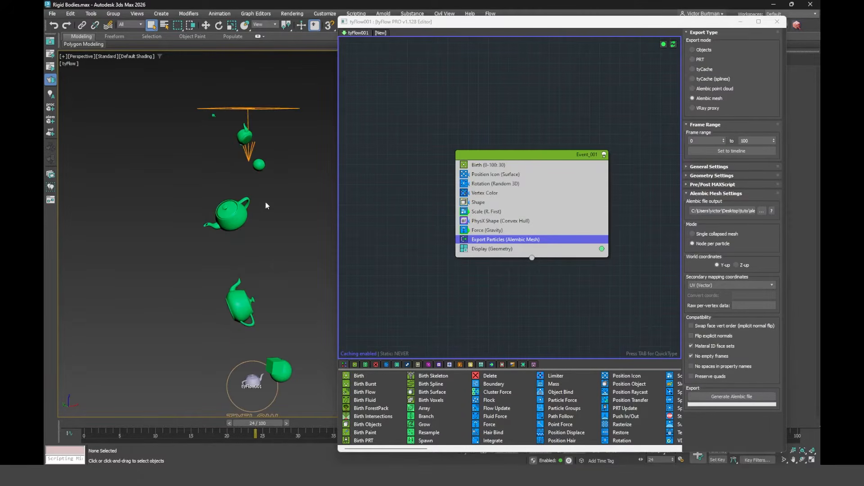
{"action": "left_click", "coordinate": [478, 203]}
{"action": "middle_click_drag", "start_coordinate": [258, 152], "coordinate": [282, 163]}
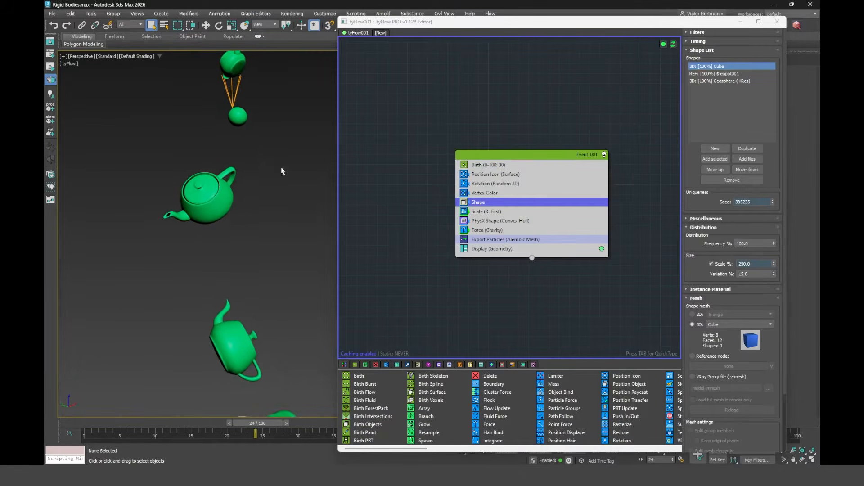
{"action": "scroll", "coordinate": [280, 163], "scroll_direction": "down", "scroll_amount": 5}
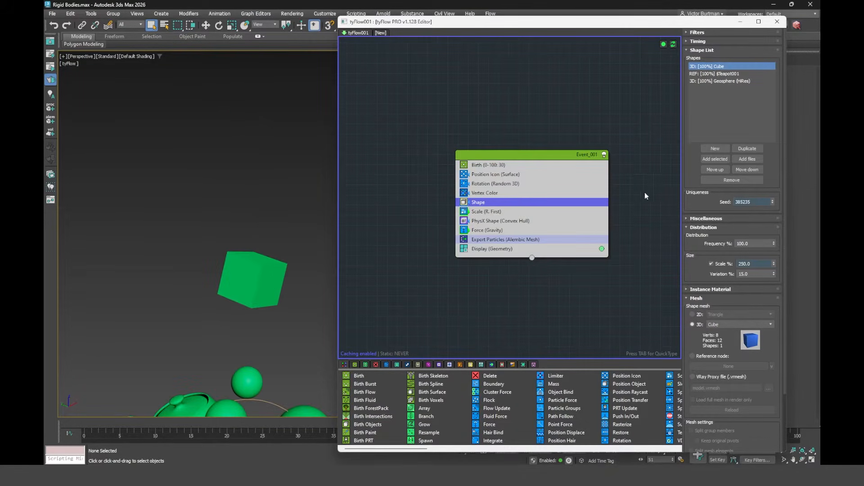
{"action": "left_click", "coordinate": [706, 219]}
{"action": "left_click", "coordinate": [712, 266]}
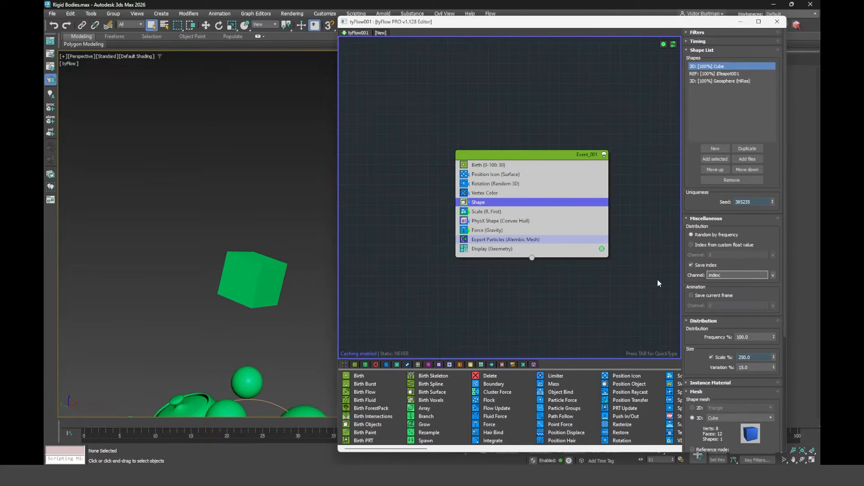
Add a Display Data operator above Display and enable its custom float readout, using the channel index.
{"action": "middle_click_drag", "start_coordinate": [483, 245], "coordinate": [484, 244]}
{"action": "key", "text": "Tab"}
{"action": "type", "text": "displa"}
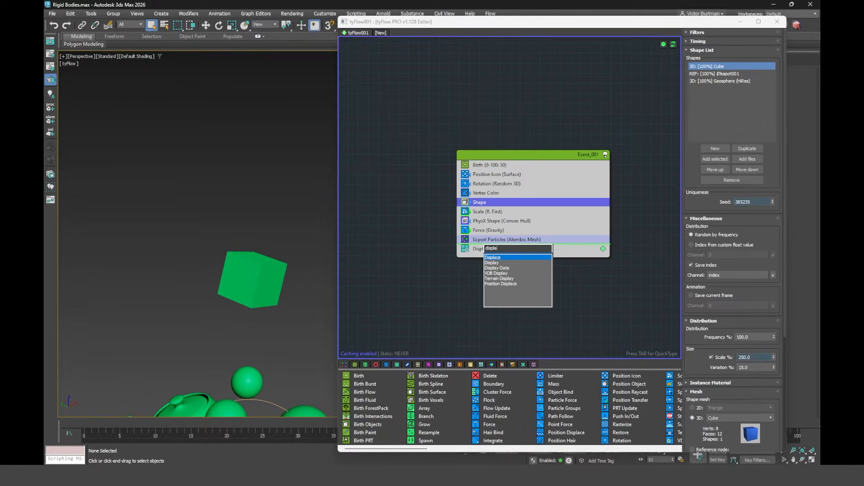
{"action": "type", "text": "y d"}
{"action": "key", "text": "Return"}
{"action": "left_click", "coordinate": [691, 160]}
{"action": "left_click", "coordinate": [692, 243]}
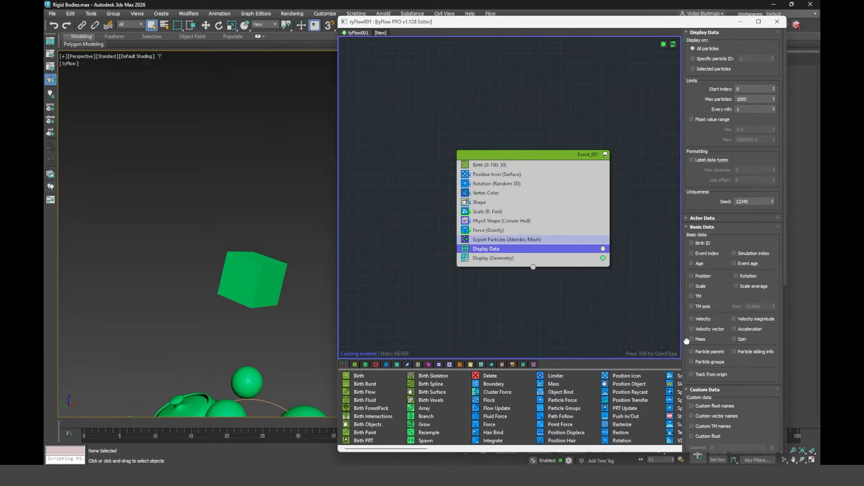
{"action": "scroll", "coordinate": [686, 341], "scroll_direction": "down", "scroll_amount": 5}
{"action": "left_click", "coordinate": [692, 259]}
Play the simulation and examine the index labels on the cubes, teapots and spheres in the viewport.
{"action": "middle_click_drag", "start_coordinate": [310, 169], "coordinate": [296, 174]}
{"action": "middle_click_drag", "start_coordinate": [289, 243], "coordinate": [233, 226]}
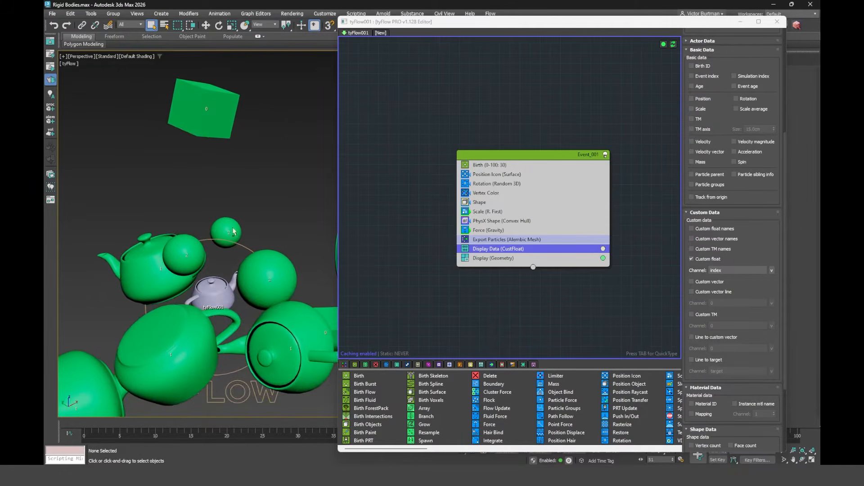
{"action": "scroll", "coordinate": [262, 290], "scroll_direction": "down", "scroll_amount": 3}
{"action": "middle_click_drag", "start_coordinate": [262, 289], "coordinate": [204, 273]}
{"action": "key", "text": "/"}
{"action": "key", "text": "/"}
{"action": "middle_click_drag", "start_coordinate": [171, 327], "coordinate": [137, 279], "text": "alt"}
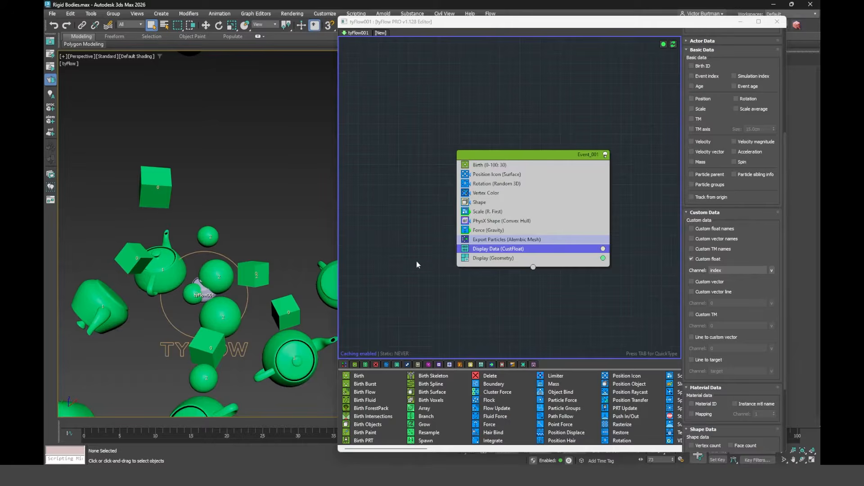
Disable the Display Data operator and add a Smooth operator directly below Shape with Auto-smooth enabled.
{"action": "left_click", "coordinate": [471, 249]}
{"action": "middle_click_drag", "start_coordinate": [400, 210], "coordinate": [421, 235]}
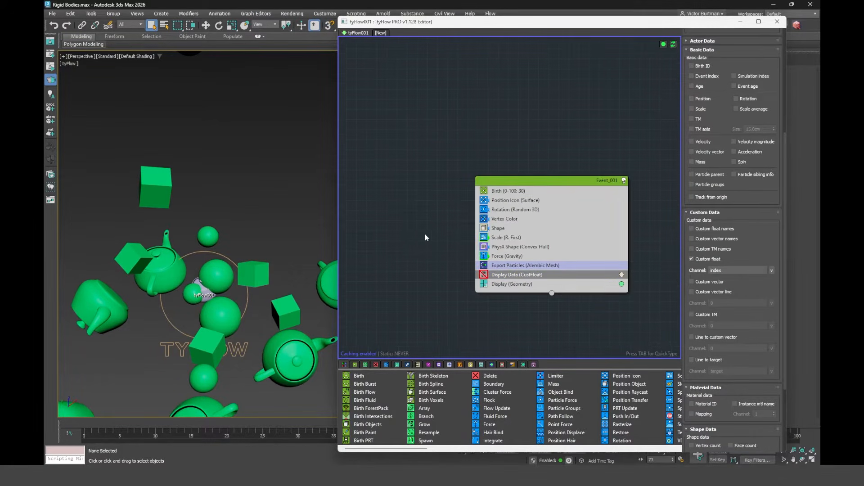
{"action": "key", "text": "Tab"}
{"action": "type", "text": "s"}
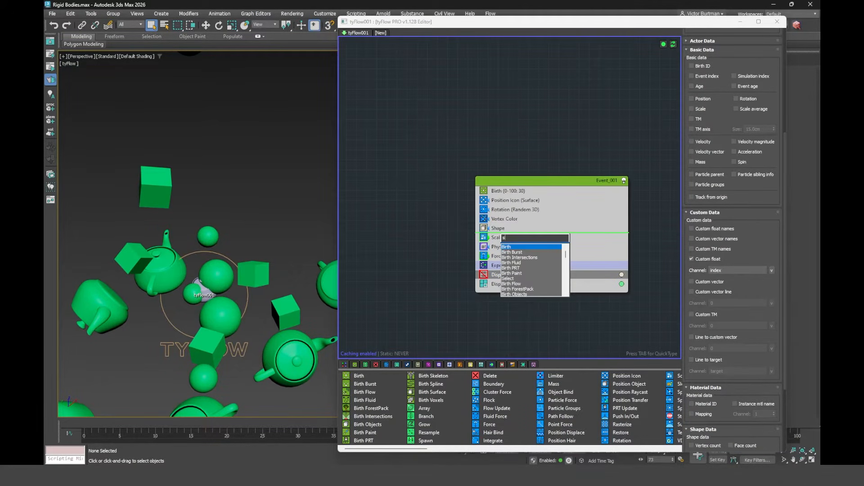
{"action": "type", "text": "moo"}
{"action": "key", "text": "Return"}
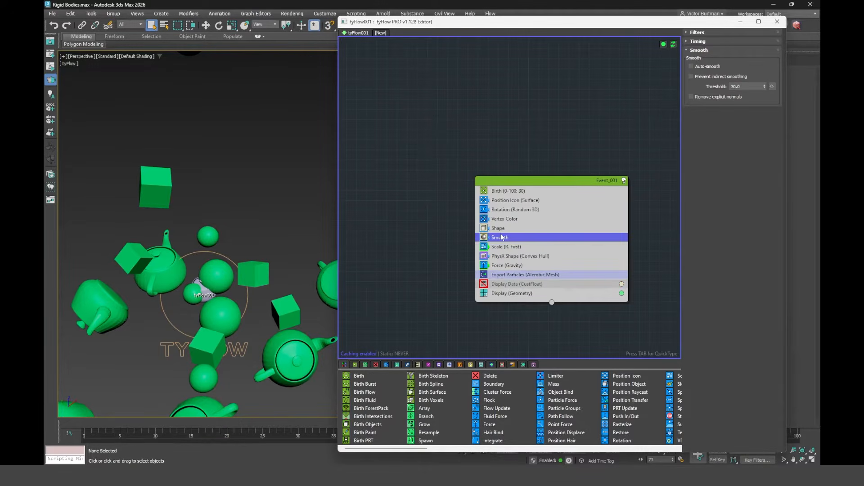
{"action": "left_click", "coordinate": [707, 66]}
Add a custom float filter to the Smooth operator, testing the channel index for the cubes' index 0.
{"action": "left_click", "coordinate": [705, 34]}
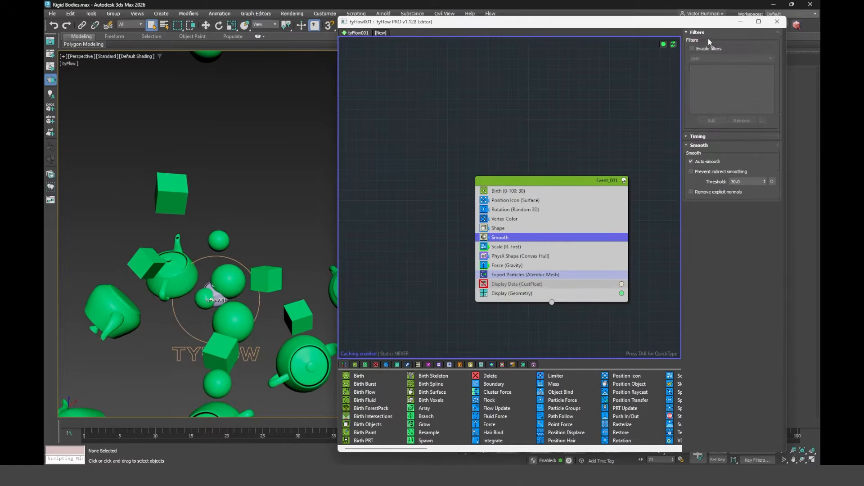
{"action": "left_click", "coordinate": [715, 120]}
{"action": "left_click", "coordinate": [711, 158]}
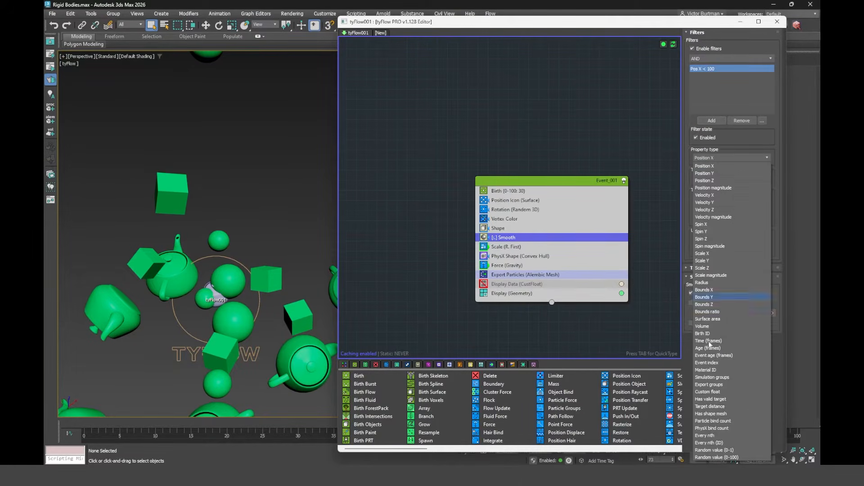
{"action": "left_click", "coordinate": [707, 392]}
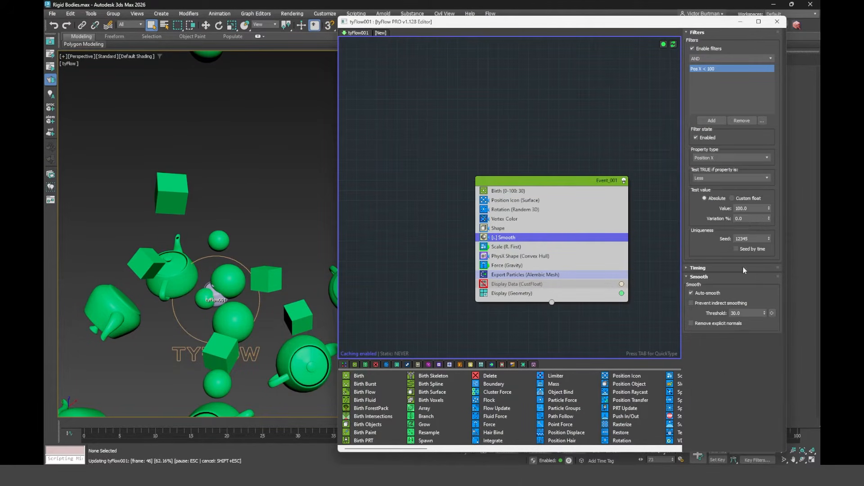
{"action": "left_click", "coordinate": [768, 178]}
{"action": "left_click", "coordinate": [744, 190]}
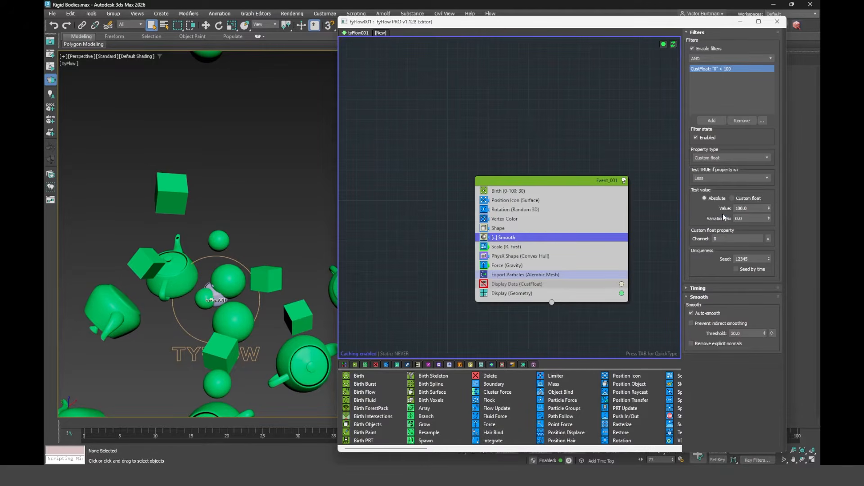
{"action": "right_click", "coordinate": [769, 207]}
{"action": "left_click", "coordinate": [769, 238]}
{"action": "left_click", "coordinate": [767, 254]}
Generate the Alembic file from the Export Particles operator, then switch to Maya and import alembic1.abc into the scene.
{"action": "left_click", "coordinate": [504, 274]}
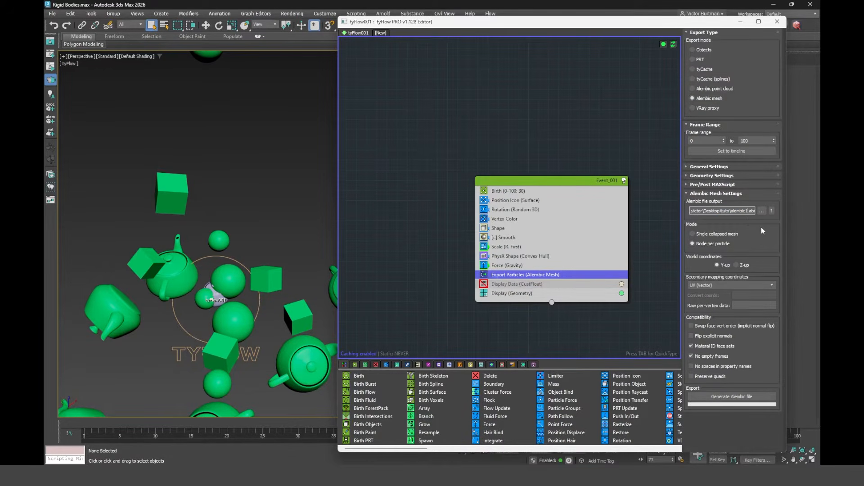
{"action": "left_click", "coordinate": [731, 397]}
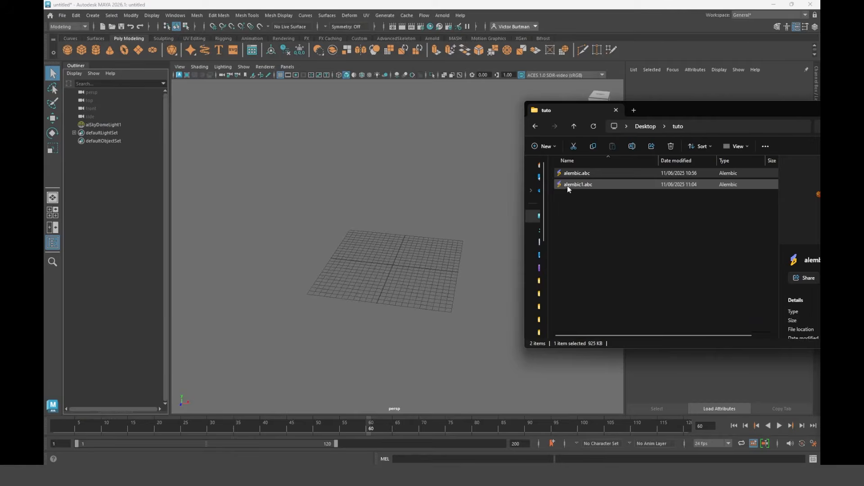
{"action": "left_click_drag", "start_coordinate": [567, 185], "coordinate": [369, 256]}
Render the imported particles in Arnold and examine the shading of the cubes.
{"action": "left_click", "coordinate": [392, 349]}
{"action": "left_click", "coordinate": [393, 350]}
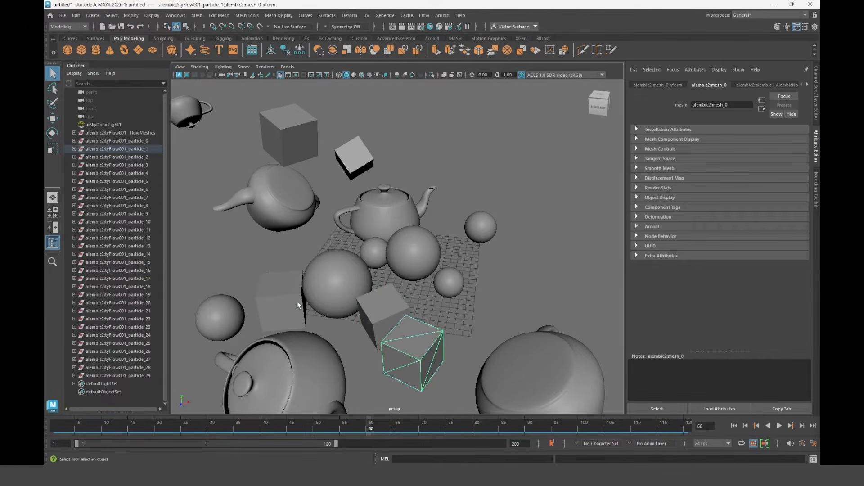
{"action": "left_click", "coordinate": [297, 298]}
{"action": "scroll", "coordinate": [290, 249], "scroll_direction": "down", "scroll_amount": 4}
{"action": "middle_click_drag", "start_coordinate": [289, 249], "coordinate": [341, 242], "text": "alt"}
{"action": "left_click", "coordinate": [342, 242]}
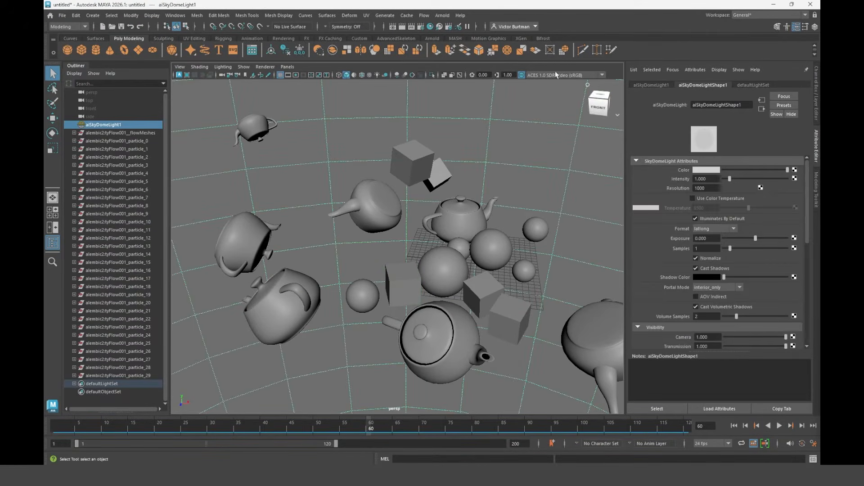
{"action": "left_click", "coordinate": [402, 26]}
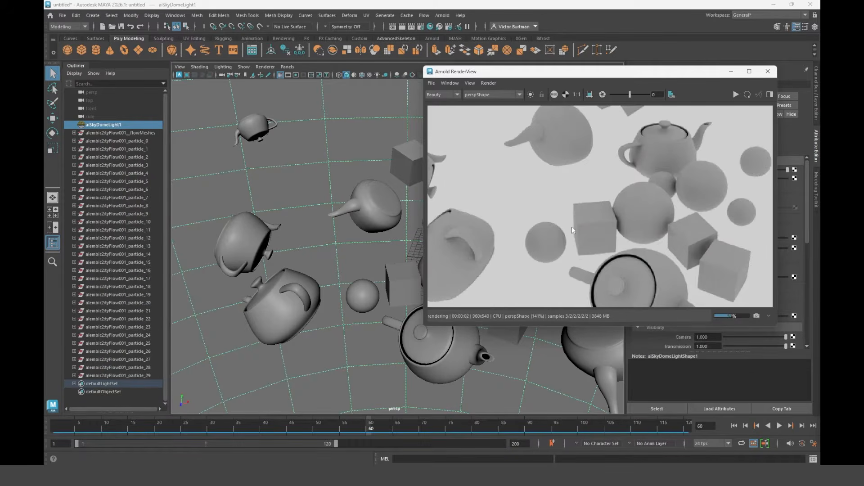
{"action": "scroll", "coordinate": [602, 240], "scroll_direction": "down", "scroll_amount": 2}
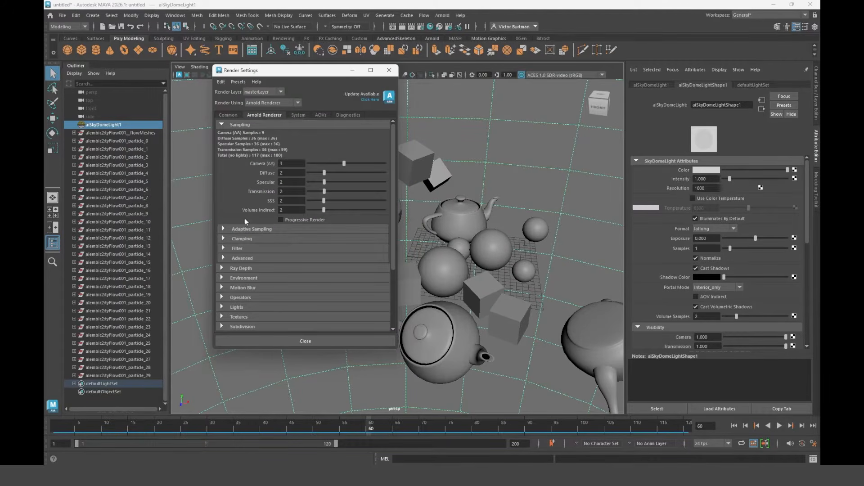
Enable motion blur in the Arnold render settings and render the scene again.
{"action": "left_click", "coordinate": [244, 288]}
{"action": "left_click", "coordinate": [281, 296]}
{"action": "left_click", "coordinate": [402, 27]}
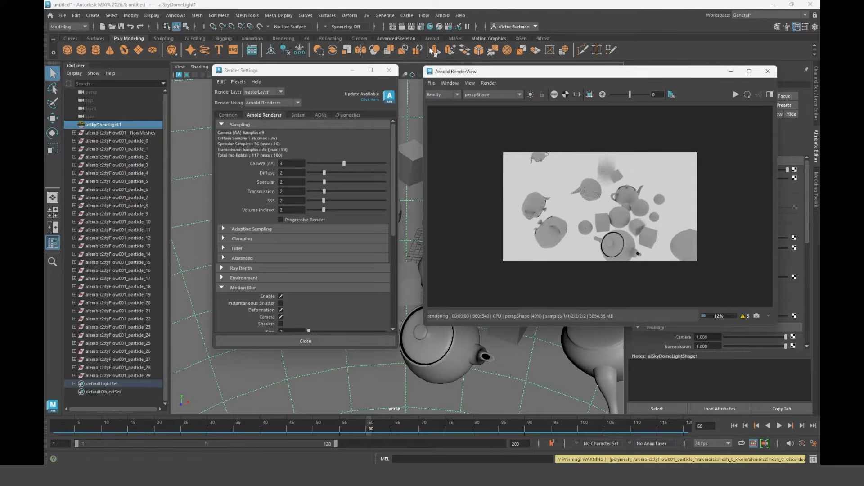
{"action": "scroll", "coordinate": [611, 161], "scroll_direction": "up", "scroll_amount": 3}
{"action": "middle_click_drag", "start_coordinate": [611, 161], "coordinate": [673, 280]}
Start the live render, move the timeline to frame 39, and examine the motion blur on the objects.
{"action": "left_click", "coordinate": [735, 95]}
{"action": "left_click_drag", "start_coordinate": [369, 426], "coordinate": [260, 426]}
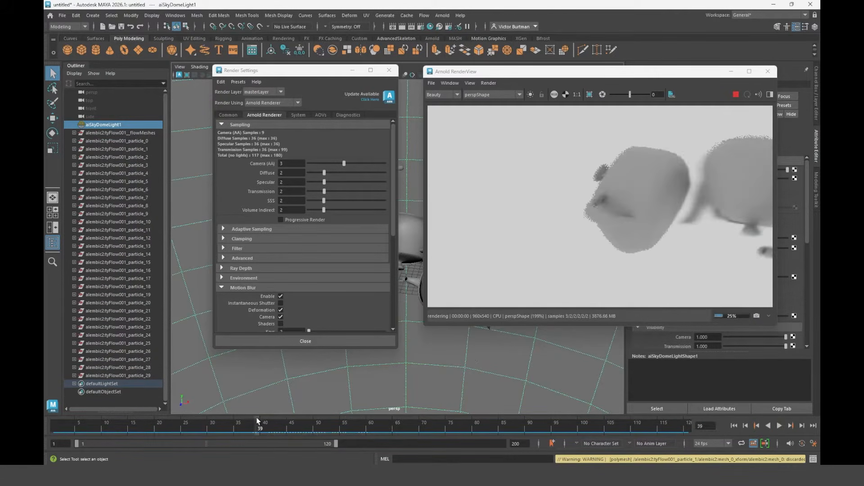
{"action": "middle_click_drag", "start_coordinate": [578, 194], "coordinate": [504, 196]}
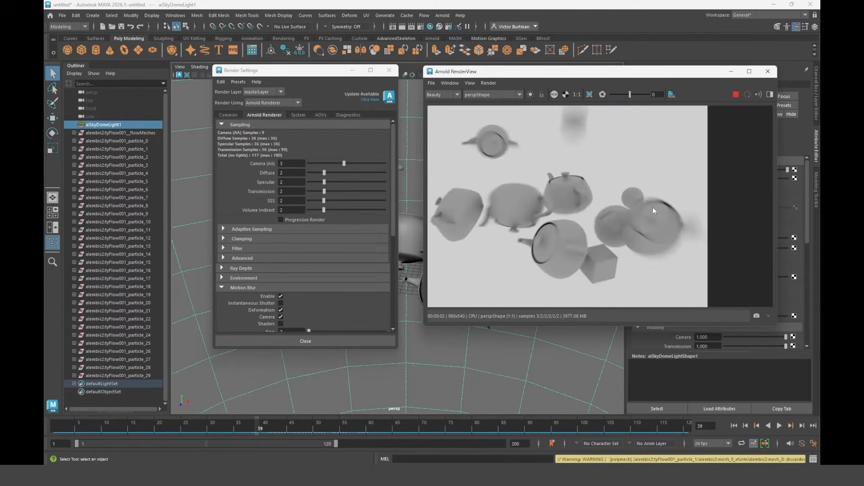
{"action": "scroll", "coordinate": [581, 203], "scroll_direction": "down", "scroll_amount": 3}
{"action": "scroll", "coordinate": [617, 198], "scroll_direction": "up", "scroll_amount": 3}
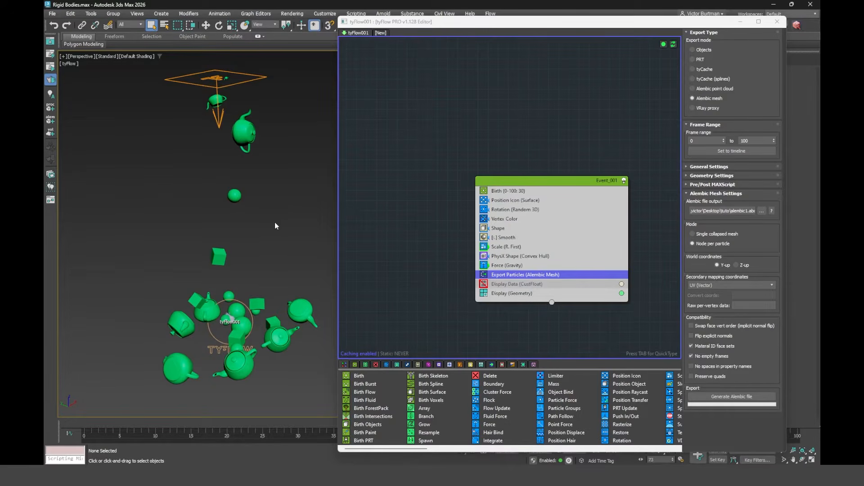
Switch back to 3ds Max and add a second Vertex Color operator between Force and Export Particles.
{"action": "left_click_drag", "start_coordinate": [511, 180], "coordinate": [466, 148]}
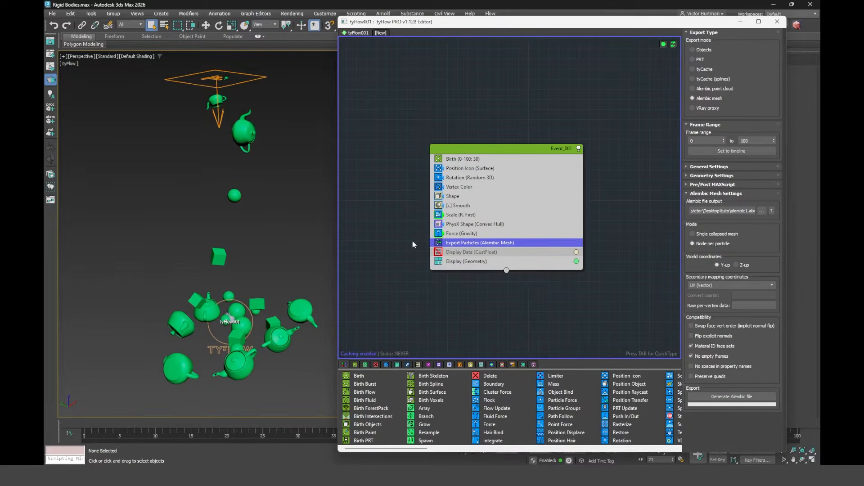
{"action": "left_click", "coordinate": [412, 242]}
{"action": "key", "text": "Tab"}
{"action": "type", "text": "vert"}
{"action": "key", "text": "Return"}
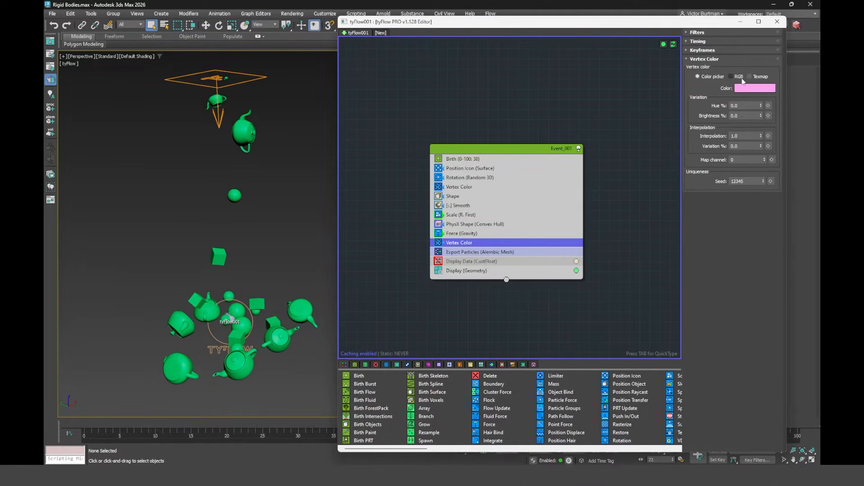
Set the new Vertex Color operator's hue variation to 100% and its map channel to 5.
{"action": "left_click", "coordinate": [744, 106]}
{"action": "type", "text": "100"}
{"action": "key", "text": "Return"}
{"action": "left_click", "coordinate": [732, 160]}
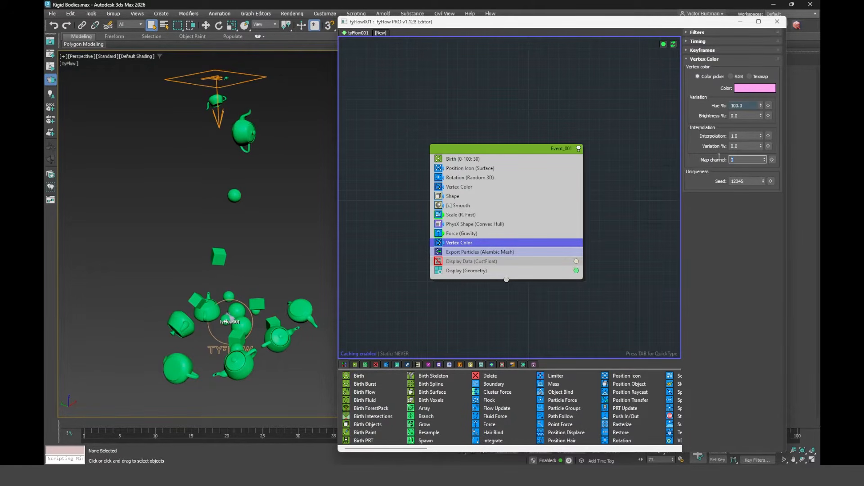
{"action": "type", "text": "5"}
{"action": "key", "text": "Return"}
Set the Display operator's mapping override to single channel display using channel 5.
{"action": "left_click", "coordinate": [496, 270]}
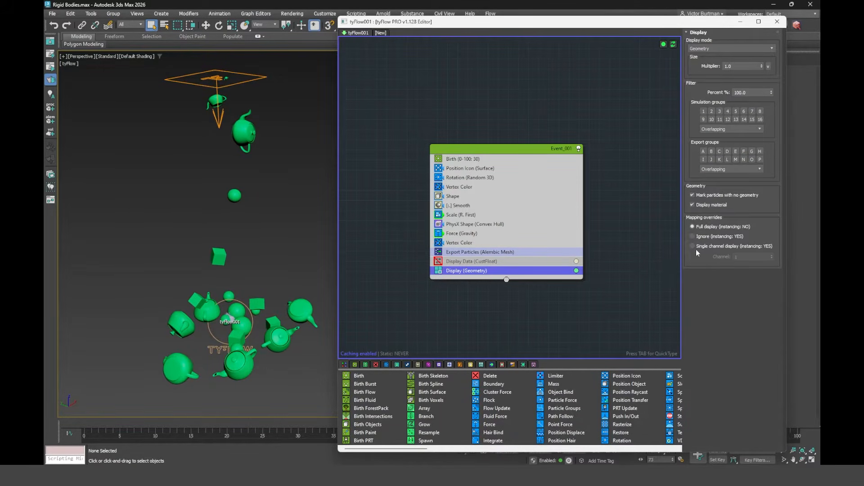
{"action": "left_click", "coordinate": [702, 247]}
{"action": "double_click", "coordinate": [743, 256]}
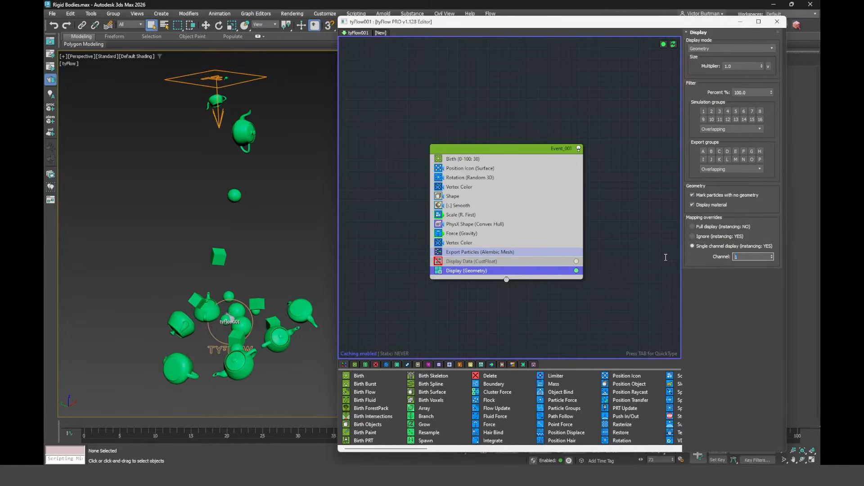
{"action": "key", "text": "Return"}
Select the tyFlow object in the viewport and create a Physical Material in the Slate Material Editor.
{"action": "middle_click_drag", "start_coordinate": [648, 256], "coordinate": [659, 260]}
{"action": "middle_click_drag", "start_coordinate": [281, 283], "coordinate": [264, 279], "text": "alt"}
{"action": "left_click", "coordinate": [260, 318]}
{"action": "key", "text": "m"}
{"action": "right_click", "coordinate": [603, 211]}
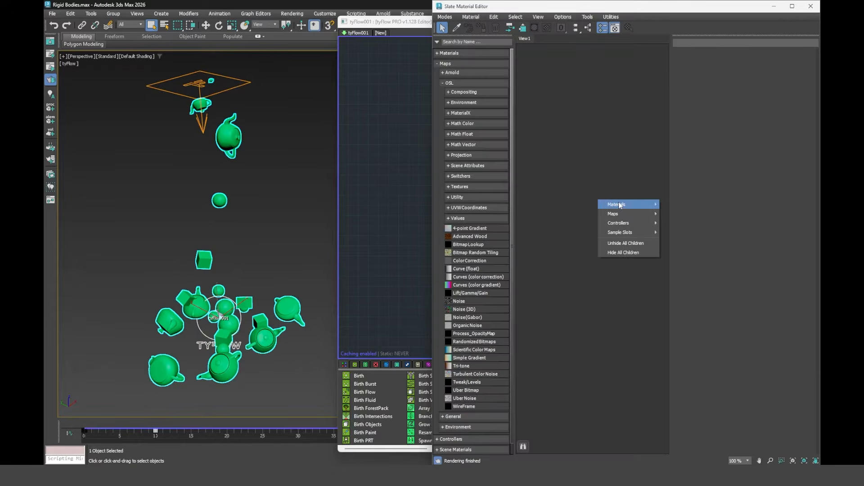
{"action": "mouse_move", "coordinate": [619, 202]}
{"action": "mouse_move", "coordinate": [678, 218]}
{"action": "left_click", "coordinate": [738, 317]}
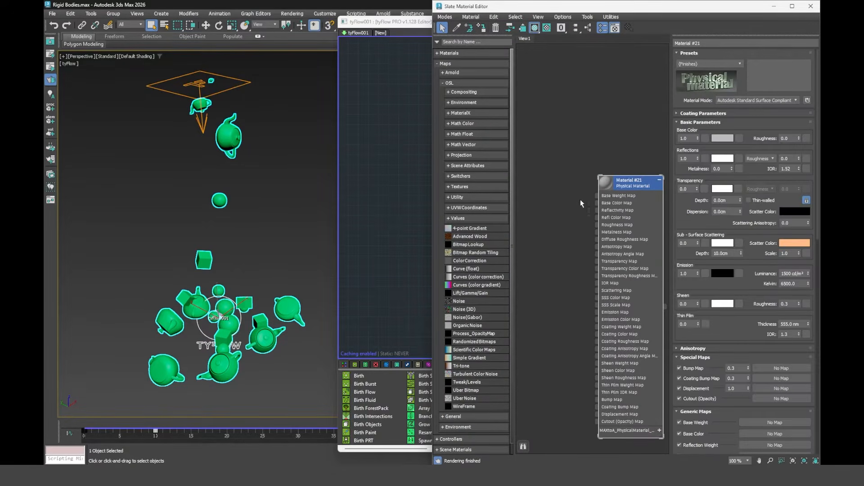
Connect a Vertex Color map to the material's base color and match its map channel to the new Vertex Color operator.
{"action": "left_click_drag", "start_coordinate": [555, 196], "coordinate": [555, 196]}
{"action": "mouse_move", "coordinate": [581, 219]}
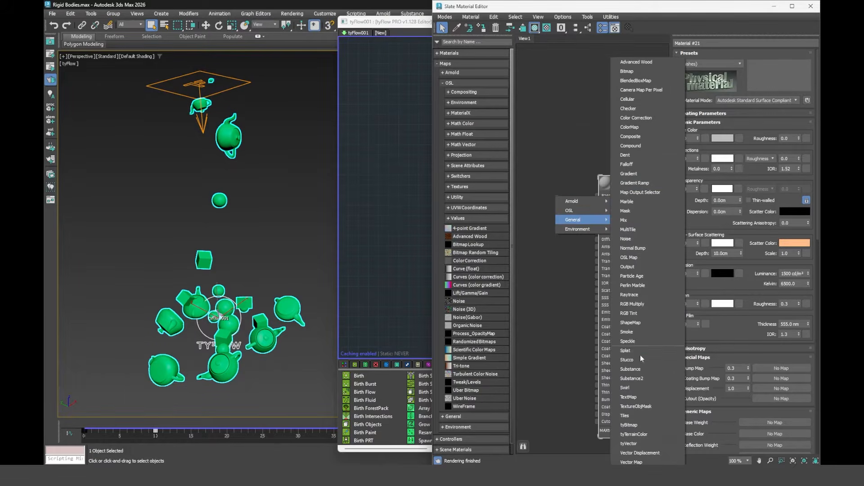
{"action": "left_click", "coordinate": [647, 460]}
{"action": "middle_click_drag", "start_coordinate": [571, 157], "coordinate": [603, 163]}
{"action": "left_click_drag", "start_coordinate": [600, 207], "coordinate": [576, 207]}
{"action": "left_click_drag", "start_coordinate": [725, 75], "coordinate": [674, 69]}
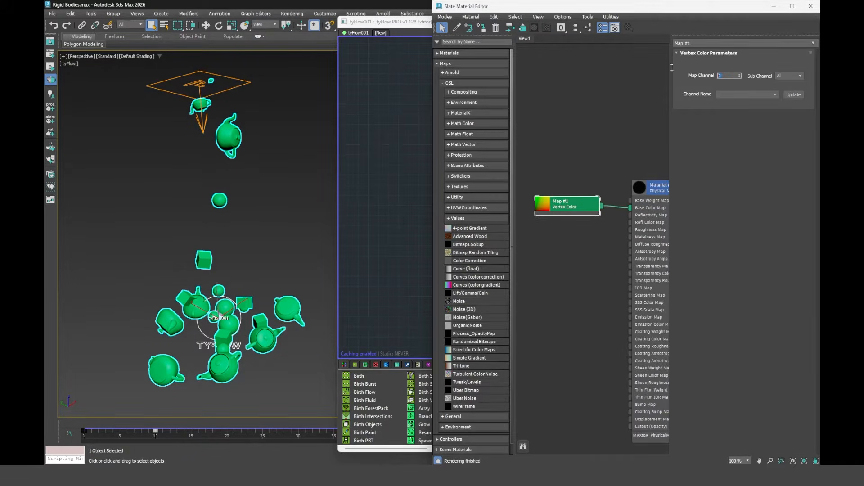
Assign the Physical Material to the selected tyFlow object and minimize the material editor.
{"action": "double_click", "coordinate": [652, 188]}
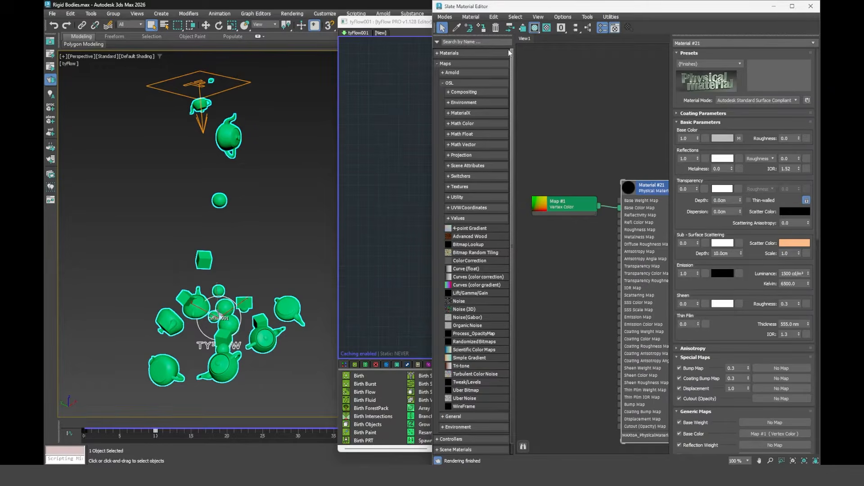
{"action": "left_click", "coordinate": [481, 28]}
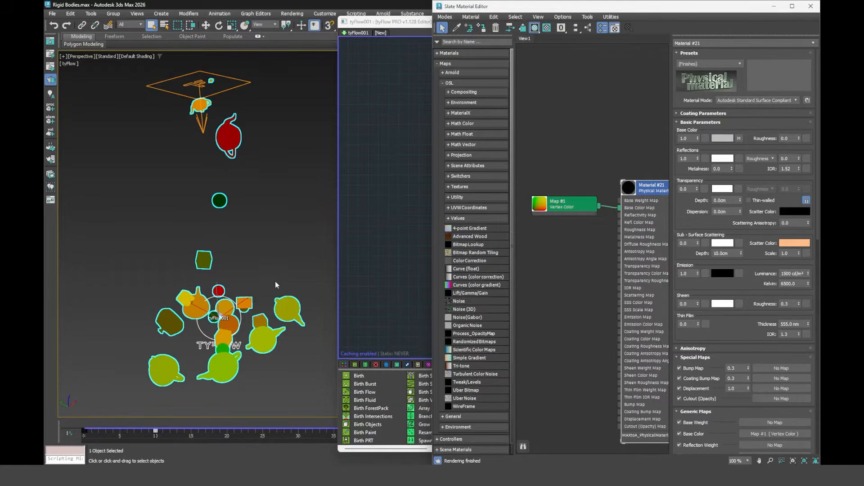
{"action": "left_click", "coordinate": [773, 6]}
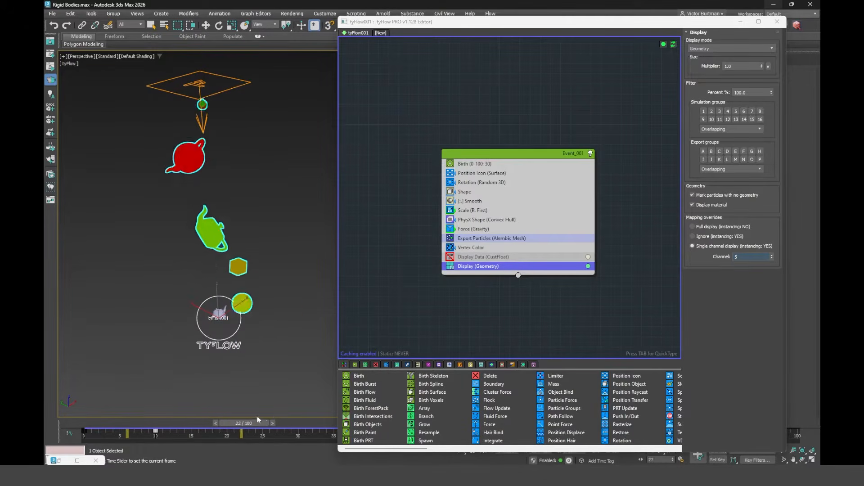
Set the Display operator to Sprites mode, colored from vertex color data on channel 5.
{"action": "left_click", "coordinate": [729, 49]}
{"action": "left_click", "coordinate": [711, 76]}
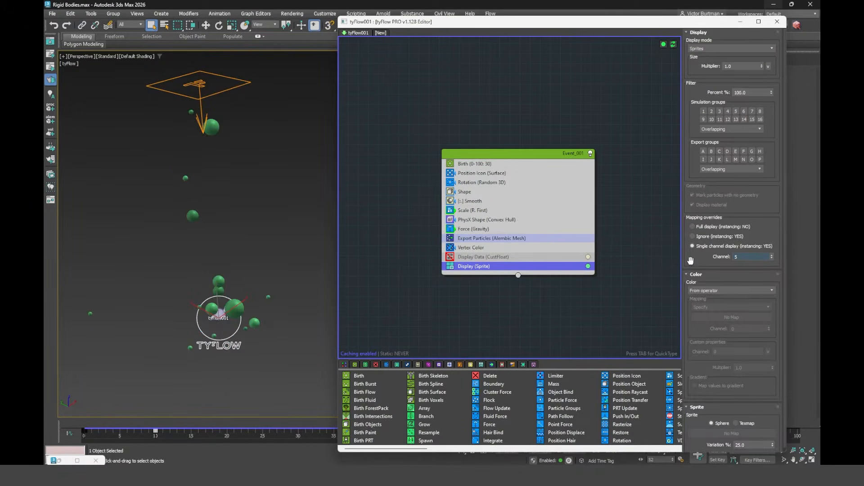
{"action": "left_click", "coordinate": [703, 291]}
{"action": "left_click", "coordinate": [723, 307]}
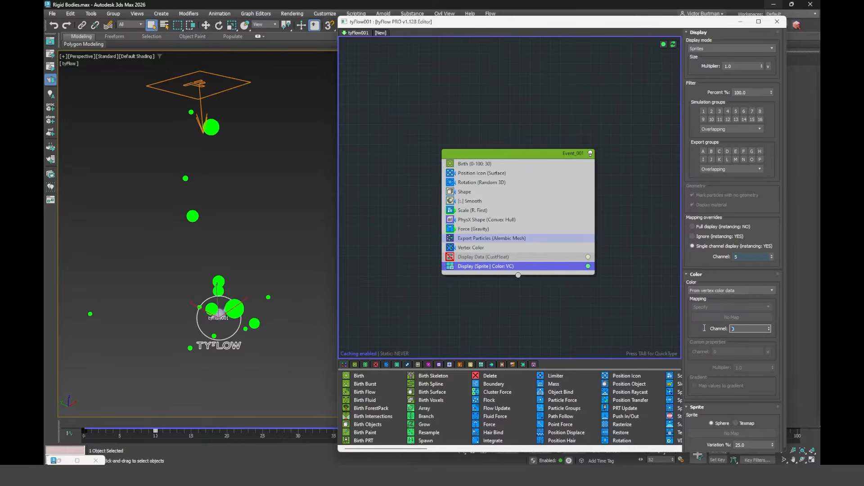
Set the Vertex Color operator's color to light green and its hue variation to 0.
{"action": "left_click", "coordinate": [490, 247]}
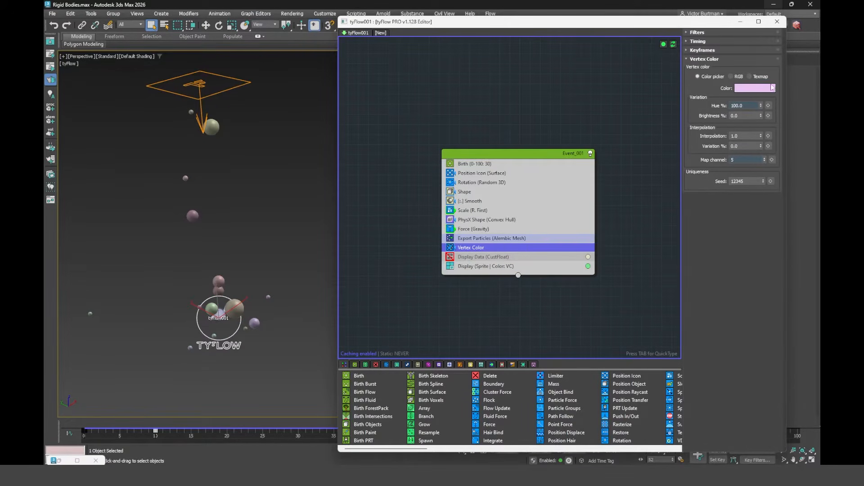
{"action": "left_click", "coordinate": [762, 88]}
{"action": "left_click_drag", "start_coordinate": [605, 150], "coordinate": [573, 117]}
{"action": "left_click", "coordinate": [716, 187]}
{"action": "right_click", "coordinate": [761, 107]}
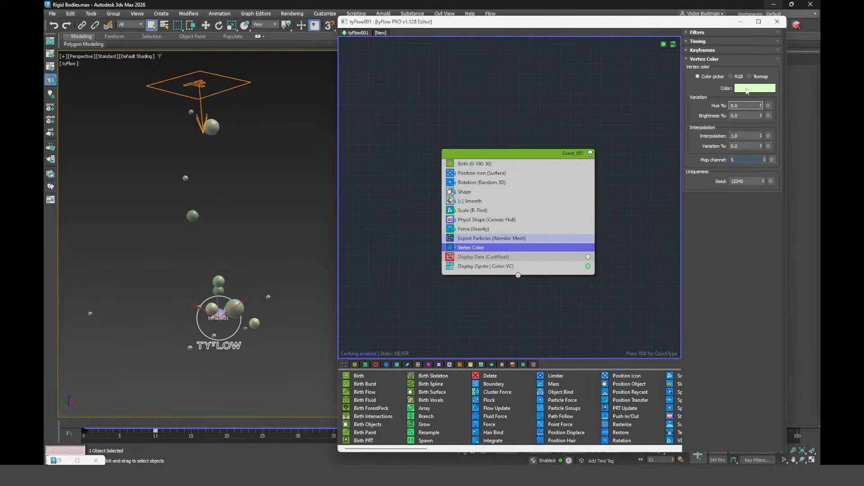
Pick a dark teal color for the Vertex Color operator and restore its random hue variation.
{"action": "left_click", "coordinate": [751, 88]}
{"action": "mouse_move", "coordinate": [646, 154]}
{"action": "left_mouse_down"}
{"action": "mouse_move", "coordinate": [689, 153]}
{"action": "mouse_move", "coordinate": [630, 147]}
{"action": "left_mouse_up"}
{"action": "left_click_drag", "start_coordinate": [539, 113], "coordinate": [571, 142]}
{"action": "left_click", "coordinate": [700, 187]}
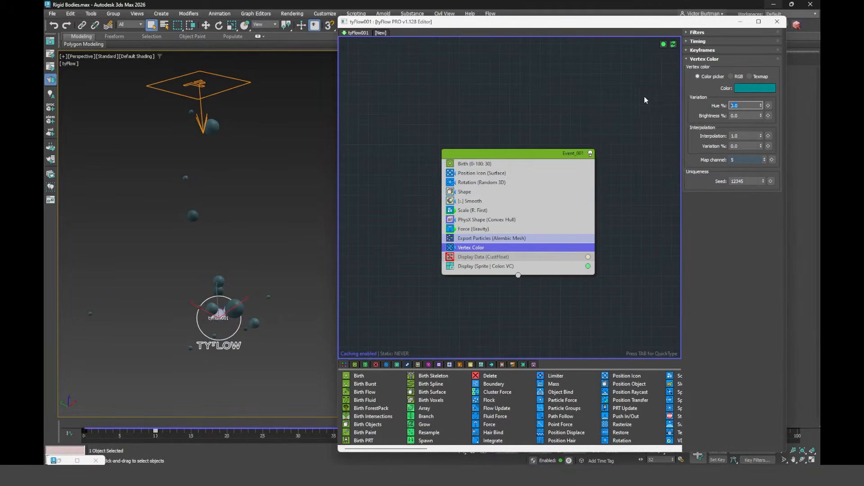
Switch the Display operator back to Geometry and move the Export Particles operator below the Vertex Color and Display Data operators.
{"action": "left_click", "coordinate": [486, 266]}
{"action": "left_click", "coordinate": [729, 48]}
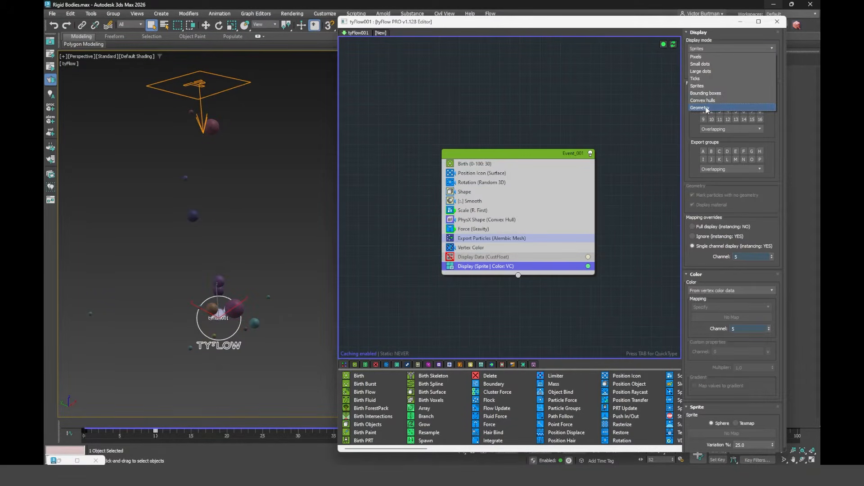
{"action": "left_click", "coordinate": [705, 107]}
{"action": "left_click_drag", "start_coordinate": [491, 238], "coordinate": [495, 261]}
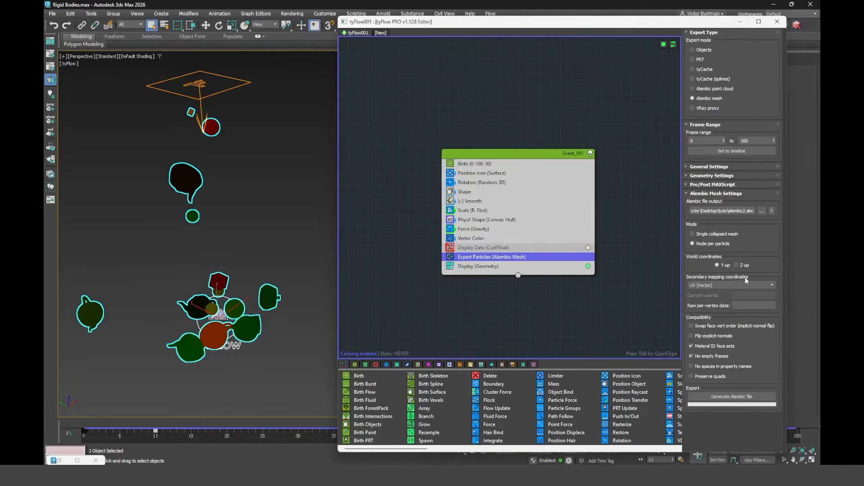
Set the Alembic secondary mapping coordinates to UVW (Color) with raw per-vertex data 5, and disallow spaces in property names.
{"action": "left_click", "coordinate": [717, 284]}
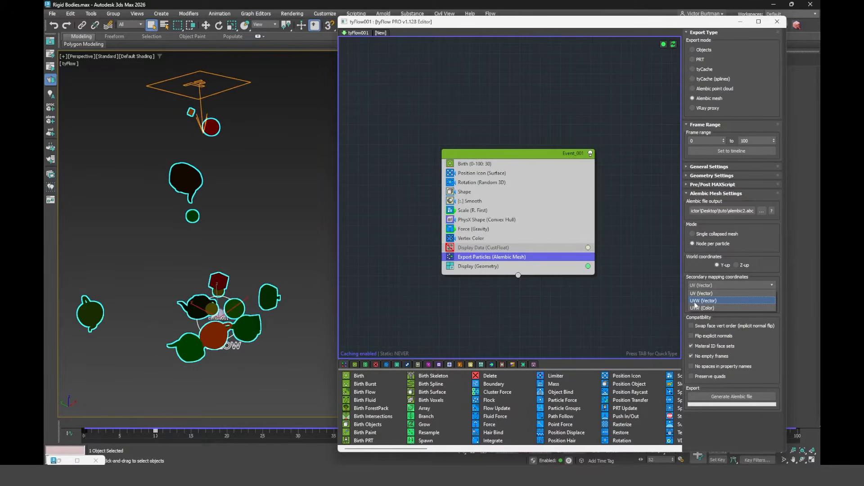
{"action": "left_click", "coordinate": [724, 306]}
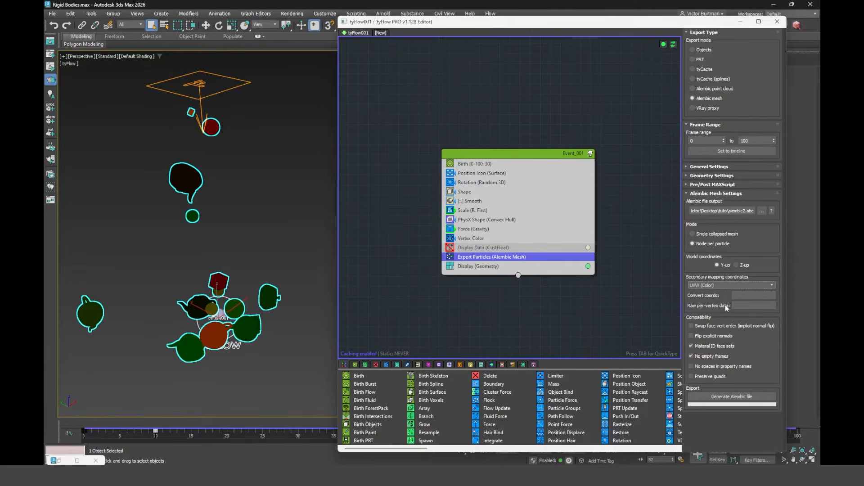
{"action": "left_click", "coordinate": [756, 307]}
{"action": "type", "text": "5"}
{"action": "key", "text": "Return"}
{"action": "left_click", "coordinate": [700, 367]}
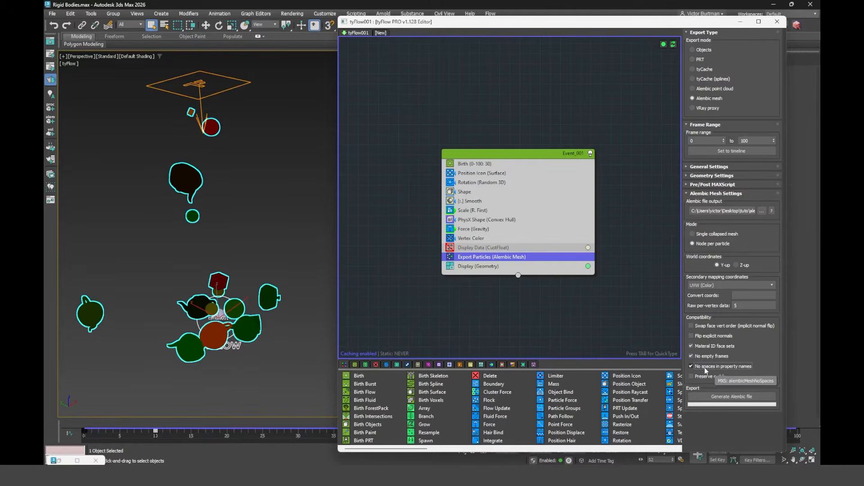
Change the Alembic output file name to alembic3.abc and generate the file.
{"action": "left_click", "coordinate": [744, 212]}
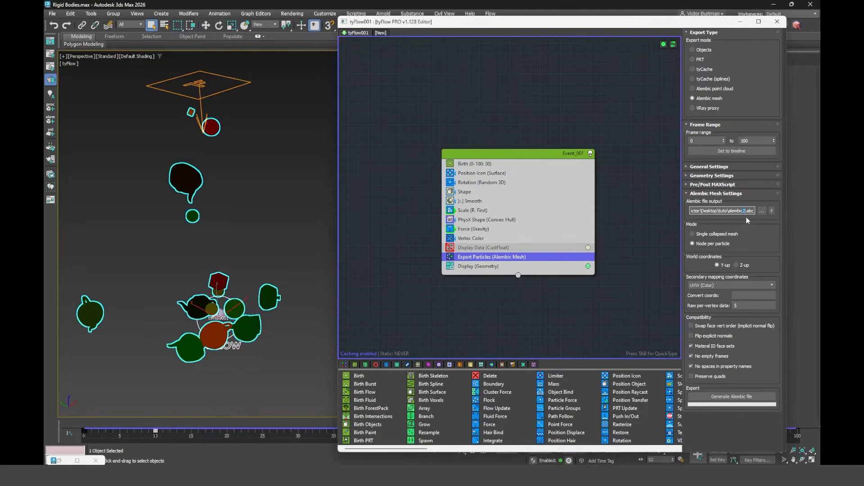
{"action": "left_click", "coordinate": [741, 396]}
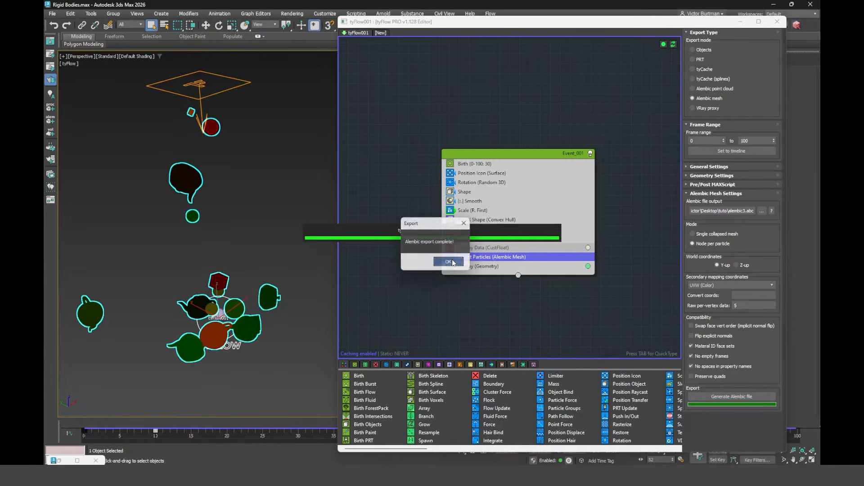
{"action": "left_click", "coordinate": [448, 261]}
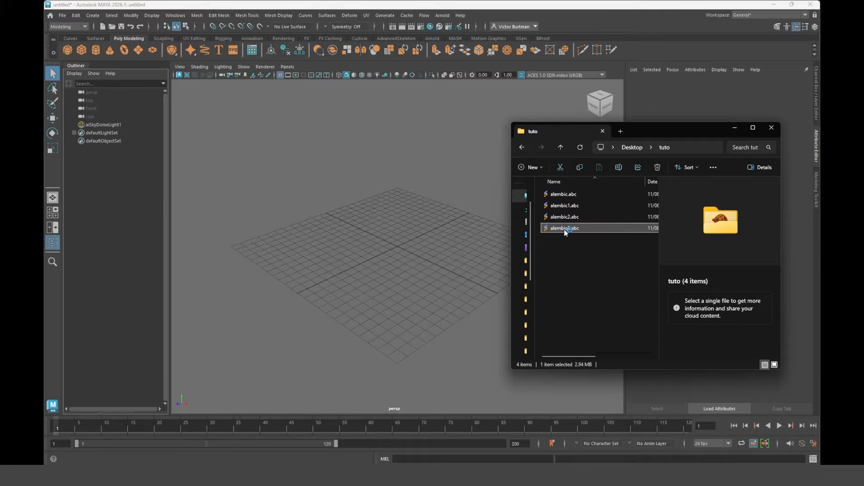
Switch to Maya, import alembic3.abc and scrub the timeline to frame 82 to view the colored particles.
{"action": "left_click_drag", "start_coordinate": [563, 228], "coordinate": [390, 246]}
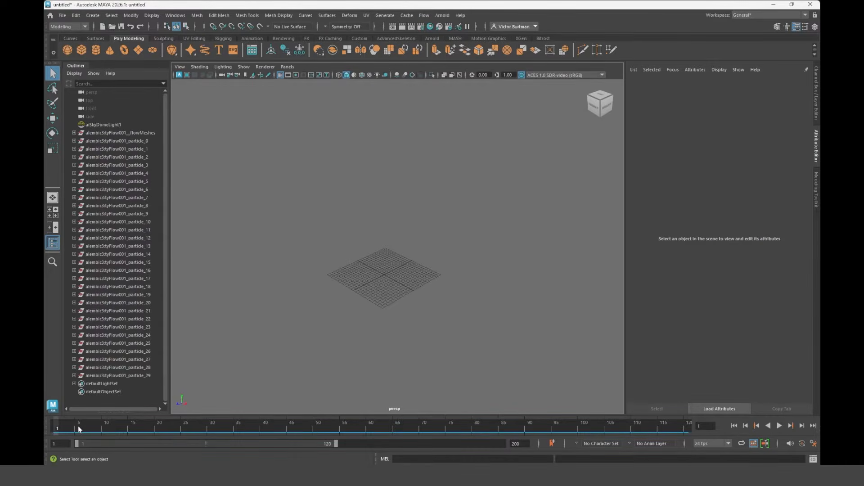
{"action": "left_click_drag", "start_coordinate": [79, 425], "coordinate": [485, 416]}
{"action": "middle_click_drag", "start_coordinate": [448, 287], "coordinate": [465, 330], "text": "alt"}
{"action": "scroll", "coordinate": [451, 296], "scroll_direction": "down", "scroll_amount": 4}
{"action": "left_click_drag", "start_coordinate": [450, 295], "coordinate": [446, 287], "text": "alt"}
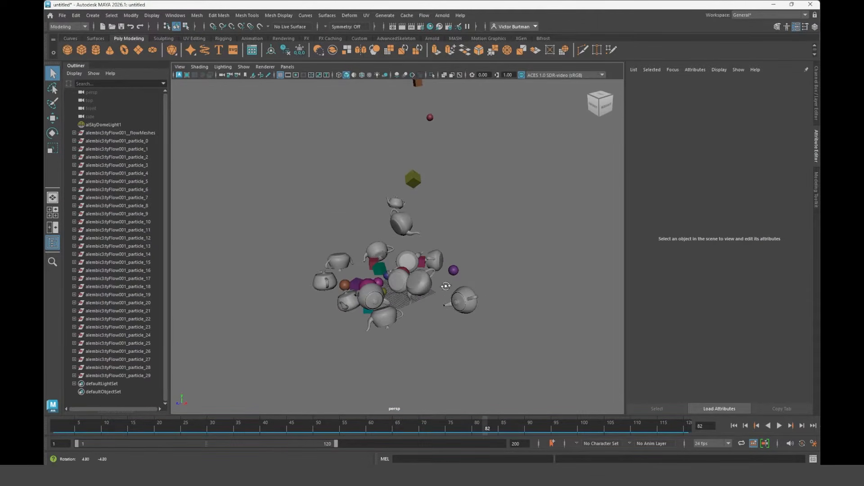
{"action": "middle_click_drag", "start_coordinate": [446, 265], "coordinate": [450, 284], "text": "alt"}
{"action": "left_click_drag", "start_coordinate": [450, 284], "coordinate": [463, 276], "text": "alt"}
Open the Color Set Editor and check the color sets of several imported teapots and cubes.
{"action": "left_click", "coordinate": [278, 15]}
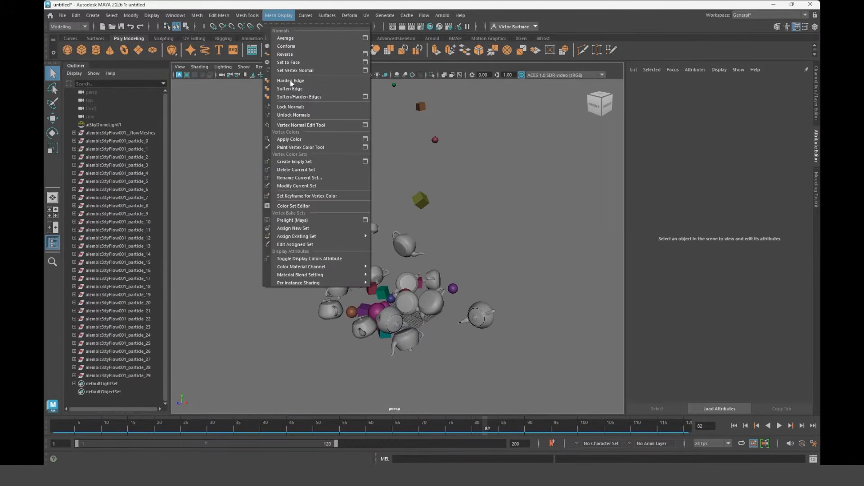
{"action": "left_click", "coordinate": [304, 205]}
{"action": "left_click_drag", "start_coordinate": [124, 115], "coordinate": [233, 118]}
{"action": "left_click", "coordinate": [406, 247]}
{"action": "left_click", "coordinate": [408, 285]}
{"action": "left_click", "coordinate": [372, 289]}
{"action": "left_click", "coordinate": [167, 137]}
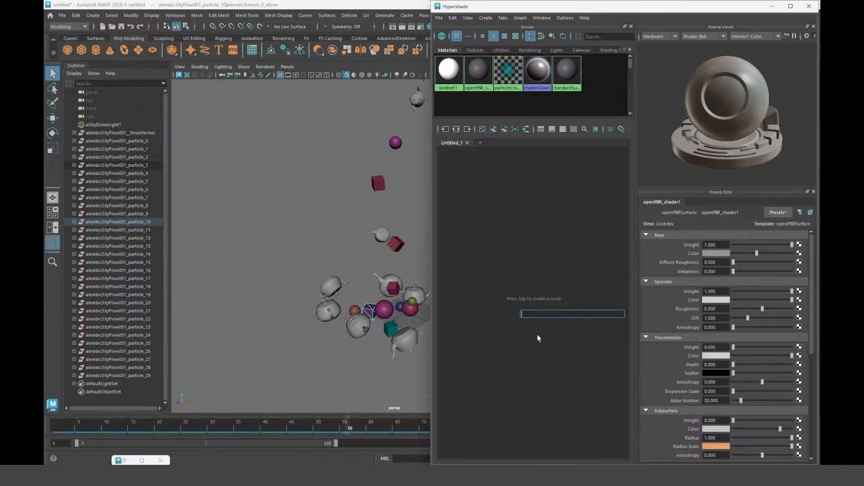
Create an aiStandardSurface material in the Hypershade.
{"action": "type", "text": "aistandar"}
{"action": "key", "text": "Down"}
{"action": "key", "text": "Down"}
{"action": "key", "text": "Return"}
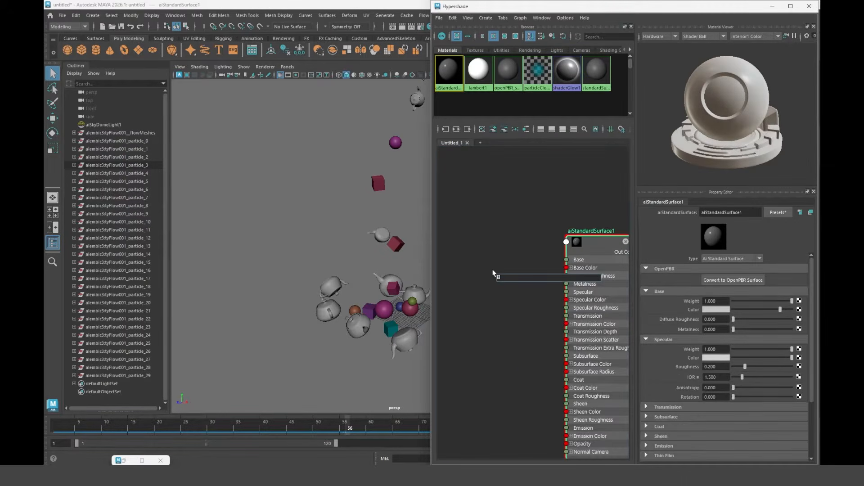
Create an aiUserDataColor node and connect its Out Color to the aiStandardSurface's Base Color.
{"action": "type", "text": "aiuser"}
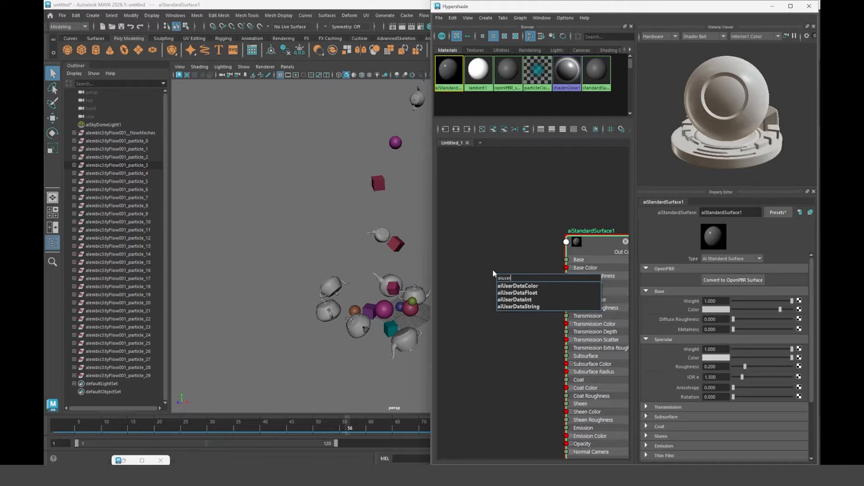
{"action": "key", "text": "Return"}
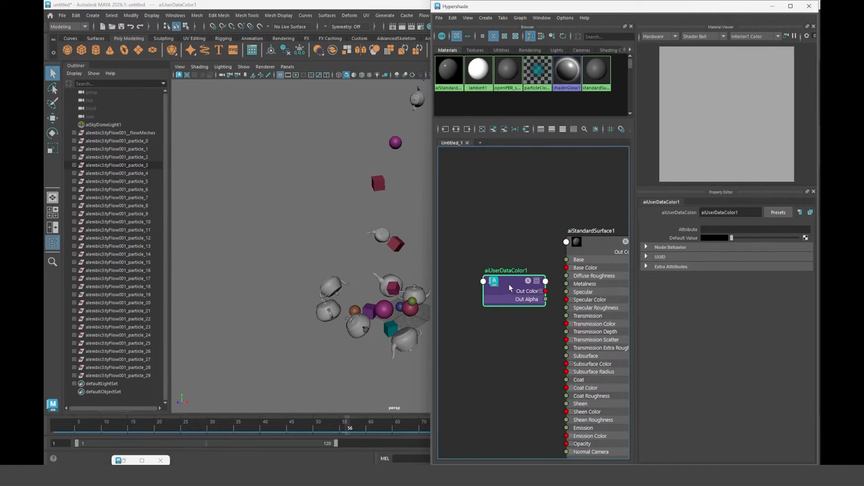
{"action": "left_click_drag", "start_coordinate": [517, 286], "coordinate": [566, 268]}
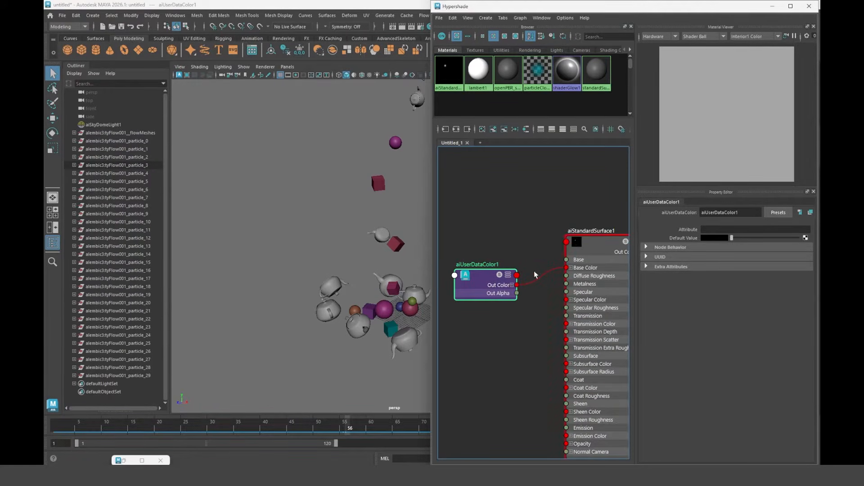
Copy a cube's color set name, Max_Map_Channel_5, from the Color Set Editor into the aiUserDataColor node's Attribute.
{"action": "left_click", "coordinate": [393, 288]}
{"action": "left_click", "coordinate": [288, 16]}
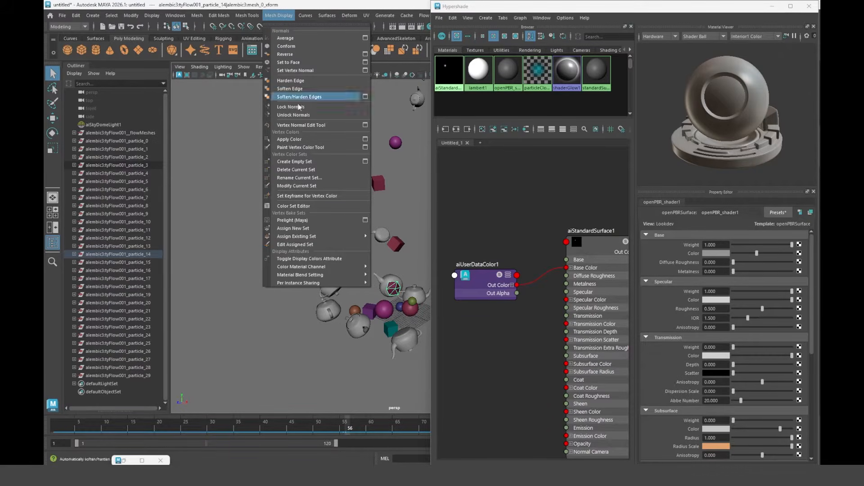
{"action": "left_click", "coordinate": [302, 207]}
{"action": "double_click", "coordinate": [154, 138]}
{"action": "key", "text": "ctrl+c"}
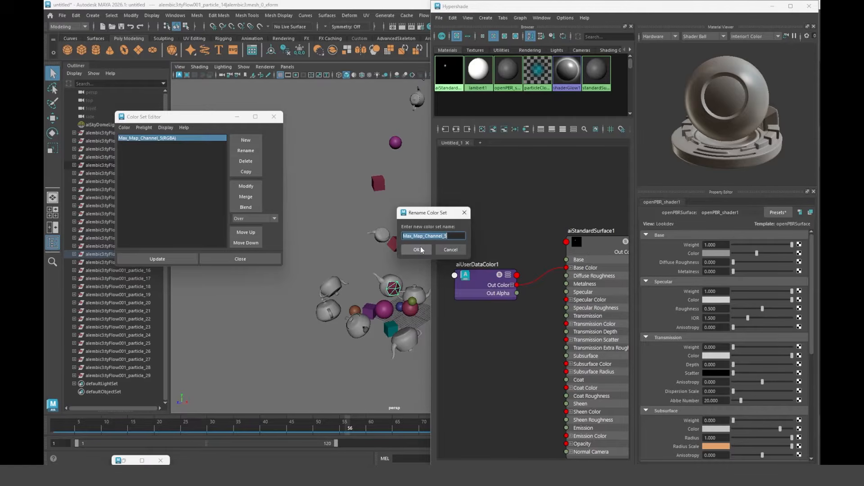
{"action": "left_click", "coordinate": [420, 249]}
{"action": "left_click", "coordinate": [491, 280]}
{"action": "left_click", "coordinate": [713, 230]}
{"action": "key", "text": "ctrl+v"}
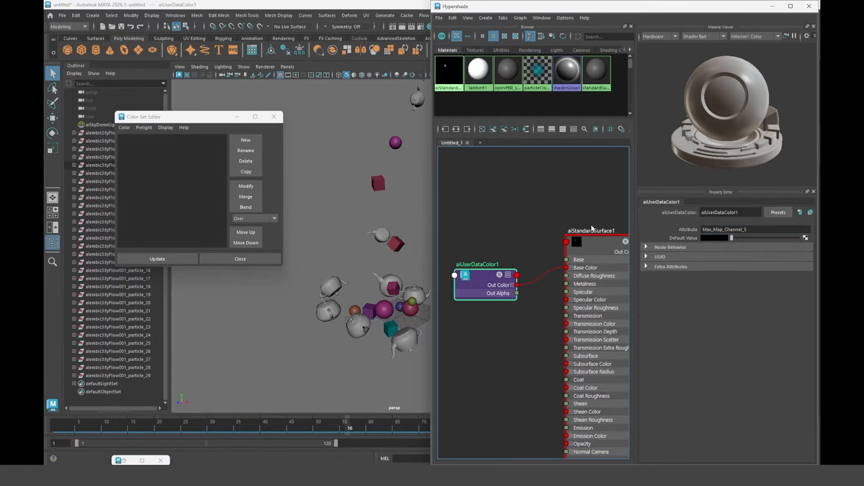
{"action": "left_click", "coordinate": [273, 116]}
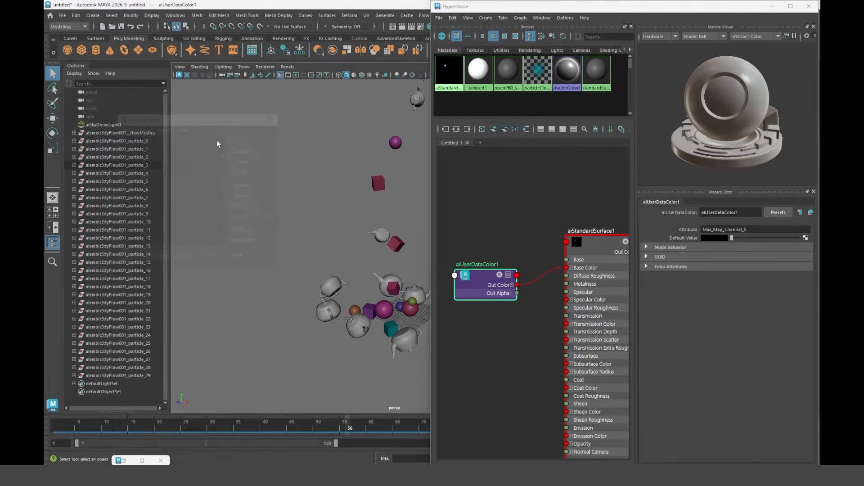
Select all imported Alembic particle nodes and assign the aiStandardSurface material to them.
{"action": "left_click", "coordinate": [129, 133]}
{"action": "left_click", "coordinate": [122, 375], "text": "shift"}
{"action": "right_click_drag", "start_coordinate": [598, 246], "coordinate": [598, 210]}
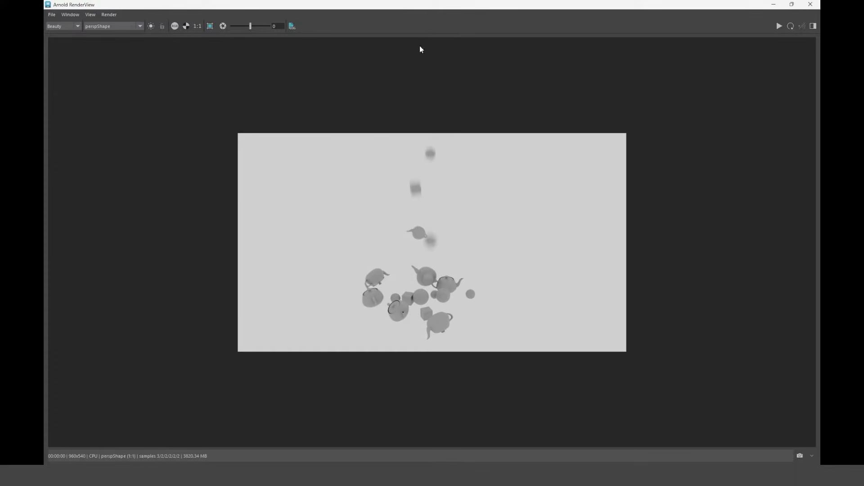
Start an Arnold render of the scene and zoom in on the fallen particles.
{"action": "left_click_drag", "start_coordinate": [411, 9], "coordinate": [603, 47]}
{"action": "left_click", "coordinate": [754, 67]}
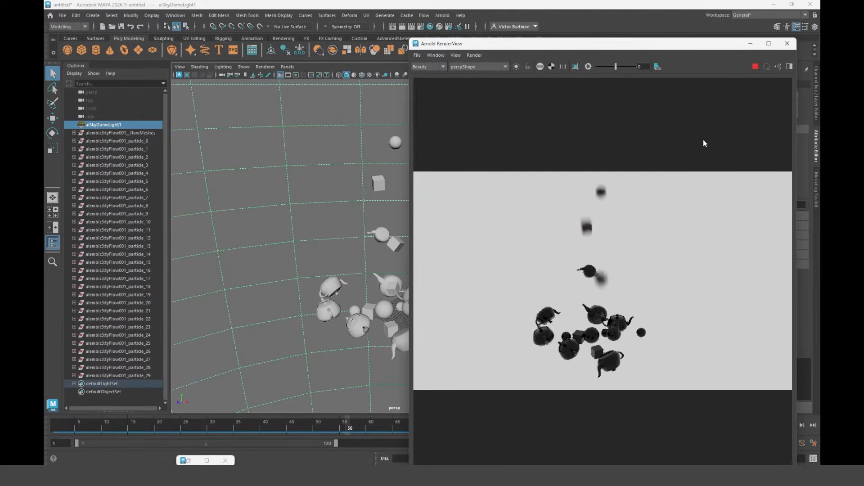
{"action": "scroll", "coordinate": [590, 331], "scroll_direction": "up", "scroll_amount": 2}
{"action": "middle_click_drag", "start_coordinate": [591, 331], "coordinate": [591, 314]}
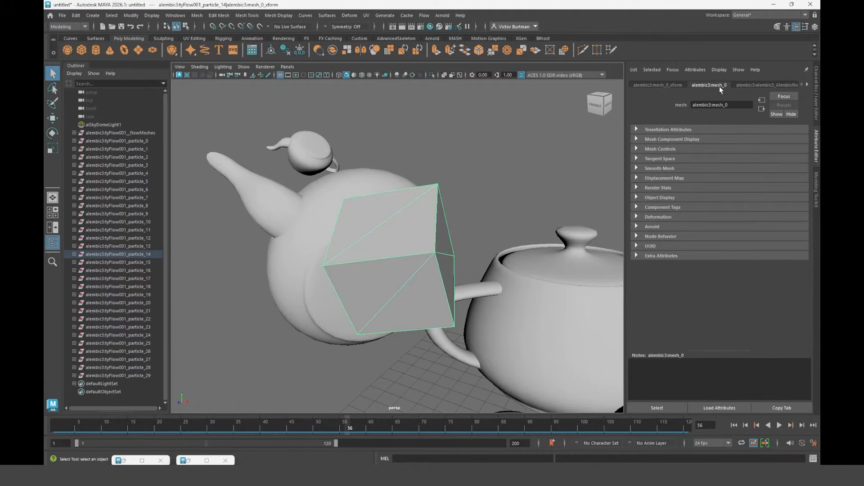
Enable Export Vertex Colors in the cube mesh's Arnold attributes and refresh the Arnold render to check its color.
{"action": "left_click", "coordinate": [652, 226]}
{"action": "scroll", "coordinate": [665, 268], "scroll_direction": "down", "scroll_amount": 4}
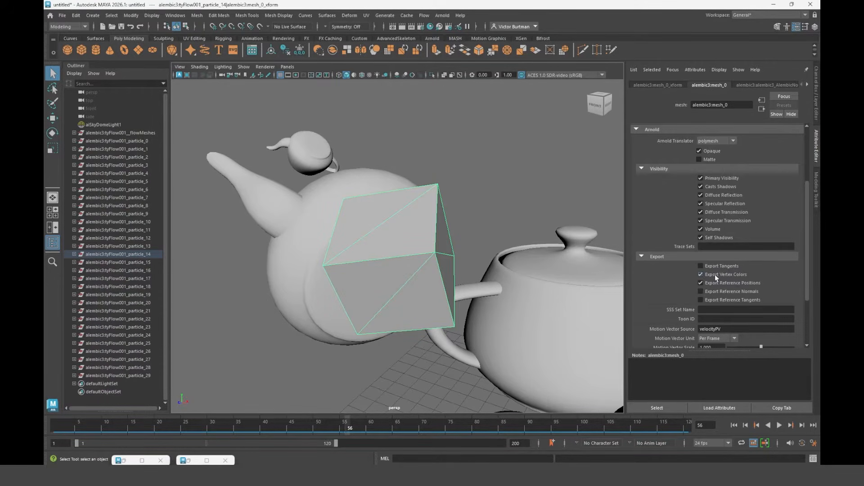
{"action": "left_click", "coordinate": [403, 27]}
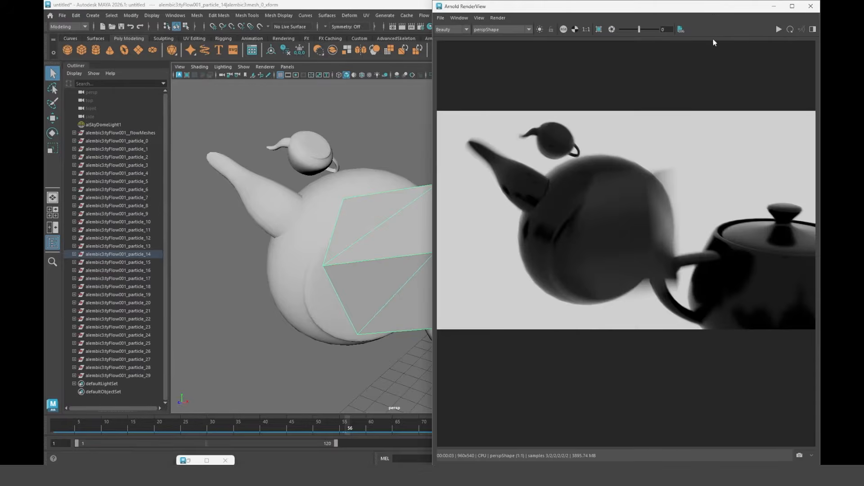
{"action": "left_click", "coordinate": [776, 29]}
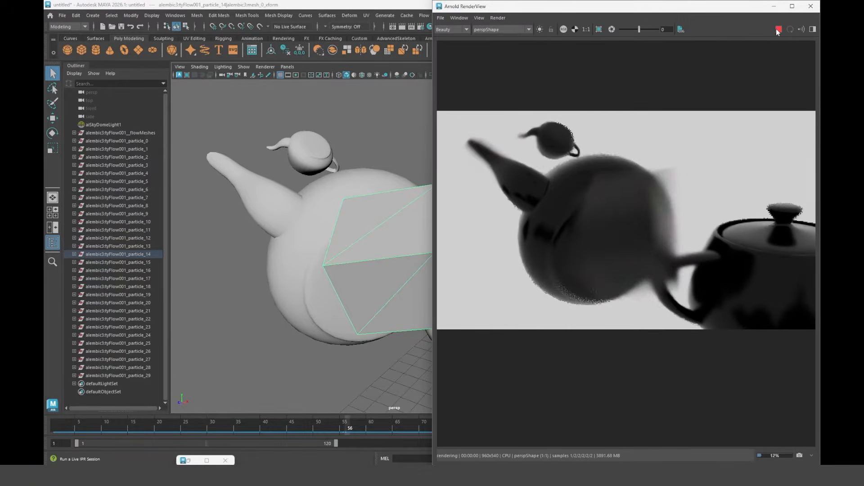
{"action": "left_click", "coordinate": [498, 17]}
{"action": "left_click", "coordinate": [514, 76]}
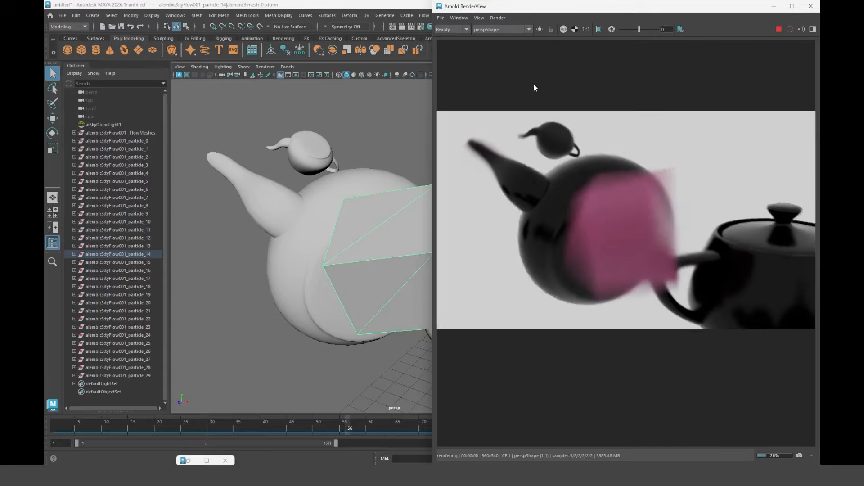
{"action": "left_click", "coordinate": [774, 6]}
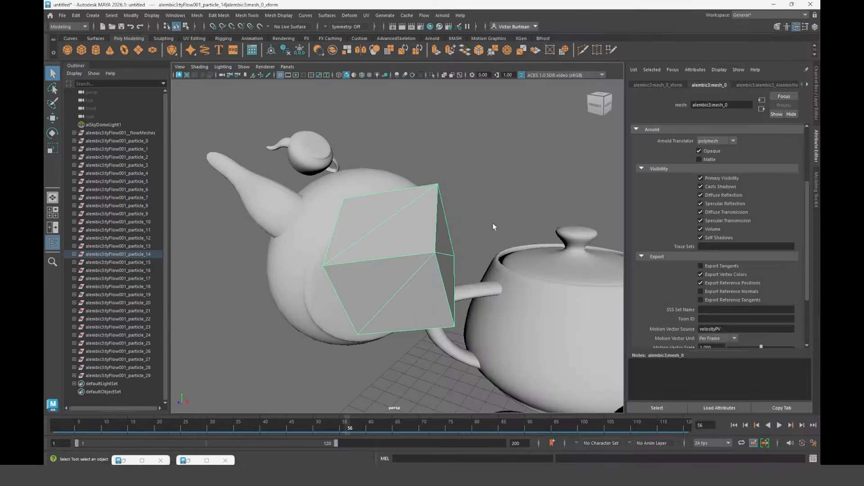
Check the Arnold Export Vertex Colors setting on the nearby teapot and several spheres.
{"action": "scroll", "coordinate": [491, 228], "scroll_direction": "down", "scroll_amount": 4}
{"action": "scroll", "coordinate": [487, 232], "scroll_direction": "down", "scroll_amount": 2}
{"action": "left_click", "coordinate": [504, 274]}
{"action": "left_click", "coordinate": [518, 334]}
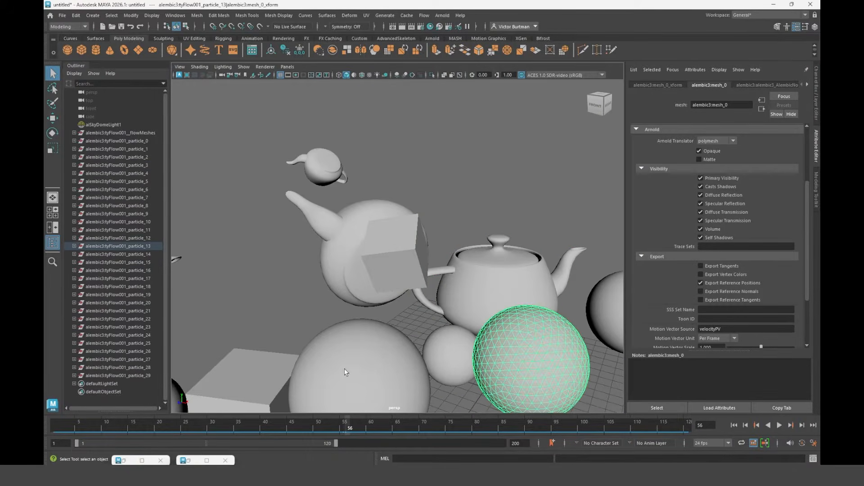
{"action": "left_click", "coordinate": [348, 371]}
{"action": "left_click", "coordinate": [447, 342]}
Open the Attribute Spread Sheet and load all imported Alembic nodes, from flowMeshes to particle_29, into it.
{"action": "scroll", "coordinate": [448, 341], "scroll_direction": "down", "scroll_amount": 5}
{"action": "left_click", "coordinate": [175, 15]}
{"action": "mouse_move", "coordinate": [217, 55]}
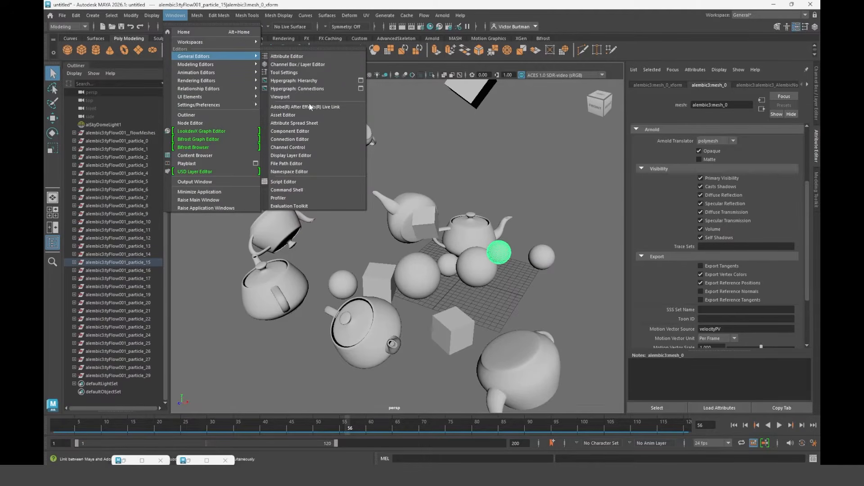
{"action": "left_click", "coordinate": [298, 123]}
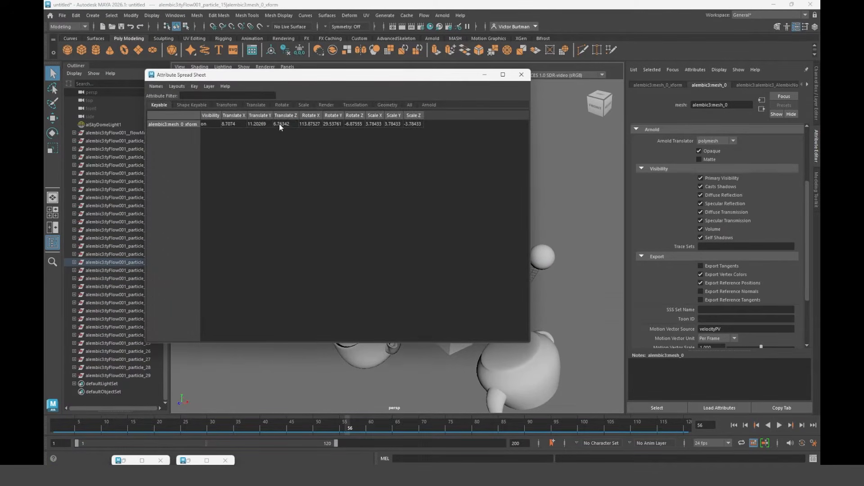
{"action": "left_click", "coordinate": [127, 133]}
{"action": "left_click", "coordinate": [103, 375], "text": "shift"}
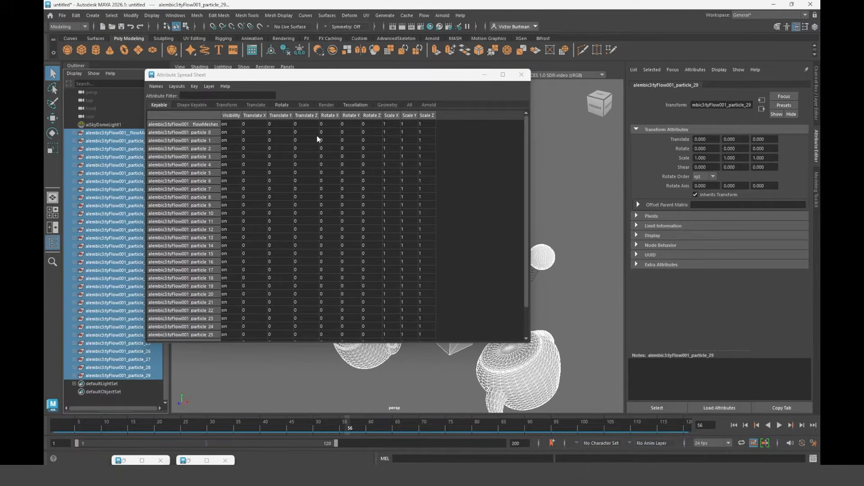
Set the Arnold attribute Ai Export Colors to 1 for all listed Alembic meshes and close the spreadsheet.
{"action": "left_click", "coordinate": [428, 104]}
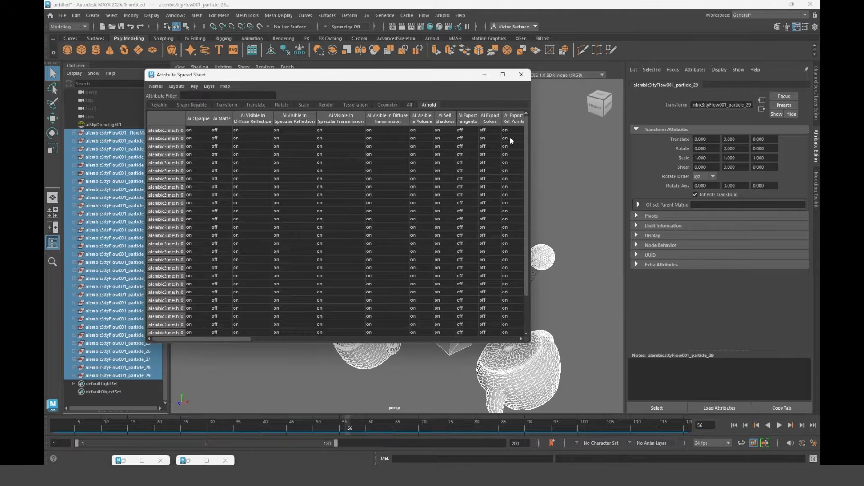
{"action": "left_click_drag", "start_coordinate": [531, 134], "coordinate": [569, 134]}
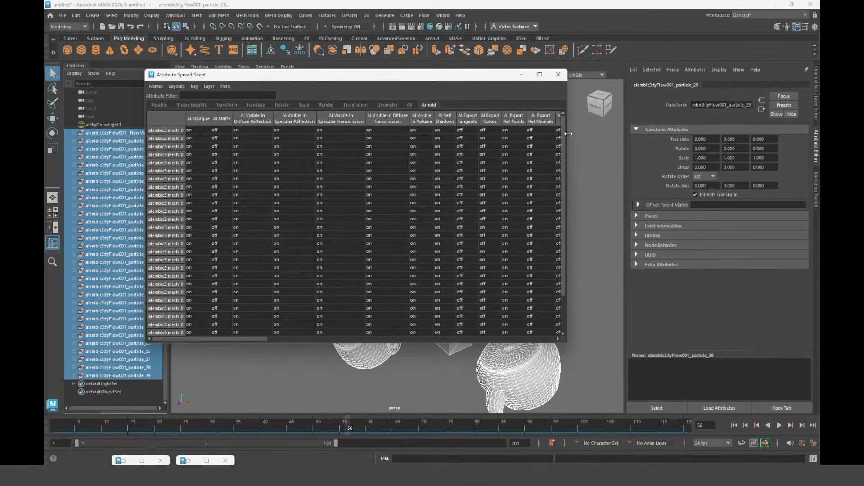
{"action": "left_click_drag", "start_coordinate": [489, 130], "coordinate": [490, 334]}
{"action": "type", "text": "1"}
{"action": "scroll", "coordinate": [480, 167], "scroll_direction": "up", "scroll_amount": 3}
{"action": "left_click", "coordinate": [558, 75]}
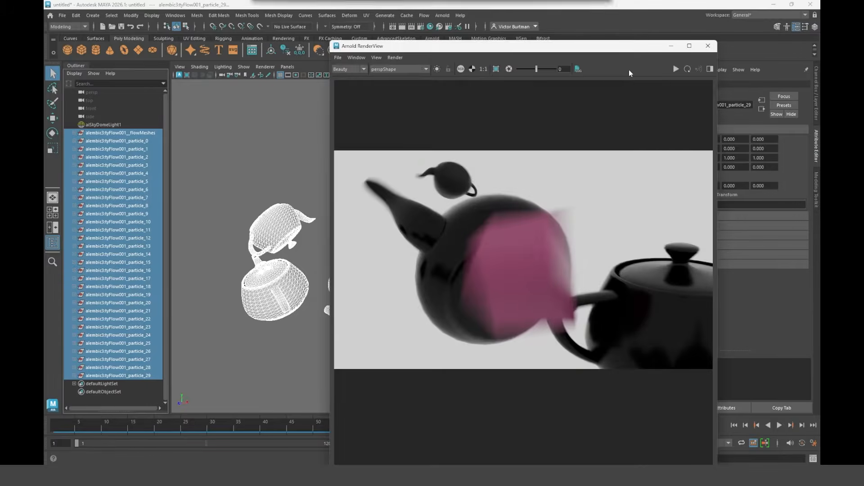
Update the full scene in the Arnold RenderView and examine the vertex colors on the particles.
{"action": "left_click", "coordinate": [395, 57]}
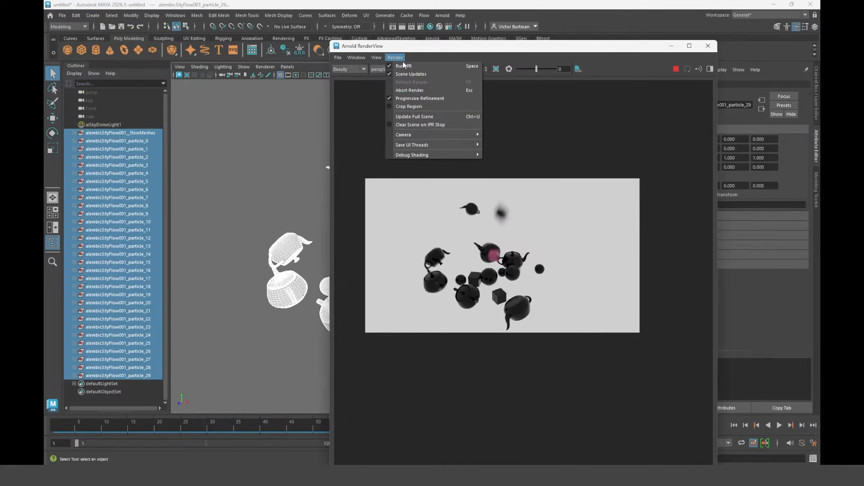
{"action": "left_click", "coordinate": [414, 116]}
{"action": "scroll", "coordinate": [517, 266], "scroll_direction": "up", "scroll_amount": 3}
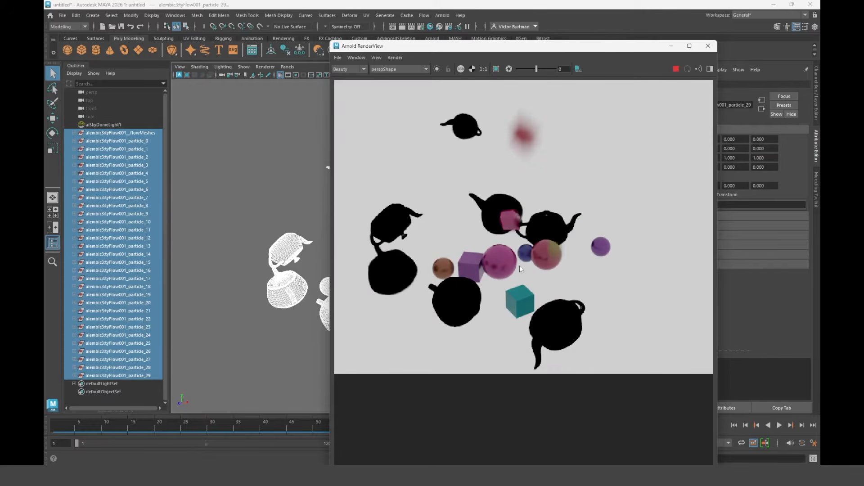
Switch to 3ds Max, add a tyMeshRepair modifier to the teapot and turn on Analyze before repair.
{"action": "left_click", "coordinate": [439, 284]}
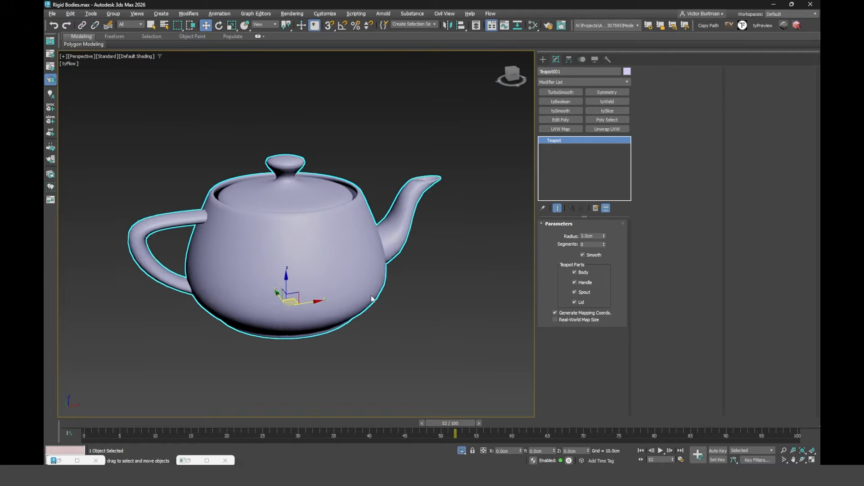
{"action": "middle_click_drag", "start_coordinate": [360, 288], "coordinate": [386, 299], "text": "alt"}
{"action": "left_click", "coordinate": [566, 82]}
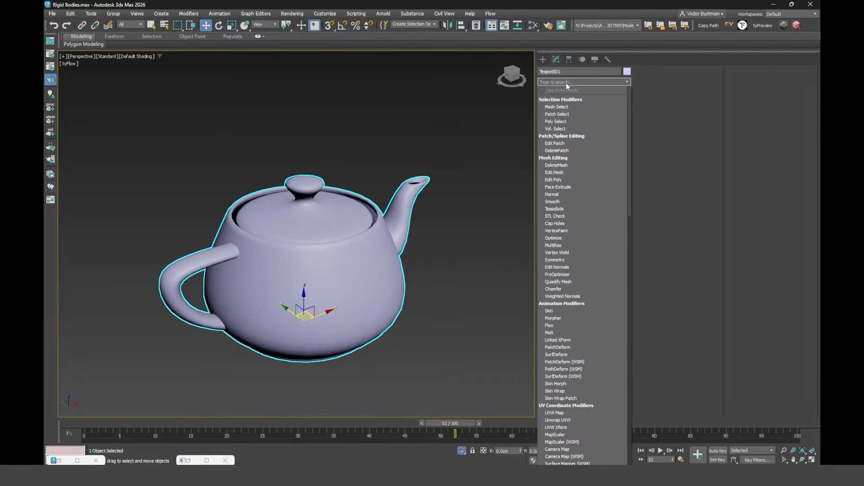
{"action": "type", "text": "tymes"}
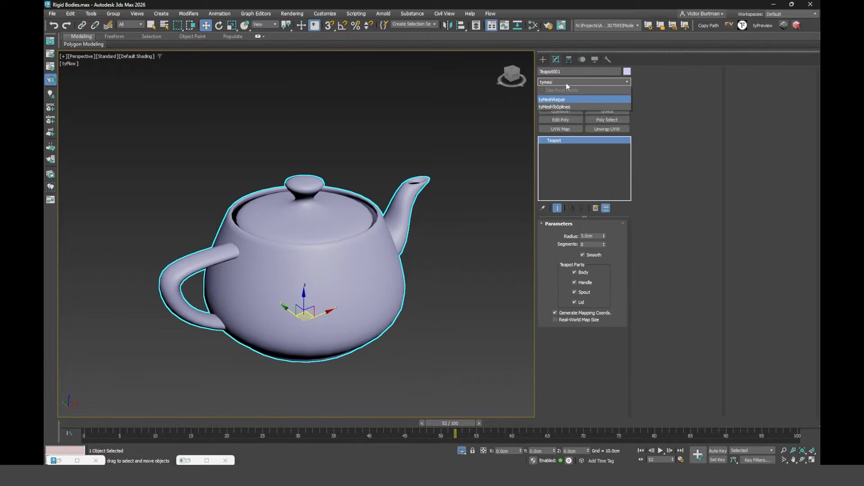
{"action": "left_click", "coordinate": [563, 100]}
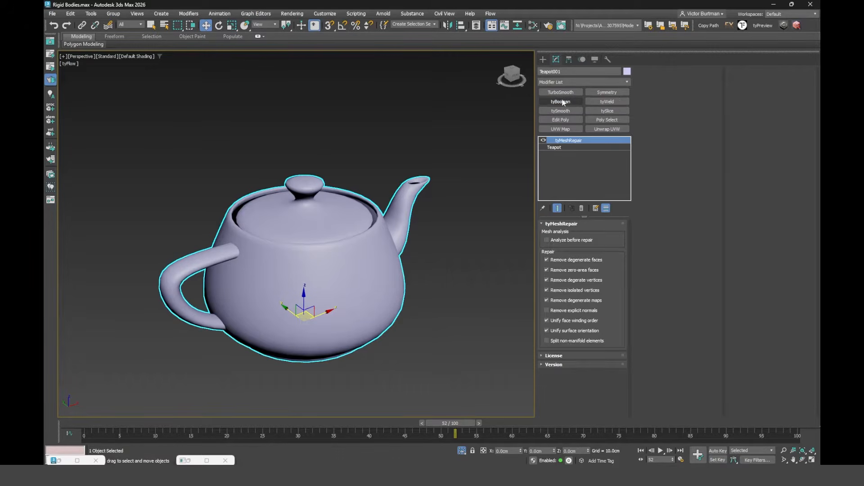
{"action": "left_click", "coordinate": [569, 239]}
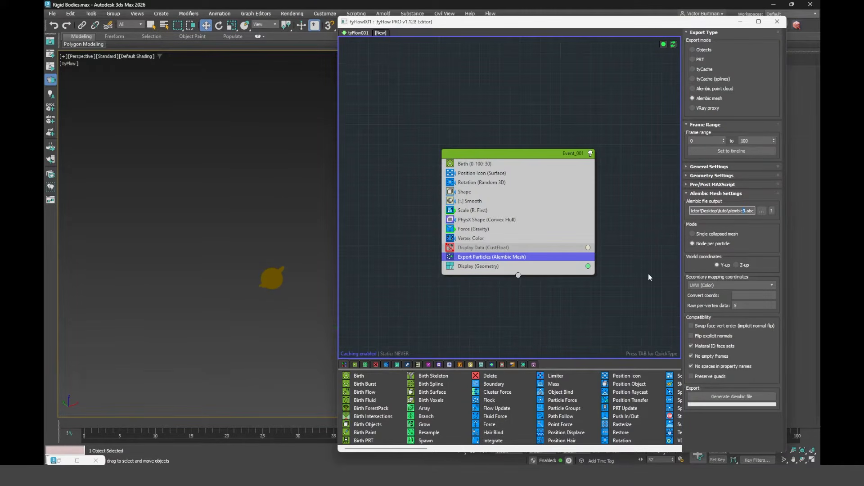
Generate a new Alembic file from the tyFlow Export Particles operator and import alembic4.abc into Maya.
{"action": "left_click", "coordinate": [738, 396]}
{"action": "left_click", "coordinate": [448, 262]}
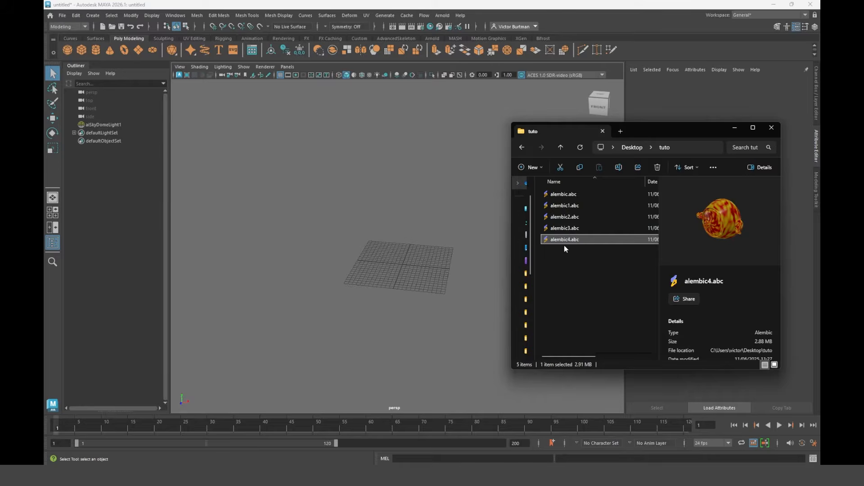
{"action": "left_click_drag", "start_coordinate": [564, 245], "coordinate": [405, 239]}
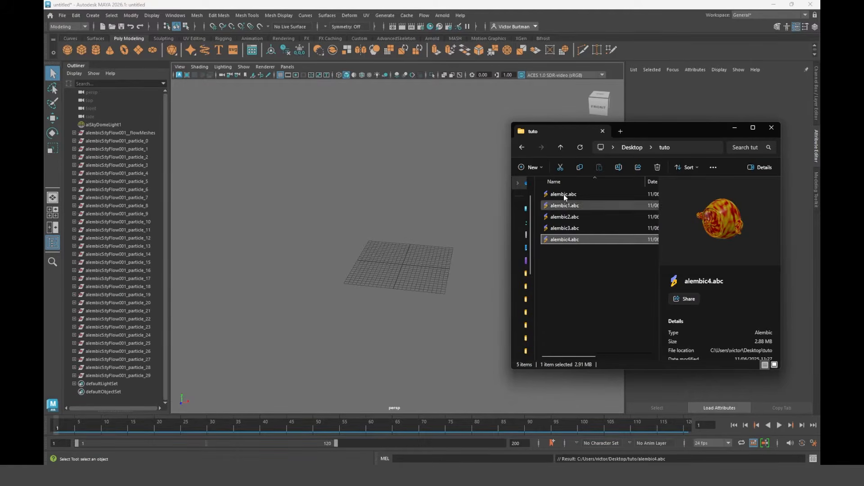
Play back the imported Alembic animation and inspect the vertex colors on the teapots, spheres and cubes.
{"action": "left_click", "coordinate": [314, 331]}
{"action": "key", "text": "alt+v"}
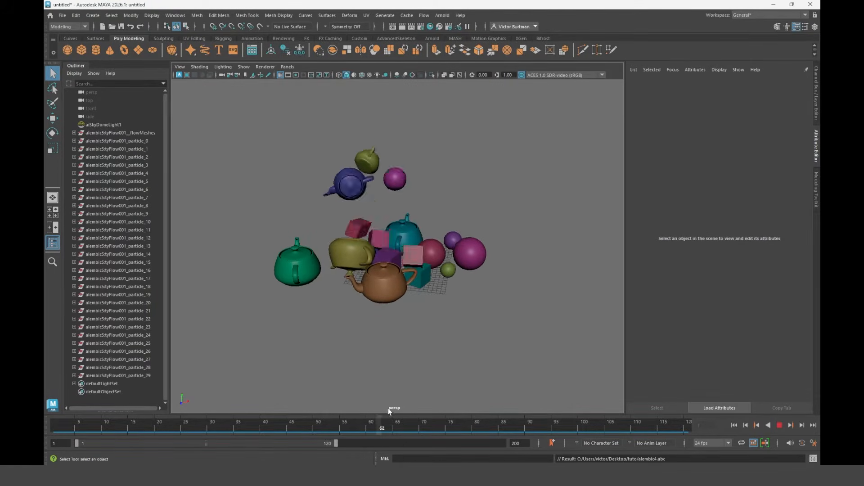
{"action": "key", "text": "alt+v"}
{"action": "left_click", "coordinate": [373, 245]}
{"action": "left_click_drag", "start_coordinate": [366, 242], "coordinate": [326, 258], "text": "alt"}
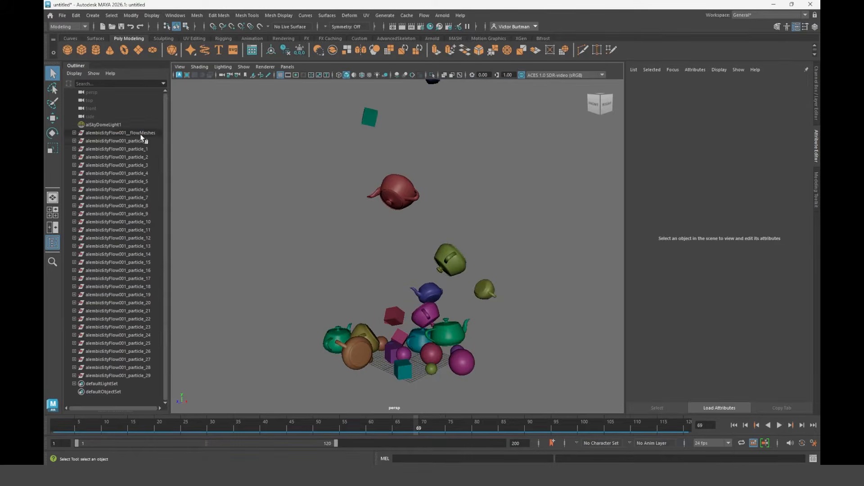
Select all imported Alembic nodes, from flowMeshes to particle_29, and assign the aiStandardSurface1 material to them in Hypershade.
{"action": "left_click", "coordinate": [140, 135]}
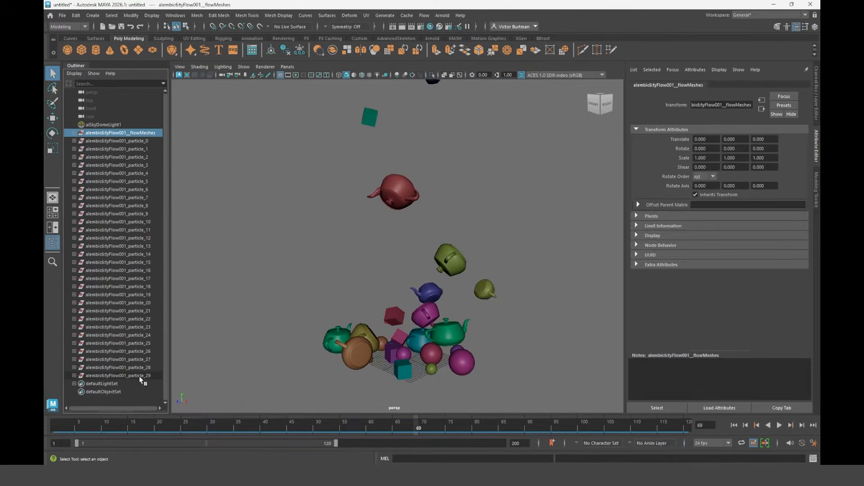
{"action": "left_click", "coordinate": [139, 376], "text": "shift"}
{"action": "left_click", "coordinate": [430, 27]}
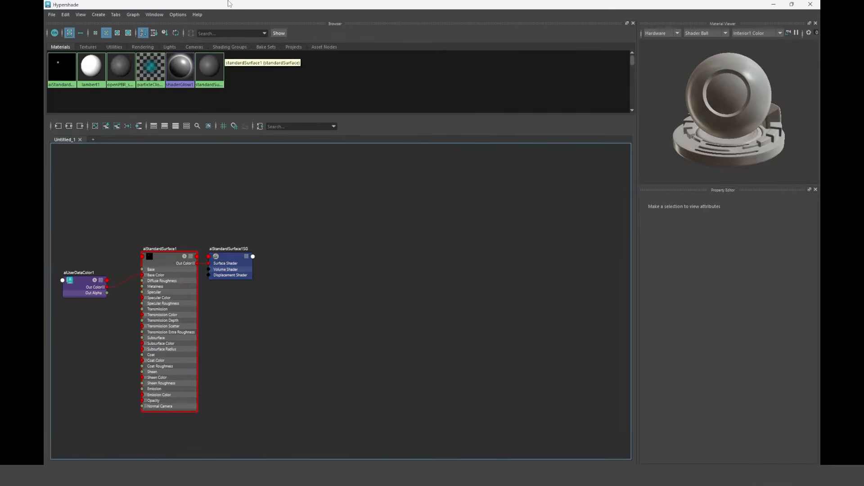
{"action": "left_click_drag", "start_coordinate": [228, 3], "coordinate": [695, 49]}
{"action": "right_click_drag", "start_coordinate": [633, 301], "coordinate": [621, 276]}
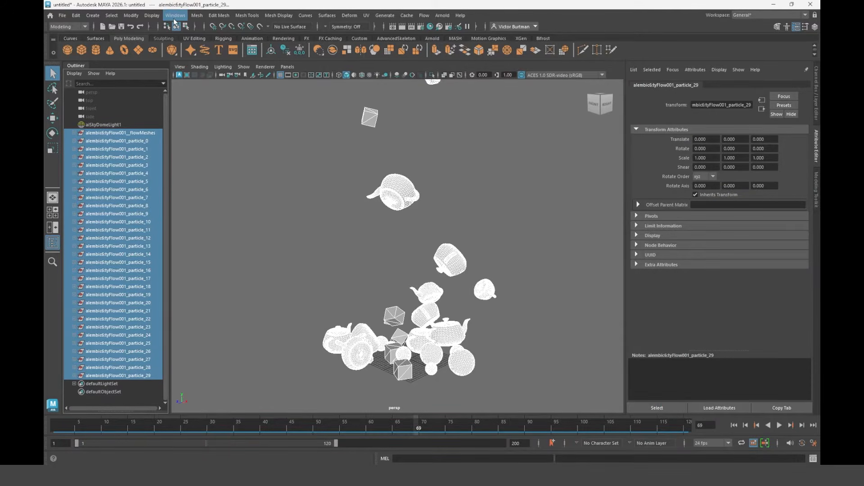
Set Ai Export Colors to 1 for all selected meshes in the Attribute Spread Sheet and start an Arnold render.
{"action": "left_click", "coordinate": [175, 14]}
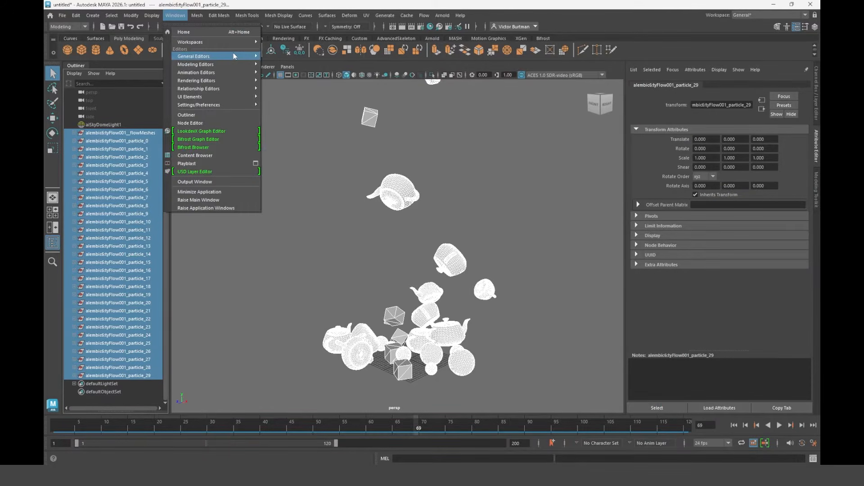
{"action": "mouse_move", "coordinate": [212, 54]}
{"action": "left_click", "coordinate": [292, 119]}
{"action": "left_click", "coordinate": [491, 119]}
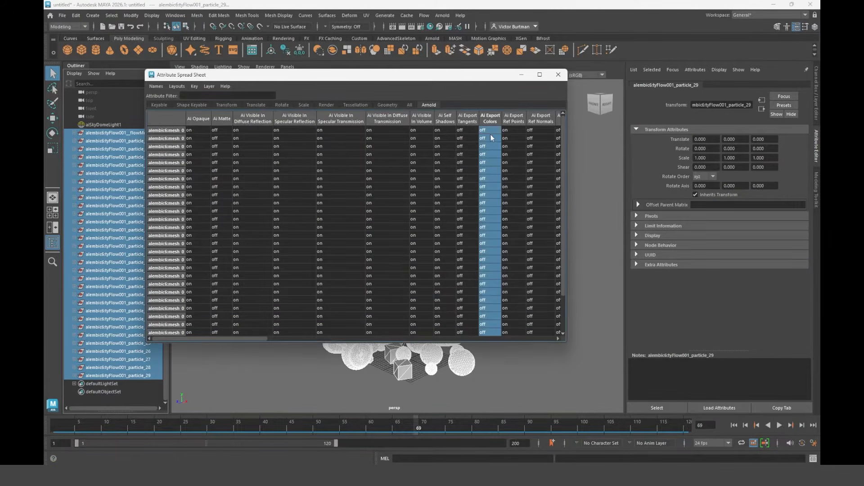
{"action": "type", "text": "1"}
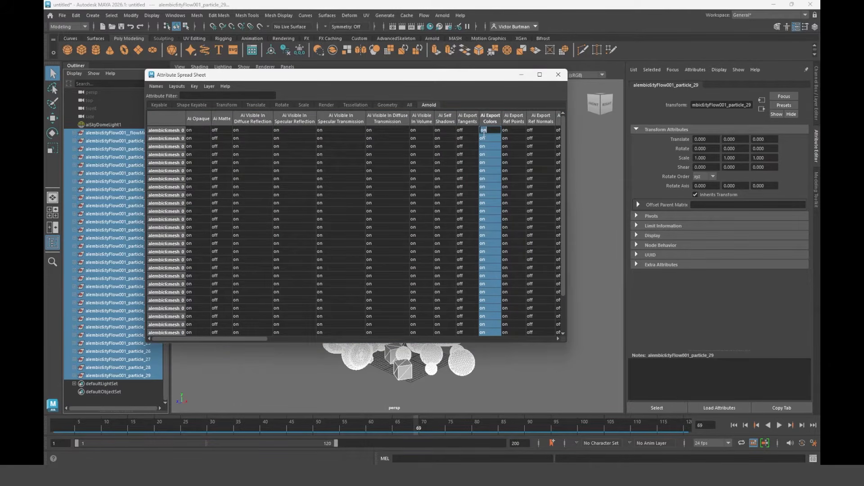
{"action": "left_click", "coordinate": [402, 26]}
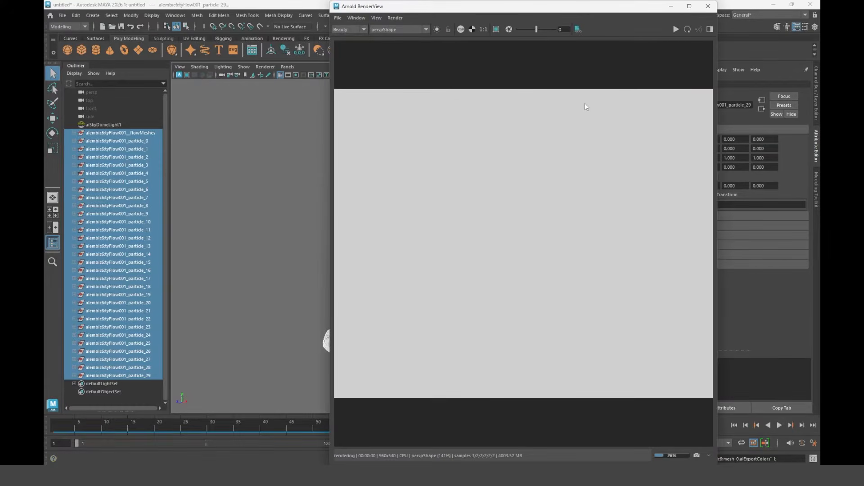
{"action": "left_click", "coordinate": [675, 28]}
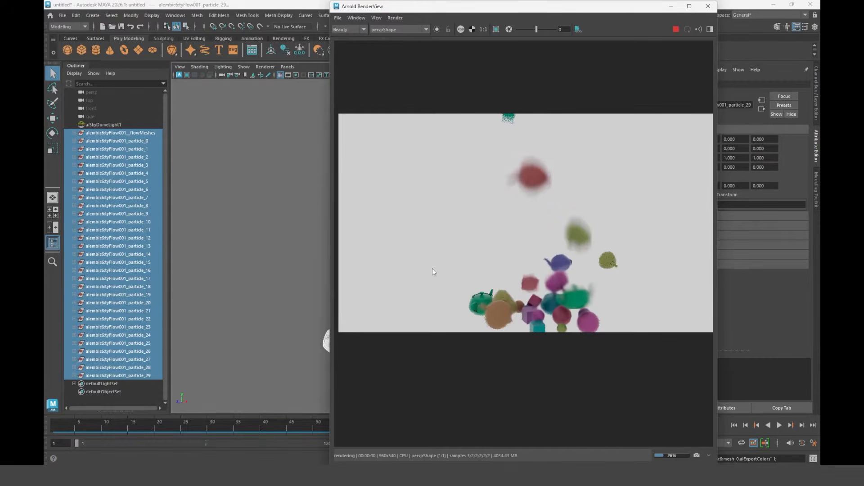
Play the animation and scrub around frames 74 to 75 to inspect the cubes' shapes between frames.
{"action": "key", "text": "alt+v"}
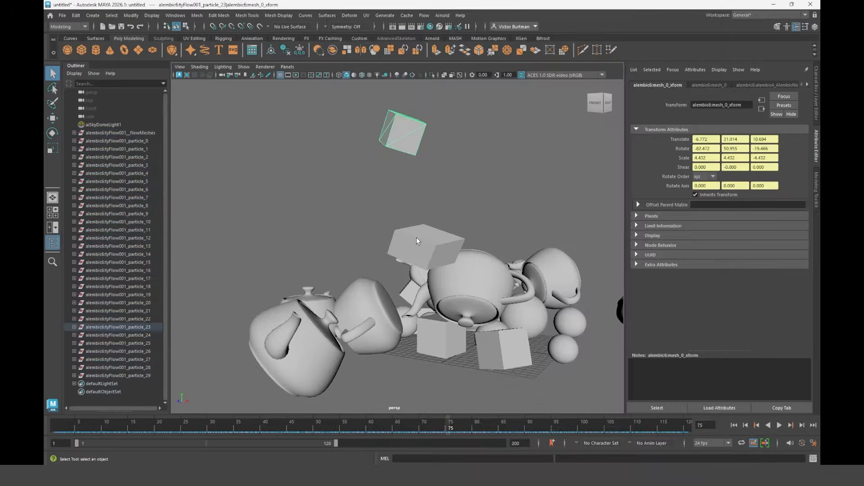
{"action": "left_click_drag", "start_coordinate": [416, 241], "coordinate": [450, 342], "text": "alt"}
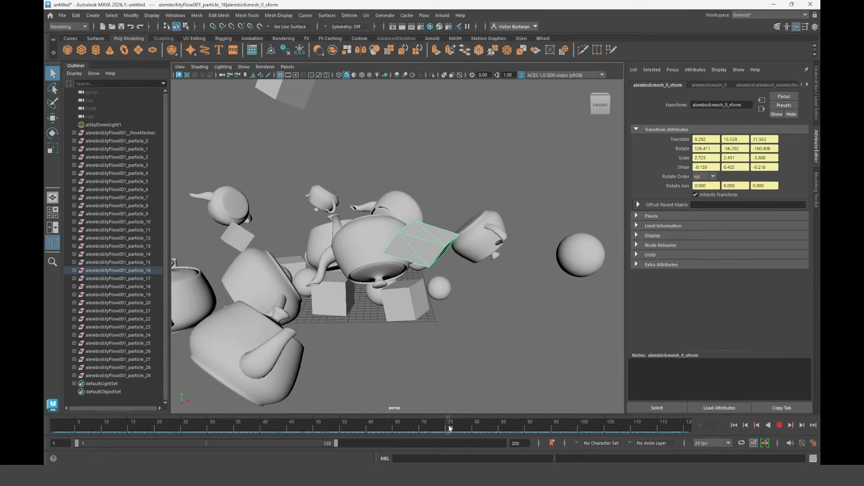
{"action": "mouse_move", "coordinate": [449, 428]}
{"action": "left_mouse_down"}
{"action": "mouse_move", "coordinate": [461, 428]}
{"action": "mouse_move", "coordinate": [443, 428]}
{"action": "left_mouse_up"}
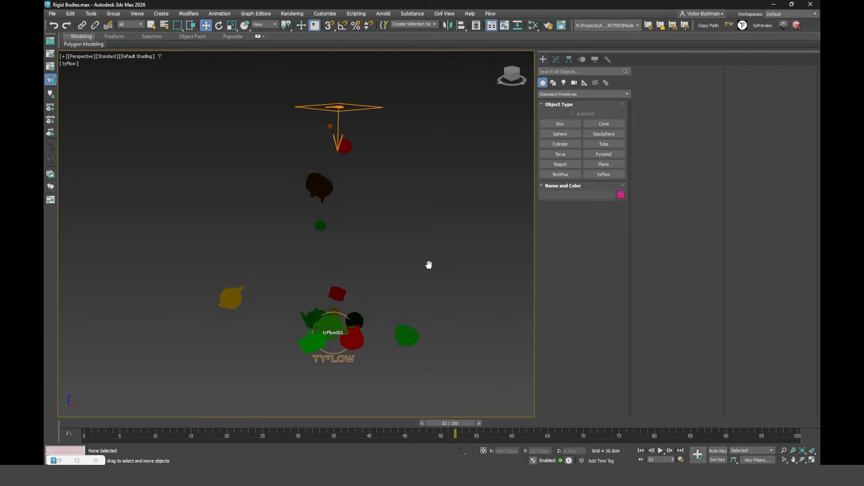
Check the frame rate in the 3ds Max Time Configuration and set Maya's playback speed to match it.
{"action": "left_click", "coordinate": [682, 459]}
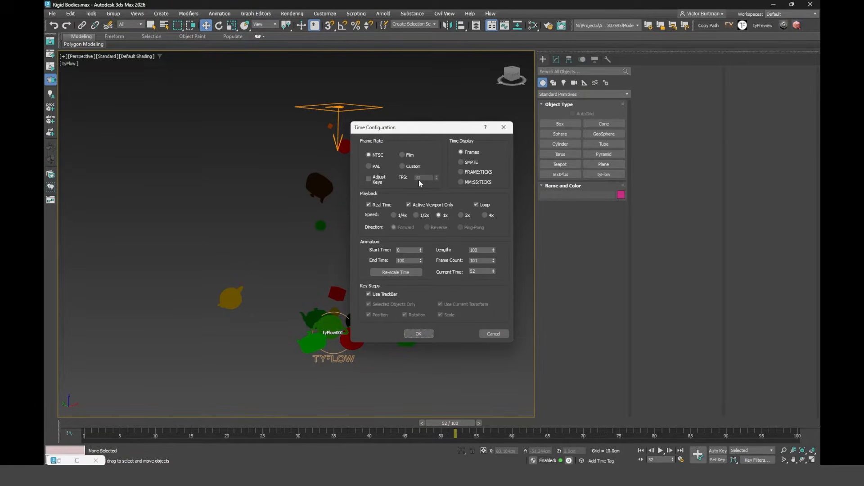
{"action": "left_click", "coordinate": [503, 127]}
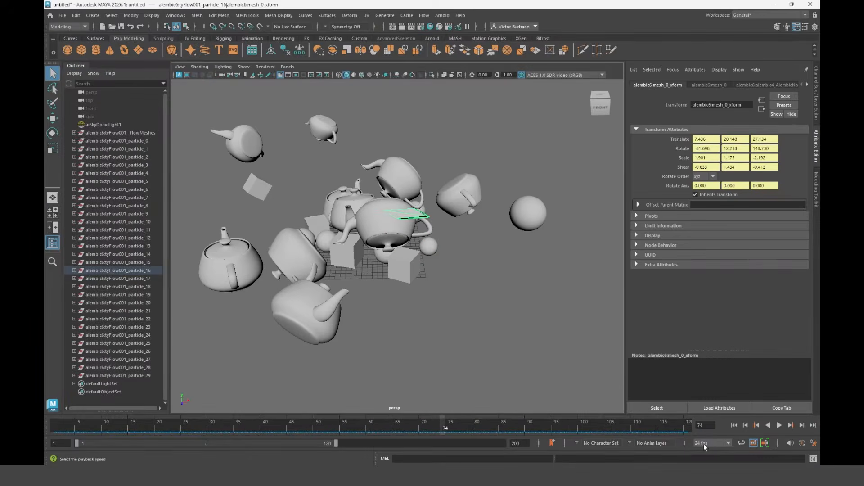
{"action": "left_click", "coordinate": [704, 447]}
{"action": "left_click", "coordinate": [710, 396]}
{"action": "left_click_drag", "start_coordinate": [477, 300], "coordinate": [461, 293], "text": "alt"}
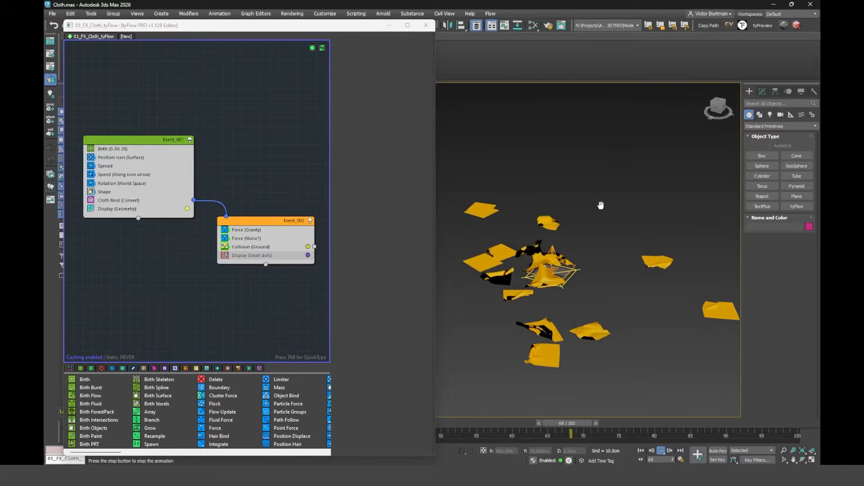
In the 3ds Max cloth scene, inspect the Cloth Bind settings and add an Export Particles operator as a separate event.
{"action": "scroll", "coordinate": [594, 204], "scroll_direction": "down", "scroll_amount": 4}
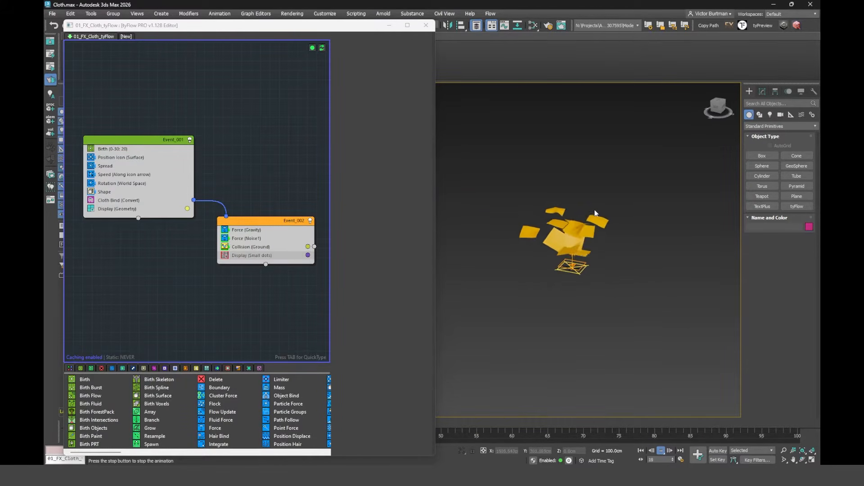
{"action": "left_click", "coordinate": [122, 200]}
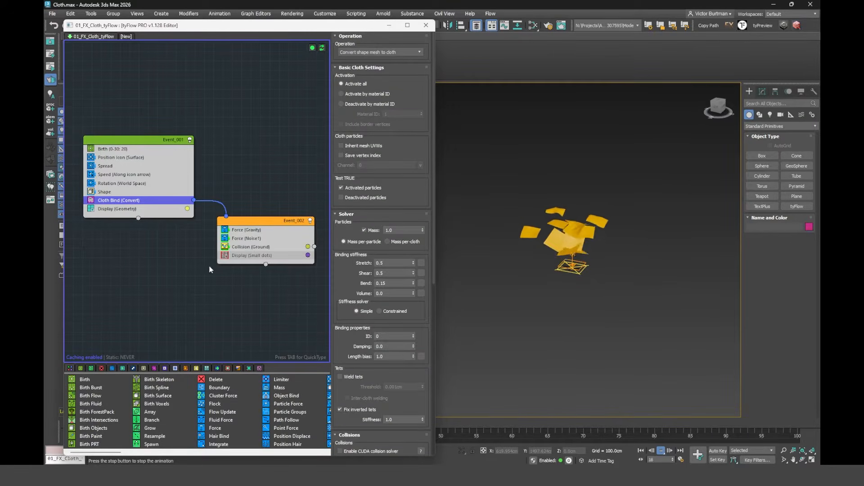
{"action": "key", "text": "Tab"}
{"action": "type", "text": "ex"}
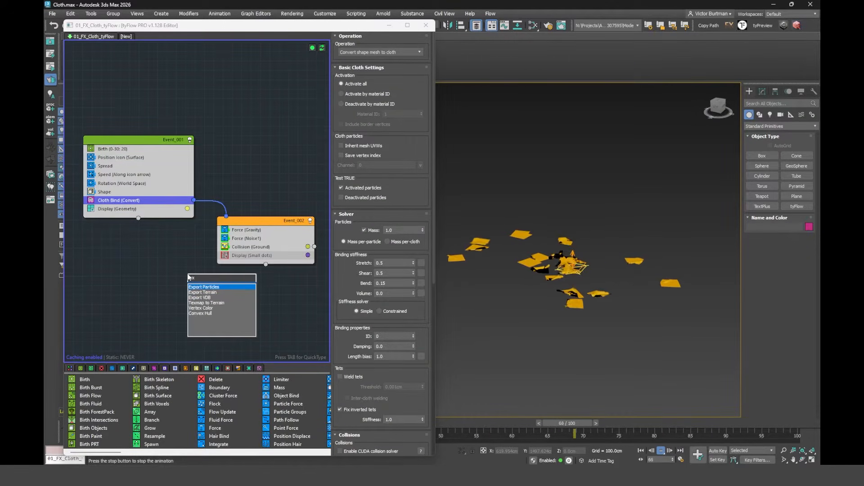
{"action": "key", "text": "Return"}
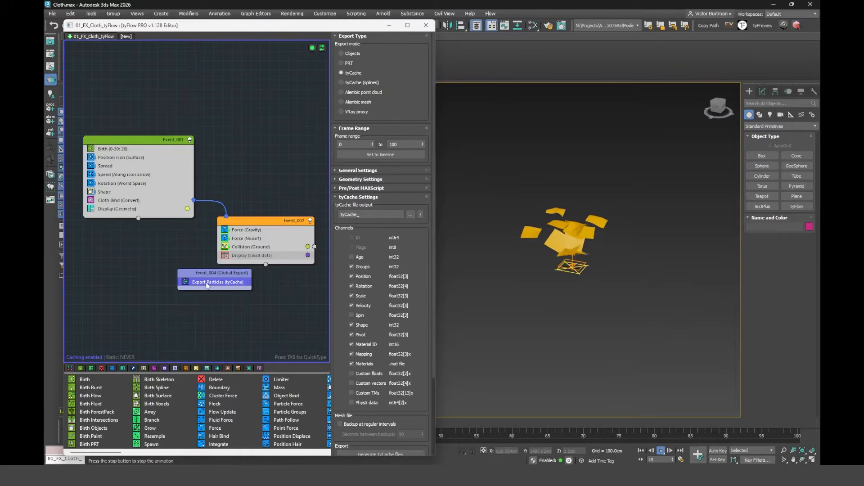
Set the Export Particles operator to Alembic mesh, turn off Export particles, and check that cloth geometry is included.
{"action": "left_click", "coordinate": [355, 101]}
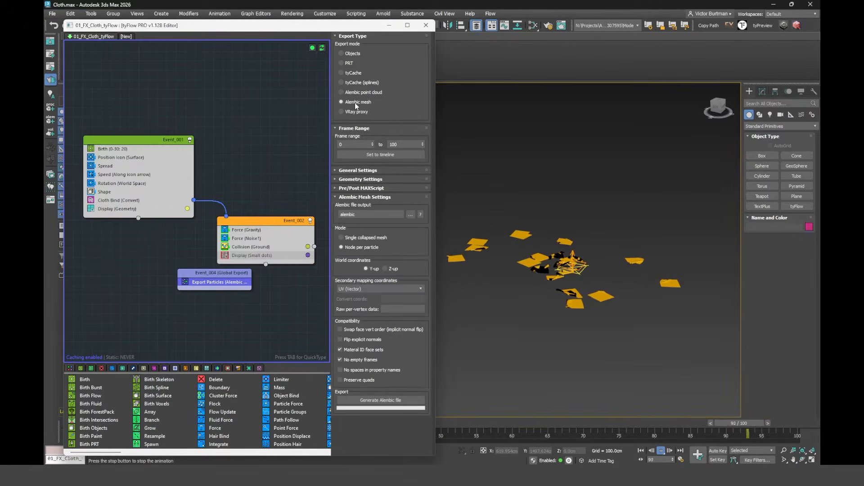
{"action": "left_click", "coordinate": [347, 170]}
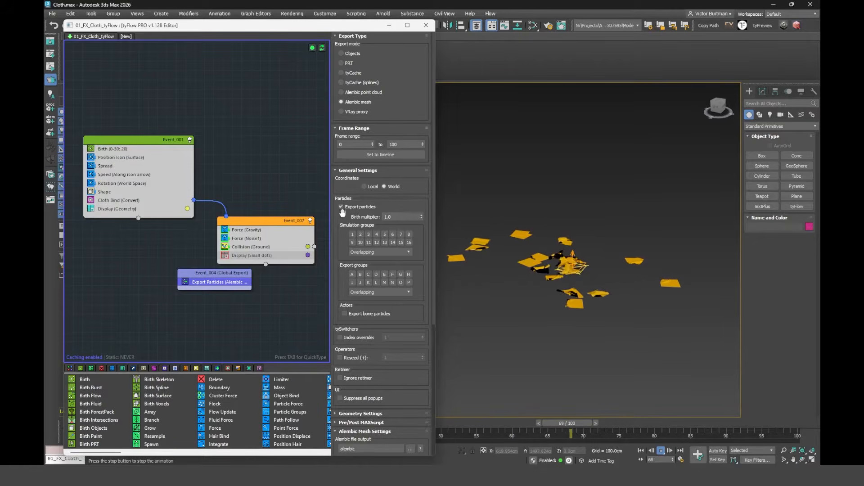
{"action": "left_click", "coordinate": [340, 207]}
{"action": "left_click", "coordinate": [353, 171]}
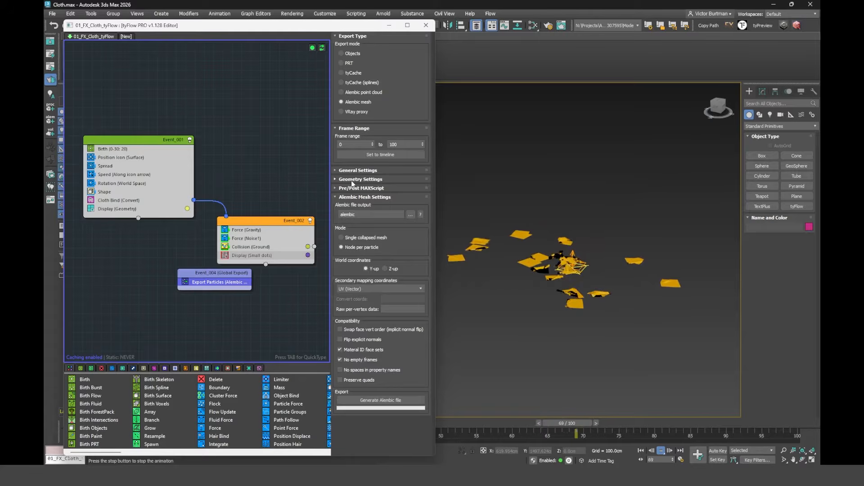
{"action": "left_click", "coordinate": [352, 180]}
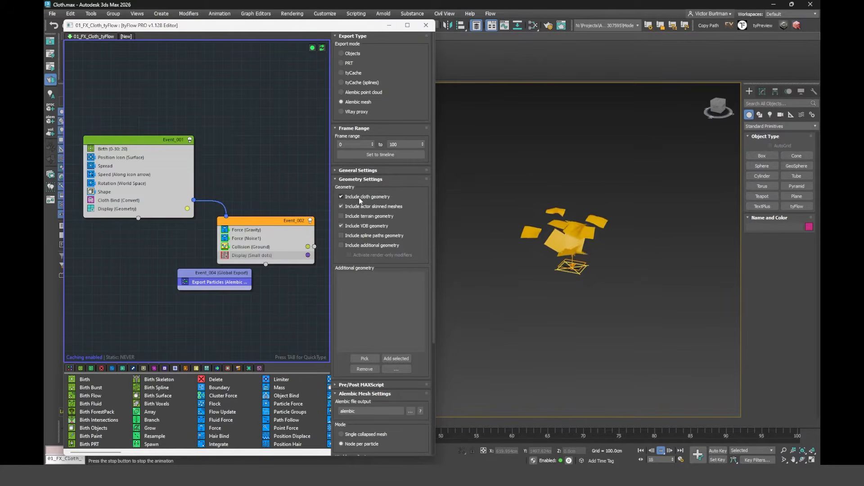
{"action": "left_click", "coordinate": [353, 180]}
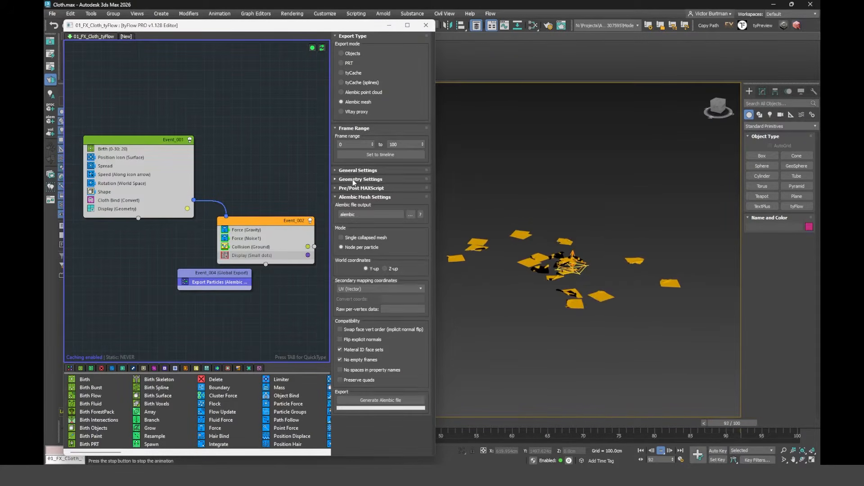
Set the Alembic output file to alembic5.abc in the tuto folder and generate the Alembic file.
{"action": "left_click", "coordinate": [411, 215]}
{"action": "left_click", "coordinate": [426, 233]}
{"action": "key", "text": "Return"}
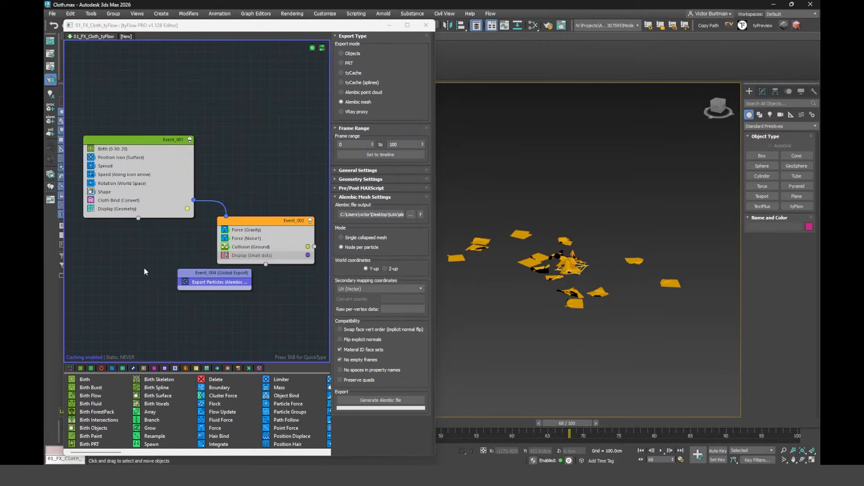
{"action": "left_click", "coordinate": [382, 400]}
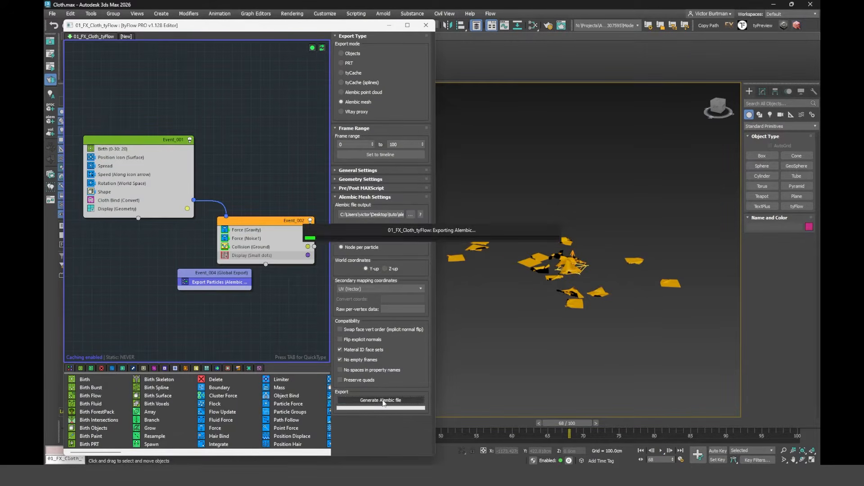
{"action": "left_click", "coordinate": [460, 268]}
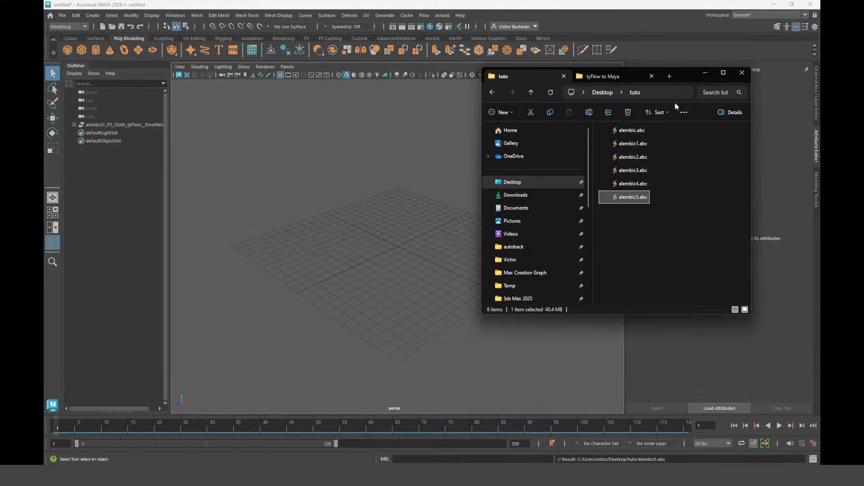
In Maya, frame the imported cloth meshes and scrub through the timeline to inspect the simulation.
{"action": "left_click", "coordinate": [705, 73]}
{"action": "key", "text": "a"}
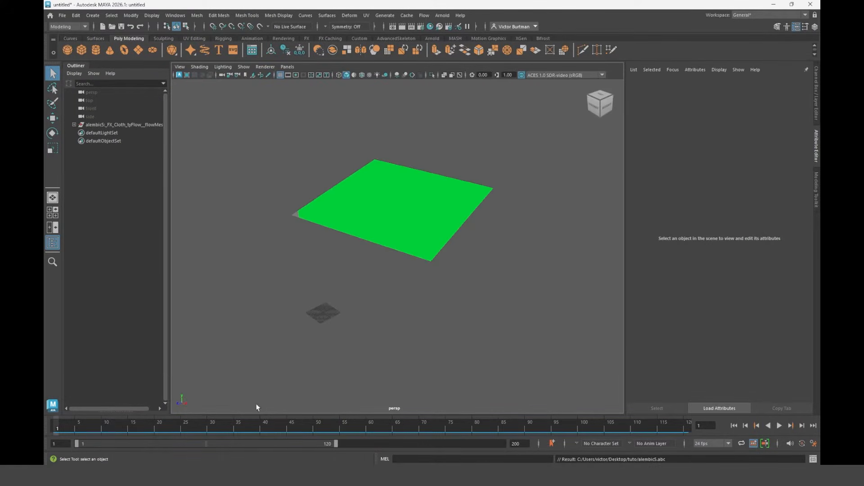
{"action": "left_click_drag", "start_coordinate": [130, 426], "coordinate": [303, 420]}
{"action": "key", "text": "a"}
{"action": "left_click_drag", "start_coordinate": [178, 423], "coordinate": [416, 421]}
{"action": "left_click", "coordinate": [423, 269]}
{"action": "left_click", "coordinate": [409, 249]}
Add an Arnold Skydome Light and display the cloth meshes with the default material in the viewport.
{"action": "left_click", "coordinate": [443, 15]}
{"action": "mouse_move", "coordinate": [469, 68]}
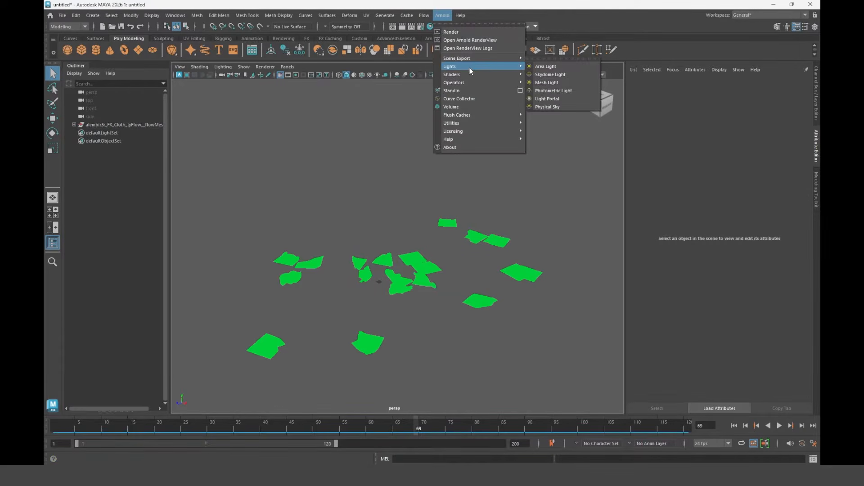
{"action": "left_click", "coordinate": [554, 89]}
{"action": "left_click_drag", "start_coordinate": [536, 104], "coordinate": [463, 207], "text": "alt"}
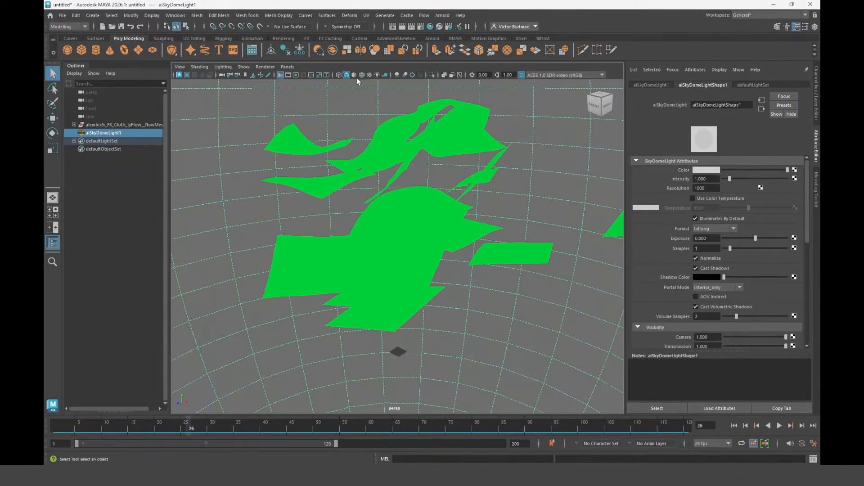
{"action": "left_click", "coordinate": [354, 75]}
{"action": "middle_click_drag", "start_coordinate": [427, 174], "coordinate": [397, 183], "text": "alt"}
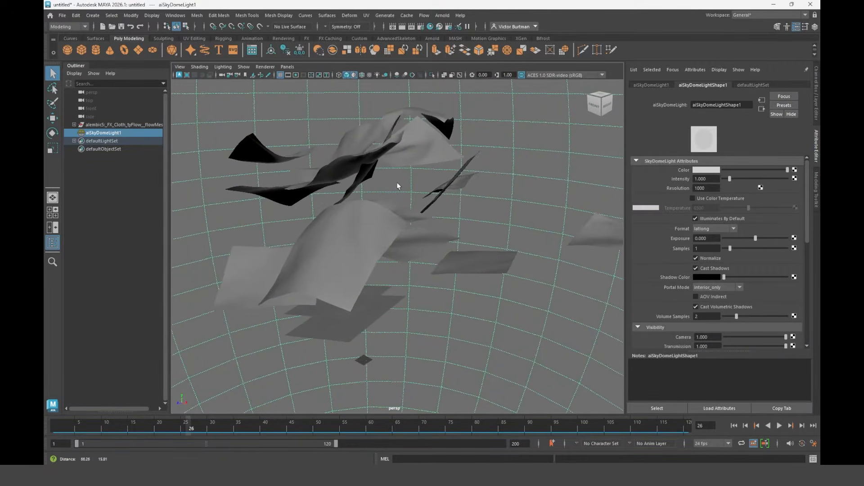
{"action": "scroll", "coordinate": [398, 183], "scroll_direction": "down", "scroll_amount": 3}
{"action": "left_click_drag", "start_coordinate": [397, 183], "coordinate": [360, 191], "text": "alt"}
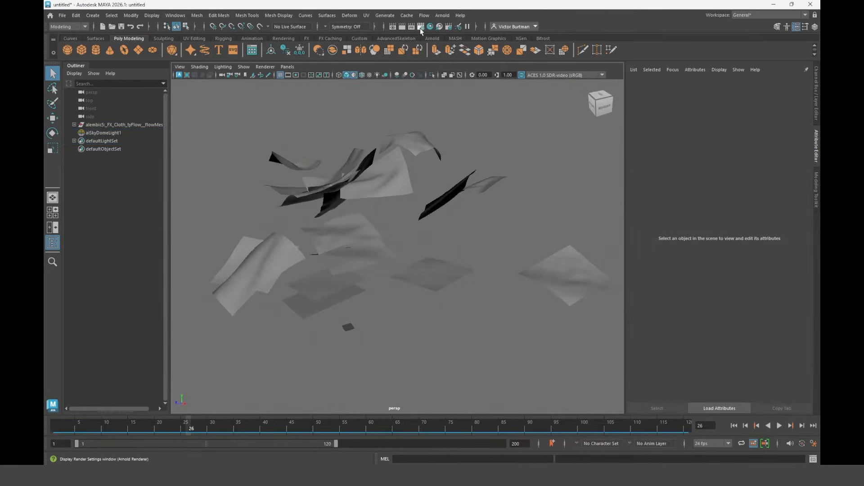
Check that motion blur is enabled in the Arnold render settings, and render the cloth at frame 24.
{"action": "left_click", "coordinate": [420, 27]}
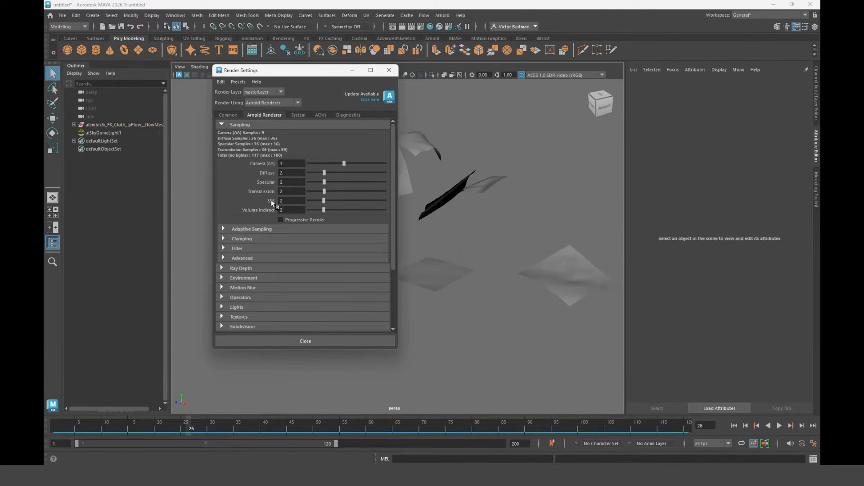
{"action": "left_click", "coordinate": [252, 289]}
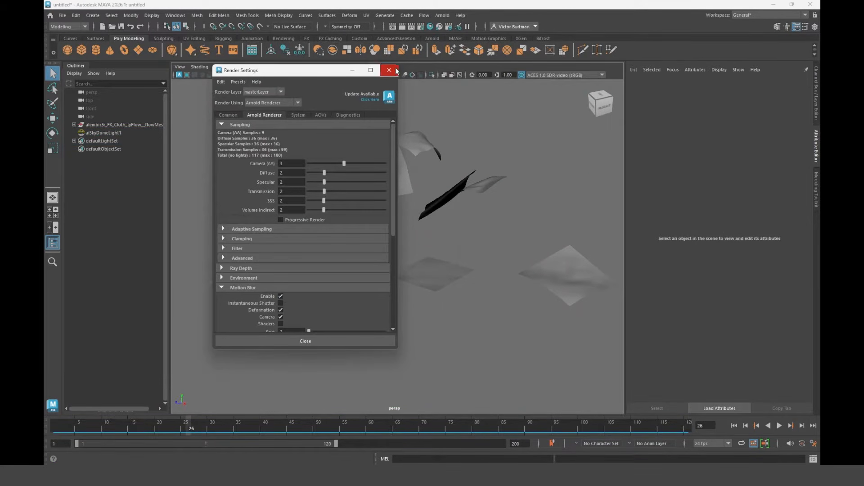
{"action": "left_click", "coordinate": [389, 70]}
{"action": "mouse_move", "coordinate": [170, 429]}
{"action": "left_mouse_down"}
{"action": "mouse_move", "coordinate": [231, 426]}
{"action": "mouse_move", "coordinate": [178, 427]}
{"action": "left_mouse_up"}
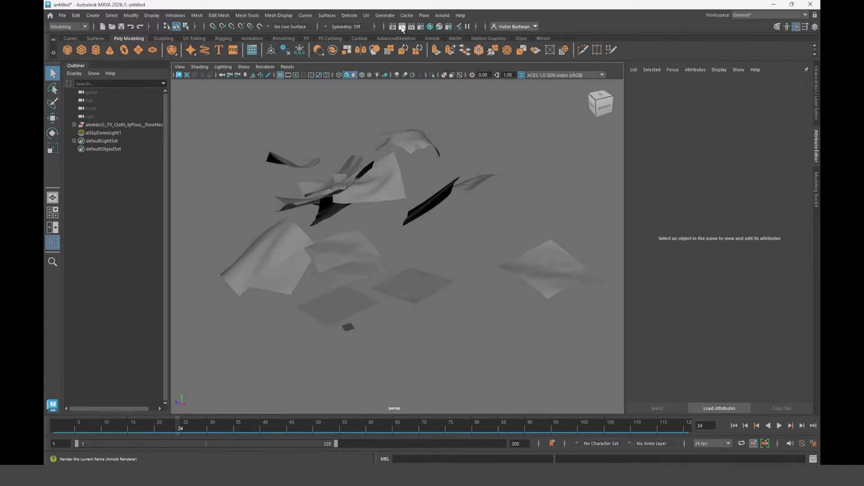
{"action": "left_click", "coordinate": [402, 28]}
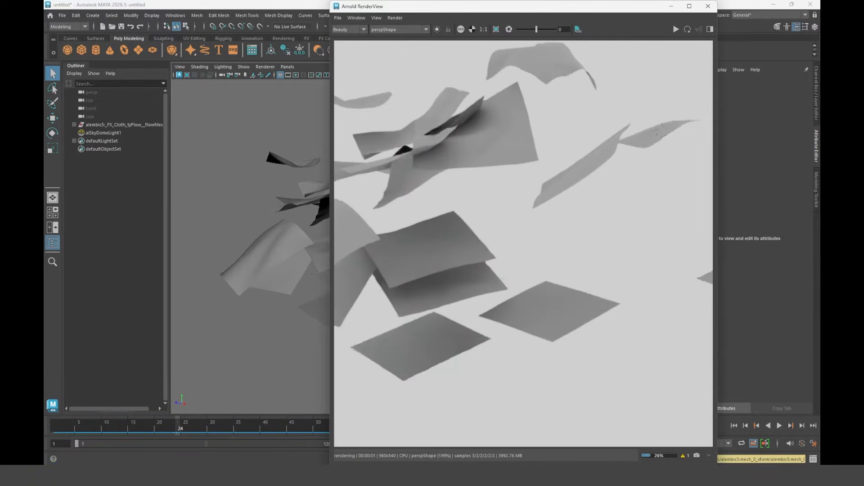
Open the Arnold render log and read the full warning about the cloth mesh.
{"action": "left_click", "coordinate": [682, 456]}
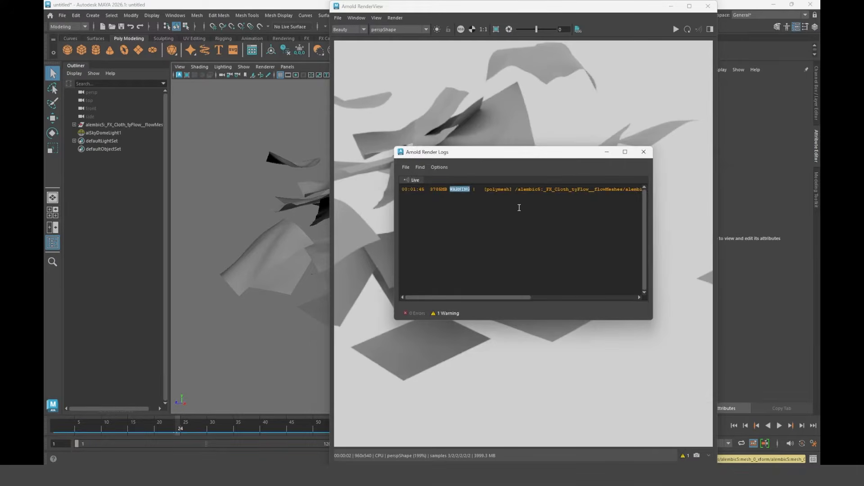
{"action": "left_click_drag", "start_coordinate": [653, 209], "coordinate": [820, 208]}
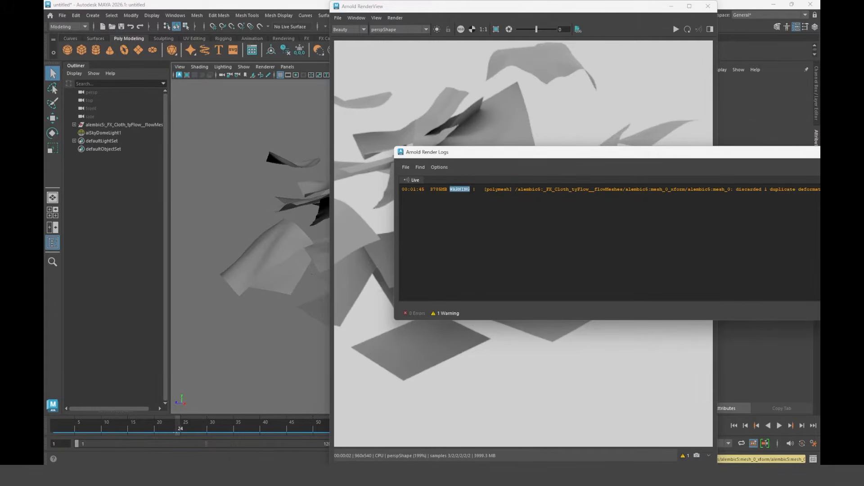
{"action": "left_click_drag", "start_coordinate": [813, 163], "coordinate": [667, 172]}
{"action": "left_click_drag", "start_coordinate": [714, 191], "coordinate": [530, 191]}
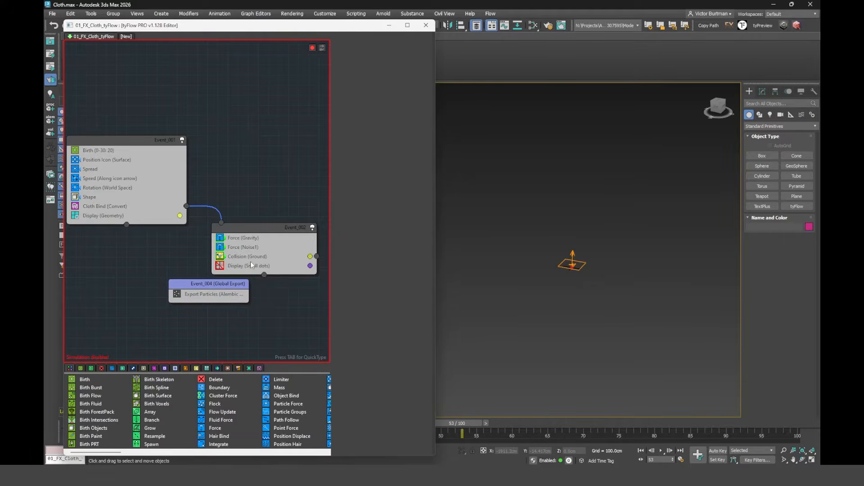
In 3ds Max, add a Mapping operator to Event_002 using Mapping from velocity on map channel 4, and re-enable the simulation.
{"action": "key", "text": "Tab"}
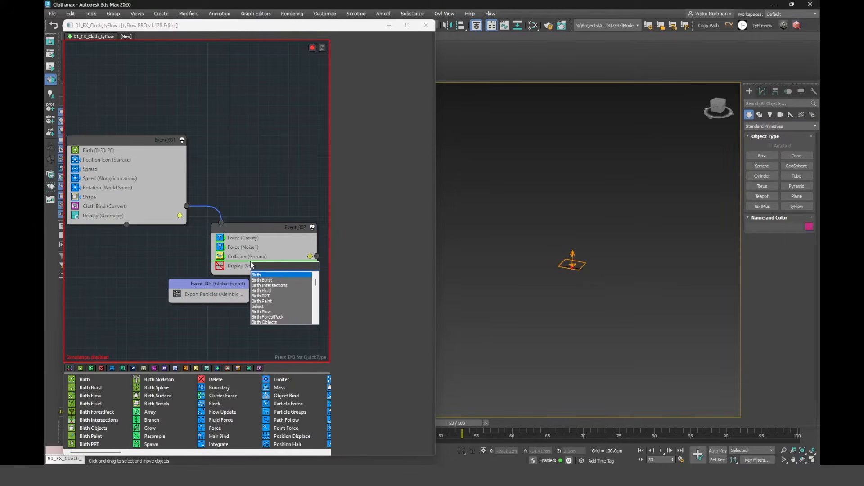
{"action": "type", "text": "ma"}
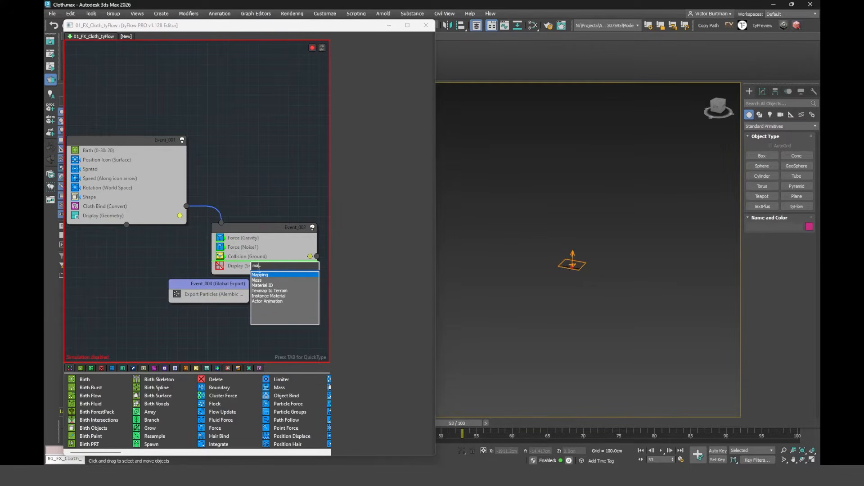
{"action": "double_click", "coordinate": [258, 275]}
{"action": "left_click", "coordinate": [391, 70]}
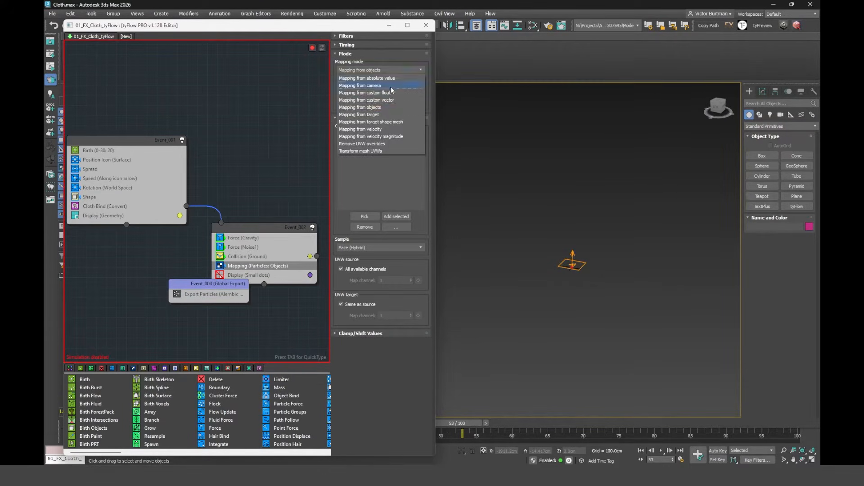
{"action": "left_click", "coordinate": [375, 129]}
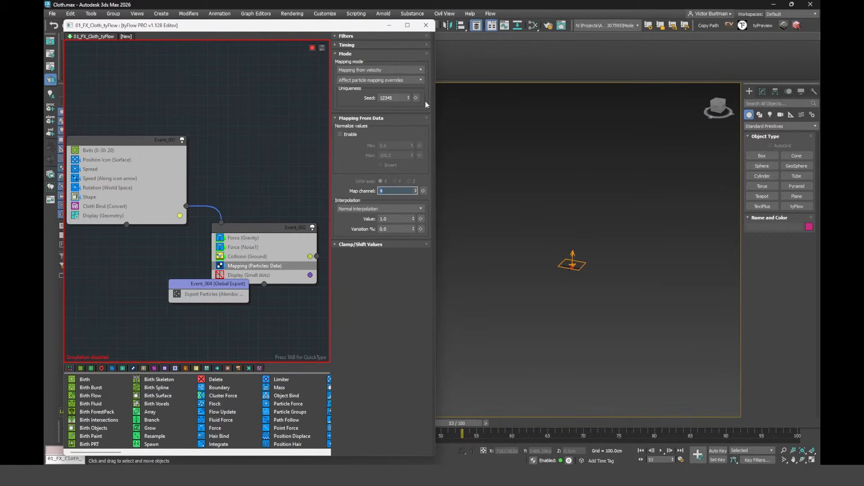
{"action": "right_click", "coordinate": [260, 264]}
{"action": "mouse_move", "coordinate": [298, 306]}
{"action": "left_click", "coordinate": [355, 322]}
{"action": "left_click_drag", "start_coordinate": [217, 282], "coordinate": [224, 300]}
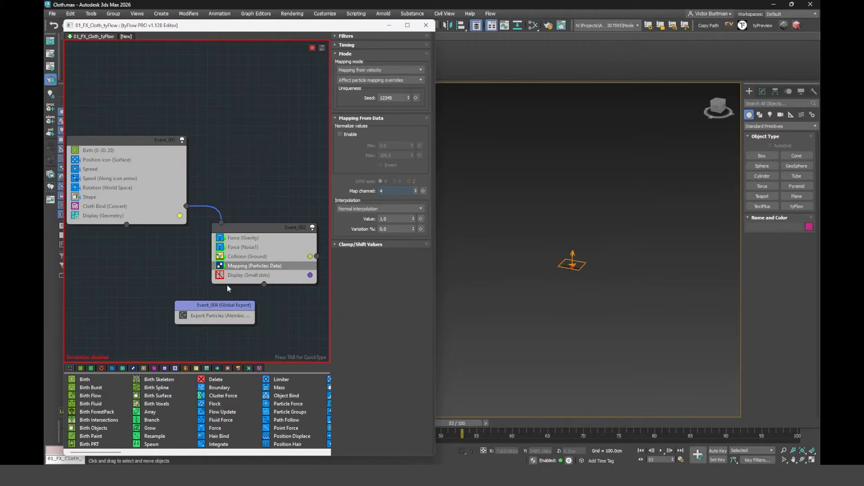
{"action": "left_click", "coordinate": [312, 48]}
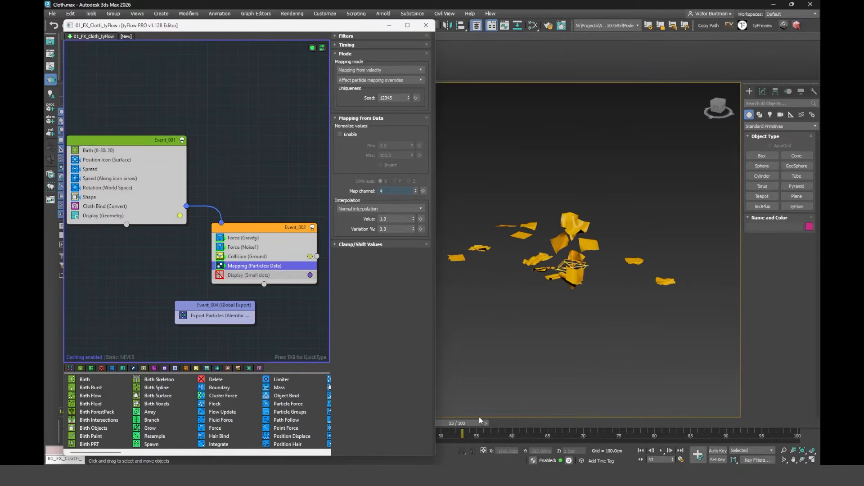
Export the Alembic with UVW (Color) mapping, convert coords and raw per-vertex data set to 4, and no spaces in property names.
{"action": "left_click", "coordinate": [231, 317]}
{"action": "left_click", "coordinate": [385, 288]}
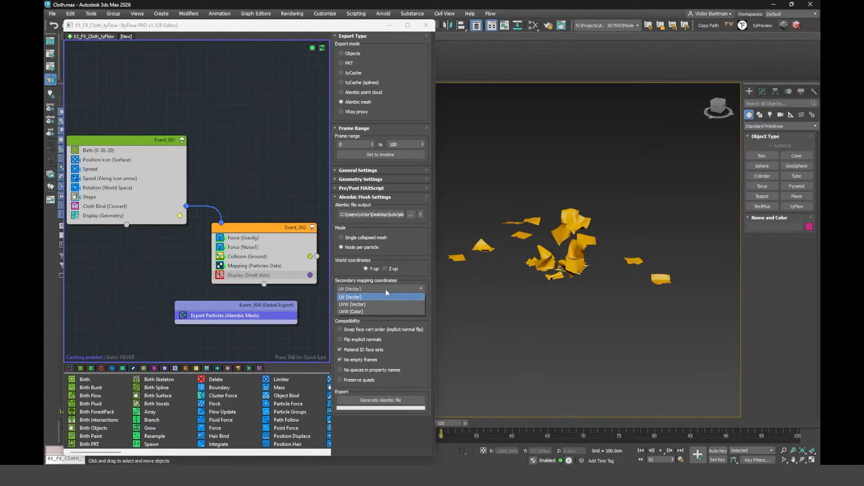
{"action": "left_click", "coordinate": [350, 312]}
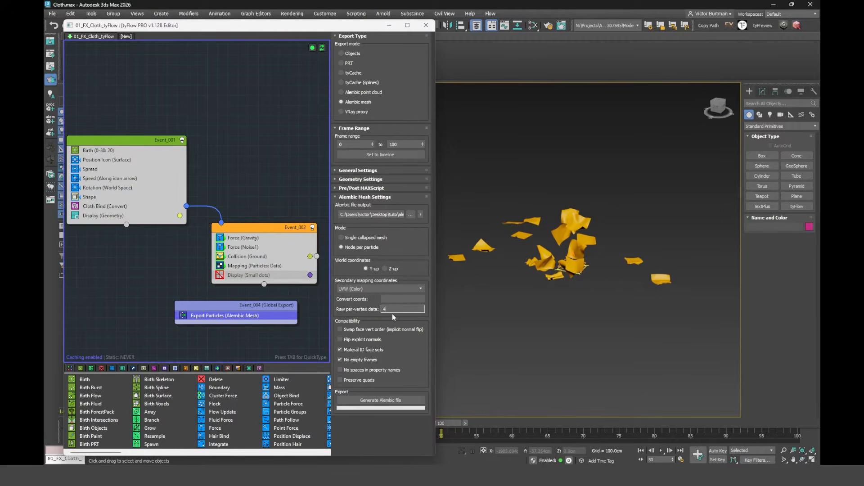
{"action": "left_click", "coordinate": [357, 369]}
{"action": "left_click", "coordinate": [400, 400]}
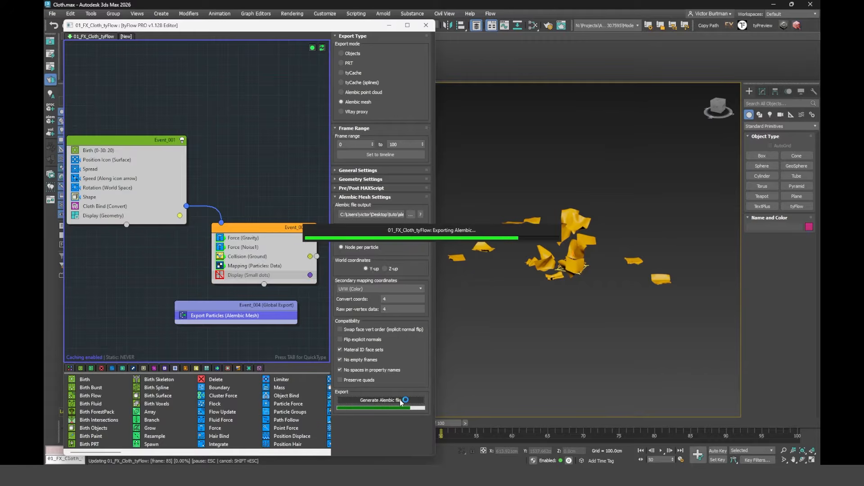
{"action": "left_click", "coordinate": [449, 263]}
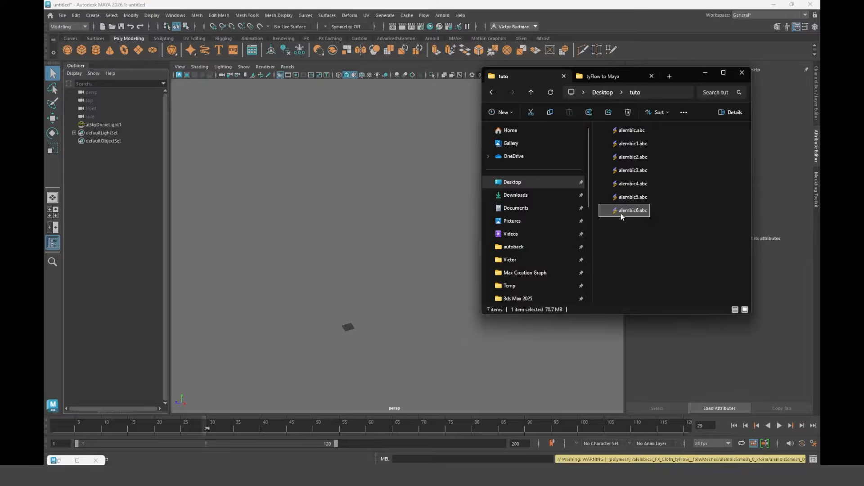
Import alembic6.abc into the Maya scene, advance to frame 48, and select the cloth mesh.
{"action": "left_click_drag", "start_coordinate": [621, 212], "coordinate": [390, 268]}
{"action": "left_click_drag", "start_coordinate": [116, 421], "coordinate": [159, 416]}
{"action": "key", "text": "Escape"}
{"action": "left_click", "coordinate": [389, 204]}
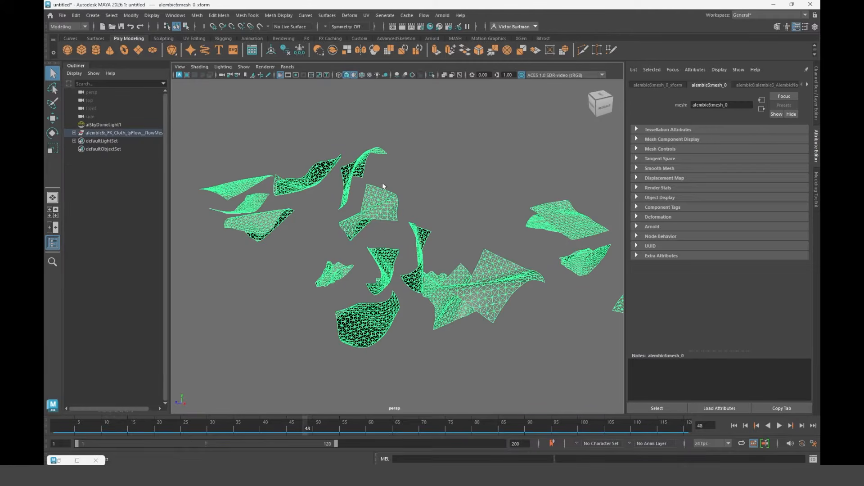
Open the Color Set Editor for the cloth mesh and check the name of the Max_Map_Channel_4 color set without renaming it.
{"action": "left_click", "coordinate": [278, 14]}
{"action": "left_click", "coordinate": [296, 204]}
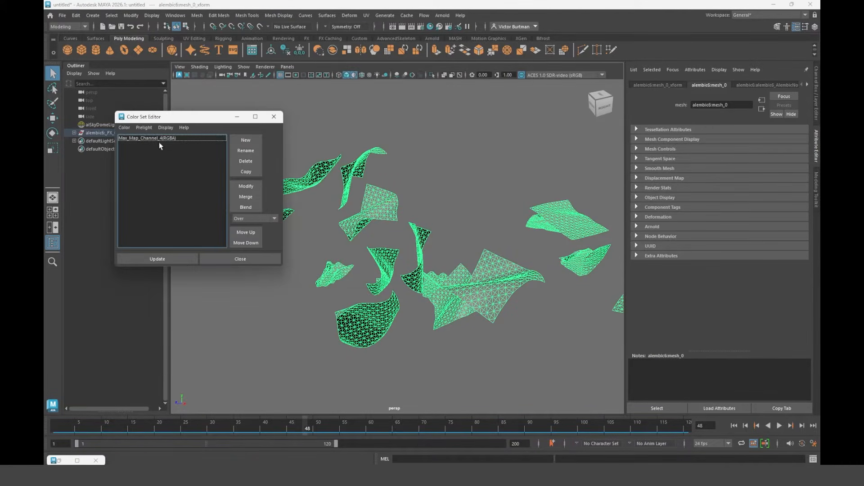
{"action": "left_click", "coordinate": [166, 139]}
{"action": "double_click", "coordinate": [179, 141]}
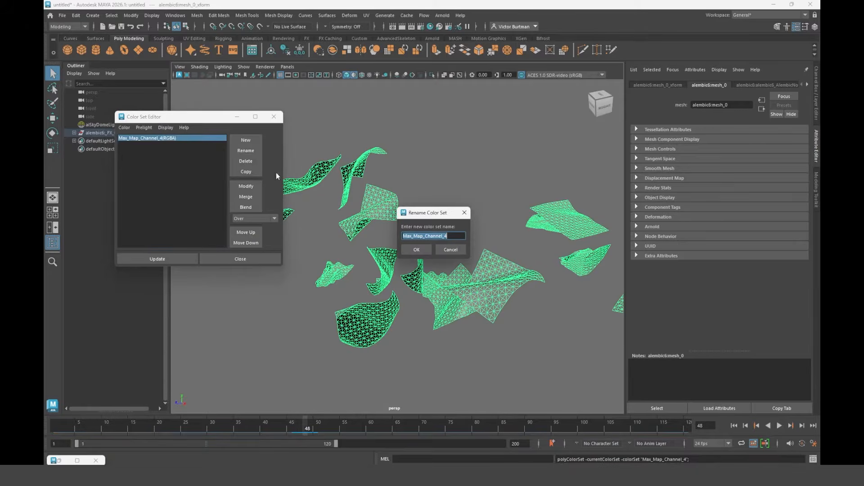
{"action": "left_click", "coordinate": [465, 214]}
Enable Export Vertex Colors in the cloth mesh's Arnold attributes.
{"action": "left_click", "coordinate": [656, 227]}
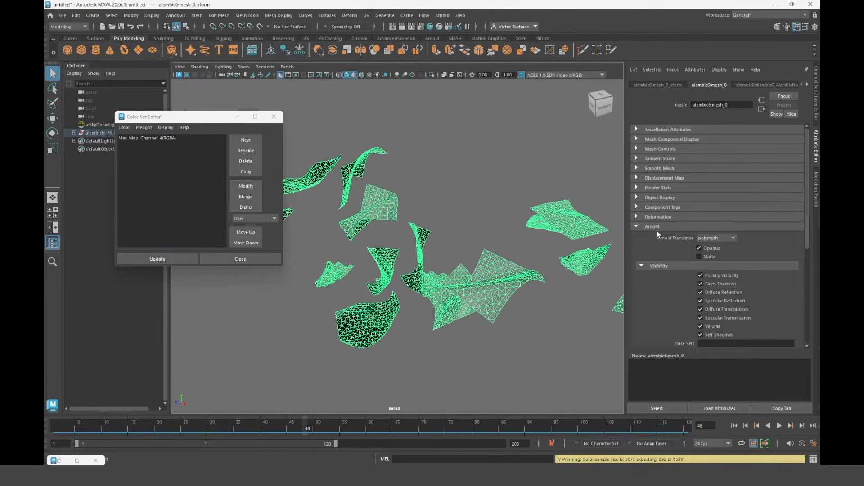
{"action": "scroll", "coordinate": [657, 296], "scroll_direction": "down", "scroll_amount": 3}
{"action": "left_click", "coordinate": [709, 274]}
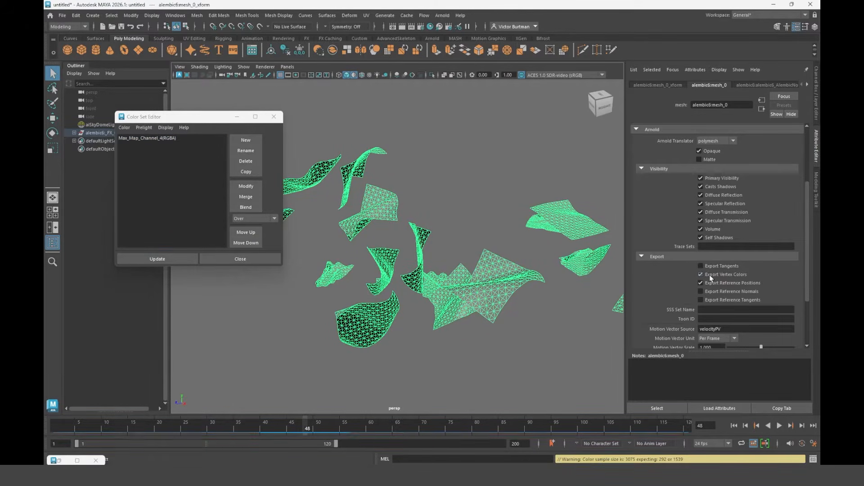
Set the cloth mesh's Arnold motion vector source to Max_Map_Channel_4.
{"action": "scroll", "coordinate": [670, 285], "scroll_direction": "down", "scroll_amount": 3}
{"action": "scroll", "coordinate": [666, 305], "scroll_direction": "up", "scroll_amount": 2}
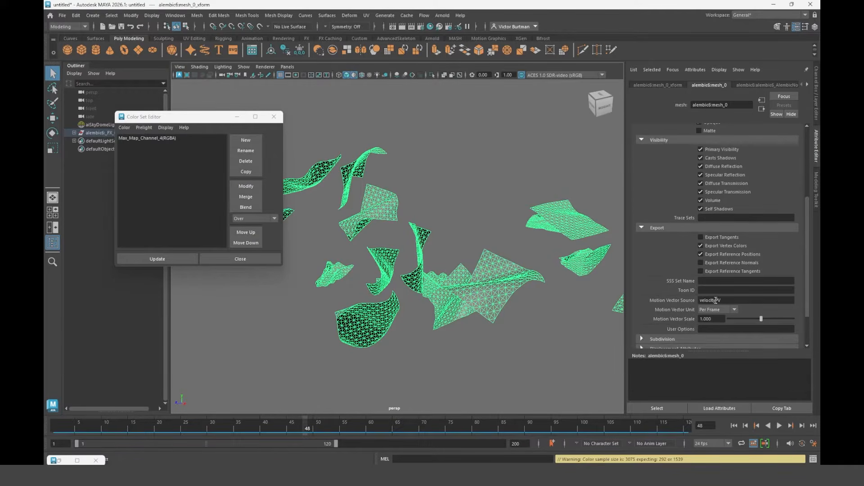
{"action": "left_click_drag", "start_coordinate": [730, 300], "coordinate": [672, 301]}
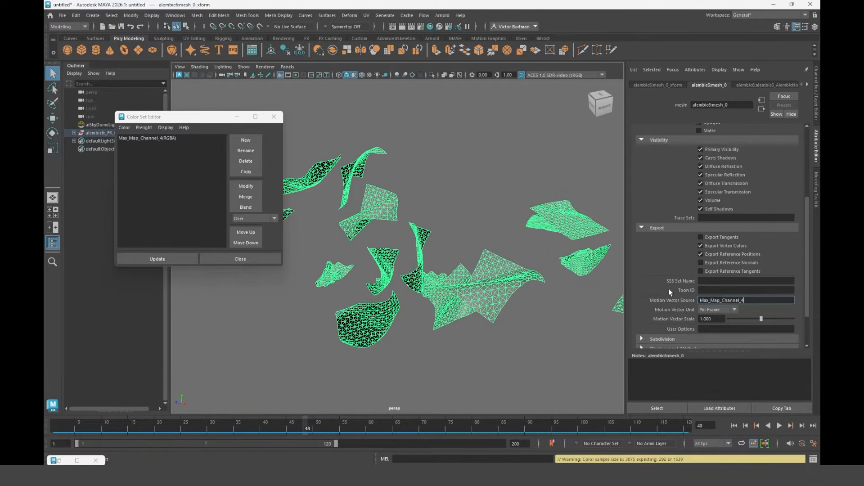
{"action": "key", "text": "Return"}
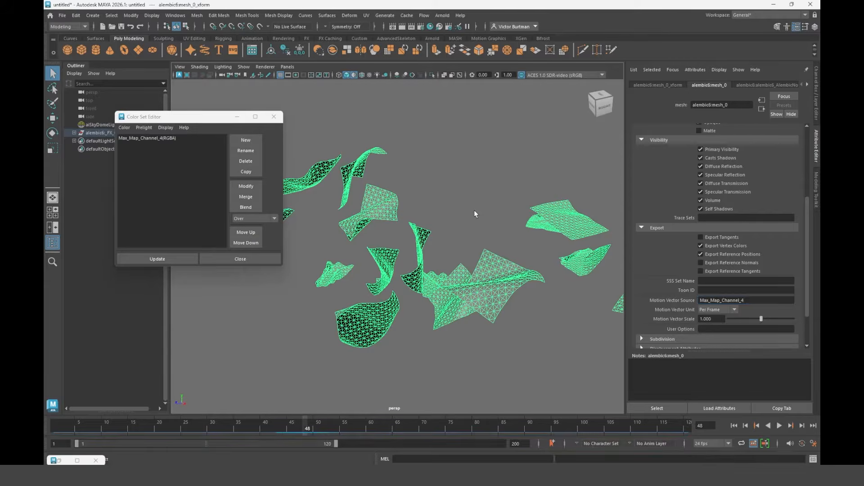
Render the cloth in the Arnold RenderView and scrub the timeline back to check the motion blur.
{"action": "left_click", "coordinate": [402, 27]}
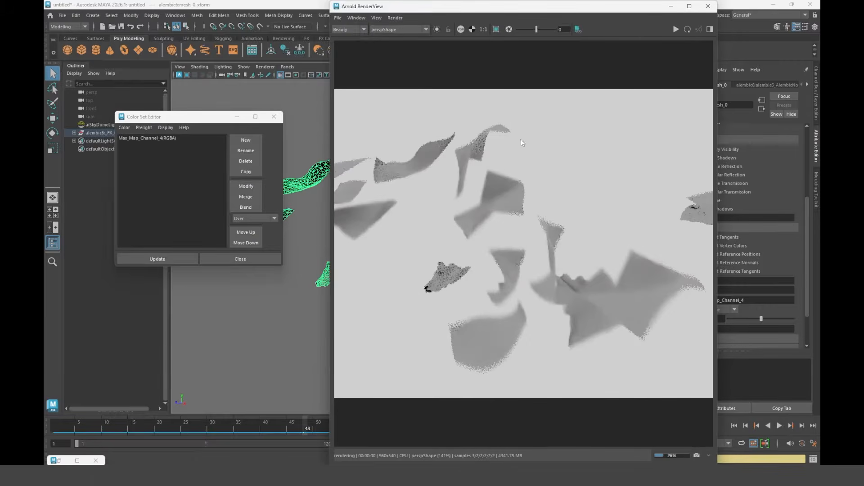
{"action": "left_click", "coordinate": [675, 30]}
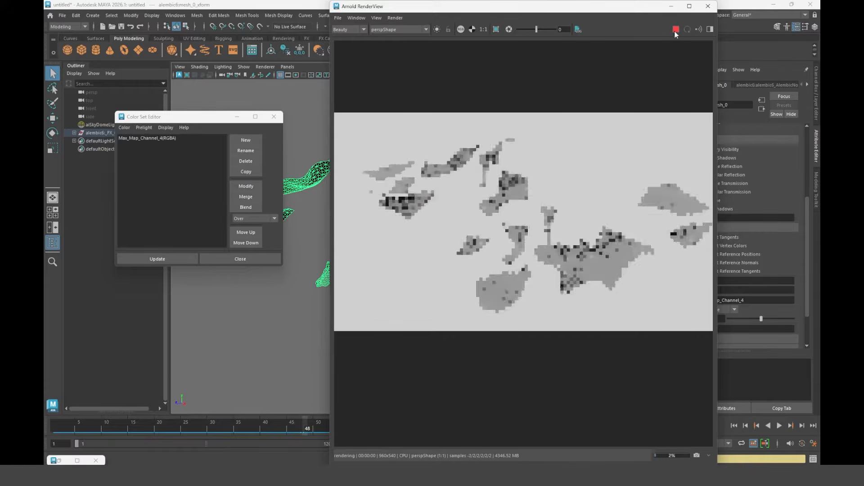
{"action": "left_click_drag", "start_coordinate": [257, 421], "coordinate": [172, 423]}
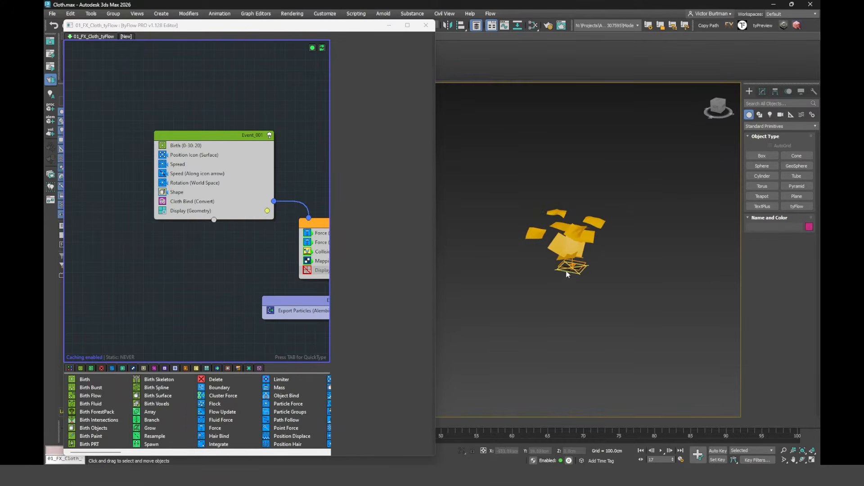
Switch to the cloth scene in 3ds Max and add a Mapping operator between Rotation and Shape in Event_001.
{"action": "scroll", "coordinate": [567, 274], "scroll_direction": "up", "scroll_amount": 6}
{"action": "middle_click_drag", "start_coordinate": [568, 264], "coordinate": [561, 318]}
{"action": "scroll", "coordinate": [561, 317], "scroll_direction": "down", "scroll_amount": 2}
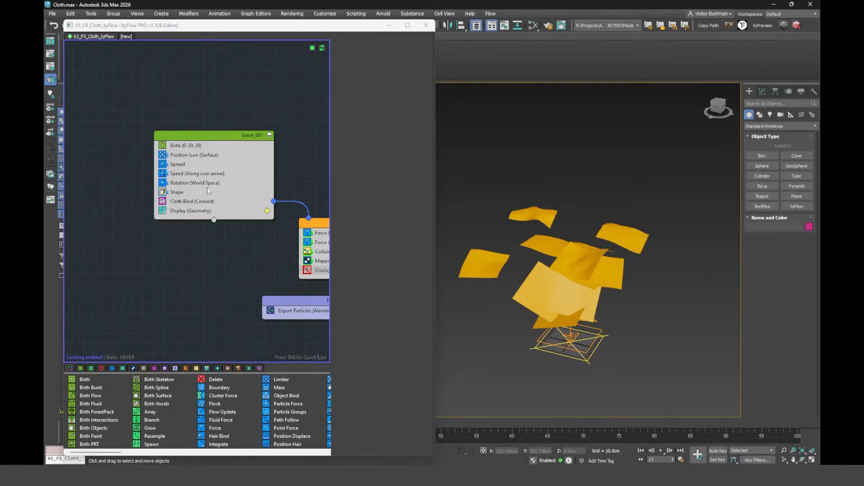
{"action": "key", "text": "Tab"}
{"action": "type", "text": "map"}
{"action": "key", "text": "Return"}
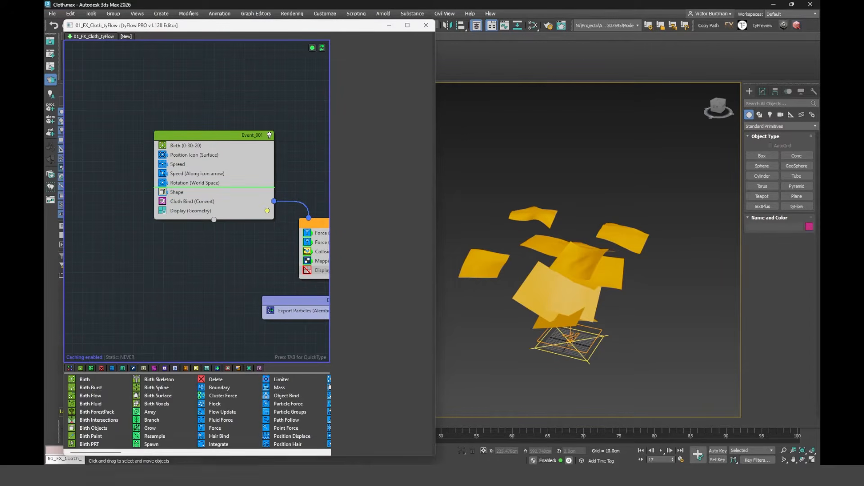
Configure the Mapping operator to map from absolute value, with value 1.0, variation 100% and map channel 5.
{"action": "left_click", "coordinate": [373, 70]}
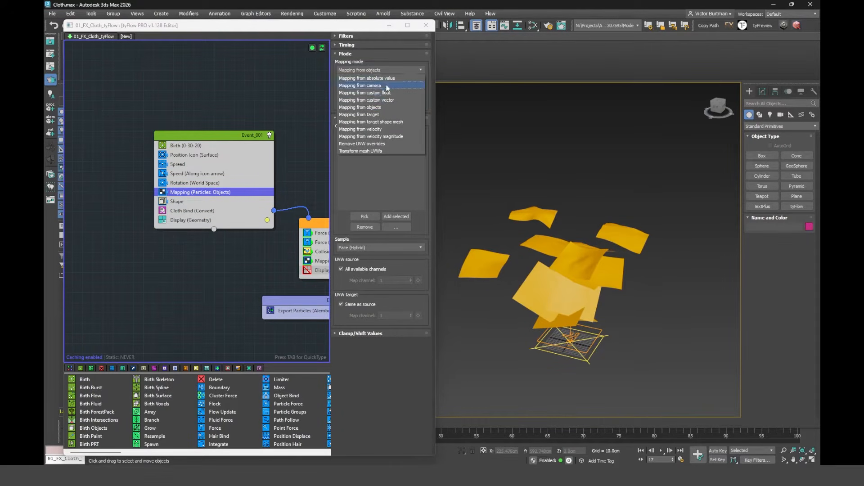
{"action": "left_click", "coordinate": [386, 78]}
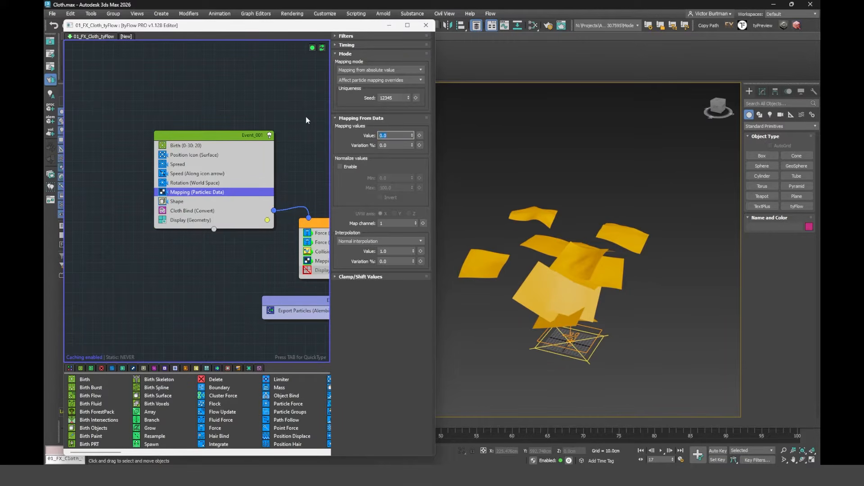
{"action": "key", "text": "Tab"}
{"action": "type", "text": "100"}
{"action": "key", "text": "Return"}
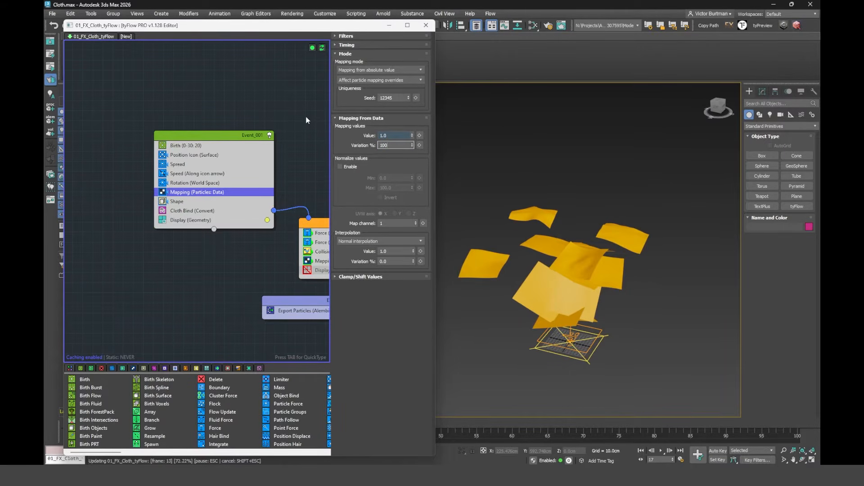
{"action": "left_click", "coordinate": [384, 222]}
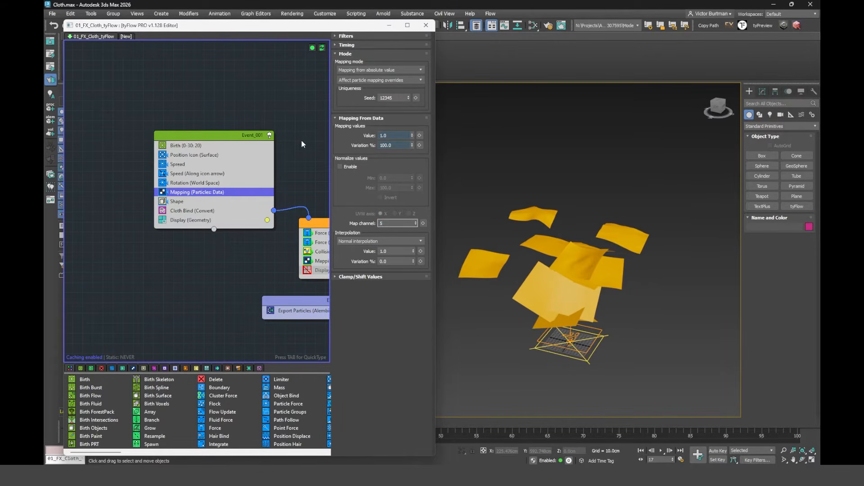
{"action": "key", "text": "Return"}
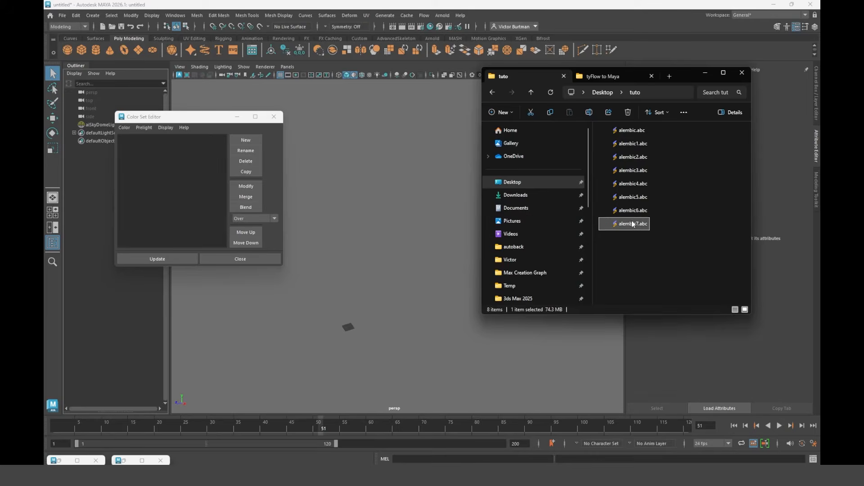
Import alembic7.abc into the Maya scene and create an aiStandardSurface material in Hypershade.
{"action": "left_click_drag", "start_coordinate": [624, 224], "coordinate": [379, 270]}
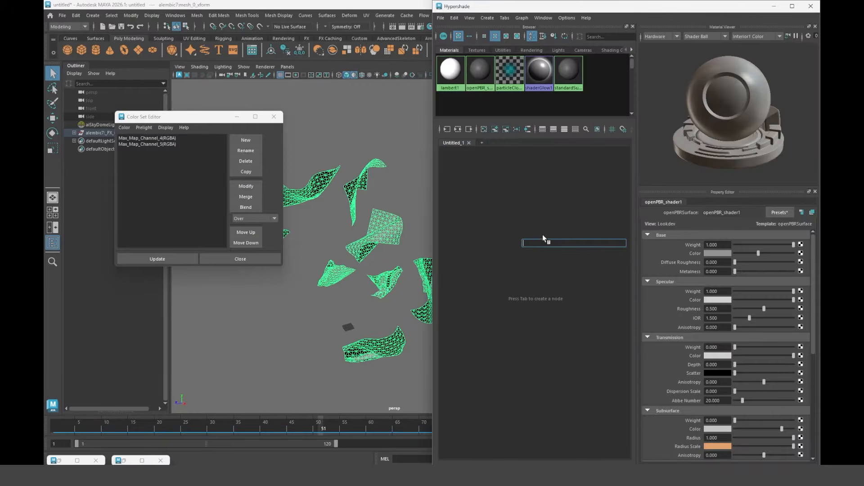
{"action": "key", "text": "Tab"}
{"action": "type", "text": "aiStandard"}
{"action": "key", "text": "Return"}
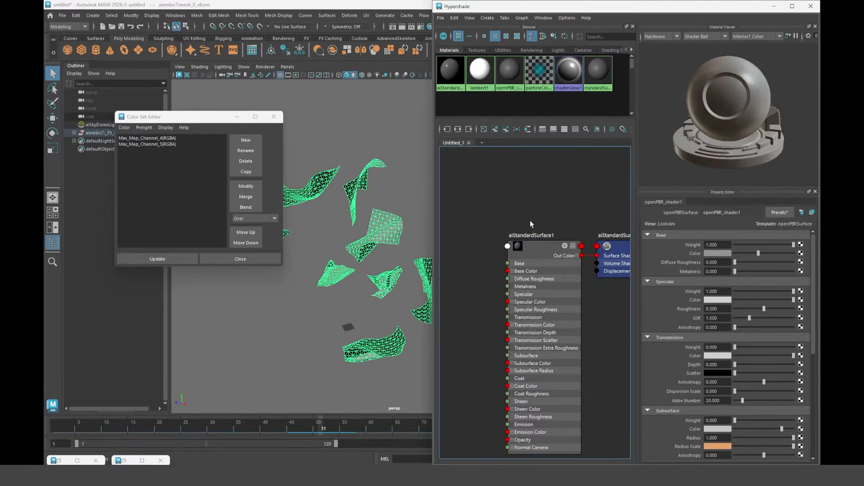
Add an aiUserDataColor node and connect its Out Color to the Base Color of the aiStandardSurface material.
{"action": "middle_click_drag", "start_coordinate": [516, 253], "coordinate": [537, 257], "text": "alt"}
{"action": "key", "text": "Tab"}
{"action": "type", "text": "aiuser"}
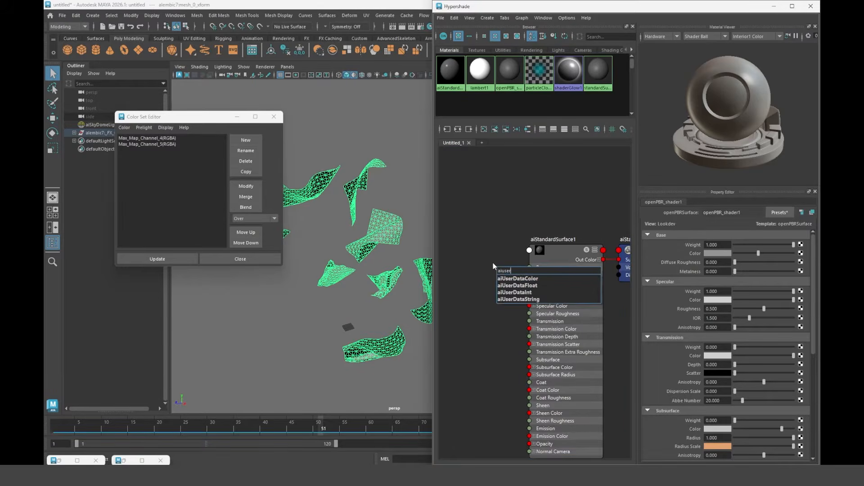
{"action": "key", "text": "Down"}
{"action": "key", "text": "Return"}
{"action": "scroll", "coordinate": [493, 263], "scroll_direction": "up", "scroll_amount": 3}
{"action": "left_click_drag", "start_coordinate": [565, 288], "coordinate": [544, 279]}
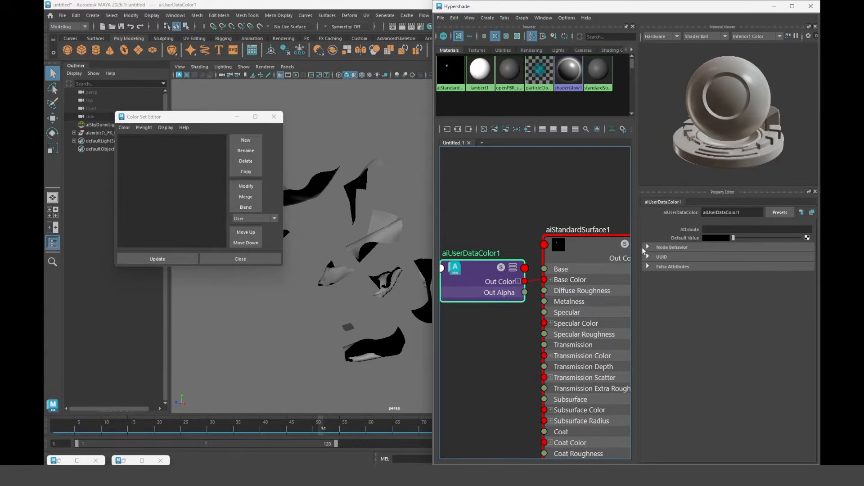
Set the aiUserDataColor attribute to Max_Map_Channel_5 and view the cloth colors in the Arnold RenderView.
{"action": "left_click", "coordinate": [385, 229]}
{"action": "double_click", "coordinate": [161, 145]}
{"action": "key", "text": "ctrl+c"}
{"action": "left_click", "coordinate": [464, 217]}
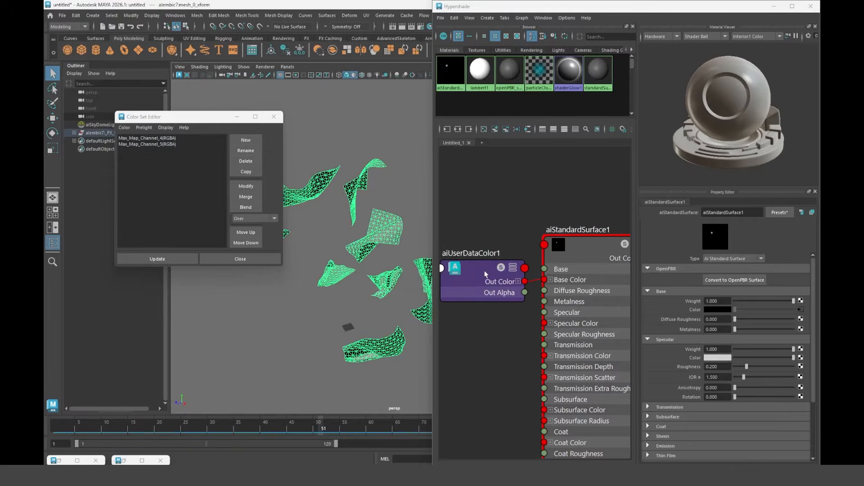
{"action": "left_click", "coordinate": [484, 273]}
{"action": "left_click", "coordinate": [724, 230]}
{"action": "key", "text": "ctrl+v"}
{"action": "key", "text": "Return"}
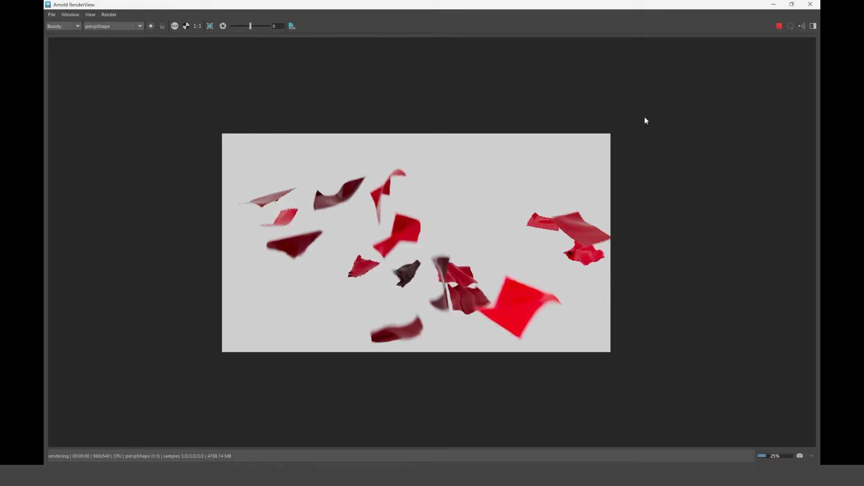
{"action": "scroll", "coordinate": [512, 215], "scroll_direction": "up", "scroll_amount": 1}
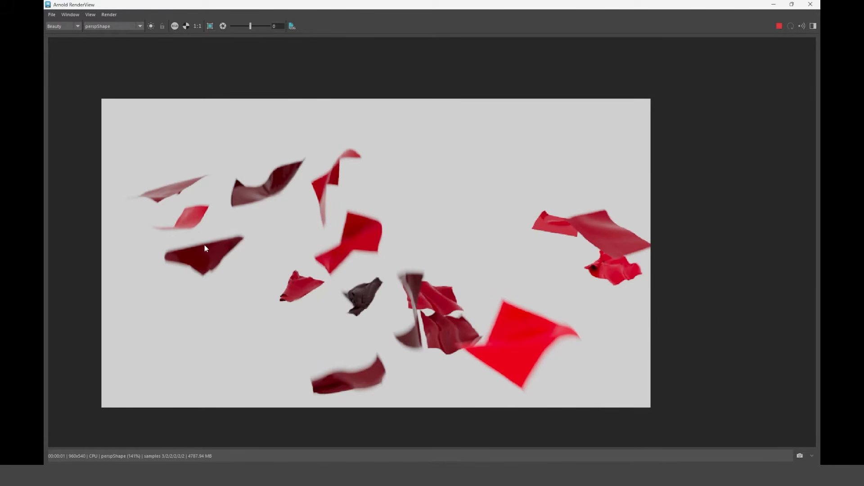
{"action": "left_click", "coordinate": [778, 5]}
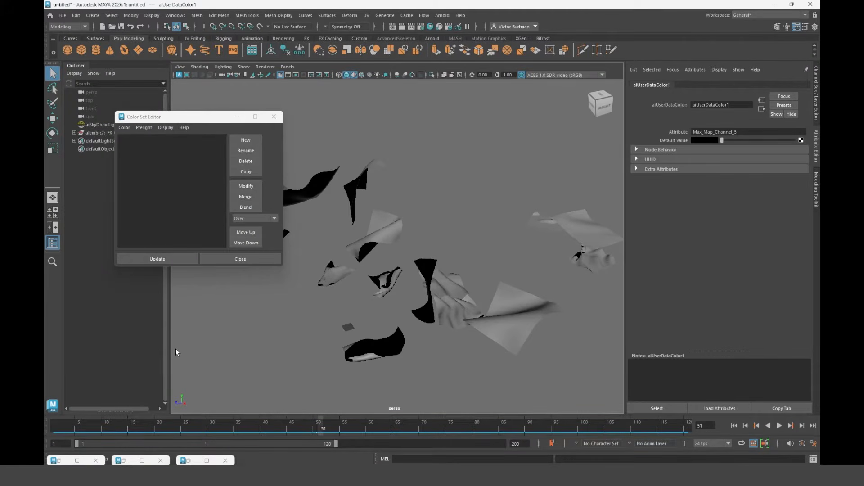
Move the aiUserDataColor node away from the material in Hypershade and add an aiRampRgb node between them.
{"action": "left_click", "coordinate": [206, 461]}
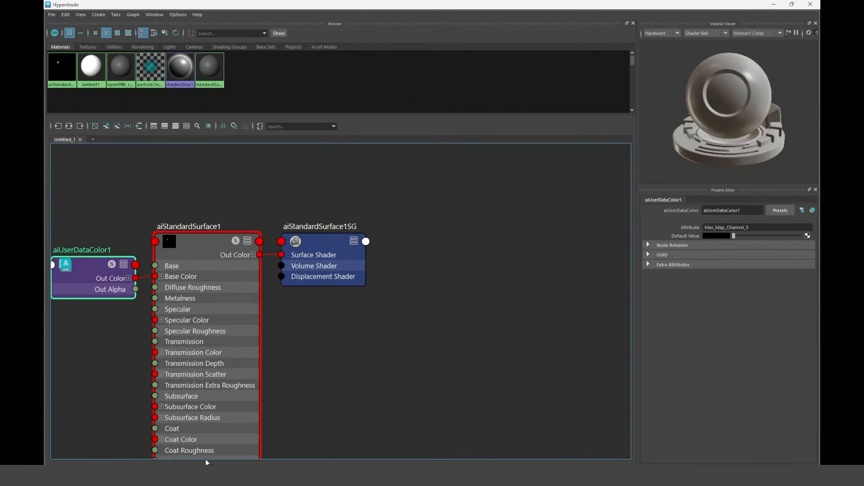
{"action": "middle_click_drag", "start_coordinate": [181, 201], "coordinate": [527, 239], "text": "alt"}
{"action": "left_click_drag", "start_coordinate": [424, 315], "coordinate": [212, 272]}
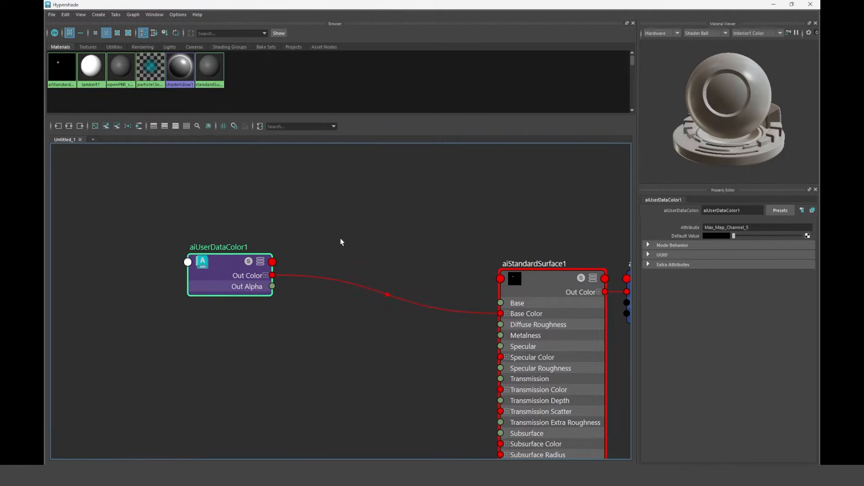
{"action": "scroll", "coordinate": [341, 238], "scroll_direction": "up", "scroll_amount": 2}
{"action": "left_click", "coordinate": [334, 234]}
{"action": "key", "text": "Tab"}
{"action": "type", "text": "airam"}
{"action": "key", "text": "Down"}
{"action": "key", "text": "Down"}
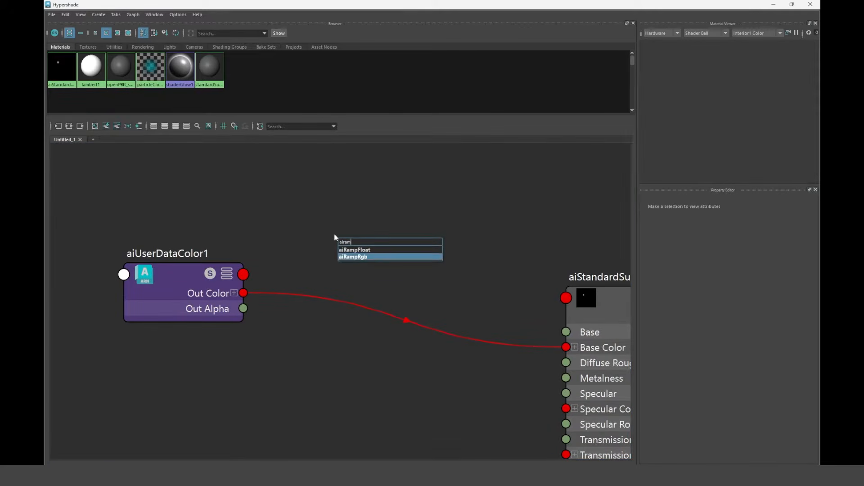
{"action": "key", "text": "Return"}
{"action": "left_click_drag", "start_coordinate": [395, 263], "coordinate": [415, 223]}
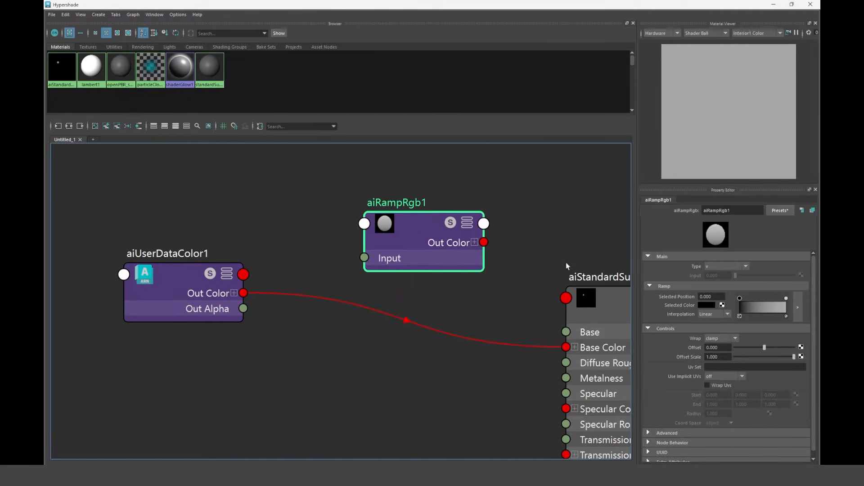
Set the aiRampRgb type to custom, feed Out Color R into its Input and connect its Out Color to Base Color.
{"action": "left_click", "coordinate": [725, 266]}
{"action": "left_click", "coordinate": [728, 274]}
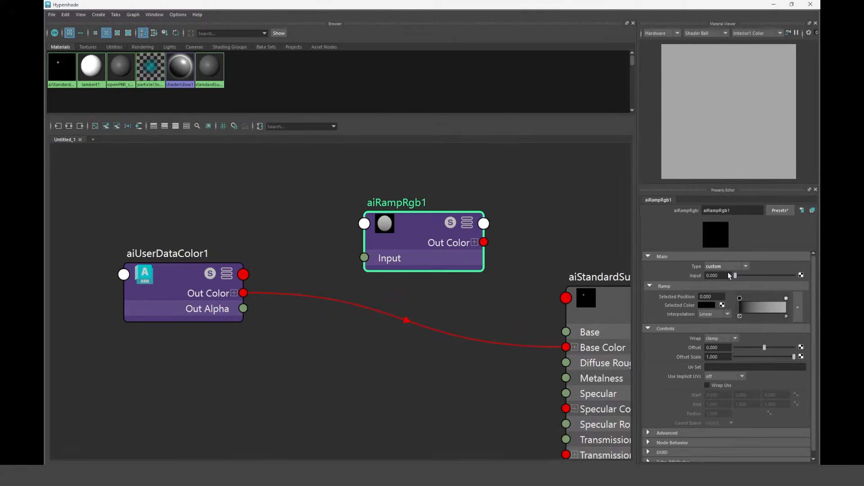
{"action": "left_click", "coordinate": [234, 293]}
{"action": "left_click_drag", "start_coordinate": [243, 308], "coordinate": [368, 261]}
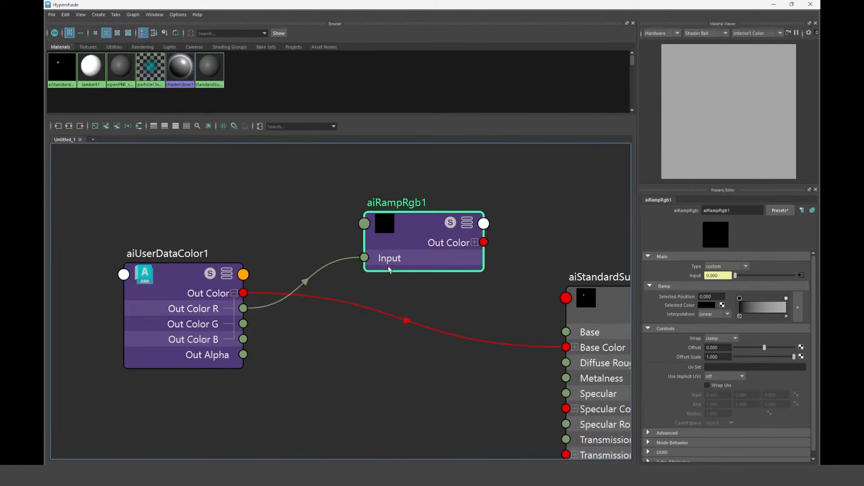
{"action": "left_click_drag", "start_coordinate": [416, 221], "coordinate": [412, 227]}
{"action": "left_click_drag", "start_coordinate": [480, 248], "coordinate": [566, 347]}
{"action": "left_click_drag", "start_coordinate": [439, 229], "coordinate": [439, 260]}
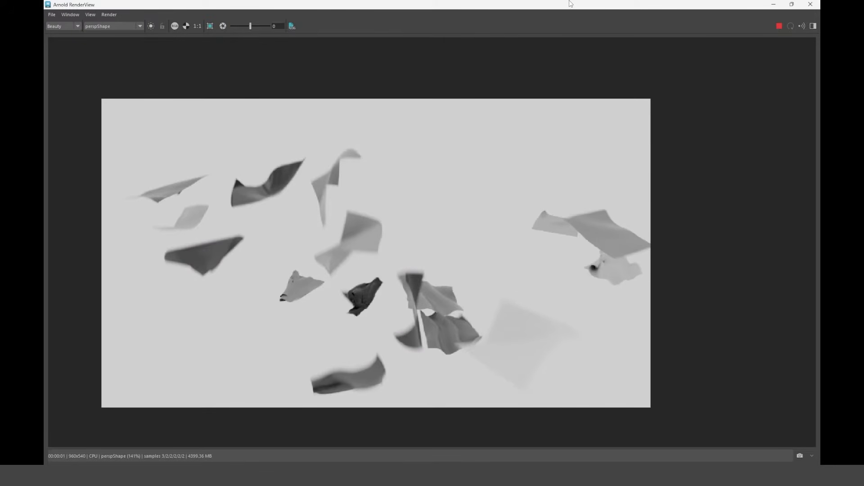
Place the Arnold RenderView beside Hypershade so the render and the ramp nodes can be seen together.
{"action": "double_click", "coordinate": [570, 3]}
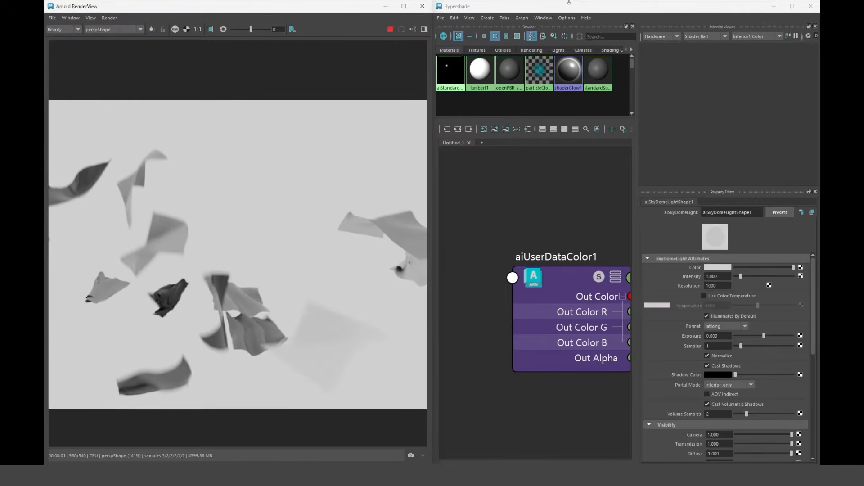
{"action": "scroll", "coordinate": [262, 202], "scroll_direction": "up", "scroll_amount": 1}
{"action": "middle_click_drag", "start_coordinate": [262, 204], "coordinate": [273, 210]}
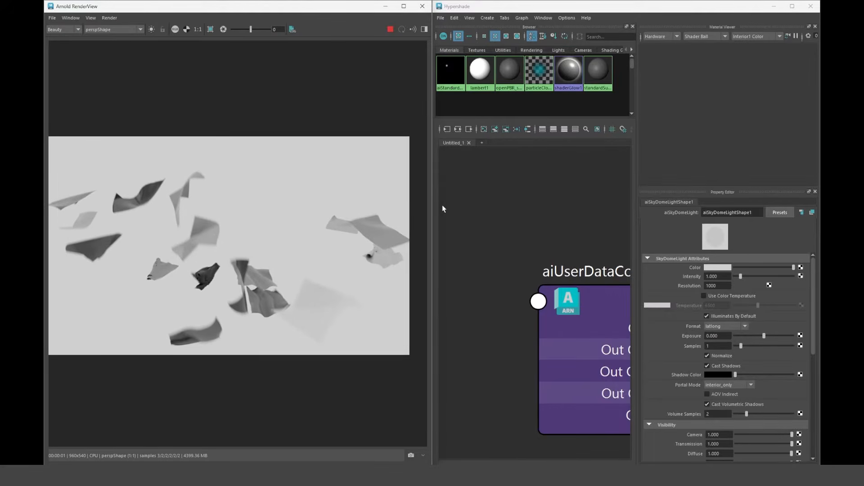
{"action": "scroll", "coordinate": [525, 204], "scroll_direction": "down", "scroll_amount": 3}
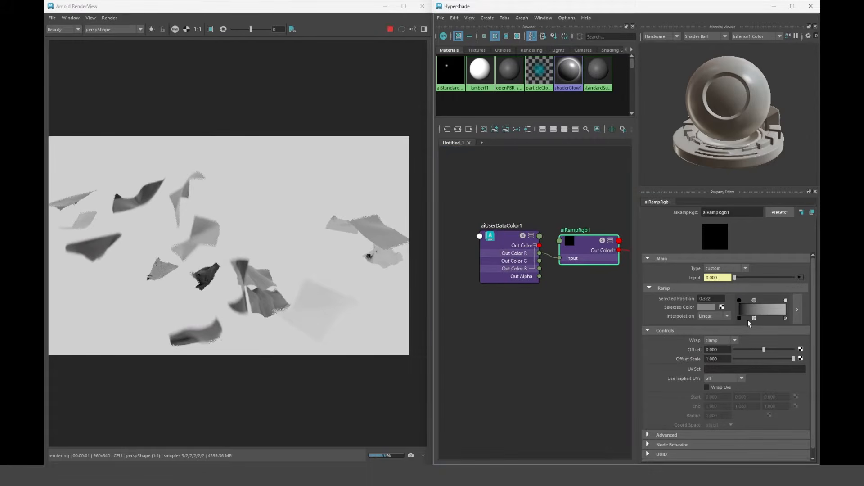
Color the first ramp stop red and a middle stop blue, and set the red stop's interpolation to None.
{"action": "left_click", "coordinate": [754, 318]}
{"action": "left_click", "coordinate": [797, 309]}
{"action": "left_click_drag", "start_coordinate": [447, 163], "coordinate": [407, 157]}
{"action": "left_click", "coordinate": [451, 247]}
{"action": "left_click", "coordinate": [428, 228]}
{"action": "left_click", "coordinate": [423, 228]}
{"action": "left_click", "coordinate": [452, 246]}
{"action": "left_click", "coordinate": [453, 227]}
{"action": "left_click", "coordinate": [714, 316]}
{"action": "left_click", "coordinate": [709, 349]}
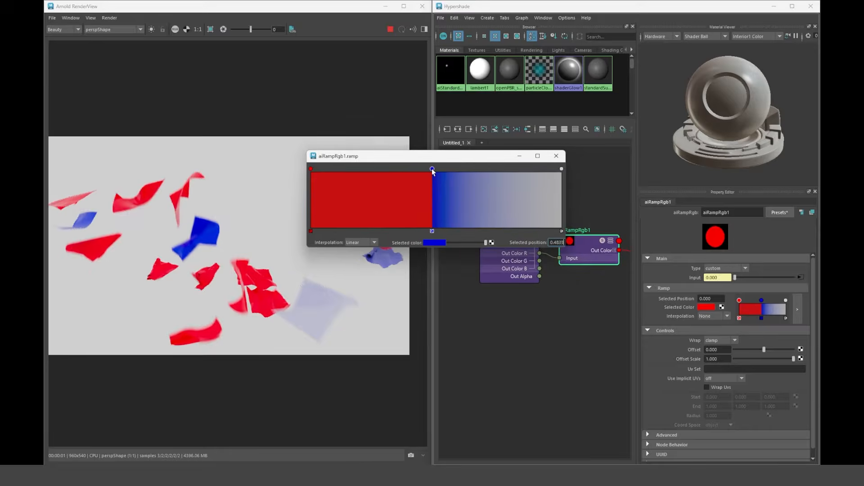
Set the blue stop's interpolation to None, shift it toward the red stop and add a green stop at about 0.713.
{"action": "left_click", "coordinate": [561, 169]}
{"action": "left_click", "coordinate": [431, 169]}
{"action": "left_click", "coordinate": [360, 242]}
{"action": "left_click", "coordinate": [357, 250]}
{"action": "left_click_drag", "start_coordinate": [432, 170], "coordinate": [398, 170]}
{"action": "left_click", "coordinate": [489, 172]}
{"action": "left_click", "coordinate": [434, 243]}
{"action": "left_click", "coordinate": [404, 224]}
{"action": "left_click", "coordinate": [411, 220]}
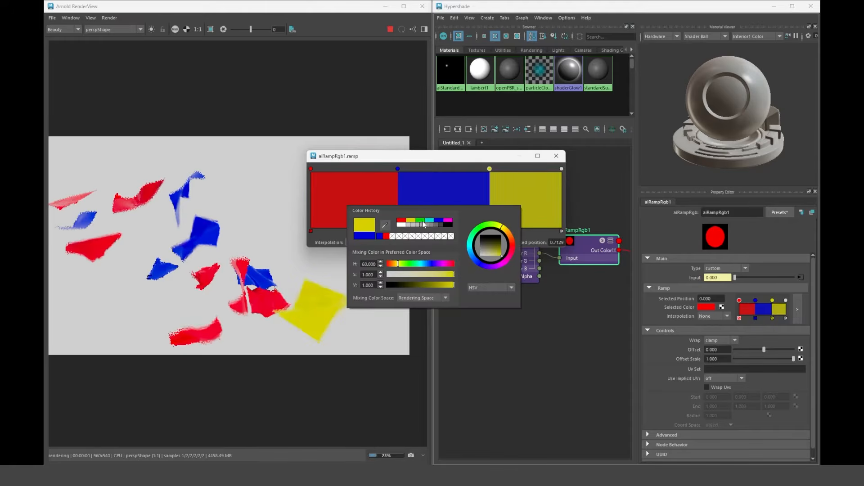
{"action": "left_click", "coordinate": [420, 220]}
Shift the blue and green stops to rebalance the color bands, and close the enlarged ramp editor.
{"action": "left_click_drag", "start_coordinate": [489, 169], "coordinate": [461, 98]}
{"action": "mouse_move", "coordinate": [464, 111]}
{"action": "left_mouse_down"}
{"action": "mouse_move", "coordinate": [480, 114]}
{"action": "mouse_move", "coordinate": [459, 113]}
{"action": "left_mouse_up"}
{"action": "mouse_move", "coordinate": [403, 111]}
{"action": "left_mouse_down"}
{"action": "mouse_move", "coordinate": [361, 112]}
{"action": "mouse_move", "coordinate": [390, 113]}
{"action": "left_mouse_up"}
{"action": "left_click_drag", "start_coordinate": [458, 111], "coordinate": [469, 112]}
{"action": "left_click", "coordinate": [561, 97]}
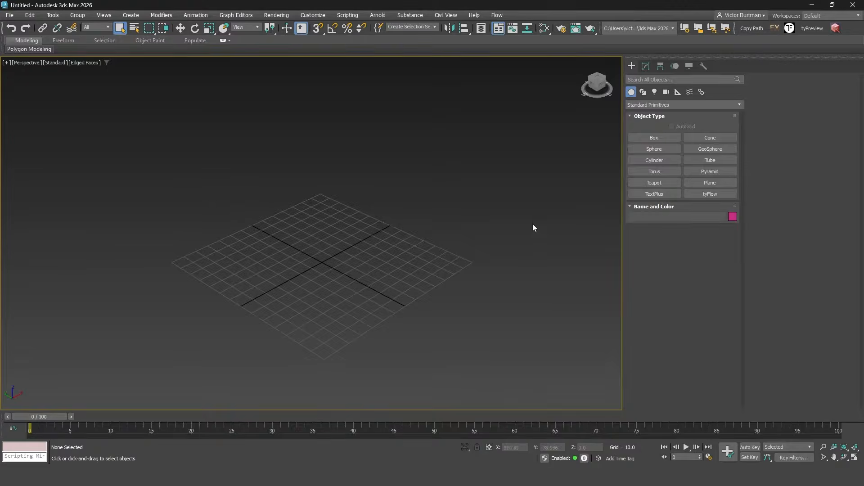
Create a large sphere at the centre of the ground grid.
{"action": "left_click", "coordinate": [654, 148]}
{"action": "left_click_drag", "start_coordinate": [322, 263], "coordinate": [439, 266]}
{"action": "key", "text": "w"}
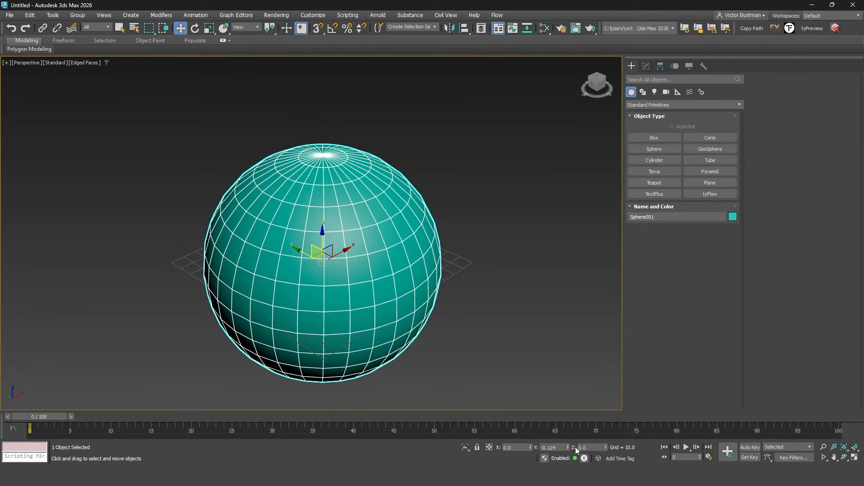
{"action": "key", "text": "z"}
{"action": "key", "text": "q"}
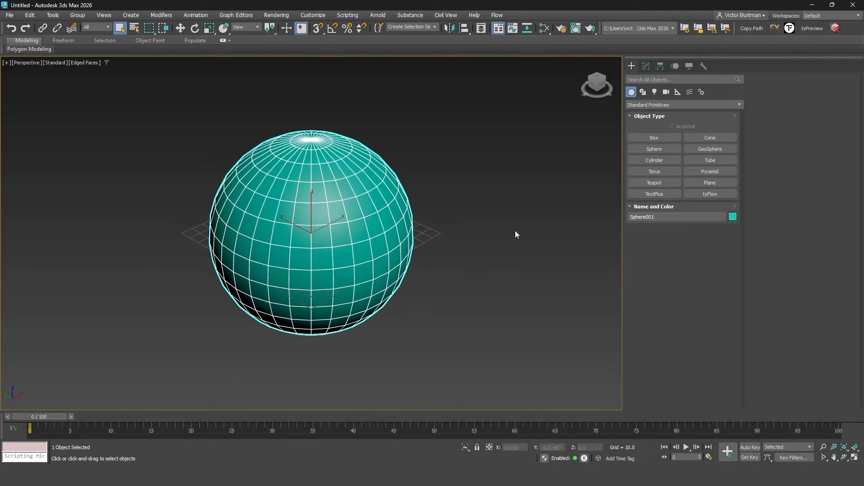
Add a tySlice modifier to the sphere and turn off its hole capping.
{"action": "left_click", "coordinate": [646, 66]}
{"action": "left_click", "coordinate": [649, 91]}
{"action": "type", "text": "tysl"}
{"action": "left_click", "coordinate": [643, 110]}
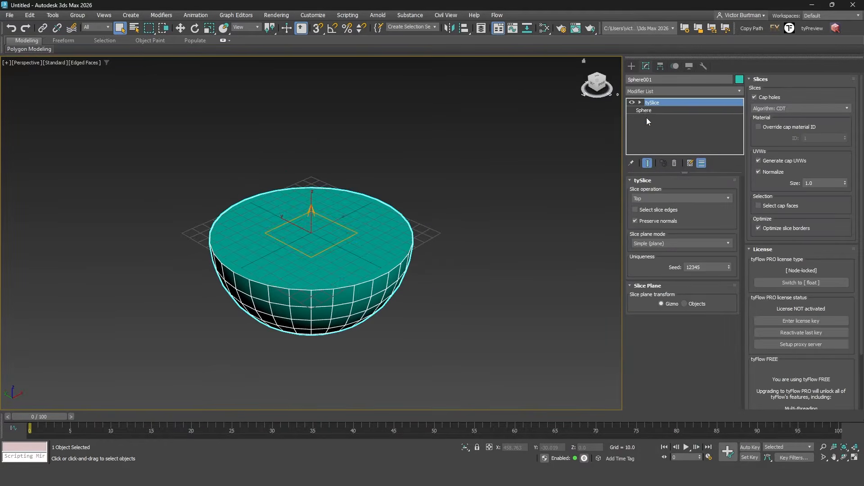
{"action": "left_click", "coordinate": [755, 97]}
Animate the tySlice gizmo with auto keying so it rises from low in the sphere at frame 0 to high at frame 50.
{"action": "left_click", "coordinate": [639, 102]}
{"action": "left_click", "coordinate": [661, 111]}
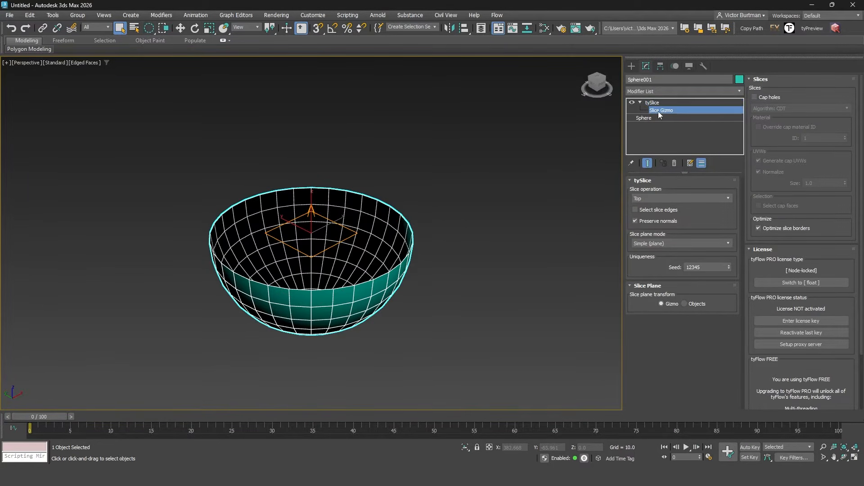
{"action": "key", "text": "n"}
{"action": "left_click_drag", "start_coordinate": [311, 213], "coordinate": [333, 265]}
{"action": "left_click_drag", "start_coordinate": [57, 418], "coordinate": [447, 418]}
{"action": "left_click_drag", "start_coordinate": [312, 264], "coordinate": [314, 122]}
{"action": "key", "text": "n"}
{"action": "left_click_drag", "start_coordinate": [429, 418], "coordinate": [290, 391]}
Add a tySelect modifier above tySlice and set its selection mode to Open edges.
{"action": "key", "text": "w"}
{"action": "middle_click_drag", "start_coordinate": [341, 215], "coordinate": [346, 234]}
{"action": "left_click", "coordinate": [666, 91]}
{"action": "type", "text": "tys"}
{"action": "left_click", "coordinate": [666, 106]}
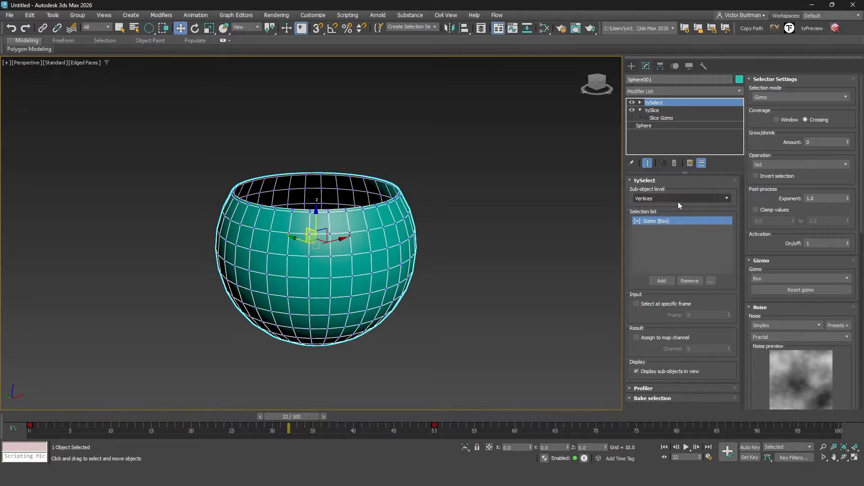
{"action": "left_click", "coordinate": [776, 99]}
{"action": "left_click", "coordinate": [773, 278]}
Enable soft selection in the tySelect modifier with a distance of about 29.5.
{"action": "middle_click_drag", "start_coordinate": [390, 215], "coordinate": [439, 241]}
{"action": "key", "text": "q"}
{"action": "left_click", "coordinate": [767, 260]}
{"action": "left_click", "coordinate": [755, 240]}
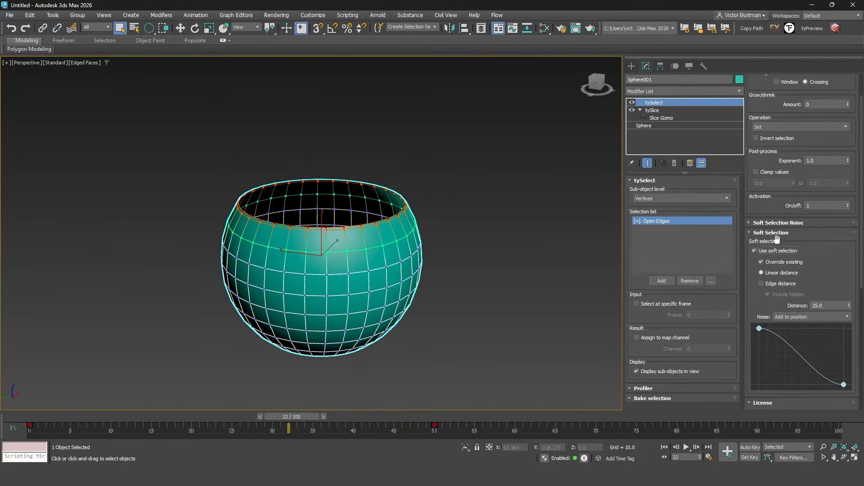
{"action": "left_click_drag", "start_coordinate": [849, 305], "coordinate": [850, 286]}
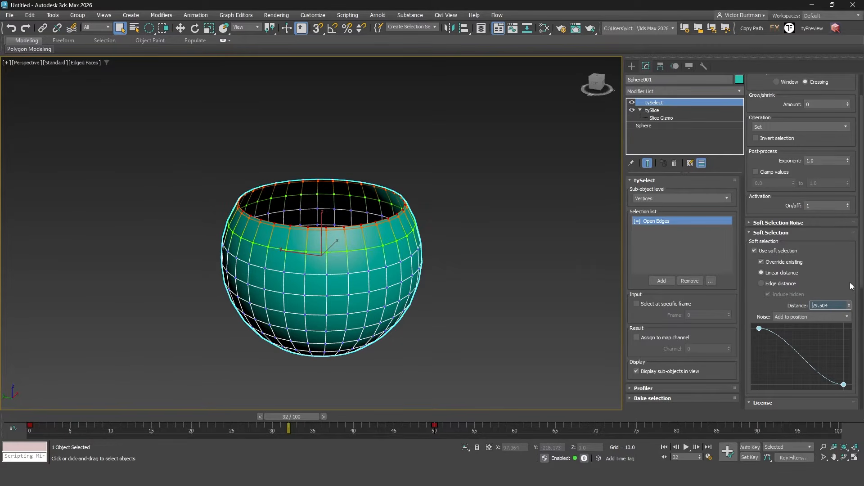
Increase the base sphere's segment count to give it a much denser mesh.
{"action": "left_click", "coordinate": [649, 125]}
{"action": "left_click", "coordinate": [454, 266]}
{"action": "left_click_drag", "start_coordinate": [707, 204], "coordinate": [708, 183]}
Assign the tySelect soft selection to map channel 0.
{"action": "left_click", "coordinate": [654, 103]}
{"action": "left_click_drag", "start_coordinate": [311, 416], "coordinate": [358, 373]}
{"action": "left_click", "coordinate": [636, 338]}
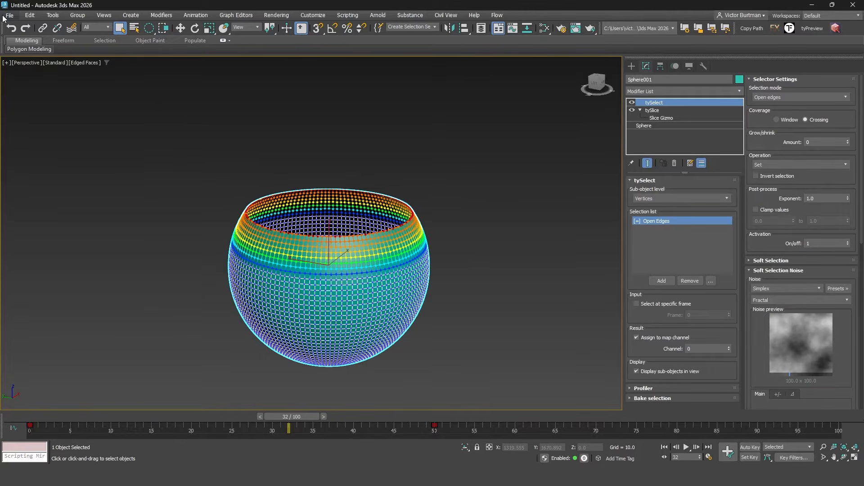
Export the selected sphere as Alembic for frames 0 to 50 with vertex colors and UV extra channels.
{"action": "left_click", "coordinate": [9, 15]}
{"action": "mouse_move", "coordinate": [58, 168]}
{"action": "left_click", "coordinate": [180, 176]}
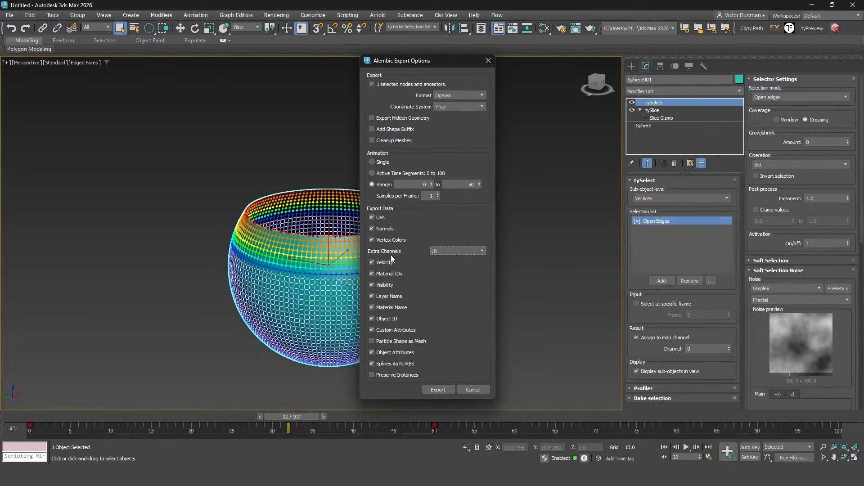
{"action": "left_click", "coordinate": [442, 252]}
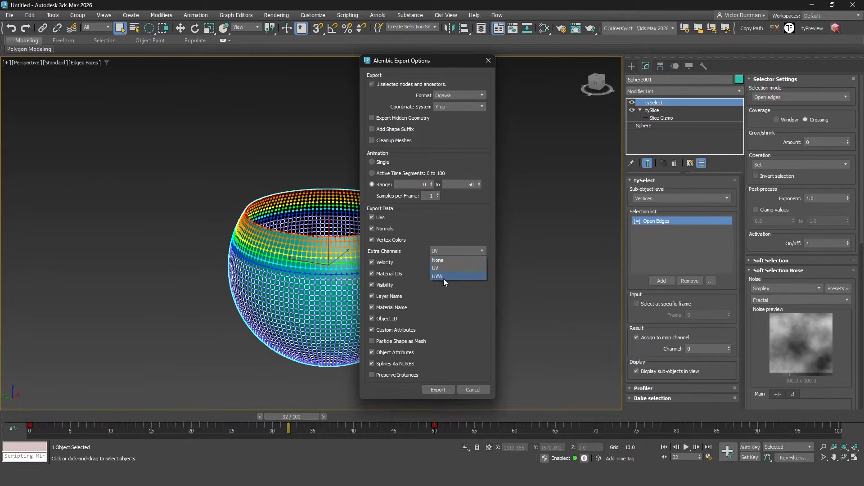
{"action": "left_click", "coordinate": [420, 258]}
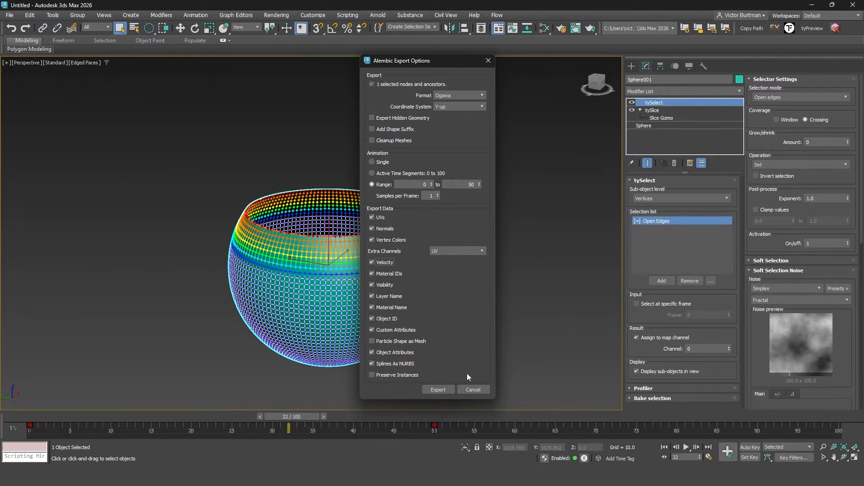
{"action": "left_click", "coordinate": [444, 388]}
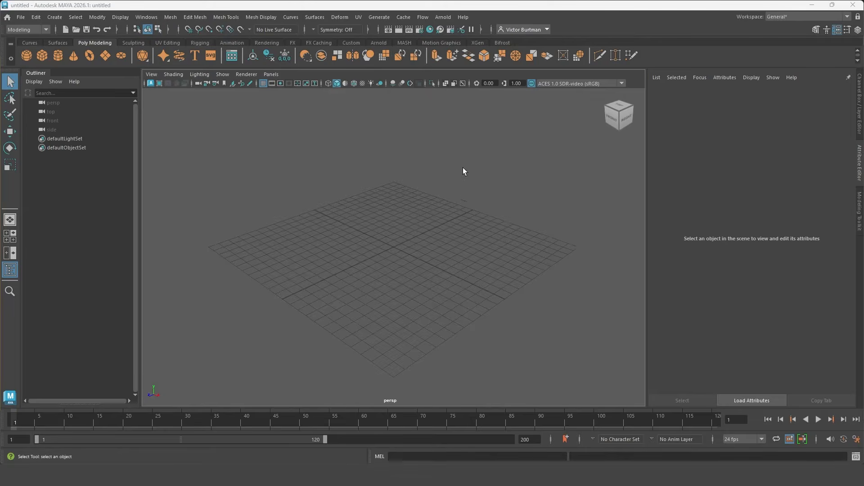
Switch to Maya and import the exported sphere's Alembic cache into the empty scene.
{"action": "left_click", "coordinate": [403, 18]}
{"action": "mouse_move", "coordinate": [461, 35]}
{"action": "left_click", "coordinate": [514, 64]}
{"action": "double_click", "coordinate": [179, 169]}
{"action": "double_click", "coordinate": [178, 131]}
{"action": "key", "text": "f"}
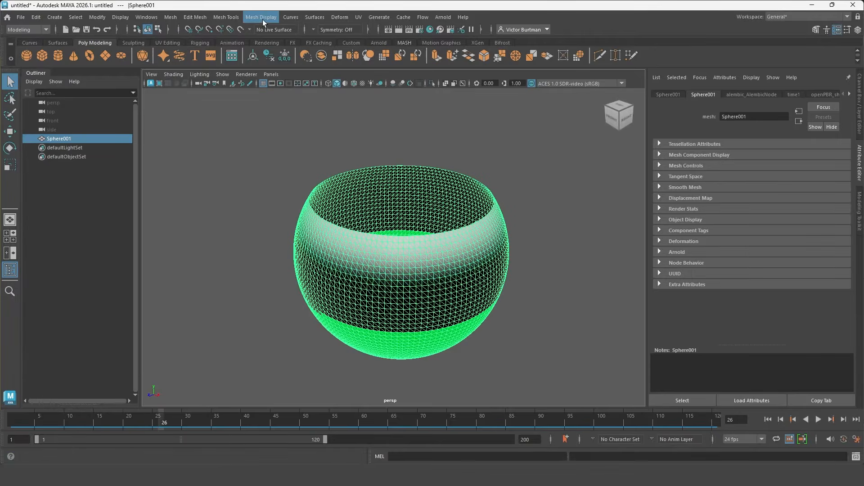
Open the Color Set Editor for the imported mesh and inspect its Max_Vertex_Color_Map0 color set.
{"action": "left_click", "coordinate": [262, 18]}
{"action": "left_click", "coordinate": [290, 229]}
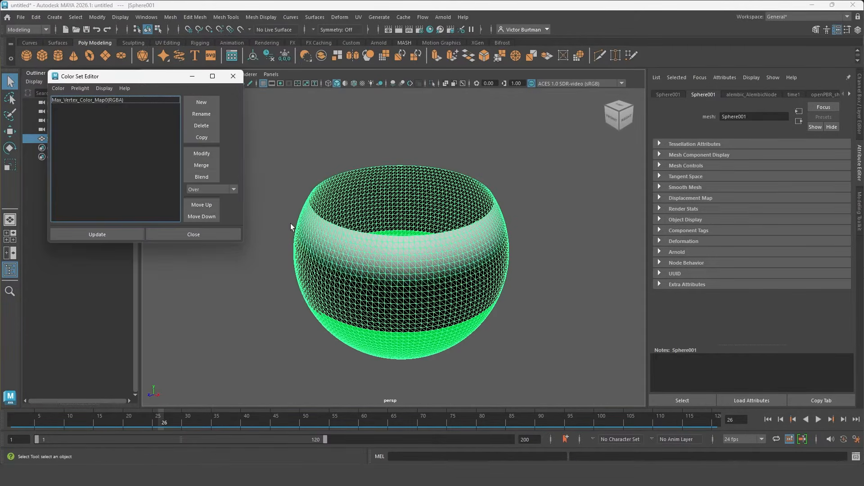
{"action": "left_click", "coordinate": [82, 101]}
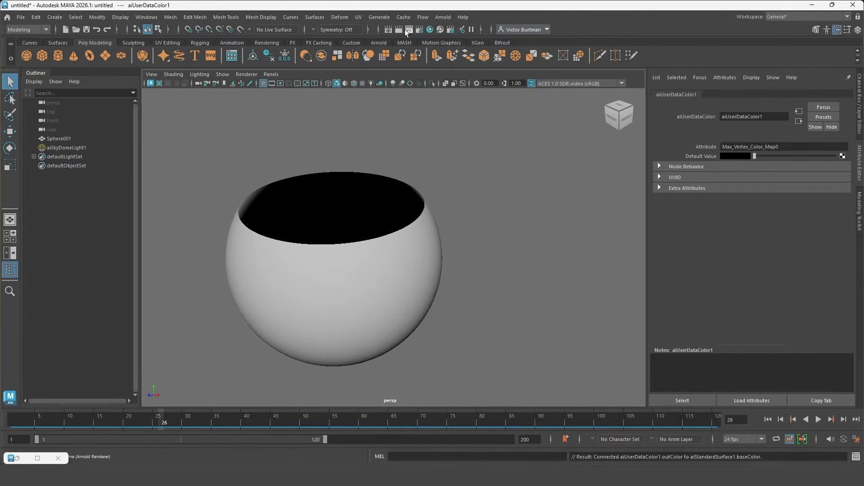
Render the sliced sphere in the Arnold RenderView and check its vertex color gradient from other angles.
{"action": "left_click", "coordinate": [406, 29]}
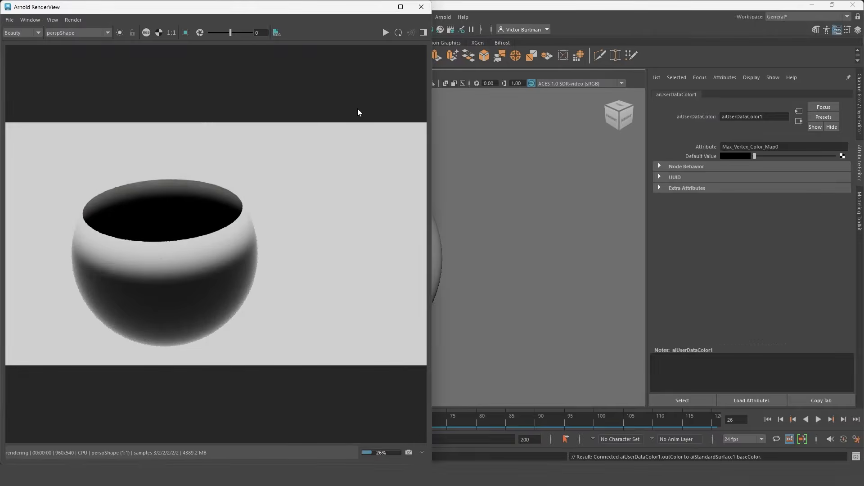
{"action": "middle_click_drag", "start_coordinate": [536, 211], "coordinate": [617, 212], "text": "alt"}
{"action": "left_click_drag", "start_coordinate": [513, 218], "coordinate": [522, 219], "text": "alt"}
{"action": "left_click", "coordinate": [386, 32]}
{"action": "left_click_drag", "start_coordinate": [493, 151], "coordinate": [541, 146], "text": "alt"}
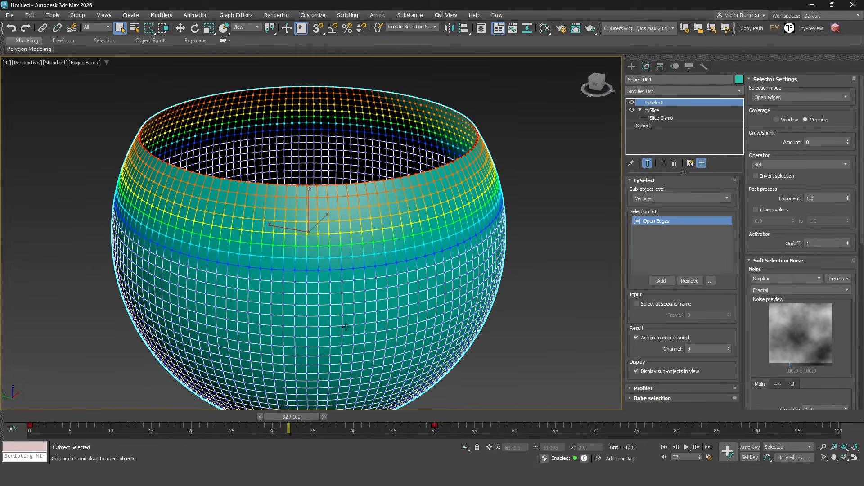
Switch to 3ds Max and query the selected object's class by running classof $ in the Scripting Listener.
{"action": "scroll", "coordinate": [370, 311], "scroll_direction": "down", "scroll_amount": 3}
{"action": "middle_click_drag", "start_coordinate": [400, 279], "coordinate": [387, 258]}
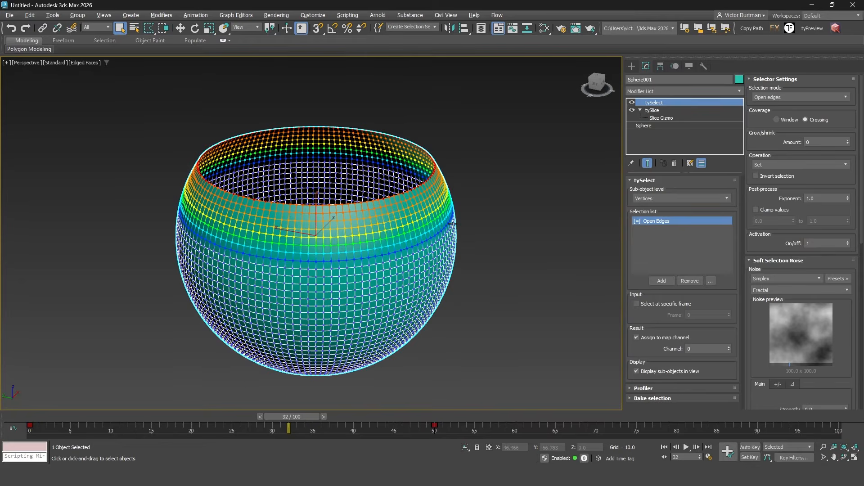
{"action": "key", "text": "F11"}
{"action": "type", "text": "classof $"}
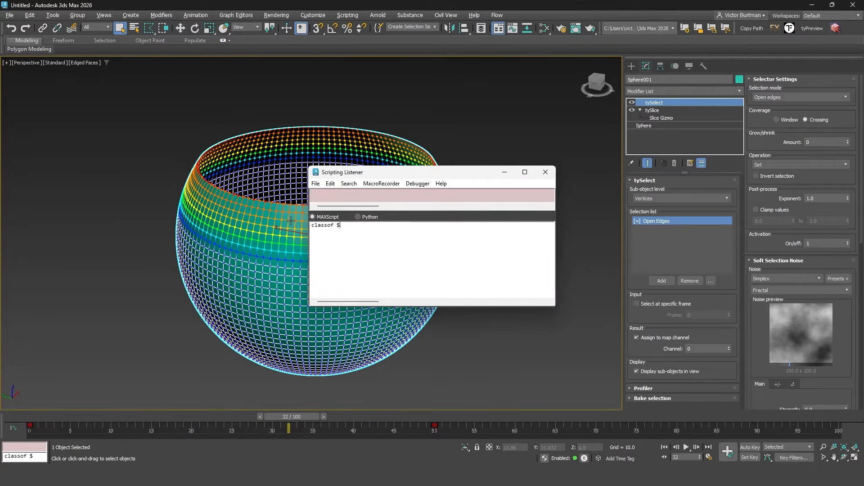
{"action": "key", "text": "Return"}
{"action": "left_click_drag", "start_coordinate": [365, 234], "coordinate": [292, 229]}
Add a Poly Select modifier on top of the tySelect modifier.
{"action": "left_click", "coordinate": [641, 93]}
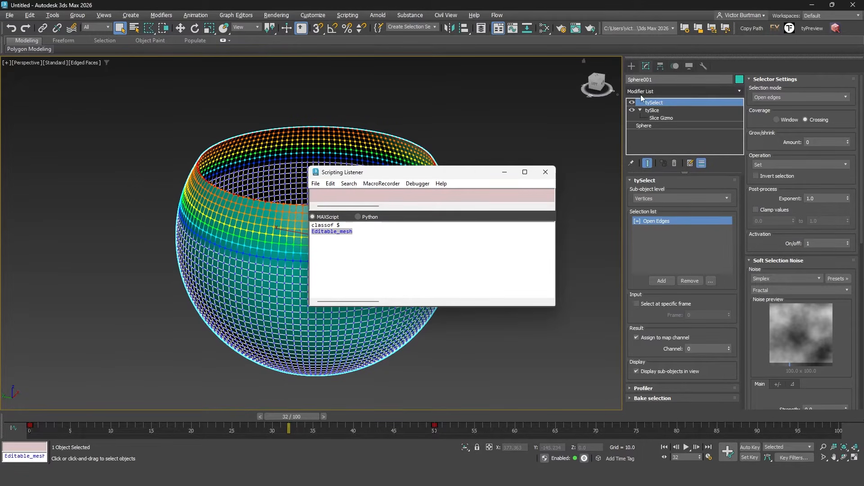
{"action": "type", "text": "poly select"}
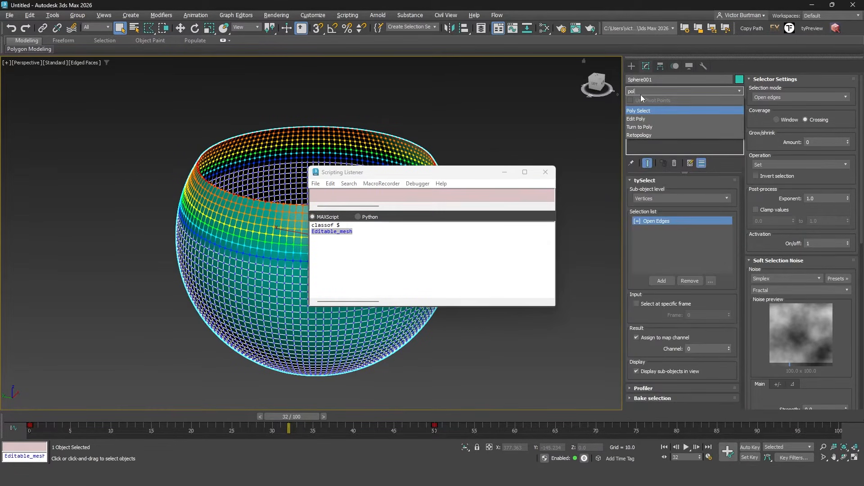
{"action": "key", "text": "Return"}
Clear the earlier Listener result, run classof $ again to check the object's class, and close the Scripting Listener.
{"action": "left_click_drag", "start_coordinate": [376, 225], "coordinate": [270, 222]}
{"action": "left_click_drag", "start_coordinate": [356, 231], "coordinate": [295, 236]}
{"action": "key", "text": "Delete"}
{"action": "left_click_drag", "start_coordinate": [358, 225], "coordinate": [300, 225]}
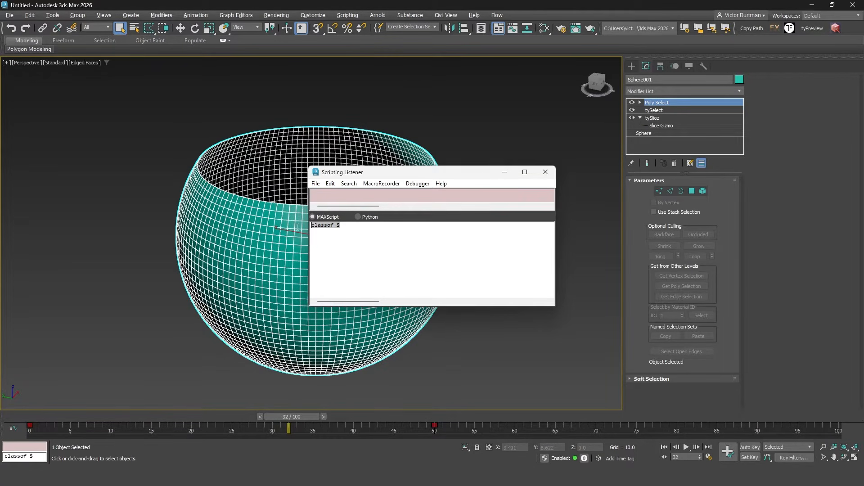
{"action": "key", "text": "shift+Return"}
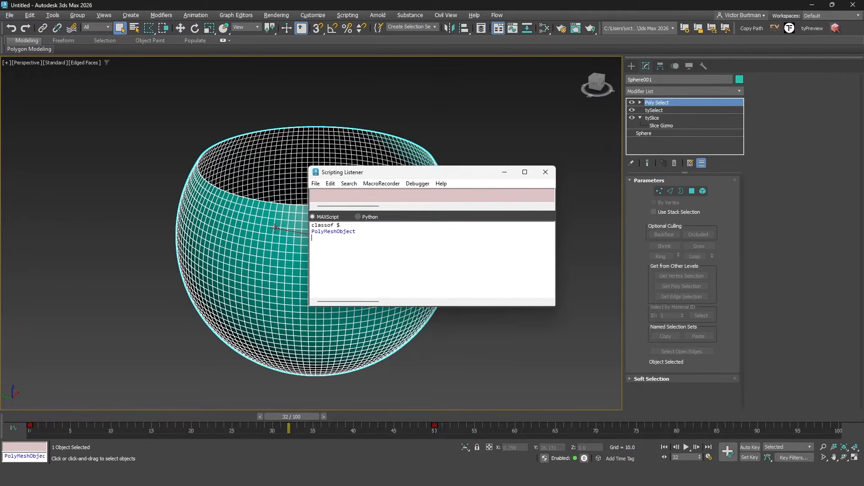
{"action": "left_click_drag", "start_coordinate": [365, 232], "coordinate": [299, 232]}
{"action": "left_click", "coordinate": [545, 172]}
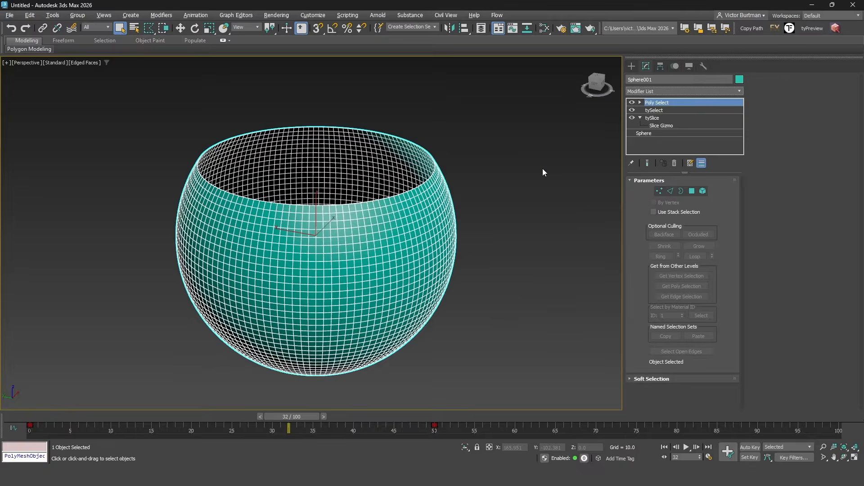
Export the sphere with its Poly Select modifier as Alembic, keeping frames 0 to 50 and vertex colors.
{"action": "left_click", "coordinate": [9, 15]}
{"action": "mouse_move", "coordinate": [27, 168]}
{"action": "left_click", "coordinate": [144, 168]}
{"action": "left_click", "coordinate": [76, 70]}
{"action": "double_click", "coordinate": [112, 282]}
{"action": "left_click", "coordinate": [499, 282]}
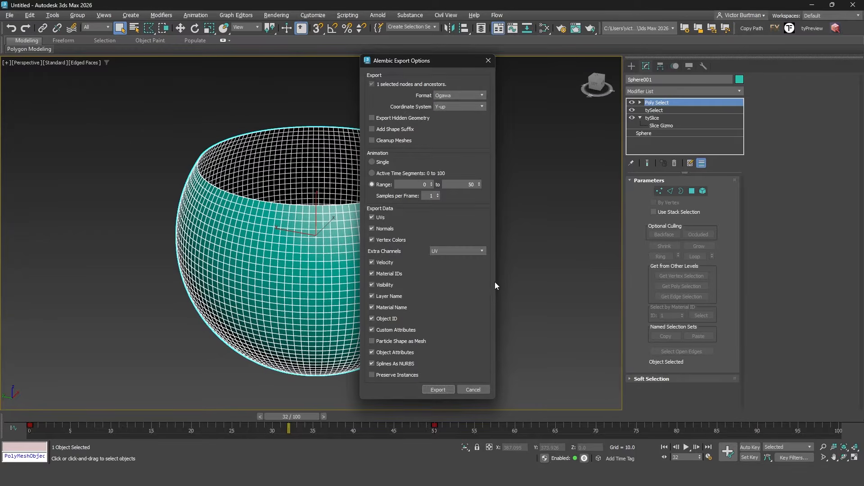
{"action": "left_click", "coordinate": [439, 390]}
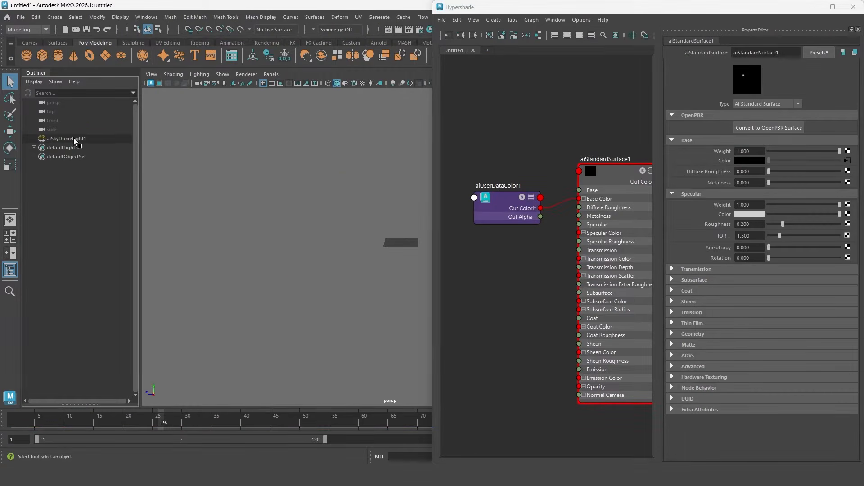
Switch to Maya, minimize Hypershade, import the re-exported Alembic and examine the mesh's polygon layout up close.
{"action": "left_click", "coordinate": [817, 6]}
{"action": "left_click", "coordinate": [403, 17]}
{"action": "mouse_move", "coordinate": [414, 32]}
{"action": "left_click", "coordinate": [514, 55]}
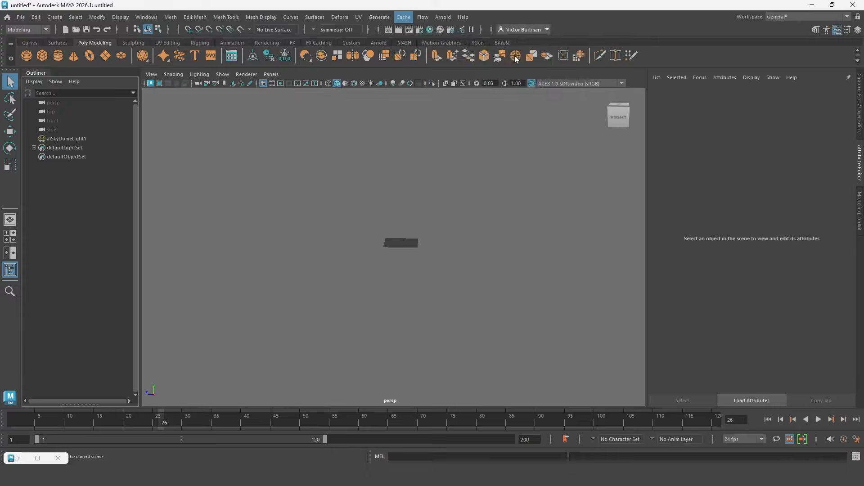
{"action": "double_click", "coordinate": [176, 136]}
{"action": "left_click", "coordinate": [376, 222]}
{"action": "scroll", "coordinate": [376, 221], "scroll_direction": "up", "scroll_amount": 3}
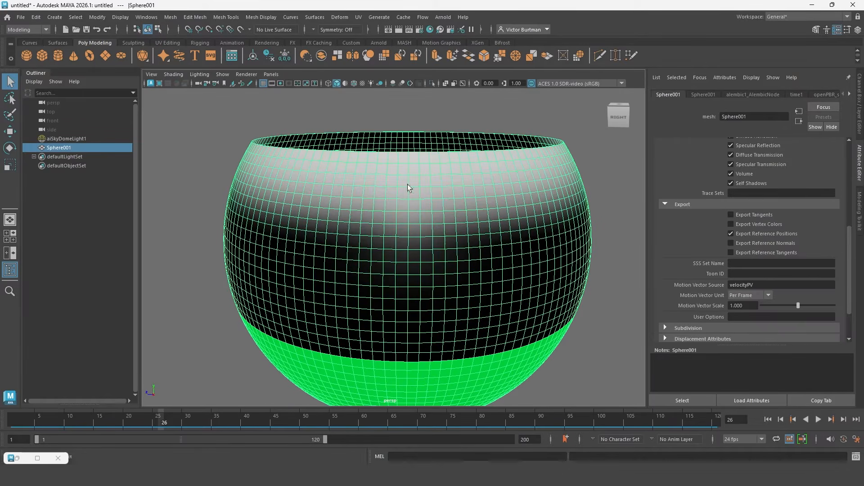
{"action": "scroll", "coordinate": [384, 227], "scroll_direction": "up", "scroll_amount": 2}
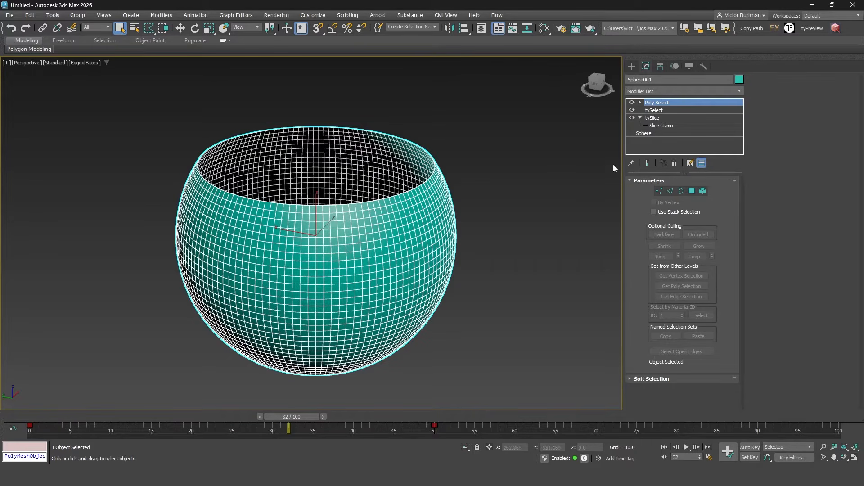
Switch to 3ds Max, remove the Poly Select modifier and add a second tySelect modifier above the first.
{"action": "left_click", "coordinate": [675, 164]}
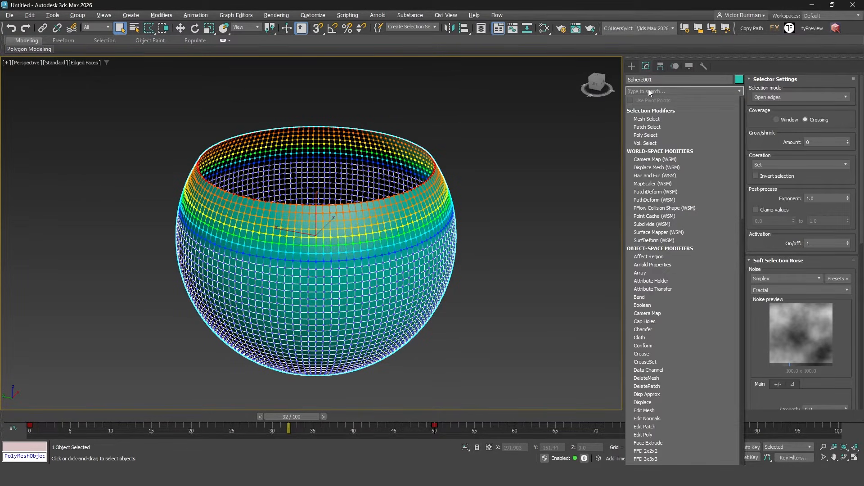
{"action": "type", "text": "tys"}
{"action": "left_click", "coordinate": [654, 111]}
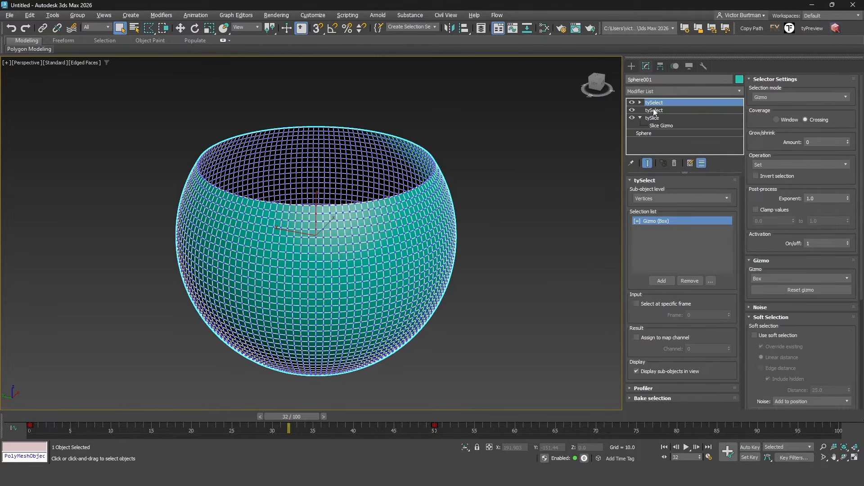
Assign the second tySelect's result to map channel 3 and set its selection mode to Random.
{"action": "left_click", "coordinate": [664, 338]}
{"action": "left_click", "coordinate": [665, 339]}
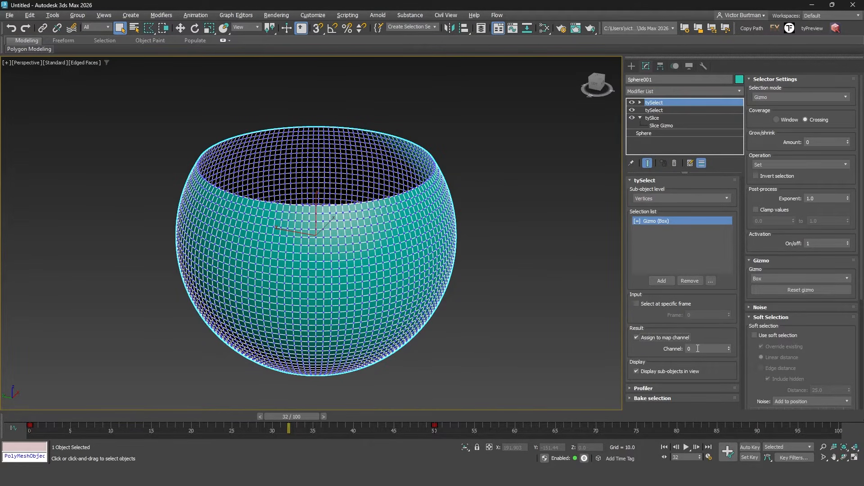
{"action": "type", "text": "3"}
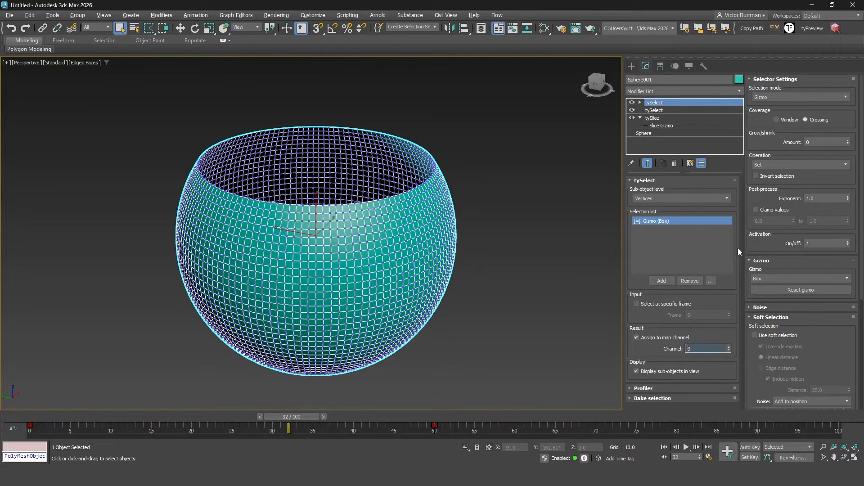
{"action": "left_click", "coordinate": [798, 97]}
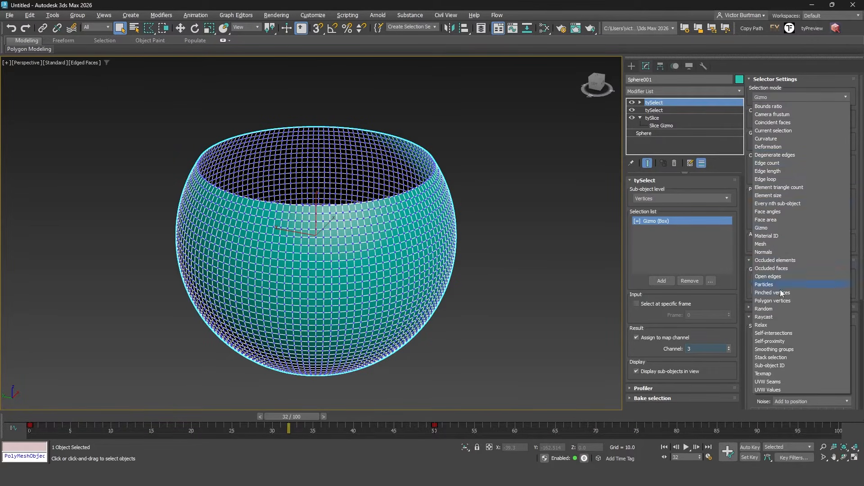
{"action": "left_click", "coordinate": [776, 309]}
Add a Noise modifier on top of the two tySelect modifiers.
{"action": "key", "text": "w"}
{"action": "left_click", "coordinate": [652, 91]}
{"action": "type", "text": "noi"}
{"action": "key", "text": "Return"}
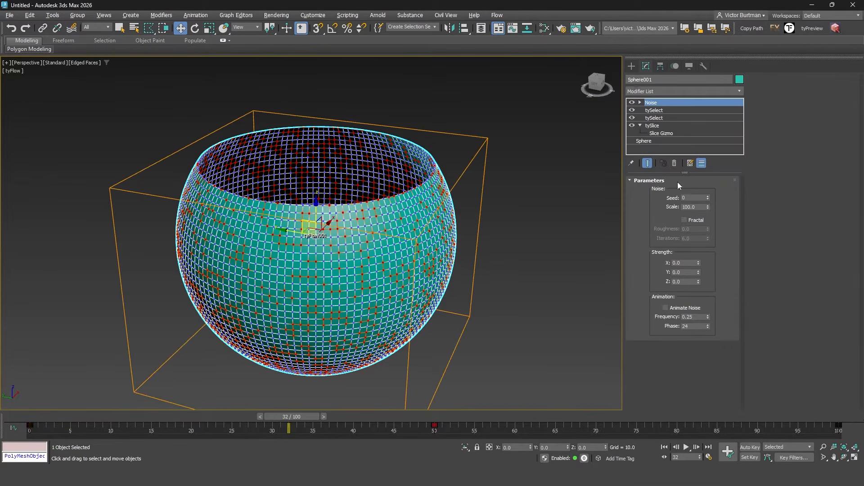
Enable Animate Noise, set the Noise strength to 10 on X, Y and Z, and reduce its scale to about 39.
{"action": "left_click", "coordinate": [676, 308]}
{"action": "left_click_drag", "start_coordinate": [695, 261], "coordinate": [597, 246]}
{"action": "type", "text": "10"}
{"action": "key", "text": "Tab"}
{"action": "type", "text": "10"}
{"action": "key", "text": "Tab"}
{"action": "type", "text": "10"}
{"action": "key", "text": "Return"}
{"action": "left_click_drag", "start_coordinate": [708, 208], "coordinate": [710, 233]}
Move the Noise modifier below both tySelect modifiers and scrub the timeline to check the animated deformation.
{"action": "left_click_drag", "start_coordinate": [651, 102], "coordinate": [651, 118]}
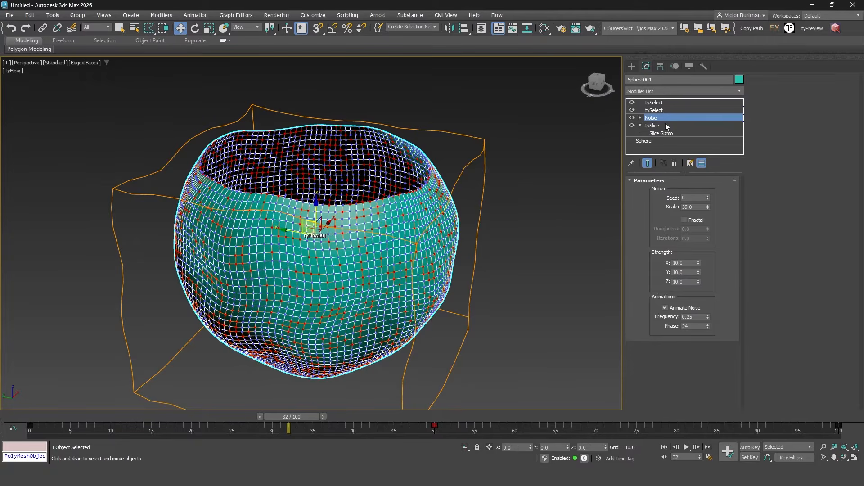
{"action": "left_click_drag", "start_coordinate": [291, 417], "coordinate": [280, 329]}
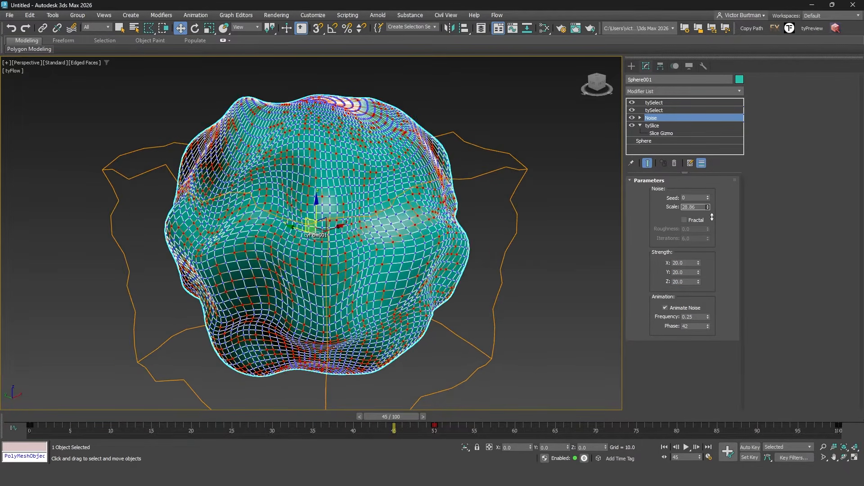
Add a tyVertexVelocity modifier at the top of the sphere's modifier stack.
{"action": "left_click", "coordinate": [654, 102]}
{"action": "left_click", "coordinate": [663, 89]}
{"action": "type", "text": "tyver"}
{"action": "left_click", "coordinate": [660, 127]}
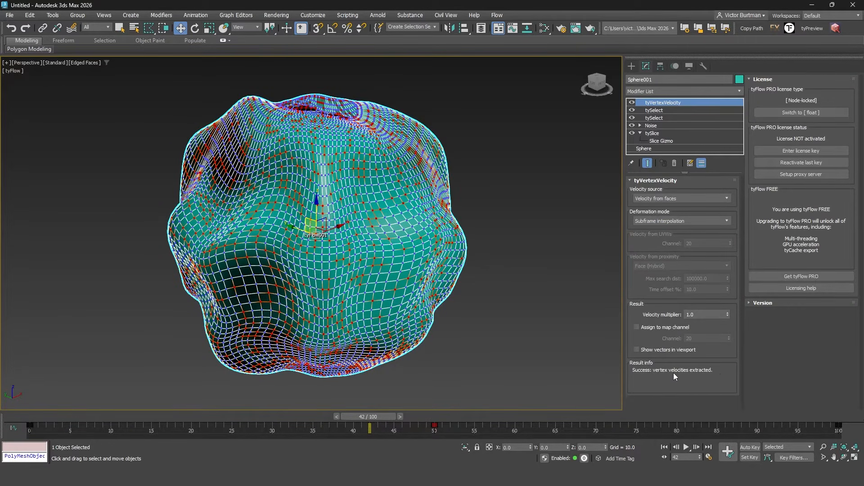
Show the tyVertexVelocity vectors in the viewport, set the velocity source to Velocity from proximity, and inspect the vectors on the mesh.
{"action": "left_click", "coordinate": [646, 351]}
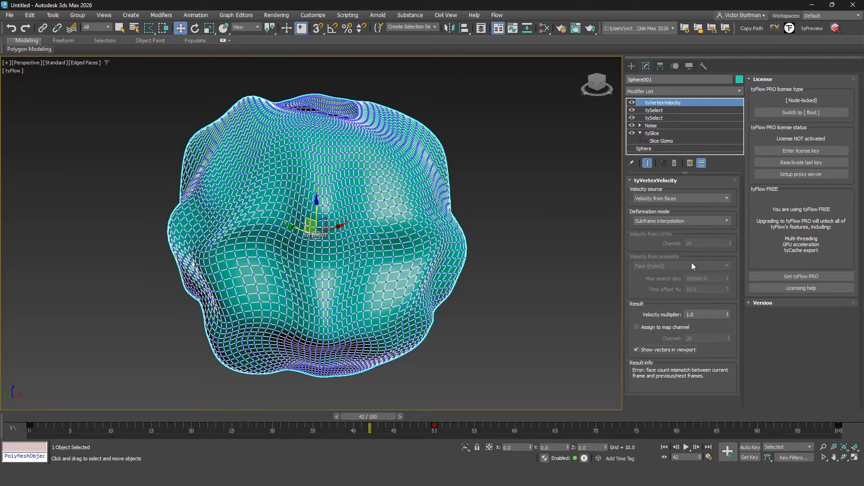
{"action": "left_click", "coordinate": [689, 197]}
{"action": "left_click", "coordinate": [687, 215]}
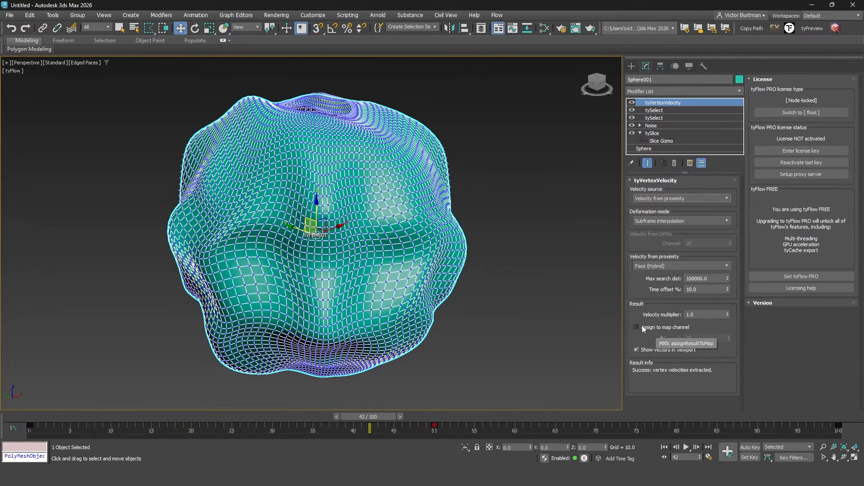
{"action": "scroll", "coordinate": [388, 191], "scroll_direction": "up", "scroll_amount": 15}
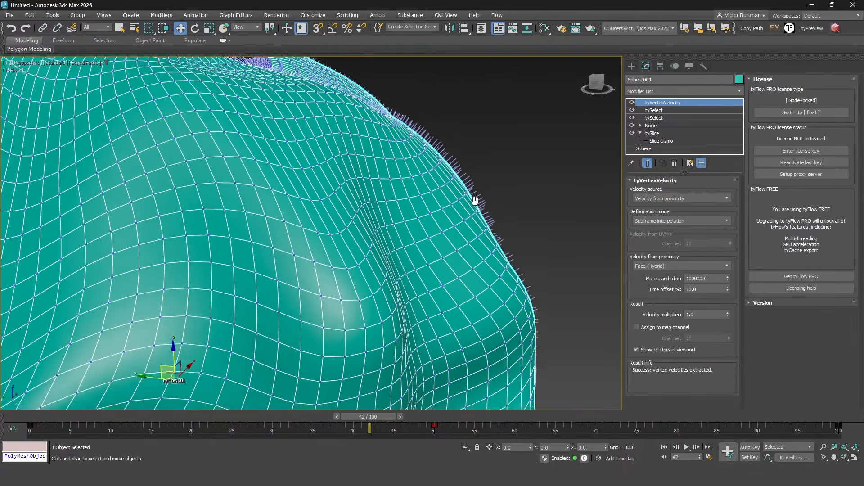
{"action": "scroll", "coordinate": [497, 209], "scroll_direction": "down", "scroll_amount": 15}
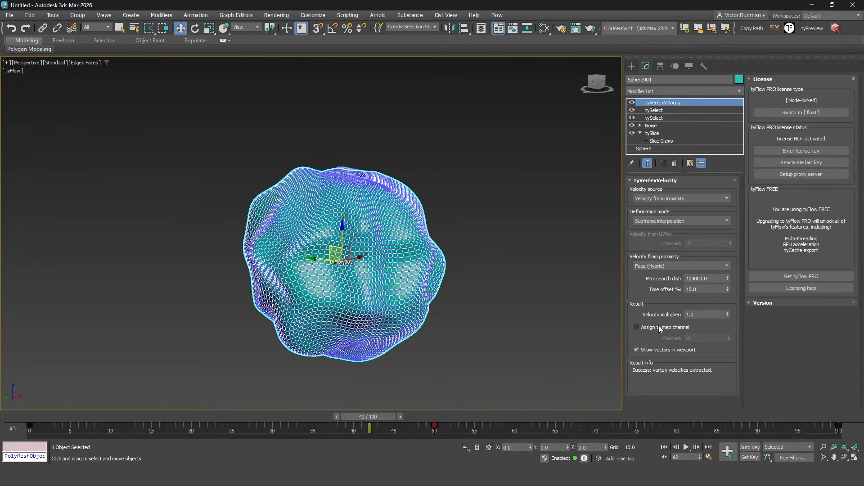
Assign the tyVertexVelocity result to map channel 10.
{"action": "left_click", "coordinate": [636, 327]}
{"action": "left_click", "coordinate": [704, 338]}
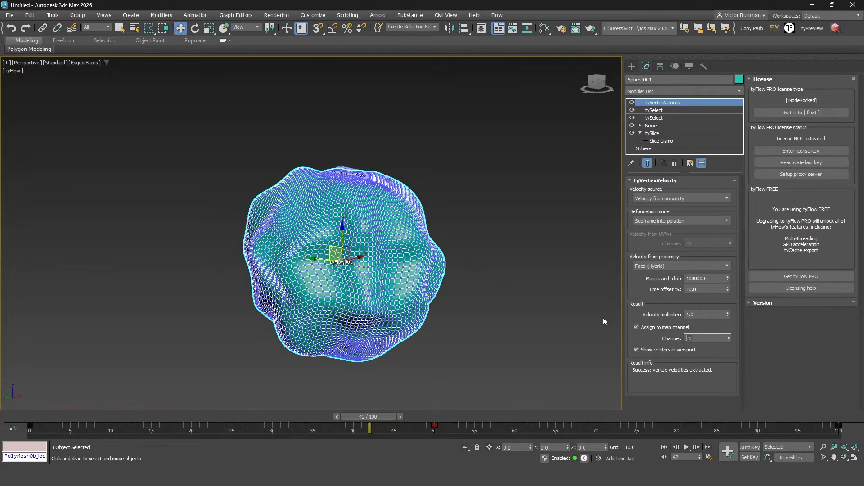
{"action": "key", "text": "BackSpace"}
{"action": "key", "text": "BackSpace"}
{"action": "type", "text": "10"}
{"action": "key", "text": "Return"}
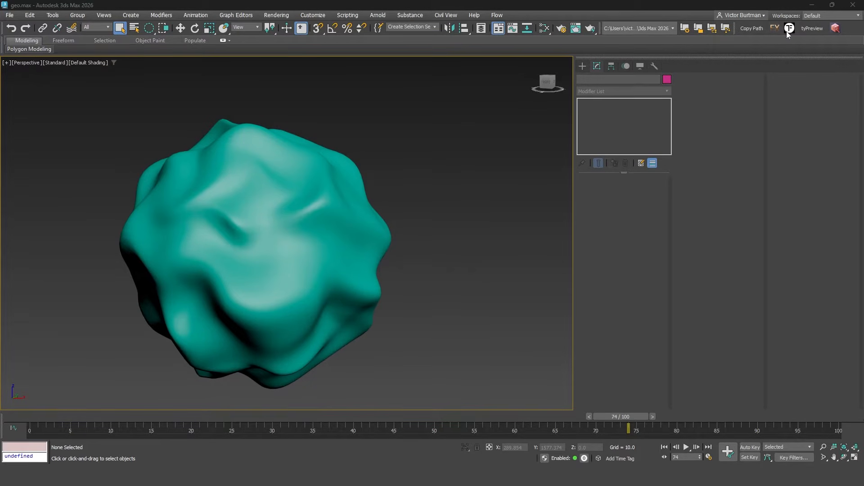
Create a tyFlow with an Export Particles operator and set its export mode to Alembic mesh.
{"action": "left_click", "coordinate": [787, 30]}
{"action": "key", "text": "Tab"}
{"action": "type", "text": "exp"}
{"action": "left_click", "coordinate": [379, 167]}
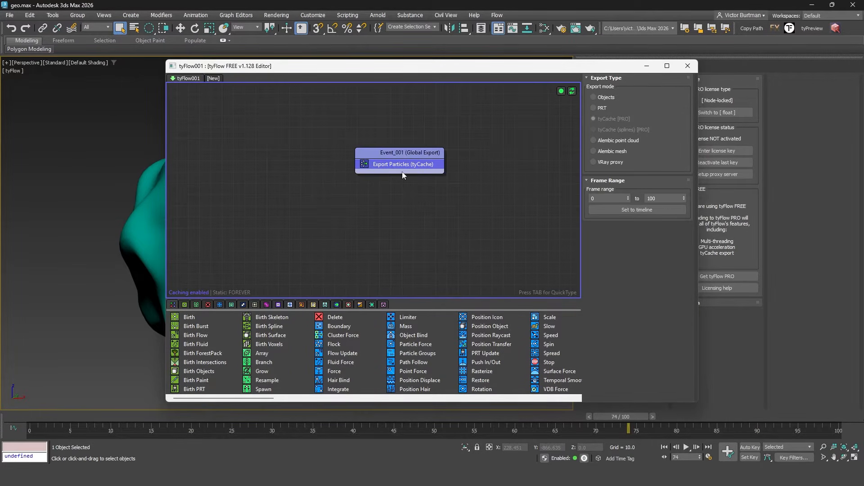
{"action": "left_click", "coordinate": [594, 151]}
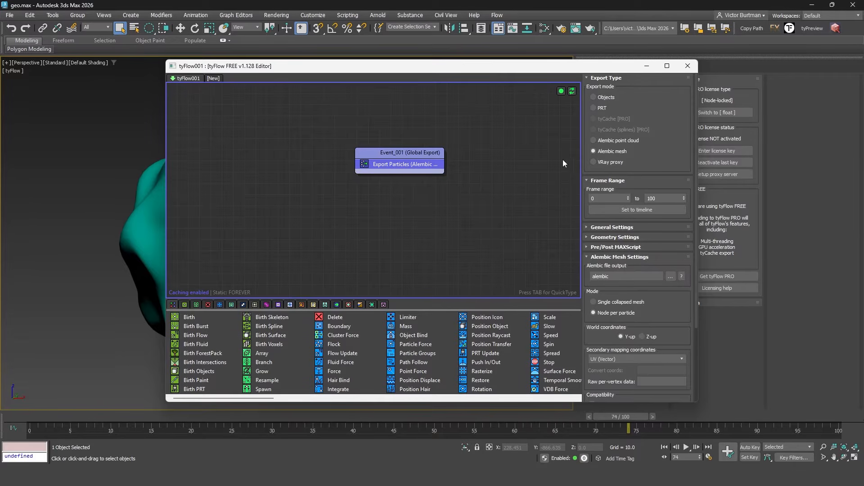
Enable additional geometry in the export's Geometry Settings and pick the sphere from the viewport.
{"action": "left_click", "coordinate": [613, 239]}
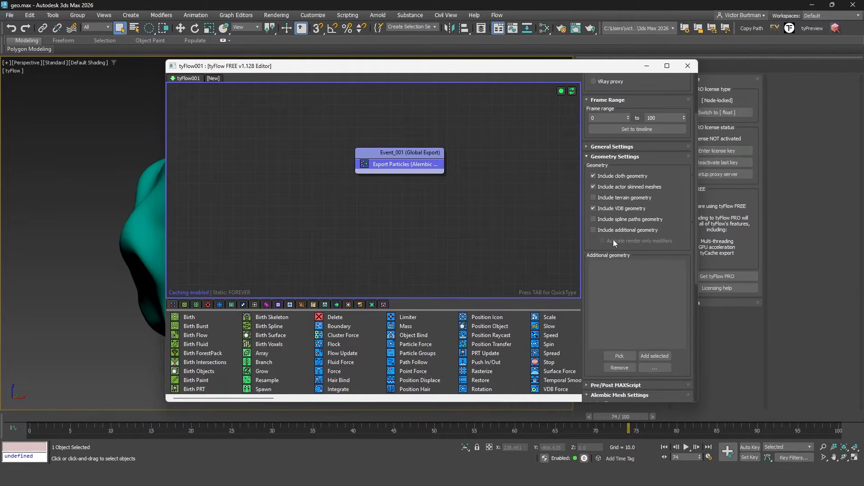
{"action": "left_click", "coordinate": [606, 231]}
{"action": "left_click", "coordinate": [621, 359]}
{"action": "left_click_drag", "start_coordinate": [327, 67], "coordinate": [480, 59]}
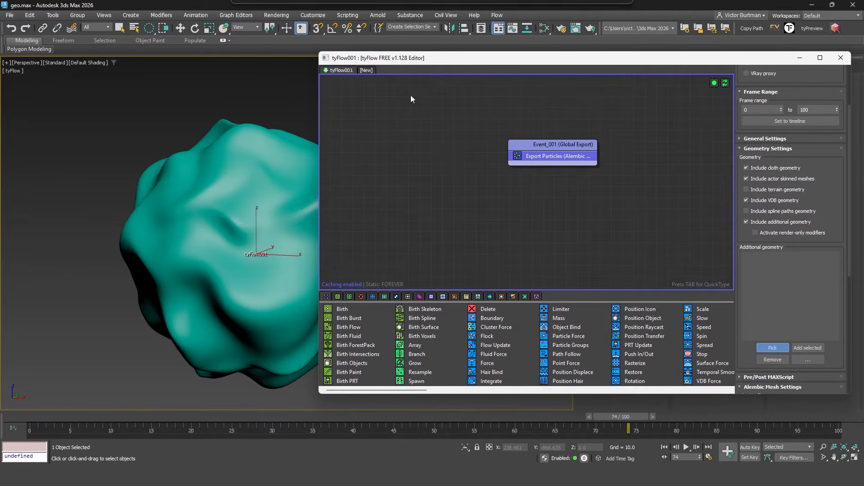
{"action": "left_click", "coordinate": [283, 197]}
{"action": "left_click", "coordinate": [753, 257]}
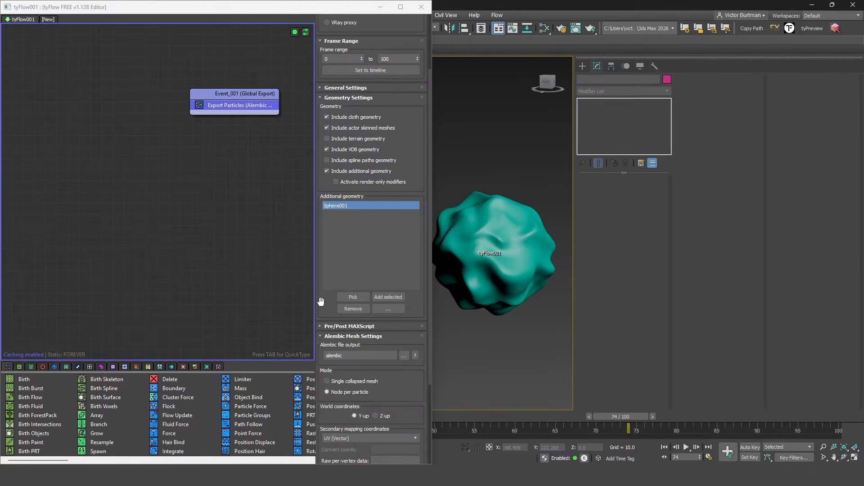
Set secondary mapping coordinates to UVW (Color), with raw per-vertex data for channels 0, 3 and 10 and coordinate conversion for channel 10.
{"action": "scroll", "coordinate": [321, 300], "scroll_direction": "down", "scroll_amount": 5}
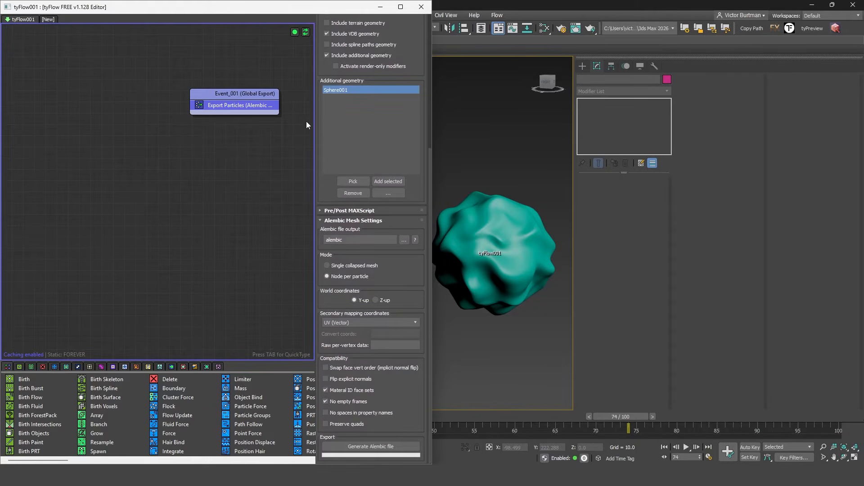
{"action": "left_click", "coordinate": [359, 323]}
{"action": "left_click", "coordinate": [349, 348]}
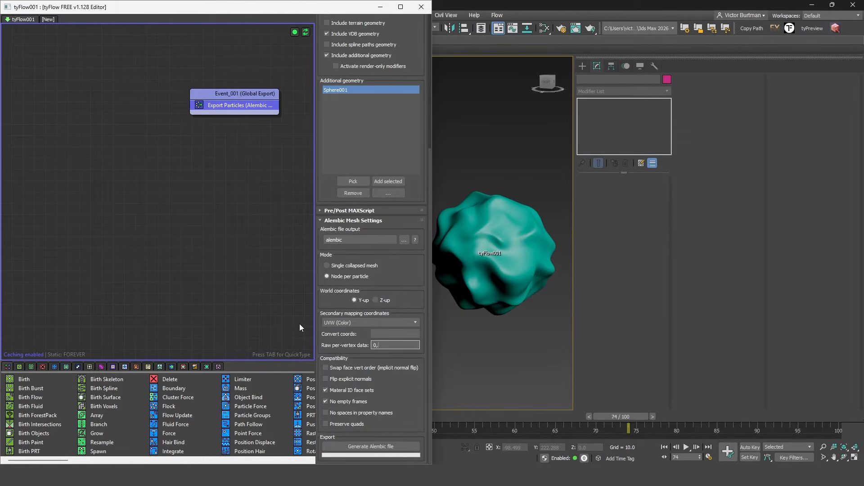
{"action": "type", "text": "10"}
{"action": "left_click", "coordinate": [378, 334]}
{"action": "type", "text": "10"}
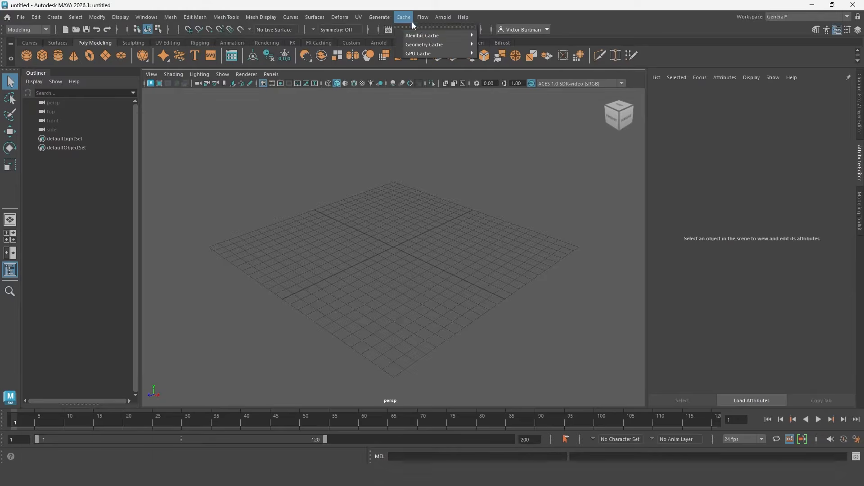
Switch to Maya and import alembic5.abc from the Desktop tuto folder as an Alembic cache.
{"action": "mouse_move", "coordinate": [446, 36]}
{"action": "left_click", "coordinate": [519, 58]}
{"action": "left_click", "coordinate": [113, 145]}
{"action": "double_click", "coordinate": [167, 160]}
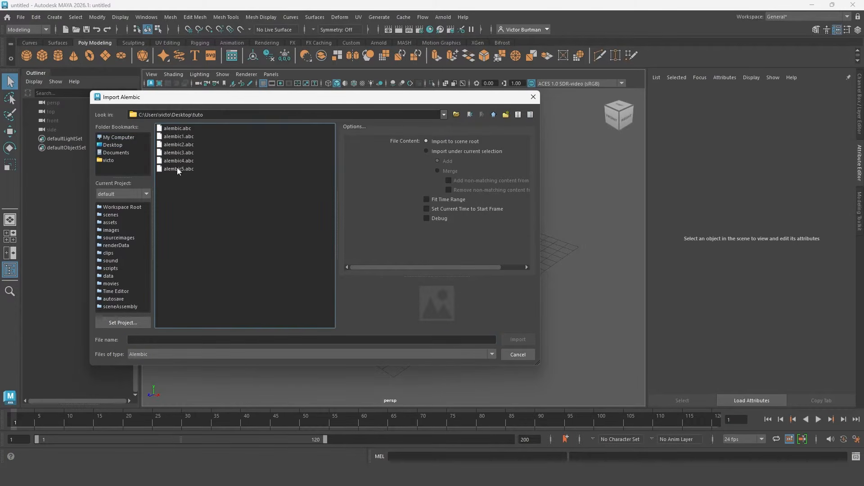
{"action": "double_click", "coordinate": [177, 168]}
Go to frame 29, select the imported mesh and compare its Max_Map_Channel 0, 3 and 10 color sets in the Color Set Editor.
{"action": "key", "text": "a"}
{"action": "left_click_drag", "start_coordinate": [95, 413], "coordinate": [179, 408]}
{"action": "left_click", "coordinate": [353, 134]}
{"action": "middle_click_drag", "start_coordinate": [353, 134], "coordinate": [354, 193], "text": "alt"}
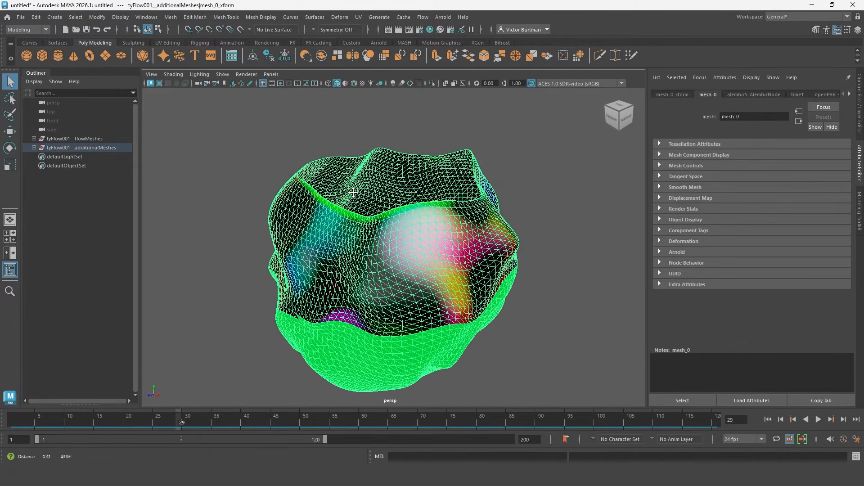
{"action": "left_click", "coordinate": [227, 19]}
{"action": "mouse_move", "coordinate": [250, 19]}
{"action": "left_click", "coordinate": [277, 228]}
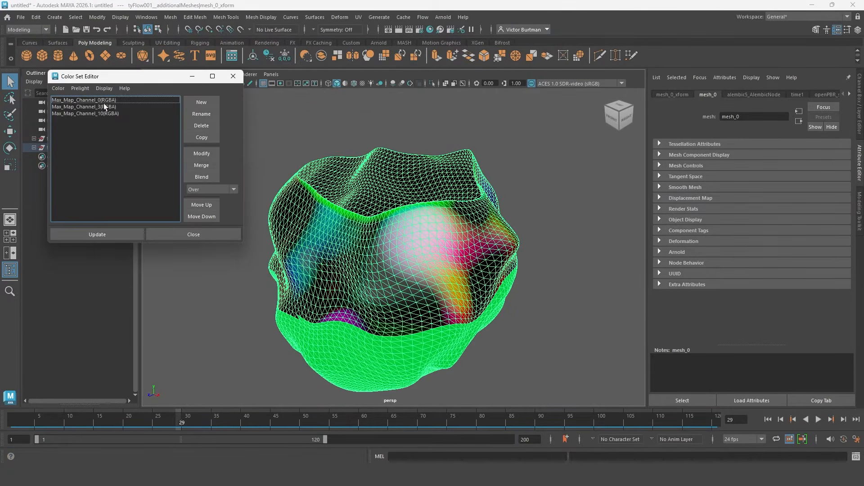
{"action": "left_click", "coordinate": [103, 99]}
{"action": "left_click", "coordinate": [105, 114]}
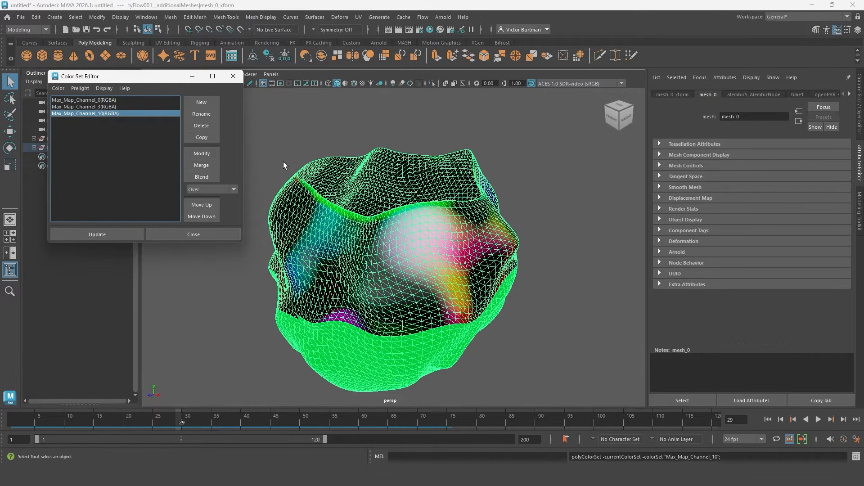
{"action": "left_click", "coordinate": [94, 107]}
{"action": "left_click", "coordinate": [94, 100]}
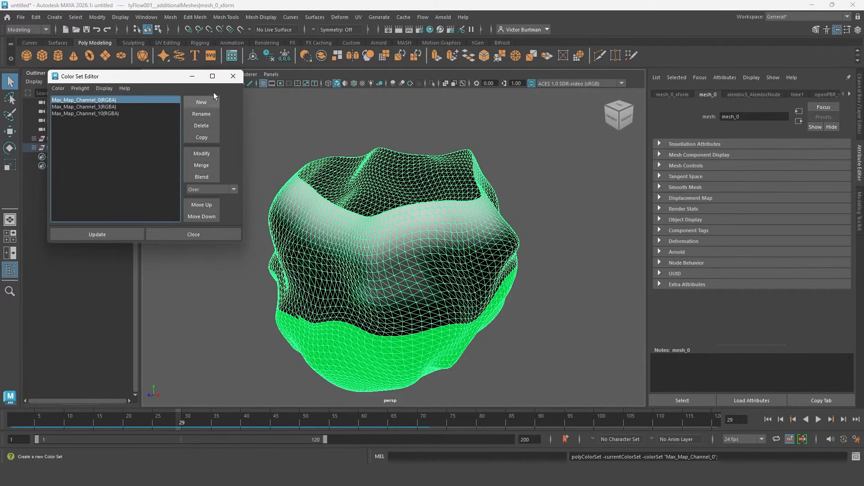
{"action": "left_click", "coordinate": [233, 76]}
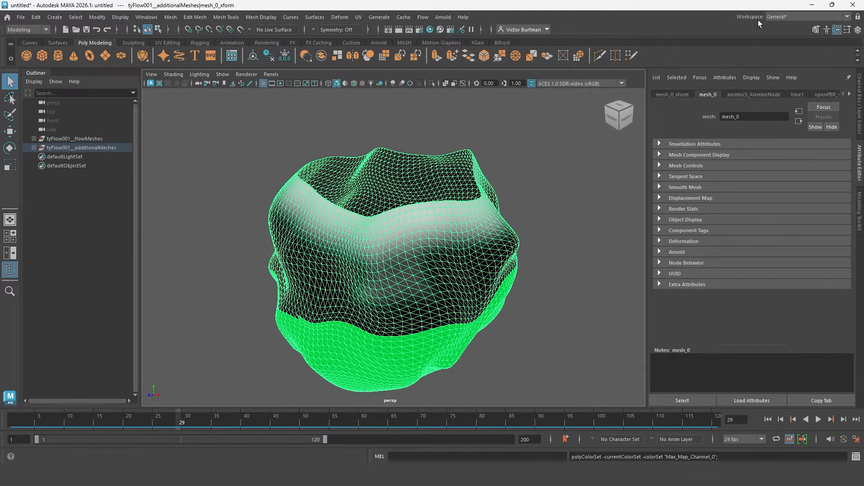
Switch to 3ds Max, select the sphere and disable its tyVertexVelocity, upper tySelect and Noise modifiers.
{"action": "left_click", "coordinate": [819, 5]}
{"action": "left_click", "coordinate": [174, 127]}
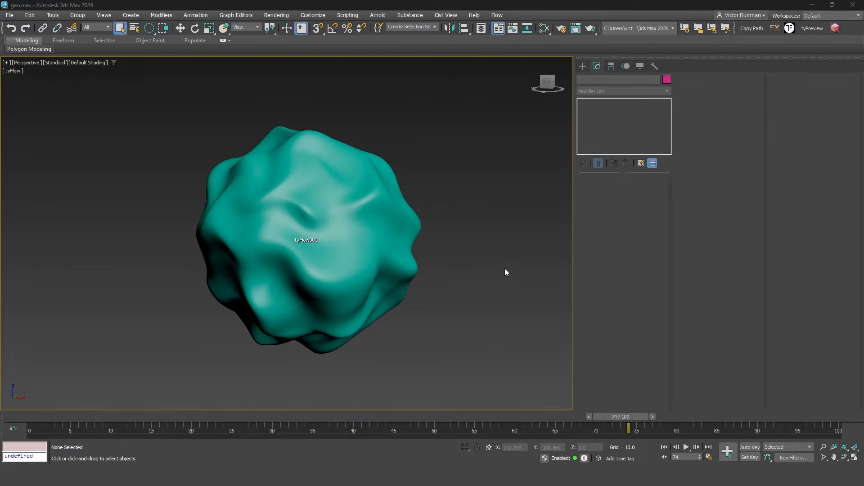
{"action": "left_click", "coordinate": [377, 205]}
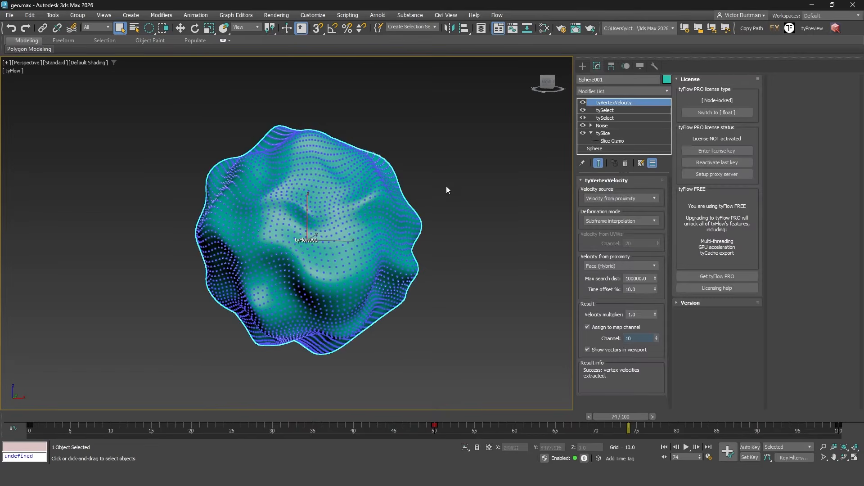
{"action": "left_click", "coordinate": [583, 102]}
{"action": "left_click", "coordinate": [583, 110]}
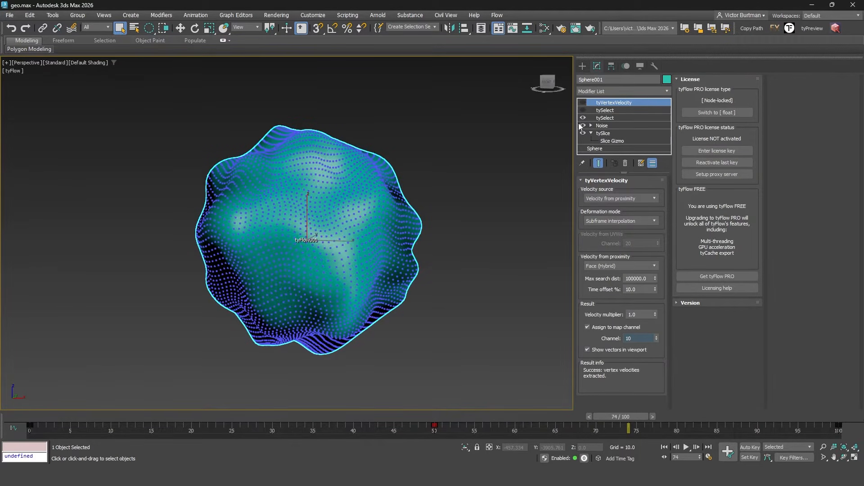
{"action": "left_click", "coordinate": [583, 125]}
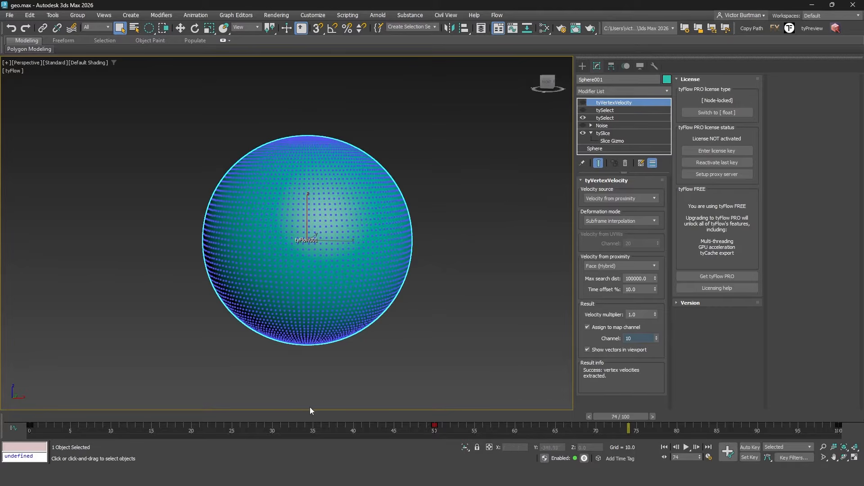
Scrub the timeline to frame 18 and select the lower tySelect modifier in the sphere's stack.
{"action": "left_click_drag", "start_coordinate": [539, 421], "coordinate": [218, 390]}
{"action": "left_click", "coordinate": [604, 117]}
Create a Physical Material in the Slate Material Editor.
{"action": "key", "text": "m"}
{"action": "right_click", "coordinate": [538, 208]}
{"action": "mouse_move", "coordinate": [547, 214]}
{"action": "mouse_move", "coordinate": [639, 221]}
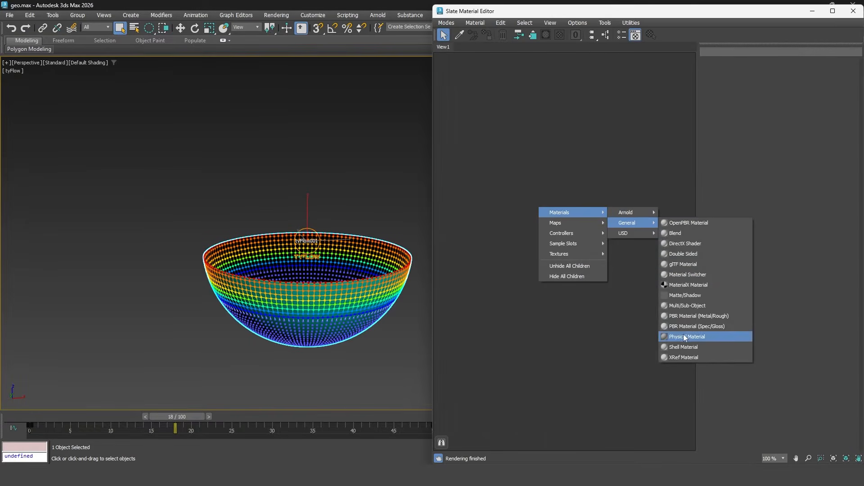
{"action": "left_click", "coordinate": [705, 337]}
{"action": "left_click_drag", "start_coordinate": [551, 216], "coordinate": [597, 170]}
Add a Vertex Color map and connect it to the Physical Material's Base Color Map.
{"action": "left_click_drag", "start_coordinate": [547, 192], "coordinate": [478, 181]}
{"action": "mouse_move", "coordinate": [491, 182]}
{"action": "mouse_move", "coordinate": [549, 193]}
{"action": "left_click", "coordinate": [611, 470]}
{"action": "middle_click_drag", "start_coordinate": [510, 154], "coordinate": [550, 150]}
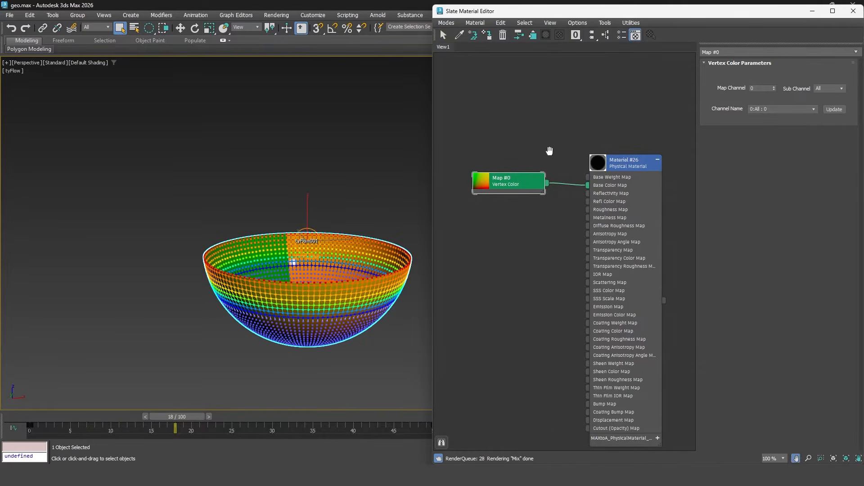
Connect the Vertex Color map to the material's Emission Color Map as well and minimize the material editor.
{"action": "left_click", "coordinate": [813, 108]}
{"action": "left_click", "coordinate": [752, 122]}
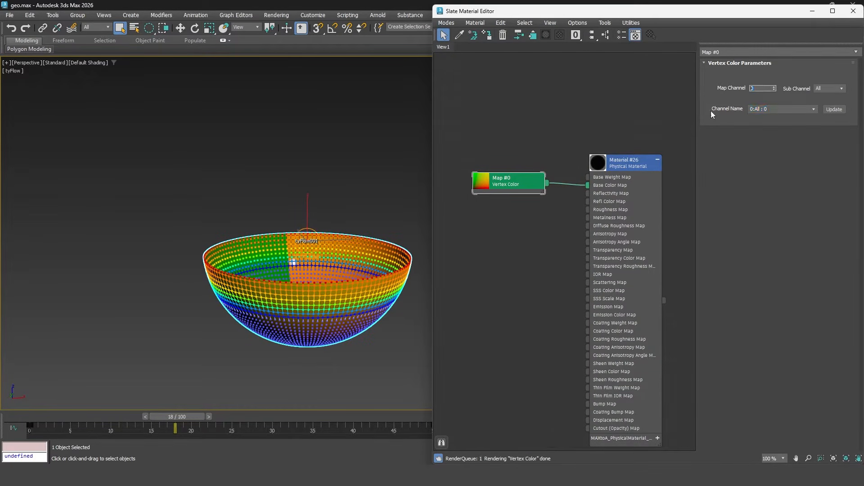
{"action": "left_click_drag", "start_coordinate": [547, 183], "coordinate": [588, 314]}
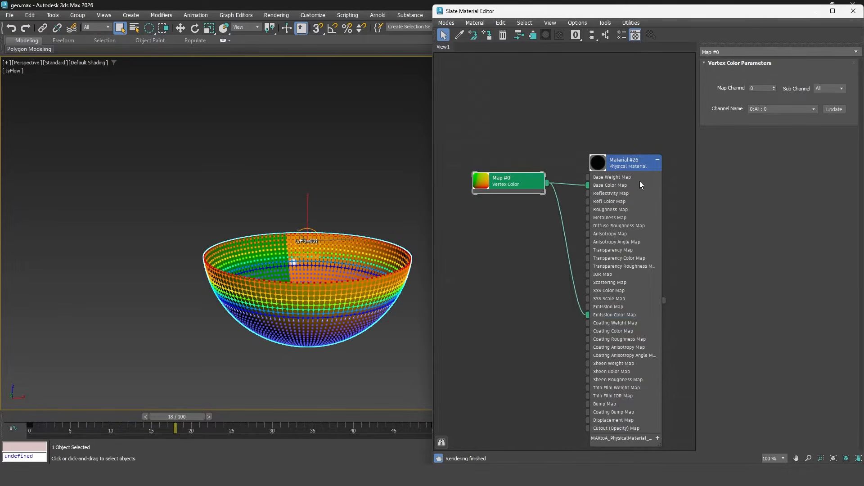
{"action": "left_click", "coordinate": [636, 166]}
{"action": "left_click", "coordinate": [812, 11]}
Render the sphere in Arnold RenderView, scrub to frame 23 to check the vertex color update, and stop the render.
{"action": "left_click", "coordinate": [377, 15]}
{"action": "left_click", "coordinate": [399, 29]}
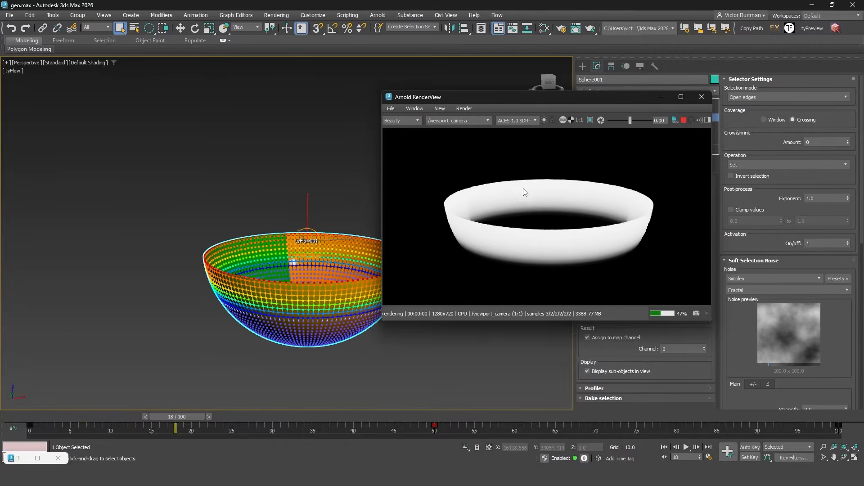
{"action": "left_click_drag", "start_coordinate": [180, 415], "coordinate": [211, 401]}
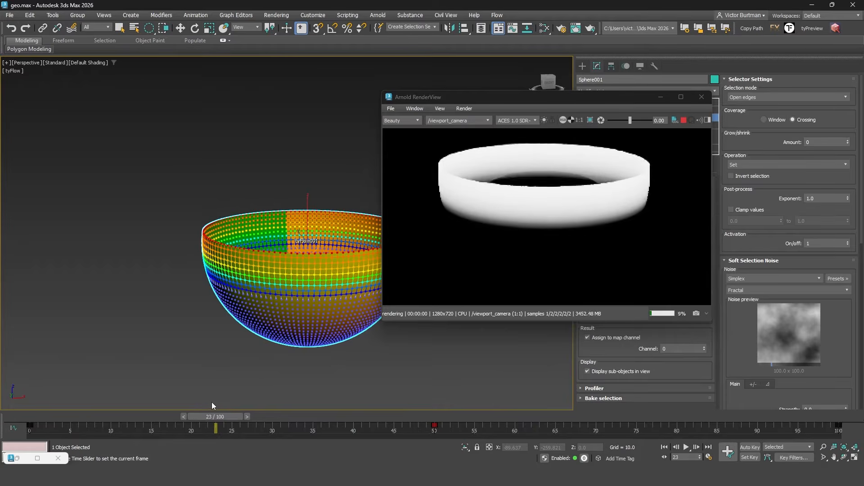
{"action": "left_click", "coordinate": [684, 120]}
Open Bake to Texture and add an Emissive map to the baking queue for the half sphere.
{"action": "left_click", "coordinate": [317, 79]}
{"action": "left_click", "coordinate": [279, 15]}
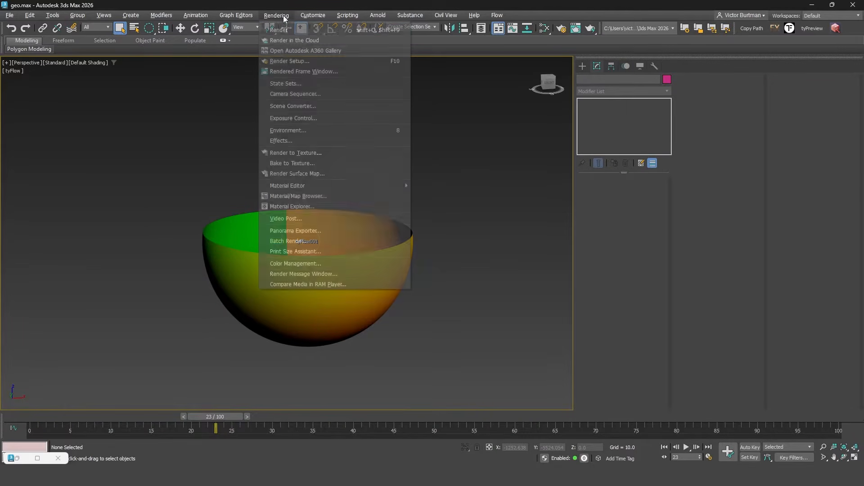
{"action": "left_click", "coordinate": [313, 163]}
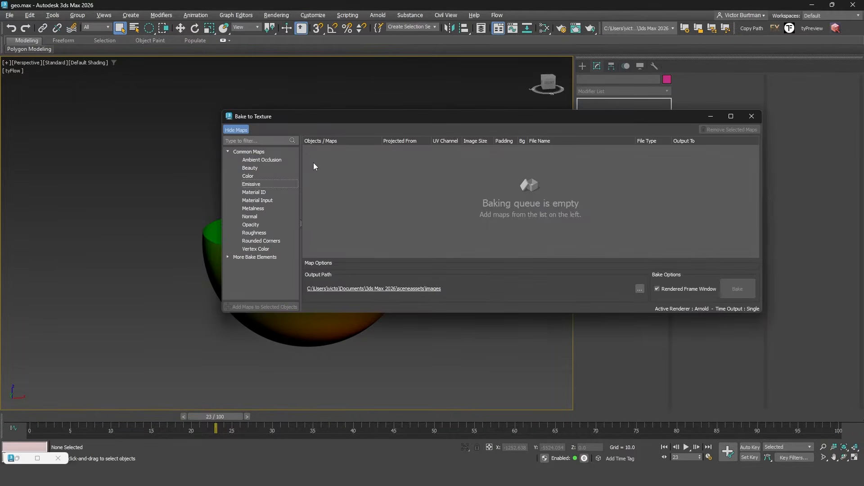
{"action": "left_click", "coordinate": [203, 241]}
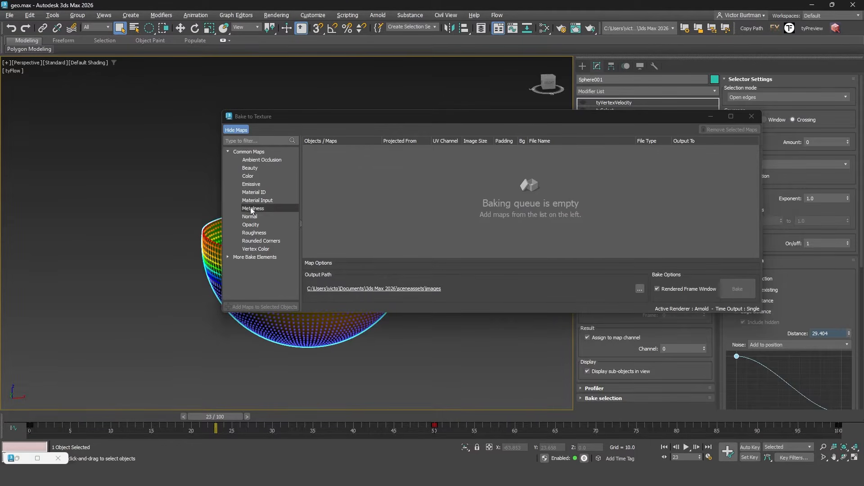
{"action": "left_click", "coordinate": [260, 184]}
{"action": "left_click", "coordinate": [268, 306]}
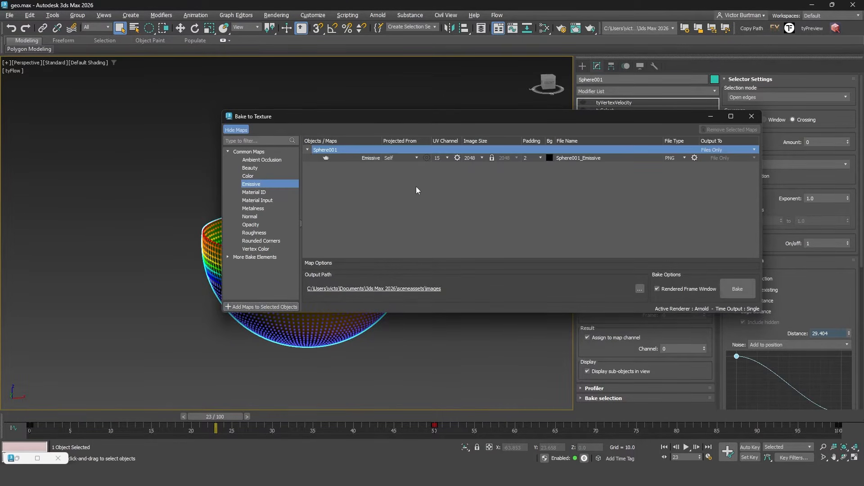
Set the Emissive map's UV channel to 1 and bake it to a PNG texture.
{"action": "left_click", "coordinate": [447, 158]}
{"action": "left_click", "coordinate": [441, 167]}
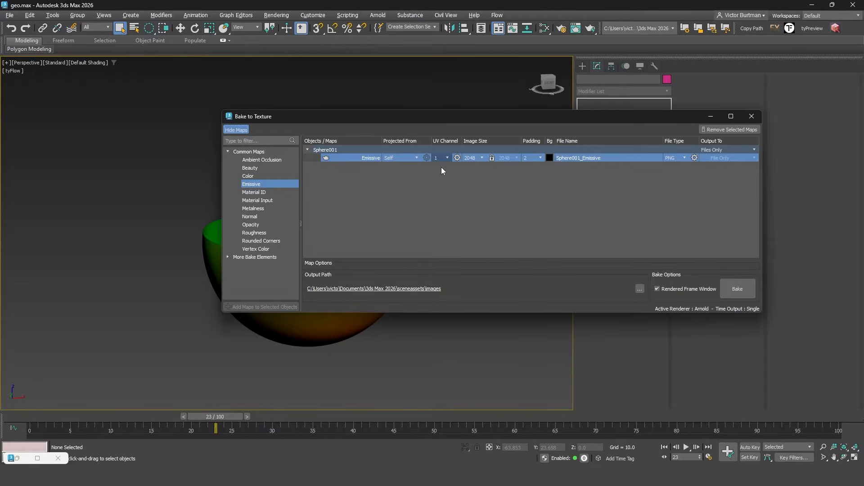
{"action": "left_click", "coordinate": [745, 287]}
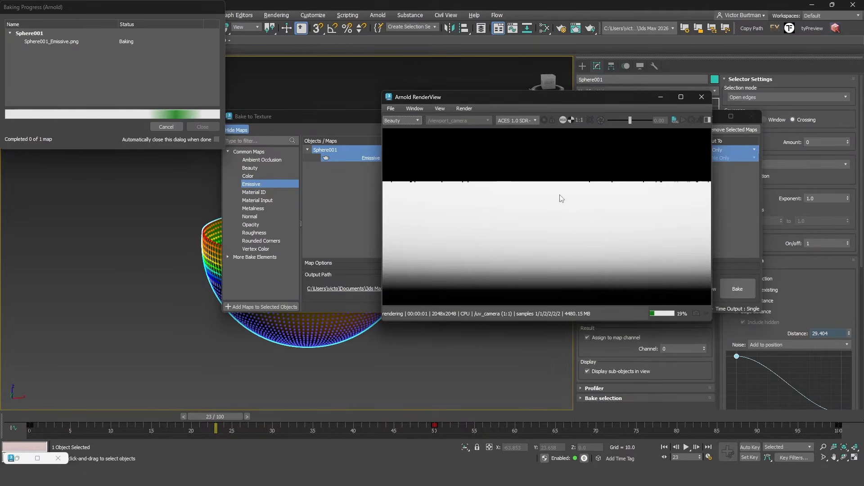
{"action": "scroll", "coordinate": [577, 194], "scroll_direction": "down", "scroll_amount": 5}
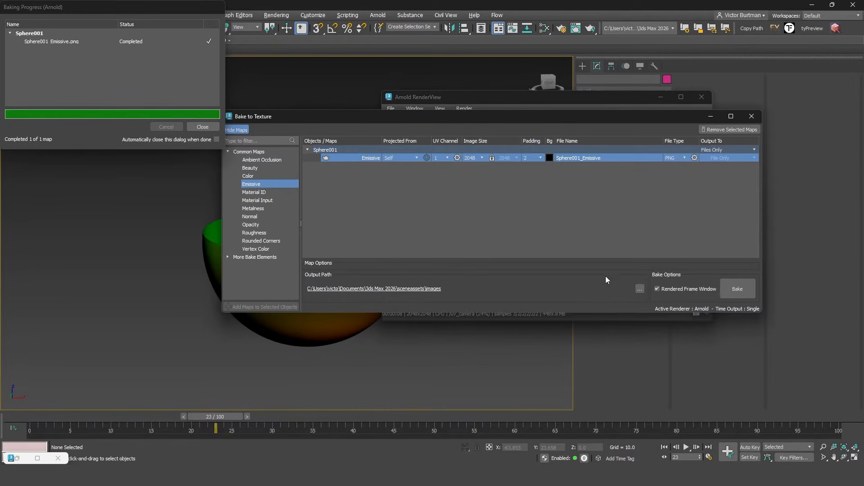
Open the bake output folder, examine the Sphere001_Emissive.png texture, and close the image and the folder.
{"action": "left_click", "coordinate": [438, 289]}
{"action": "left_click", "coordinate": [165, 100]}
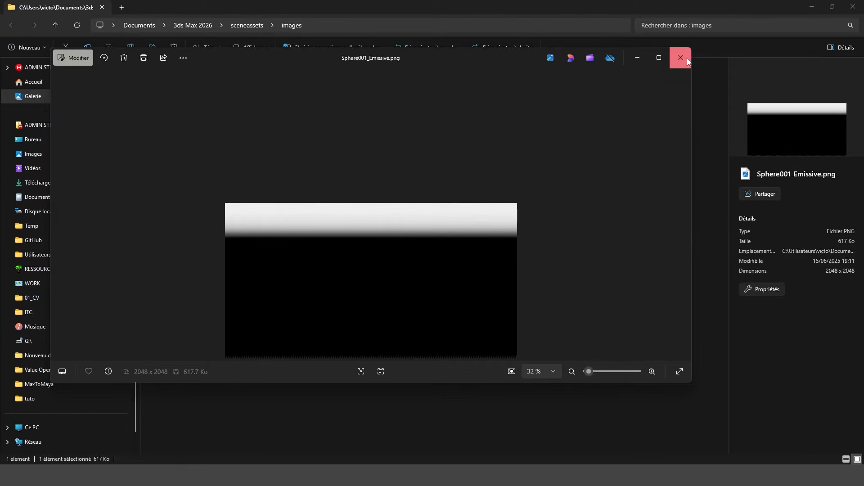
{"action": "left_click", "coordinate": [680, 58]}
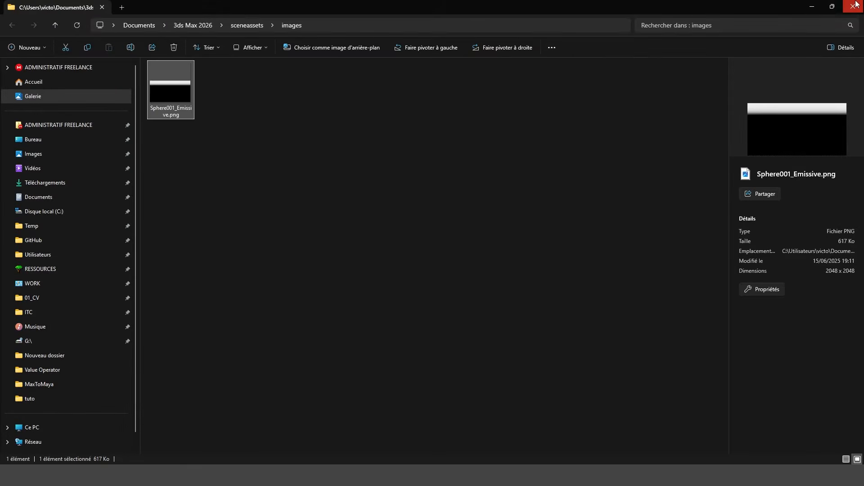
{"action": "left_click", "coordinate": [853, 7]}
Set the render time output to the frame range 0 to 50 in Render Setup and bake the Emissive map as a sequence.
{"action": "left_click", "coordinate": [566, 31]}
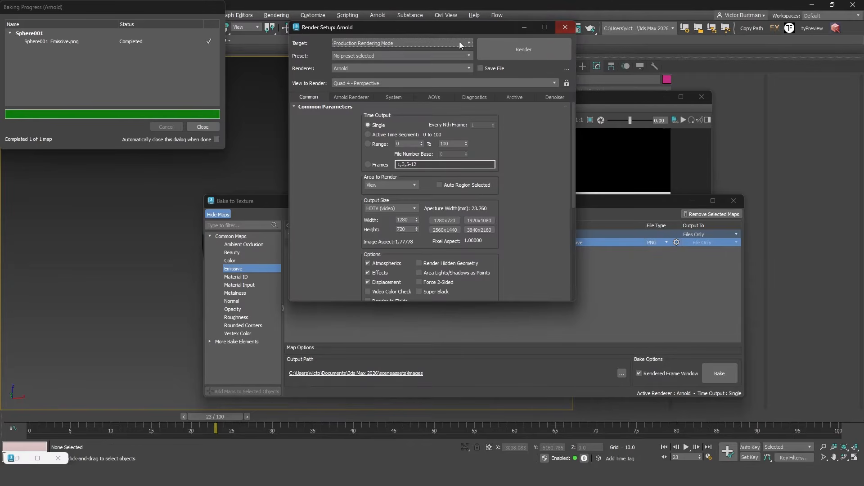
{"action": "left_click", "coordinate": [368, 144]}
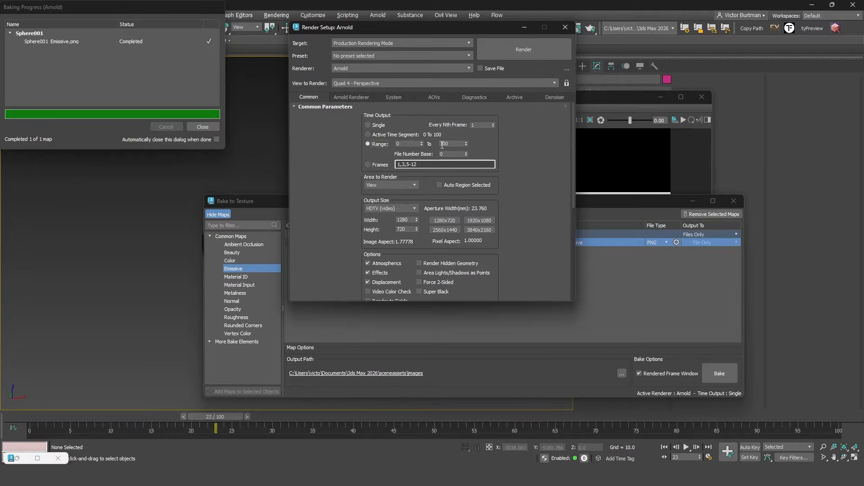
{"action": "type", "text": "50"}
{"action": "scroll", "coordinate": [368, 213], "scroll_direction": "down", "scroll_amount": 5}
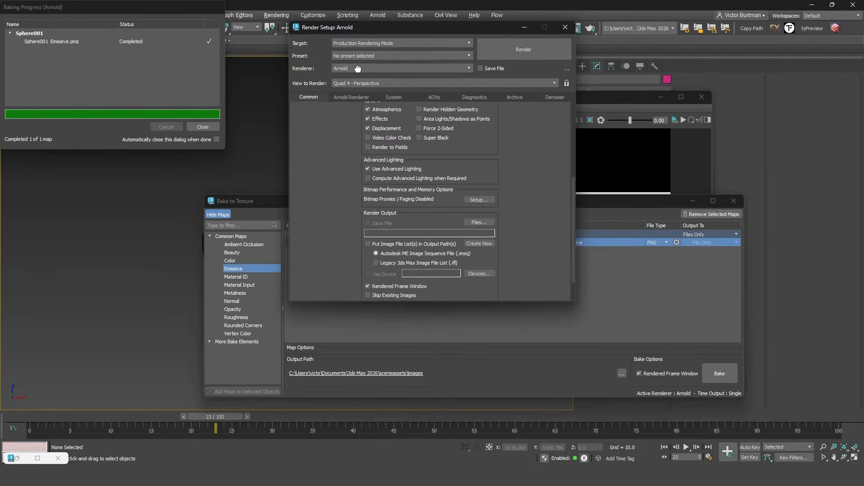
{"action": "left_click", "coordinate": [565, 27]}
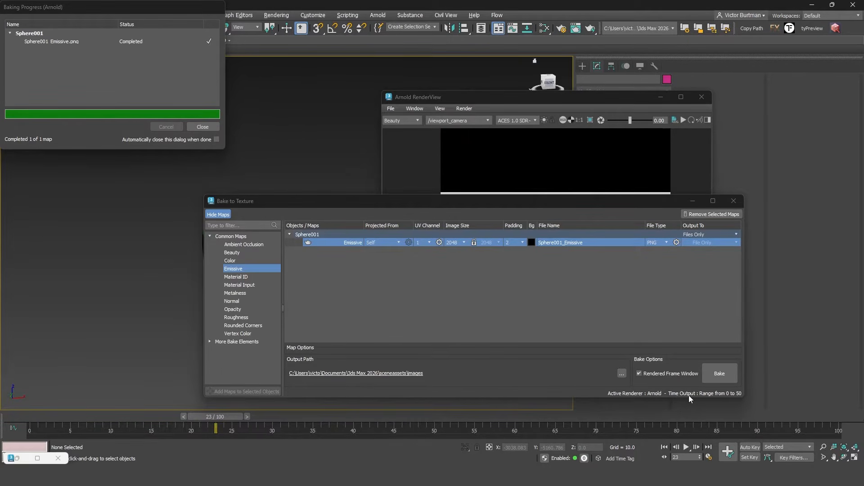
{"action": "left_click", "coordinate": [719, 373]}
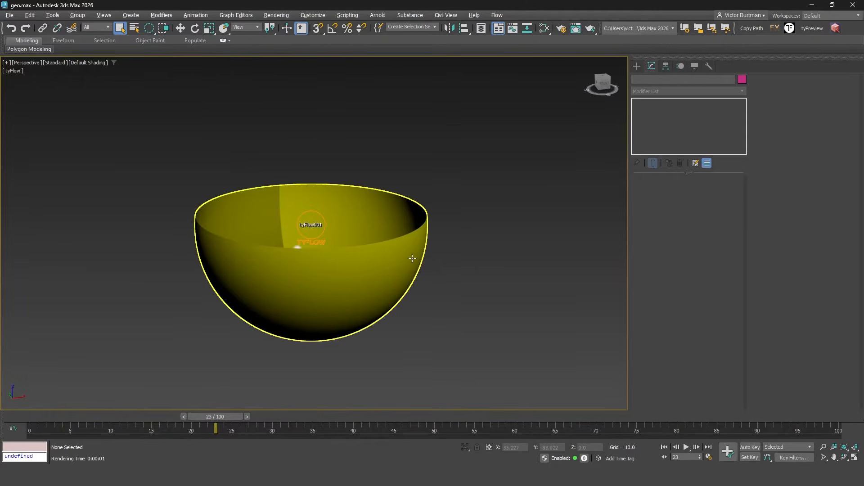
Select the half sphere and turn off Assign to map channel for its Open Edges tySelect modifier.
{"action": "left_click", "coordinate": [412, 259]}
{"action": "left_click", "coordinate": [642, 338]}
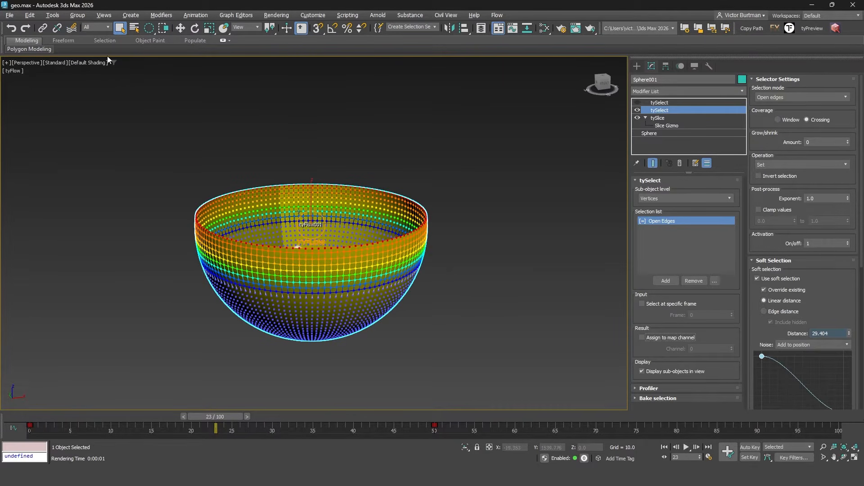
Export the selected bowl mesh to an Alembic file with an animation range of frames 0 to 50.
{"action": "left_click", "coordinate": [9, 15]}
{"action": "mouse_move", "coordinate": [56, 168]}
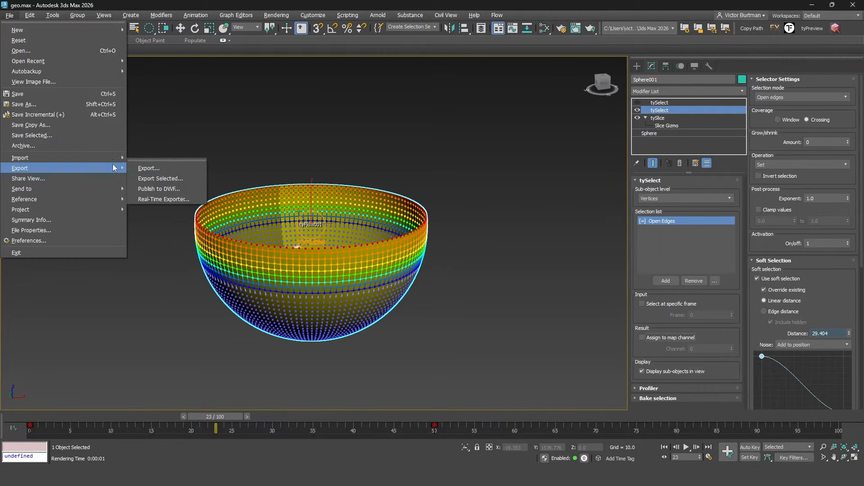
{"action": "left_click", "coordinate": [167, 176]}
{"action": "left_click", "coordinate": [76, 113]}
{"action": "double_click", "coordinate": [112, 282]}
{"action": "left_click", "coordinate": [500, 283]}
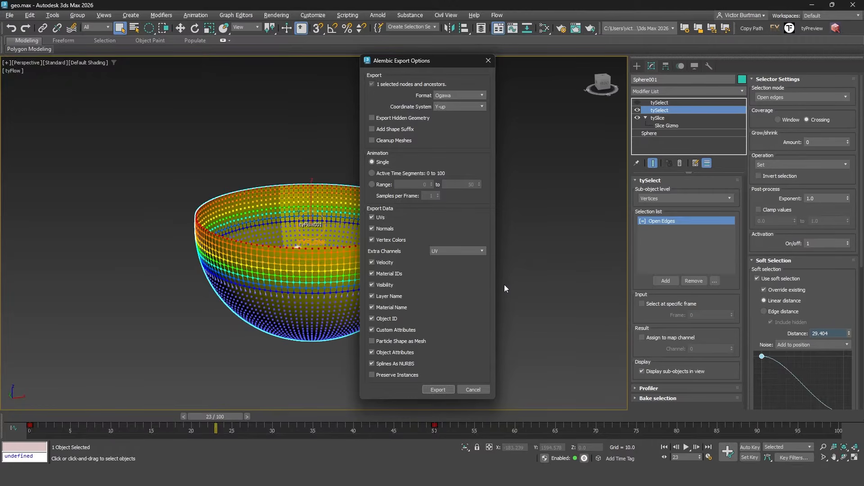
{"action": "left_click", "coordinate": [371, 184]}
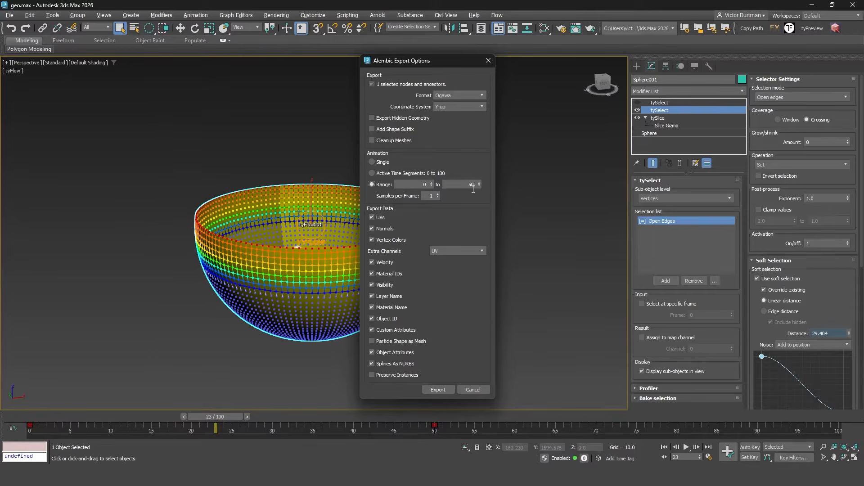
{"action": "left_click", "coordinate": [437, 389]}
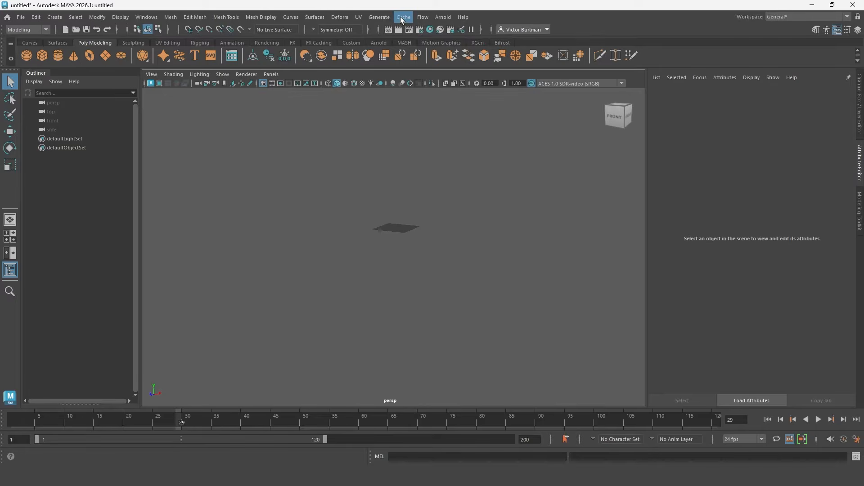
Switch to Maya and import the Alembic cache alembic7.abc into the scene root.
{"action": "left_click", "coordinate": [404, 17]}
{"action": "mouse_move", "coordinate": [466, 36]}
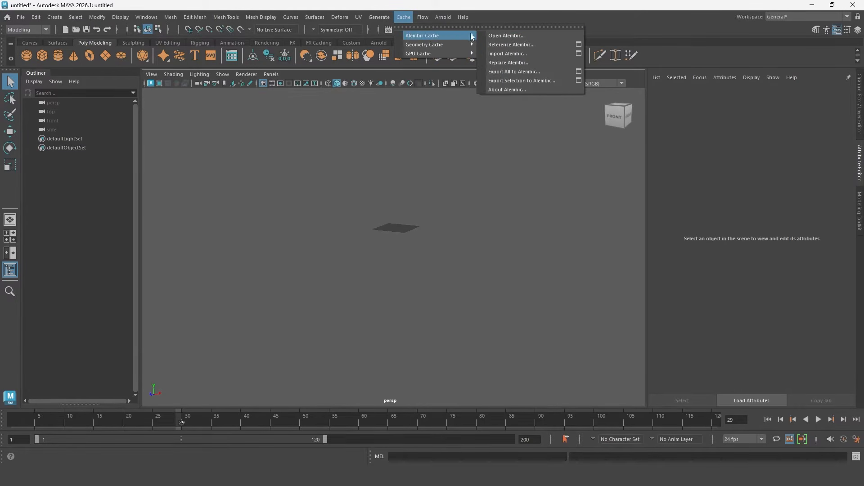
{"action": "left_click", "coordinate": [507, 54]}
{"action": "double_click", "coordinate": [180, 177]}
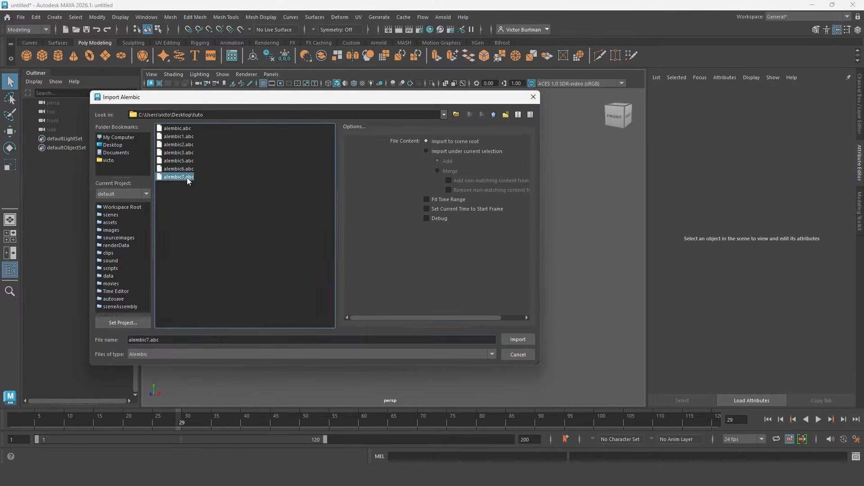
Select the imported sphere and check its color sets in the Color Set Editor.
{"action": "left_click", "coordinate": [333, 177]}
{"action": "left_click_drag", "start_coordinate": [334, 177], "coordinate": [352, 179], "text": "alt"}
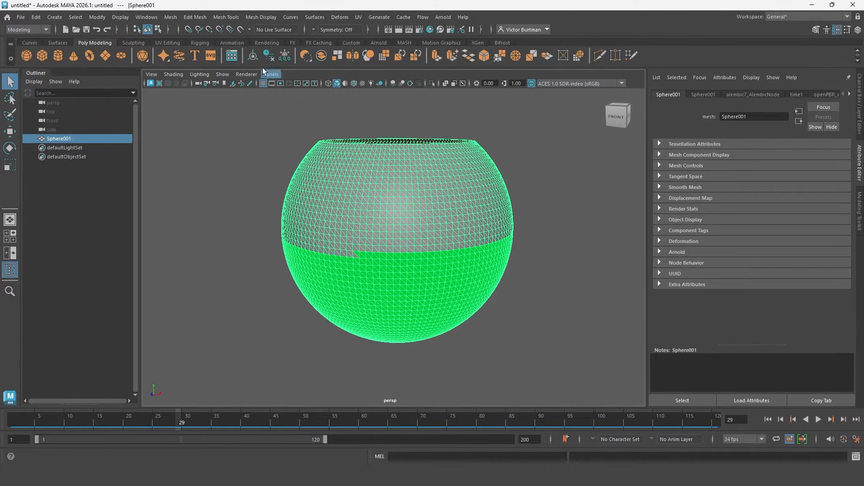
{"action": "left_click", "coordinate": [261, 17]}
{"action": "left_click", "coordinate": [290, 229]}
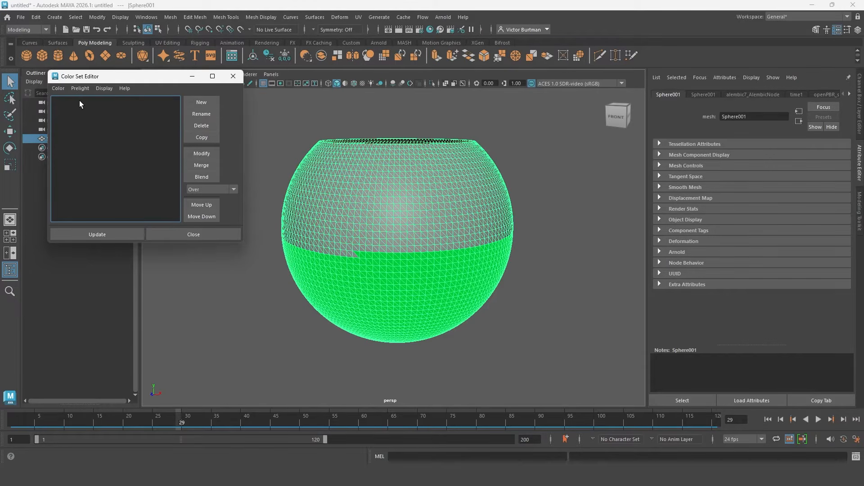
{"action": "left_click", "coordinate": [233, 76]}
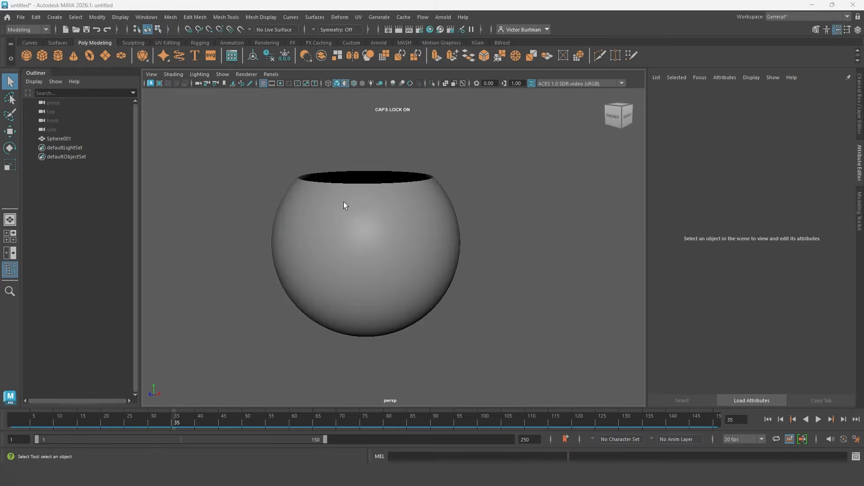
Create an aiStandardSurface material in Hypershade and assign it to the imported sphere.
{"action": "left_click", "coordinate": [387, 217]}
{"action": "left_click", "coordinate": [430, 31]}
{"action": "key", "text": "Tab"}
{"action": "type", "text": "AISTAN"}
{"action": "key", "text": "Down"}
{"action": "key", "text": "Down"}
{"action": "key", "text": "Return"}
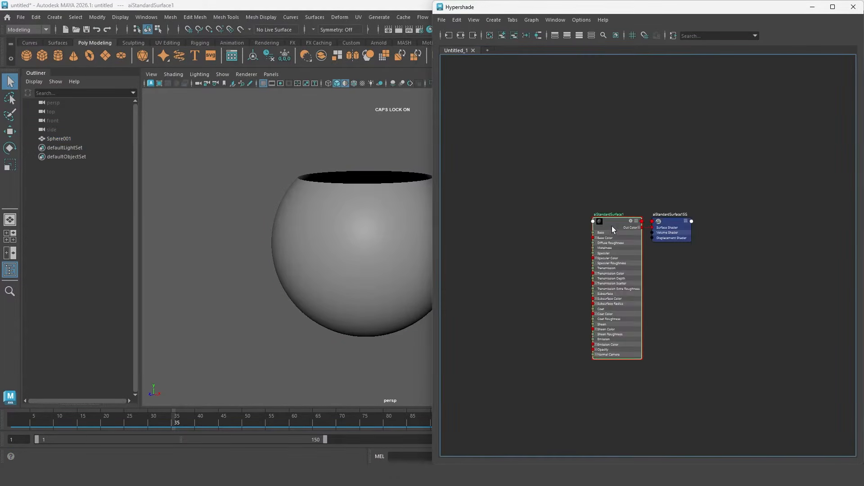
{"action": "right_click_drag", "start_coordinate": [617, 217], "coordinate": [618, 175]}
Add a File texture node in Hypershade and move it with its placement node clear of the aiStandardSurface node.
{"action": "middle_click_drag", "start_coordinate": [461, 243], "coordinate": [582, 188], "text": "alt"}
{"action": "left_click", "coordinate": [560, 189]}
{"action": "key", "text": "Tab"}
{"action": "type", "text": "file"}
{"action": "key", "text": "Down"}
{"action": "key", "text": "Down"}
{"action": "key", "text": "Return"}
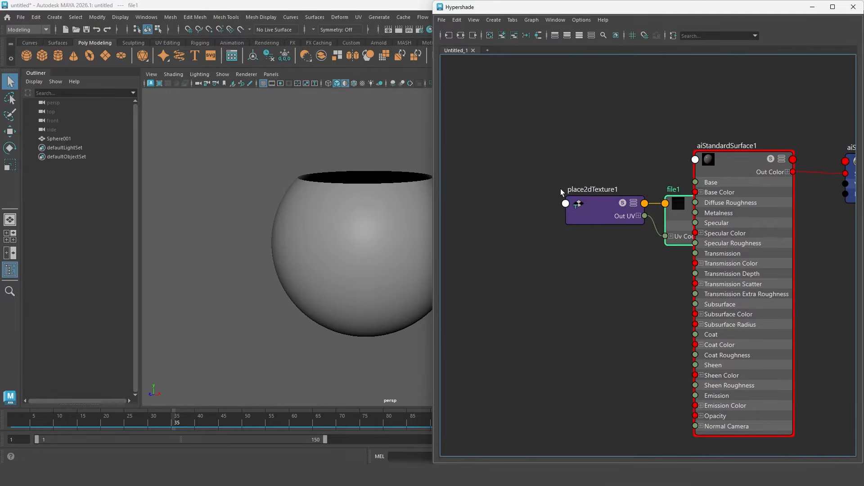
{"action": "left_click_drag", "start_coordinate": [578, 158], "coordinate": [681, 243]}
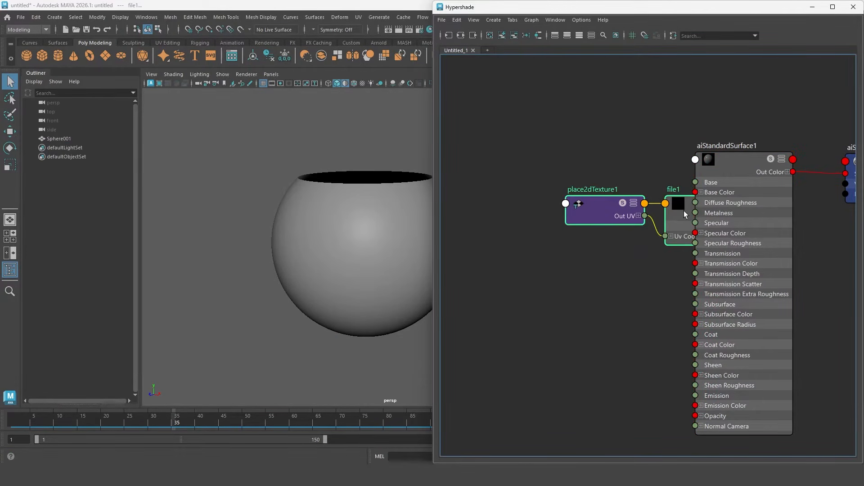
{"action": "left_click_drag", "start_coordinate": [684, 210], "coordinate": [613, 209]}
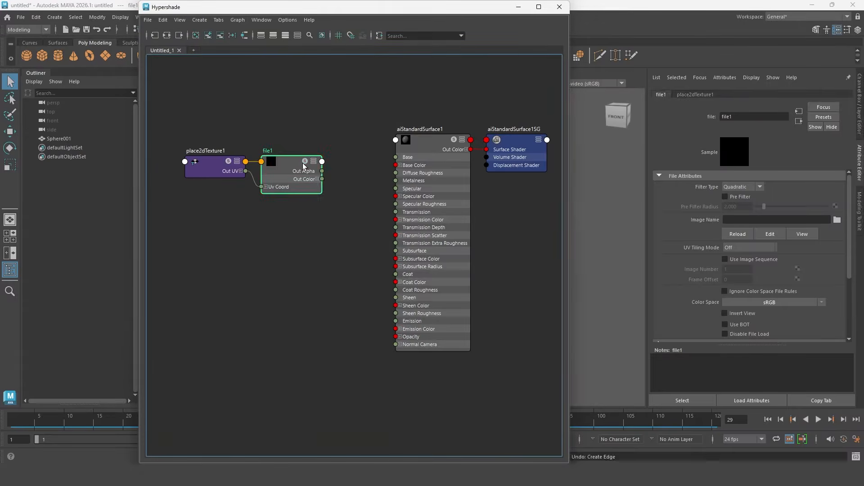
Load Sphere001_Emissive0000.png from the 3ds Max 2026 sceneassets\images folder into the file node and enable its image sequence.
{"action": "left_click", "coordinate": [838, 221]}
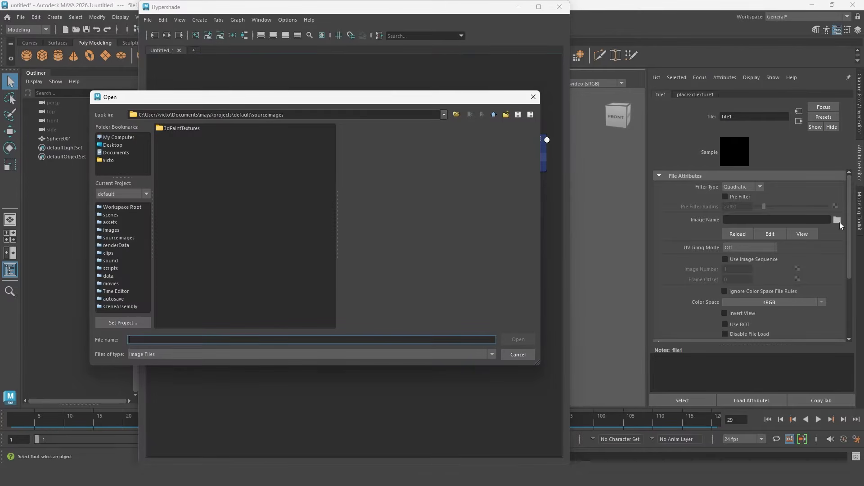
{"action": "type", "text": "C:\\Users\\victo\\Documents\\3ds Max 2026\\sceneassets\\images"}
{"action": "key", "text": "Return"}
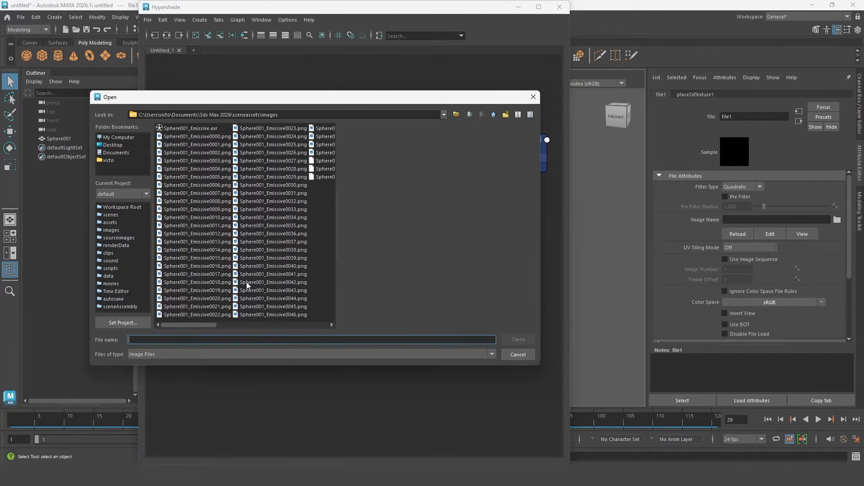
{"action": "left_click", "coordinate": [198, 136]}
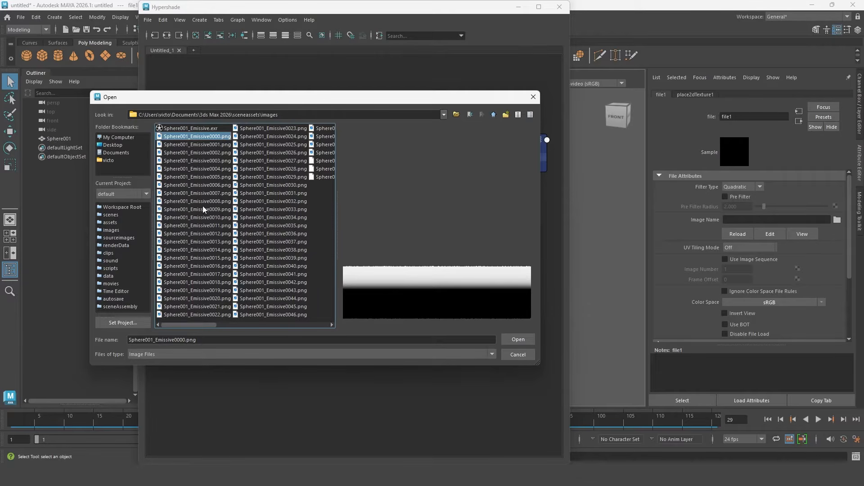
{"action": "left_click", "coordinate": [515, 340]}
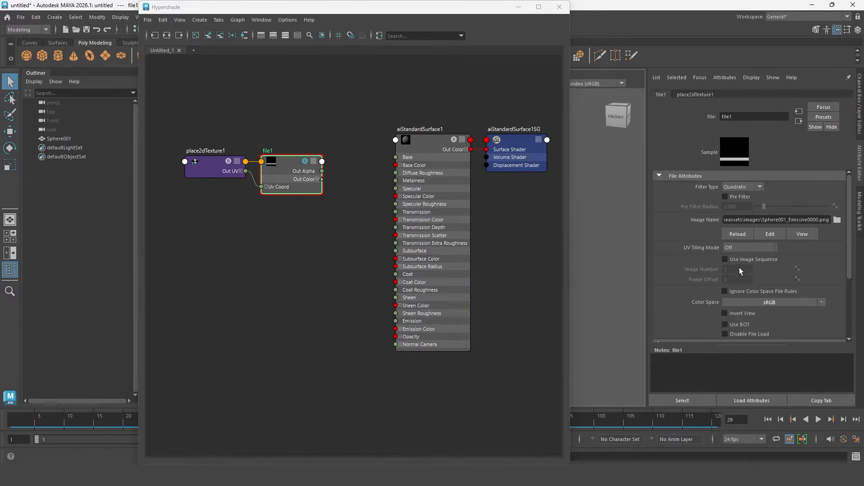
{"action": "left_click", "coordinate": [731, 260]}
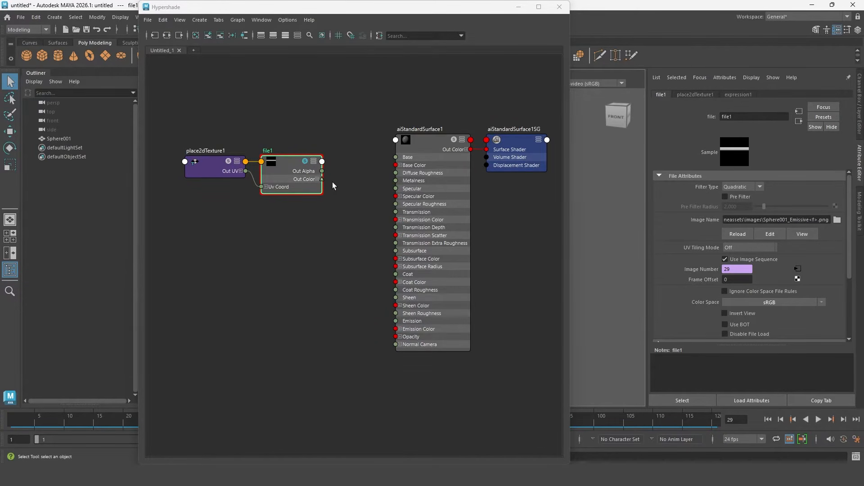
Connect the file node's Out Color to the material's Base Color and display textures on the sphere in the viewport.
{"action": "left_click", "coordinate": [317, 179]}
{"action": "left_click_drag", "start_coordinate": [334, 180], "coordinate": [396, 166]}
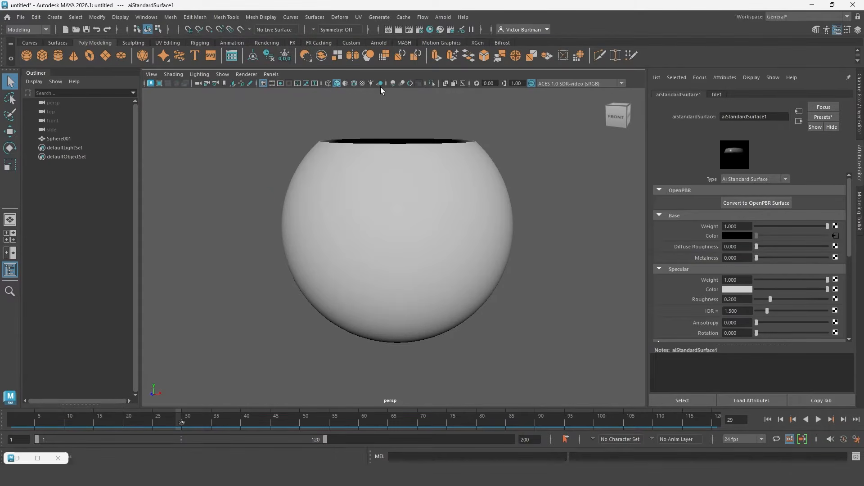
{"action": "left_click", "coordinate": [362, 84]}
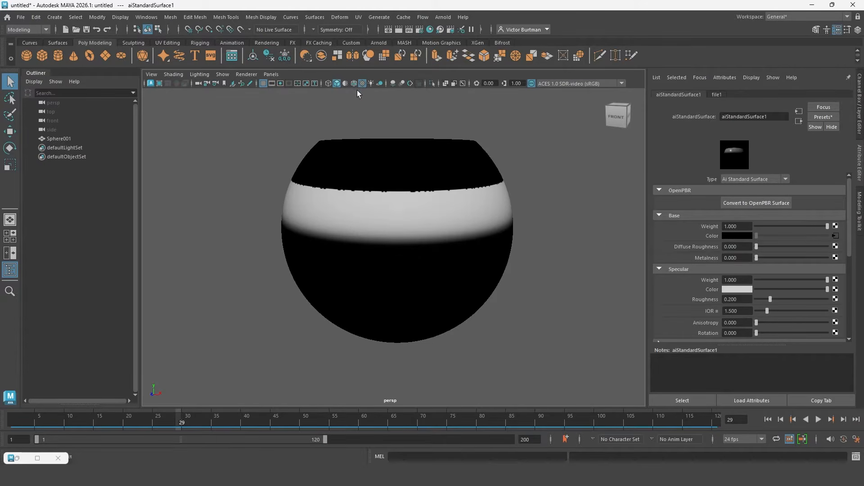
{"action": "left_click_drag", "start_coordinate": [189, 413], "coordinate": [196, 385]}
{"action": "left_click", "coordinate": [281, 215]}
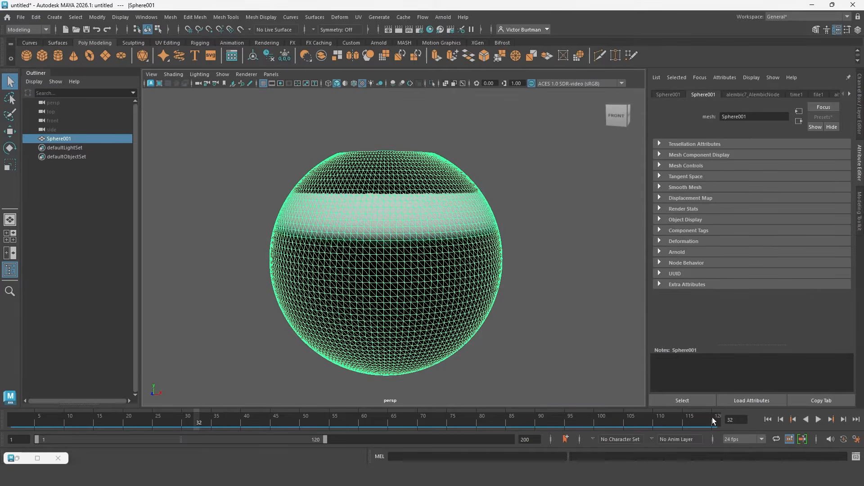
Set the scene frame rate to 30 fps and scrub the timeline to compare the texture with the mesh animation.
{"action": "left_click", "coordinate": [737, 437]}
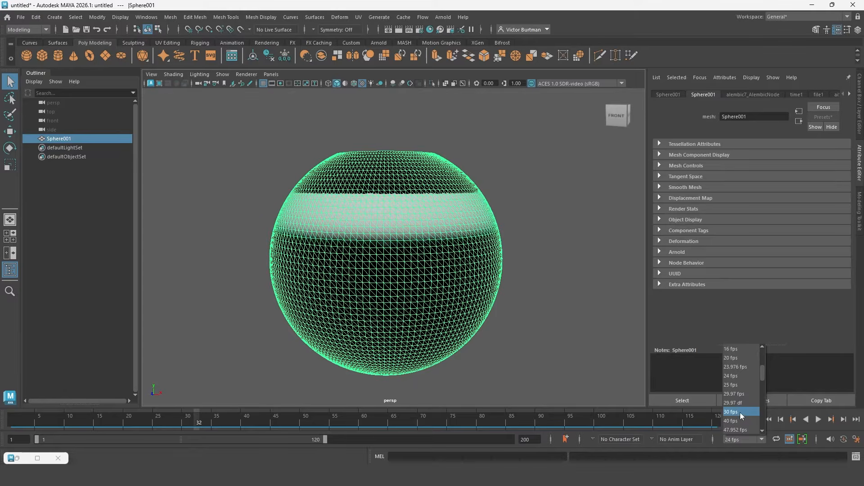
{"action": "left_click", "coordinate": [739, 412]}
{"action": "left_click_drag", "start_coordinate": [446, 202], "coordinate": [446, 217], "text": "alt"}
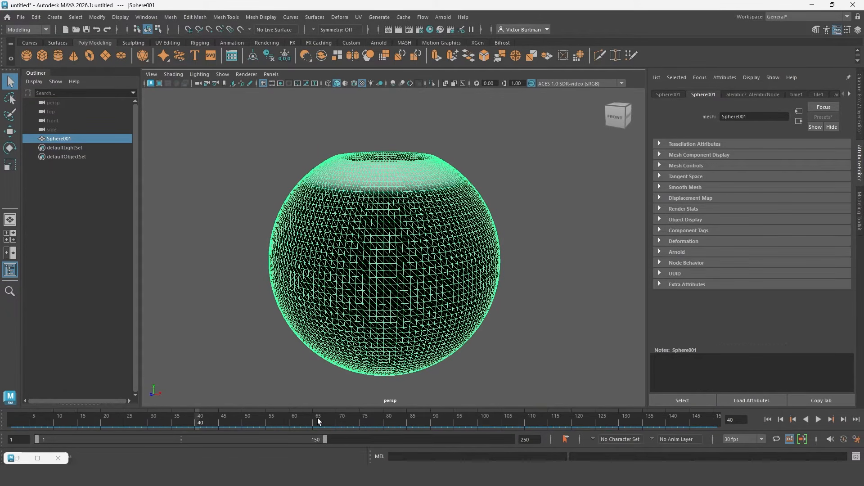
{"action": "left_click_drag", "start_coordinate": [183, 422], "coordinate": [128, 401]}
{"action": "left_click", "coordinate": [225, 349]}
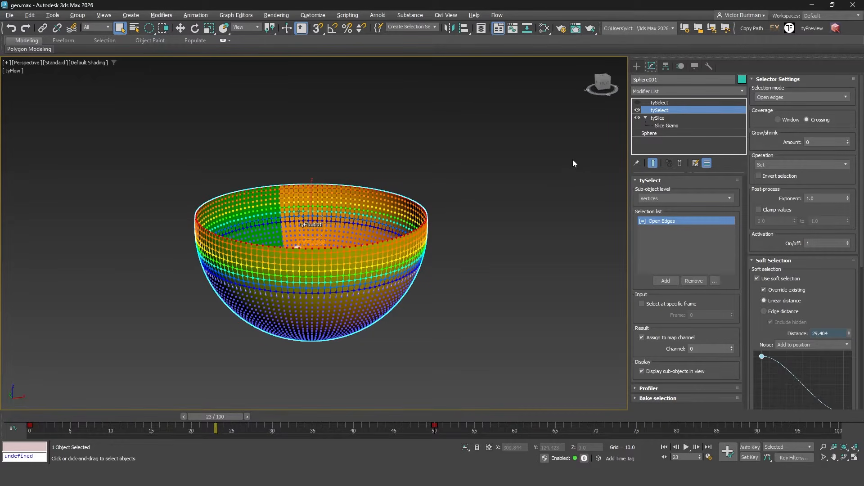
Back in 3ds Max, enable the Random tySelect modifier and add another tySelect modifier above it.
{"action": "left_click", "coordinate": [658, 103]}
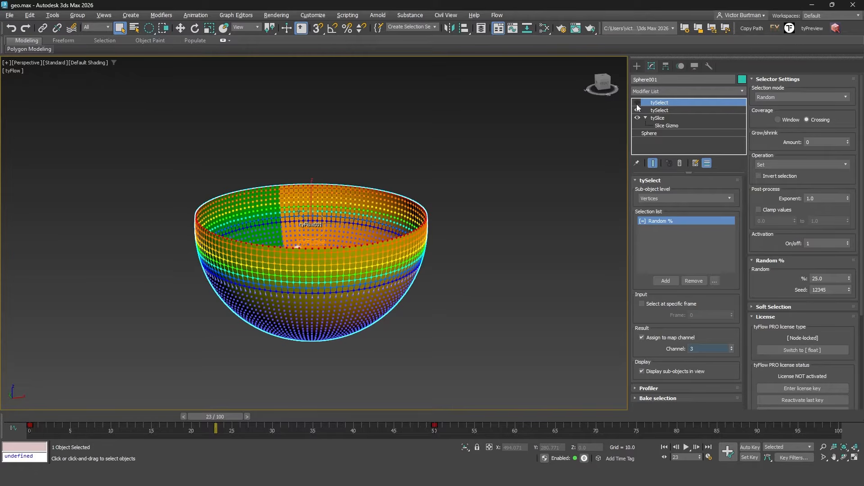
{"action": "left_click", "coordinate": [637, 103]}
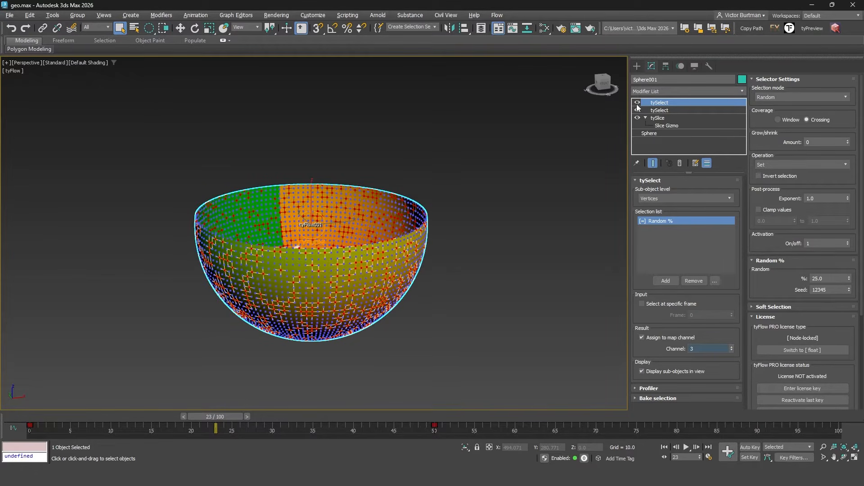
{"action": "left_click", "coordinate": [663, 91]}
{"action": "type", "text": "tys"}
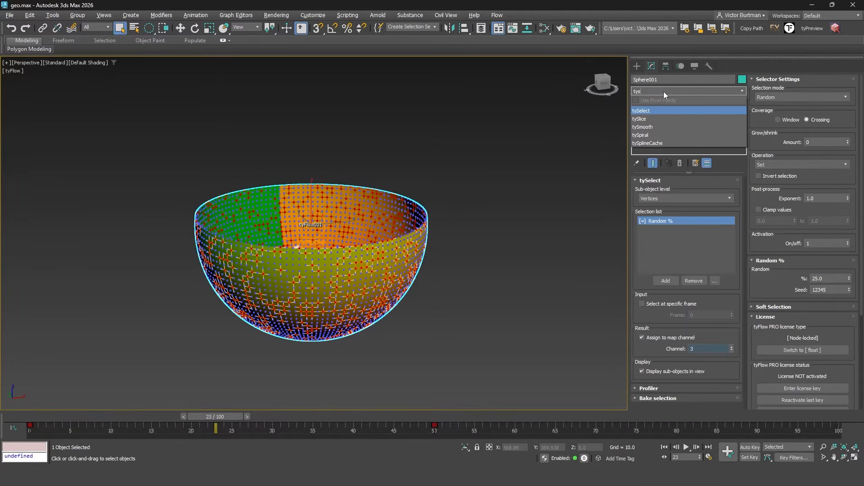
{"action": "left_click", "coordinate": [660, 110]}
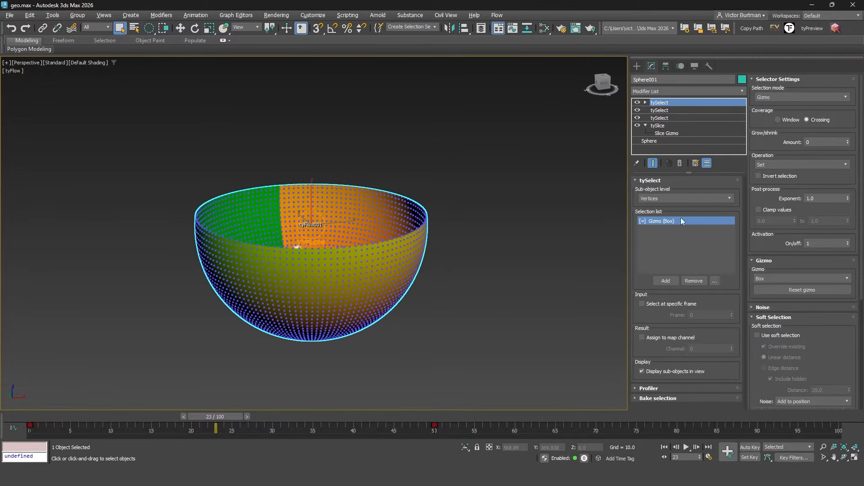
Assign the new tySelect result to map channel 5 and set its selection mode to Element size.
{"action": "left_click", "coordinate": [670, 338]}
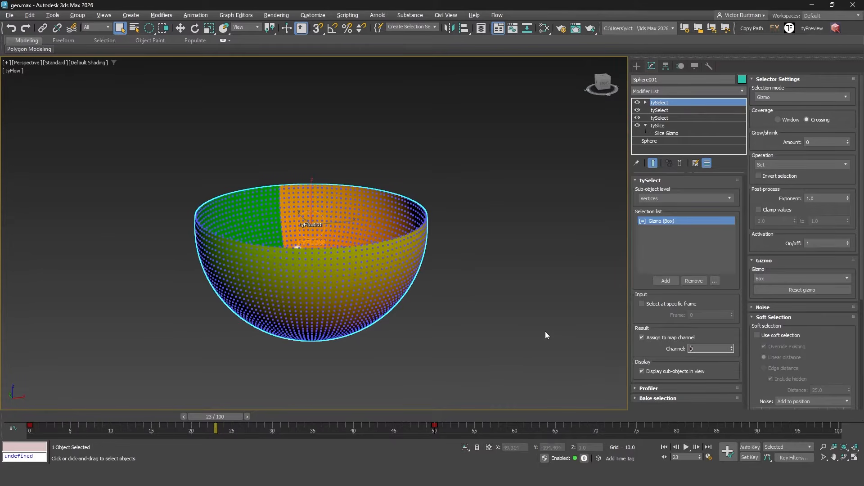
{"action": "type", "text": "5"}
{"action": "key", "text": "Return"}
{"action": "left_click", "coordinate": [791, 95]}
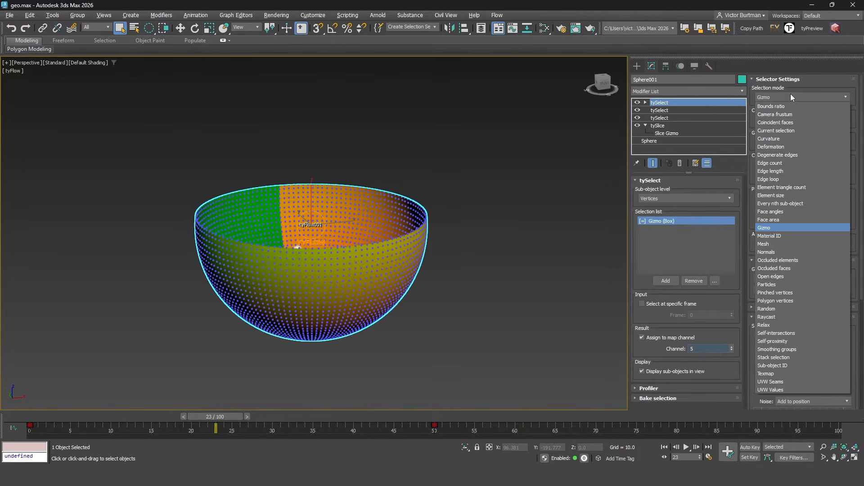
{"action": "left_click", "coordinate": [790, 138]}
{"action": "left_click", "coordinate": [788, 195]}
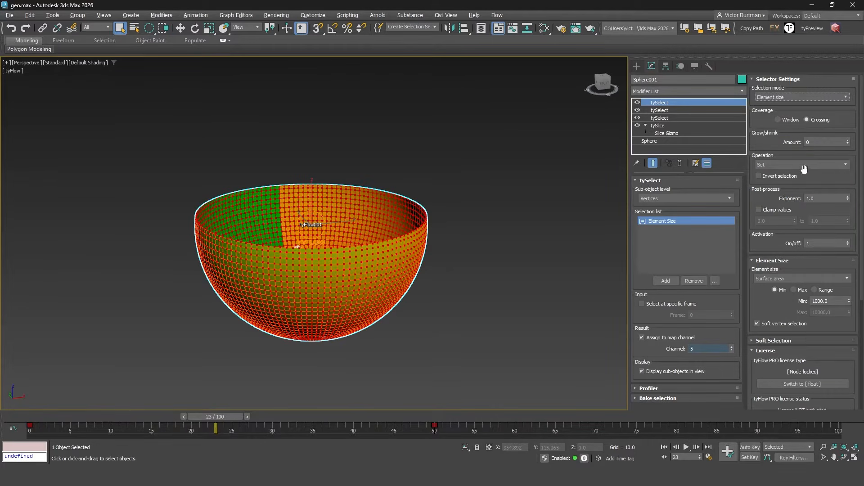
Limit the element size selection to a surface area range with minimum 10 and maximum 50.
{"action": "left_click", "coordinate": [819, 290]}
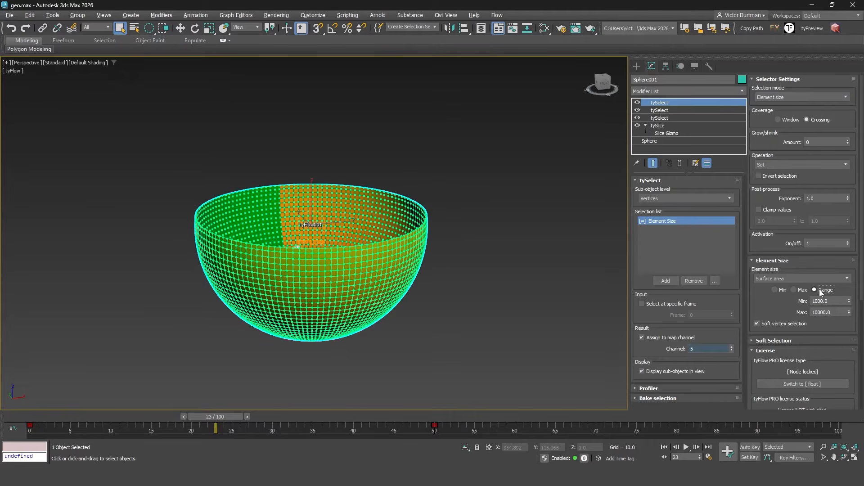
{"action": "right_click", "coordinate": [850, 305]}
{"action": "left_click_drag", "start_coordinate": [850, 314], "coordinate": [850, 310]}
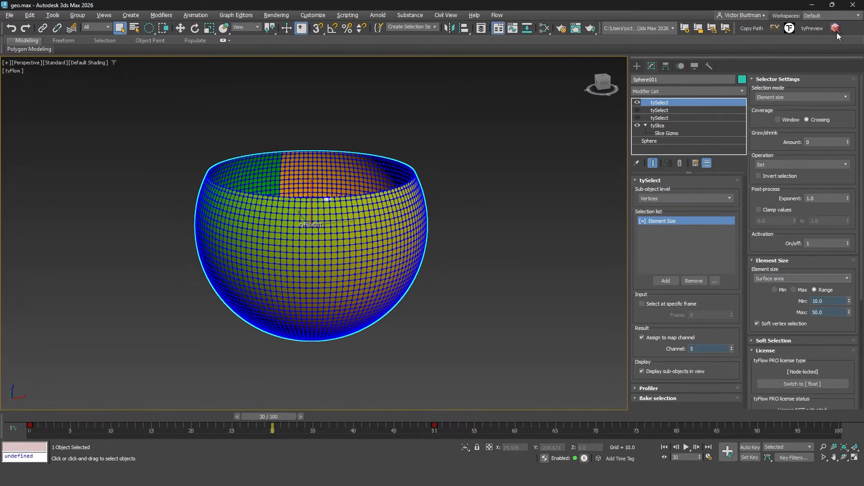
Analyze the bowl mesh with GeoInspector Pro and examine its accurate surface area.
{"action": "left_click", "coordinate": [836, 30]}
{"action": "left_click", "coordinate": [542, 316]}
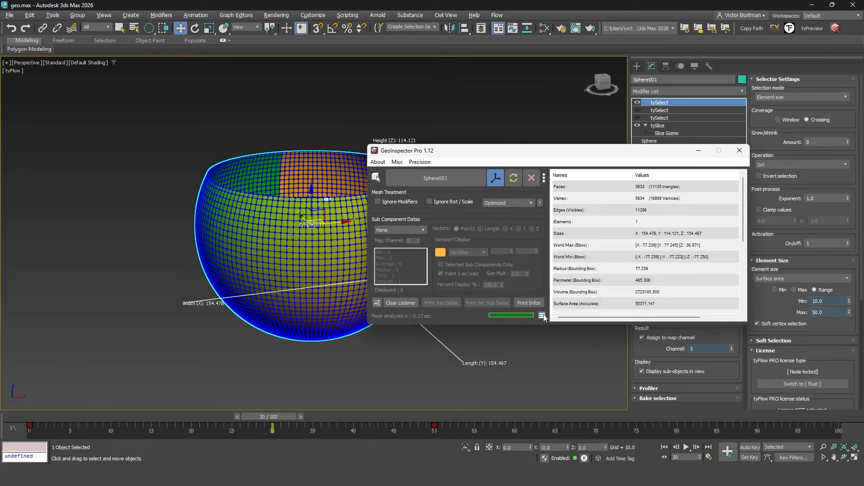
{"action": "left_click", "coordinate": [649, 305]}
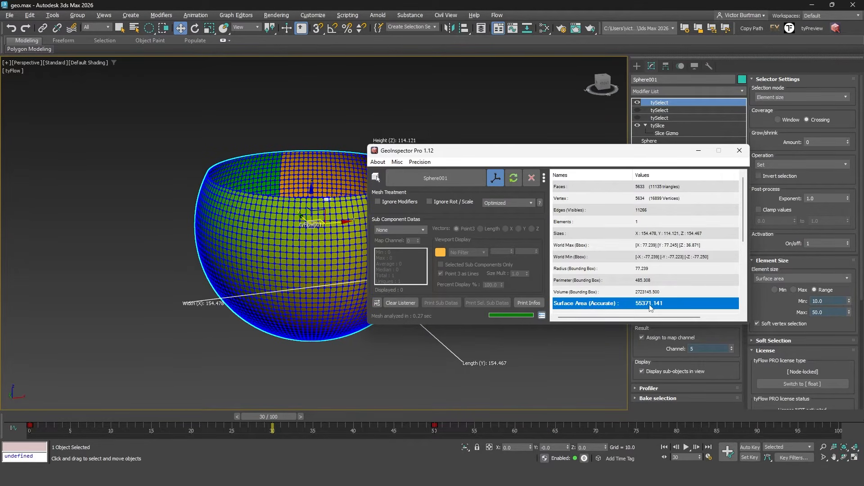
Analyze the sliced sphere in GeoInspector Pro as tyFlow Particles and compare its surface area at frames 0 and 50.
{"action": "left_click", "coordinate": [521, 204]}
{"action": "left_click", "coordinate": [504, 227]}
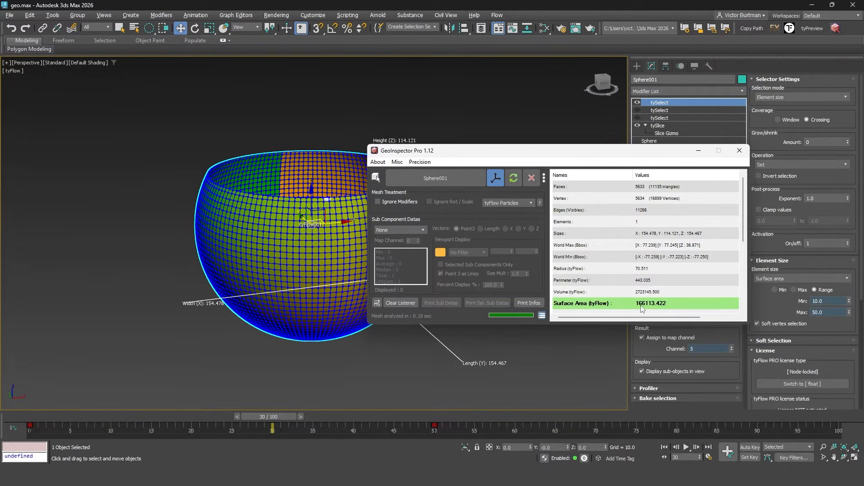
{"action": "left_click_drag", "start_coordinate": [285, 418], "coordinate": [10, 423]}
{"action": "left_click", "coordinate": [514, 181]}
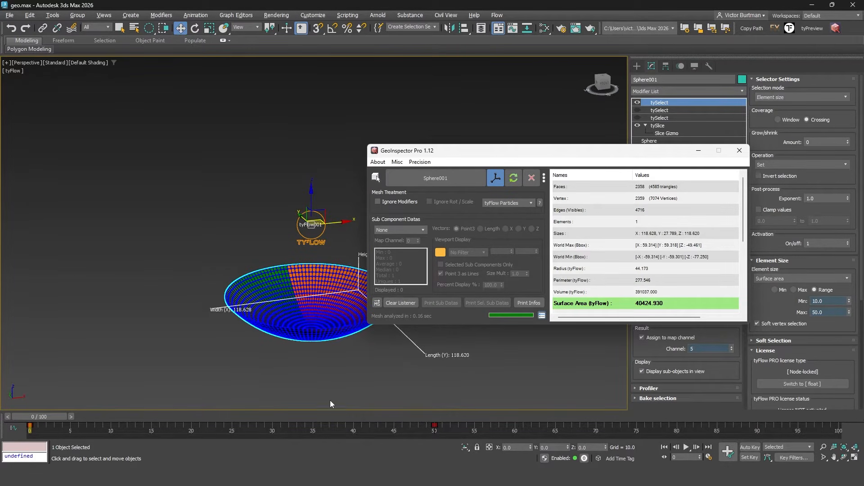
{"action": "left_click", "coordinate": [438, 418]}
{"action": "left_click", "coordinate": [519, 180]}
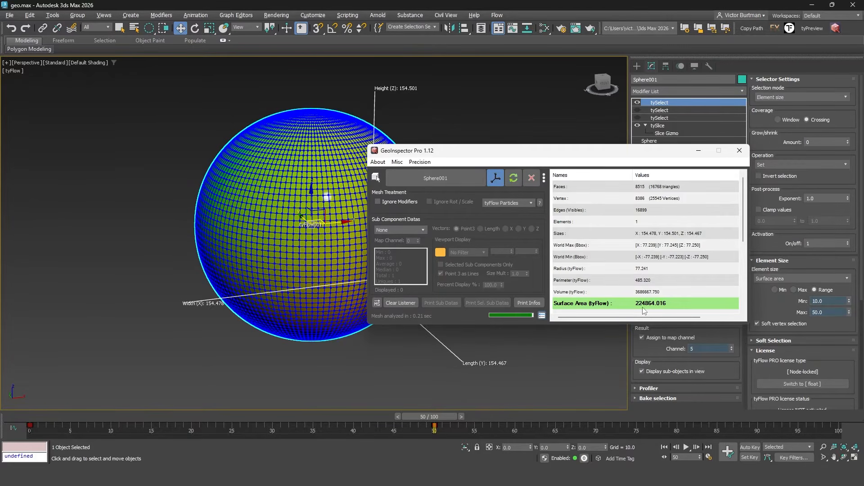
{"action": "left_click", "coordinate": [739, 150]}
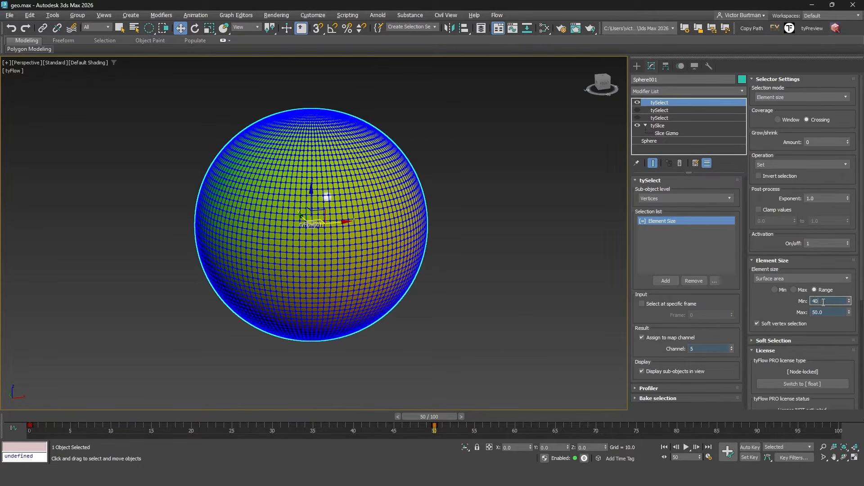
Set the element size surface area range to minimum 40000 and maximum 224000, and preview the selection along the timeline.
{"action": "key", "text": "Tab"}
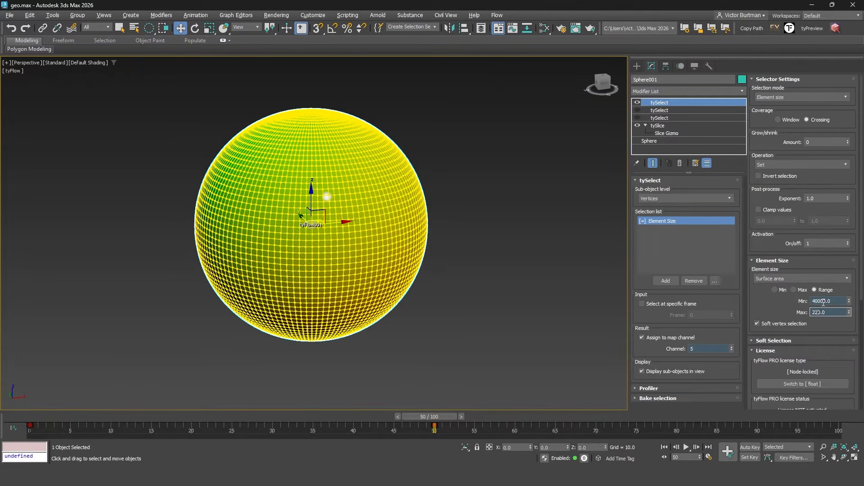
{"action": "type", "text": "0"}
{"action": "key", "text": "Return"}
{"action": "left_click_drag", "start_coordinate": [408, 417], "coordinate": [398, 374]}
{"action": "key", "text": "w"}
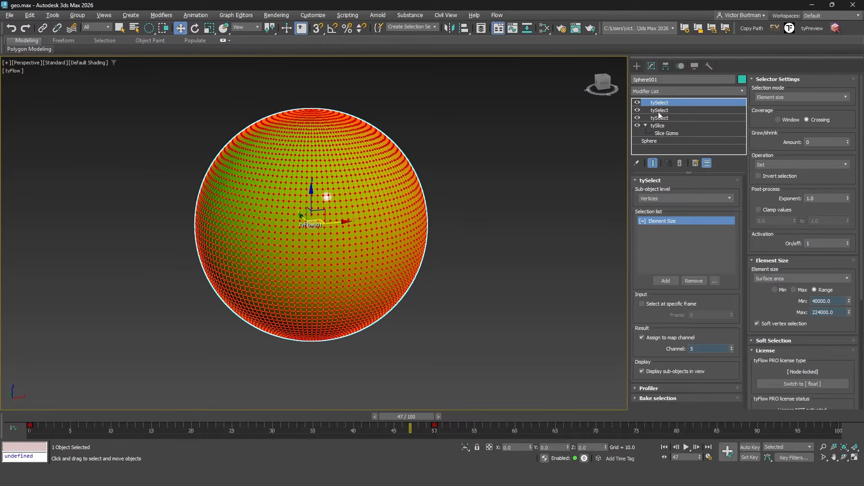
Check which map channel each of the three tySelect modifiers on the sphere writes its result to.
{"action": "left_click", "coordinate": [659, 111]}
{"action": "left_click", "coordinate": [664, 117]}
{"action": "left_click", "coordinate": [666, 110]}
{"action": "left_click", "coordinate": [667, 103]}
{"action": "left_click", "coordinate": [667, 118]}
{"action": "left_click", "coordinate": [705, 349]}
{"action": "left_click", "coordinate": [666, 111]}
{"action": "left_click", "coordinate": [692, 347]}
{"action": "left_click", "coordinate": [655, 102]}
{"action": "left_click", "coordinate": [703, 348]}
{"action": "left_click", "coordinate": [498, 204]}
In the Slate Material Editor, duplicate the Vertex Color map twice and set the copies to map channels 3 and 5.
{"action": "key", "text": "m"}
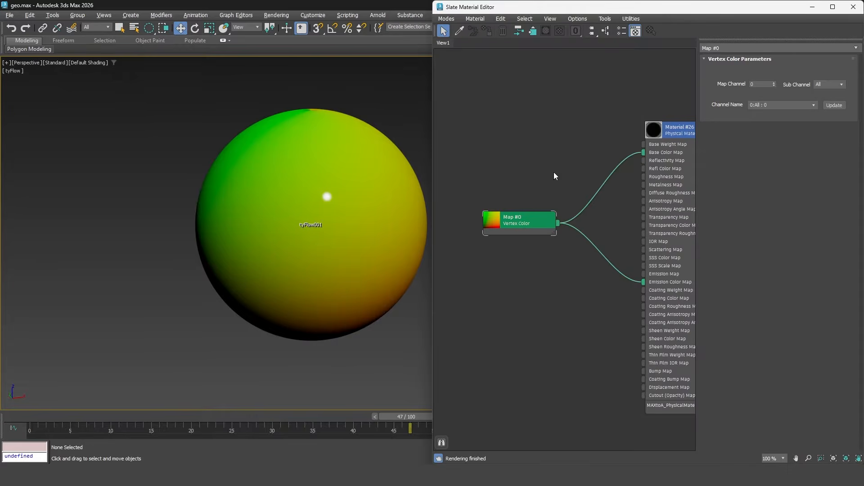
{"action": "left_click_drag", "start_coordinate": [520, 219], "coordinate": [521, 265], "text": "shift"}
{"action": "left_click", "coordinate": [765, 84]}
{"action": "type", "text": "3"}
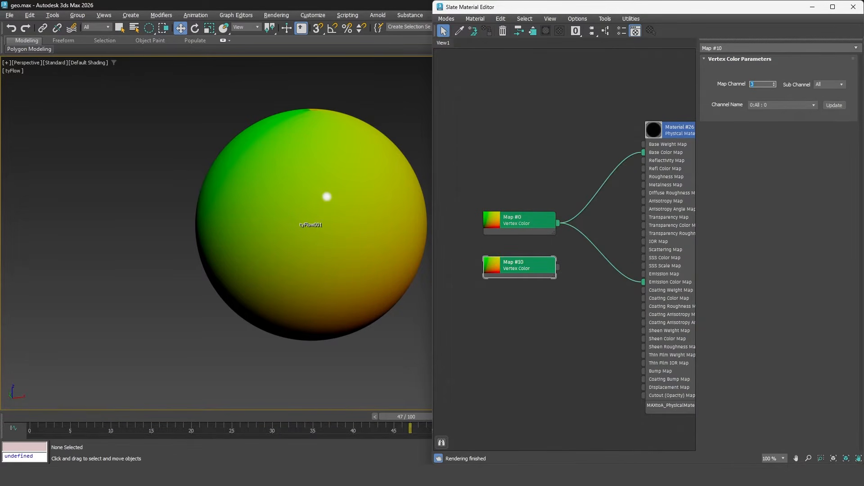
{"action": "left_click", "coordinate": [813, 104]}
{"action": "left_click", "coordinate": [761, 104]}
{"action": "left_click_drag", "start_coordinate": [523, 269], "coordinate": [523, 314], "text": "shift"}
{"action": "left_click", "coordinate": [764, 84]}
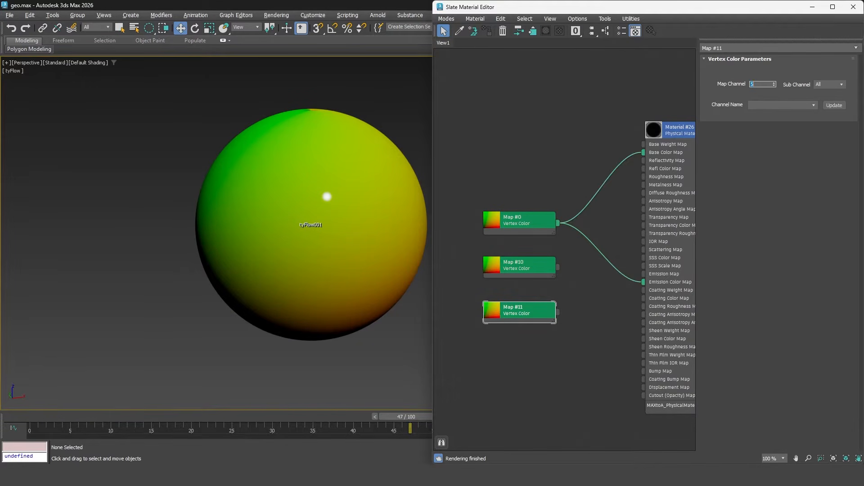
{"action": "left_click", "coordinate": [526, 220]}
{"action": "left_click", "coordinate": [520, 260]}
{"action": "left_click", "coordinate": [522, 315]}
{"action": "left_click_drag", "start_coordinate": [493, 176], "coordinate": [525, 311]}
Add a Components (vector) OSL map and connect the three Vertex Color maps to its X, Y and Z inputs.
{"action": "middle_click_drag", "start_coordinate": [513, 215], "coordinate": [510, 188]}
{"action": "right_click", "coordinate": [558, 143]}
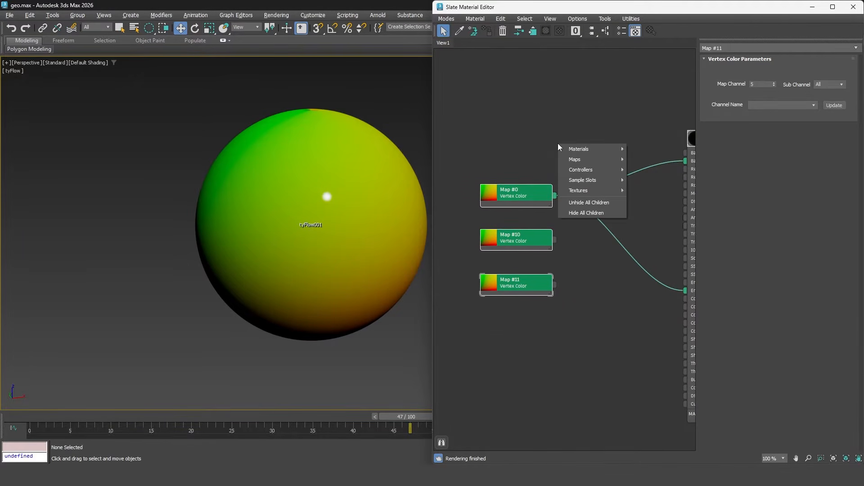
{"action": "mouse_move", "coordinate": [596, 190]}
{"action": "mouse_move", "coordinate": [668, 170]}
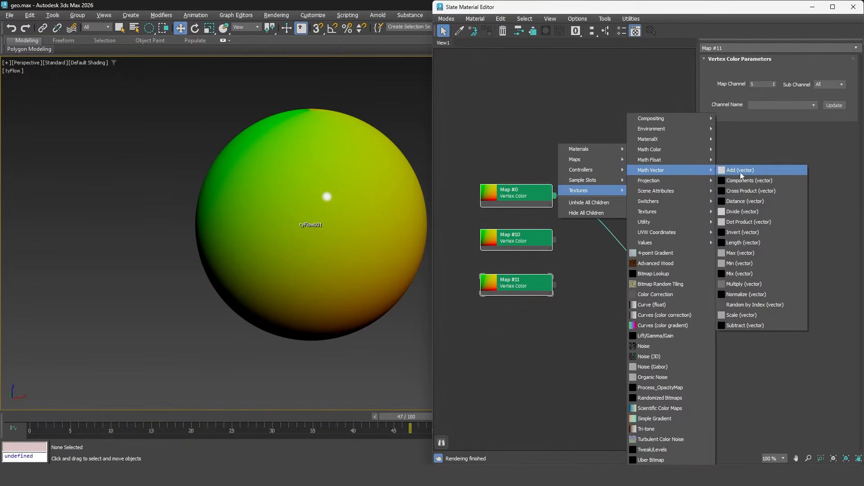
{"action": "left_click", "coordinate": [747, 181]}
{"action": "left_click_drag", "start_coordinate": [615, 112], "coordinate": [617, 89]}
{"action": "left_click_drag", "start_coordinate": [555, 195], "coordinate": [567, 107]}
{"action": "left_click_drag", "start_coordinate": [555, 240], "coordinate": [568, 115]}
{"action": "left_click_drag", "start_coordinate": [555, 285], "coordinate": [568, 123]}
Connect the Components map's Out (XYZ) output to the Physical Material's Base Color Map and Emission Color Map.
{"action": "left_click_drag", "start_coordinate": [618, 96], "coordinate": [626, 258]}
{"action": "middle_click_drag", "start_coordinate": [645, 207], "coordinate": [594, 204]}
{"action": "left_click_drag", "start_coordinate": [602, 291], "coordinate": [635, 158]}
{"action": "left_click_drag", "start_coordinate": [632, 284], "coordinate": [635, 287]}
{"action": "left_click_drag", "start_coordinate": [575, 246], "coordinate": [572, 189]}
{"action": "left_click_drag", "start_coordinate": [657, 132], "coordinate": [684, 144]}
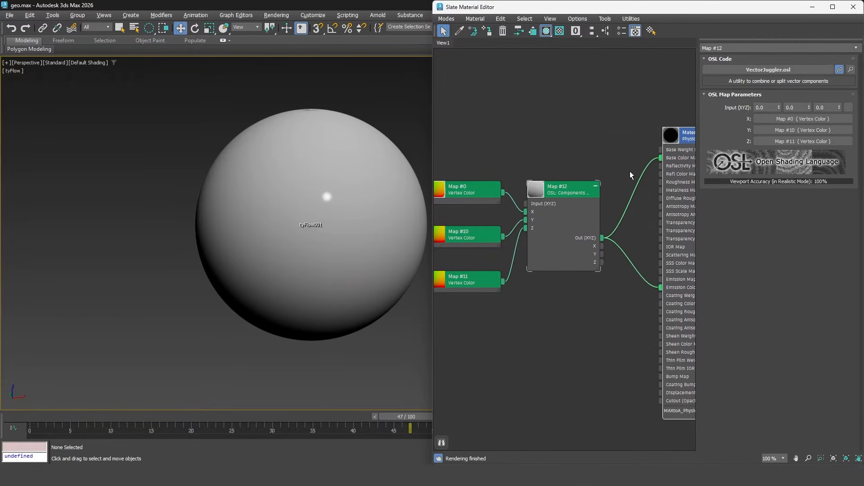
Bake the sphere's Emissive map to texture as EXR files in Full Float (32 bits/Channel) format.
{"action": "left_click", "coordinate": [277, 15]}
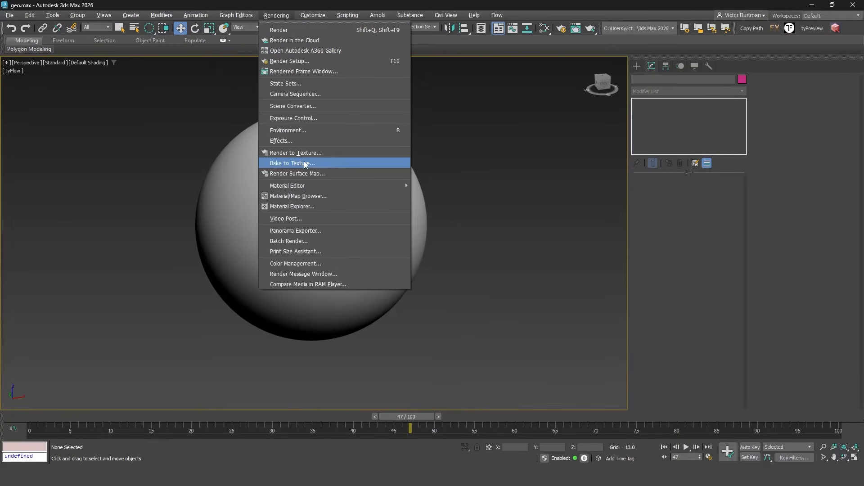
{"action": "left_click", "coordinate": [337, 163]}
{"action": "left_click", "coordinate": [588, 160]}
{"action": "left_click", "coordinate": [574, 226]}
{"action": "left_click", "coordinate": [598, 161]}
{"action": "left_click", "coordinate": [100, 42]}
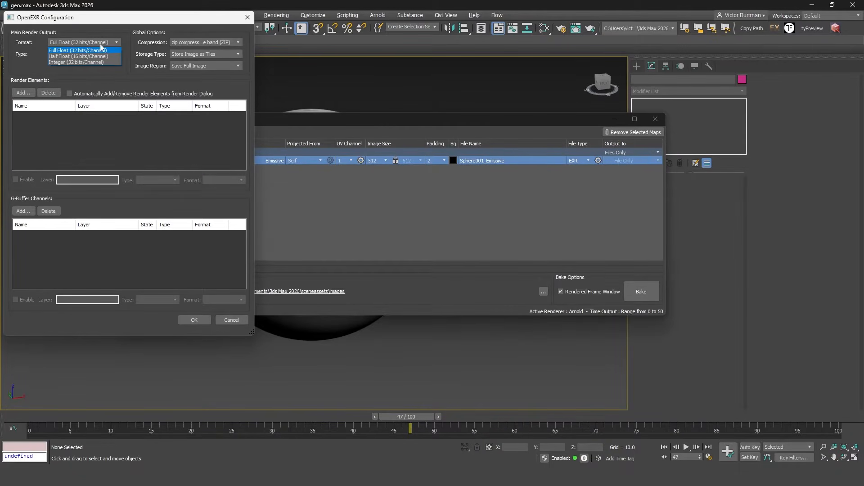
{"action": "left_click", "coordinate": [83, 51]}
{"action": "left_click", "coordinate": [194, 319]}
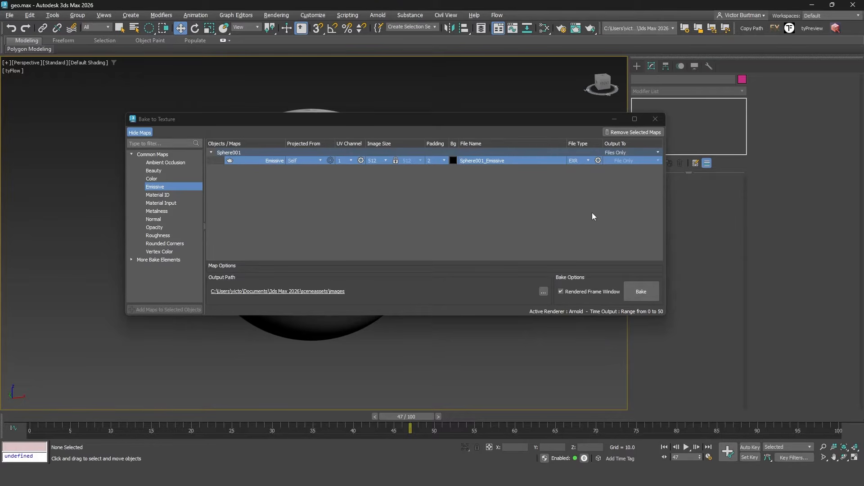
{"action": "left_click", "coordinate": [642, 288]}
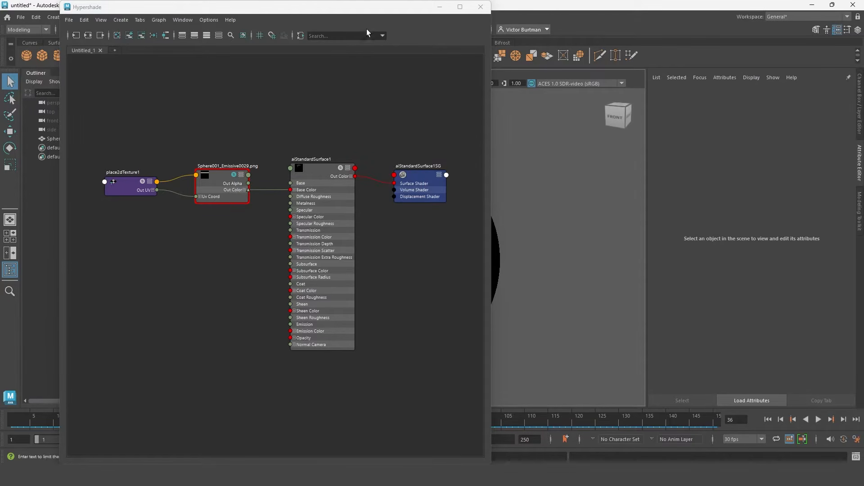
In Maya, load Sphere001_Emissive0000.exr into the sphere's emissive file texture and preview the sequence on the timeline.
{"action": "left_click_drag", "start_coordinate": [365, 8], "coordinate": [298, 12]}
{"action": "left_click", "coordinate": [147, 179]}
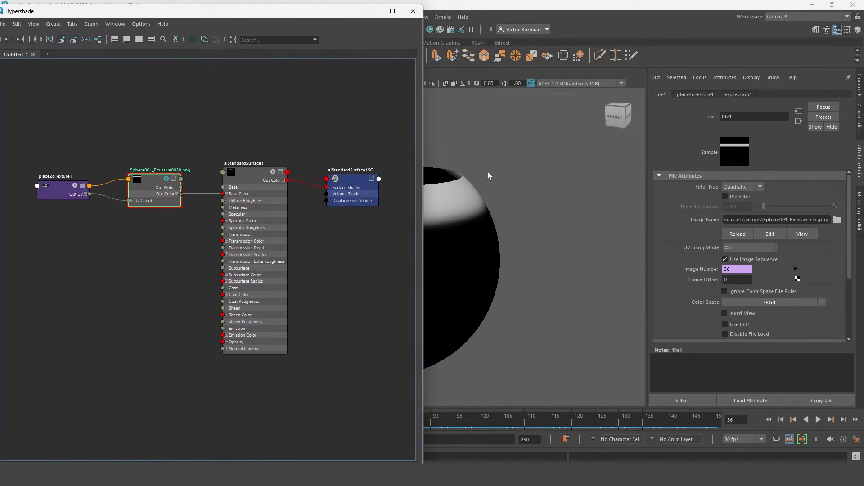
{"action": "left_click", "coordinate": [837, 220]}
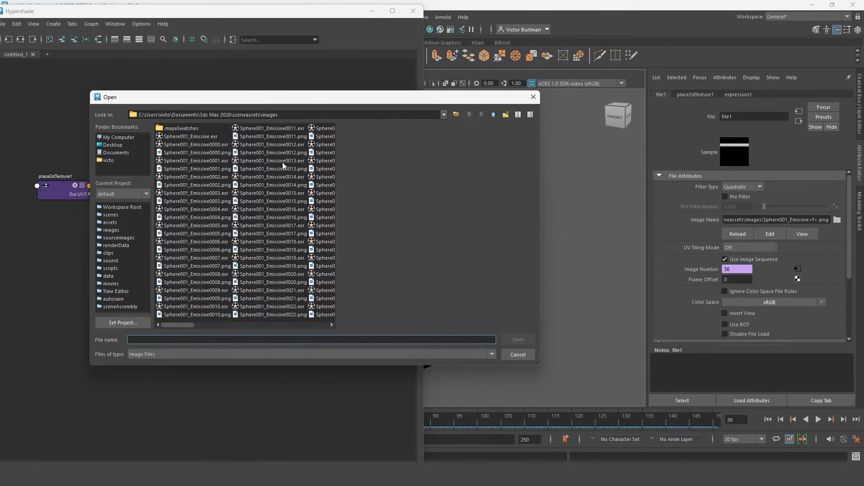
{"action": "left_click", "coordinate": [201, 144]}
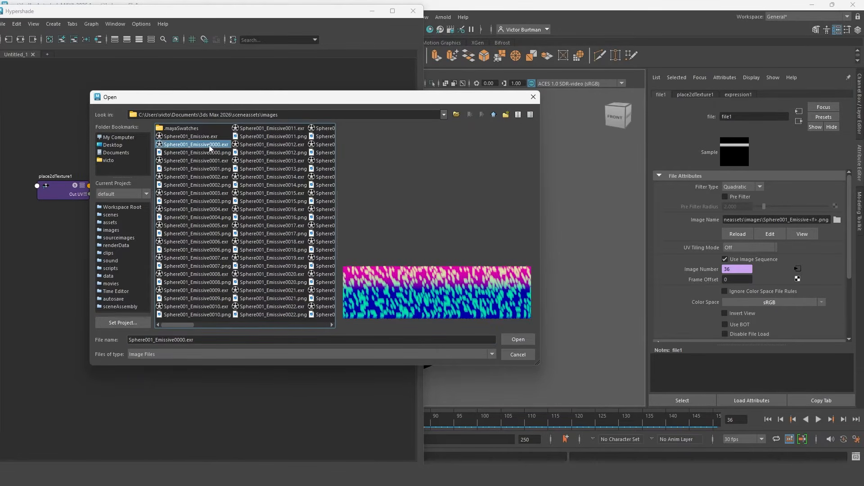
{"action": "left_click", "coordinate": [517, 340]}
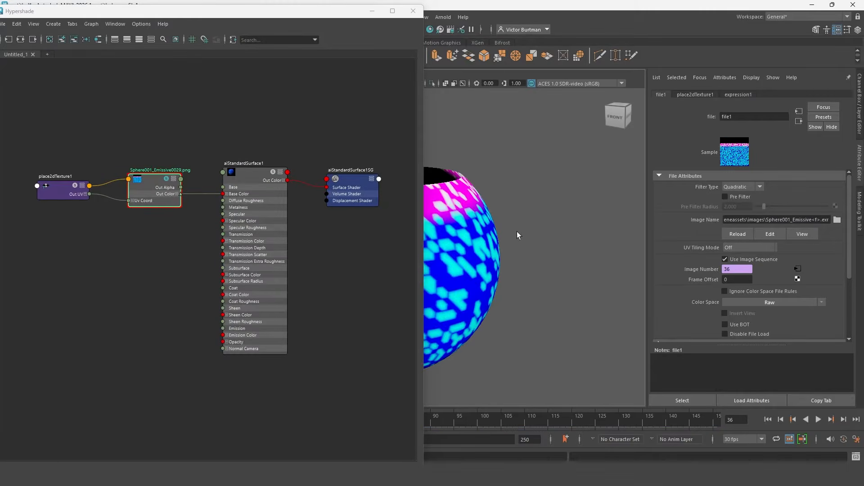
{"action": "left_click", "coordinate": [372, 11]}
{"action": "left_click_drag", "start_coordinate": [376, 423], "coordinate": [217, 419]}
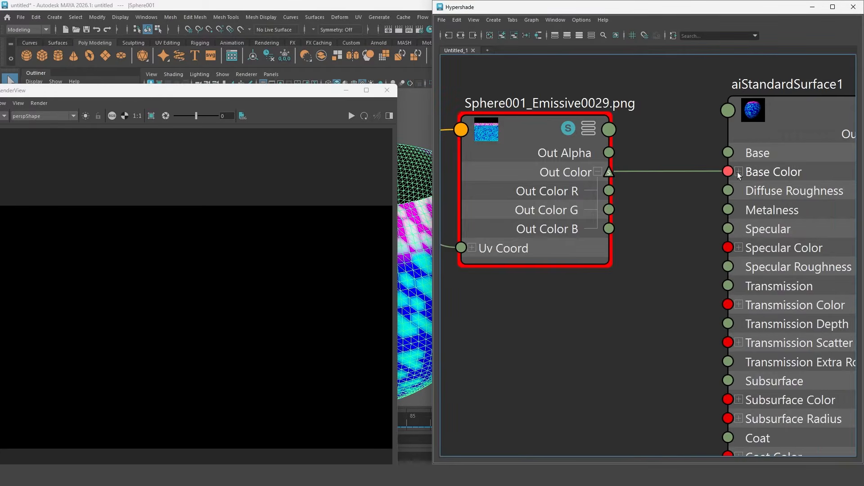
Remove the Out Color to Base Color link, connect Out Color R to the separate Base Color channels, and preview the animation.
{"action": "left_click", "coordinate": [738, 173]}
{"action": "middle_click_drag", "start_coordinate": [724, 177], "coordinate": [710, 180], "text": "alt"}
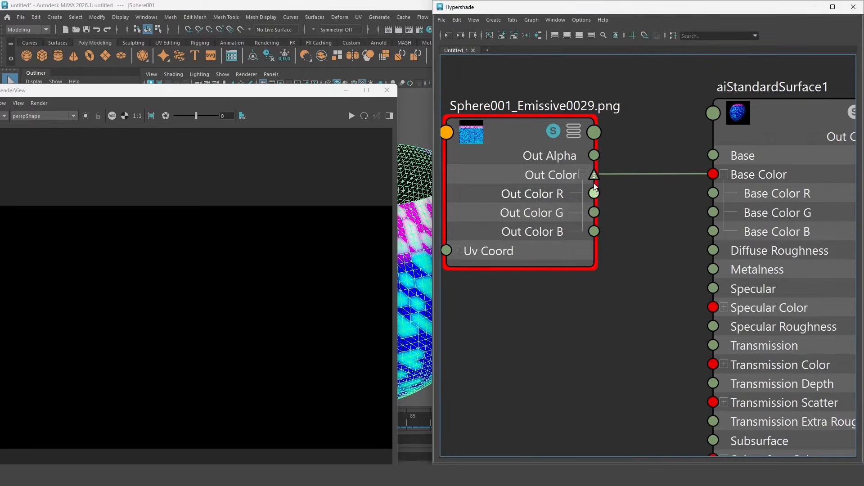
{"action": "left_click", "coordinate": [643, 176]}
{"action": "key", "text": "Delete"}
{"action": "left_click_drag", "start_coordinate": [594, 194], "coordinate": [713, 231]}
{"action": "left_click", "coordinate": [346, 90]}
{"action": "left_click_drag", "start_coordinate": [187, 421], "coordinate": [166, 371]}
Connect Out Color G to Base Color R, G and B, and preview the animated green-channel selection.
{"action": "left_click_drag", "start_coordinate": [594, 212], "coordinate": [712, 193]}
{"action": "left_click_drag", "start_coordinate": [594, 212], "coordinate": [713, 212]}
{"action": "left_click_drag", "start_coordinate": [594, 212], "coordinate": [713, 231]}
{"action": "left_click_drag", "start_coordinate": [171, 420], "coordinate": [156, 378]}
Connect Out Color B to the Base Color channels and preview the animated blue-channel selection.
{"action": "left_click_drag", "start_coordinate": [594, 231], "coordinate": [713, 193]}
{"action": "left_click_drag", "start_coordinate": [594, 231], "coordinate": [713, 231]}
{"action": "left_click_drag", "start_coordinate": [139, 415], "coordinate": [154, 380]}
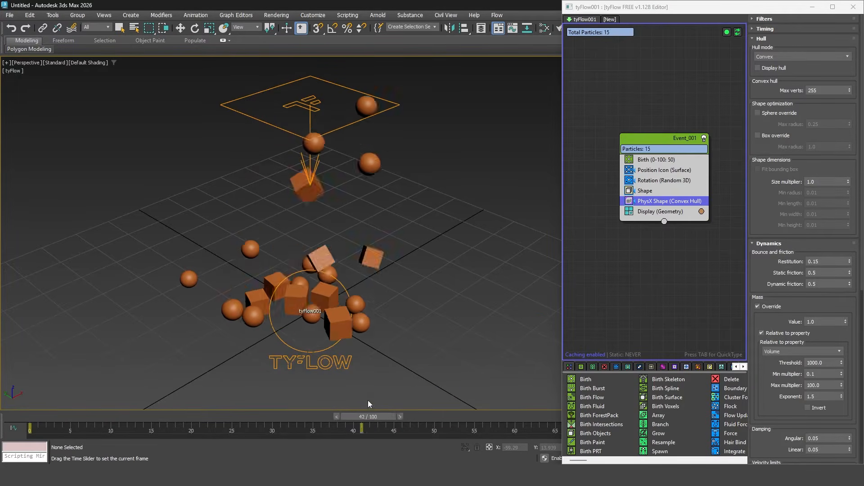
In the 3ds Max tyFlow scene, add an Export Particles operator below PhysX Shape in Event_001 and set its mode to Objects.
{"action": "key", "text": "Tab"}
{"action": "type", "text": "ex"}
{"action": "left_click", "coordinate": [668, 224]}
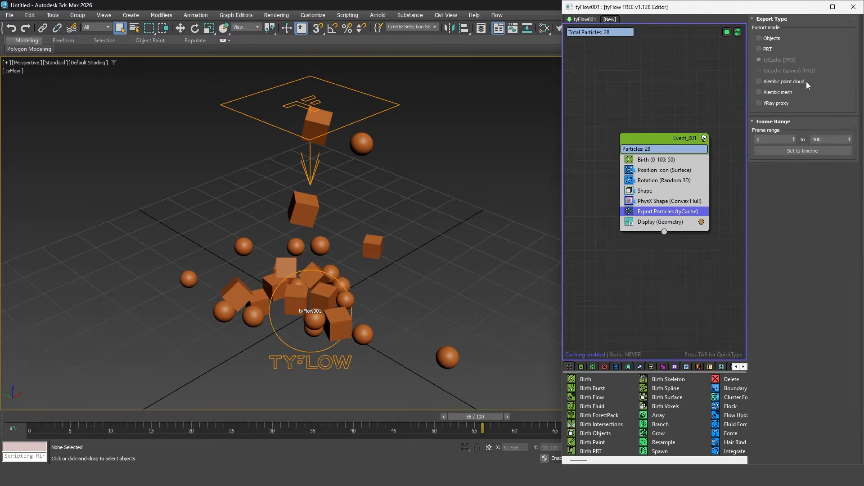
{"action": "left_click", "coordinate": [772, 41]}
Generate mesh objects from the particles with the Export Particles operator.
{"action": "scroll", "coordinate": [801, 270], "scroll_direction": "down", "scroll_amount": 5}
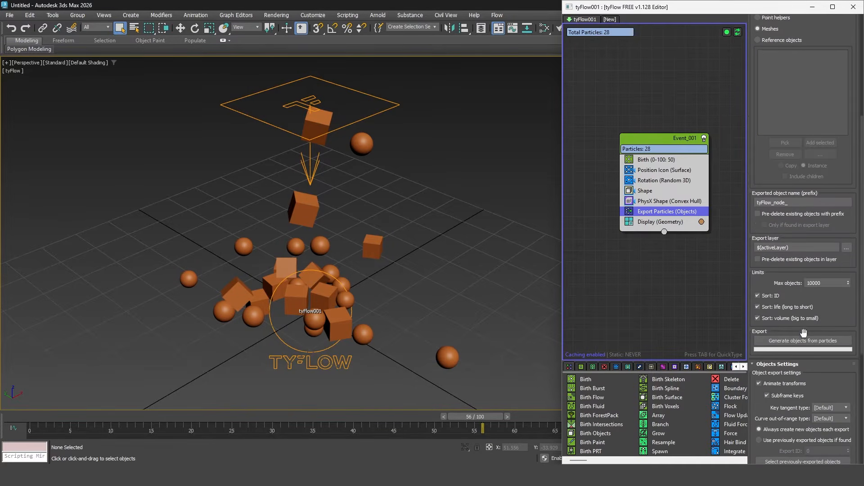
{"action": "left_click", "coordinate": [803, 341]}
{"action": "key", "text": "Return"}
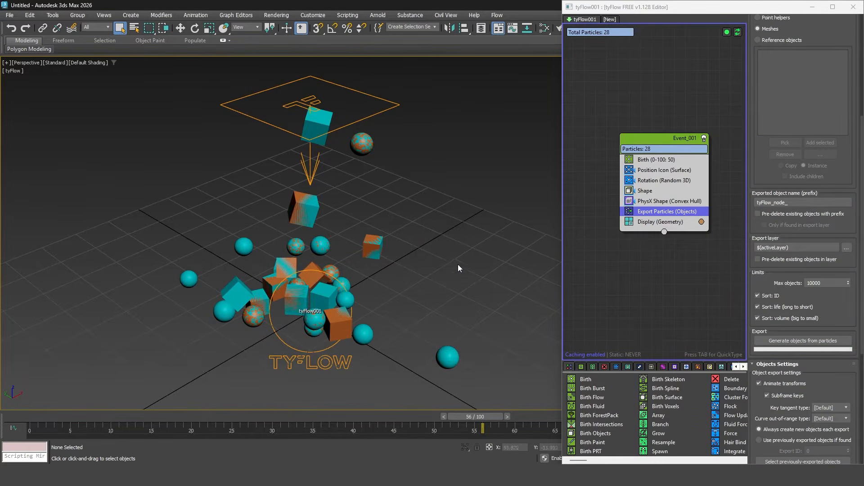
Try moving a polygon of the exported cube tyFlow_node_015 and undo the move.
{"action": "left_click", "coordinate": [373, 246]}
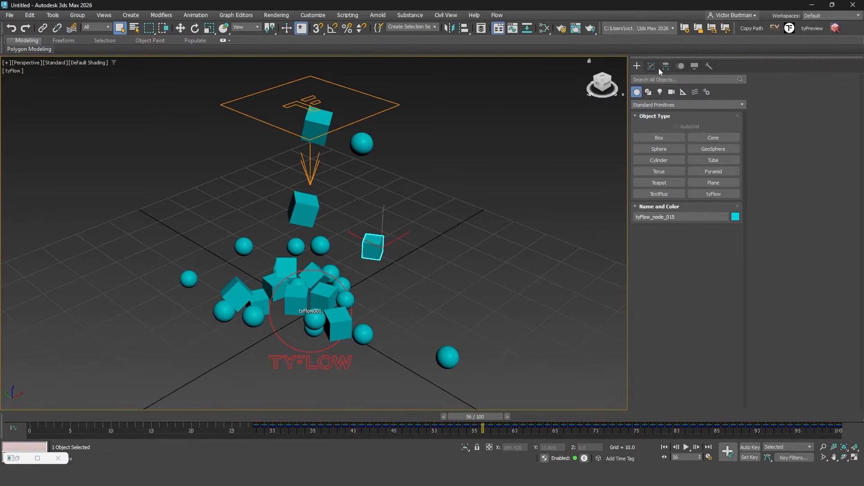
{"action": "left_click", "coordinate": [651, 66]}
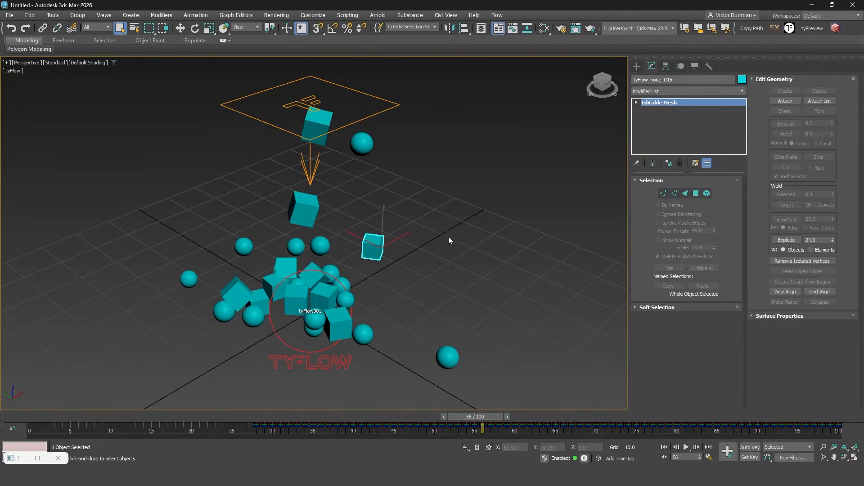
{"action": "left_click", "coordinate": [696, 193]}
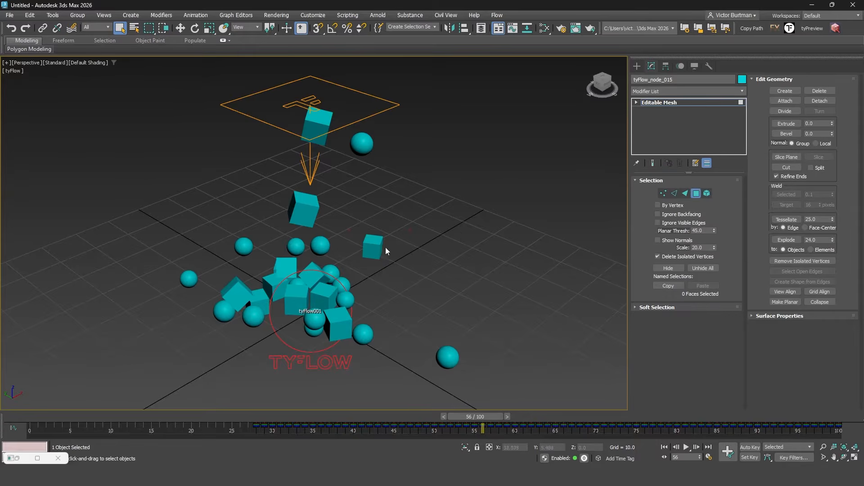
{"action": "right_click", "coordinate": [383, 232]}
{"action": "left_click", "coordinate": [412, 233]}
{"action": "middle_click_drag", "start_coordinate": [407, 238], "coordinate": [359, 260], "text": "alt"}
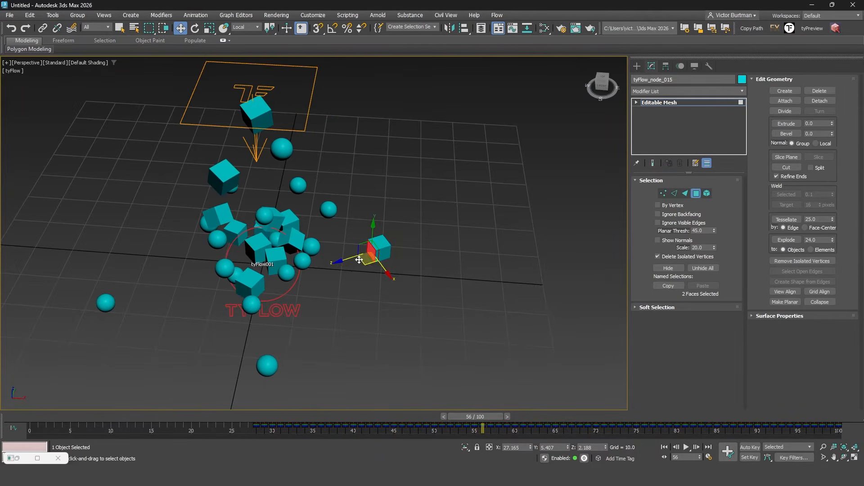
{"action": "left_click_drag", "start_coordinate": [352, 256], "coordinate": [326, 261]}
{"action": "key", "text": "ctrl+z"}
{"action": "middle_click_drag", "start_coordinate": [337, 270], "coordinate": [388, 265], "text": "alt"}
{"action": "scroll", "coordinate": [509, 219], "scroll_direction": "up", "scroll_amount": 3}
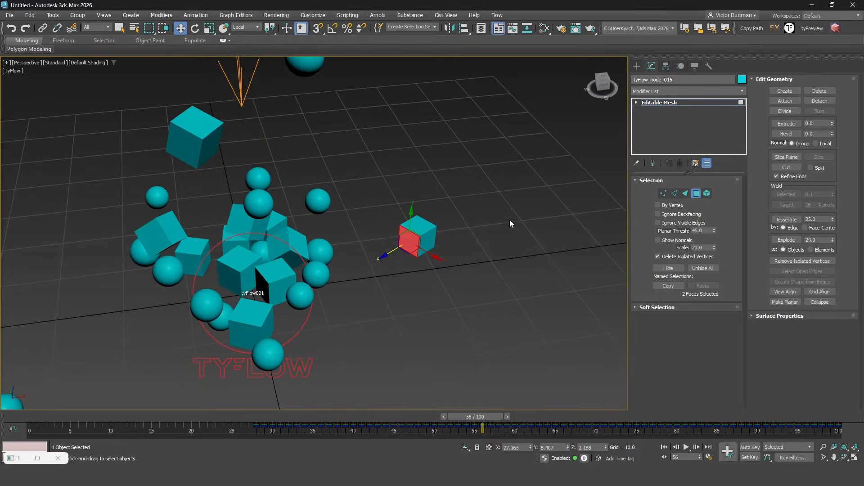
{"action": "left_click", "coordinate": [693, 193]}
Inspect several exported spheres as separate editable meshes, including one at element level.
{"action": "left_click", "coordinate": [327, 271]}
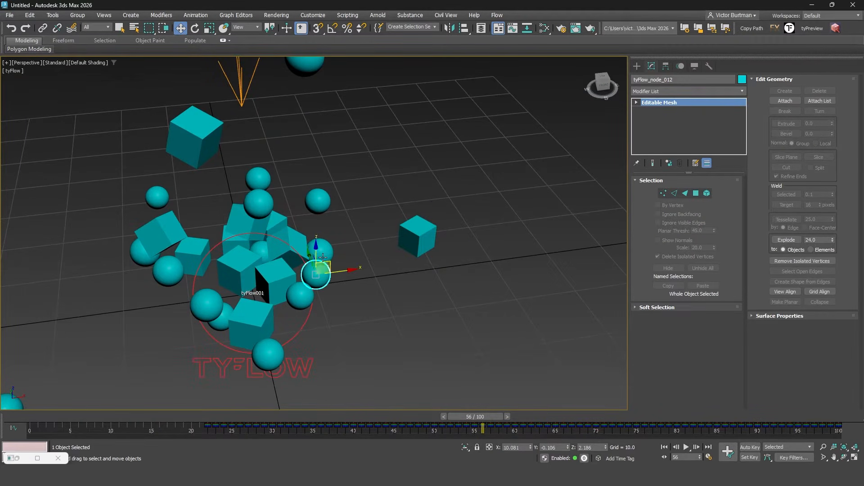
{"action": "left_click", "coordinate": [322, 250]}
{"action": "left_click", "coordinate": [300, 294]}
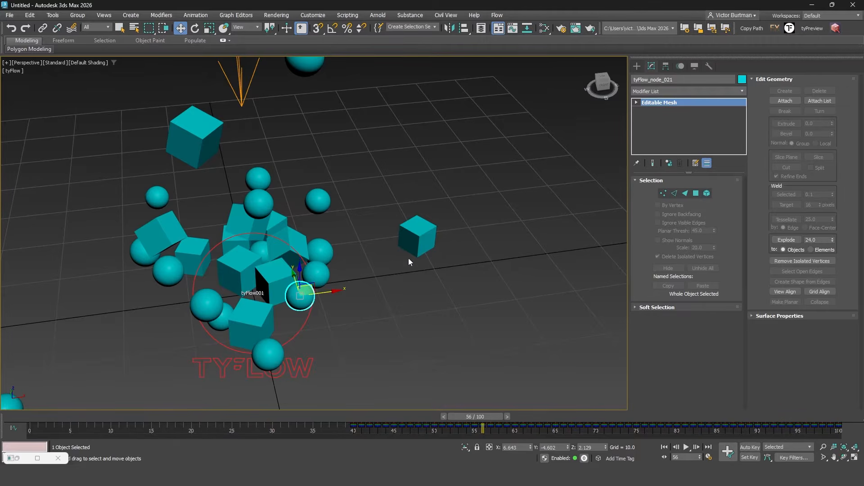
{"action": "left_click", "coordinate": [706, 193]}
{"action": "left_click", "coordinate": [299, 293]}
{"action": "key", "text": "r"}
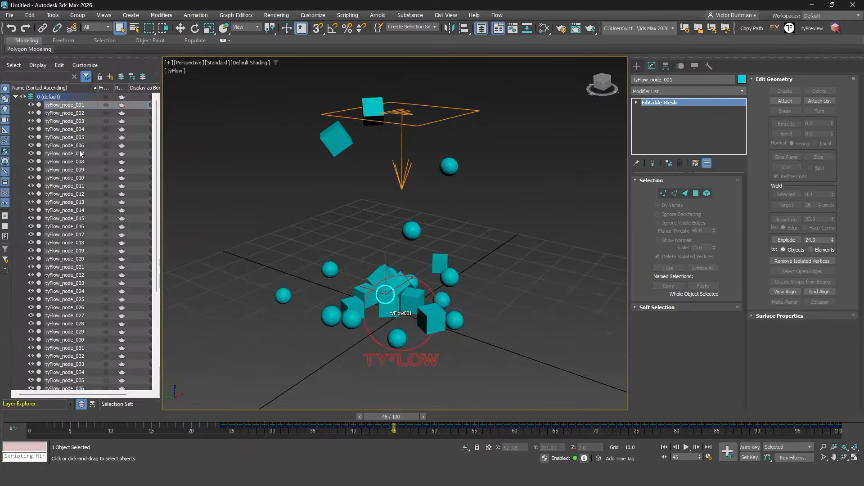
Export the meshes tyFlow_node_001 to tyFlow_node_050 as alembic_03.abc with the default Alembic options.
{"action": "left_click", "coordinate": [68, 364], "text": "shift"}
{"action": "left_click", "coordinate": [9, 15]}
{"action": "mouse_move", "coordinate": [36, 163]}
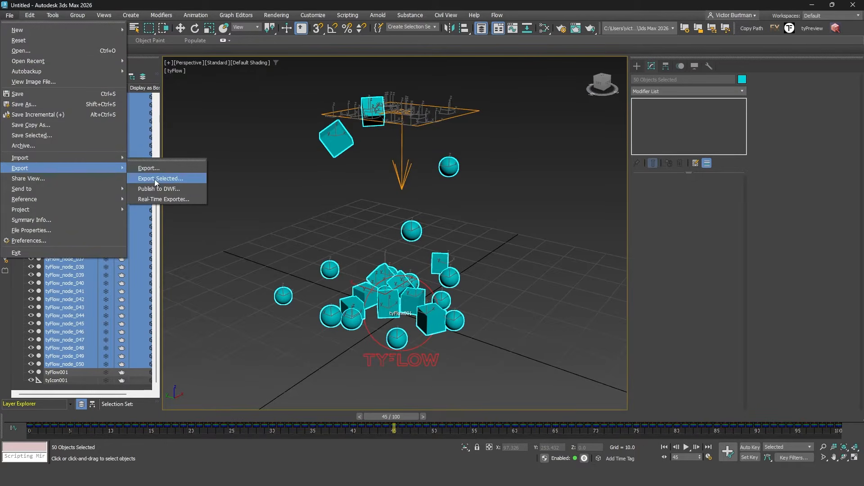
{"action": "left_click", "coordinate": [153, 178]}
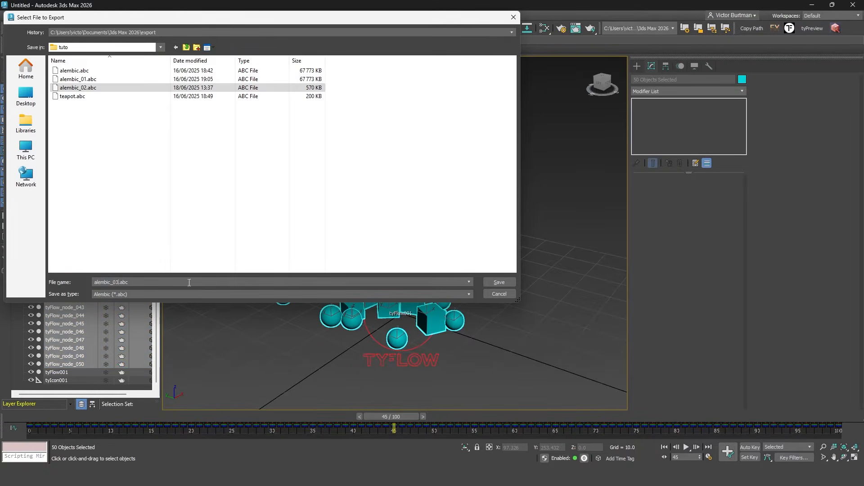
{"action": "left_click", "coordinate": [496, 282]}
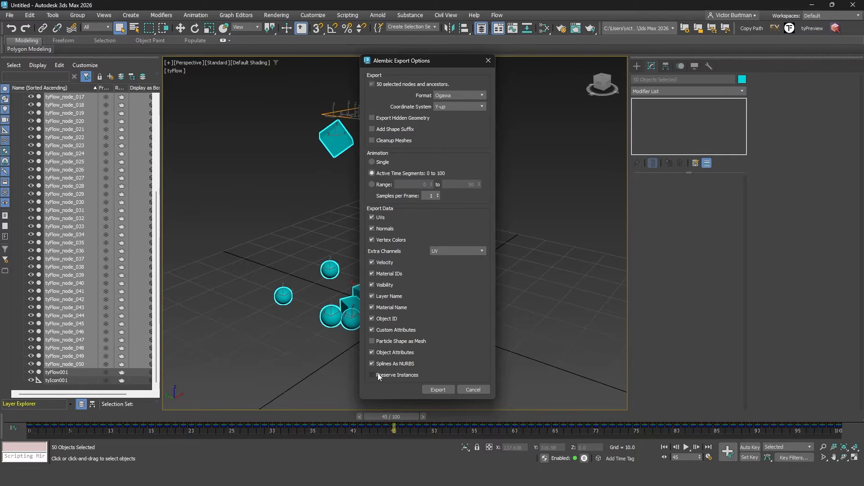
{"action": "left_click", "coordinate": [435, 390]}
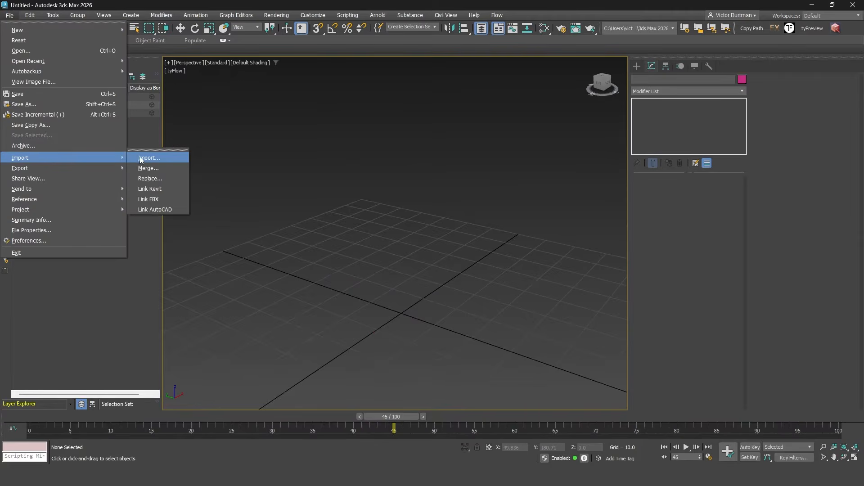
Import alembic_03.abc back into the 3ds Max scene with the default Alembic import options.
{"action": "left_click", "coordinate": [149, 158]}
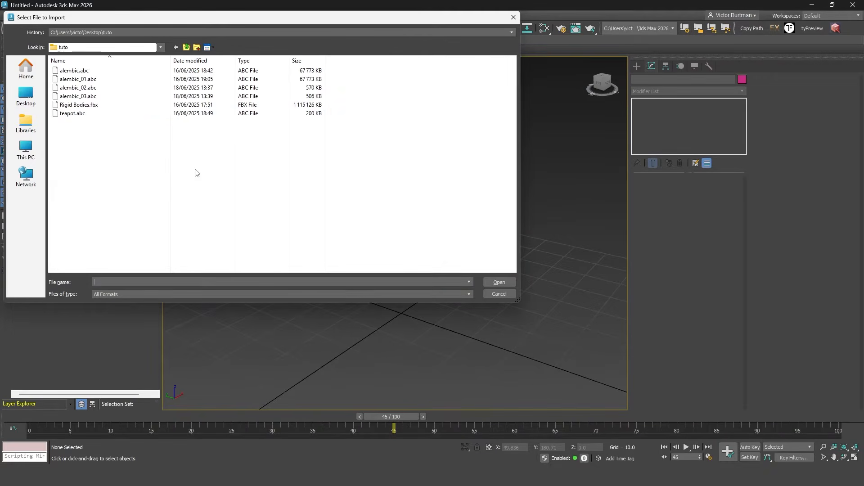
{"action": "double_click", "coordinate": [110, 104]}
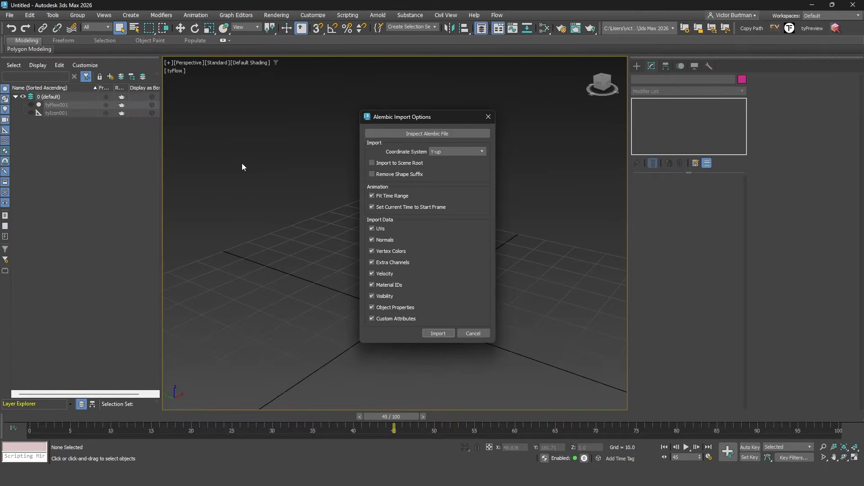
{"action": "left_click", "coordinate": [436, 334]}
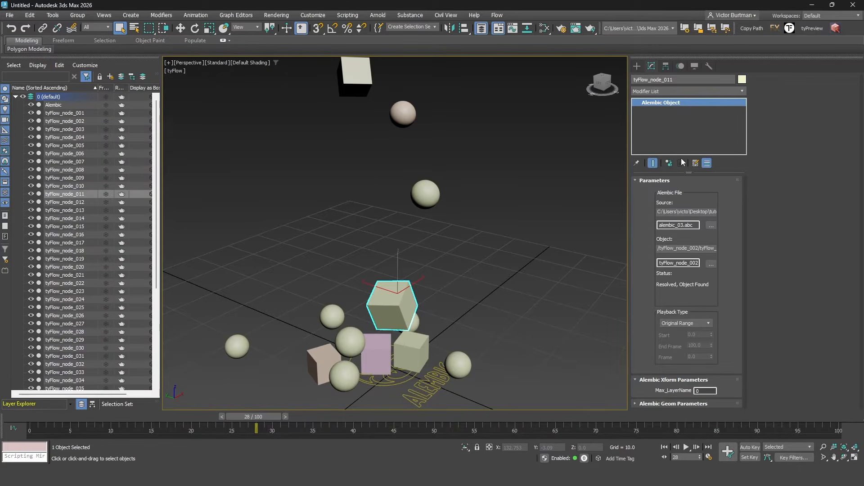
Add an Edit Poly modifier to the imported cube tyFlow_node_011 and move part of its geometry at sub-object level.
{"action": "left_click", "coordinate": [688, 91]}
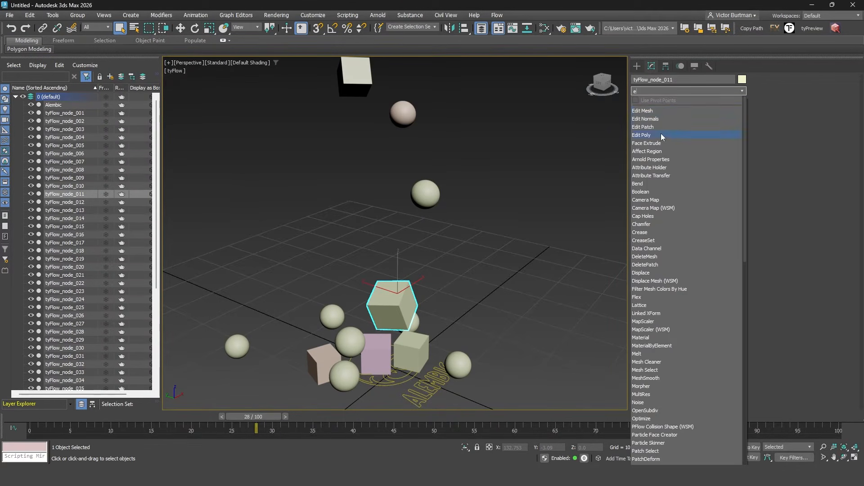
{"action": "left_click", "coordinate": [660, 134]}
{"action": "left_click", "coordinate": [695, 251]}
{"action": "key", "text": "w"}
{"action": "left_click", "coordinate": [408, 311]}
{"action": "left_click_drag", "start_coordinate": [425, 306], "coordinate": [396, 306]}
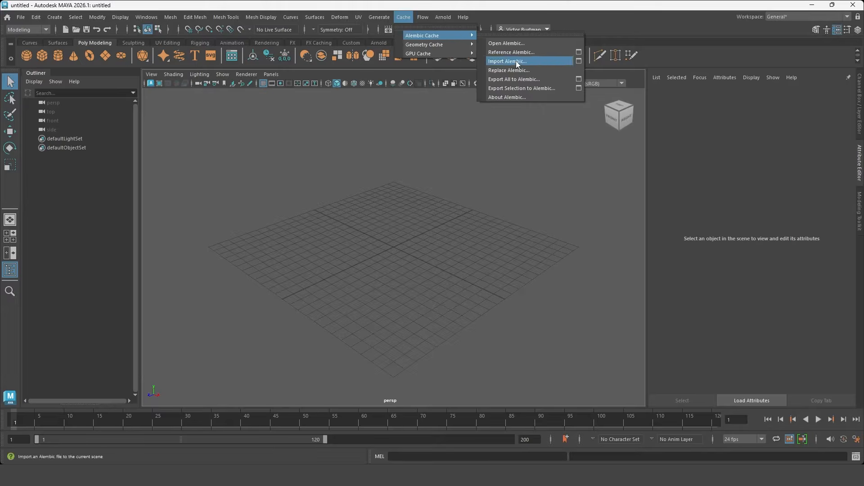
Switch to Maya and import alembic_03.abc into the scene root.
{"action": "left_click", "coordinate": [504, 64]}
{"action": "double_click", "coordinate": [169, 169]}
{"action": "left_click", "coordinate": [193, 153]}
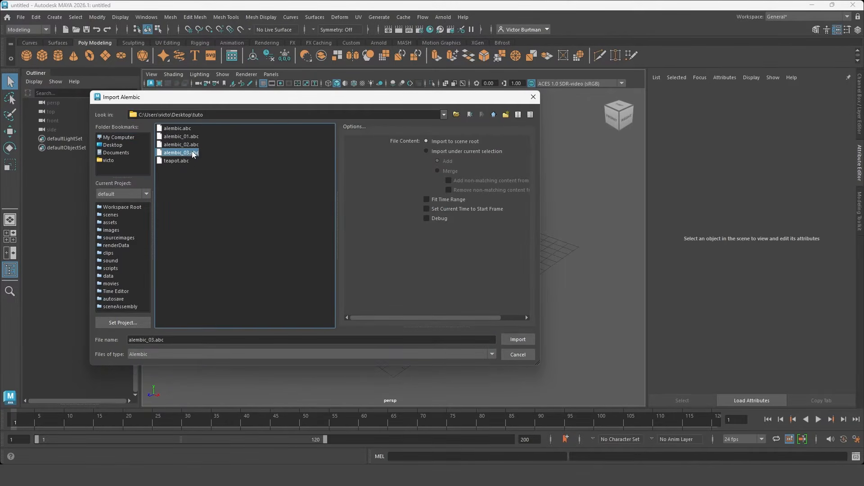
{"action": "left_click_drag", "start_coordinate": [541, 367], "coordinate": [607, 391]}
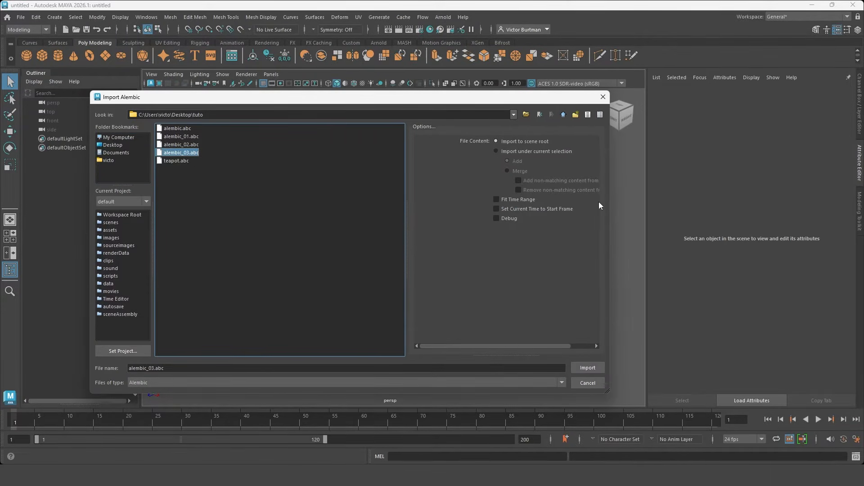
{"action": "left_click", "coordinate": [586, 368]}
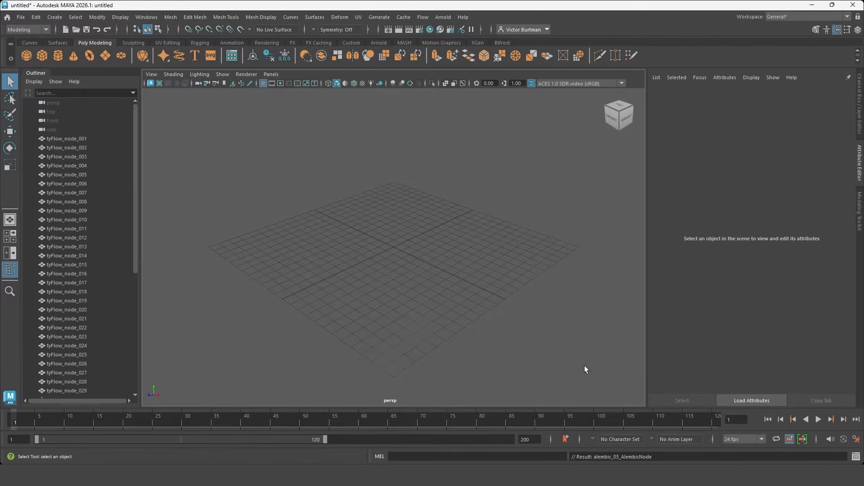
Try moving the faces of the imported sphere tyFlow_node_009 and undo the move.
{"action": "left_click", "coordinate": [64, 210]}
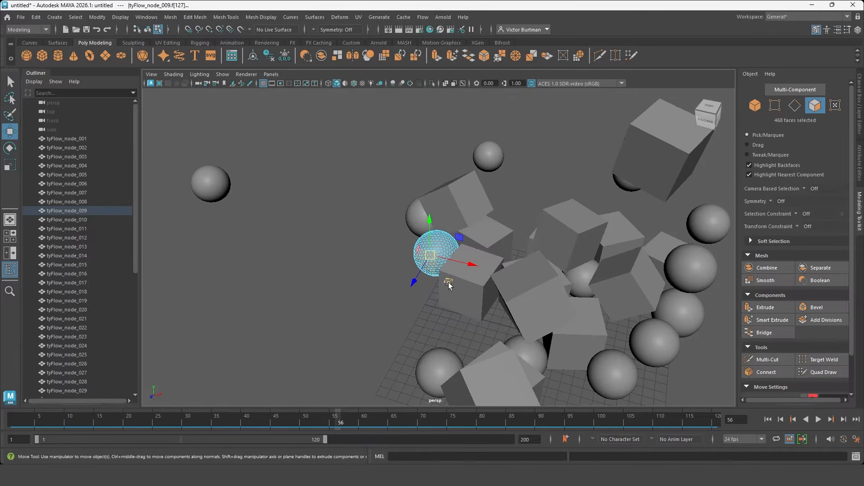
{"action": "left_click_drag", "start_coordinate": [447, 285], "coordinate": [497, 264]}
{"action": "key", "text": "ctrl+z"}
{"action": "right_click_drag", "start_coordinate": [479, 260], "coordinate": [515, 198]}
{"action": "left_click", "coordinate": [427, 285]}
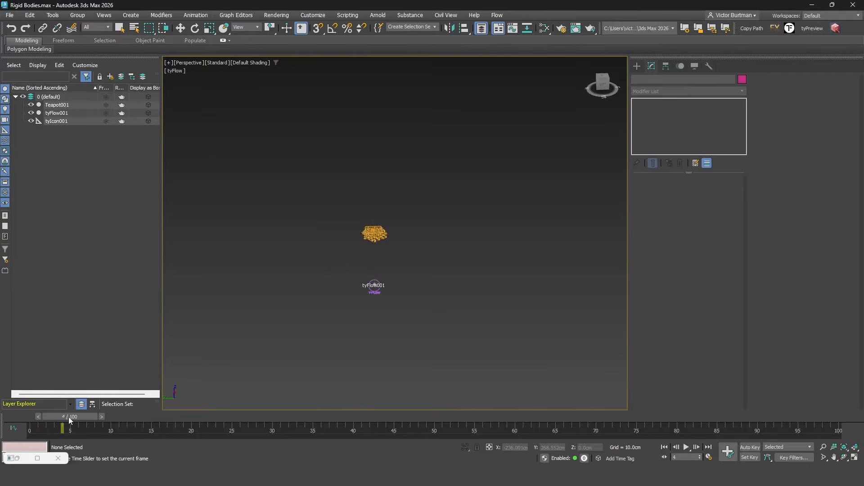
Switch to Rigid Bodies.max in 3ds Max and review its teapot particle simulation and tyFlow event.
{"action": "left_click_drag", "start_coordinate": [69, 416], "coordinate": [839, 379]}
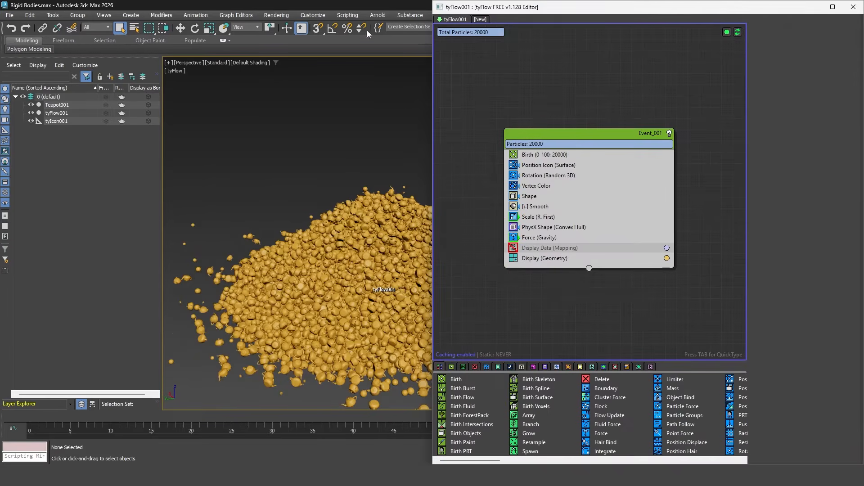
{"action": "left_click_drag", "start_coordinate": [547, 134], "coordinate": [575, 129]}
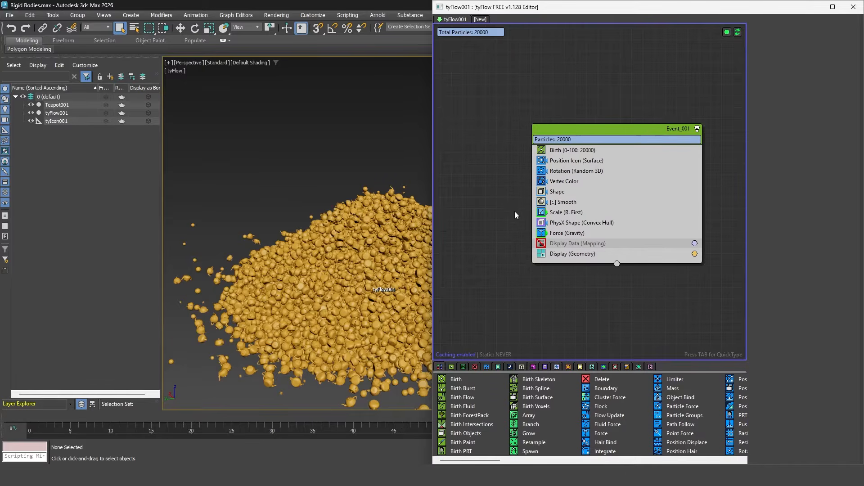
{"action": "middle_click_drag", "start_coordinate": [365, 220], "coordinate": [312, 193]}
{"action": "scroll", "coordinate": [318, 189], "scroll_direction": "up", "scroll_amount": 5}
{"action": "scroll", "coordinate": [317, 188], "scroll_direction": "down", "scroll_amount": 5}
Add an Export Particles operator below Force in Event_001 and set its export mode to Alembic point cloud.
{"action": "middle_click_drag", "start_coordinate": [604, 240], "coordinate": [570, 238]}
{"action": "key", "text": "Tab"}
{"action": "type", "text": "ex"}
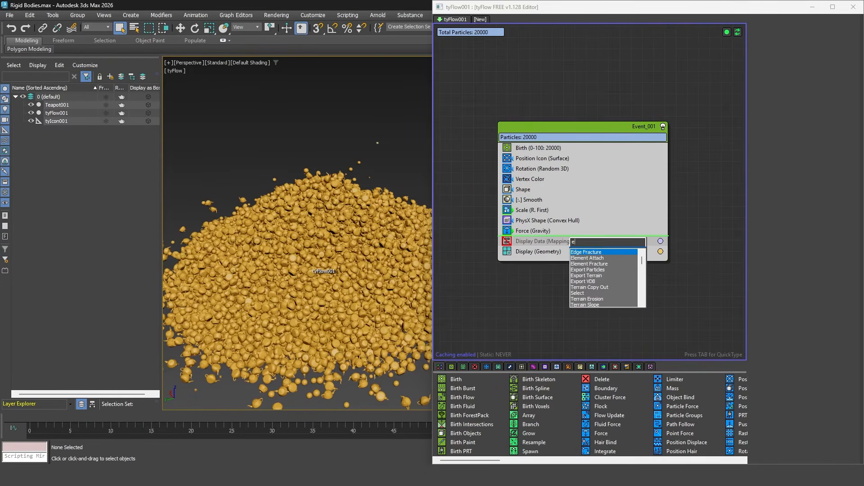
{"action": "key", "text": "Return"}
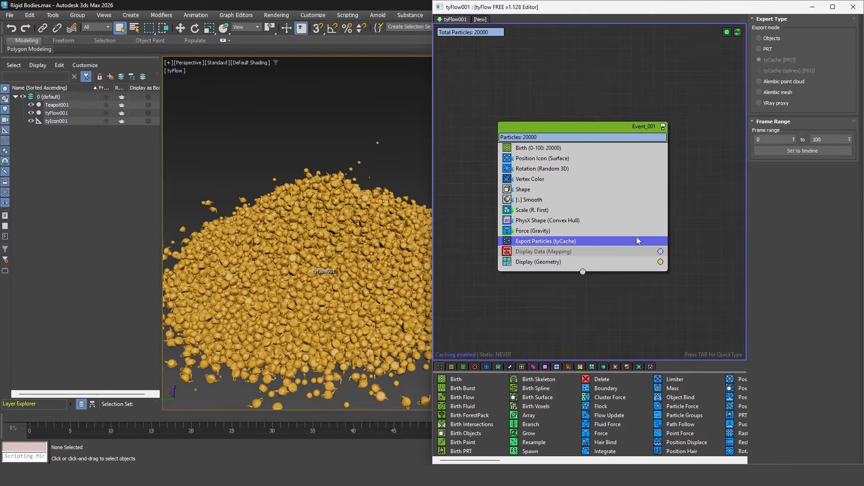
{"action": "left_click", "coordinate": [774, 84]}
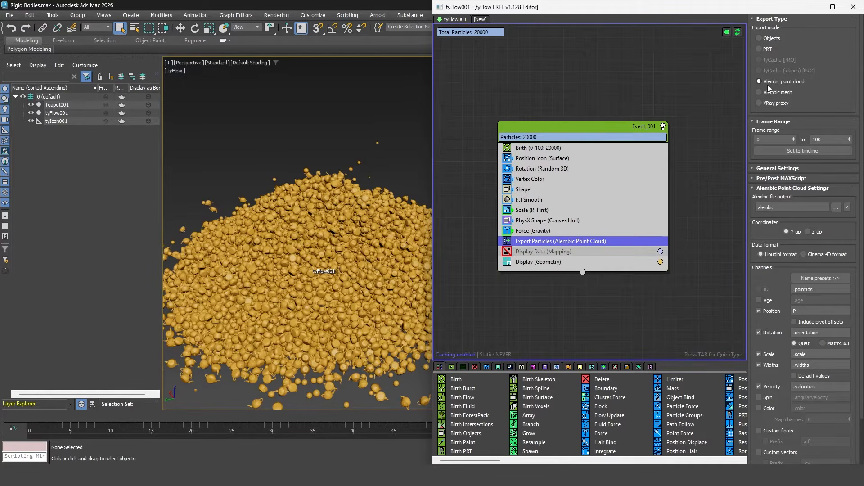
Apply the Bifrost channel name preset to the point cloud export and include custom floats.
{"action": "scroll", "coordinate": [783, 206], "scroll_direction": "down", "scroll_amount": 2}
{"action": "left_click", "coordinate": [813, 228]}
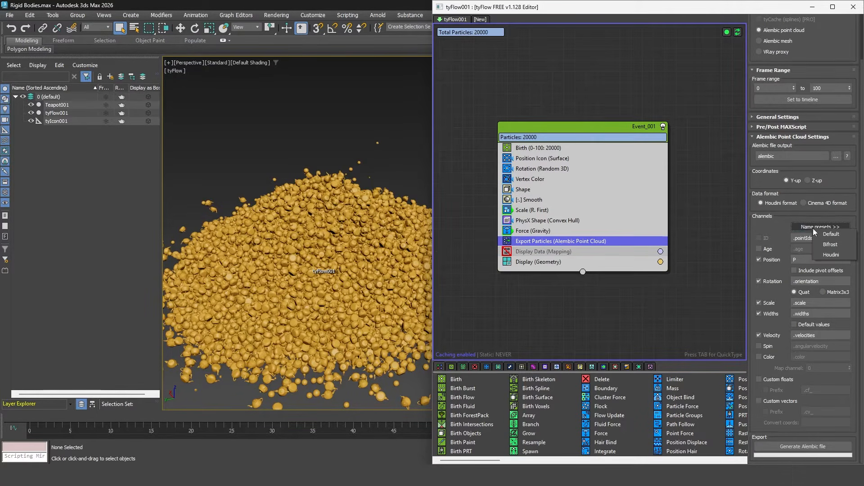
{"action": "left_click", "coordinate": [841, 246]}
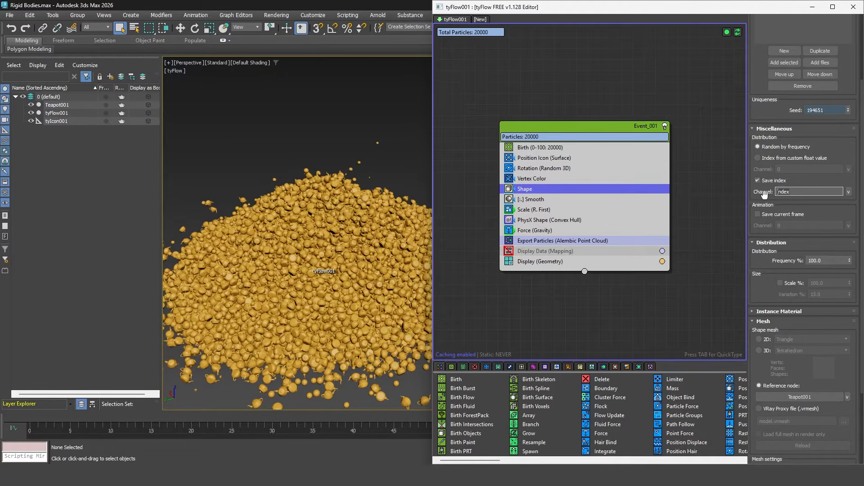
{"action": "left_click", "coordinate": [560, 241]}
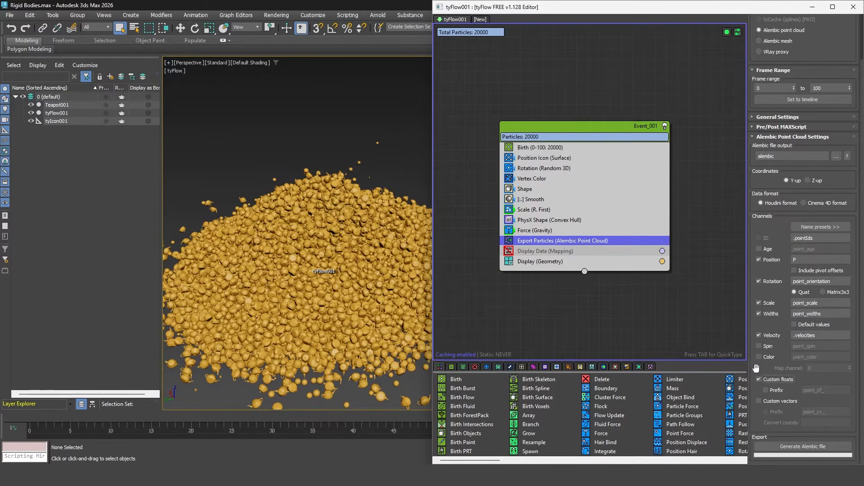
Set the point cloud output to alembic.abc in the Desktop tuto folder and generate the Alembic file.
{"action": "left_click", "coordinate": [836, 156]}
{"action": "left_click", "coordinate": [493, 279]}
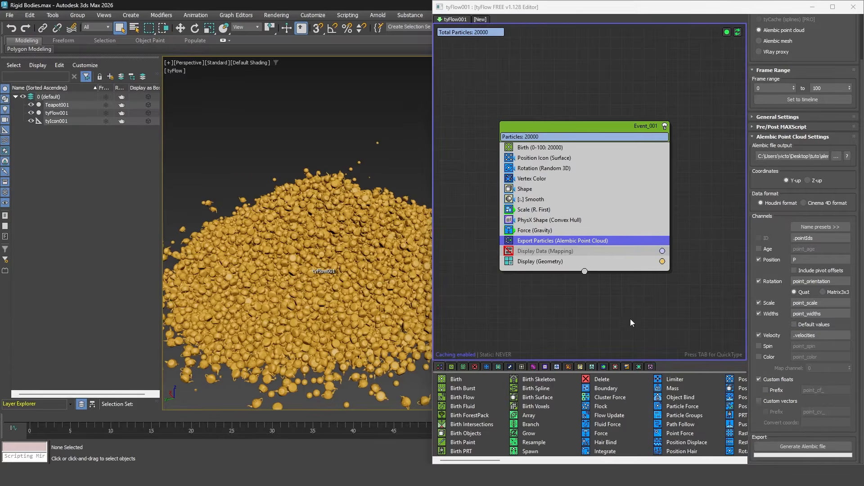
{"action": "left_click", "coordinate": [780, 445]}
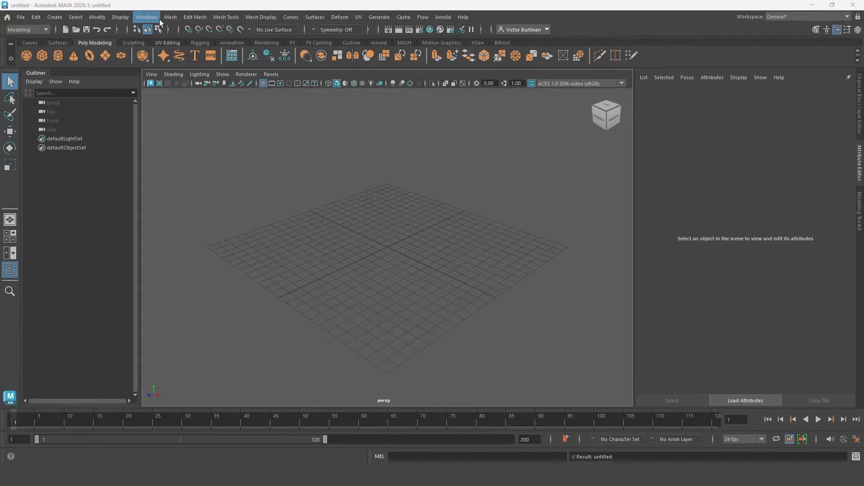
In Maya, create a new graph in the Bifrost Graph Editor and add a read_Alembic node to it.
{"action": "left_click", "coordinate": [159, 19]}
{"action": "left_click", "coordinate": [206, 156]}
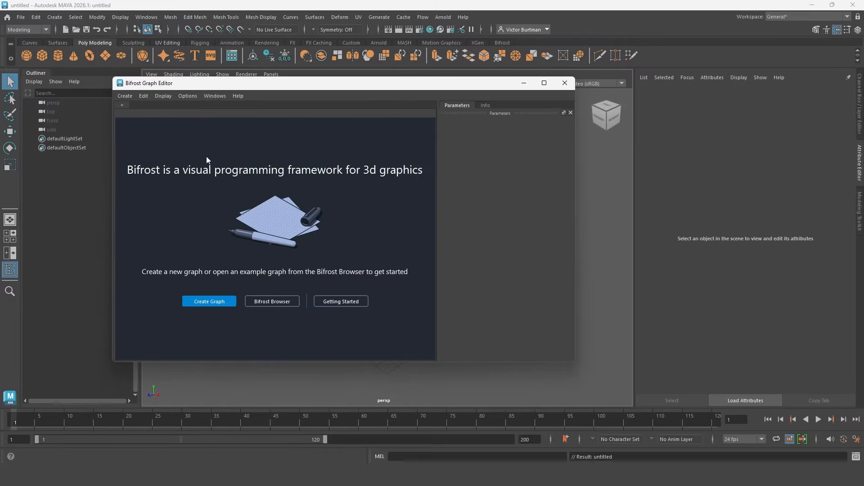
{"action": "left_click", "coordinate": [211, 300]}
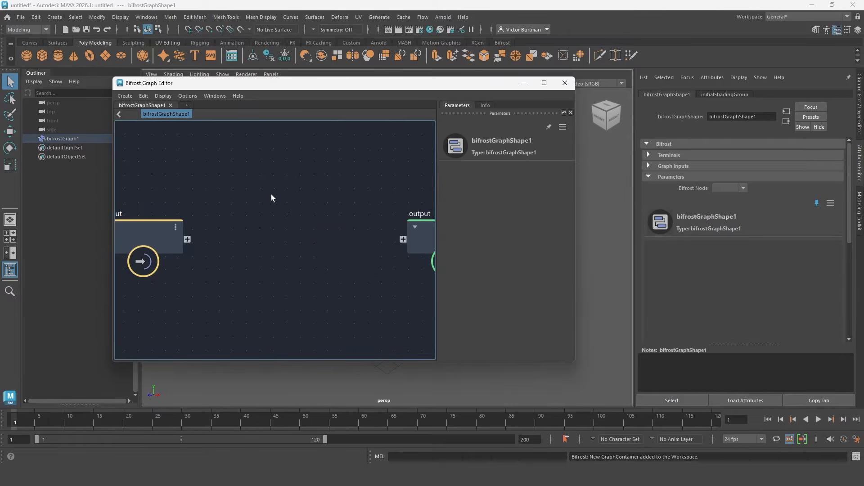
{"action": "key", "text": "Tab"}
{"action": "type", "text": "alem"}
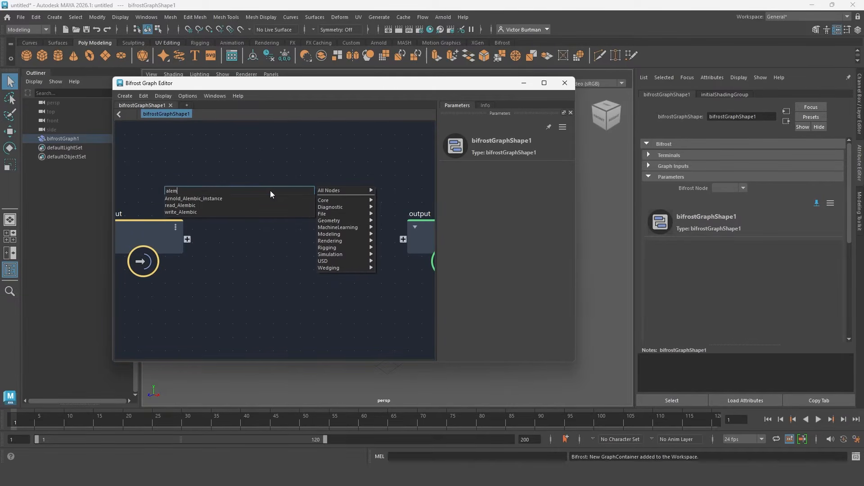
{"action": "key", "text": "Return"}
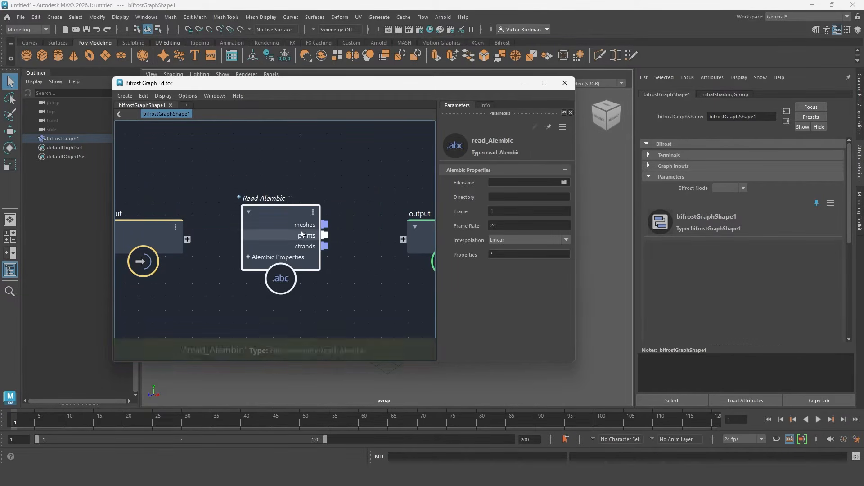
Load alembic.abc from the tuto folder into the read_Alembic node and set its frame rate to 30.
{"action": "left_click", "coordinate": [564, 182]}
{"action": "double_click", "coordinate": [320, 166]}
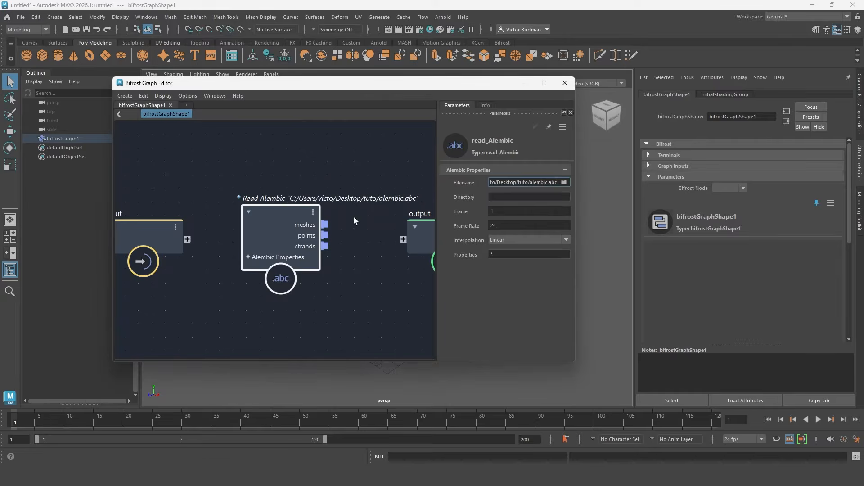
{"action": "middle_click_drag", "start_coordinate": [365, 228], "coordinate": [311, 191]}
{"action": "left_click", "coordinate": [399, 215]}
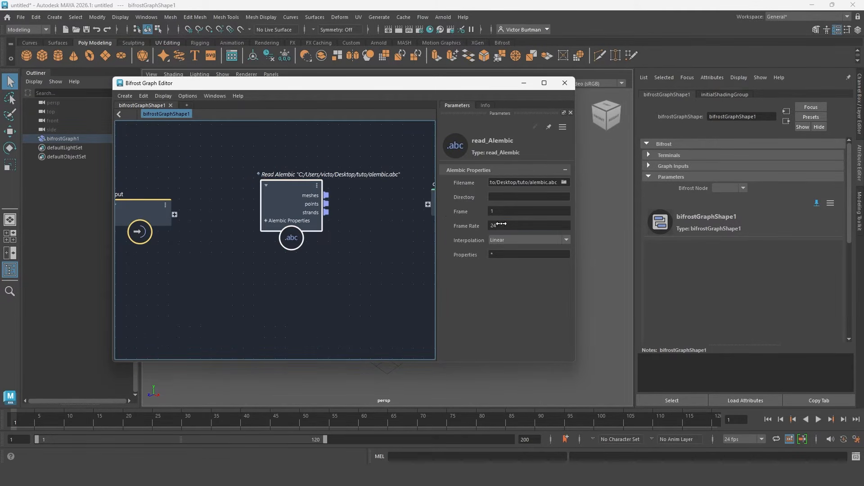
{"action": "left_click", "coordinate": [501, 224]}
{"action": "type", "text": "30"}
{"action": "key", "text": "Return"}
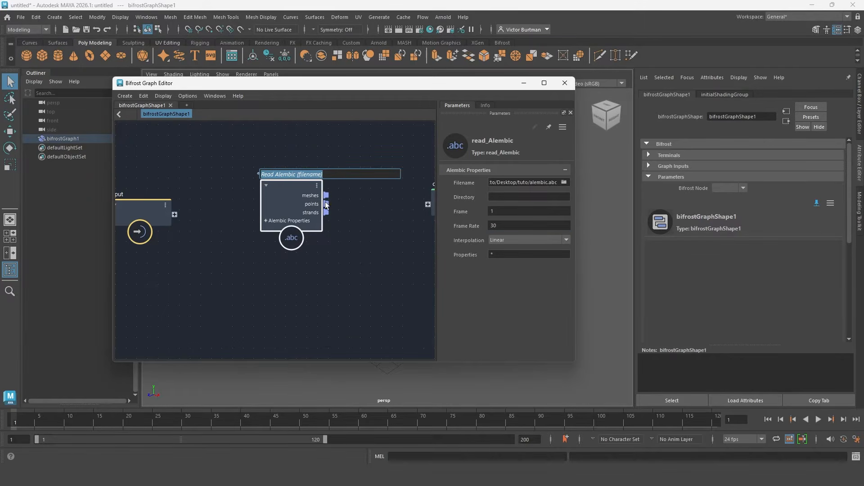
Expand the read_Alembic properties, add a time node, and connect its frame output to read_Alembic's frame input.
{"action": "left_click", "coordinate": [266, 221]}
{"action": "middle_click_drag", "start_coordinate": [249, 201], "coordinate": [312, 179]}
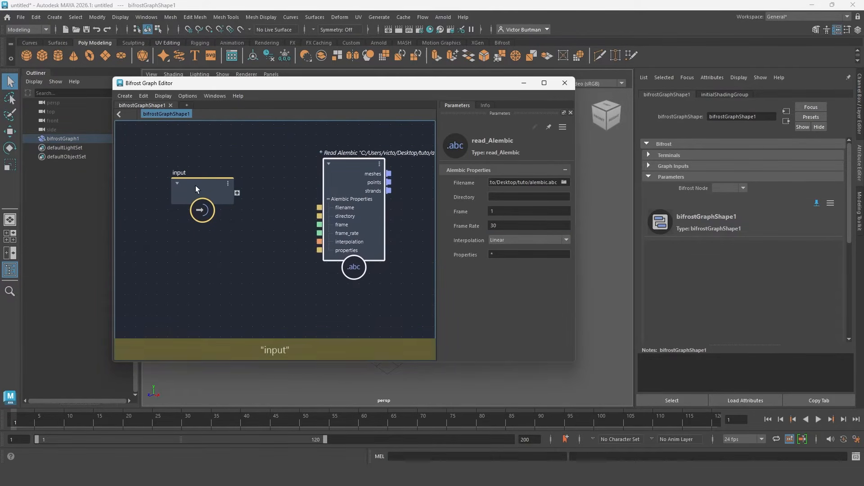
{"action": "left_click_drag", "start_coordinate": [193, 187], "coordinate": [148, 179]}
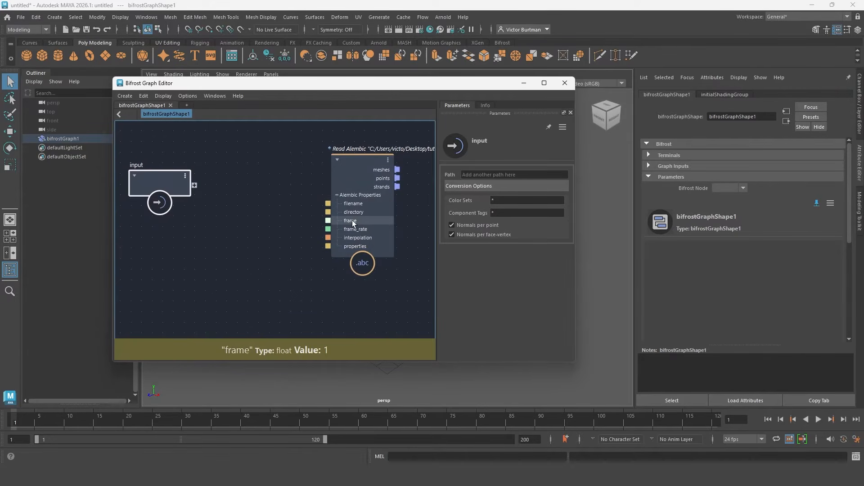
{"action": "key", "text": "Tab"}
{"action": "type", "text": "time"}
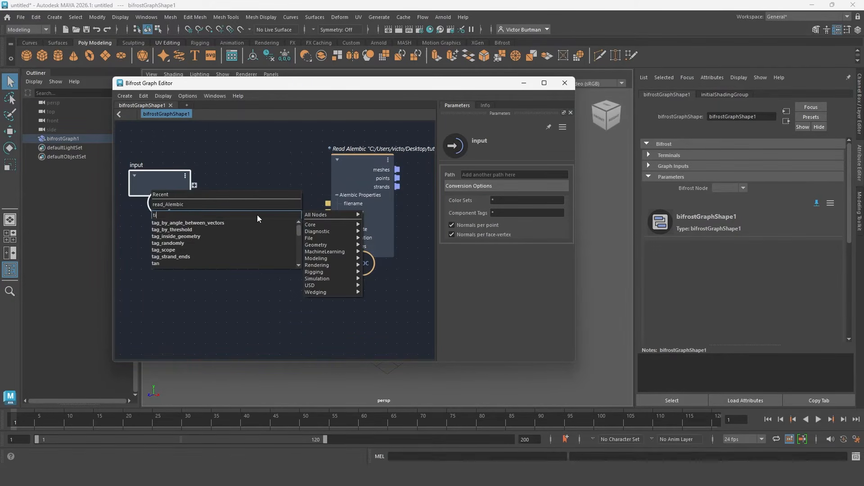
{"action": "left_click", "coordinate": [246, 223]}
{"action": "left_click_drag", "start_coordinate": [265, 231], "coordinate": [254, 198]}
{"action": "left_click_drag", "start_coordinate": [295, 225], "coordinate": [331, 220]}
Connect read_Alembic's points to the graph output, uncover the viewport, and scrub the timeline to check the particles.
{"action": "middle_click_drag", "start_coordinate": [290, 176], "coordinate": [213, 202]}
{"action": "middle_click_drag", "start_coordinate": [365, 205], "coordinate": [313, 213]}
{"action": "left_click_drag", "start_coordinate": [371, 211], "coordinate": [371, 212]}
{"action": "left_click_drag", "start_coordinate": [421, 86], "coordinate": [681, 260]}
{"action": "left_click", "coordinate": [128, 413]}
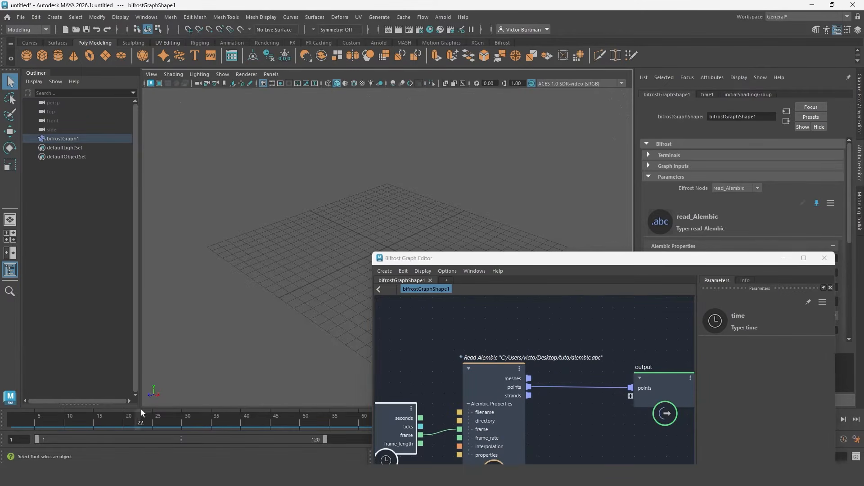
Scrub the timeline and examine the spread of the imported particle cloud in the viewport.
{"action": "left_click_drag", "start_coordinate": [295, 382], "coordinate": [302, 377]}
{"action": "middle_click_drag", "start_coordinate": [300, 210], "coordinate": [288, 282], "text": "alt"}
{"action": "scroll", "coordinate": [288, 282], "scroll_direction": "down", "scroll_amount": 10}
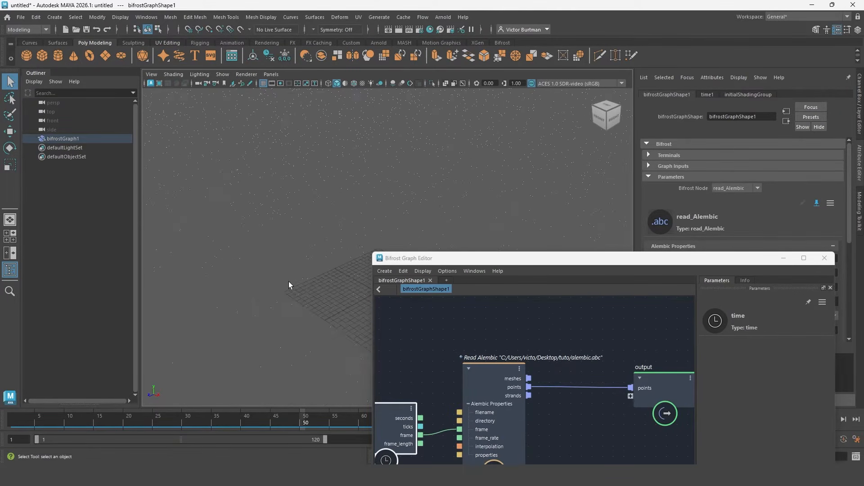
{"action": "left_click_drag", "start_coordinate": [289, 254], "coordinate": [283, 211], "text": "alt"}
{"action": "left_click_drag", "start_coordinate": [153, 420], "coordinate": [478, 376]}
Open the read_Alembic points connection in the Data Browser and examine the index data under points #0.
{"action": "right_click", "coordinate": [539, 255]}
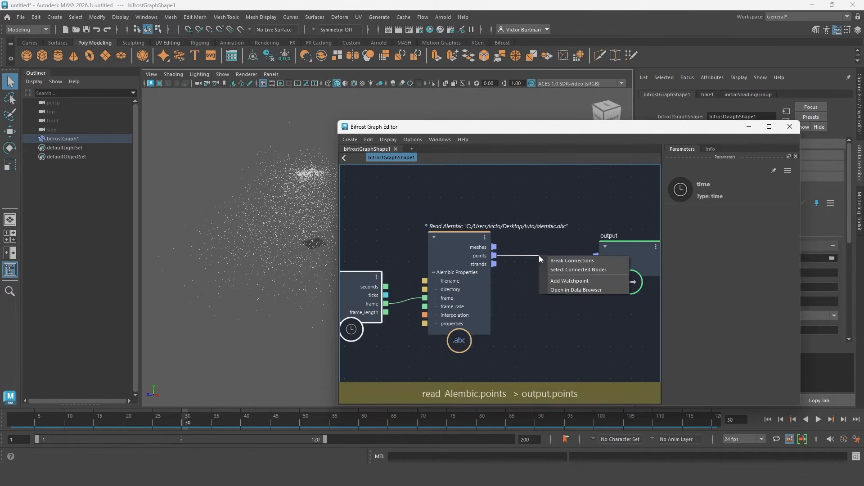
{"action": "left_click", "coordinate": [571, 291]}
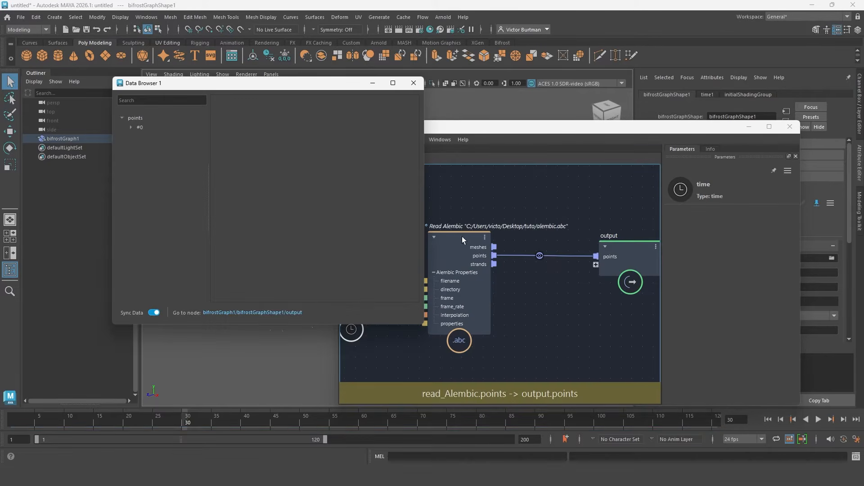
{"action": "left_click_drag", "start_coordinate": [209, 156], "coordinate": [233, 148]}
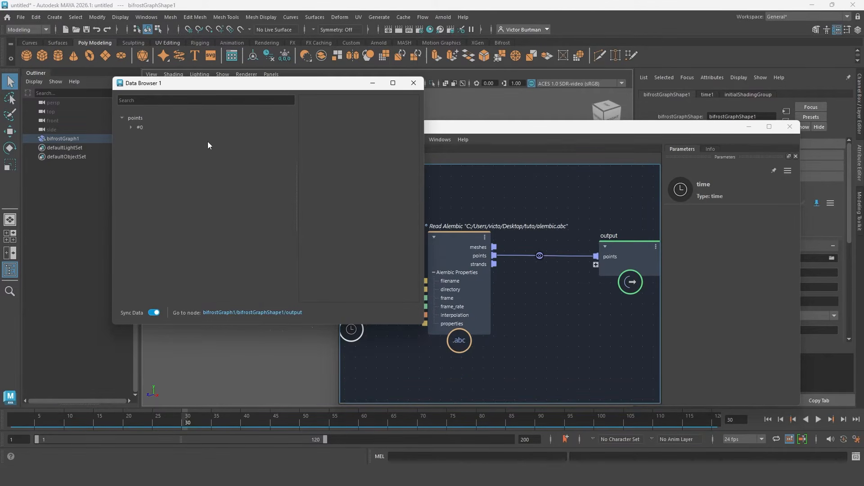
{"action": "left_click", "coordinate": [131, 127]}
{"action": "left_click", "coordinate": [139, 136]}
{"action": "left_click", "coordinate": [161, 146]}
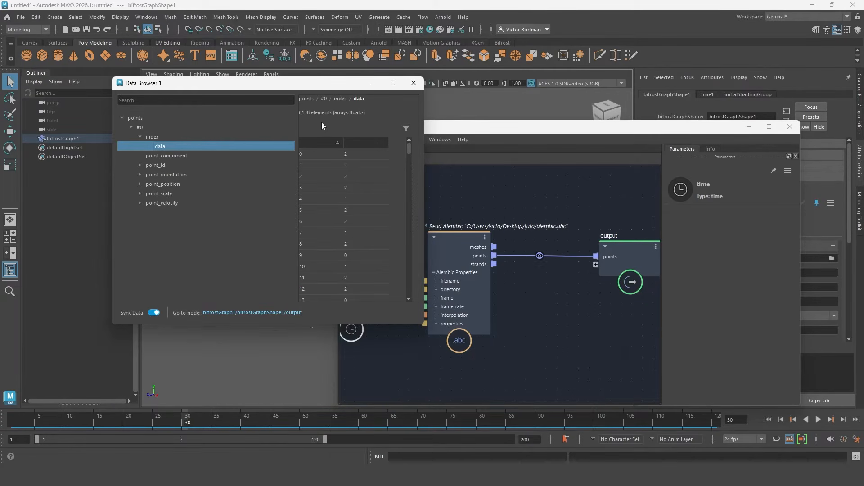
{"action": "left_click_drag", "start_coordinate": [427, 122], "coordinate": [552, 125]}
{"action": "mouse_move", "coordinate": [412, 150]}
{"action": "left_mouse_down"}
{"action": "mouse_move", "coordinate": [488, 151]}
{"action": "mouse_move", "coordinate": [434, 153]}
{"action": "mouse_move", "coordinate": [427, 142]}
{"action": "left_mouse_up"}
{"action": "left_click_drag", "start_coordinate": [343, 142], "coordinate": [384, 141]}
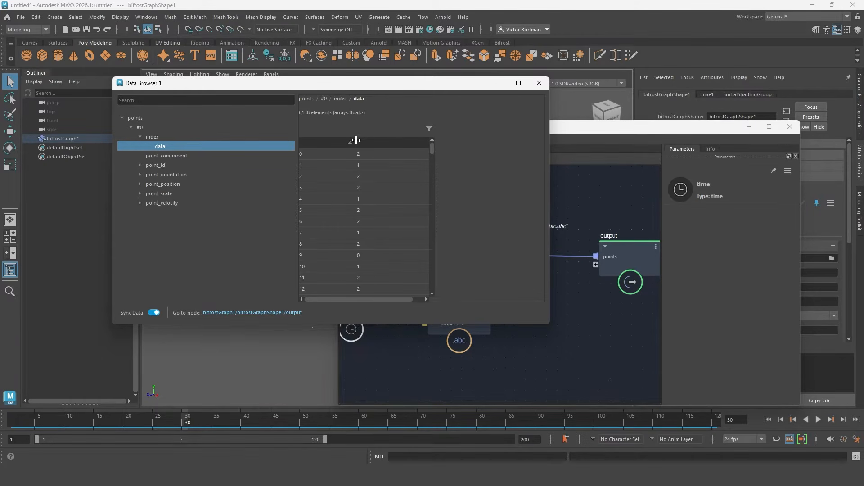
Scrub the simulation to frame 94 and set the scene's playback rate to 30 fps.
{"action": "left_click_drag", "start_coordinate": [182, 426], "coordinate": [231, 414]}
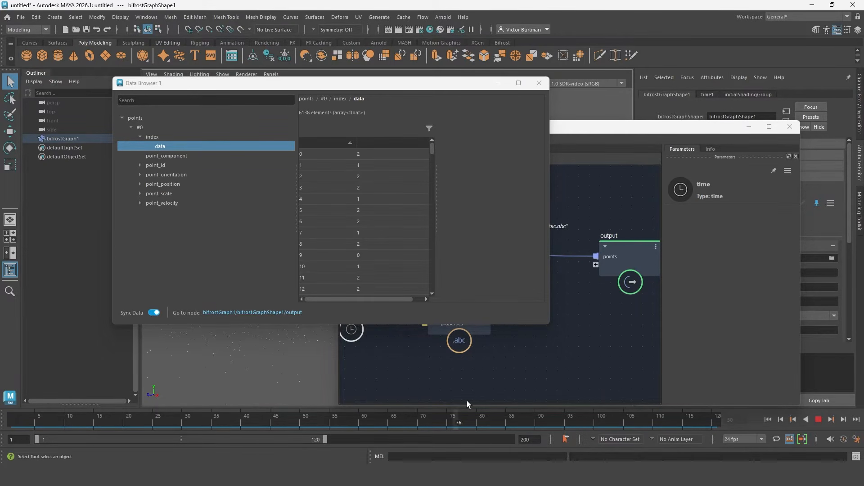
{"action": "left_click_drag", "start_coordinate": [454, 404], "coordinate": [624, 410]}
{"action": "left_click", "coordinate": [650, 422]}
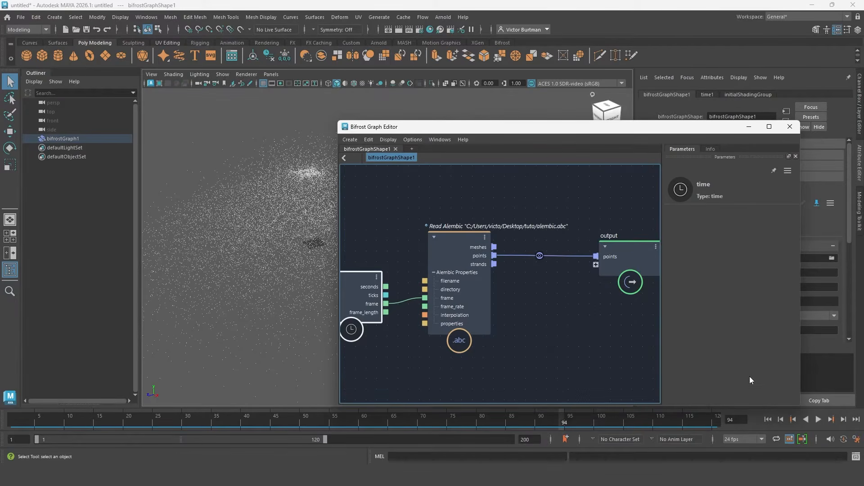
{"action": "left_click", "coordinate": [740, 438]}
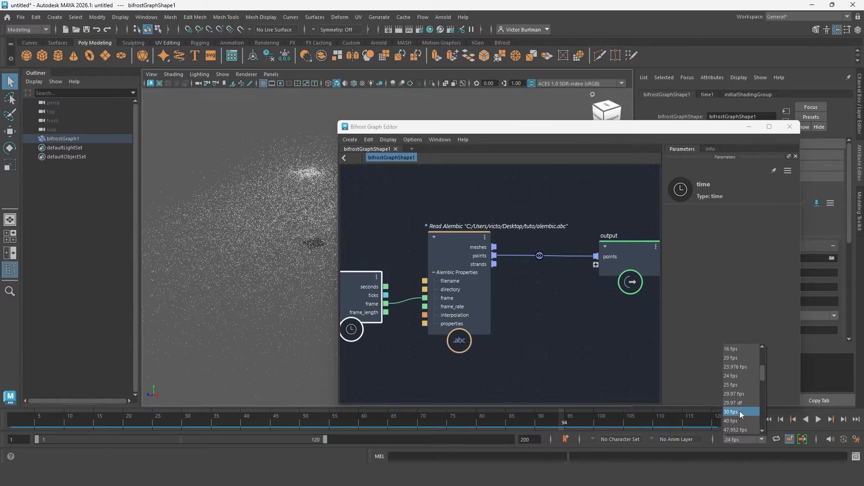
{"action": "left_click", "coordinate": [739, 411]}
Inspect the point_component count of the points connection in the Data Browser and close the browser.
{"action": "right_click", "coordinate": [540, 256]}
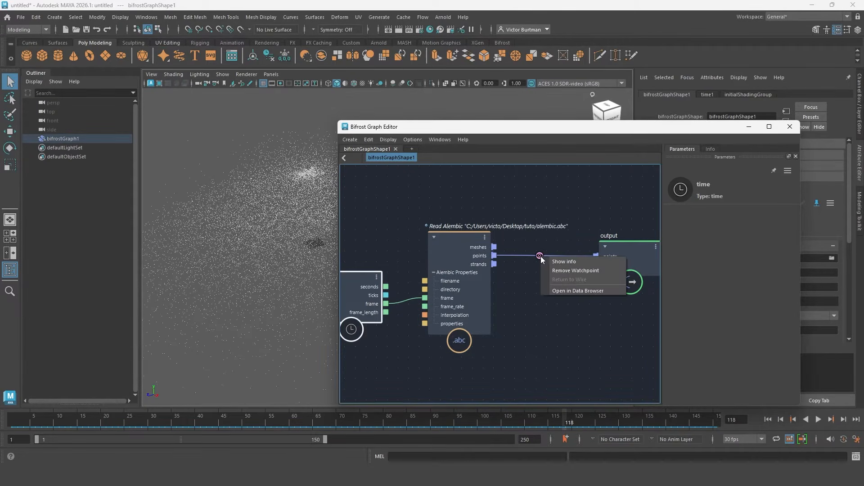
{"action": "left_click", "coordinate": [562, 291]}
{"action": "left_click", "coordinate": [131, 127]}
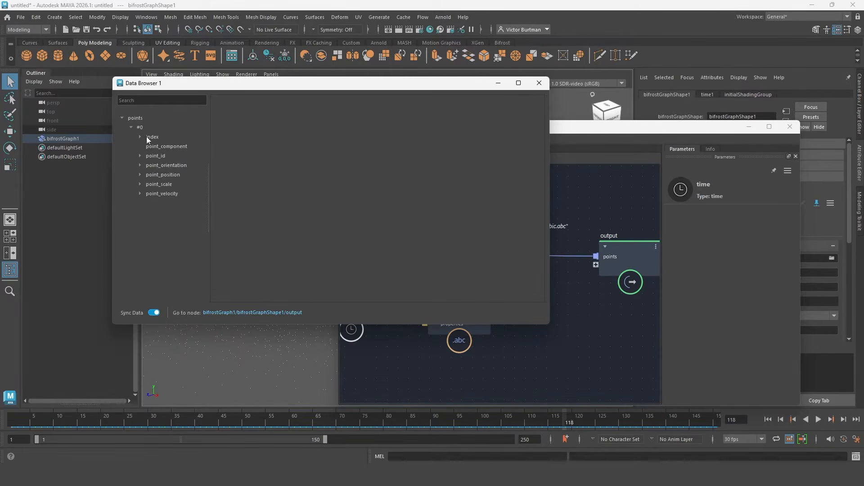
{"action": "left_click", "coordinate": [163, 146]}
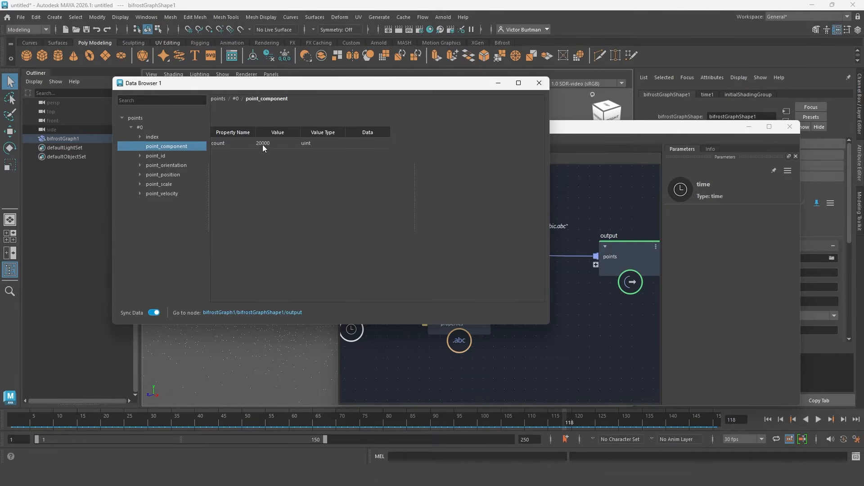
{"action": "left_click", "coordinate": [539, 83]}
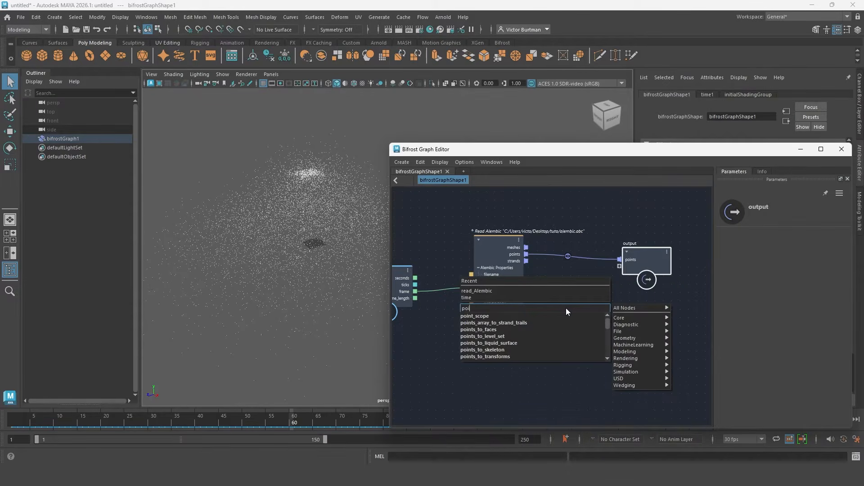
Add a point_scope node, feed it the read_Alembic points, and connect its diagnostic_geo to the graph output.
{"action": "type", "text": "_scope"}
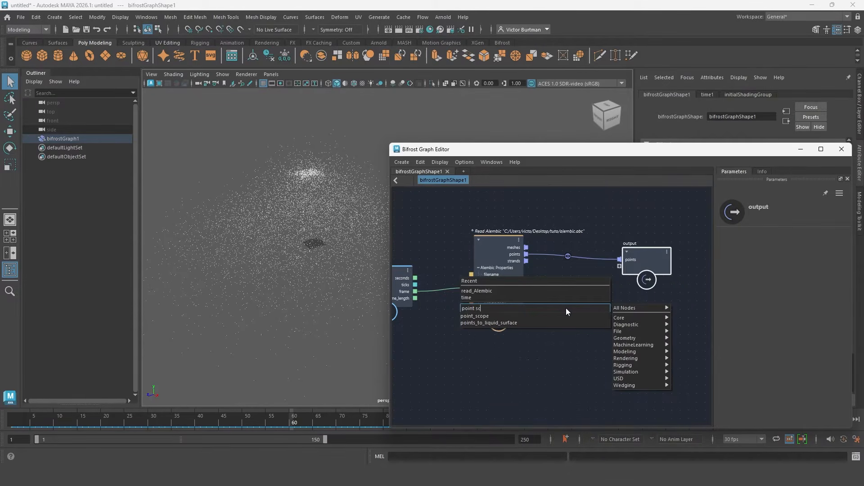
{"action": "key", "text": "Return"}
{"action": "left_click_drag", "start_coordinate": [576, 322], "coordinate": [581, 283]}
{"action": "left_click_drag", "start_coordinate": [526, 254], "coordinate": [549, 296]}
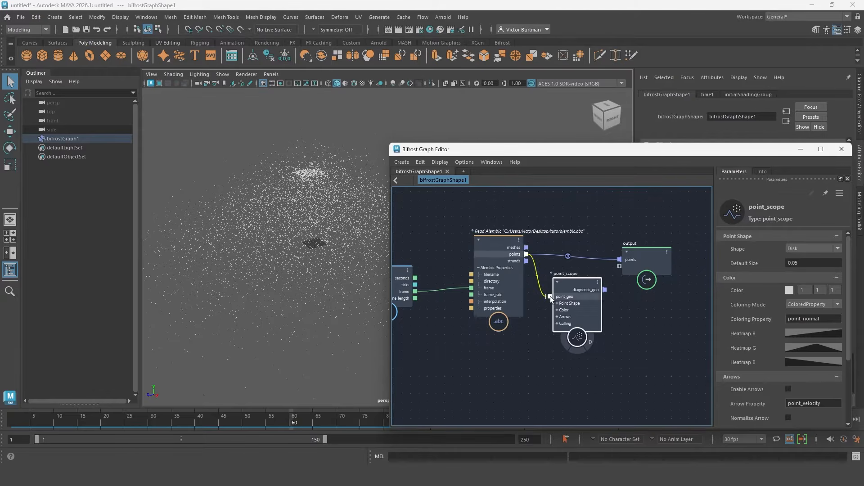
{"action": "left_click_drag", "start_coordinate": [604, 290], "coordinate": [649, 256]}
Set the point_scope's default size to 1.058 and pick a new point color.
{"action": "left_click_drag", "start_coordinate": [796, 263], "coordinate": [826, 263], "text": "ctrl"}
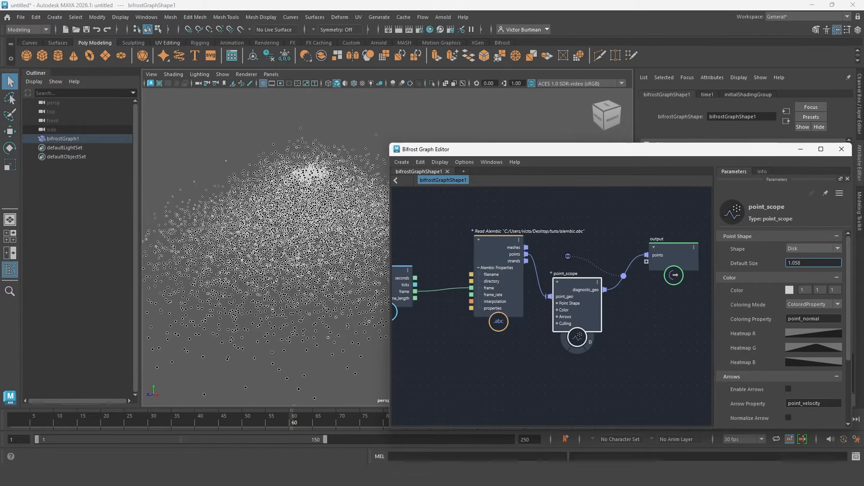
{"action": "left_click", "coordinate": [789, 289]}
{"action": "mouse_move", "coordinate": [734, 366]}
{"action": "left_mouse_down"}
{"action": "mouse_move", "coordinate": [755, 382]}
{"action": "mouse_move", "coordinate": [738, 385]}
{"action": "mouse_move", "coordinate": [743, 365]}
{"action": "mouse_move", "coordinate": [748, 382]}
{"action": "mouse_move", "coordinate": [725, 386]}
{"action": "left_mouse_up"}
Enable the point_scope's point_velocity arrows for a preview and disable them again.
{"action": "scroll", "coordinate": [774, 342], "scroll_direction": "down", "scroll_amount": 5}
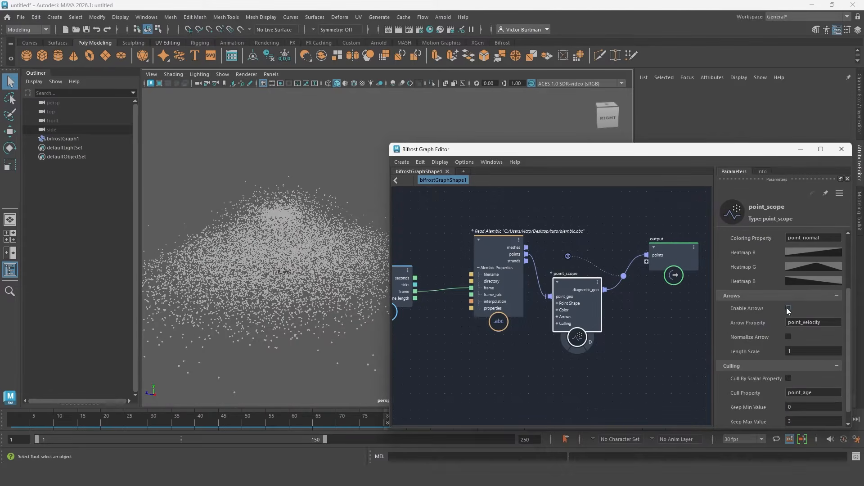
{"action": "left_click", "coordinate": [788, 309]}
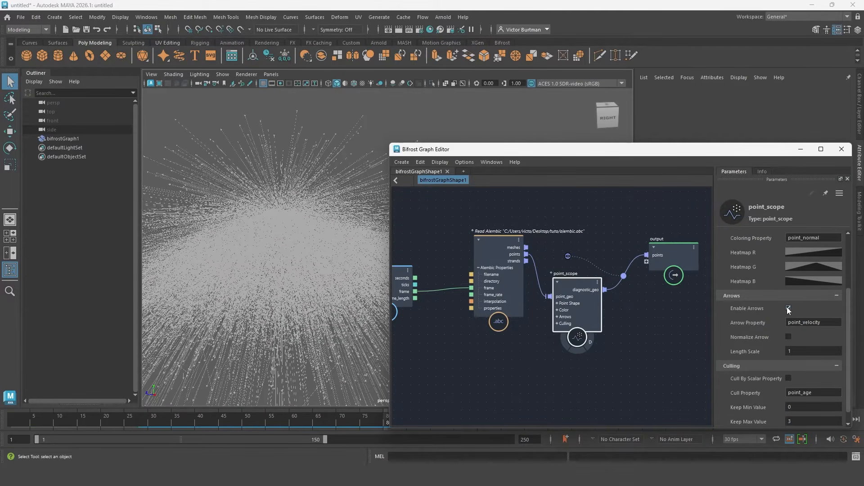
{"action": "left_click", "coordinate": [788, 309]}
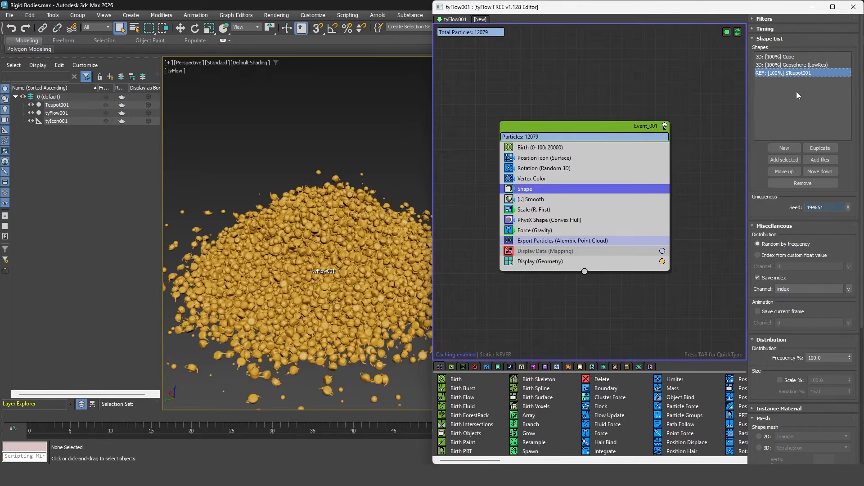
In 3ds Max, review the Cube, Geosphere and Teapot001 entries of the tyFlow Shape operator and minimize the tyFlow editor.
{"action": "left_click", "coordinate": [783, 57]}
{"action": "left_click", "coordinate": [792, 66]}
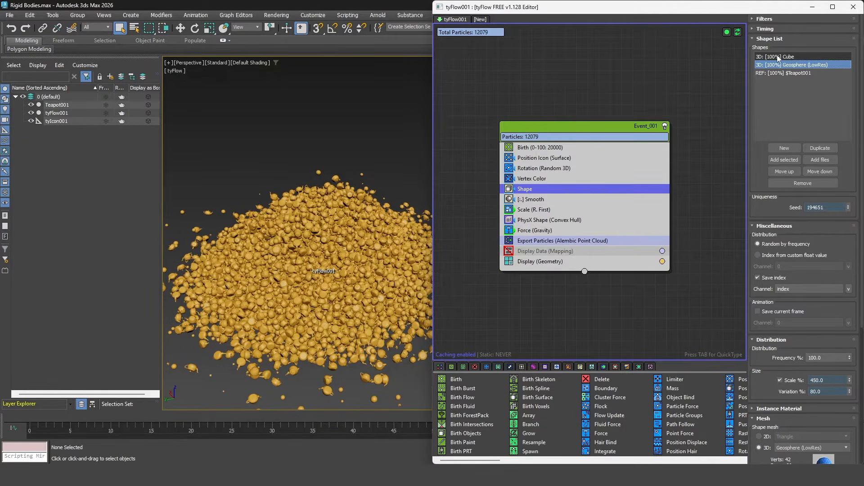
{"action": "left_click", "coordinate": [790, 72]}
{"action": "left_click", "coordinate": [812, 7]}
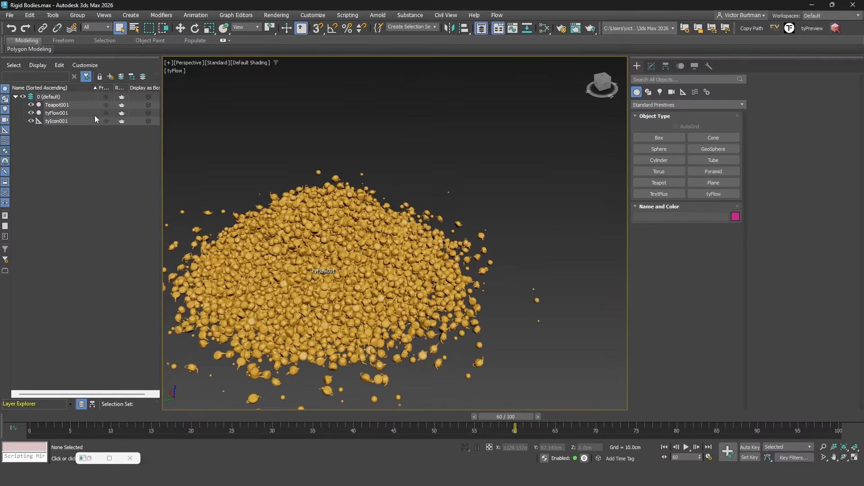
Isolate Teapot001 in the viewport and show its modifier stack.
{"action": "left_click", "coordinate": [61, 104]}
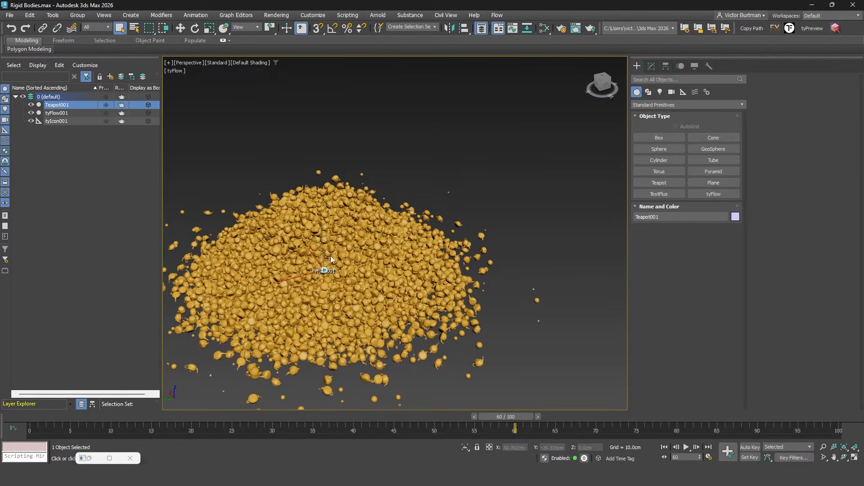
{"action": "key", "text": "alt+q"}
{"action": "left_click", "coordinate": [651, 66]}
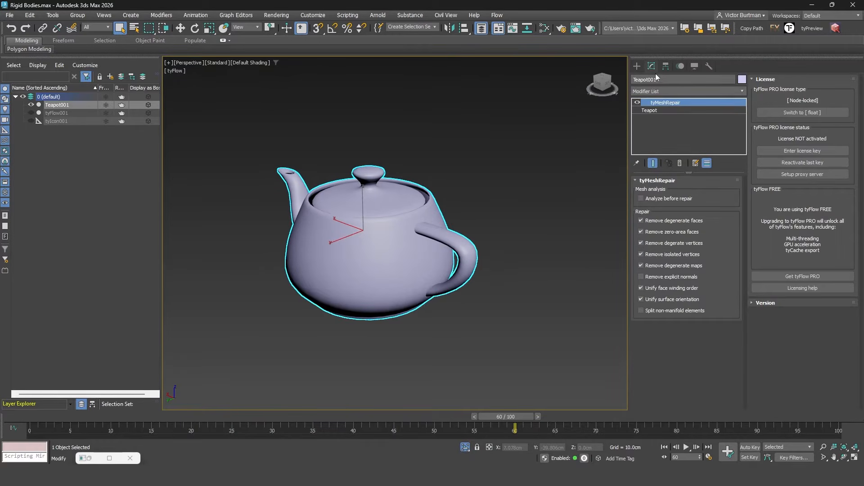
Export the selected teapot to the tuto folder as an Alembic file named teapot, keeping the Single animation option.
{"action": "left_click", "coordinate": [9, 15]}
{"action": "mouse_move", "coordinate": [69, 166]}
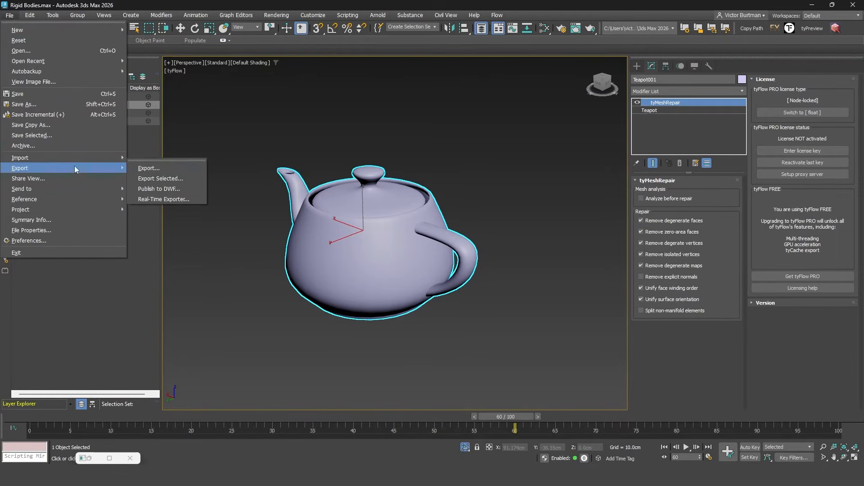
{"action": "left_click", "coordinate": [184, 176]}
{"action": "left_click", "coordinate": [129, 293]}
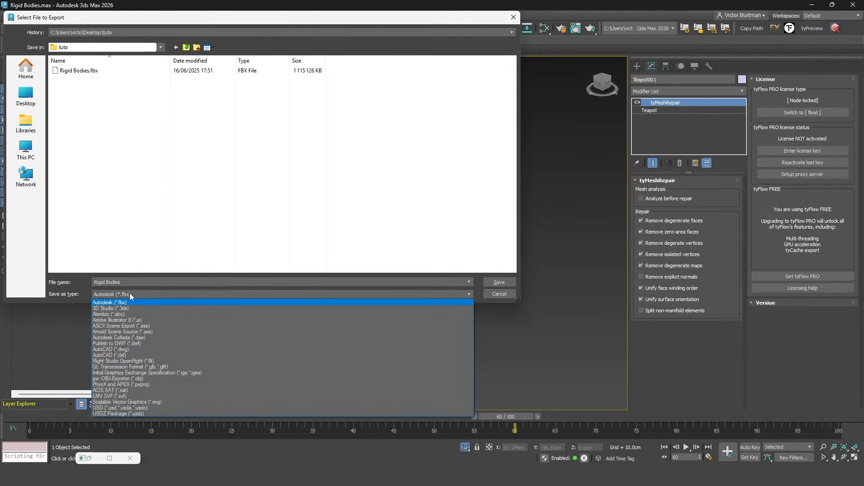
{"action": "left_click", "coordinate": [115, 314]}
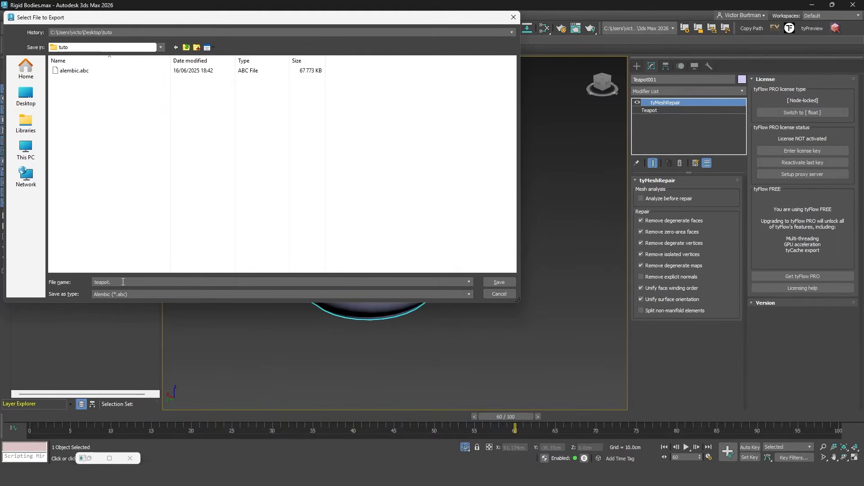
{"action": "key", "text": "Return"}
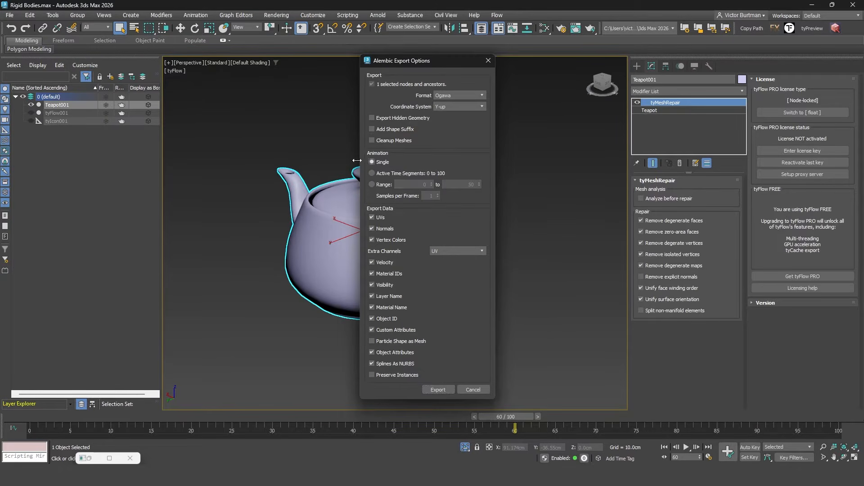
{"action": "left_click", "coordinate": [426, 389]}
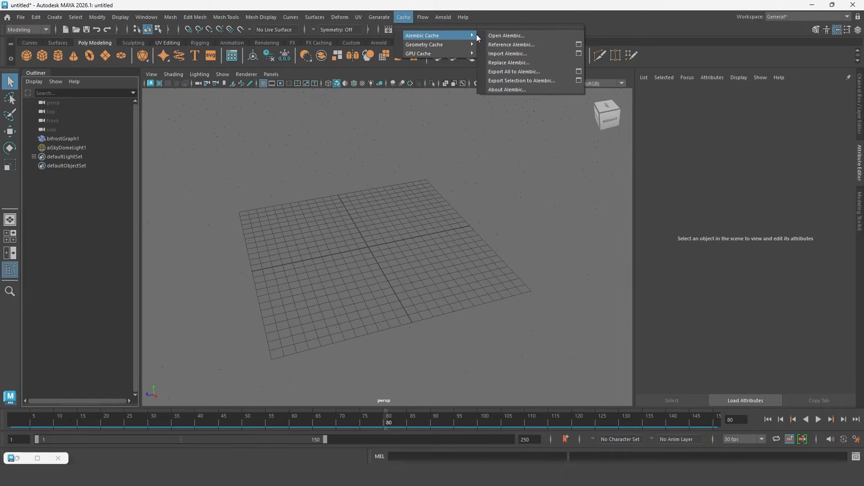
In Maya, import teapot.abc from the tuto folder as an Alembic cache and frame the teapot in the viewport.
{"action": "left_click", "coordinate": [499, 54]}
{"action": "left_click", "coordinate": [113, 146]}
{"action": "double_click", "coordinate": [174, 168]}
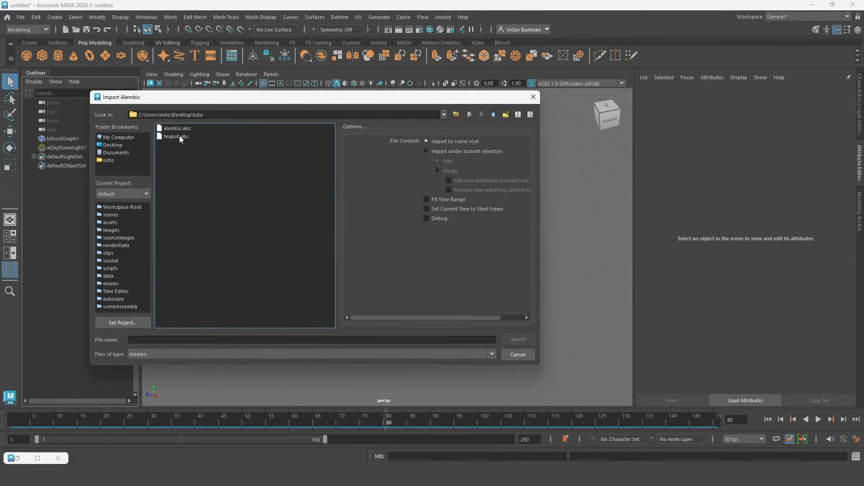
{"action": "double_click", "coordinate": [179, 136]}
{"action": "scroll", "coordinate": [386, 243], "scroll_direction": "up", "scroll_amount": 4}
{"action": "left_click_drag", "start_coordinate": [353, 244], "coordinate": [349, 223], "text": "alt"}
{"action": "left_click", "coordinate": [378, 227]}
{"action": "scroll", "coordinate": [347, 223], "scroll_direction": "up", "scroll_amount": 2}
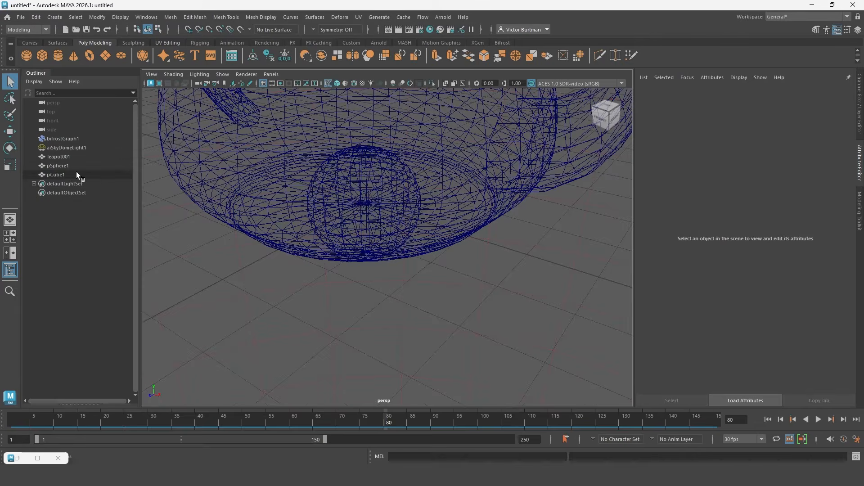
Select pCube1, pSphere1 and Teapot001 in turn to check the three source meshes in the viewport.
{"action": "left_click", "coordinate": [76, 173]}
{"action": "left_click", "coordinate": [74, 164]}
{"action": "left_click", "coordinate": [74, 156]}
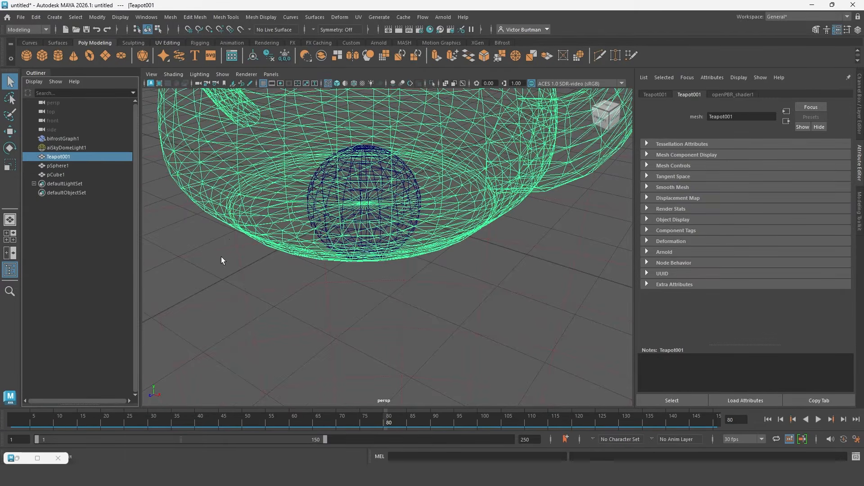
{"action": "left_click", "coordinate": [218, 255]}
{"action": "scroll", "coordinate": [227, 264], "scroll_direction": "down", "scroll_amount": 6}
Open bifrostGraph1 in the Bifrost Graph Editor and place the editor window so the Outliner meshes stay accessible.
{"action": "left_click", "coordinate": [65, 158]}
{"action": "left_click_drag", "start_coordinate": [65, 161], "coordinate": [68, 175]}
{"action": "right_click", "coordinate": [71, 140]}
{"action": "left_click", "coordinate": [83, 147]}
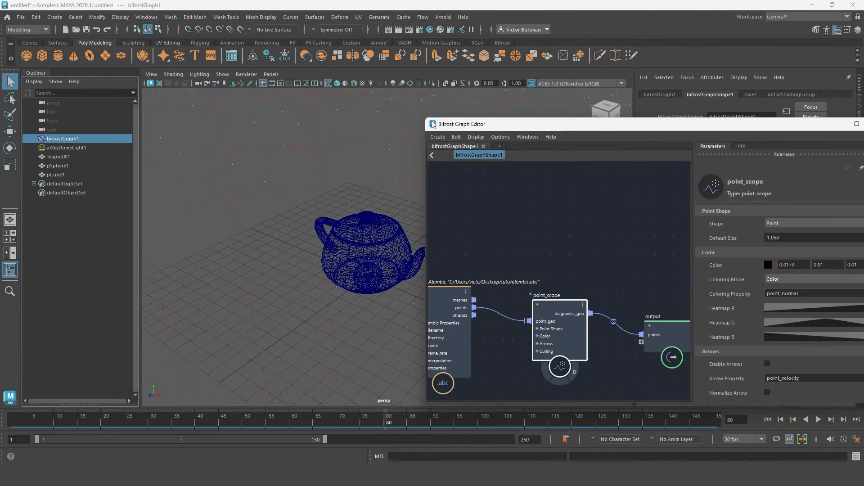
{"action": "left_click_drag", "start_coordinate": [425, 118], "coordinate": [399, 7]}
{"action": "middle_click_drag", "start_coordinate": [477, 144], "coordinate": [522, 103], "text": "alt"}
{"action": "scroll", "coordinate": [571, 137], "scroll_direction": "down", "scroll_amount": 4}
{"action": "scroll", "coordinate": [544, 134], "scroll_direction": "up", "scroll_amount": 3}
{"action": "left_click_drag", "start_coordinate": [509, 145], "coordinate": [527, 147]}
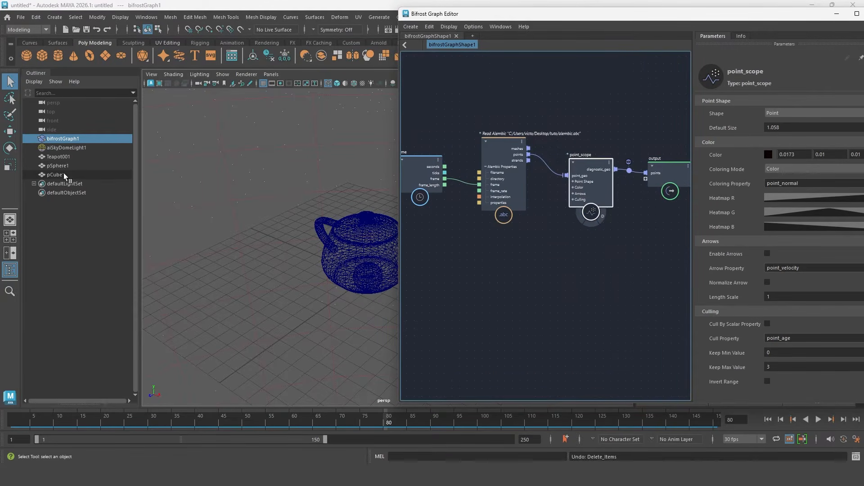
Bring Teapot001, pSphere1 and pCube1 into the graph as one mesh input node and inspect its combined path.
{"action": "left_click_drag", "start_coordinate": [64, 175], "coordinate": [502, 264]}
{"action": "scroll", "coordinate": [512, 292], "scroll_direction": "up", "scroll_amount": 2}
{"action": "left_click_drag", "start_coordinate": [671, 16], "coordinate": [620, 20]}
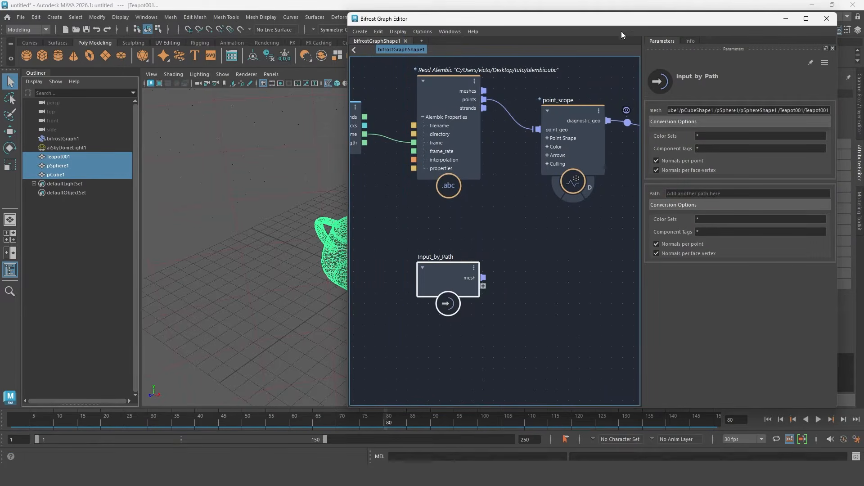
{"action": "left_click", "coordinate": [685, 109]}
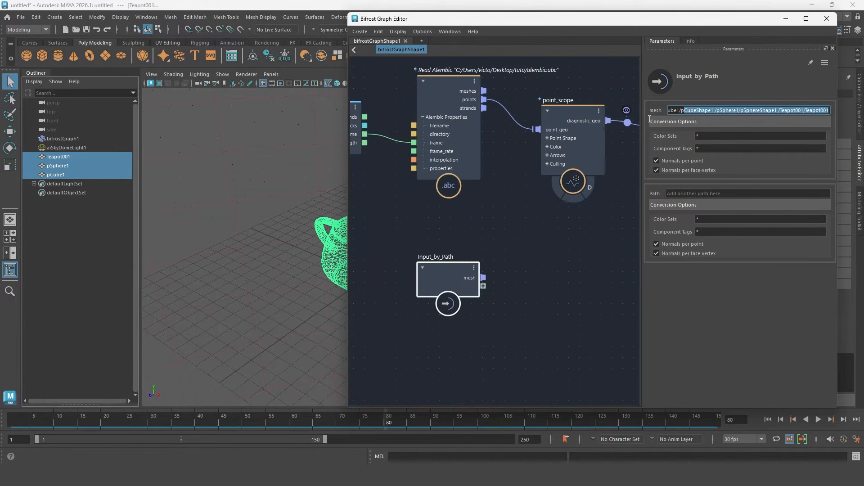
Reposition the Input_by_Path node and add a create_instances node beside it in the Bifrost graph.
{"action": "left_click_drag", "start_coordinate": [657, 119], "coordinate": [570, 104]}
{"action": "middle_click_drag", "start_coordinate": [579, 239], "coordinate": [571, 239]}
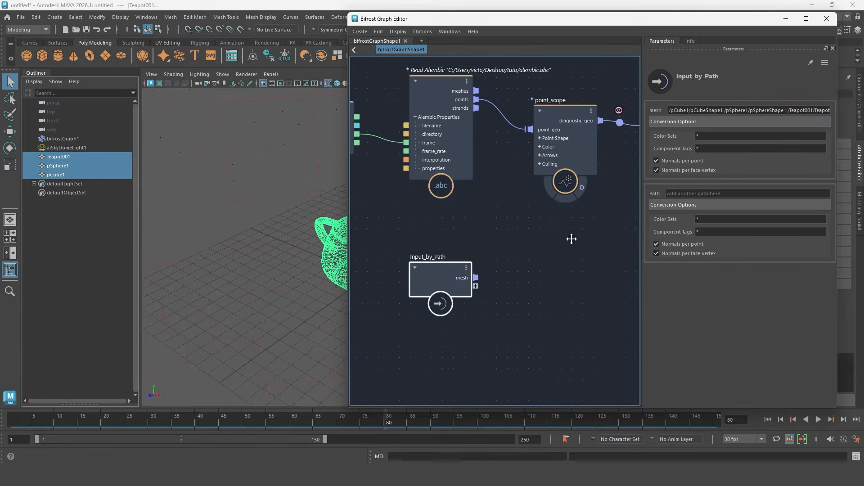
{"action": "left_click_drag", "start_coordinate": [443, 267], "coordinate": [422, 258]}
{"action": "middle_click_drag", "start_coordinate": [460, 228], "coordinate": [473, 234]}
{"action": "key", "text": "Tab"}
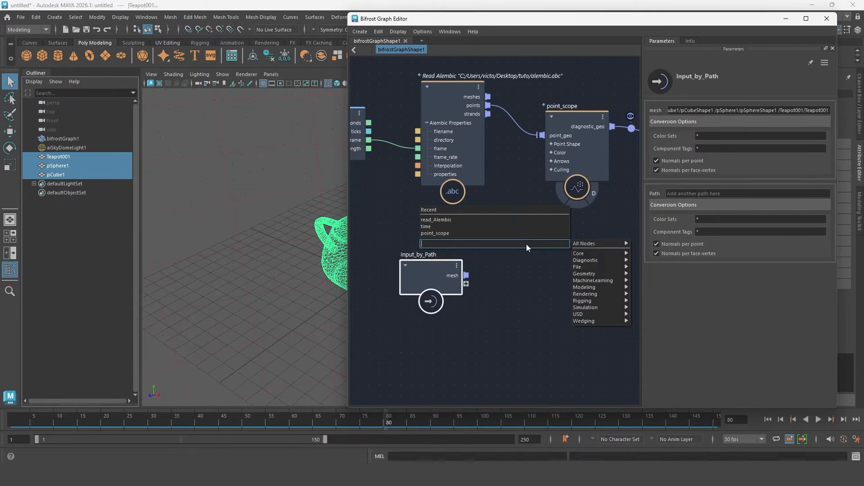
{"action": "type", "text": "instance"}
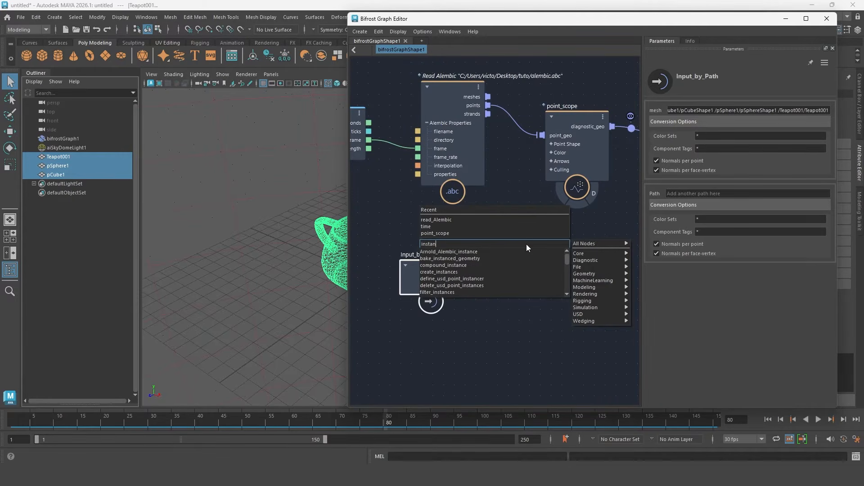
{"action": "key", "text": "Down"}
{"action": "key", "text": "Down"}
{"action": "key", "text": "Down"}
{"action": "key", "text": "Down"}
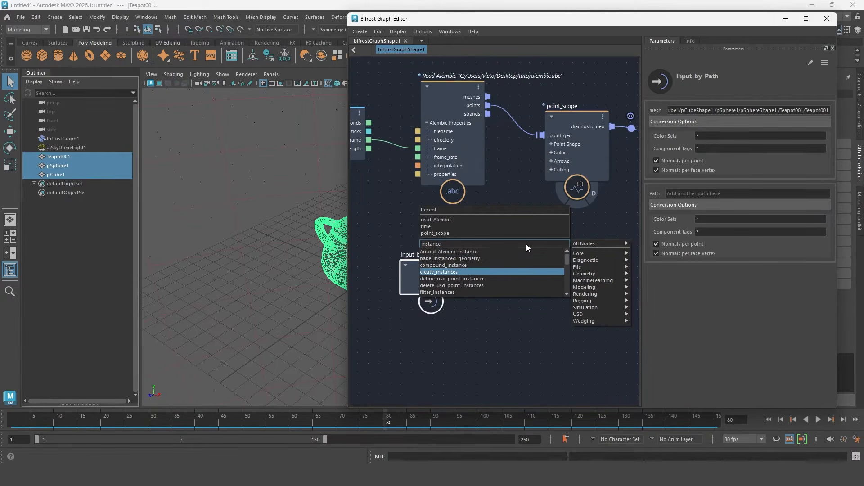
{"action": "key", "text": "Return"}
Try to wire the Read Alembic points output directly into the points input of create_instances, and remove that connection.
{"action": "left_click_drag", "start_coordinate": [488, 106], "coordinate": [547, 254]}
{"action": "left_click", "coordinate": [522, 257]}
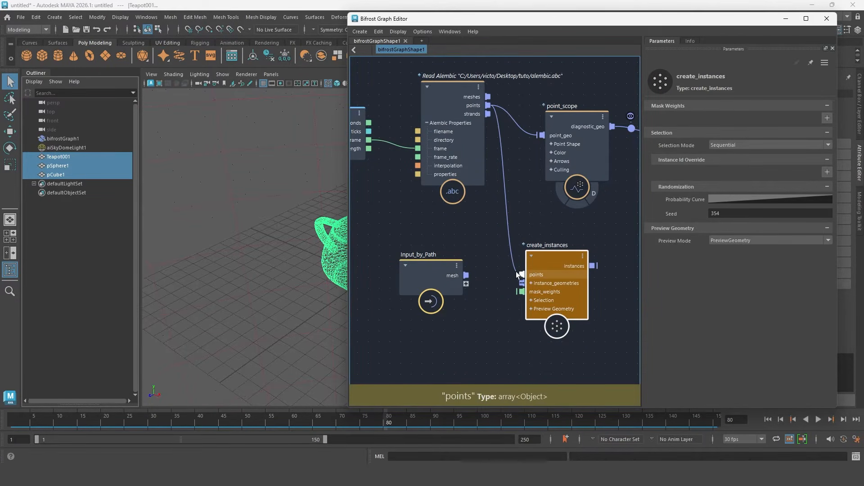
{"action": "left_click", "coordinate": [514, 270]}
{"action": "key", "text": "Delete"}
Add a merge_geometry node and wire it between the Read Alembic points output and the points input of create_instances.
{"action": "key", "text": "Tab"}
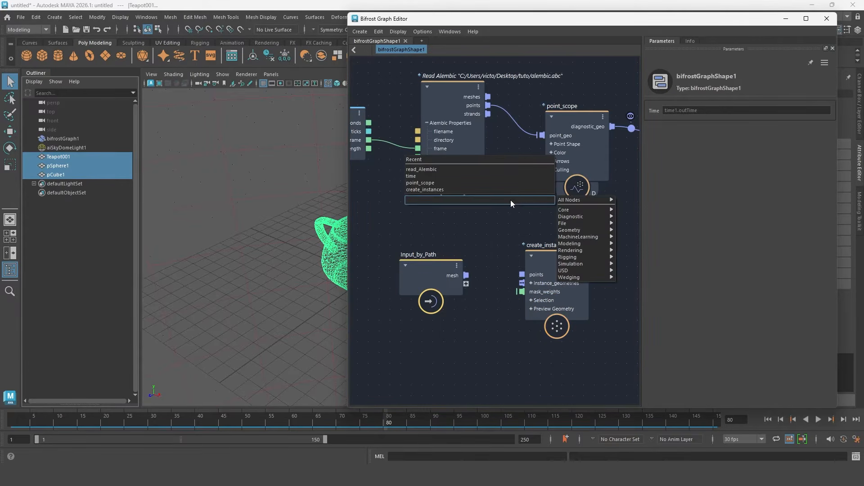
{"action": "type", "text": "merge"}
{"action": "key", "text": "Down"}
{"action": "key", "text": "Down"}
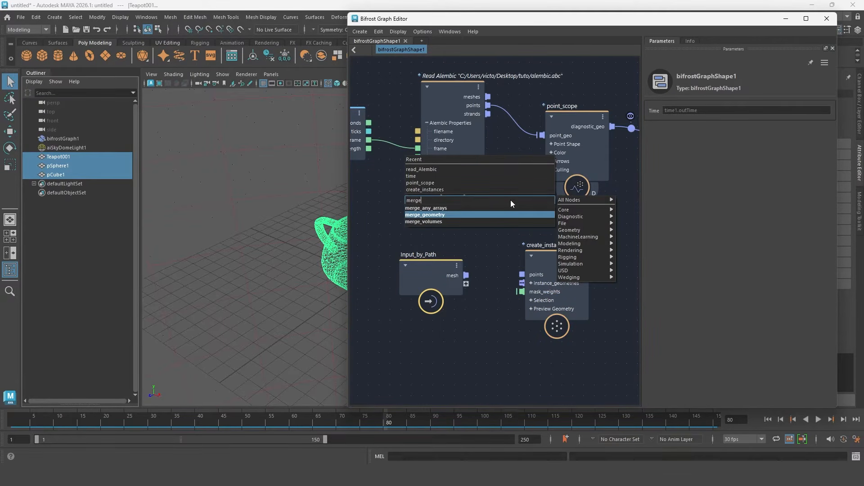
{"action": "key", "text": "Return"}
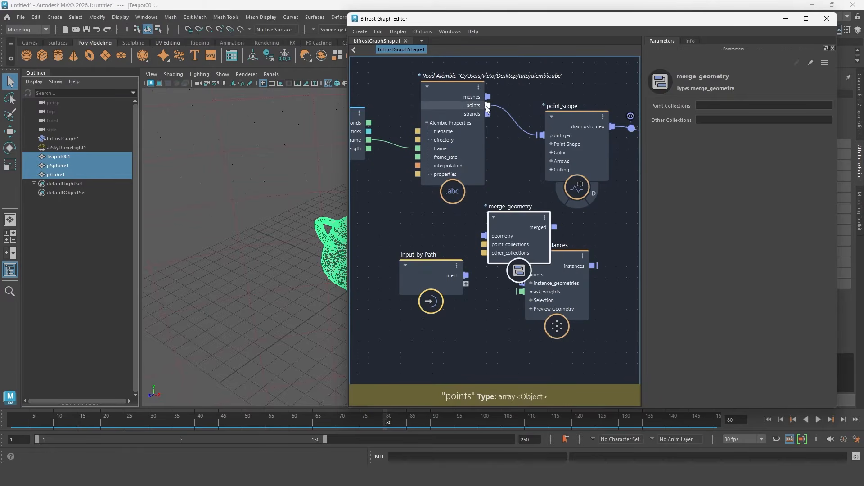
{"action": "left_click_drag", "start_coordinate": [487, 106], "coordinate": [484, 236]}
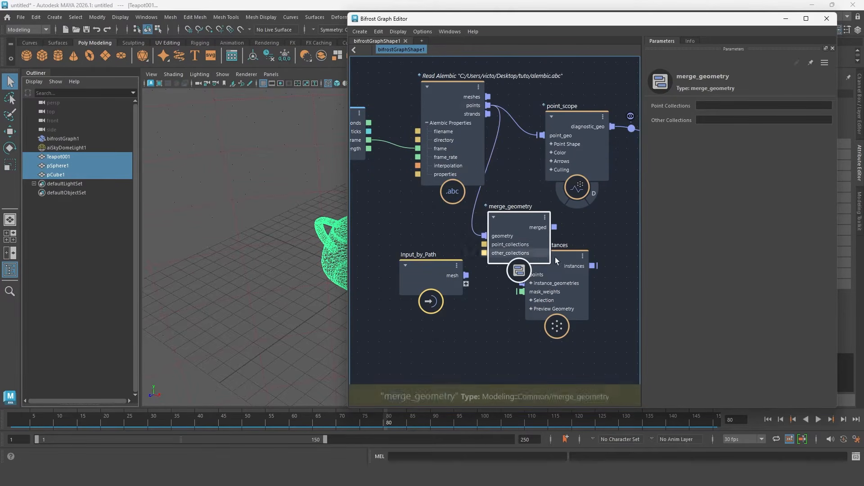
{"action": "left_click_drag", "start_coordinate": [566, 258], "coordinate": [623, 260]}
{"action": "left_click_drag", "start_coordinate": [554, 227], "coordinate": [580, 276]}
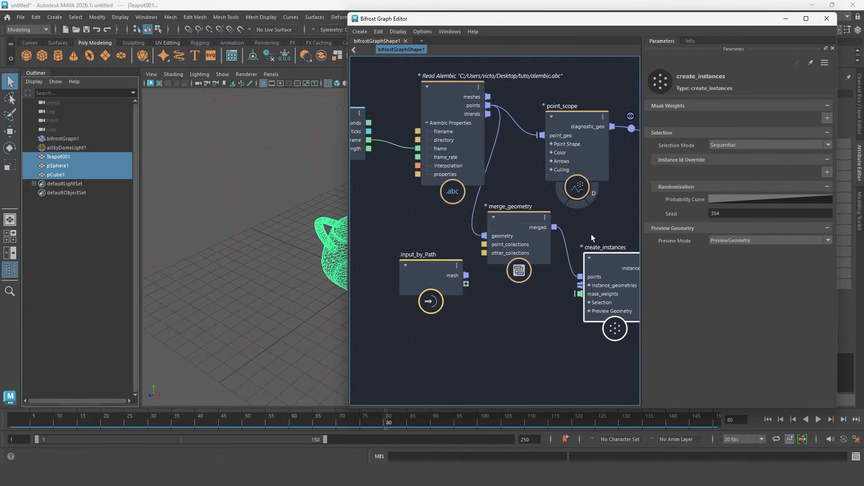
Tidy the node layout and connect the Input_by_Path mesh output to instance_geometries on create_instances.
{"action": "middle_click_drag", "start_coordinate": [571, 234], "coordinate": [516, 235]}
{"action": "left_click_drag", "start_coordinate": [469, 222], "coordinate": [479, 261]}
{"action": "scroll", "coordinate": [571, 221], "scroll_direction": "down", "scroll_amount": 1}
{"action": "middle_click_drag", "start_coordinate": [568, 207], "coordinate": [531, 192]}
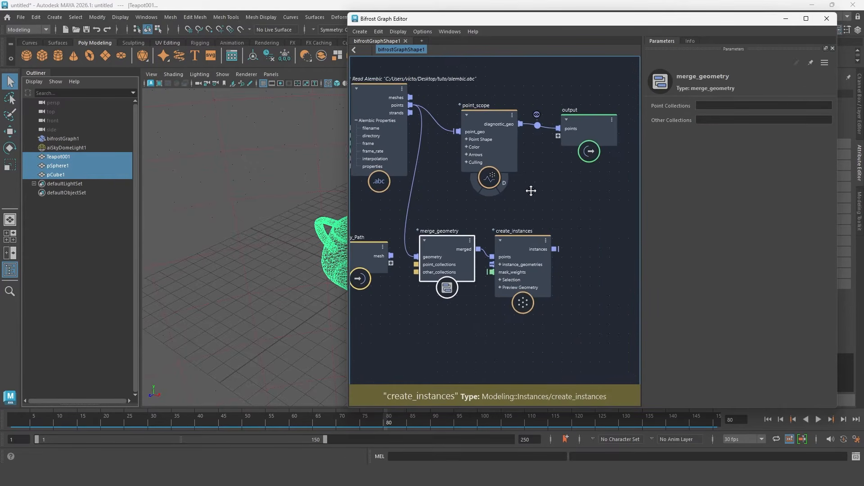
{"action": "scroll", "coordinate": [531, 192], "scroll_direction": "down", "scroll_amount": 1}
{"action": "left_click_drag", "start_coordinate": [576, 131], "coordinate": [591, 161]}
{"action": "left_click_drag", "start_coordinate": [378, 245], "coordinate": [443, 309]}
{"action": "scroll", "coordinate": [510, 298], "scroll_direction": "up", "scroll_amount": 1}
{"action": "left_click_drag", "start_coordinate": [524, 217], "coordinate": [539, 225]}
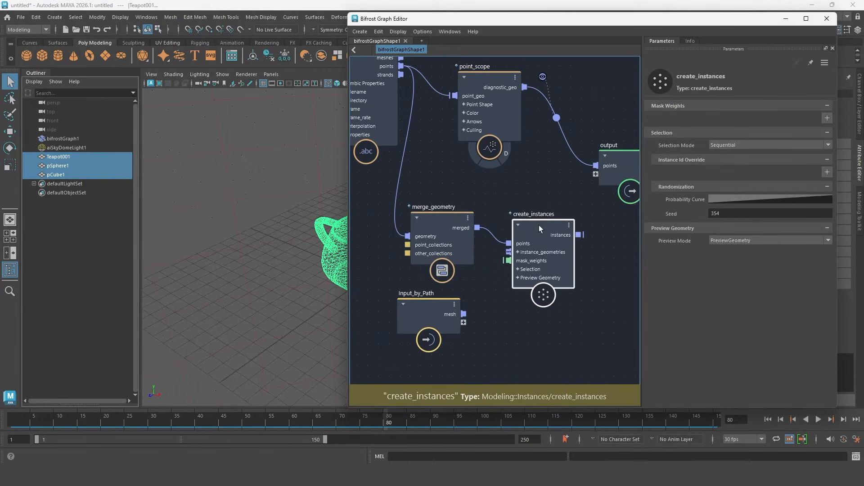
{"action": "scroll", "coordinate": [485, 302], "scroll_direction": "up", "scroll_amount": 1}
{"action": "left_click_drag", "start_coordinate": [460, 316], "coordinate": [510, 245]}
{"action": "scroll", "coordinate": [498, 193], "scroll_direction": "down", "scroll_amount": 2}
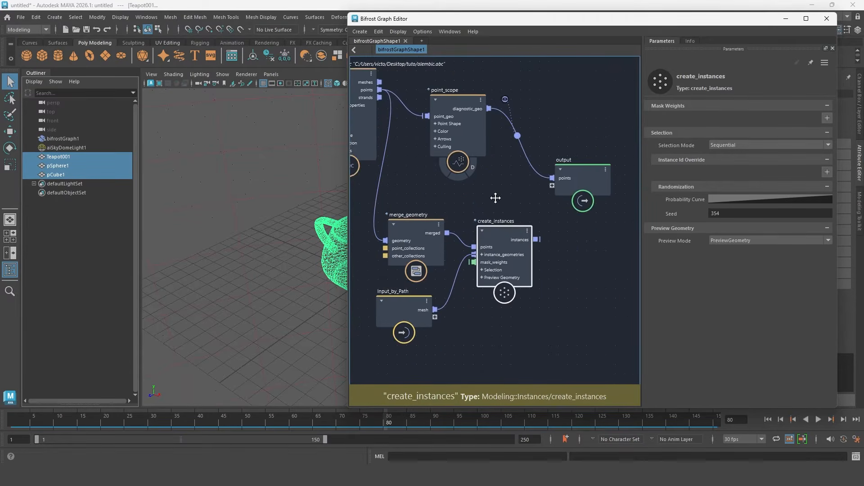
Replace the graph output's points port with one fed by the instances output of create_instances.
{"action": "left_click_drag", "start_coordinate": [526, 250], "coordinate": [544, 190]}
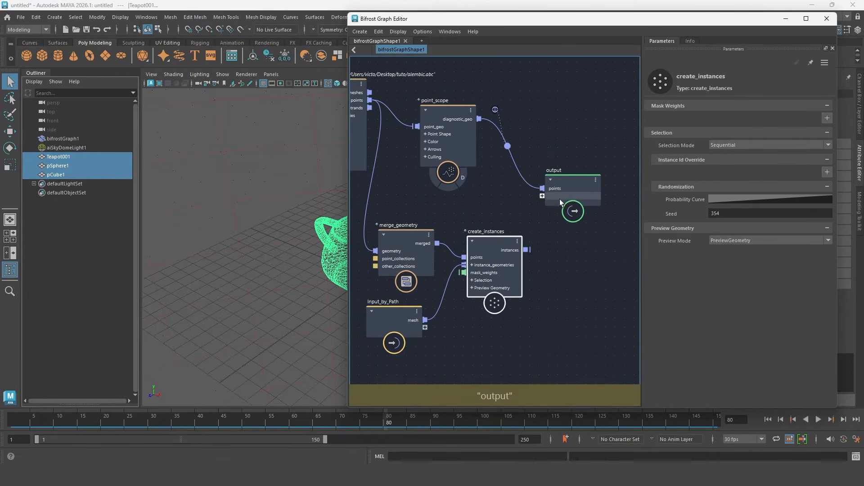
{"action": "left_click_drag", "start_coordinate": [527, 250], "coordinate": [544, 189]}
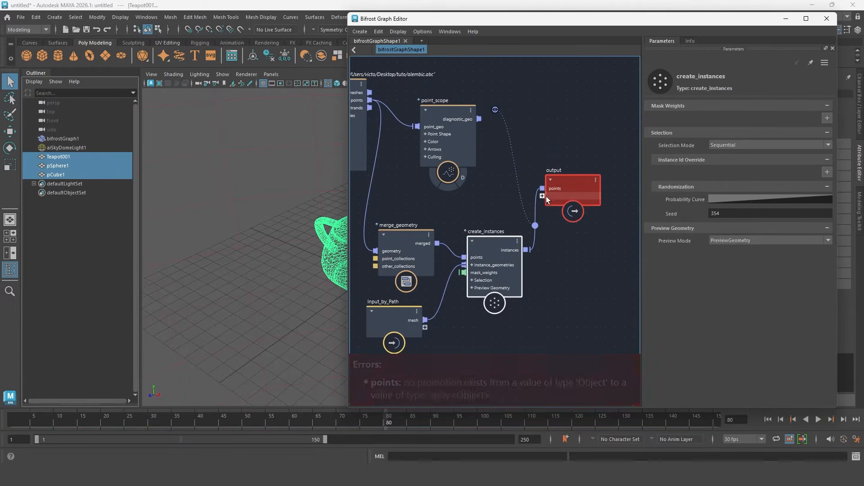
{"action": "right_click", "coordinate": [543, 188]}
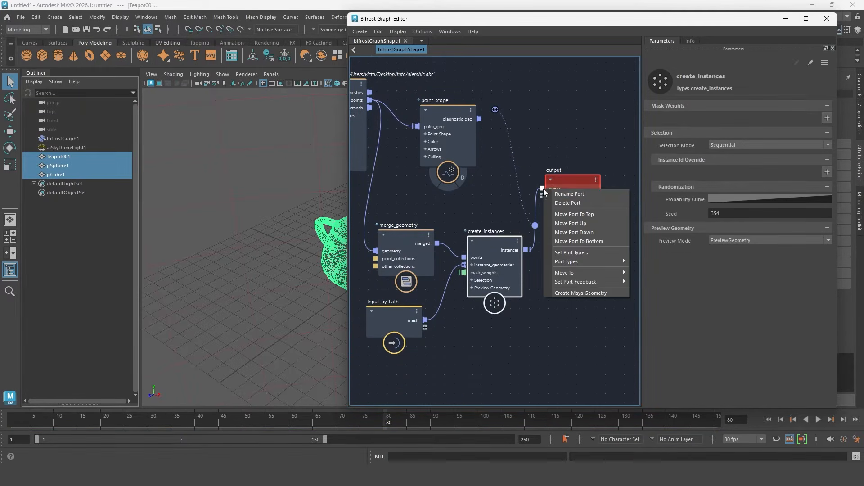
{"action": "left_click", "coordinate": [558, 201]}
{"action": "left_click_drag", "start_coordinate": [526, 249], "coordinate": [543, 188]}
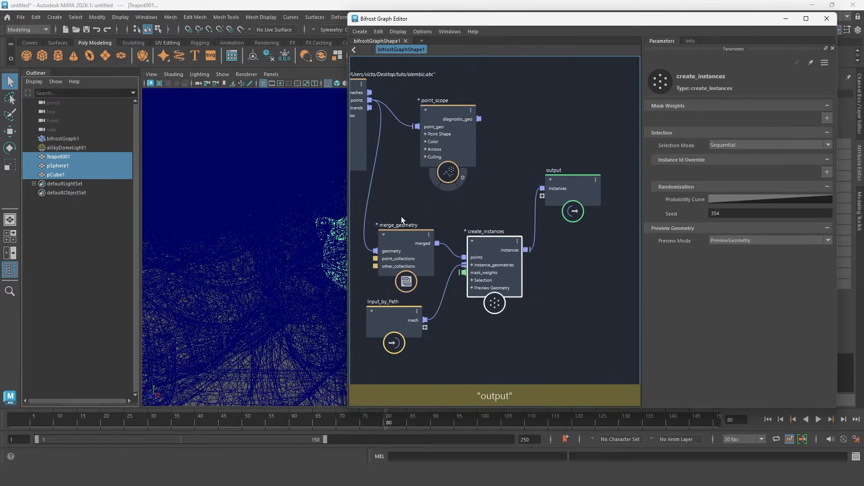
Show the instances in shaded display without the graph editor in the way, and check their motion along the timeline.
{"action": "scroll", "coordinate": [254, 225], "scroll_direction": "down", "scroll_amount": 5}
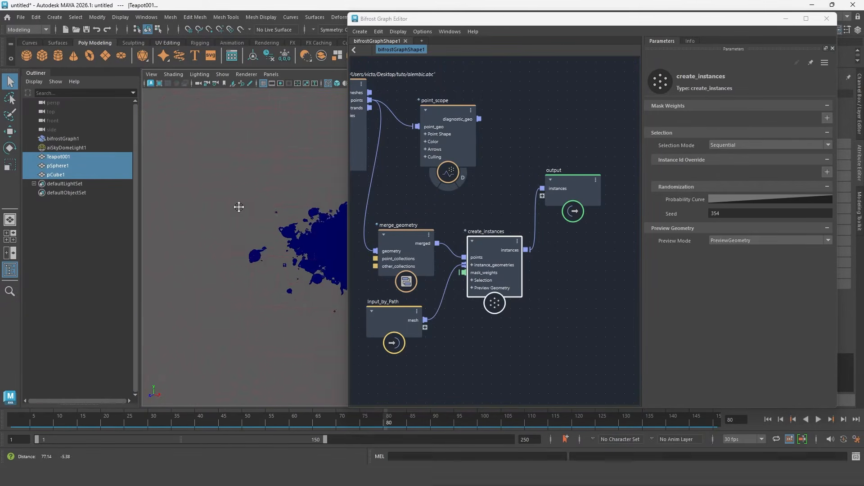
{"action": "left_click", "coordinate": [785, 19]}
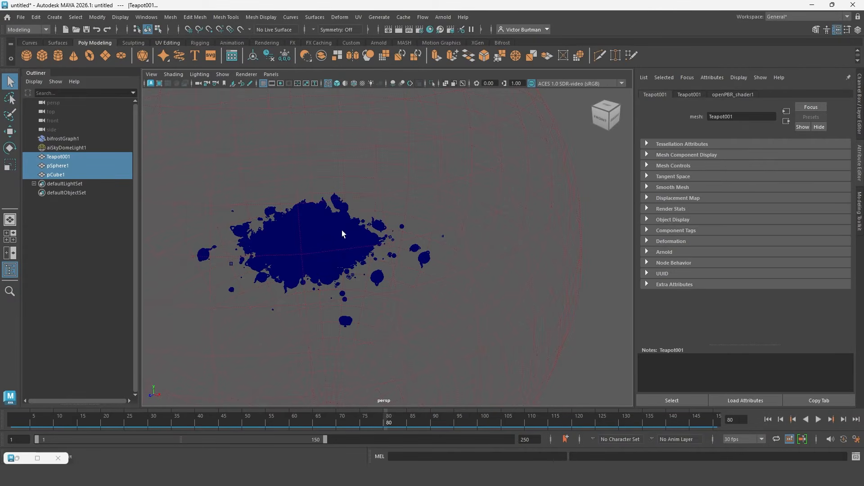
{"action": "scroll", "coordinate": [346, 232], "scroll_direction": "up", "scroll_amount": 5}
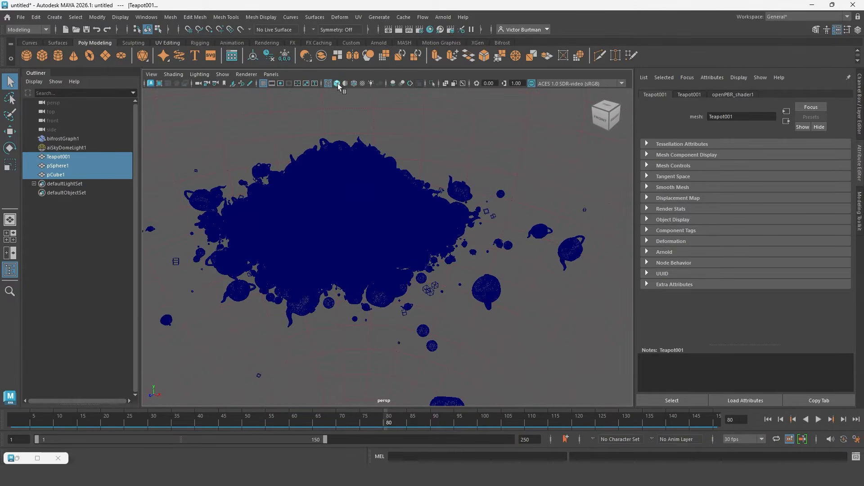
{"action": "left_click", "coordinate": [338, 83]}
{"action": "mouse_move", "coordinate": [380, 180]}
{"action": "left_mouse_down", "text": "alt"}
{"action": "mouse_move", "coordinate": [392, 207]}
{"action": "mouse_move", "coordinate": [394, 192]}
{"action": "left_mouse_up", "text": "alt"}
{"action": "left_click_drag", "start_coordinate": [59, 422], "coordinate": [142, 366]}
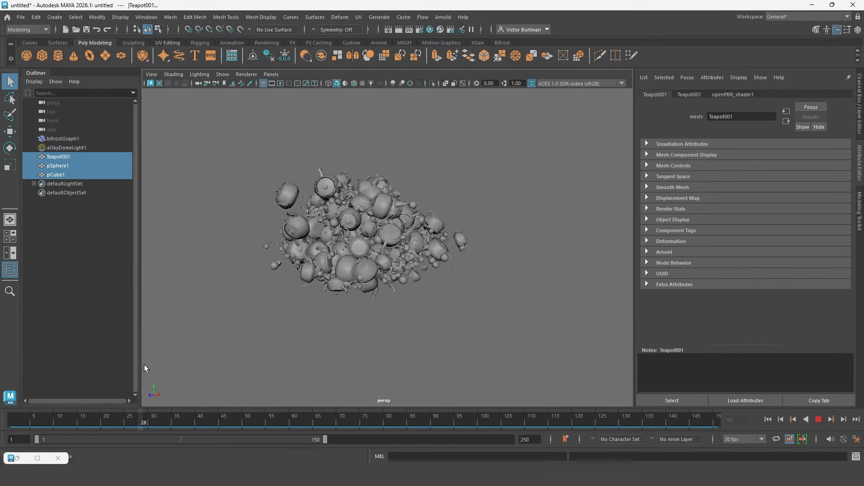
{"action": "left_click_drag", "start_coordinate": [407, 370], "coordinate": [254, 372]}
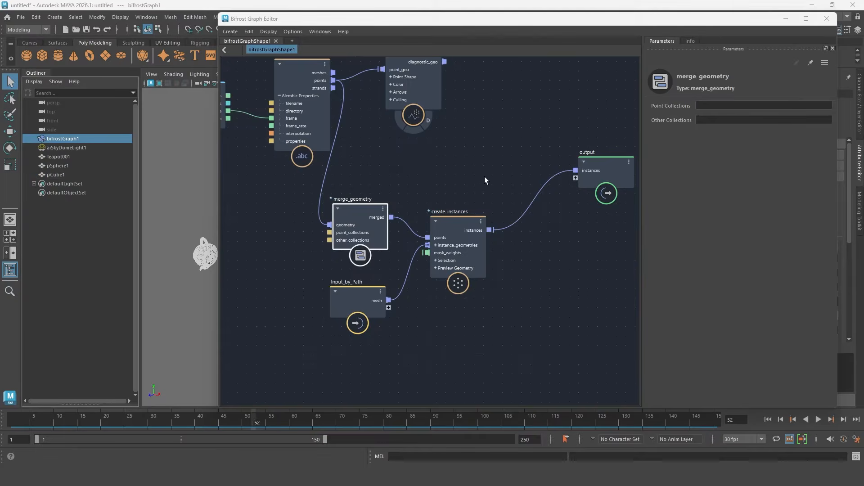
Add a get_geo_property node to the Bifrost graph.
{"action": "middle_click_drag", "start_coordinate": [461, 157], "coordinate": [478, 163], "text": "alt"}
{"action": "key", "text": "Tab"}
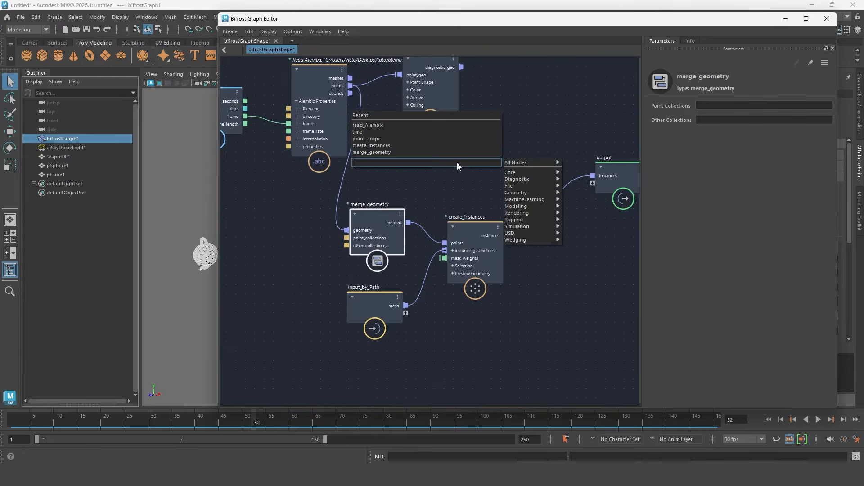
{"action": "type", "text": "get geo"}
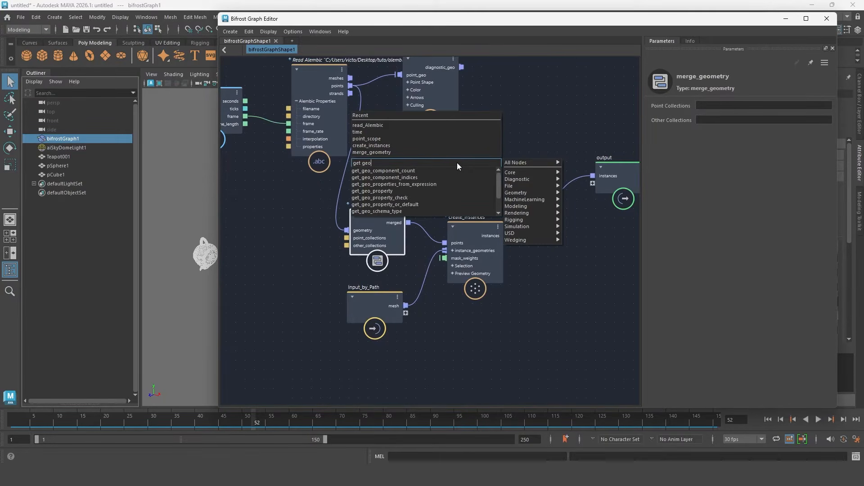
{"action": "key", "text": "Down"}
{"action": "key", "text": "Down"}
{"action": "key", "text": "Down"}
{"action": "key", "text": "Down"}
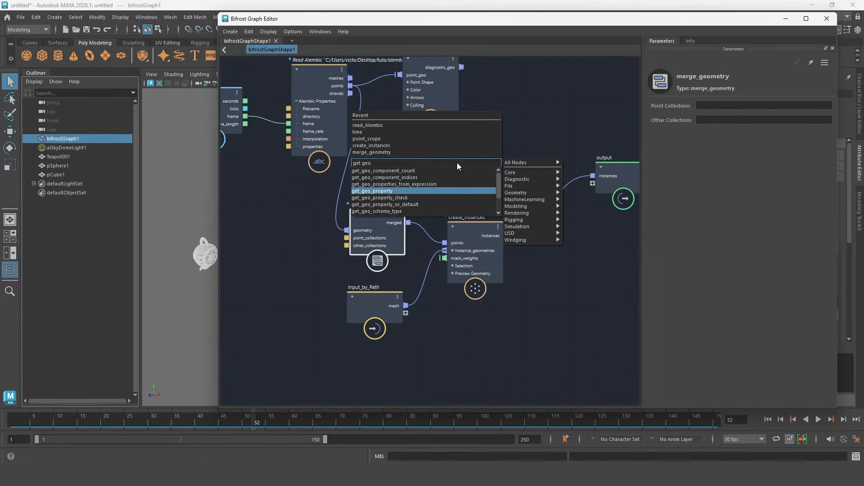
{"action": "key", "text": "Return"}
Rearrange the nodes around merge_geometry and connect its merged output to the geometry input of get_geo_property.
{"action": "left_click_drag", "start_coordinate": [458, 179], "coordinate": [278, 229]}
{"action": "middle_click_drag", "start_coordinate": [296, 101], "coordinate": [400, 101], "text": "alt"}
{"action": "left_click_drag", "start_coordinate": [337, 167], "coordinate": [306, 93]}
{"action": "middle_click_drag", "start_coordinate": [437, 128], "coordinate": [440, 141], "text": "alt"}
{"action": "left_click_drag", "start_coordinate": [481, 225], "coordinate": [380, 154]}
{"action": "left_click_drag", "start_coordinate": [397, 237], "coordinate": [455, 224]}
{"action": "left_click_drag", "start_coordinate": [394, 158], "coordinate": [400, 162]}
{"action": "left_click_drag", "start_coordinate": [421, 169], "coordinate": [420, 267]}
{"action": "left_click_drag", "start_coordinate": [440, 230], "coordinate": [457, 229]}
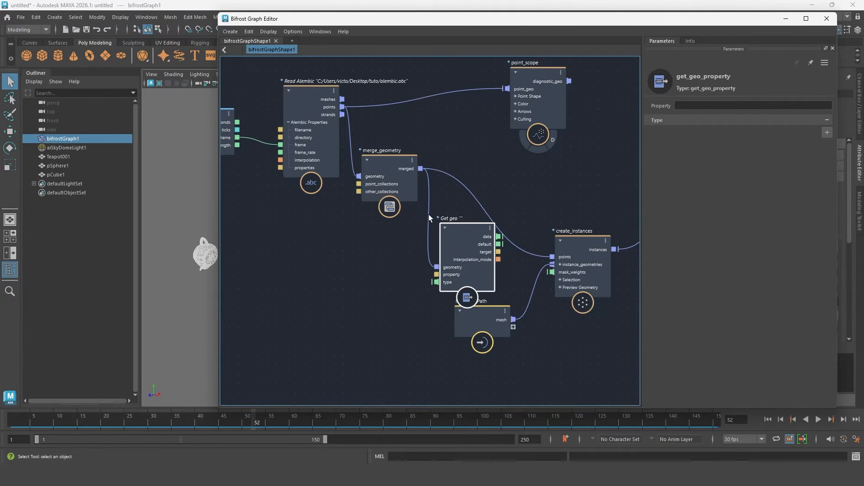
Inspect the merged points' index values in the Data Browser through a watchpoint on the wire to create_instances.
{"action": "right_click", "coordinate": [463, 184]}
{"action": "left_click", "coordinate": [490, 219]}
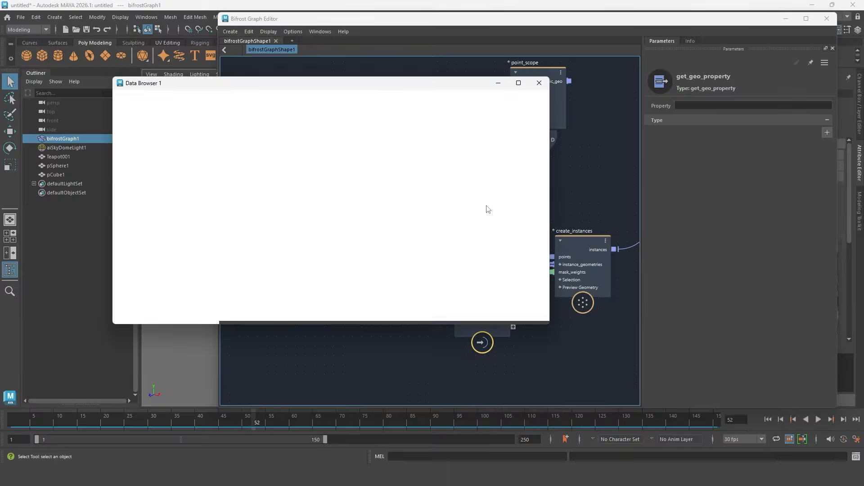
{"action": "left_click", "coordinate": [131, 127]}
{"action": "left_click", "coordinate": [145, 128]}
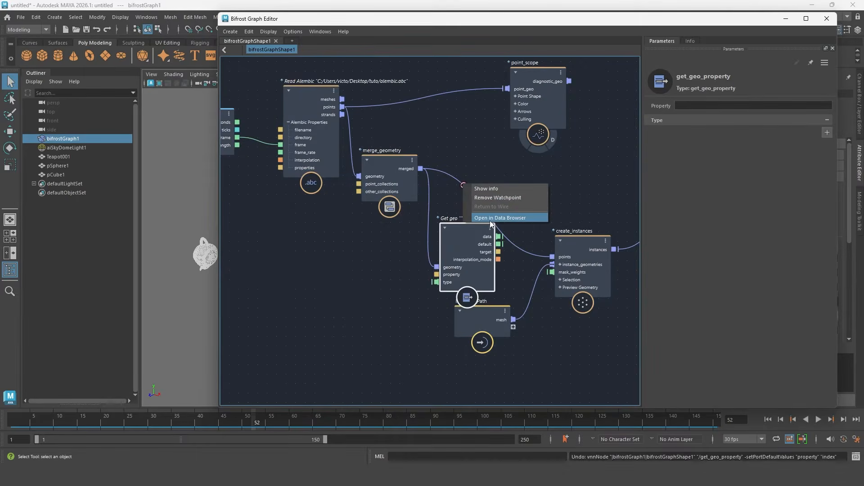
{"action": "left_click", "coordinate": [491, 220]}
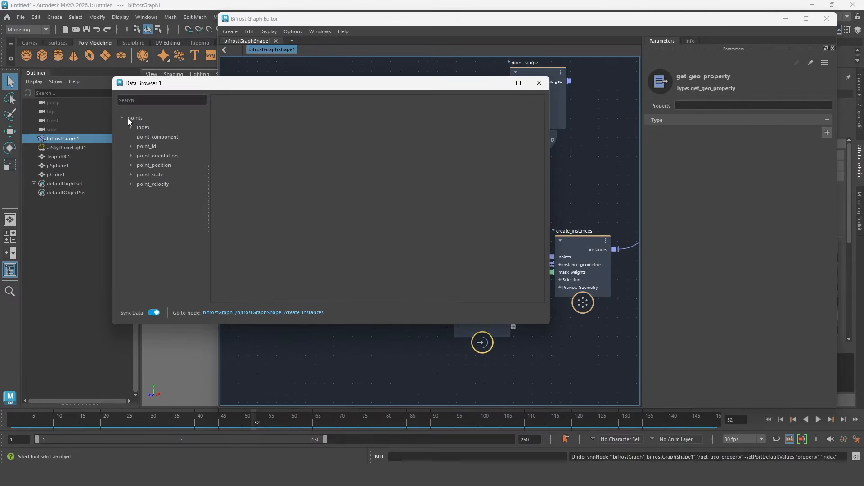
{"action": "double_click", "coordinate": [139, 127]}
{"action": "left_click", "coordinate": [155, 136]}
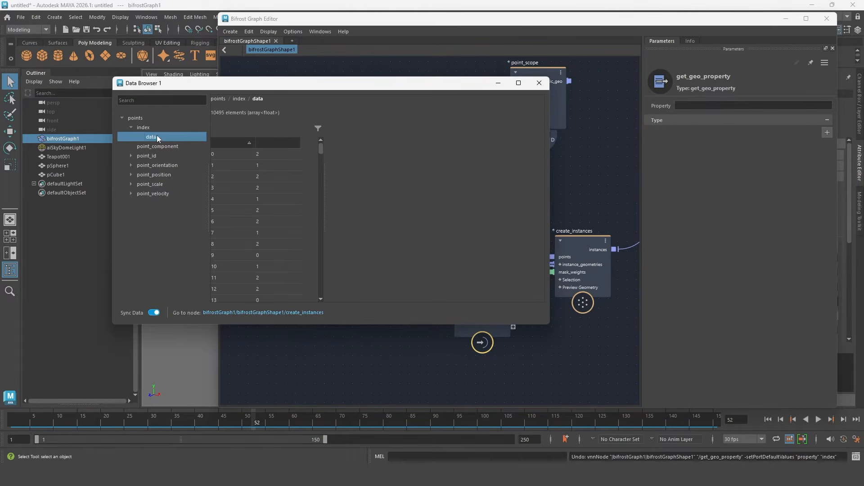
{"action": "left_click", "coordinate": [261, 154]}
{"action": "scroll", "coordinate": [270, 211], "scroll_direction": "down", "scroll_amount": 1}
{"action": "scroll", "coordinate": [263, 250], "scroll_direction": "down", "scroll_amount": 10}
{"action": "scroll", "coordinate": [266, 243], "scroll_direction": "down", "scroll_amount": 20}
{"action": "left_click", "coordinate": [539, 82]}
Set the property of get_geo_property to index and expand the Selection inputs on create_instances.
{"action": "left_click", "coordinate": [689, 106]}
{"action": "type", "text": "index"}
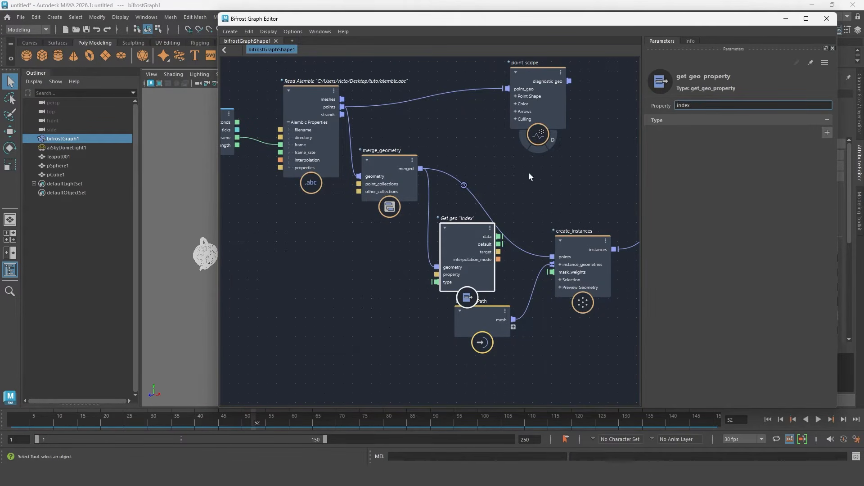
{"action": "scroll", "coordinate": [498, 246], "scroll_direction": "up", "scroll_amount": 5}
{"action": "left_click", "coordinate": [548, 247]}
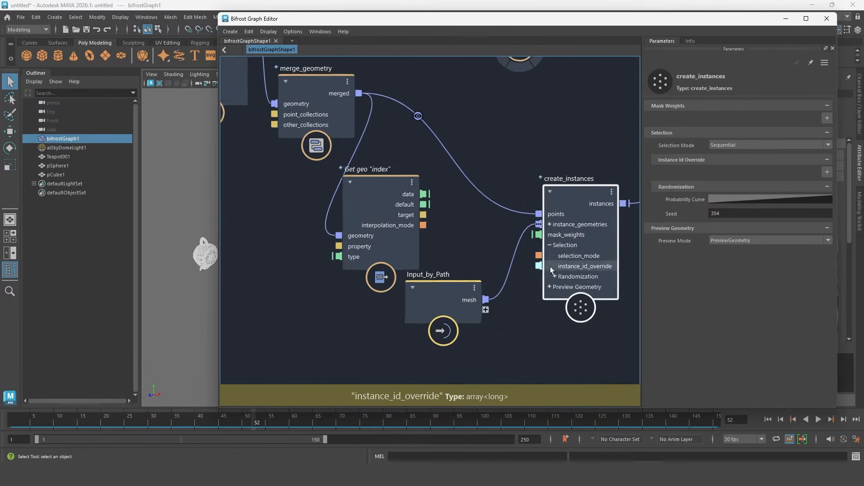
Add a to_long node and feed its from input with the data output of the index property node.
{"action": "scroll", "coordinate": [543, 267], "scroll_direction": "up", "scroll_amount": 1}
{"action": "key", "text": "Tab"}
{"action": "type", "text": "to_long"}
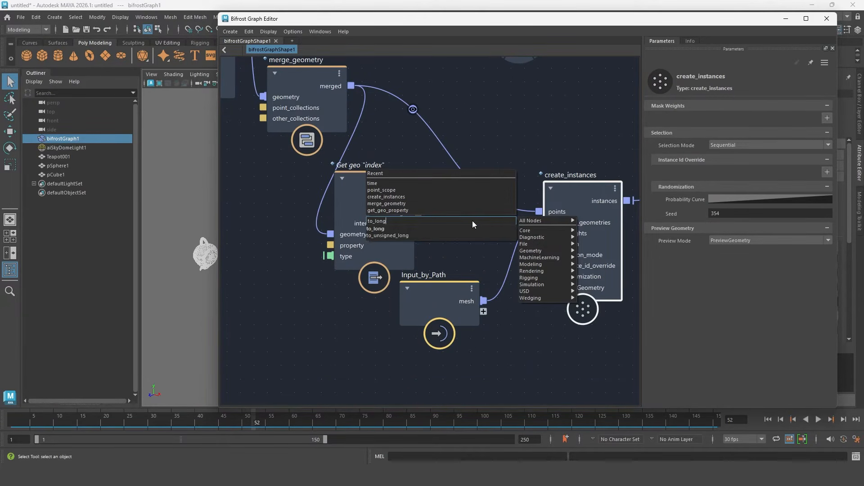
{"action": "key", "text": "Down"}
{"action": "key", "text": "Return"}
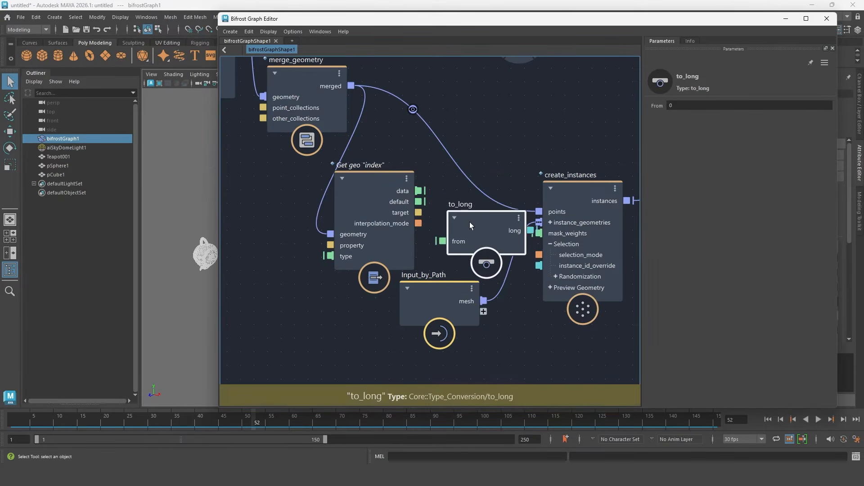
{"action": "left_click_drag", "start_coordinate": [419, 191], "coordinate": [476, 104]}
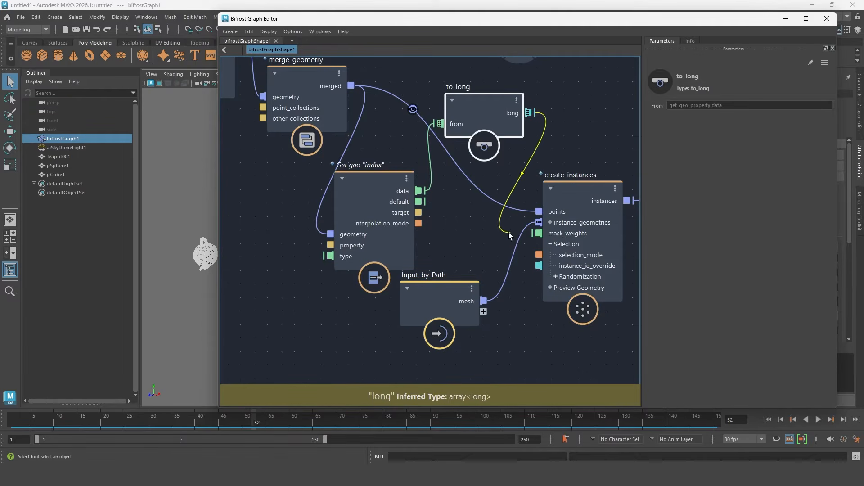
Connect the long output of to_long to instance_id_override on create_instances and reposition the to_long and Input_by_Path nodes.
{"action": "left_click_drag", "start_coordinate": [509, 230], "coordinate": [543, 267]}
{"action": "left_click_drag", "start_coordinate": [485, 105], "coordinate": [504, 335]}
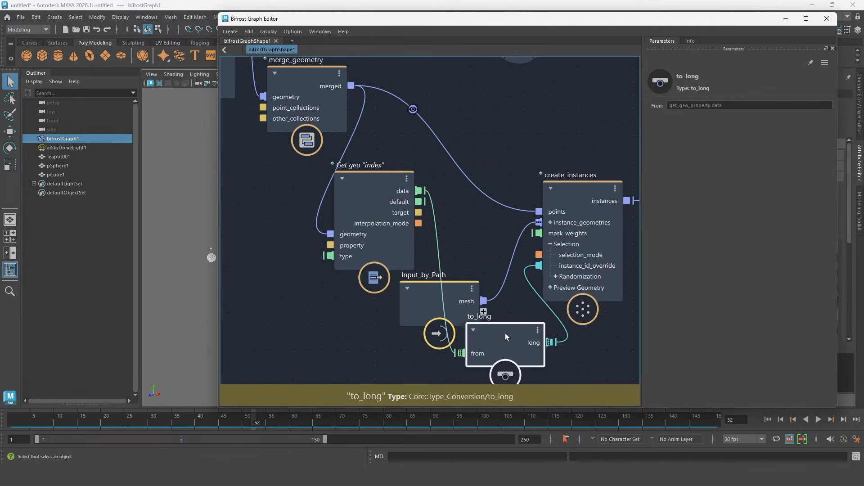
{"action": "left_click_drag", "start_coordinate": [428, 285], "coordinate": [332, 346]}
Move the Bifrost graph aside and scrub the timeline to frame 66 to examine the instanced meshes in the viewport.
{"action": "left_click_drag", "start_coordinate": [424, 22], "coordinate": [676, 97]}
{"action": "left_click", "coordinate": [379, 211]}
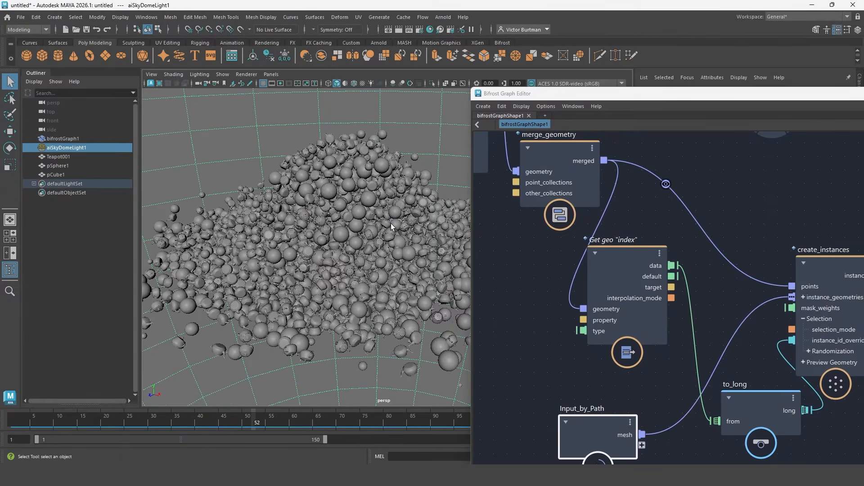
{"action": "left_click_drag", "start_coordinate": [110, 420], "coordinate": [415, 387]}
{"action": "middle_click_drag", "start_coordinate": [389, 212], "coordinate": [360, 214], "text": "alt"}
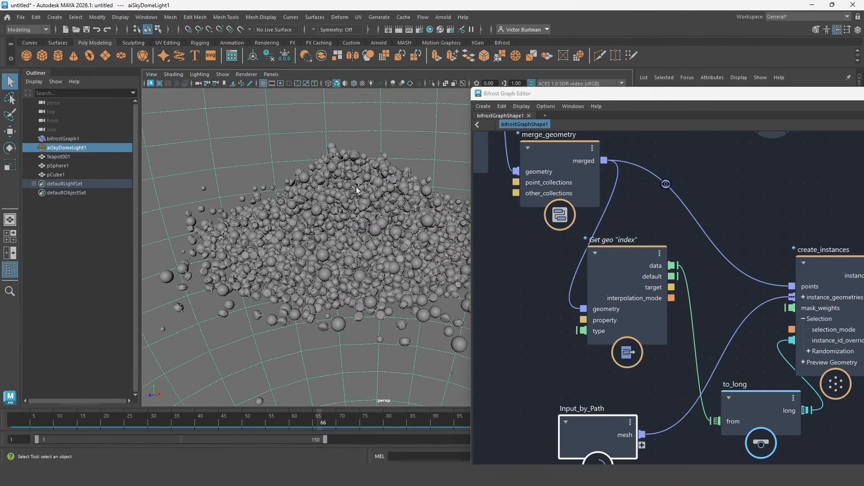
Select the Teapot001 source mesh and shift it slightly with the Move tool.
{"action": "left_click", "coordinate": [58, 156]}
{"action": "key", "text": "w"}
{"action": "mouse_move", "coordinate": [357, 218]}
{"action": "left_mouse_down"}
{"action": "mouse_move", "coordinate": [354, 151]}
{"action": "mouse_move", "coordinate": [362, 229]}
{"action": "mouse_move", "coordinate": [359, 134]}
{"action": "mouse_move", "coordinate": [361, 204]}
{"action": "left_mouse_up"}
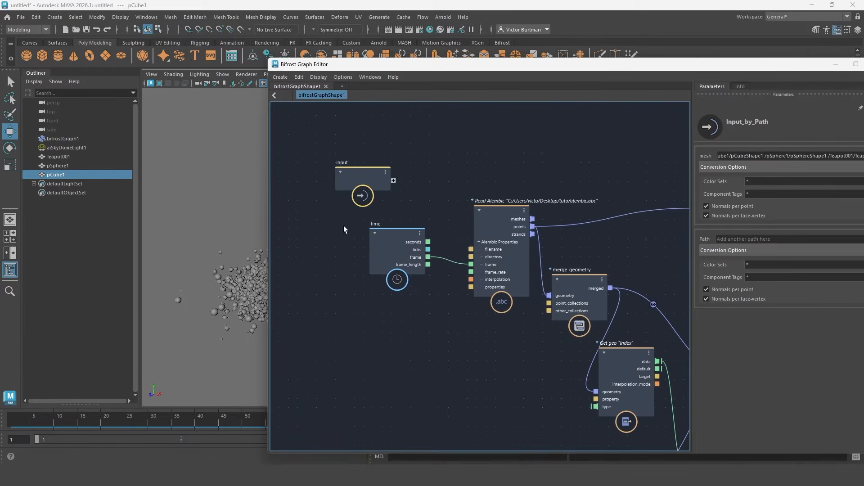
Tidy the Bifrost graph by repositioning the input, merge_geometry, index property, Input_by_Path and point_scope nodes.
{"action": "left_click_drag", "start_coordinate": [359, 176], "coordinate": [346, 111]}
{"action": "left_click_drag", "start_coordinate": [308, 321], "coordinate": [490, 216]}
{"action": "left_click_drag", "start_coordinate": [496, 218], "coordinate": [383, 229]}
{"action": "left_click_drag", "start_coordinate": [577, 279], "coordinate": [481, 287]}
{"action": "middle_click_drag", "start_coordinate": [585, 335], "coordinate": [479, 262], "text": "alt"}
{"action": "left_click_drag", "start_coordinate": [498, 280], "coordinate": [435, 292]}
{"action": "left_click_drag", "start_coordinate": [499, 396], "coordinate": [469, 397]}
{"action": "left_click_drag", "start_coordinate": [446, 297], "coordinate": [386, 352]}
{"action": "left_click_drag", "start_coordinate": [461, 401], "coordinate": [460, 287]}
{"action": "left_click_drag", "start_coordinate": [400, 350], "coordinate": [468, 355]}
{"action": "middle_click_drag", "start_coordinate": [563, 226], "coordinate": [436, 229], "text": "alt"}
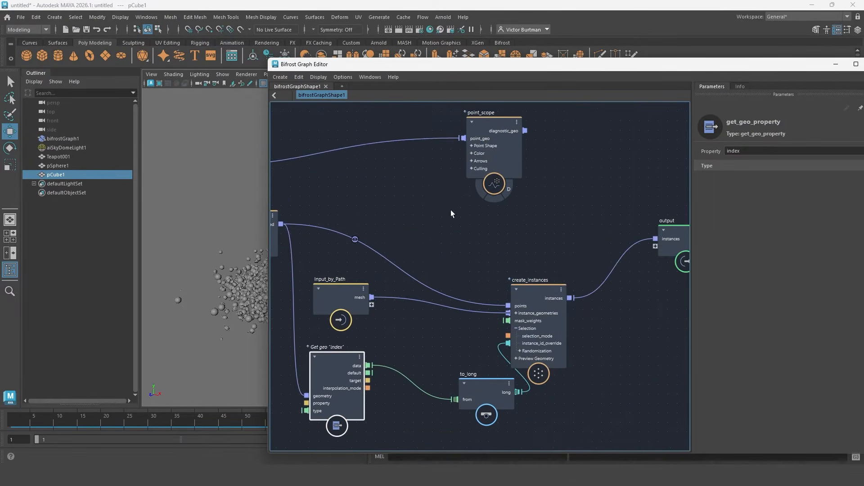
{"action": "left_click_drag", "start_coordinate": [494, 190], "coordinate": [501, 170]}
{"action": "left_click_drag", "start_coordinate": [341, 295], "coordinate": [349, 304]}
Inspect the point properties feeding create_instances in the Data Browser through the watchpoint on the merged wire.
{"action": "left_click", "coordinate": [536, 293]}
{"action": "scroll", "coordinate": [627, 135], "scroll_direction": "down", "scroll_amount": 3}
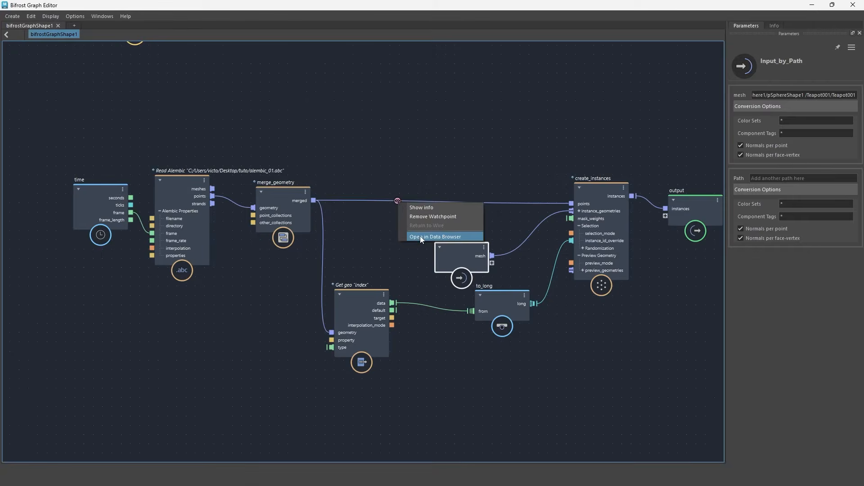
{"action": "left_click", "coordinate": [420, 236]}
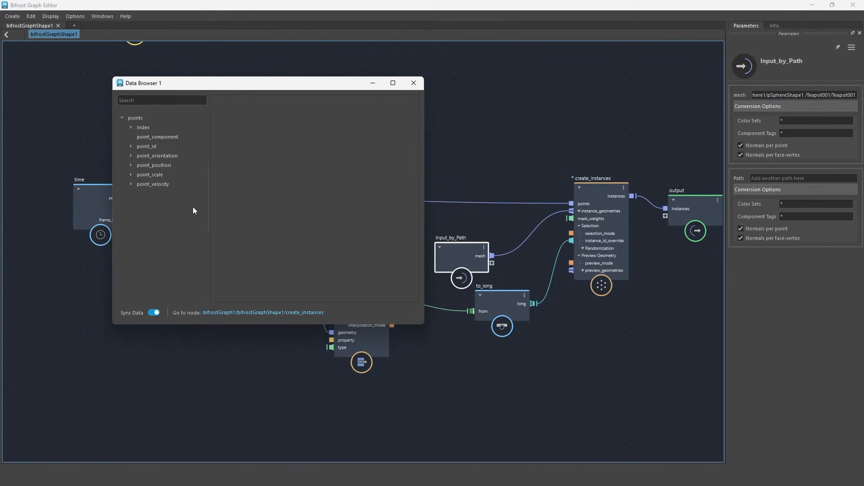
{"action": "left_click", "coordinate": [413, 84]}
Add a randomize_geo_property node and insert it between merge_geometry's merged output and the points input of create_instances.
{"action": "key", "text": "Tab"}
{"action": "type", "text": "rand"}
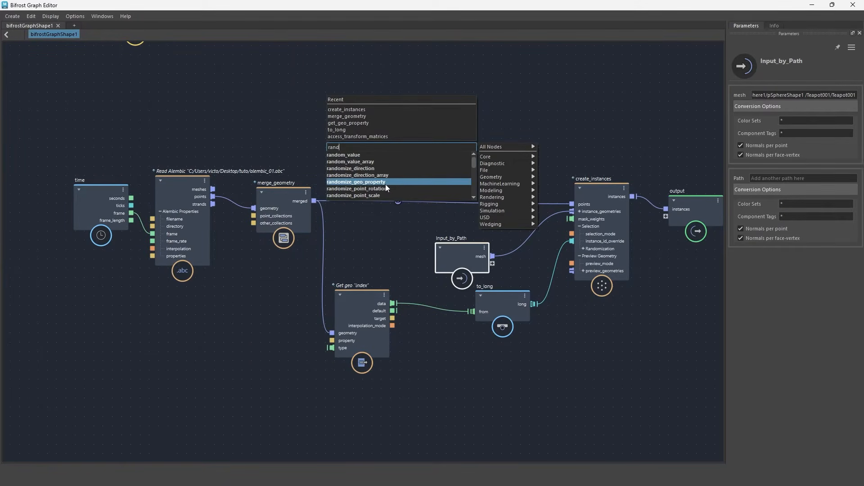
{"action": "left_click", "coordinate": [381, 184]}
{"action": "left_click_drag", "start_coordinate": [314, 201], "coordinate": [571, 204]}
{"action": "left_click_drag", "start_coordinate": [424, 133], "coordinate": [419, 137]}
{"action": "left_click", "coordinate": [536, 168]}
Widen the parameter area of randomize_geo_property and set its Property name to random_1.
{"action": "left_click", "coordinate": [428, 138]}
{"action": "left_click", "coordinate": [806, 146]}
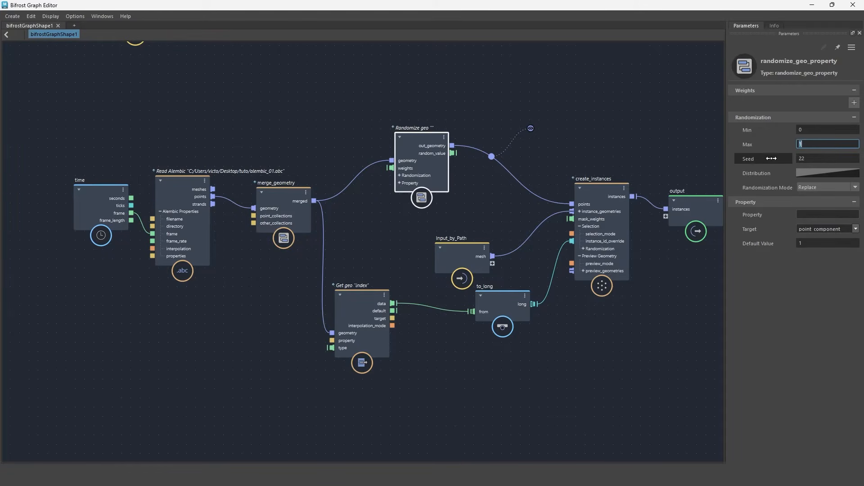
{"action": "left_click_drag", "start_coordinate": [726, 202], "coordinate": [650, 202]}
{"action": "middle_click_drag", "start_coordinate": [609, 144], "coordinate": [522, 142]}
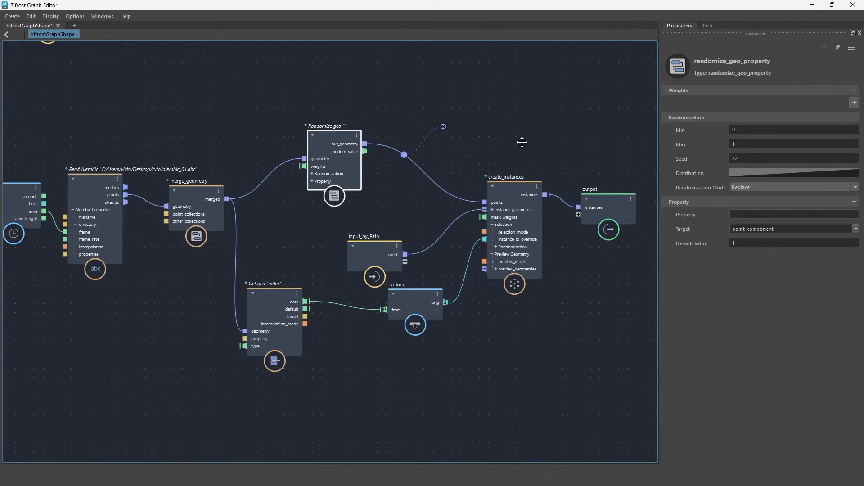
{"action": "left_click", "coordinate": [735, 213]}
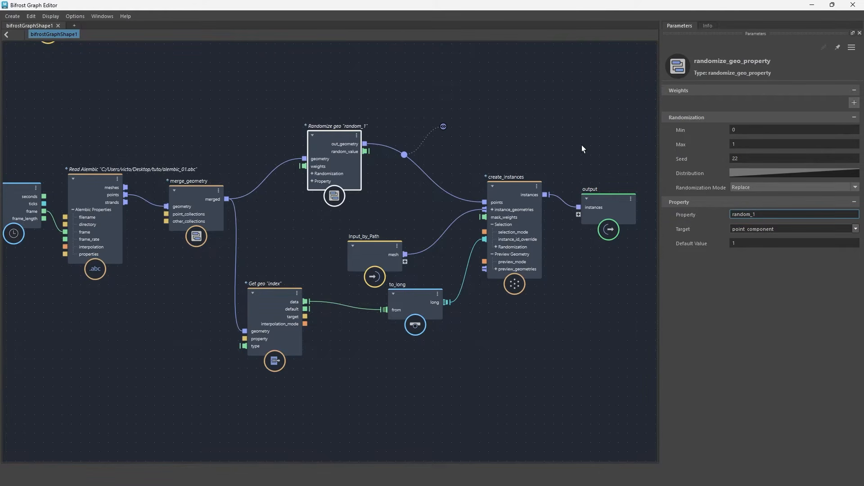
Examine the random_1 values of the points in the Data Browser through the watchpoint after randomize_geo_property.
{"action": "right_click", "coordinate": [443, 127]}
{"action": "left_click", "coordinate": [463, 163]}
{"action": "left_click", "coordinate": [146, 194]}
{"action": "left_click", "coordinate": [131, 193]}
{"action": "left_click", "coordinate": [151, 203]}
{"action": "left_click_drag", "start_coordinate": [333, 148], "coordinate": [336, 196]}
{"action": "left_click", "coordinate": [414, 83]}
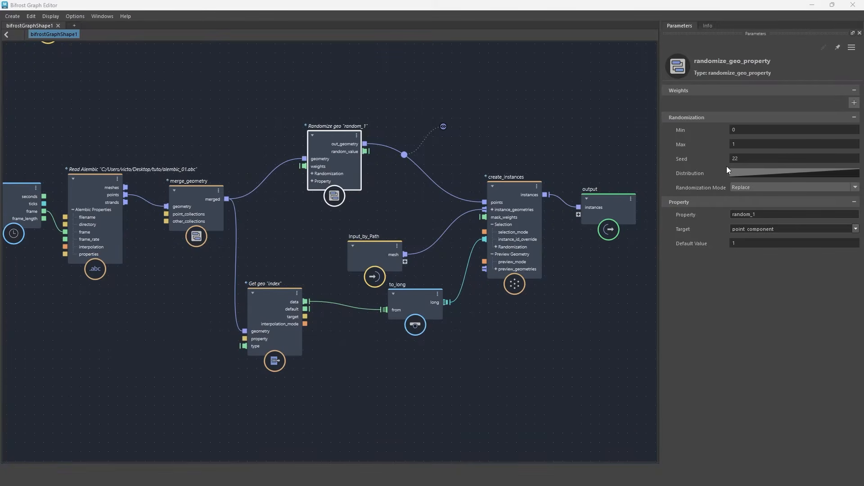
Open the Distribution curve of randomize_geo_property and adjust its shape.
{"action": "left_click", "coordinate": [741, 172]}
{"action": "left_click_drag", "start_coordinate": [770, 248], "coordinate": [751, 205]}
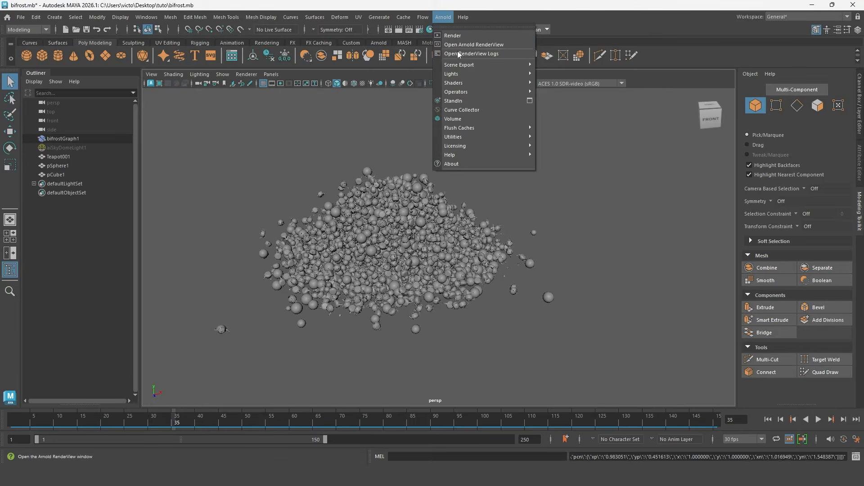
Add an Arnold Skydome Light and start rendering the instances in the Arnold RenderView.
{"action": "mouse_move", "coordinate": [468, 72]}
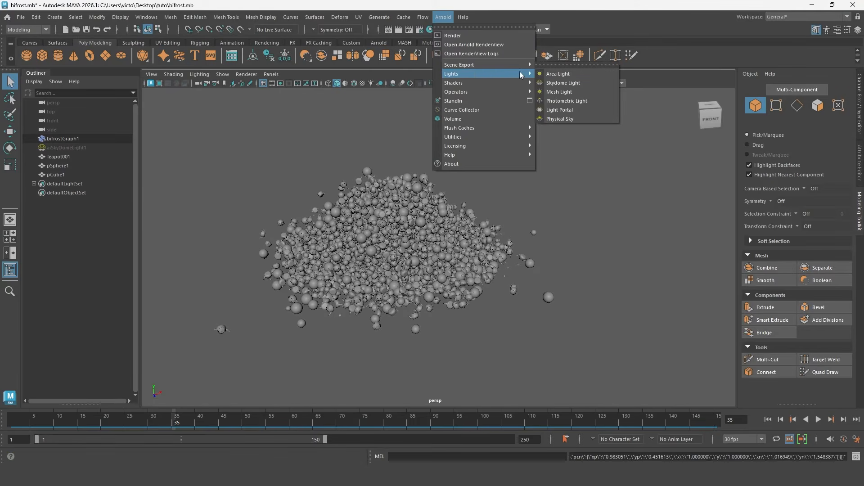
{"action": "left_click", "coordinate": [563, 85]}
{"action": "middle_click_drag", "start_coordinate": [442, 132], "coordinate": [482, 130], "text": "alt"}
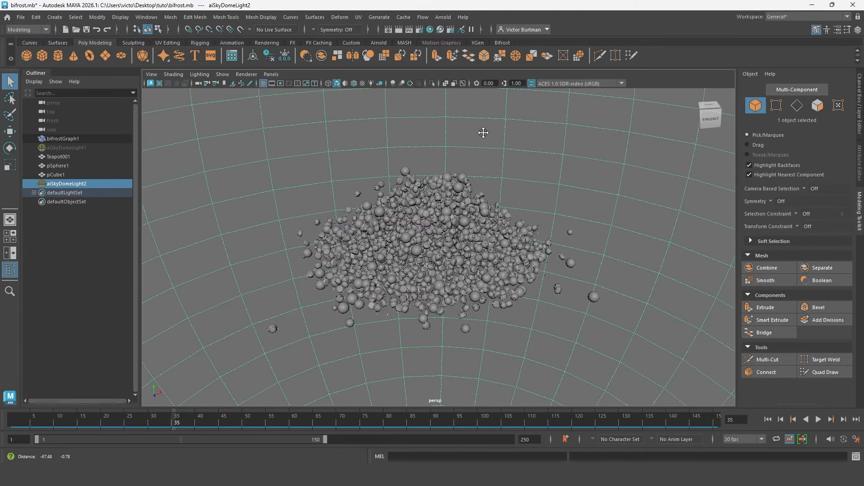
{"action": "left_click", "coordinate": [399, 30]}
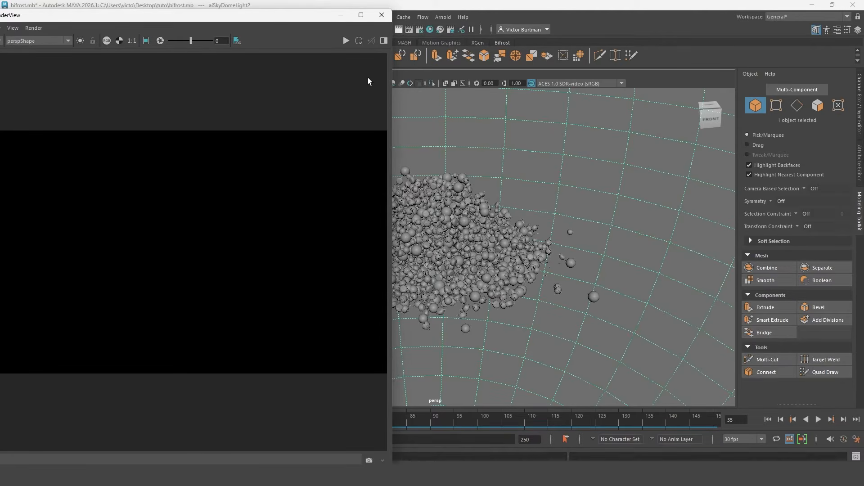
{"action": "scroll", "coordinate": [463, 220], "scroll_direction": "up", "scroll_amount": 4}
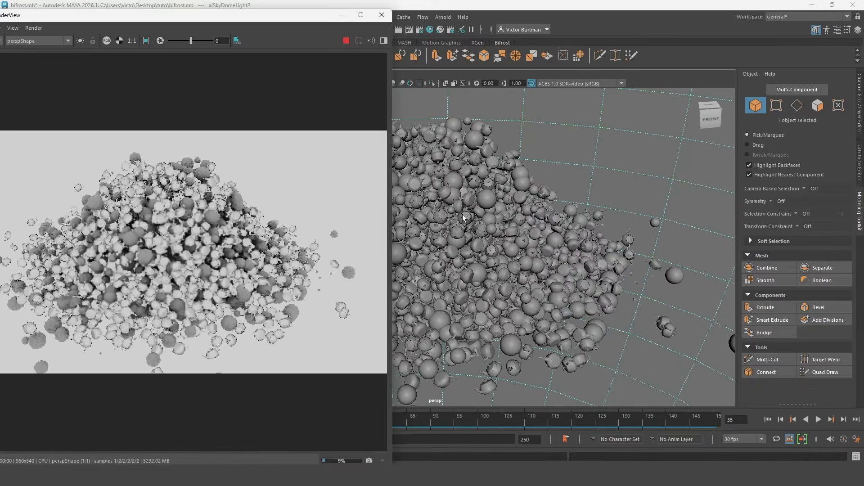
Select the Bifrost instances and graph their material network in Hypershade.
{"action": "left_click", "coordinate": [463, 219]}
{"action": "left_click", "coordinate": [430, 30]}
{"action": "left_click", "coordinate": [538, 36]}
{"action": "middle_click_drag", "start_coordinate": [498, 153], "coordinate": [535, 153], "text": "alt"}
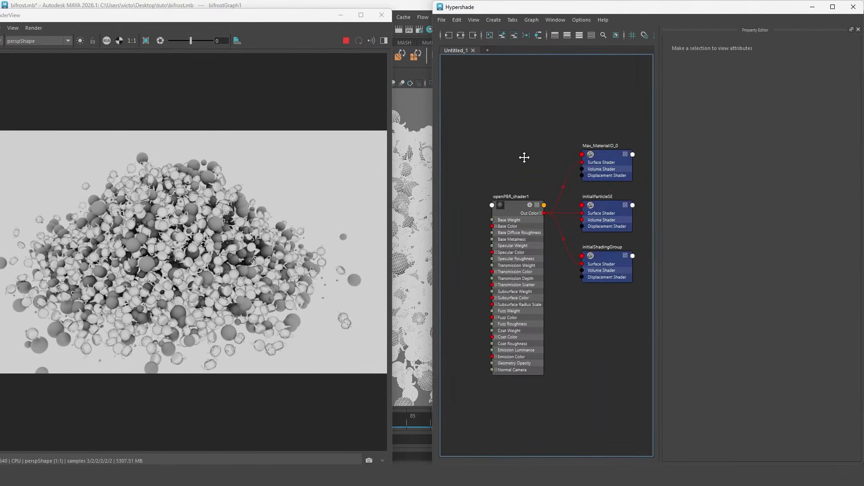
{"action": "scroll", "coordinate": [568, 206], "scroll_direction": "down", "scroll_amount": 2}
Create an aiStandardSurface material in Hypershade.
{"action": "key", "text": "Tab"}
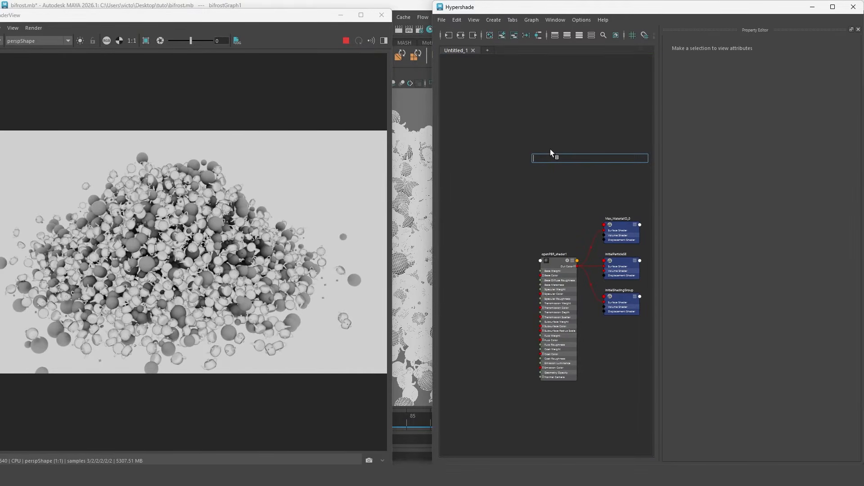
{"action": "type", "text": "aistan"}
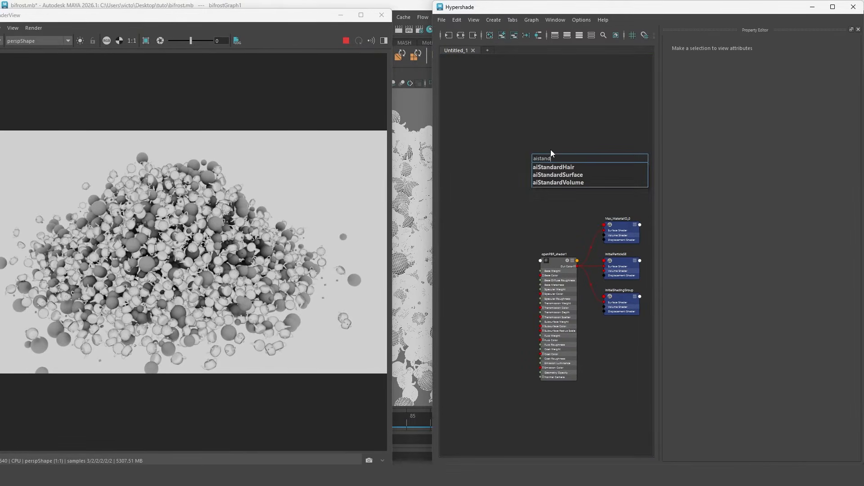
{"action": "type", "text": "d"}
{"action": "key", "text": "Down"}
{"action": "key", "text": "Down"}
{"action": "key", "text": "Return"}
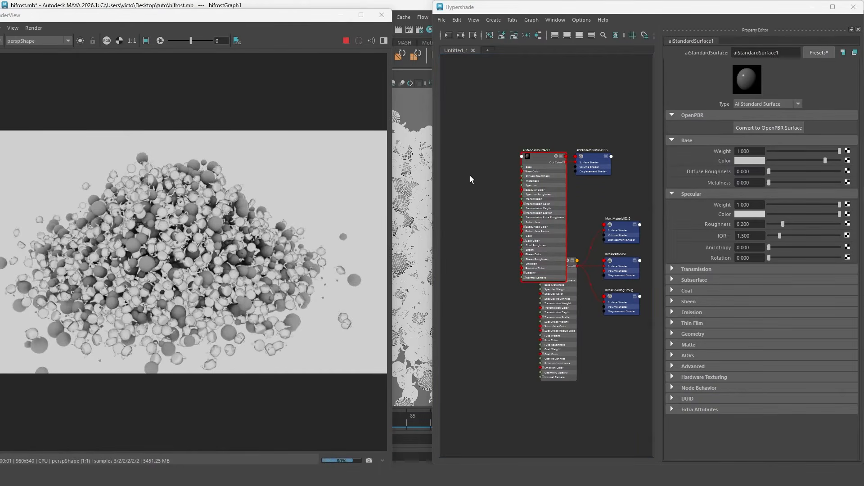
Assign aiStandardSurface1 to the selected bifrostGraph1 and update the full scene in the Arnold RenderView.
{"action": "right_click_drag", "start_coordinate": [543, 157], "coordinate": [527, 122]}
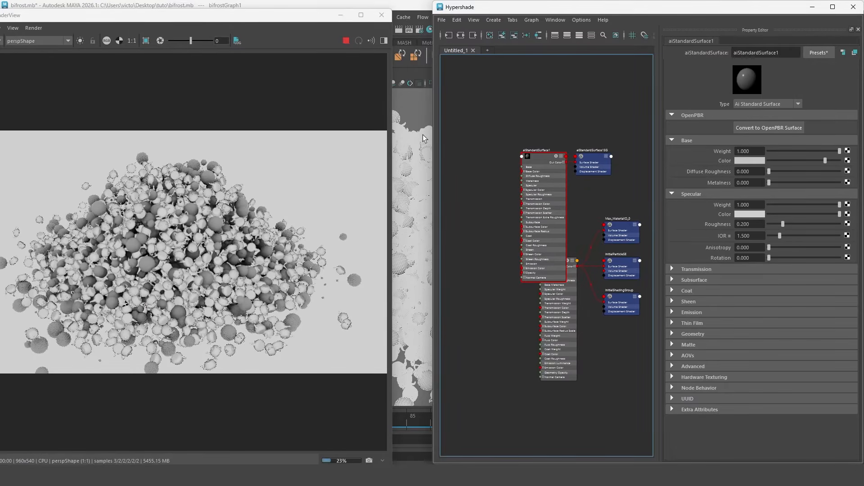
{"action": "left_click", "coordinate": [33, 27]}
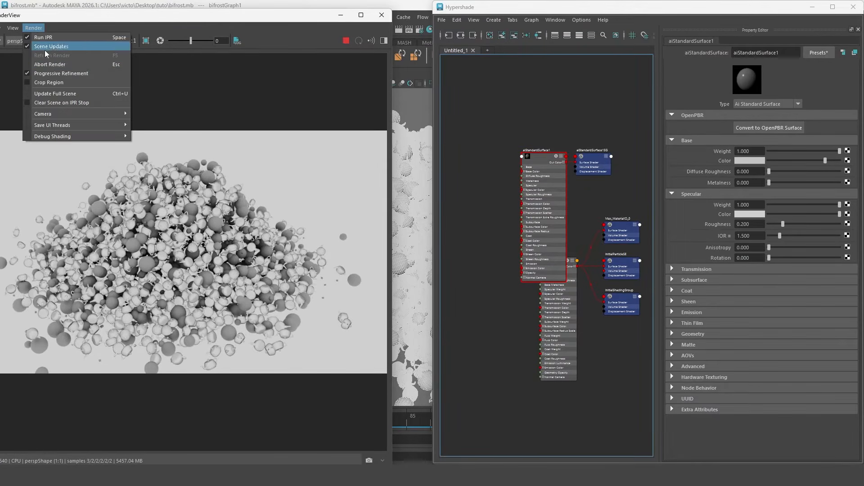
{"action": "left_click", "coordinate": [53, 91]}
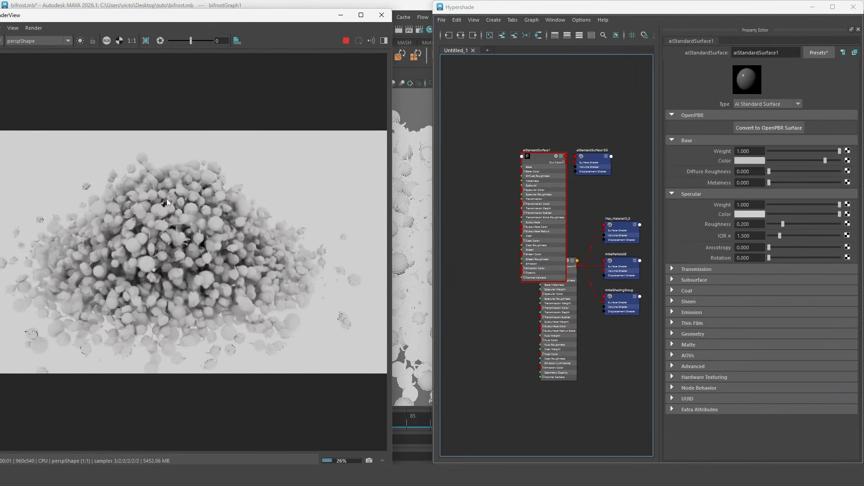
Add an aiRampRgb node beside the aiStandardSurface1 material.
{"action": "key", "text": "Tab"}
{"action": "type", "text": "a"}
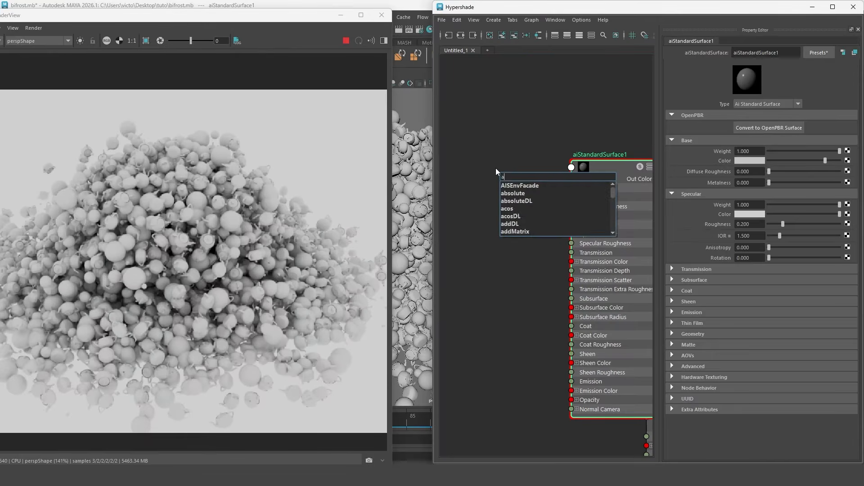
{"action": "type", "text": "iramp"}
{"action": "key", "text": "Down"}
{"action": "key", "text": "Down"}
{"action": "key", "text": "Return"}
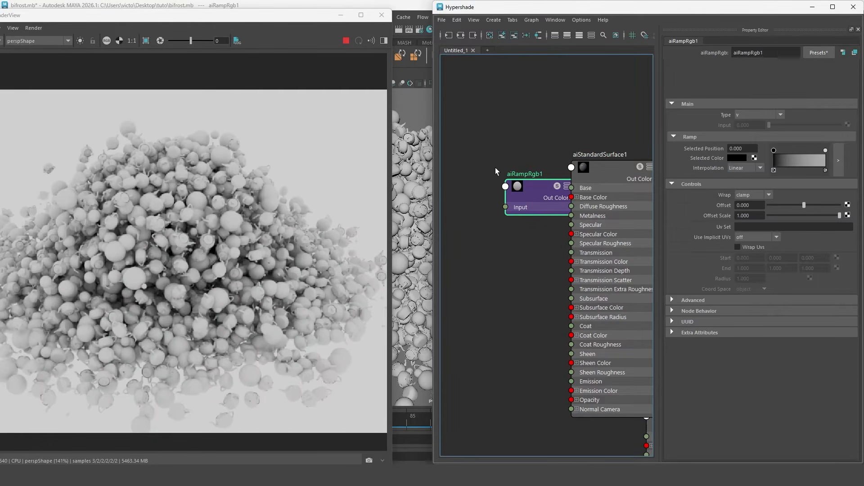
Connect the ramp's Out Color to the Base Color of aiStandardSurface1 and set the ramp Type to custom.
{"action": "left_click_drag", "start_coordinate": [538, 185], "coordinate": [499, 186]}
{"action": "scroll", "coordinate": [541, 161], "scroll_direction": "down", "scroll_amount": 2}
{"action": "left_click_drag", "start_coordinate": [542, 159], "coordinate": [565, 159]}
{"action": "middle_click_drag", "start_coordinate": [520, 115], "coordinate": [543, 124], "text": "alt"}
{"action": "left_click", "coordinate": [758, 115]}
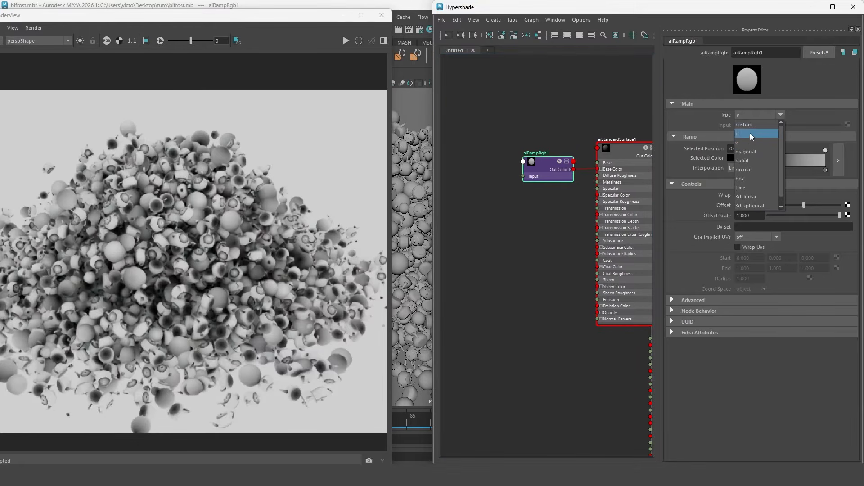
{"action": "left_click", "coordinate": [748, 126]}
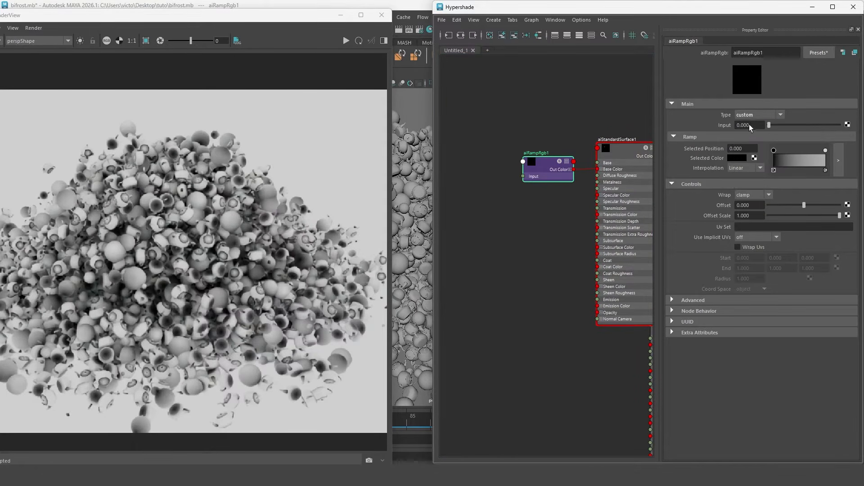
Add an aiUserDataFloat node and connect its Out Value to the Input of aiRampRgb1.
{"action": "key", "text": "Tab"}
{"action": "type", "text": "aiuserda"}
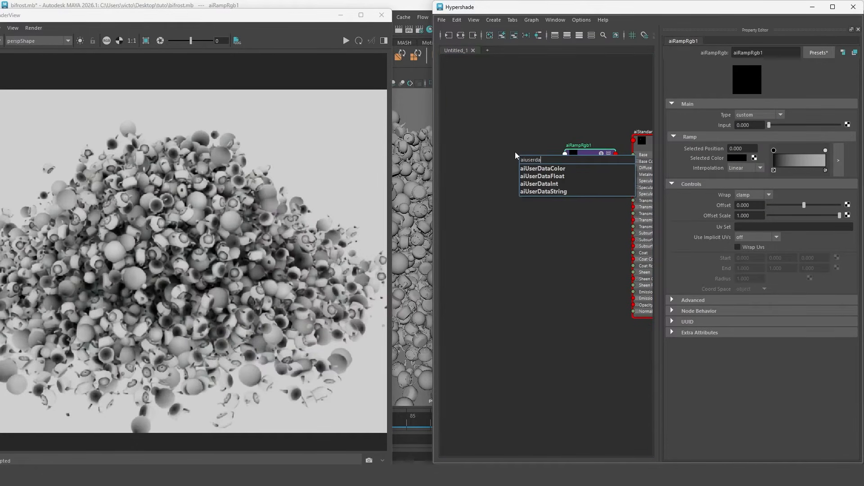
{"action": "key", "text": "Return"}
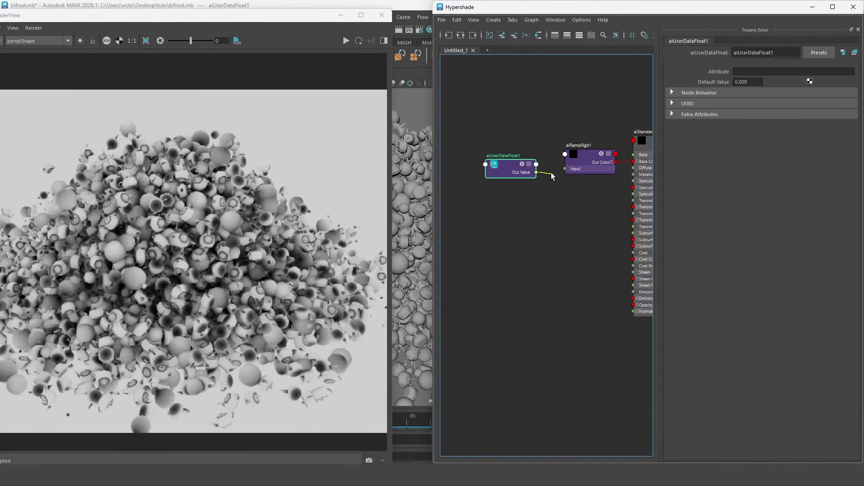
Set the Attribute of aiUserDataFloat1 to random_1 and restart the Arnold render.
{"action": "left_click", "coordinate": [755, 72]}
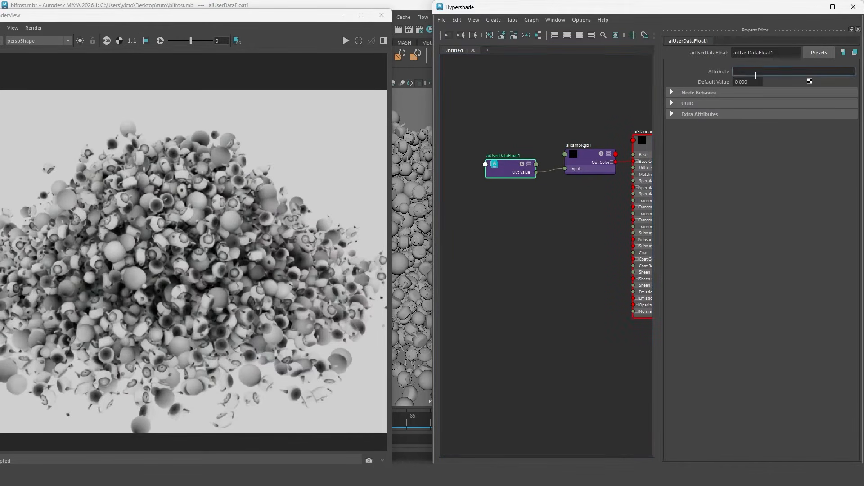
{"action": "key", "text": "Return"}
{"action": "left_click", "coordinate": [605, 86]}
{"action": "left_click", "coordinate": [346, 41]}
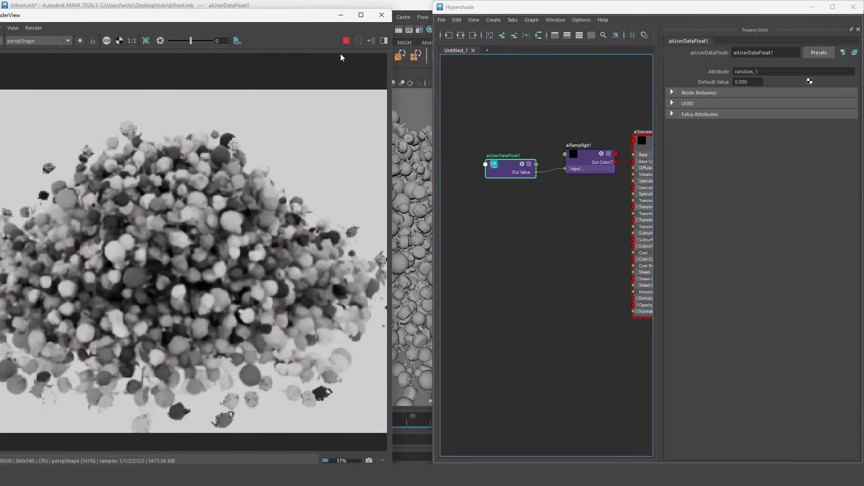
Recolour the keys of aiRampRgb1 in the enlarged ramp with vivid colours, including green, yellow, blue and red.
{"action": "left_click", "coordinate": [839, 160]}
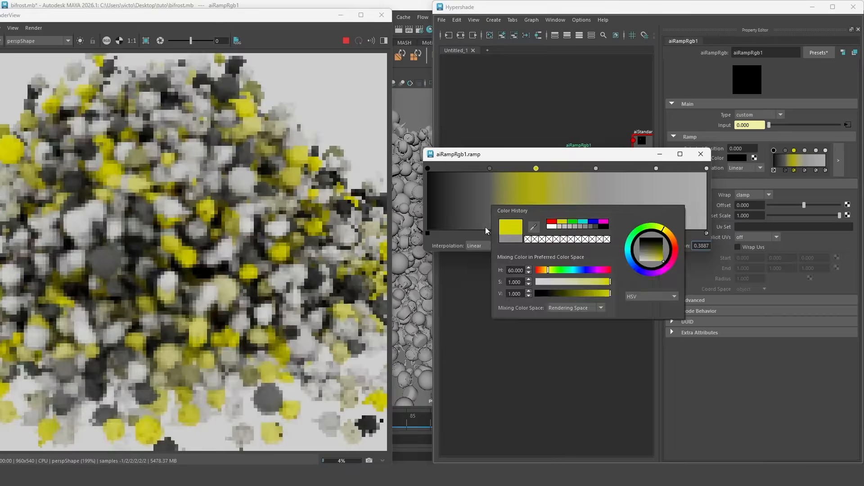
{"action": "left_click", "coordinate": [426, 168]}
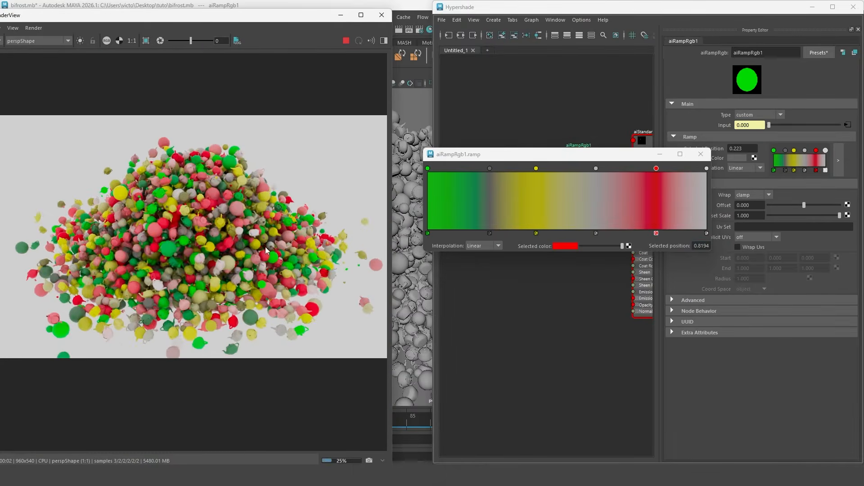
{"action": "left_click", "coordinate": [596, 168]}
{"action": "left_click", "coordinate": [560, 246]}
{"action": "left_click", "coordinate": [553, 200]}
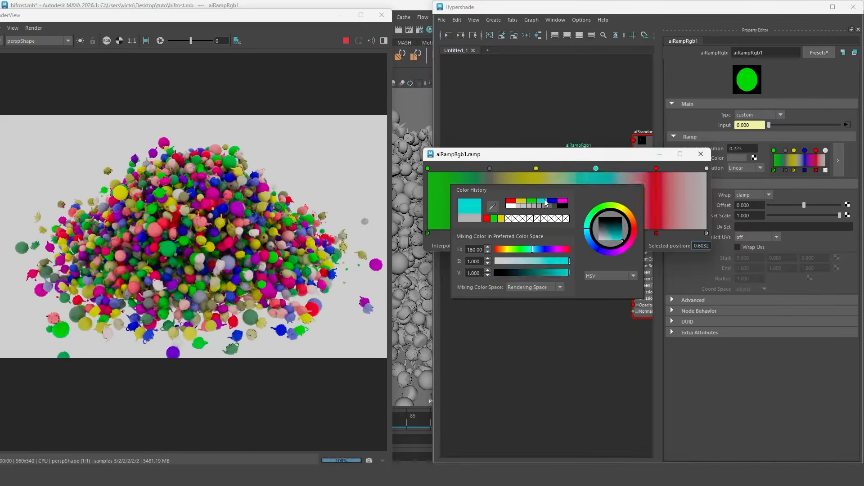
{"action": "left_click", "coordinate": [490, 169]}
{"action": "left_click", "coordinate": [541, 285]}
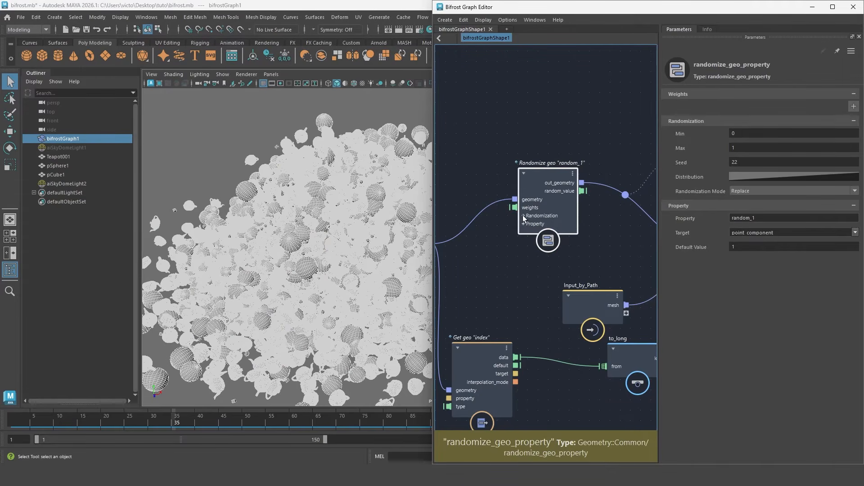
In the Bifrost graph, expose the Randomization ports of the random_1 randomize node and set its Seed to 100.
{"action": "left_click", "coordinate": [524, 215]}
{"action": "left_click_drag", "start_coordinate": [542, 174], "coordinate": [553, 134]}
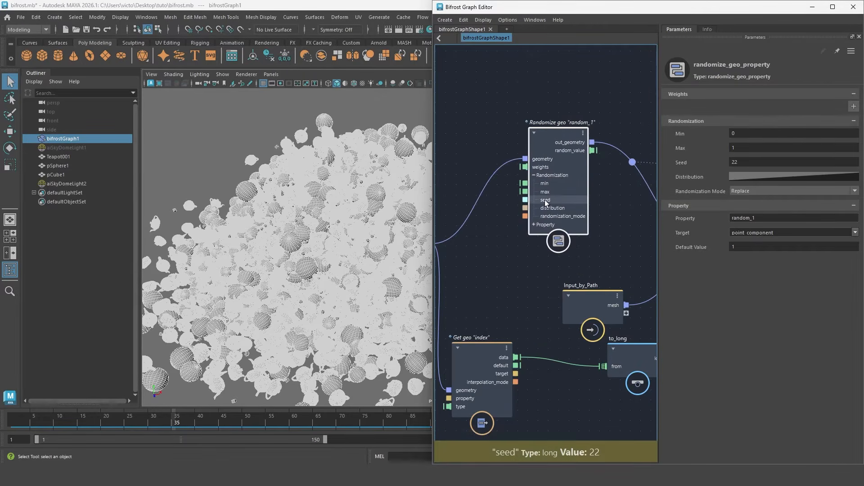
{"action": "left_click_drag", "start_coordinate": [737, 162], "coordinate": [747, 161]}
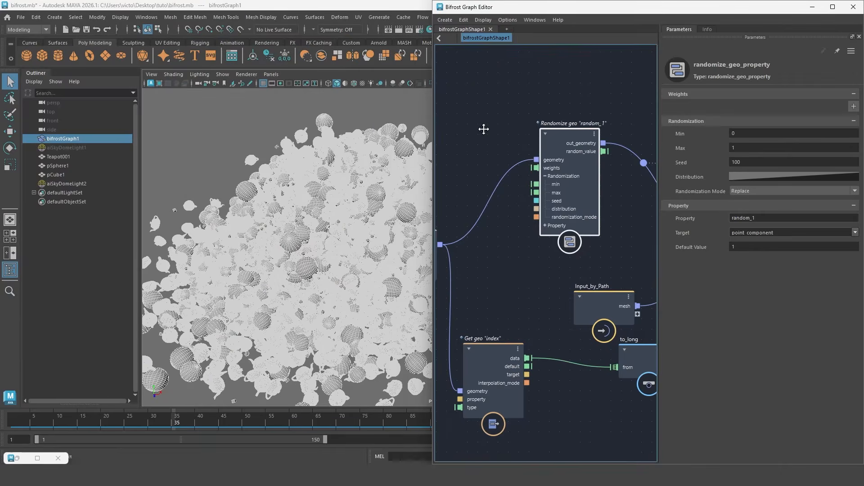
Add an input node, connect it to the seed of the random_1 randomize node, and rename its port seed_random_1.
{"action": "key", "text": "Tab"}
{"action": "type", "text": "inp"}
{"action": "key", "text": "Return"}
{"action": "left_click_drag", "start_coordinate": [505, 152], "coordinate": [555, 202]}
{"action": "right_click", "coordinate": [504, 150]}
{"action": "left_click", "coordinate": [526, 154]}
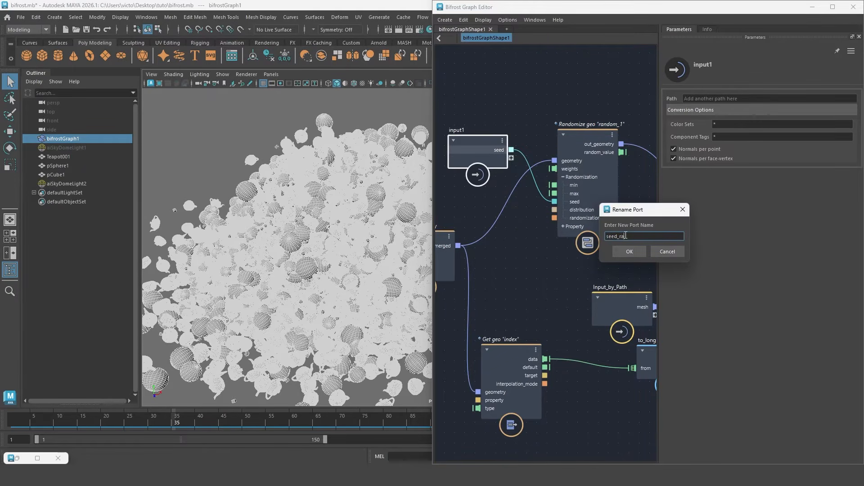
{"action": "type", "text": "seed_random_1"}
{"action": "key", "text": "Return"}
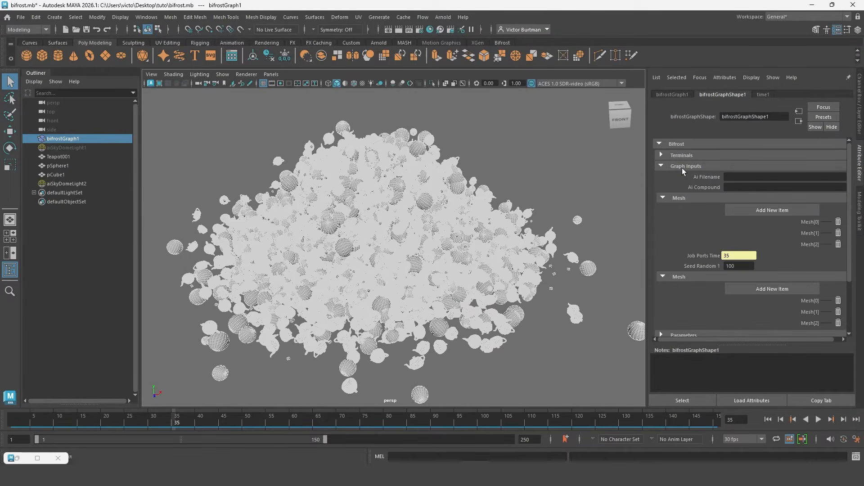
Try Seed Random 1 values 50 and 100 on bifrostGraphShape1 with the Arnold render running, set it to 120, and close the render window.
{"action": "scroll", "coordinate": [681, 209], "scroll_direction": "down", "scroll_amount": 2}
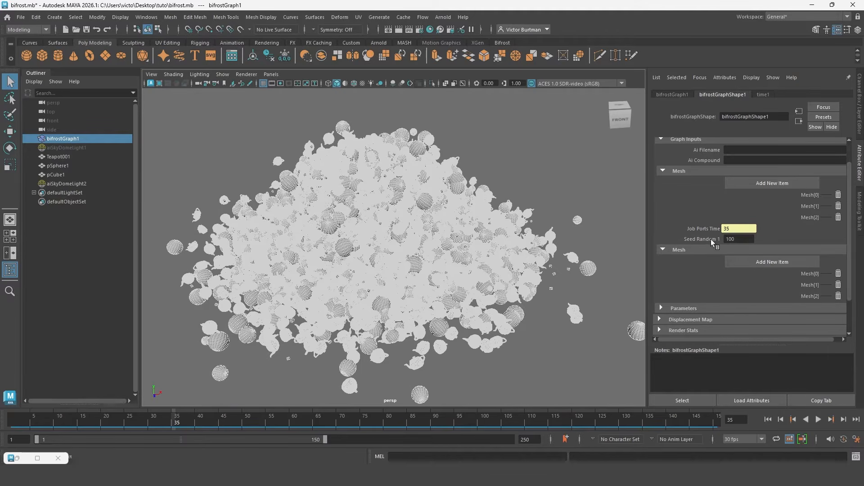
{"action": "double_click", "coordinate": [738, 239]}
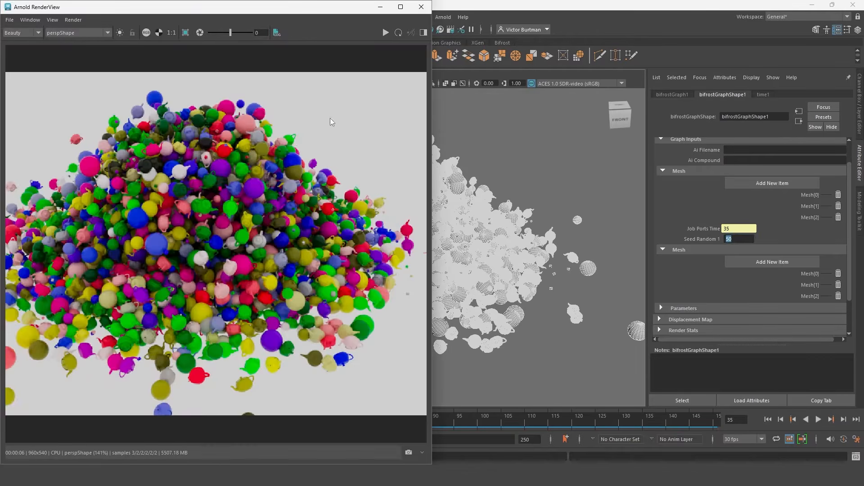
{"action": "left_click", "coordinate": [384, 34]}
{"action": "left_click_drag", "start_coordinate": [737, 240], "coordinate": [686, 233]}
{"action": "type", "text": "150"}
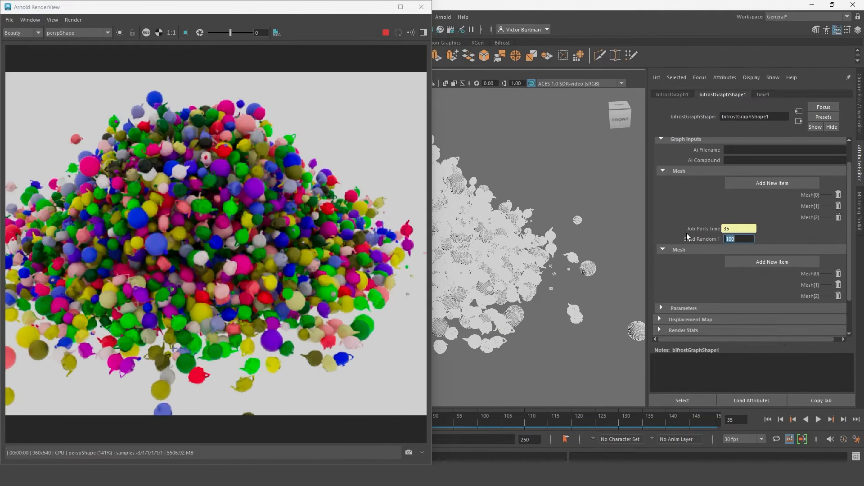
{"action": "key", "text": "Return"}
{"action": "type", "text": "120"}
{"action": "key", "text": "Return"}
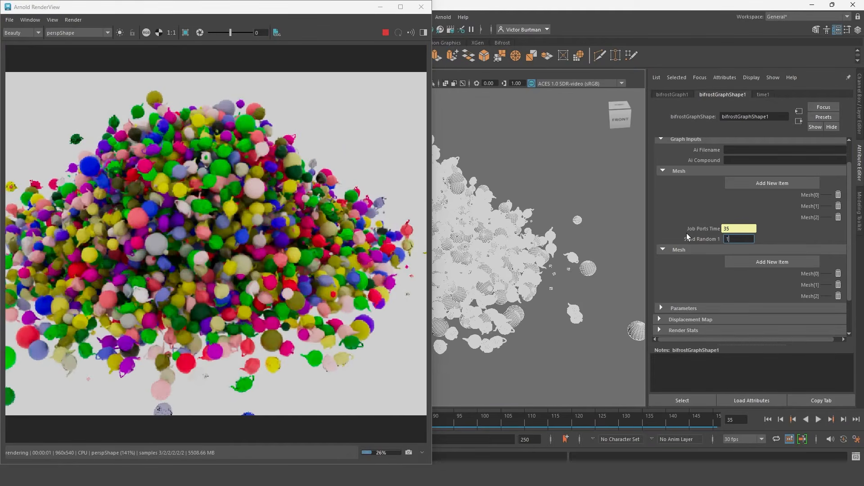
{"action": "left_click", "coordinate": [421, 6]}
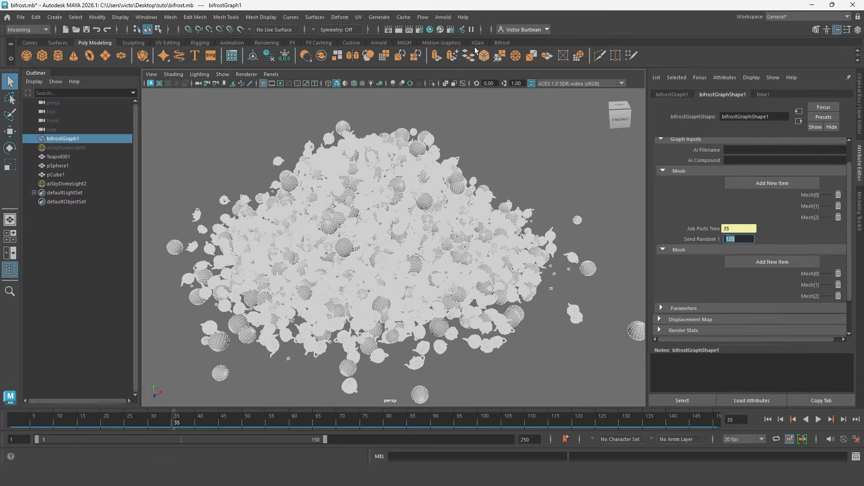
Add a second randomize_geo_property node beside the random_1 node in the Bifrost graph.
{"action": "key", "text": "Tab"}
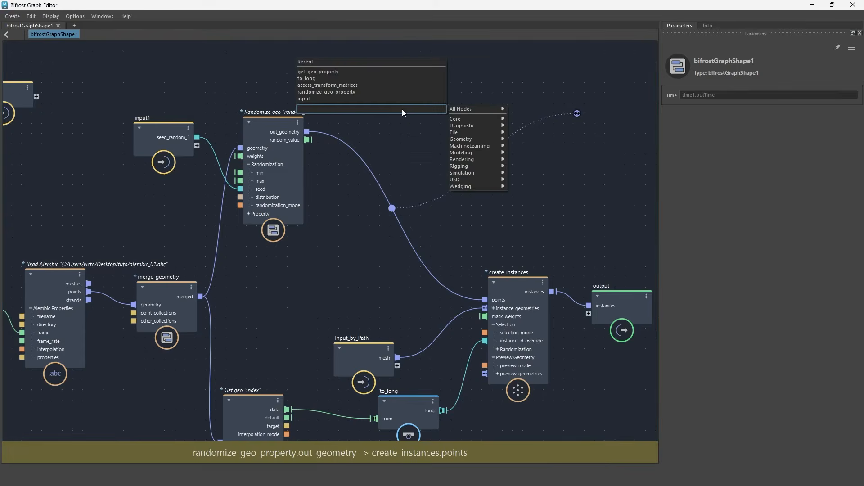
{"action": "type", "text": "random"}
{"action": "key", "text": "Down"}
{"action": "key", "text": "Down"}
{"action": "key", "text": "Down"}
{"action": "key", "text": "Down"}
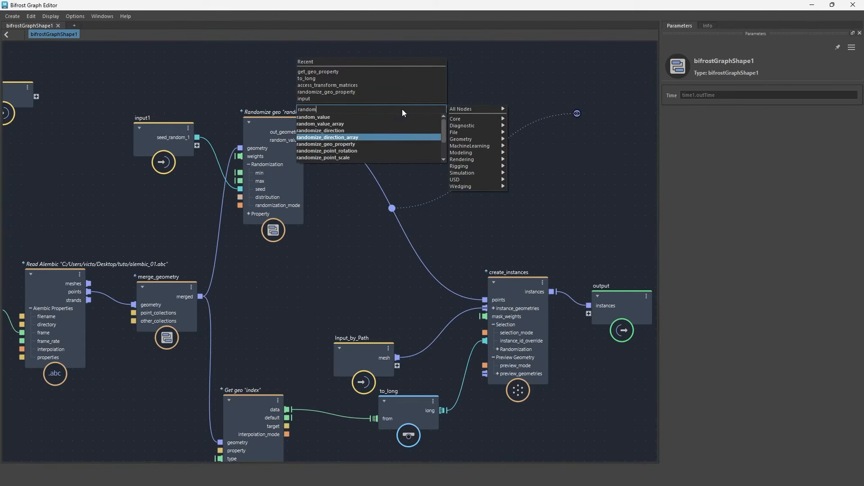
{"action": "key", "text": "Return"}
Set the new randomize node's Max to 1 and its Property to random_2.
{"action": "left_click", "coordinate": [750, 144]}
{"action": "type", "text": "1"}
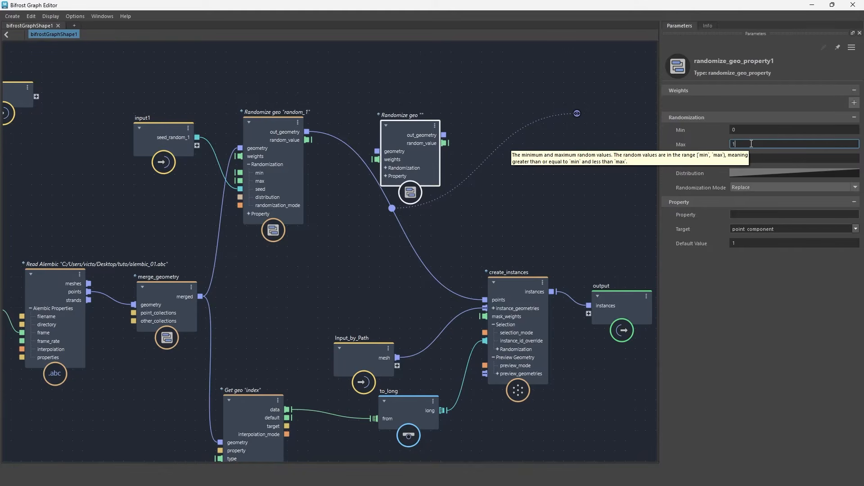
{"action": "left_click", "coordinate": [738, 215]}
{"action": "type", "text": "random"}
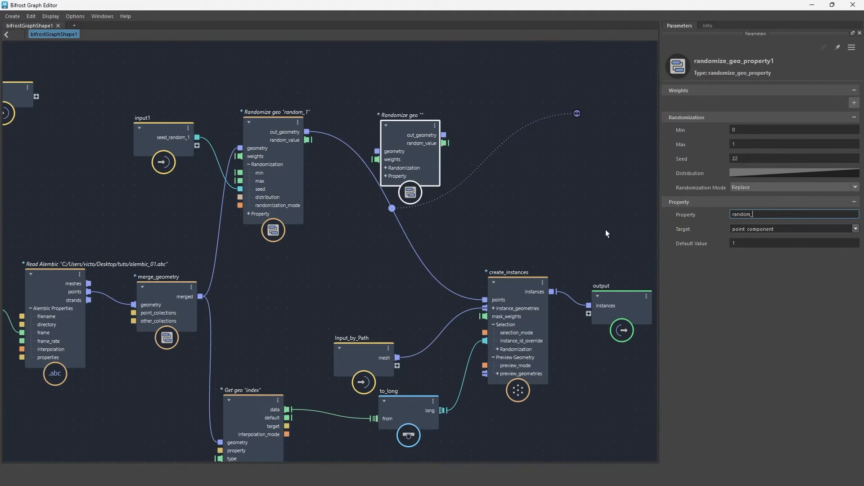
{"action": "type", "text": "_2"}
Insert the random_2 node between the random_1 node's out_geometry and the points of create_instances.
{"action": "left_click_drag", "start_coordinate": [306, 131], "coordinate": [377, 151]}
{"action": "left_click_drag", "start_coordinate": [443, 135], "coordinate": [486, 300]}
{"action": "left_click_drag", "start_coordinate": [418, 134], "coordinate": [413, 180]}
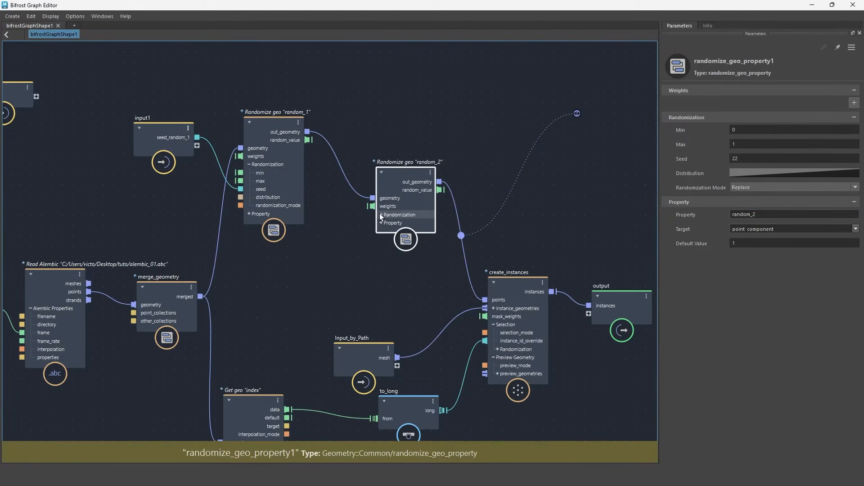
Expose the Randomization ports of the random_2 node, add an input node, and connect the seed port to it.
{"action": "left_click", "coordinate": [381, 215]}
{"action": "key", "text": "Tab"}
{"action": "type", "text": "input"}
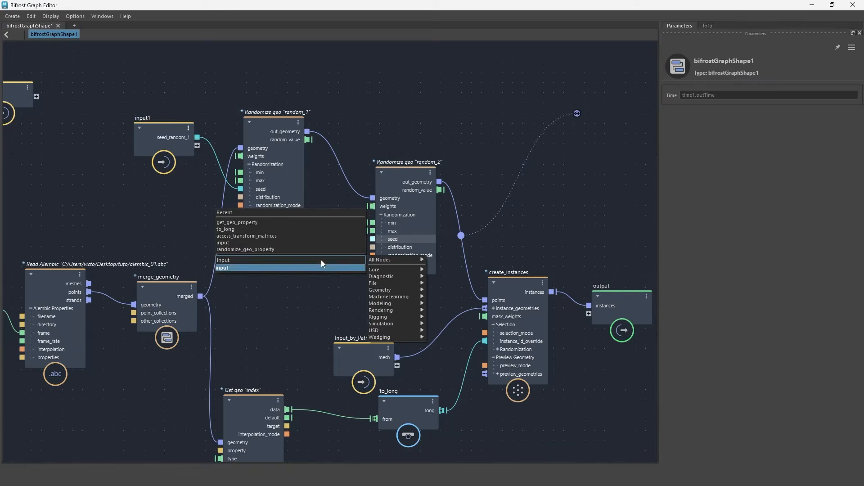
{"action": "key", "text": "Return"}
{"action": "left_click_drag", "start_coordinate": [372, 239], "coordinate": [324, 280]}
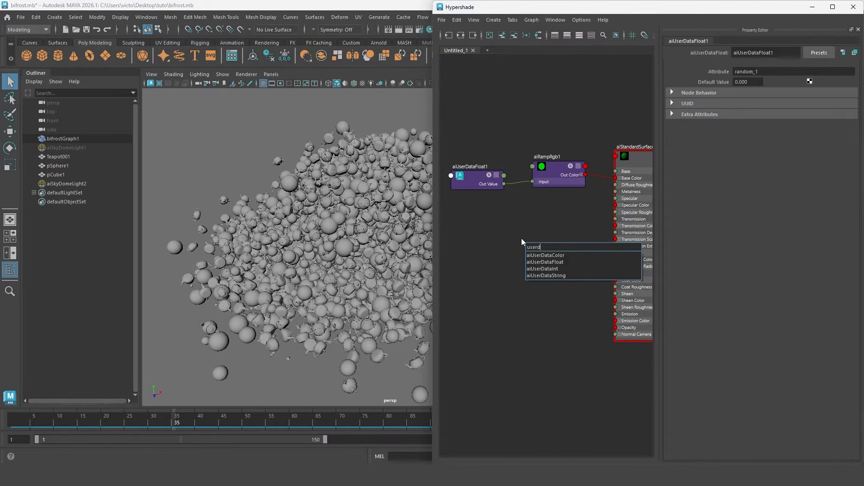
In Hypershade, add a second aiUserDataFloat with Attribute random_2 and connect its Out Value to the Metalness of aiStandardSurface1.
{"action": "key", "text": "Down"}
{"action": "key", "text": "Return"}
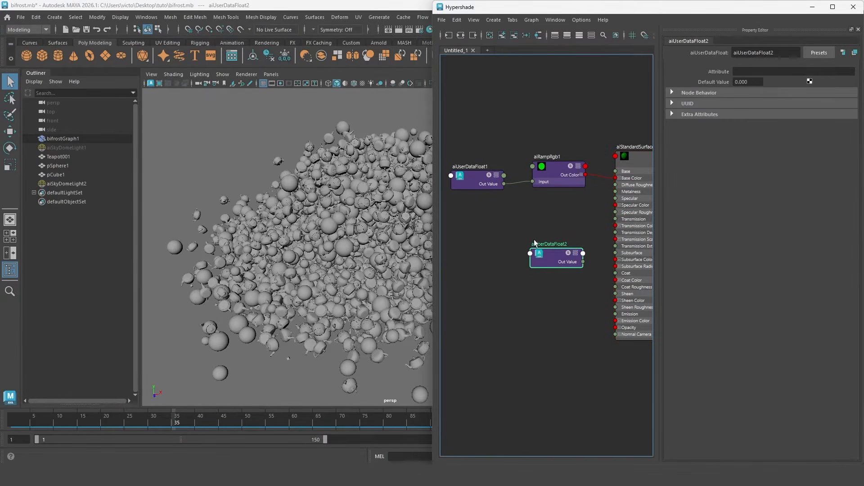
{"action": "left_click", "coordinate": [747, 73]}
{"action": "type", "text": "random_2"}
{"action": "key", "text": "Return"}
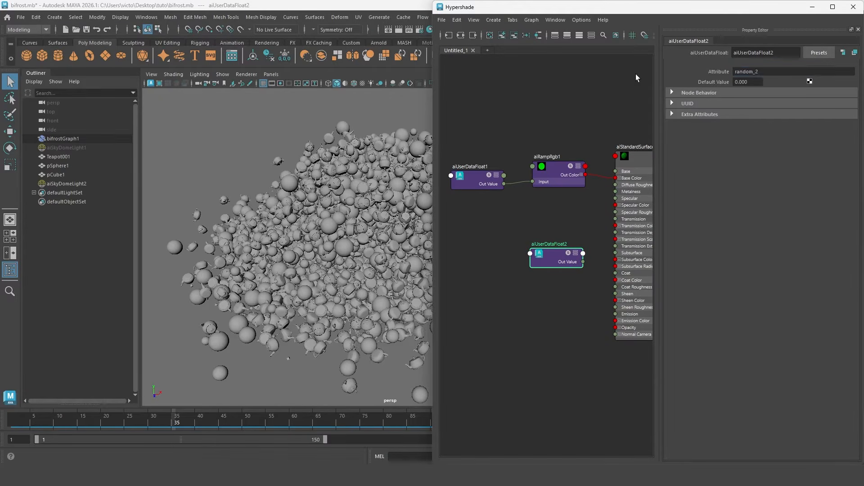
{"action": "left_click_drag", "start_coordinate": [583, 253], "coordinate": [615, 192]}
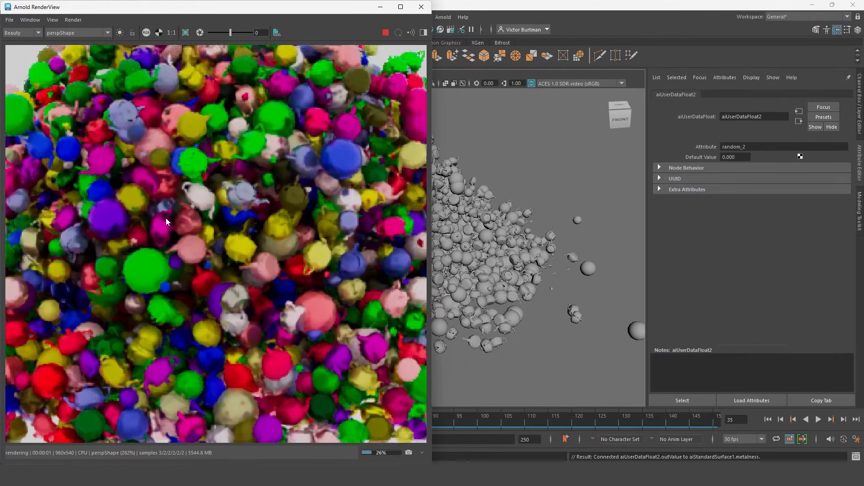
Examine the metalness variation across the instances up close in the Arnold render.
{"action": "middle_click_drag", "start_coordinate": [165, 217], "coordinate": [190, 172]}
{"action": "scroll", "coordinate": [152, 323], "scroll_direction": "up", "scroll_amount": 1}
{"action": "middle_click_drag", "start_coordinate": [135, 405], "coordinate": [166, 263]}
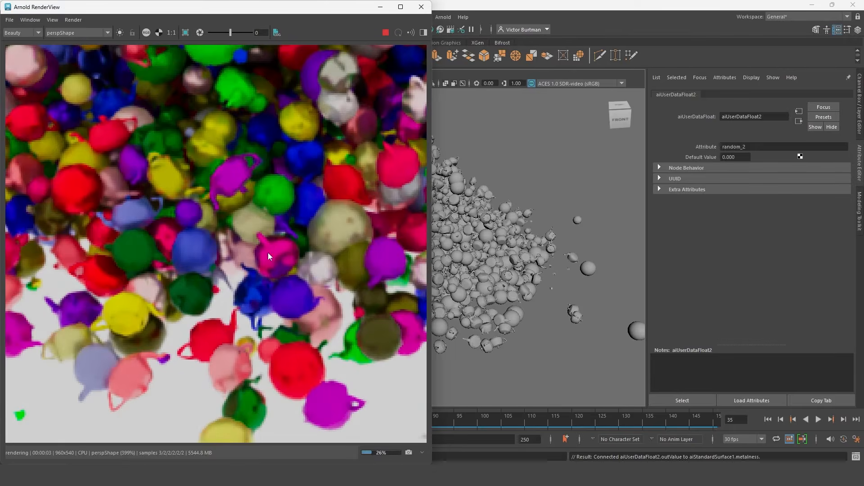
{"action": "middle_click_drag", "start_coordinate": [505, 226], "coordinate": [596, 223], "text": "alt"}
{"action": "scroll", "coordinate": [506, 212], "scroll_direction": "up", "scroll_amount": 6}
{"action": "middle_click_drag", "start_coordinate": [505, 212], "coordinate": [491, 260], "text": "alt"}
{"action": "scroll", "coordinate": [492, 260], "scroll_direction": "down", "scroll_amount": 2}
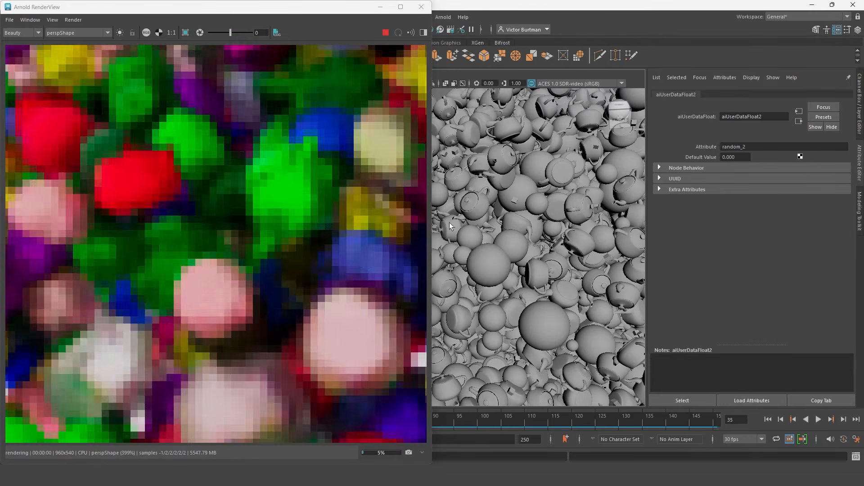
{"action": "scroll", "coordinate": [267, 220], "scroll_direction": "down", "scroll_amount": 1}
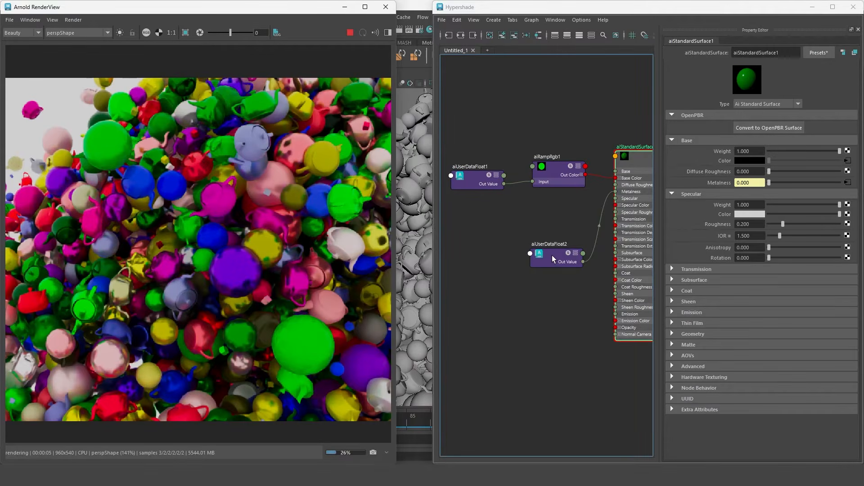
Isolate aiUserDataFloat2 in the Arnold render, examine the random_2 values across the instances, and end the isolation.
{"action": "left_click_drag", "start_coordinate": [552, 255], "coordinate": [539, 242]}
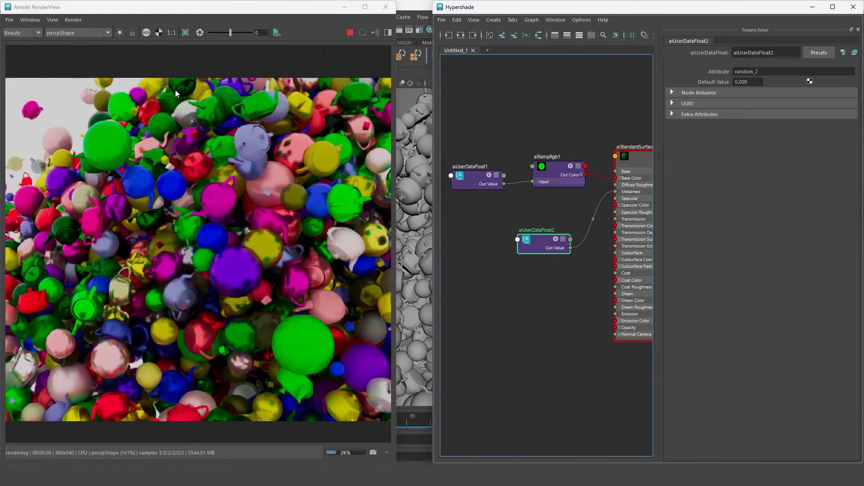
{"action": "left_click", "coordinate": [121, 36]}
{"action": "scroll", "coordinate": [210, 232], "scroll_direction": "down", "scroll_amount": 1}
{"action": "middle_click_drag", "start_coordinate": [211, 232], "coordinate": [164, 232]}
{"action": "scroll", "coordinate": [198, 230], "scroll_direction": "up", "scroll_amount": 1}
{"action": "mouse_move", "coordinate": [270, 211]}
{"action": "middle_mouse_down"}
{"action": "mouse_move", "coordinate": [190, 222]}
{"action": "mouse_move", "coordinate": [211, 216]}
{"action": "mouse_move", "coordinate": [264, 226]}
{"action": "middle_mouse_up"}
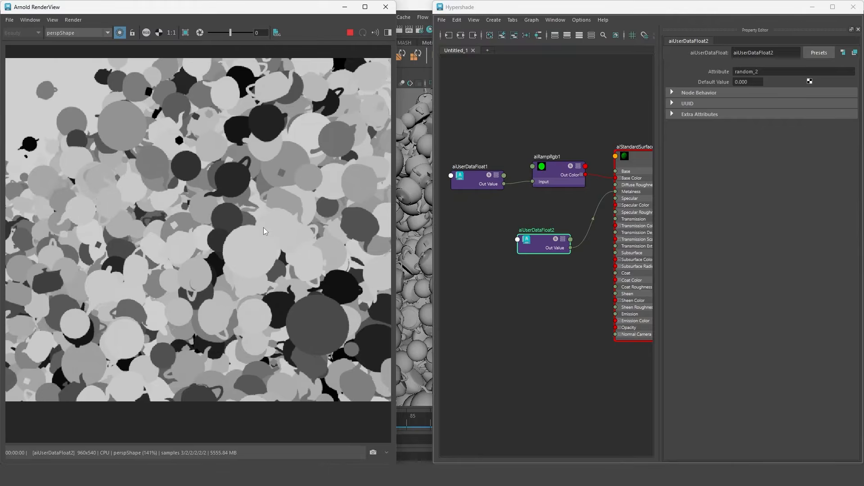
{"action": "scroll", "coordinate": [264, 226], "scroll_direction": "up", "scroll_amount": 1}
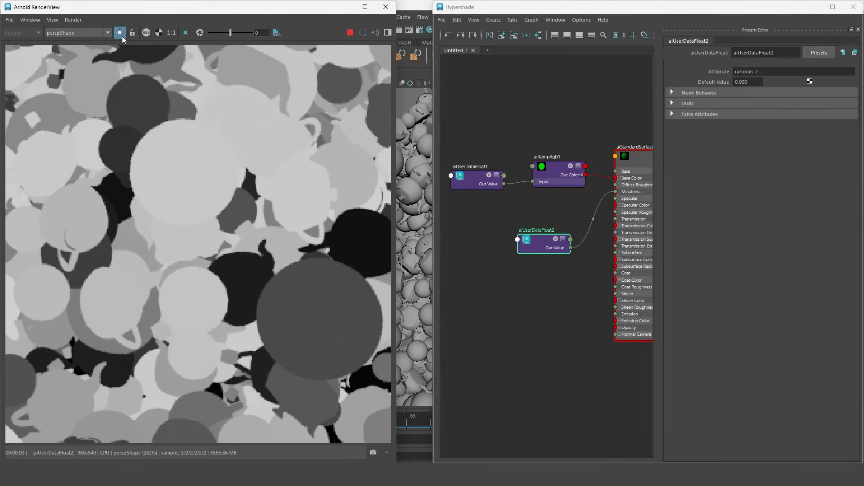
{"action": "left_click", "coordinate": [121, 35]}
{"action": "left_click", "coordinate": [73, 20]}
{"action": "left_click", "coordinate": [104, 85]}
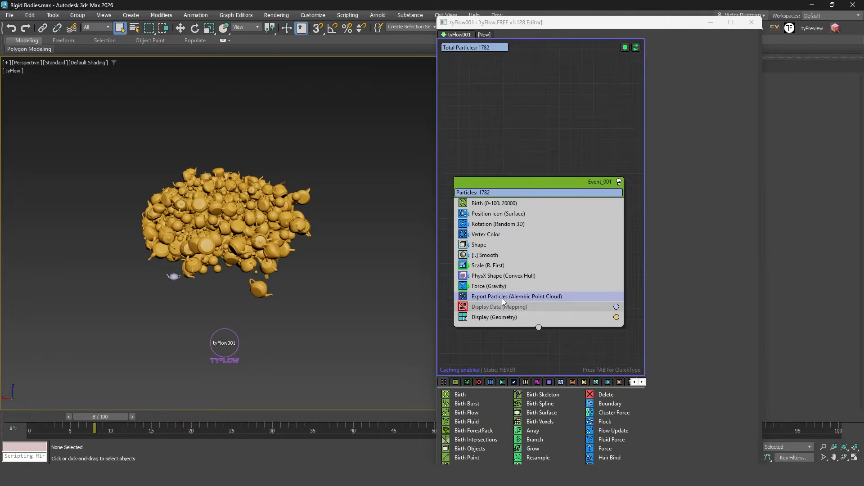
Switch to 3ds Max, enable the Age channel in tyFlow's Export Particles operator and set the Alembic output file to alembic_02.abc.
{"action": "left_click", "coordinate": [503, 297]}
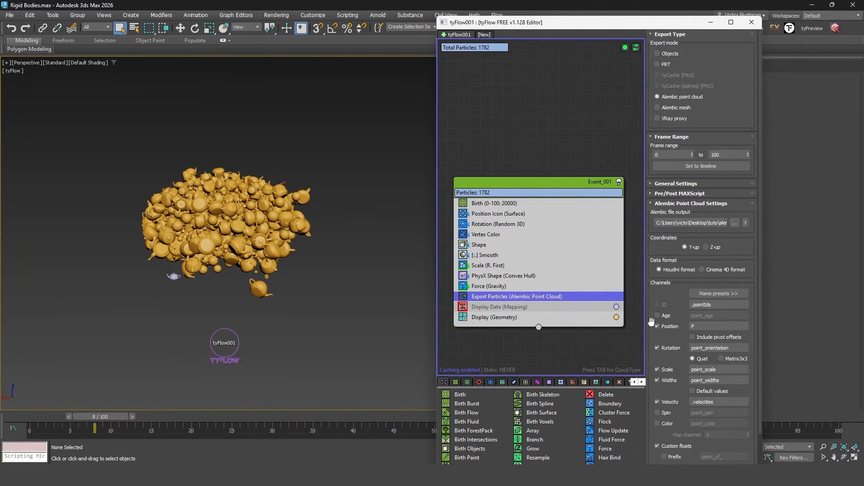
{"action": "left_click", "coordinate": [658, 316]}
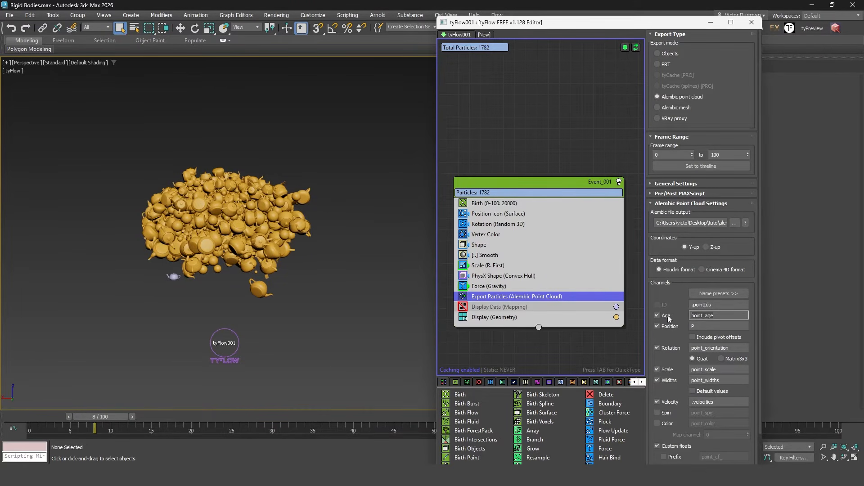
{"action": "scroll", "coordinate": [678, 322], "scroll_direction": "down", "scroll_amount": 1}
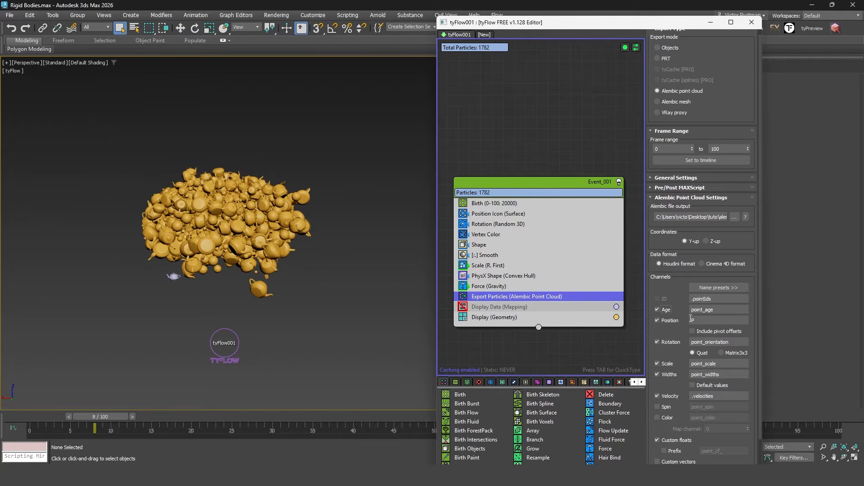
{"action": "left_click_drag", "start_coordinate": [716, 218], "coordinate": [754, 217]}
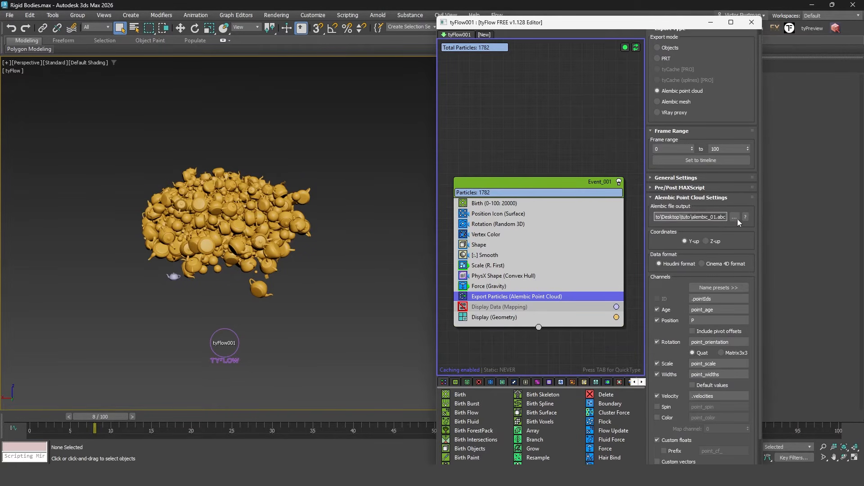
{"action": "key", "text": "BackSpace"}
{"action": "type", "text": "2"}
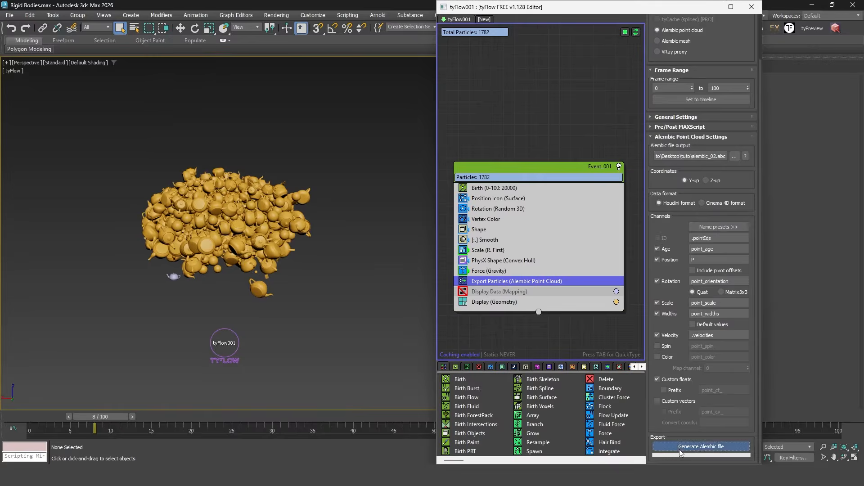
Generate the tyFlow Alembic file, switch to Maya's Bifrost graph and set the Filename of read_Alembic to alembic_02.abc.
{"action": "left_click", "coordinate": [679, 448]}
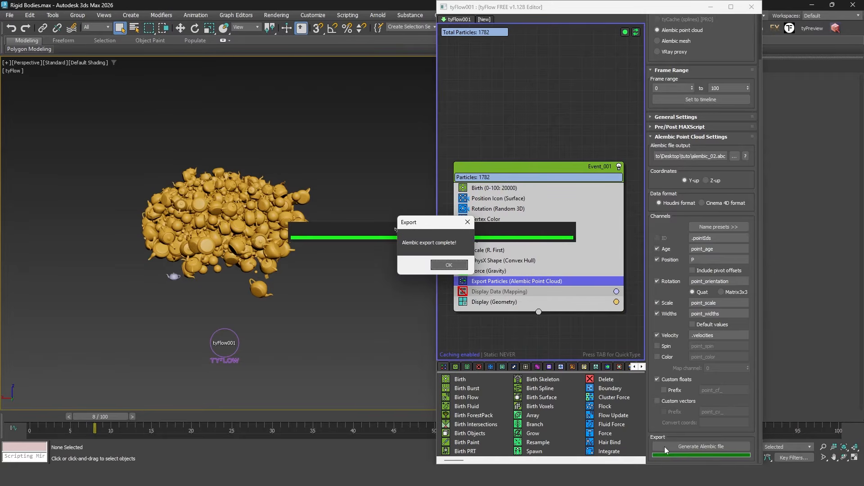
{"action": "left_click", "coordinate": [451, 266]}
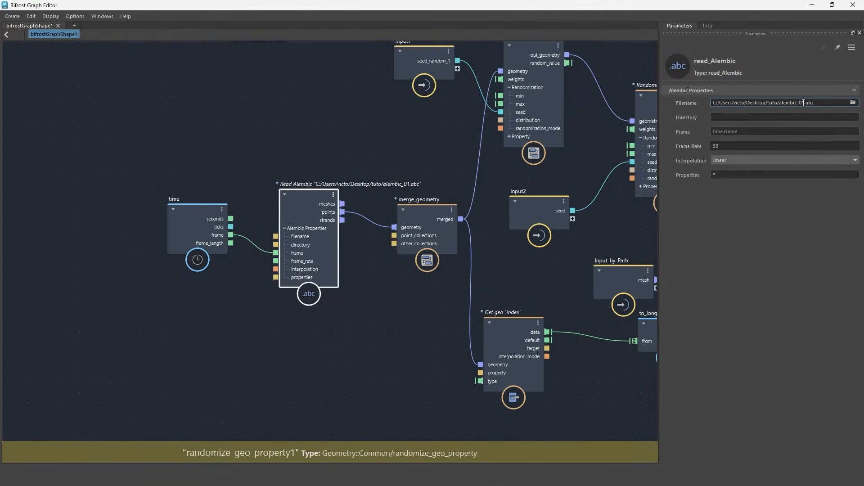
{"action": "key", "text": "Return"}
Inspect the data passing from read_Alembic's points into merge_geometry and look at the point_age property.
{"action": "right_click", "coordinate": [364, 218]}
{"action": "left_click", "coordinate": [385, 252]}
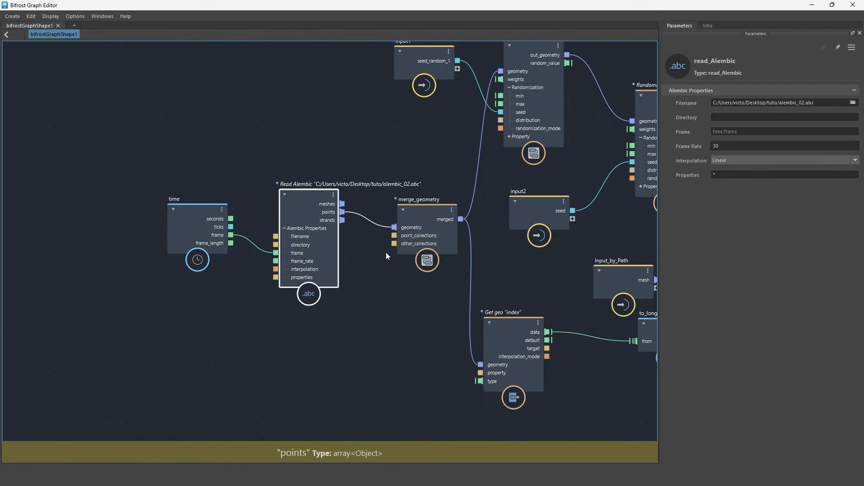
{"action": "left_click", "coordinate": [132, 127]}
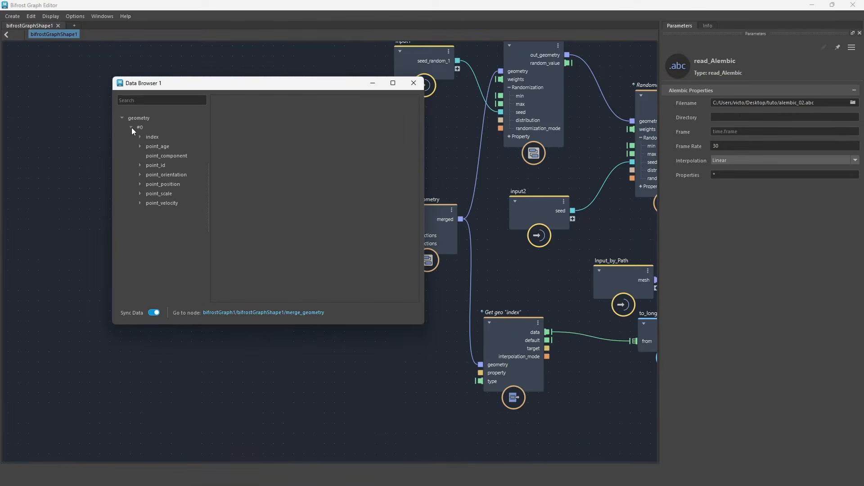
{"action": "left_click", "coordinate": [152, 147]}
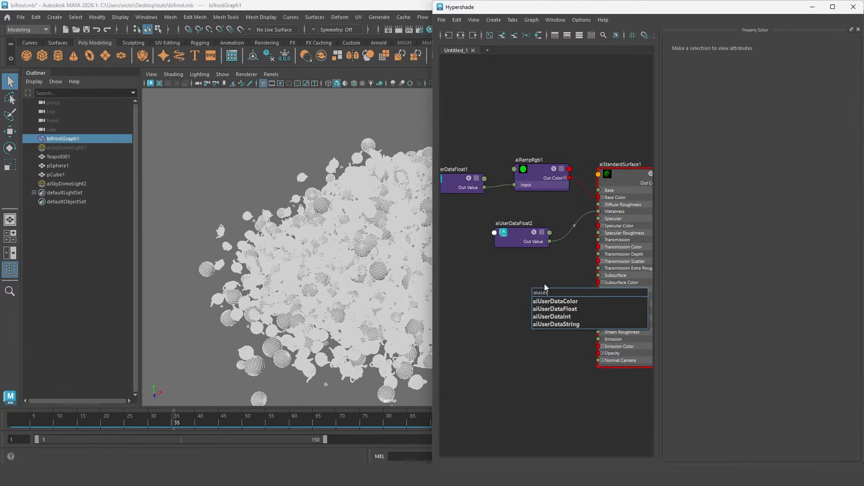
In Hypershade, add a third aiUserDataFloat with Attribute point_age and connect its Out Value to the Emission of aiStandardSurface1.
{"action": "key", "text": "Down"}
{"action": "key", "text": "Down"}
{"action": "key", "text": "Return"}
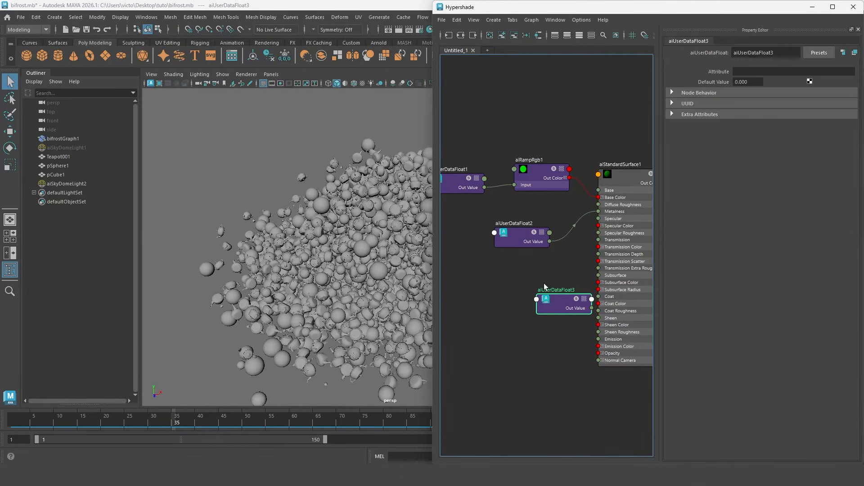
{"action": "left_click_drag", "start_coordinate": [564, 296], "coordinate": [514, 303]}
{"action": "type", "text": "point_age"}
{"action": "key", "text": "Return"}
{"action": "left_click_drag", "start_coordinate": [544, 315], "coordinate": [581, 289]}
{"action": "left_click_drag", "start_coordinate": [587, 336], "coordinate": [597, 339]}
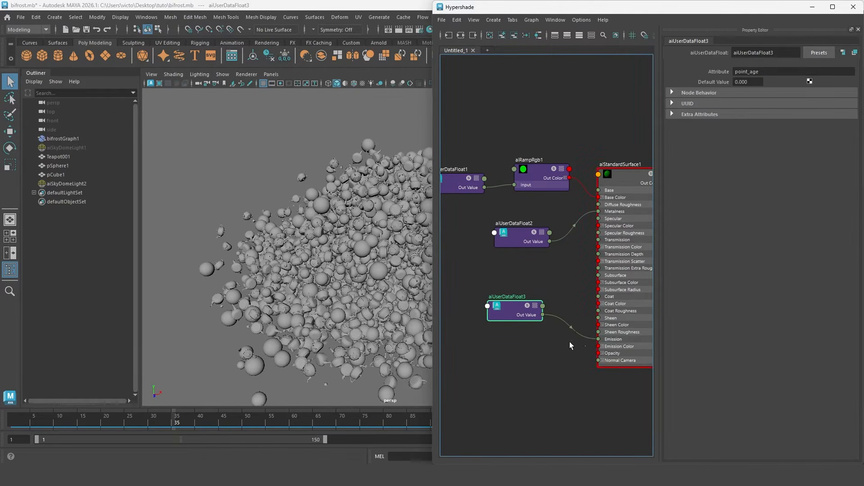
Check the age-driven emission in the Arnold render at frame 60, with Hypershade out of the way, and stop the render.
{"action": "left_click", "coordinate": [813, 6]}
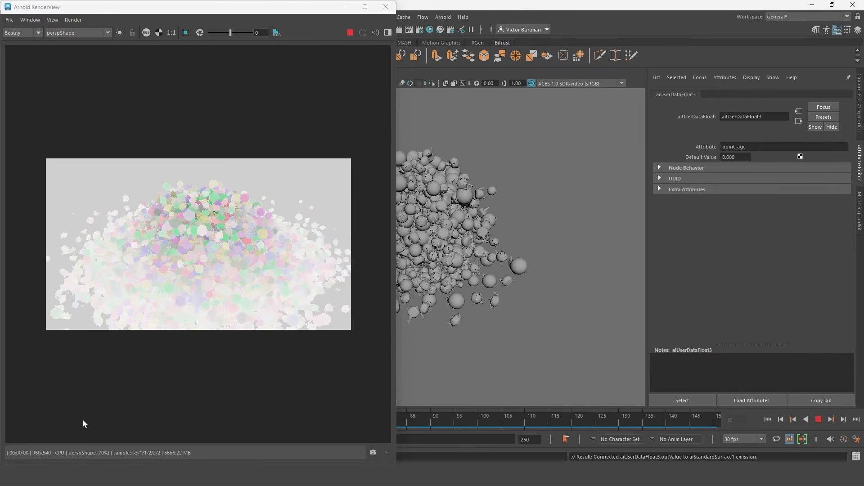
{"action": "key", "text": "super+Right"}
{"action": "left_click_drag", "start_coordinate": [45, 421], "coordinate": [290, 409]}
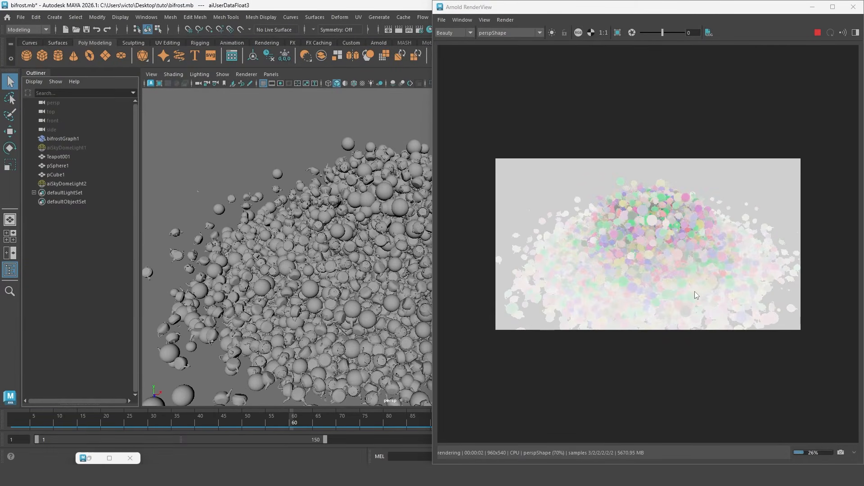
{"action": "left_click", "coordinate": [817, 32]}
Examine the Extra Points Attributes group of the fxInstancesShape graph, including the insides of Custom_Attributes and Variation_By_Percent.
{"action": "middle_click_drag", "start_coordinate": [250, 156], "coordinate": [238, 170], "text": "alt"}
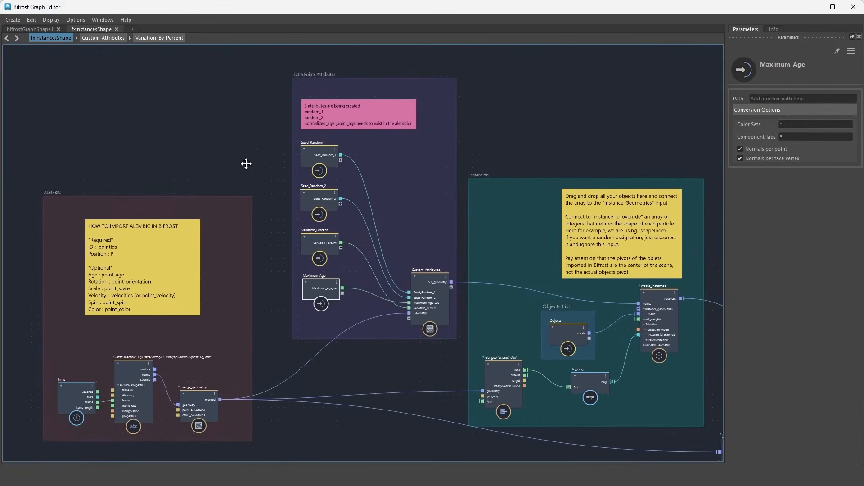
{"action": "middle_click_drag", "start_coordinate": [409, 196], "coordinate": [366, 182], "text": "alt"}
{"action": "scroll", "coordinate": [365, 234], "scroll_direction": "up", "scroll_amount": 3}
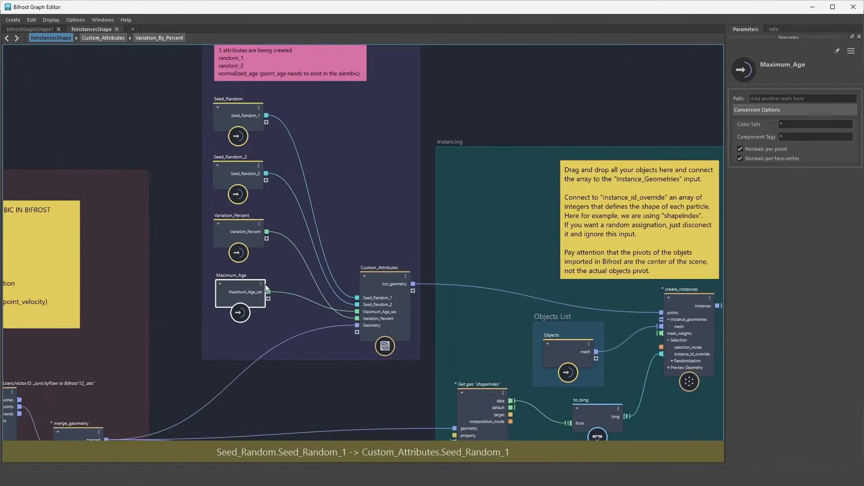
{"action": "middle_click_drag", "start_coordinate": [184, 140], "coordinate": [366, 160], "text": "alt"}
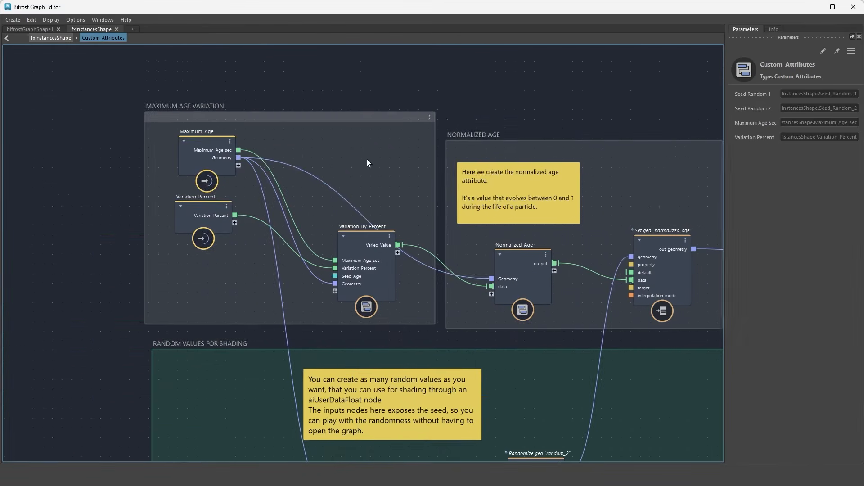
{"action": "scroll", "coordinate": [324, 162], "scroll_direction": "down", "scroll_amount": 1}
{"action": "left_click", "coordinate": [204, 142]}
{"action": "left_click", "coordinate": [208, 202]}
{"action": "double_click", "coordinate": [356, 227]}
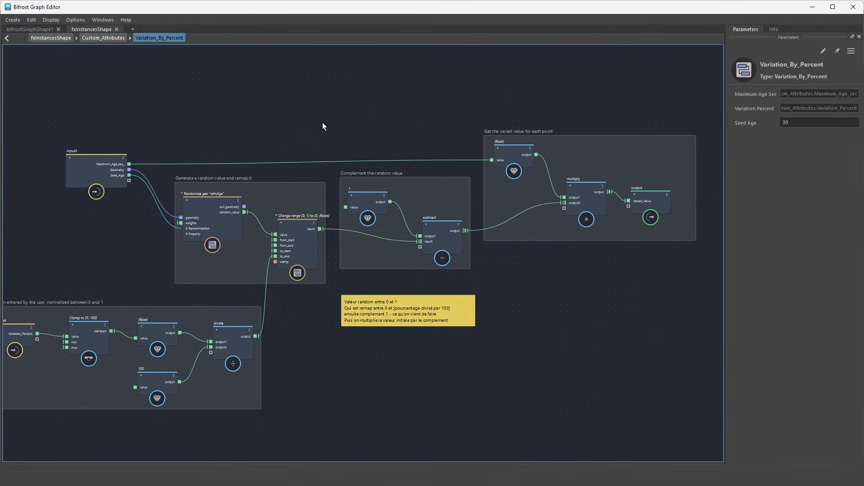
Return to the Custom_Attributes compound and examine its normalized age and random shading value groups.
{"action": "left_click", "coordinate": [113, 38]}
{"action": "middle_click_drag", "start_coordinate": [308, 87], "coordinate": [320, 95], "text": "alt"}
{"action": "scroll", "coordinate": [320, 96], "scroll_direction": "down", "scroll_amount": 3}
{"action": "mouse_move", "coordinate": [445, 265]}
{"action": "middle_mouse_down", "text": "alt"}
{"action": "mouse_move", "coordinate": [409, 188]}
{"action": "mouse_move", "coordinate": [417, 263]}
{"action": "middle_mouse_up", "text": "alt"}
{"action": "scroll", "coordinate": [409, 188], "scroll_direction": "up", "scroll_amount": 1}
{"action": "scroll", "coordinate": [411, 210], "scroll_direction": "up", "scroll_amount": 1}
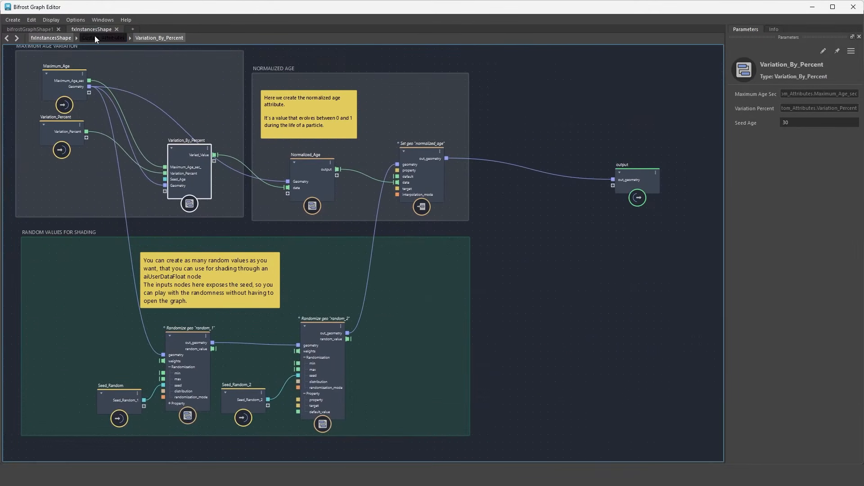
Return to the top level of fxInstancesShape and examine the Instancing group and its link to the terminal node.
{"action": "left_click", "coordinate": [50, 38]}
{"action": "scroll", "coordinate": [495, 170], "scroll_direction": "down", "scroll_amount": 3}
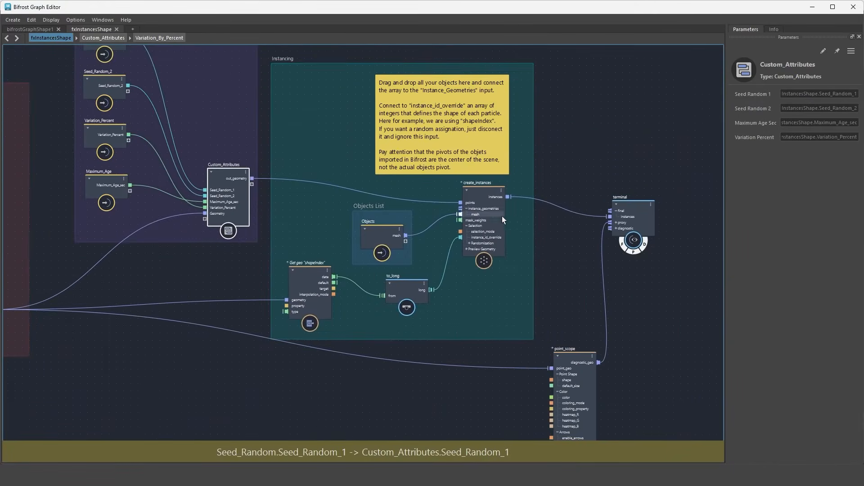
{"action": "scroll", "coordinate": [483, 207], "scroll_direction": "up", "scroll_amount": 3}
{"action": "scroll", "coordinate": [540, 268], "scroll_direction": "up", "scroll_amount": 3}
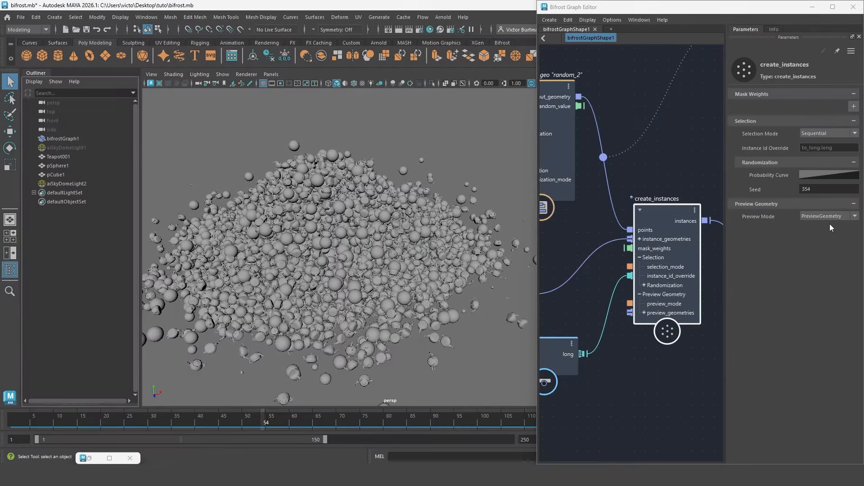
Try the BoundingBox Preview Mode on create_instances, scrub to frame 37, and set the mode back to PreviewGeometry.
{"action": "left_click", "coordinate": [826, 224]}
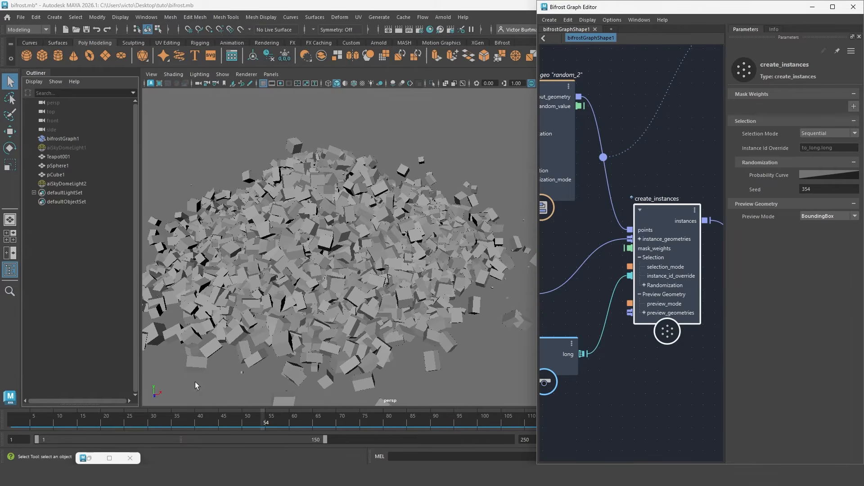
{"action": "left_click_drag", "start_coordinate": [82, 418], "coordinate": [178, 408]}
{"action": "left_click", "coordinate": [832, 217]}
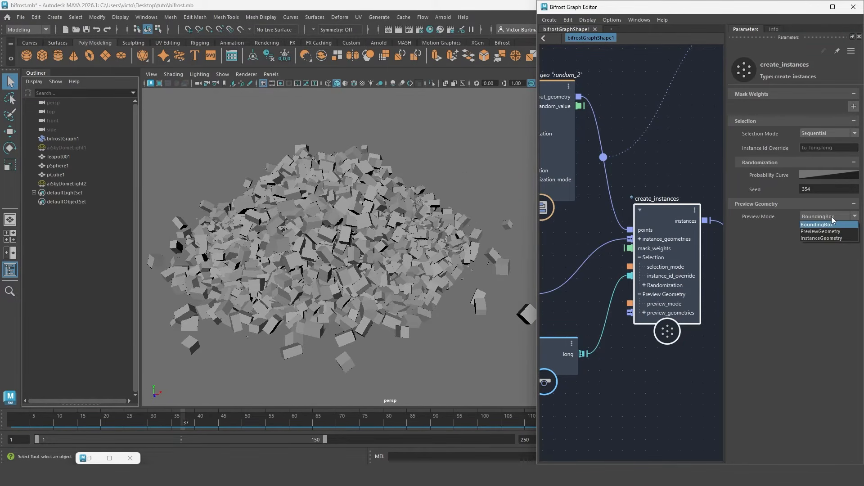
{"action": "left_click", "coordinate": [821, 231]}
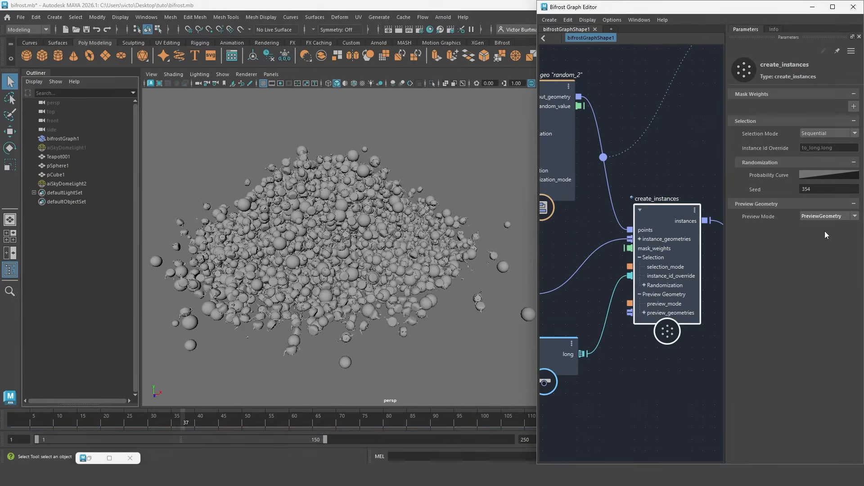
Tidy the nodes at the end of bifrostGraphShape1 and delete the output node fed by create_instances.
{"action": "scroll", "coordinate": [681, 180], "scroll_direction": "down", "scroll_amount": 3}
{"action": "middle_click_drag", "start_coordinate": [684, 164], "coordinate": [608, 179], "text": "alt"}
{"action": "left_click_drag", "start_coordinate": [625, 206], "coordinate": [645, 199]}
{"action": "middle_click_drag", "start_coordinate": [611, 175], "coordinate": [631, 177], "text": "alt"}
{"action": "left_click_drag", "start_coordinate": [562, 210], "coordinate": [574, 214]}
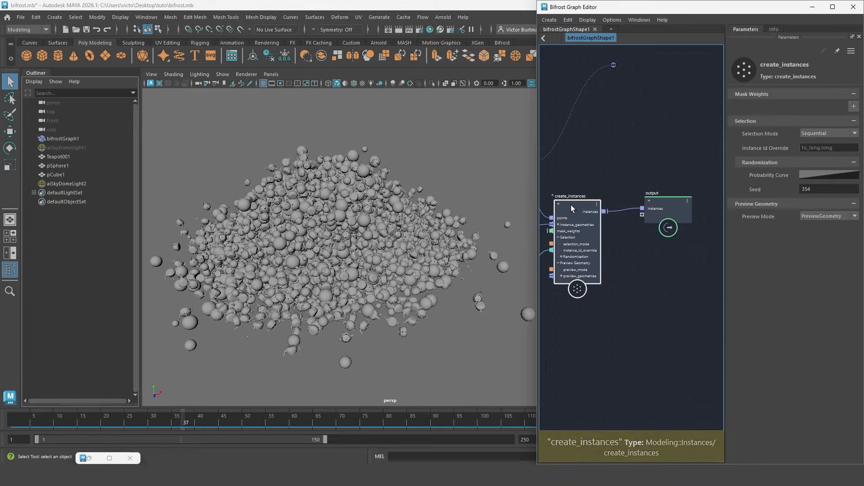
{"action": "left_click", "coordinate": [666, 201]}
{"action": "key", "text": "Delete"}
Add a terminal node and connect the instances output of create_instances to its final input.
{"action": "scroll", "coordinate": [645, 209], "scroll_direction": "up", "scroll_amount": 2}
{"action": "key", "text": "Tab"}
{"action": "type", "text": "terminal"}
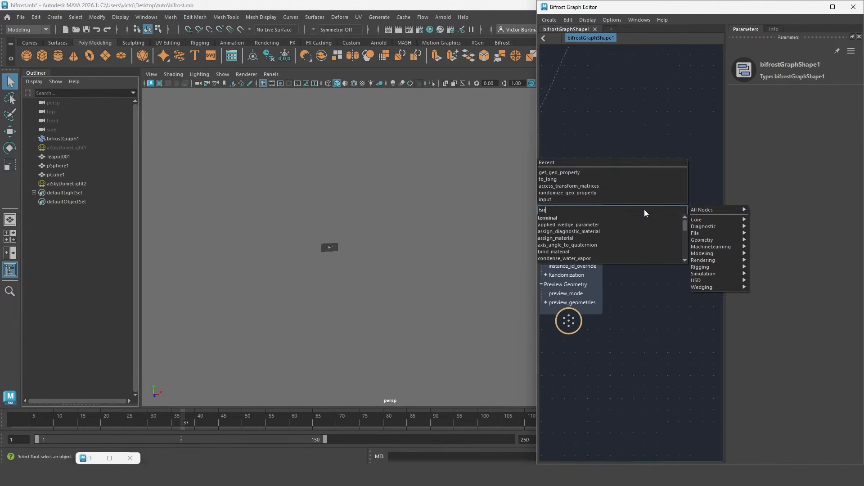
{"action": "left_click", "coordinate": [584, 220]}
{"action": "left_click_drag", "start_coordinate": [650, 226], "coordinate": [687, 213]}
{"action": "left_click", "coordinate": [624, 188]}
{"action": "left_click_drag", "start_coordinate": [606, 210], "coordinate": [711, 202]}
Add a point_scope node and connect its diagnostic_geo output to the terminal's proxy input.
{"action": "middle_click_drag", "start_coordinate": [641, 358], "coordinate": [624, 327], "text": "alt"}
{"action": "key", "text": "Tab"}
{"action": "type", "text": "point_scope"}
{"action": "key", "text": "Return"}
{"action": "left_click_drag", "start_coordinate": [669, 354], "coordinate": [673, 201]}
{"action": "scroll", "coordinate": [630, 216], "scroll_direction": "down", "scroll_amount": 3}
{"action": "middle_click_drag", "start_coordinate": [585, 194], "coordinate": [662, 197], "text": "alt"}
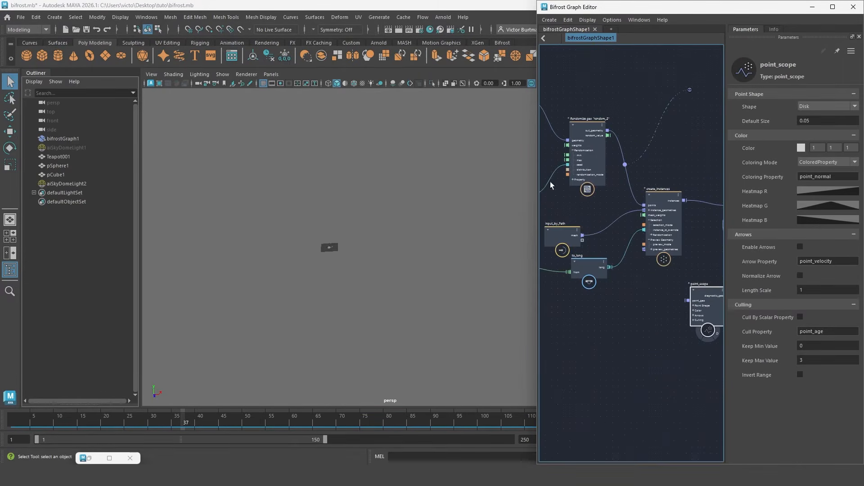
Widen the graph editor, connect the particle point geometry to the point_geo input of point_scope, and close the editor.
{"action": "left_click_drag", "start_coordinate": [536, 181], "coordinate": [379, 182]}
{"action": "middle_click_drag", "start_coordinate": [611, 183], "coordinate": [644, 201], "text": "alt"}
{"action": "scroll", "coordinate": [405, 208], "scroll_direction": "up", "scroll_amount": 3}
{"action": "scroll", "coordinate": [402, 208], "scroll_direction": "down", "scroll_amount": 3}
{"action": "scroll", "coordinate": [604, 322], "scroll_direction": "up", "scroll_amount": 5}
{"action": "left_click_drag", "start_coordinate": [402, 209], "coordinate": [604, 321]}
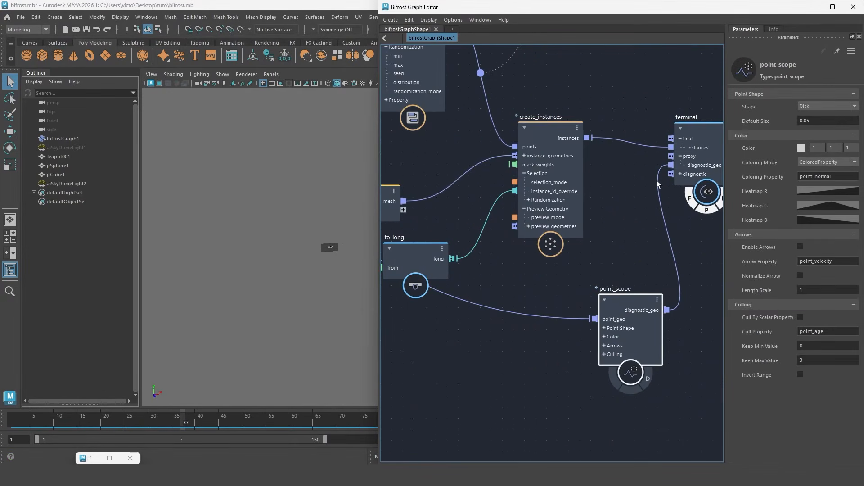
{"action": "left_click", "coordinate": [806, 120]}
{"action": "left_click", "coordinate": [853, 7]}
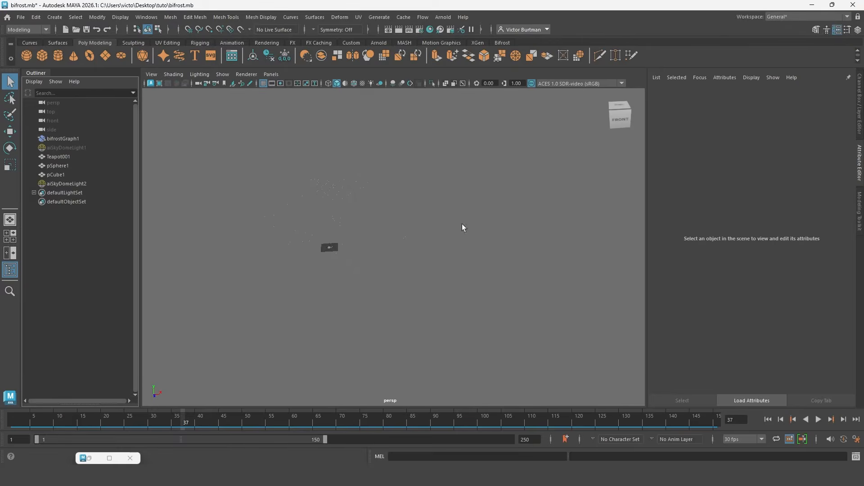
Select bifrostGraph1 and enable the Final terminal for the viewport in the bifrostGraphShape1 attributes.
{"action": "left_click", "coordinate": [321, 191]}
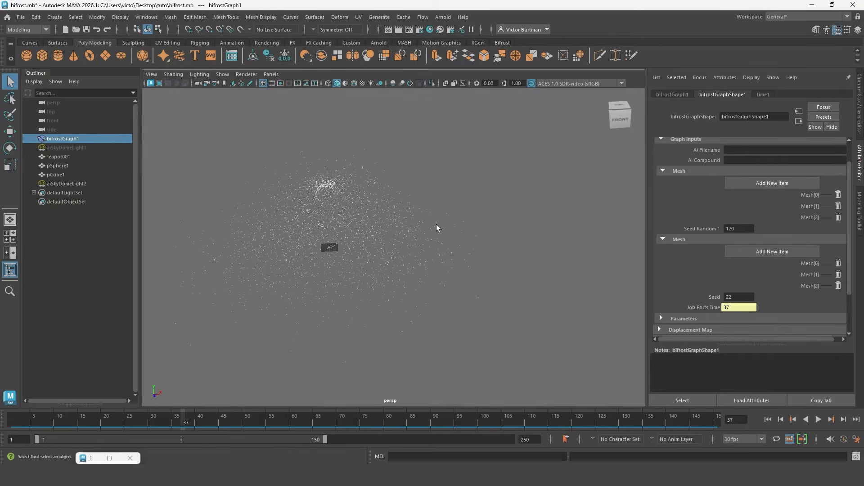
{"action": "left_click", "coordinate": [660, 155]}
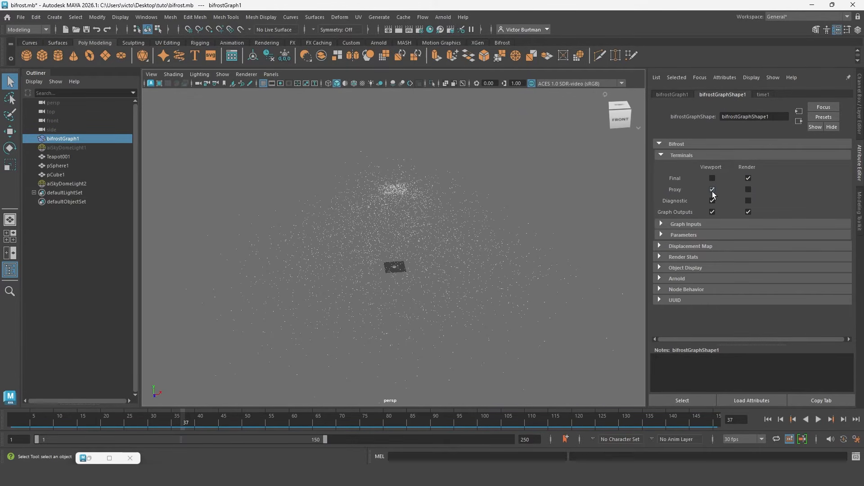
{"action": "left_click", "coordinate": [711, 178]}
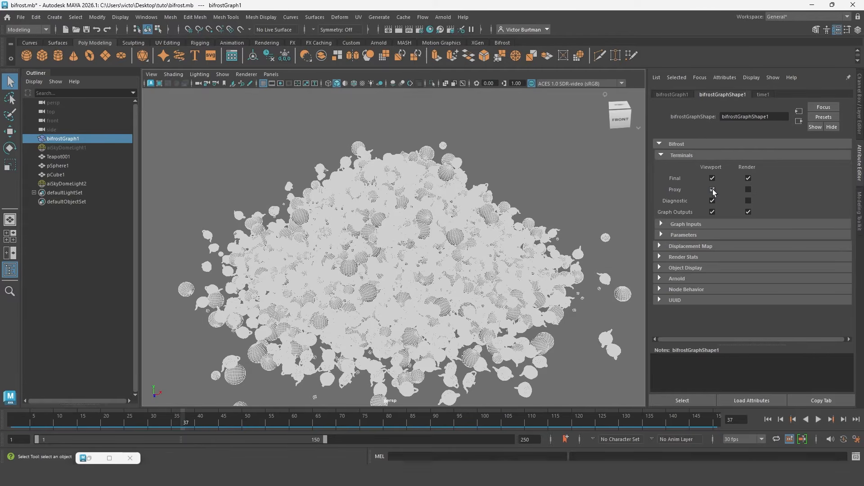
Check the Motion Blur options in the Arnold Renderer settings and close Render Settings.
{"action": "left_click", "coordinate": [418, 30]}
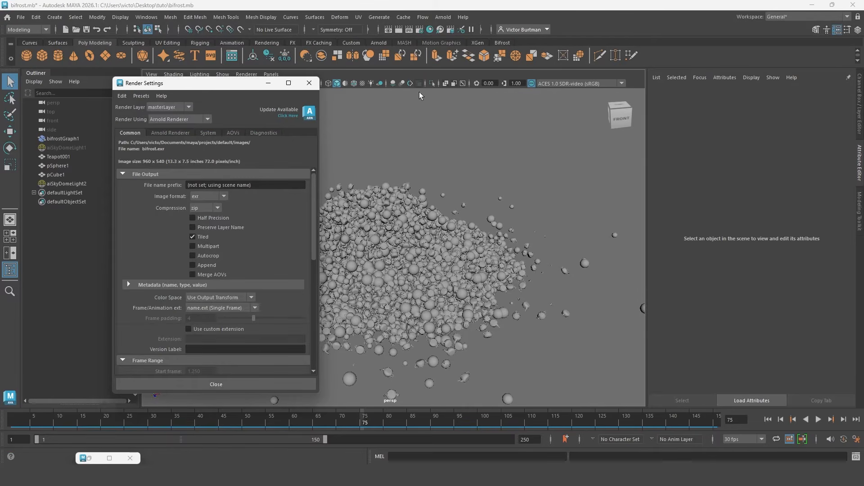
{"action": "left_click", "coordinate": [170, 133]}
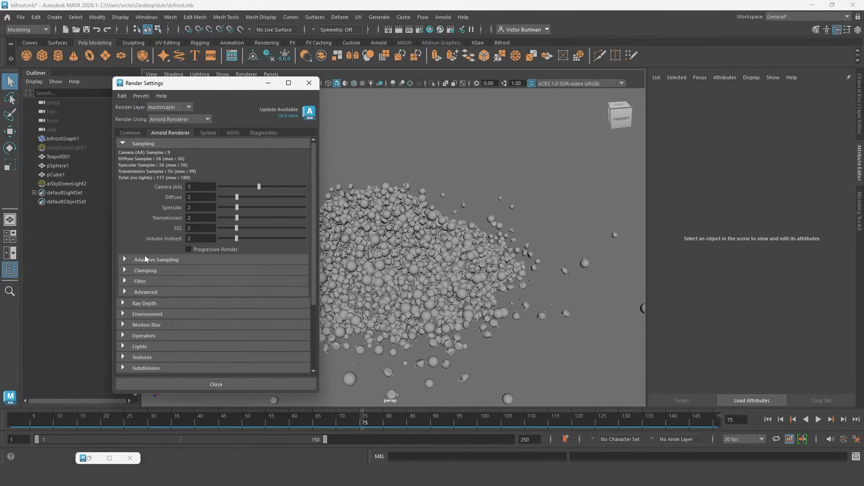
{"action": "left_click", "coordinate": [145, 328]}
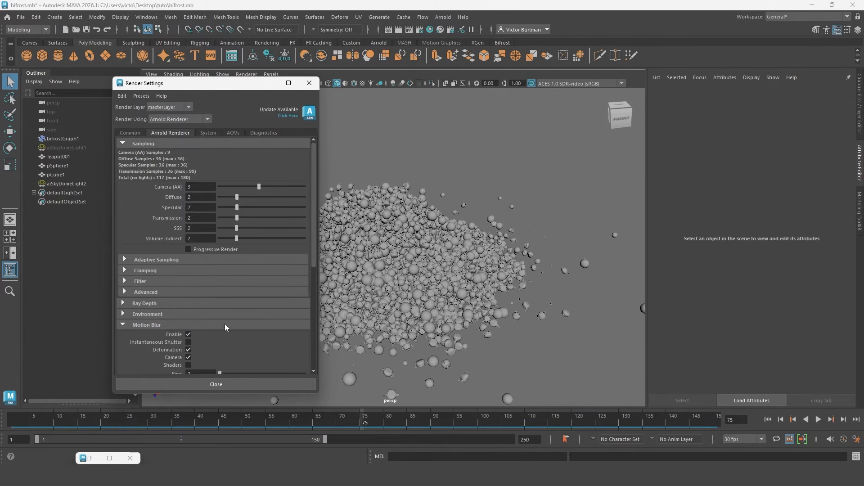
{"action": "left_click", "coordinate": [308, 83]}
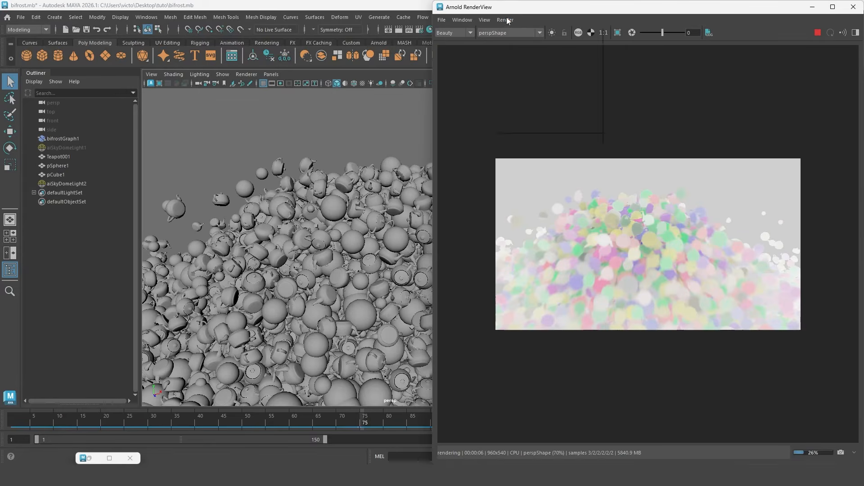
Switch the Arnold render's debug shading to Lighting and frame the blurred instances up close.
{"action": "left_click", "coordinate": [505, 20]}
{"action": "mouse_move", "coordinate": [531, 128]}
{"action": "left_click", "coordinate": [626, 147]}
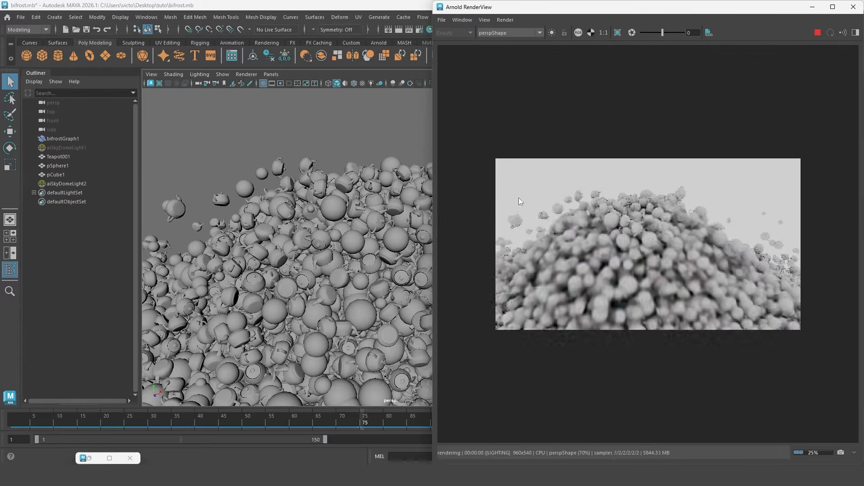
{"action": "middle_click_drag", "start_coordinate": [333, 184], "coordinate": [333, 166], "text": "alt"}
{"action": "left_click_drag", "start_coordinate": [333, 165], "coordinate": [374, 158], "text": "alt"}
{"action": "scroll", "coordinate": [692, 202], "scroll_direction": "up", "scroll_amount": 4}
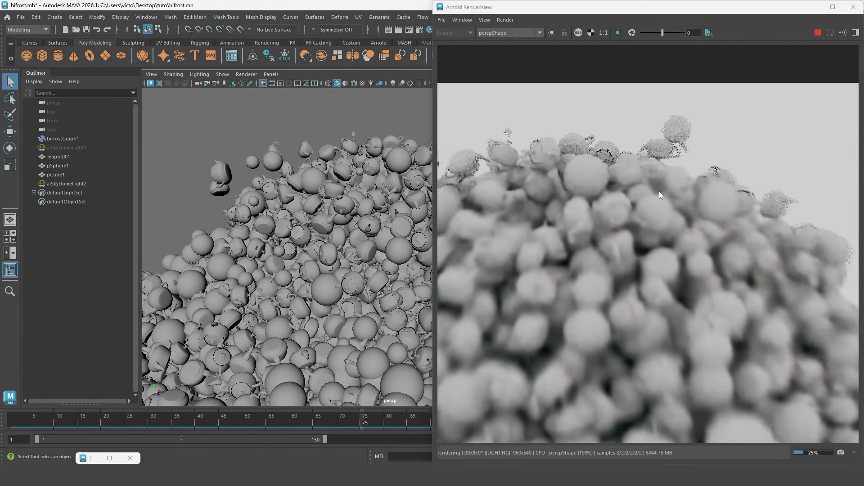
Set bifrostGraphShape1's Arnold velocity scale to 10 in the translator options and start the Arnold render to check the blur.
{"action": "left_click", "coordinate": [335, 174]}
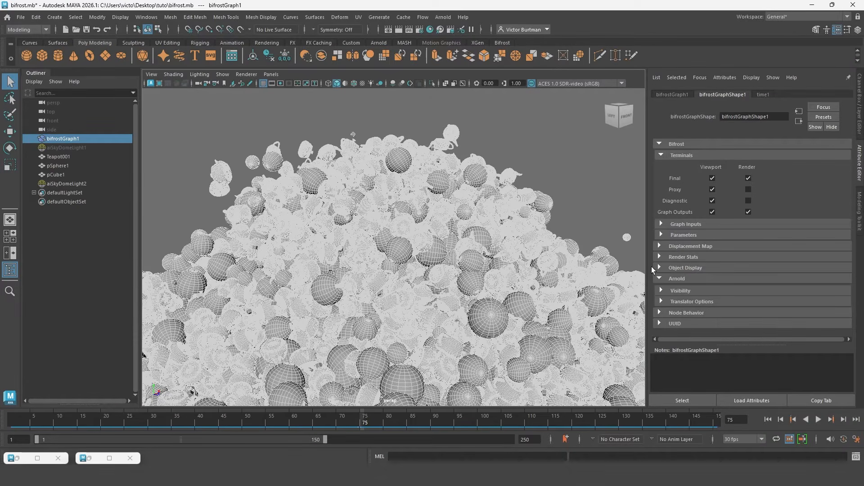
{"action": "left_click", "coordinate": [665, 304]}
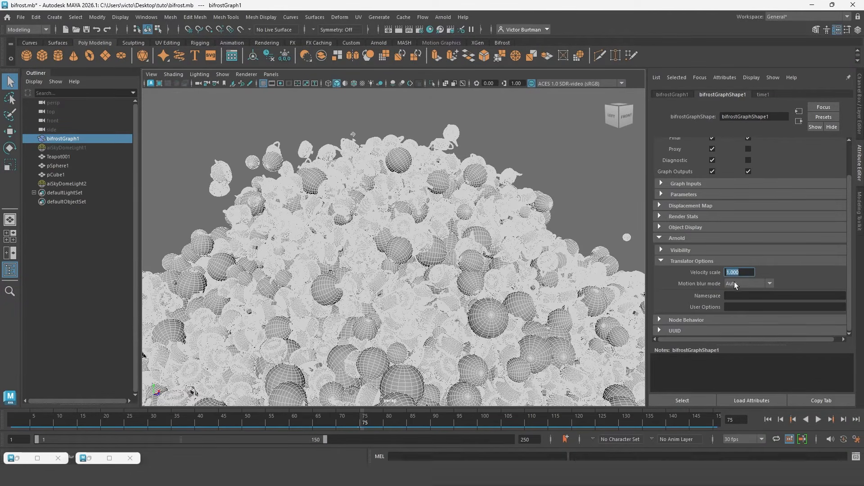
{"action": "type", "text": "10"}
{"action": "key", "text": "Return"}
{"action": "left_click", "coordinate": [44, 457]}
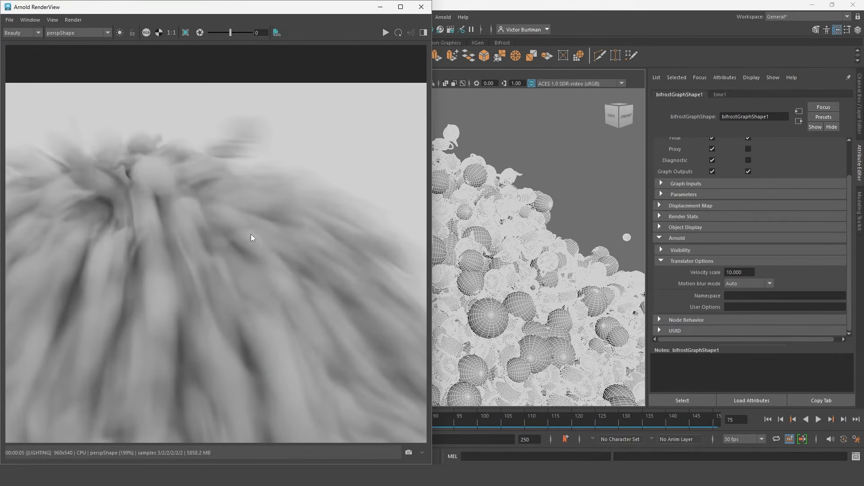
{"action": "scroll", "coordinate": [270, 225], "scroll_direction": "down", "scroll_amount": 3}
{"action": "left_click", "coordinate": [386, 33]}
Try a velocity scale of 5 on bifrostGraphShape1 and restore the scale to 1.
{"action": "left_click_drag", "start_coordinate": [748, 273], "coordinate": [691, 267]}
{"action": "type", "text": "5"}
{"action": "key", "text": "Return"}
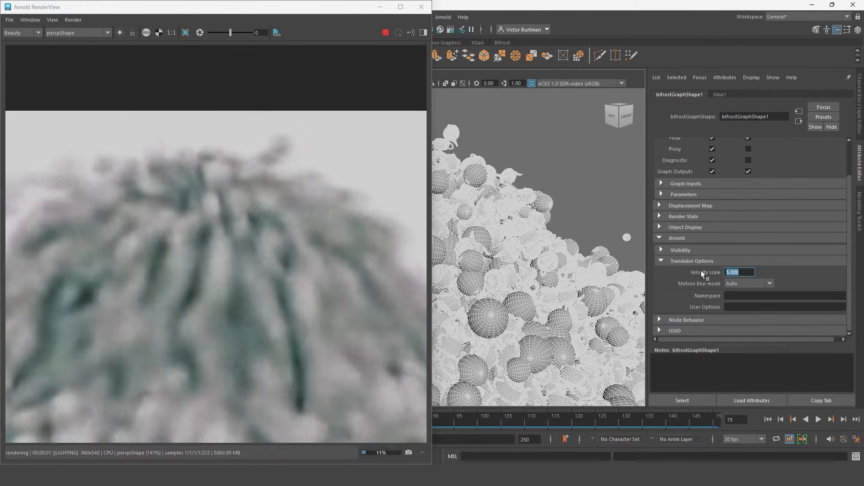
{"action": "type", "text": "1"}
{"action": "key", "text": "Return"}
Switch the Arnold render's debug shading to Disabled.
{"action": "left_click", "coordinate": [75, 21]}
{"action": "left_click", "coordinate": [236, 168]}
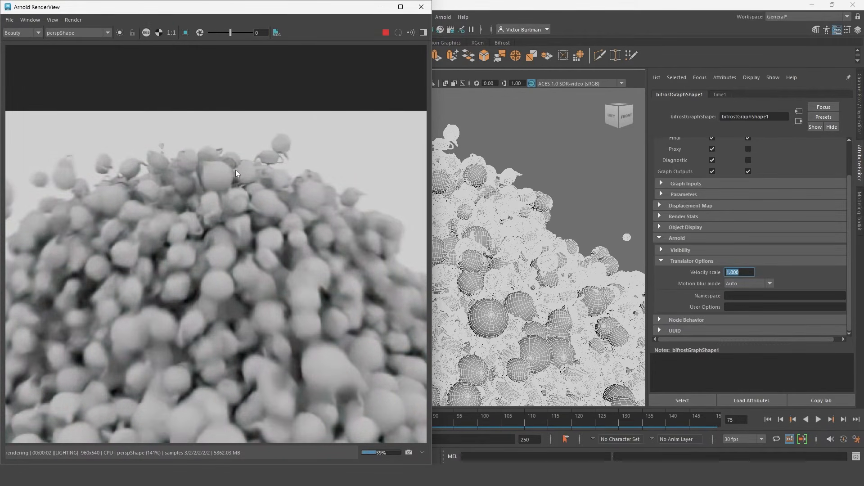
{"action": "scroll", "coordinate": [247, 198], "scroll_direction": "down", "scroll_amount": 3}
{"action": "left_click", "coordinate": [75, 21]}
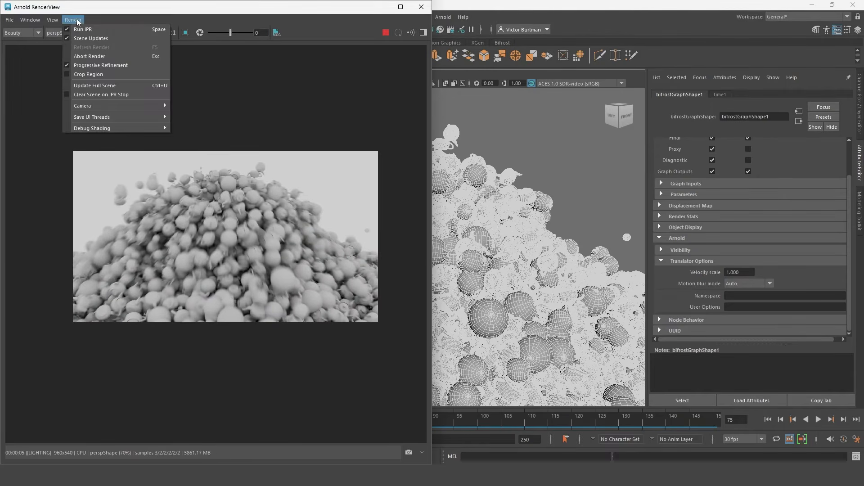
{"action": "left_click", "coordinate": [80, 21]}
{"action": "left_click", "coordinate": [80, 20]}
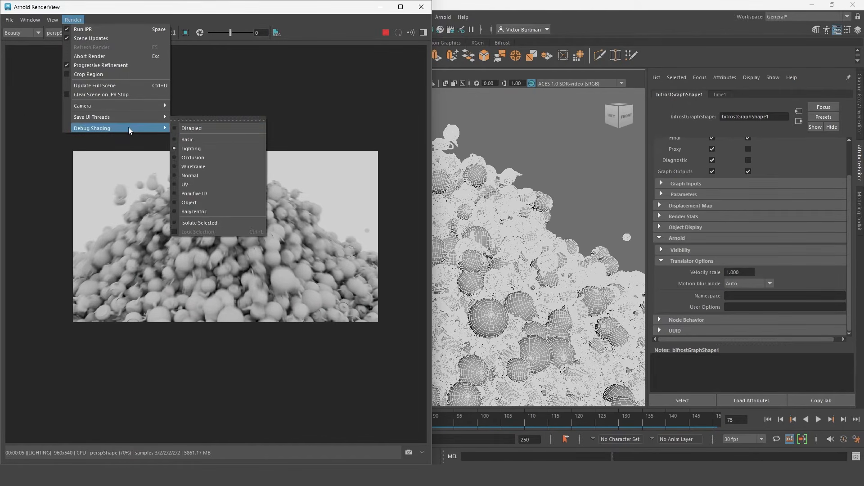
{"action": "left_click", "coordinate": [82, 148]}
{"action": "left_click", "coordinate": [78, 20]}
{"action": "mouse_move", "coordinate": [158, 128]}
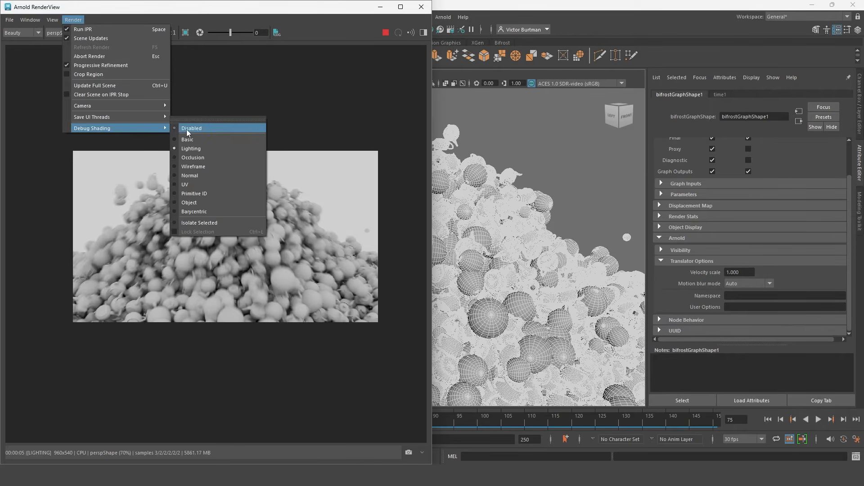
{"action": "left_click", "coordinate": [187, 129]}
Switch to 3ds Max and scrub the timeline through the tyFlow cloth simulation.
{"action": "scroll", "coordinate": [234, 206], "scroll_direction": "up", "scroll_amount": 1}
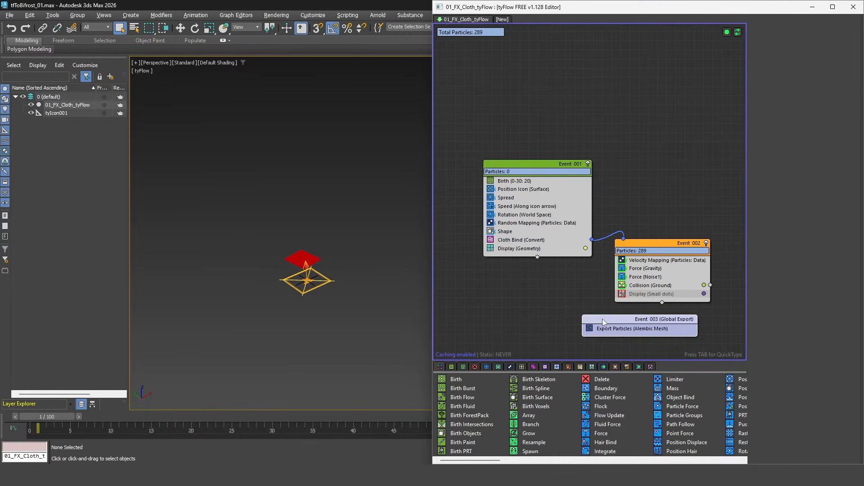
{"action": "left_click_drag", "start_coordinate": [36, 416], "coordinate": [516, 414]}
{"action": "middle_click_drag", "start_coordinate": [542, 299], "coordinate": [518, 300]}
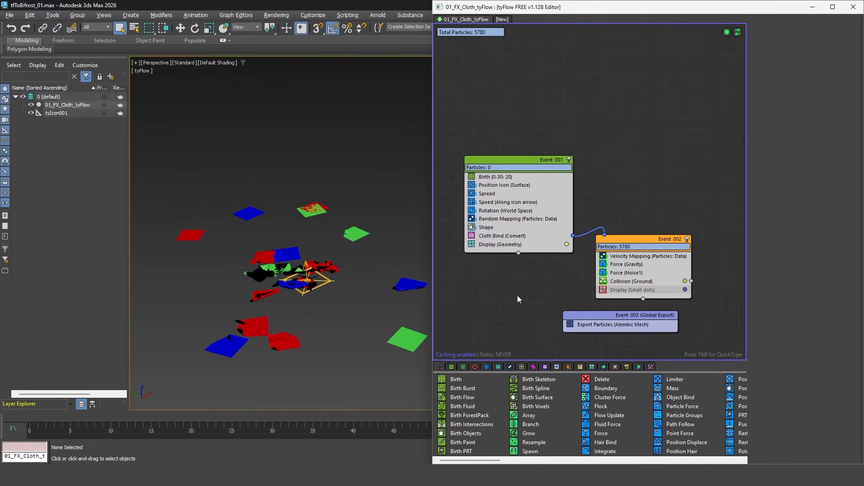
Examine the settings of the Random Mapping, Velocity Mapping and Export Particles (Alembic Mesh) operators in the tyFlow editor.
{"action": "left_click", "coordinate": [525, 217]}
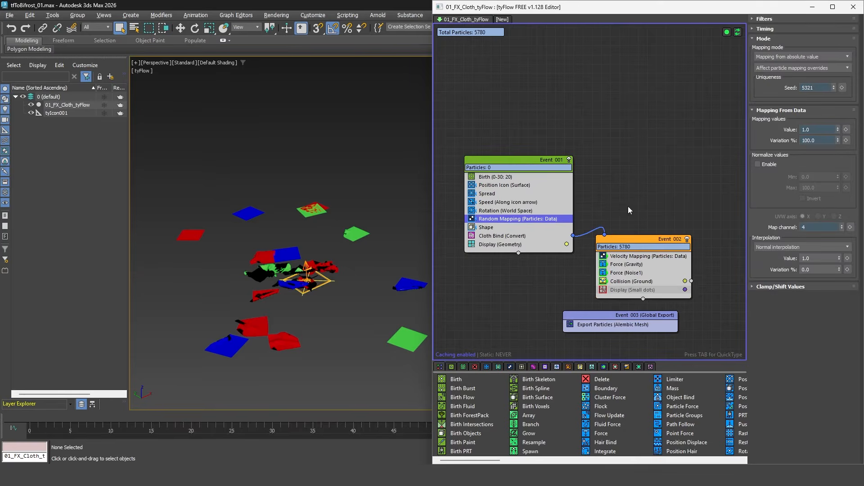
{"action": "left_click", "coordinate": [648, 256]}
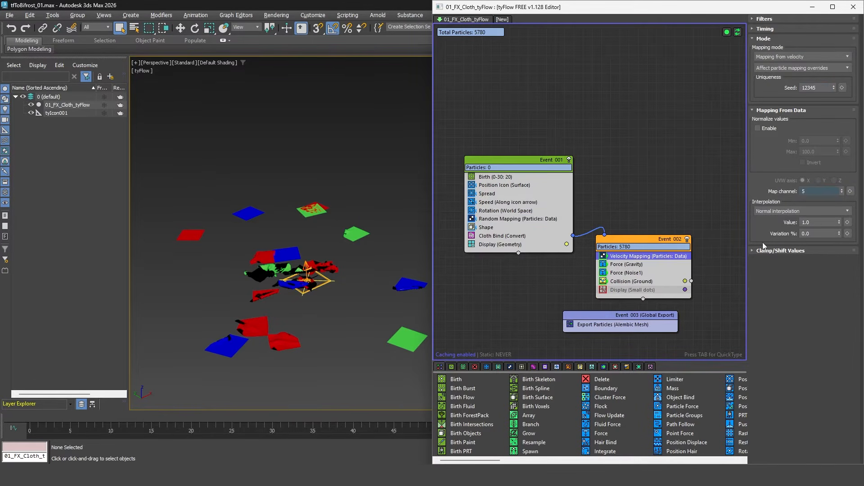
{"action": "left_click_drag", "start_coordinate": [614, 323], "coordinate": [594, 323]}
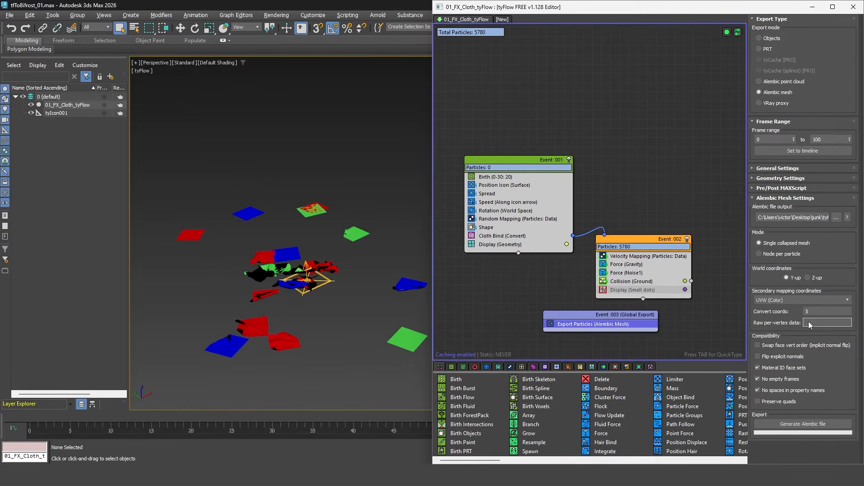
Set the Alembic mesh export's secondary mapping coordinates to UVW (Vector).
{"action": "left_click", "coordinate": [773, 300]}
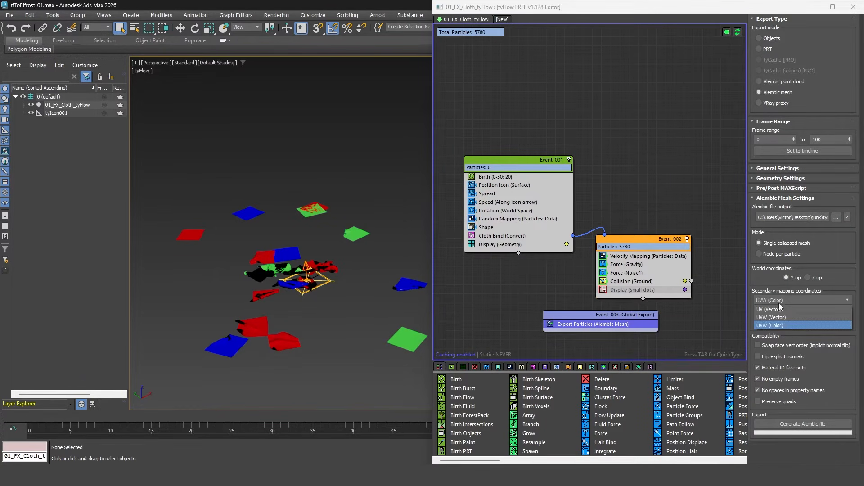
{"action": "left_click", "coordinate": [783, 318]}
{"action": "left_click", "coordinate": [782, 299]}
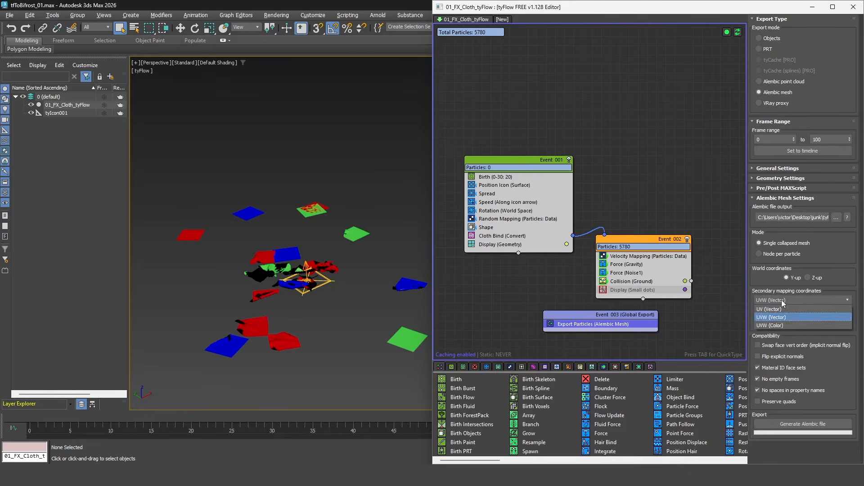
{"action": "left_click", "coordinate": [781, 325]}
{"action": "left_click", "coordinate": [782, 301]}
{"action": "left_click", "coordinate": [772, 317]}
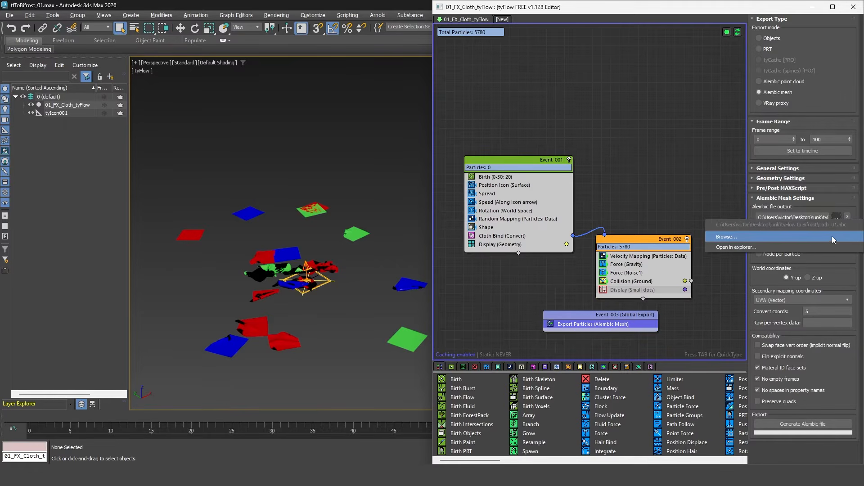
Choose an Alembic output file in the tuto folder, generate the Alembic export and close the tyFlow editor.
{"action": "left_click", "coordinate": [836, 217]}
{"action": "left_click", "coordinate": [499, 289]}
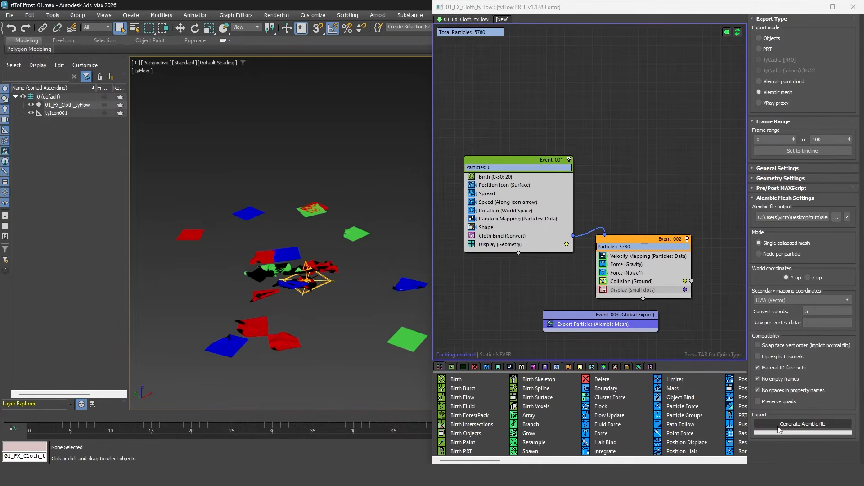
{"action": "left_click", "coordinate": [802, 424]}
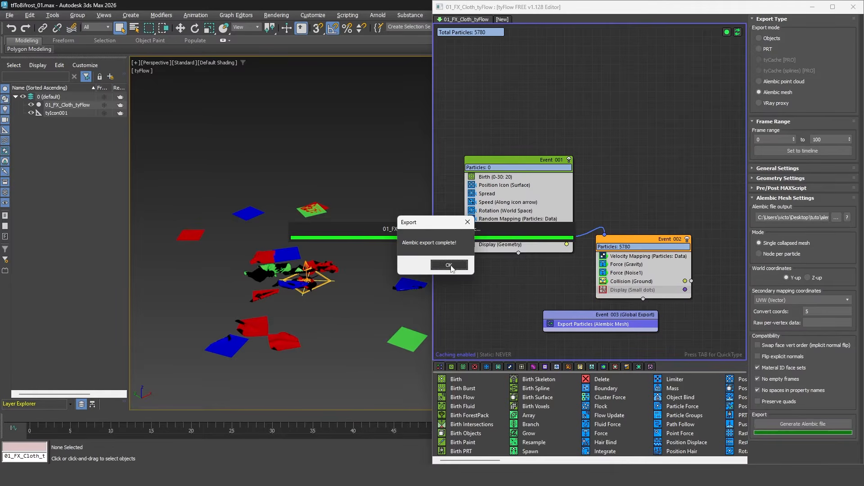
{"action": "left_click", "coordinate": [450, 266]}
{"action": "left_click", "coordinate": [853, 6]}
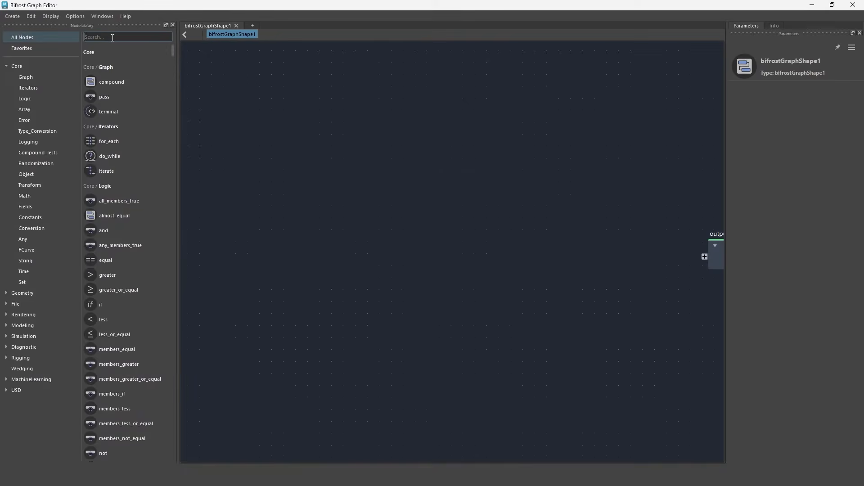
In Maya's Bifrost Graph Editor, add a read_Alembic node that loads alembic_04.abc and expand its Alembic Properties ports.
{"action": "left_click", "coordinate": [113, 37]}
{"action": "type", "text": "alembic"}
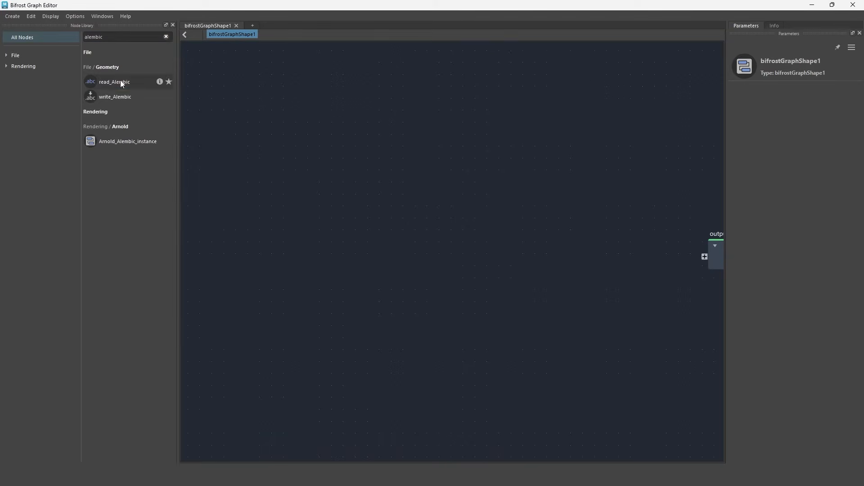
{"action": "left_click_drag", "start_coordinate": [122, 84], "coordinate": [418, 185]}
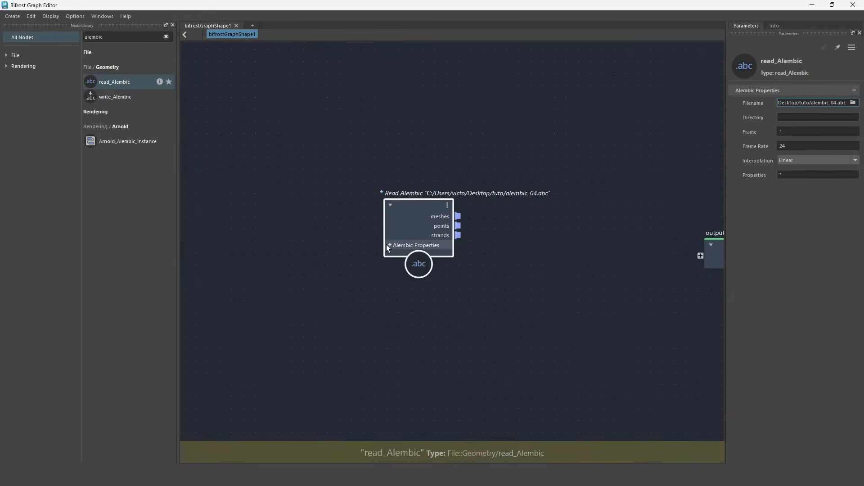
{"action": "left_click", "coordinate": [389, 245]}
Drive read_Alembic's frame input from a new time node's frame output and set the Alembic frame rate to 25.
{"action": "triple_click", "coordinate": [108, 36]}
{"action": "type", "text": "time"}
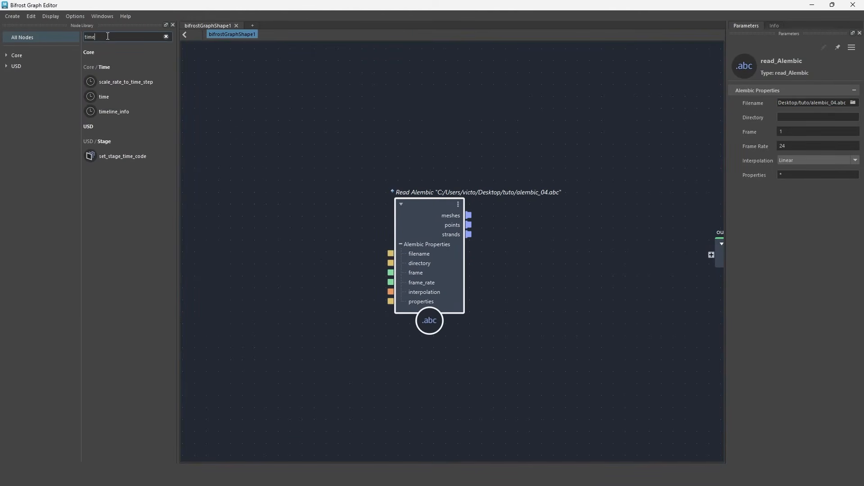
{"action": "left_click_drag", "start_coordinate": [105, 97], "coordinate": [279, 228]}
{"action": "left_click_drag", "start_coordinate": [320, 274], "coordinate": [390, 275]}
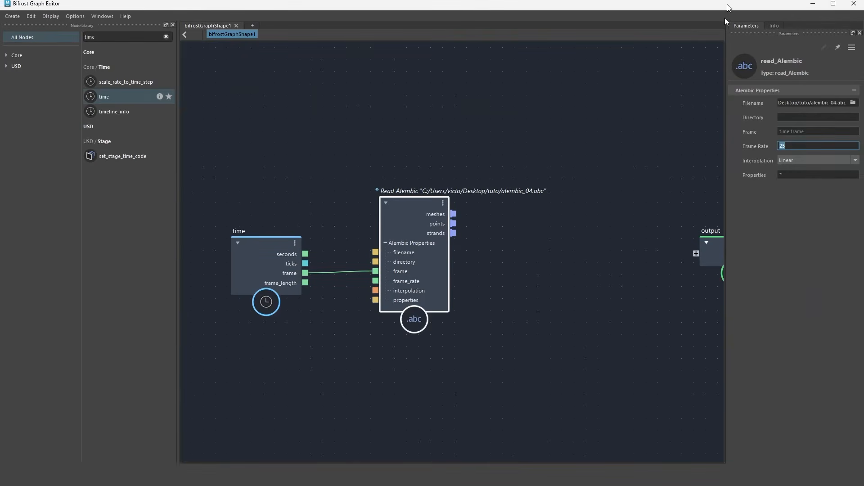
Compare Maya's playback frame rate with the frame rate in the 3ds Max scene's Time Configuration.
{"action": "double_click", "coordinate": [729, 7]}
{"action": "left_click", "coordinate": [734, 440]}
{"action": "left_click", "coordinate": [739, 412]}
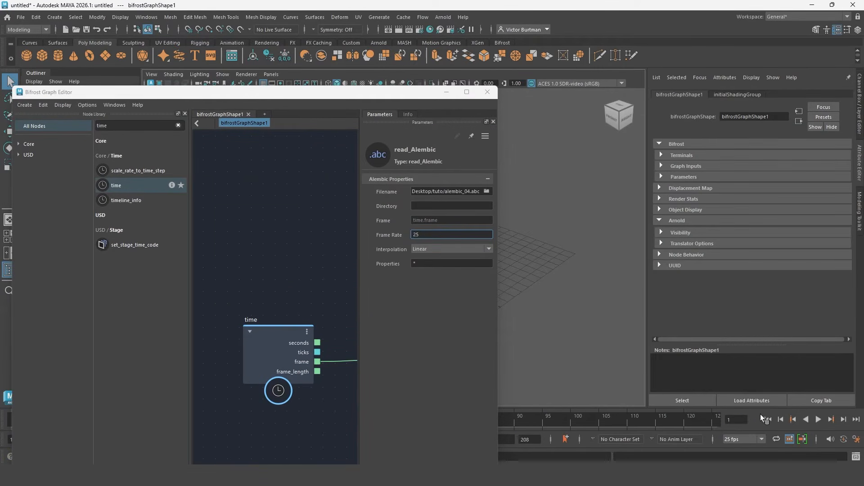
{"action": "left_click_drag", "start_coordinate": [410, 96], "coordinate": [450, 56]}
{"action": "mouse_move", "coordinate": [540, 485]}
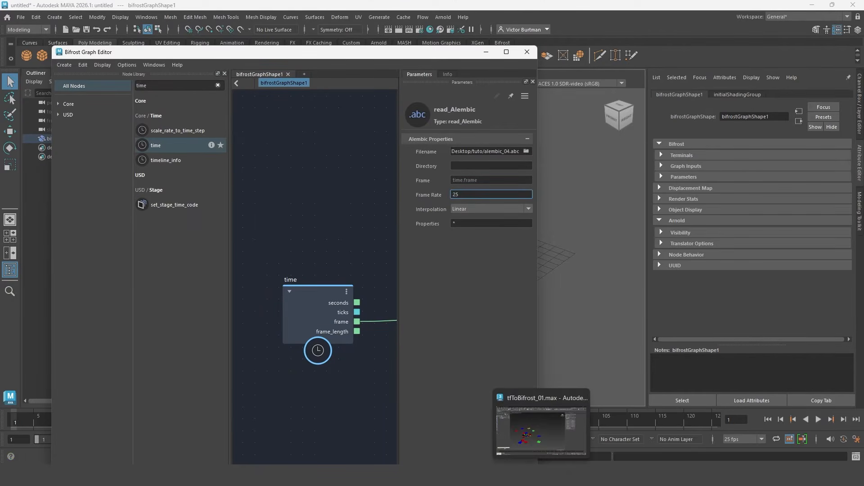
{"action": "left_click", "coordinate": [548, 439]}
{"action": "left_click", "coordinate": [708, 457]}
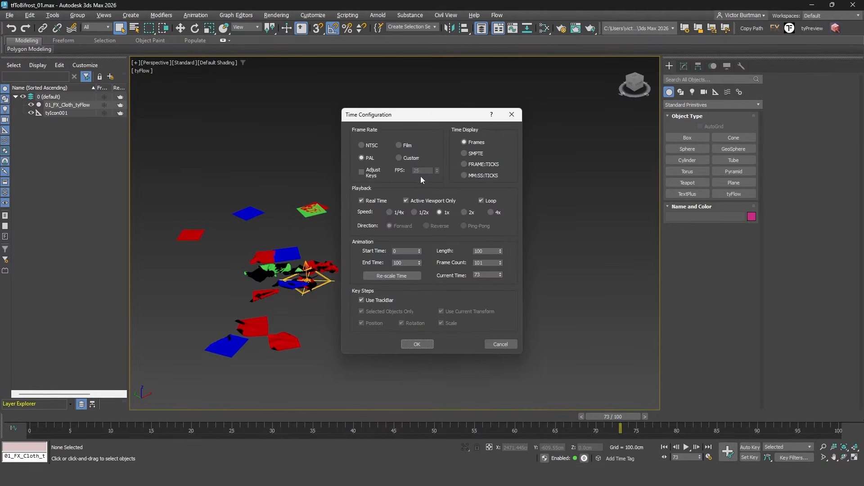
{"action": "left_click", "coordinate": [511, 118]}
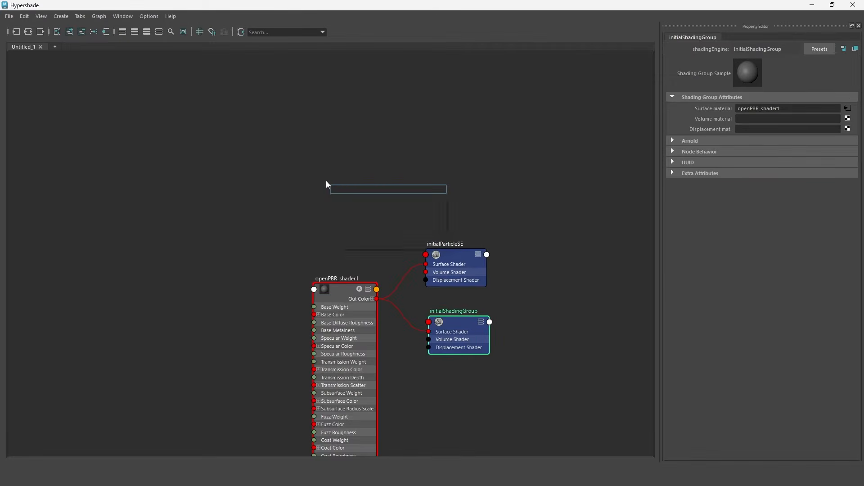
Create an Arnold aiStandard shader node in Maya's Hypershade and move the Hypershade window aside.
{"action": "type", "text": "aiStandard"}
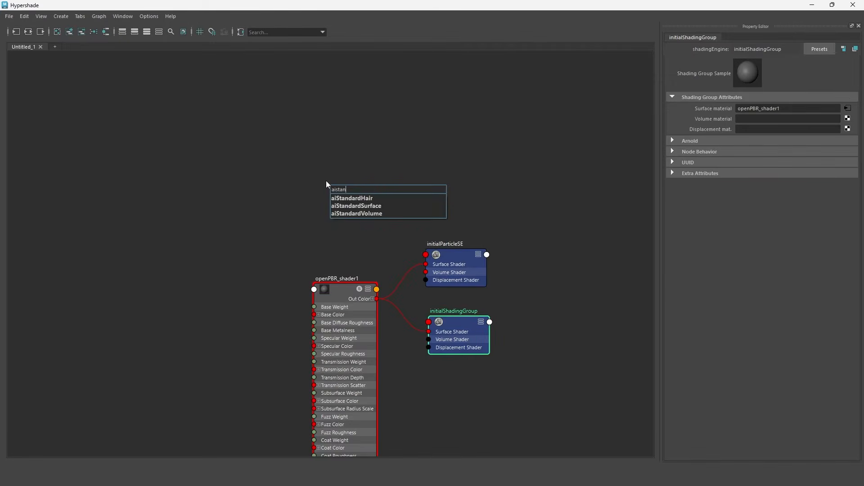
{"action": "key", "text": "Return"}
{"action": "left_click_drag", "start_coordinate": [391, 5], "coordinate": [755, 67]}
{"action": "left_click", "coordinate": [349, 221]}
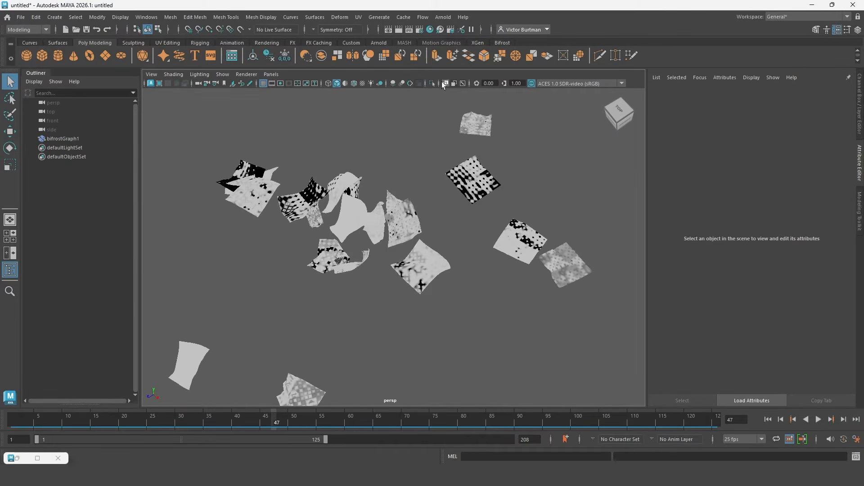
Add an Arnold sky dome light to the scene with the imported cloth pieces.
{"action": "left_click", "coordinate": [443, 17]}
{"action": "mouse_move", "coordinate": [502, 74]}
{"action": "left_click", "coordinate": [563, 83]}
{"action": "left_click_drag", "start_coordinate": [522, 234], "coordinate": [450, 142], "text": "alt"}
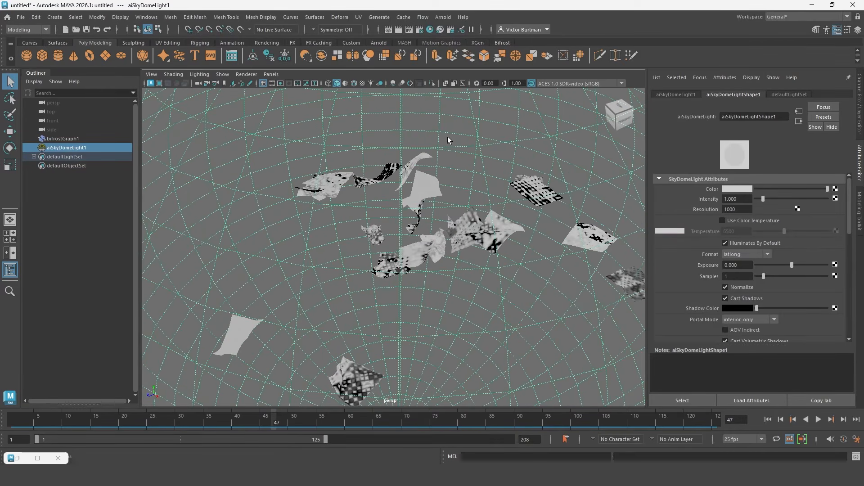
Render the scene in Arnold RenderView and inspect the cloth shading up close at frame 80.
{"action": "left_click", "coordinate": [398, 30]}
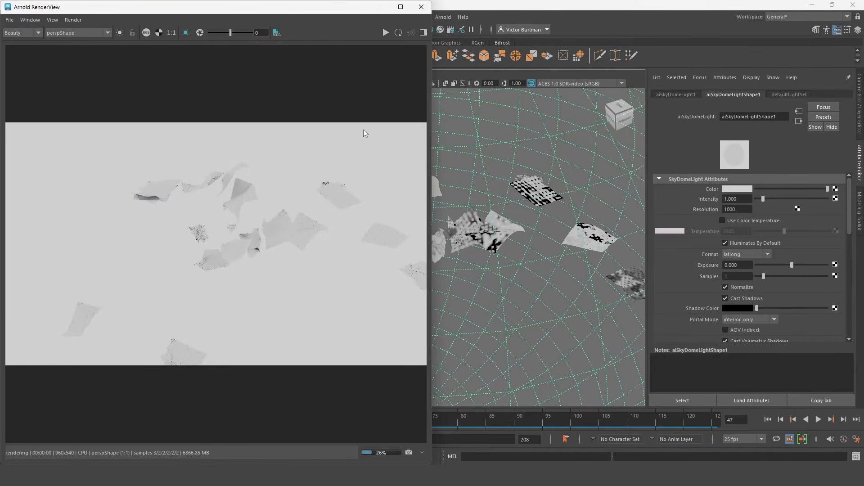
{"action": "scroll", "coordinate": [308, 168], "scroll_direction": "up", "scroll_amount": 1}
{"action": "left_click", "coordinate": [463, 418]}
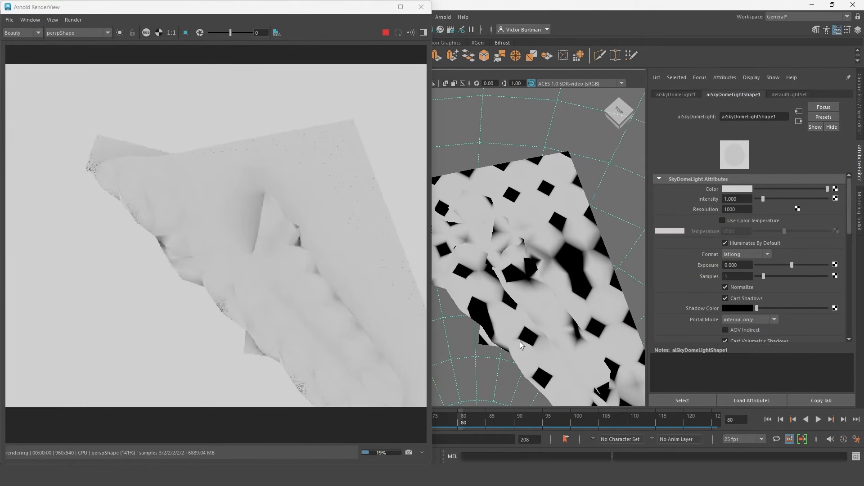
{"action": "scroll", "coordinate": [293, 299], "scroll_direction": "up", "scroll_amount": 1}
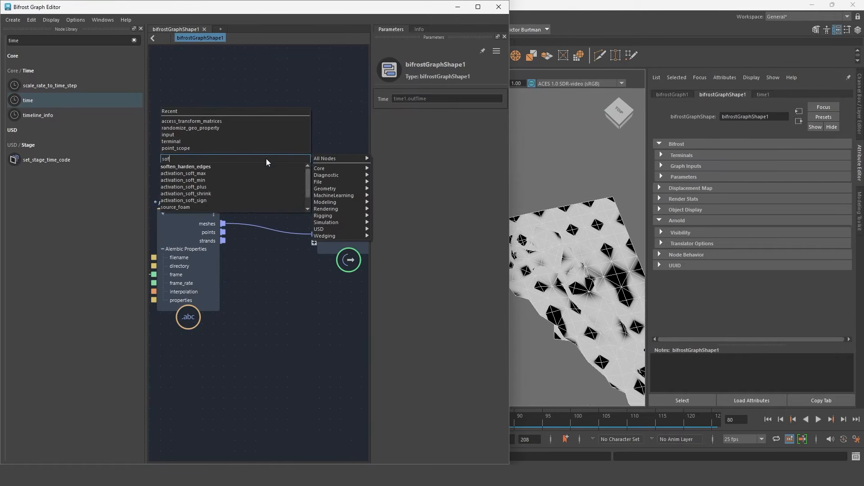
Insert a soften_harden_edges node between read_Alembic's meshes and the output, with its angle set to 70.8.
{"action": "key", "text": "Down"}
{"action": "key", "text": "Return"}
{"action": "left_click_drag", "start_coordinate": [223, 224], "coordinate": [252, 151]}
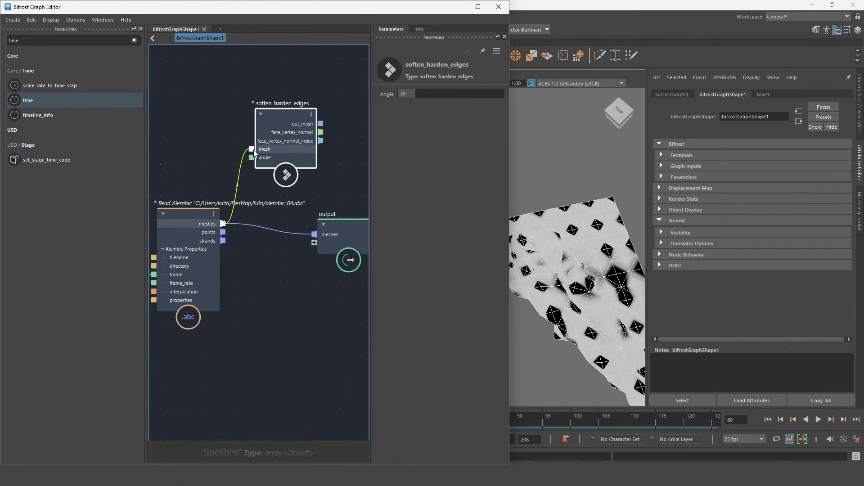
{"action": "left_click_drag", "start_coordinate": [331, 195], "coordinate": [353, 223]}
{"action": "mouse_move", "coordinate": [409, 94]}
{"action": "left_mouse_down"}
{"action": "mouse_move", "coordinate": [484, 91]}
{"action": "mouse_move", "coordinate": [409, 92]}
{"action": "mouse_move", "coordinate": [455, 88]}
{"action": "left_mouse_up"}
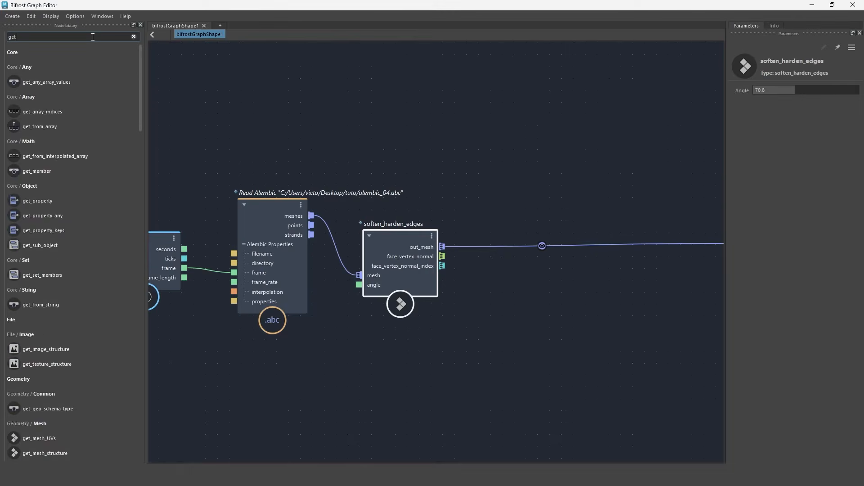
Add a get_geo_property node and feed its geometry from the soften_harden_edges out_mesh.
{"action": "type", "text": "geo prop"}
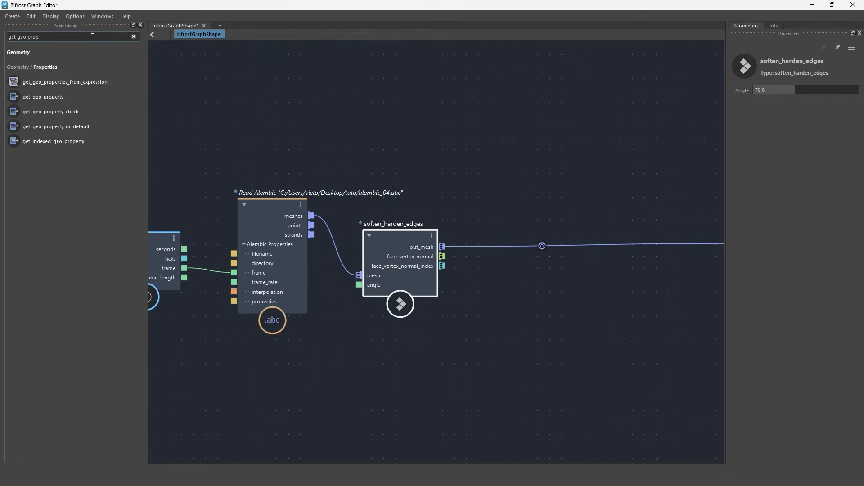
{"action": "left_click_drag", "start_coordinate": [50, 98], "coordinate": [520, 141]}
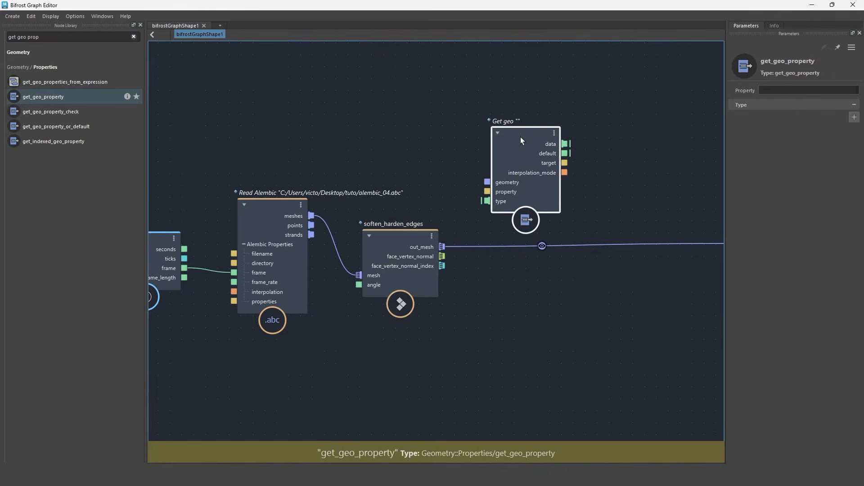
{"action": "left_click_drag", "start_coordinate": [442, 247], "coordinate": [486, 183]}
{"action": "left_click_drag", "start_coordinate": [530, 137], "coordinate": [590, 117]}
Insert a merge_geometry node between soften_harden_edges and get_geo_property, and spread the surrounding nodes and the output apart.
{"action": "key", "text": "Tab"}
{"action": "type", "text": "merge"}
{"action": "key", "text": "Down"}
{"action": "key", "text": "Down"}
{"action": "key", "text": "Return"}
{"action": "left_click_drag", "start_coordinate": [442, 246], "coordinate": [451, 131]}
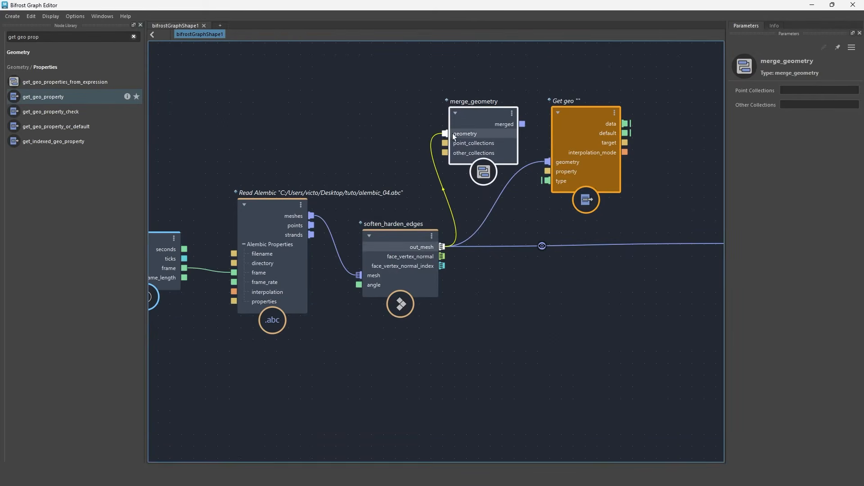
{"action": "left_click_drag", "start_coordinate": [522, 124], "coordinate": [549, 164]}
{"action": "left_click_drag", "start_coordinate": [482, 117], "coordinate": [497, 149]}
{"action": "left_click_drag", "start_coordinate": [587, 117], "coordinate": [644, 113]}
{"action": "middle_click_drag", "start_coordinate": [582, 71], "coordinate": [457, 91]}
{"action": "left_click_drag", "start_coordinate": [647, 252], "coordinate": [686, 251]}
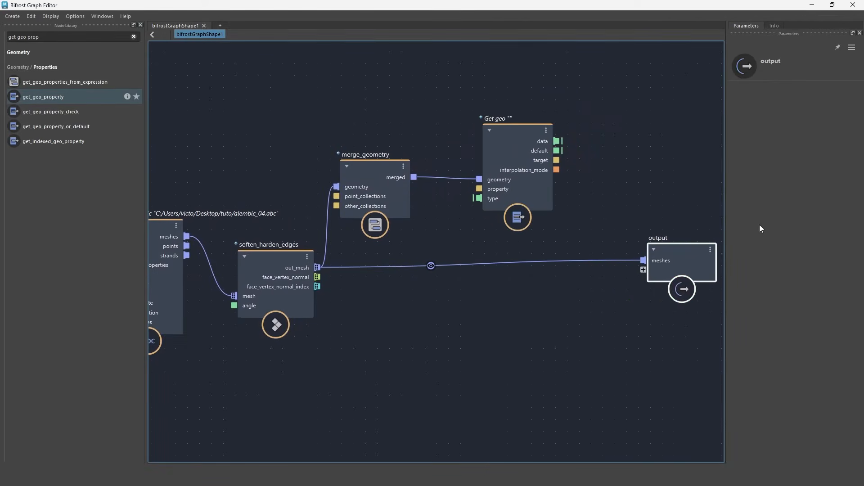
Add a set_point_velocity node and connect the merged geometry to its geometry input.
{"action": "key", "text": "Tab"}
{"action": "type", "text": "set point vel"}
{"action": "key", "text": "Down"}
{"action": "key", "text": "Return"}
{"action": "middle_click_drag", "start_coordinate": [420, 178], "coordinate": [410, 176]}
{"action": "left_click_drag", "start_coordinate": [405, 176], "coordinate": [472, 323]}
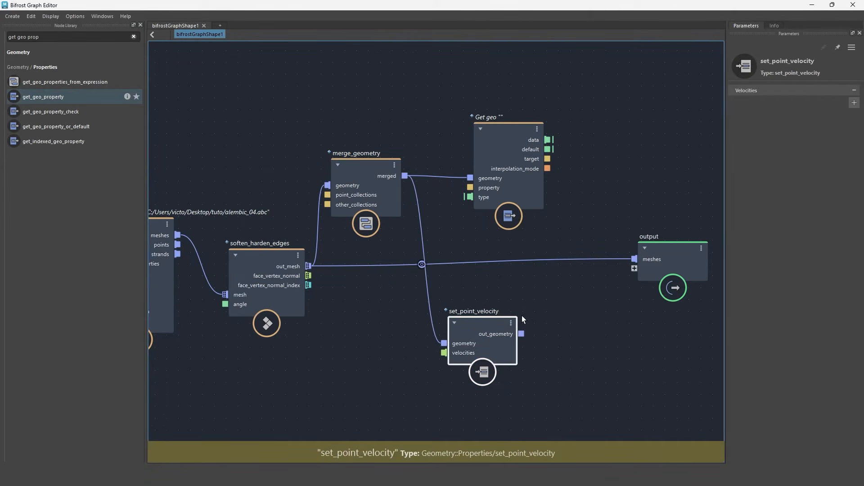
Set the get_geo_property node's property name to Max_Map_Channel_5 and shift the node away from merge_geometry.
{"action": "type", "text": "Max_Map_Channe"}
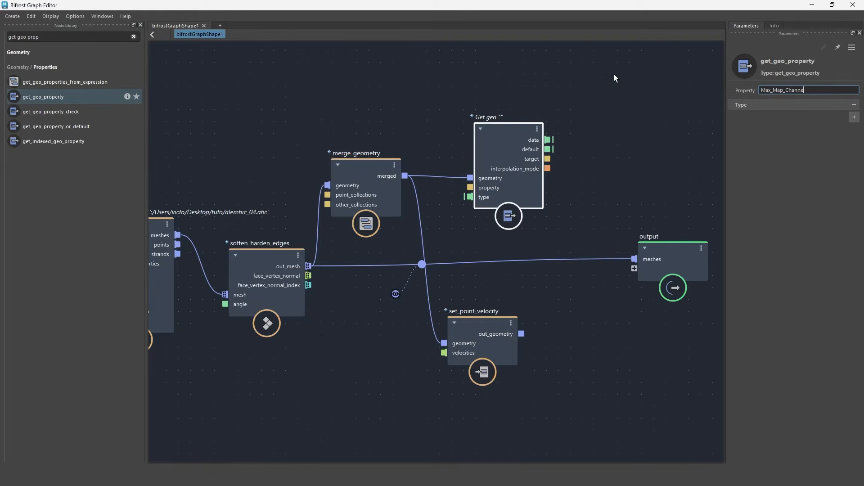
{"action": "type", "text": "l_5"}
{"action": "key", "text": "Return"}
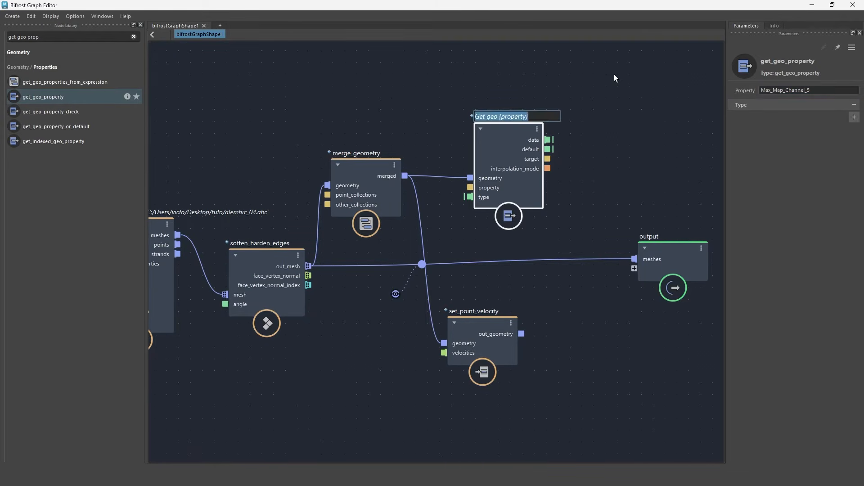
{"action": "left_click", "coordinate": [621, 104]}
{"action": "left_click_drag", "start_coordinate": [507, 142], "coordinate": [530, 145]}
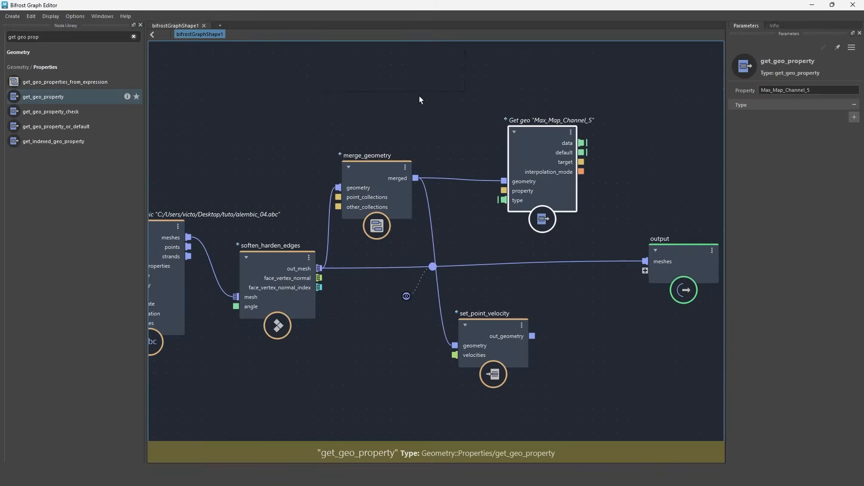
Add a value node typed as a 32-bit floating-point vector array and connect its output to get_geo_property's type input.
{"action": "key", "text": "Tab"}
{"action": "type", "text": "value"}
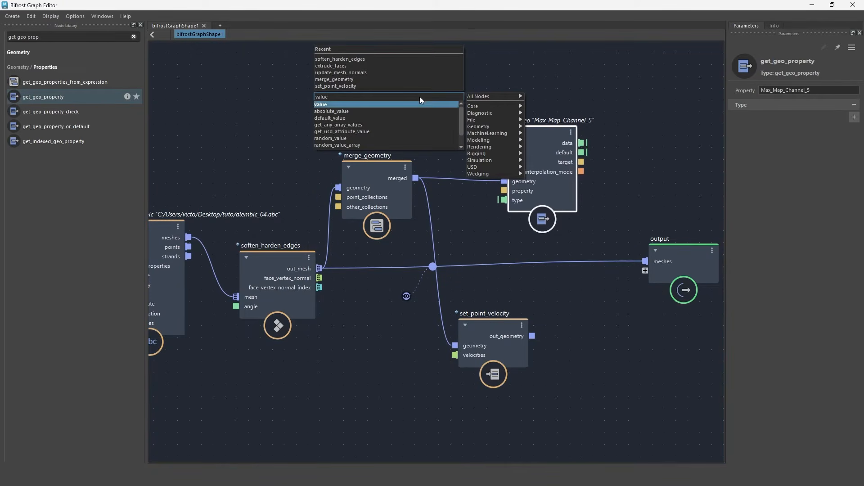
{"action": "key", "text": "Return"}
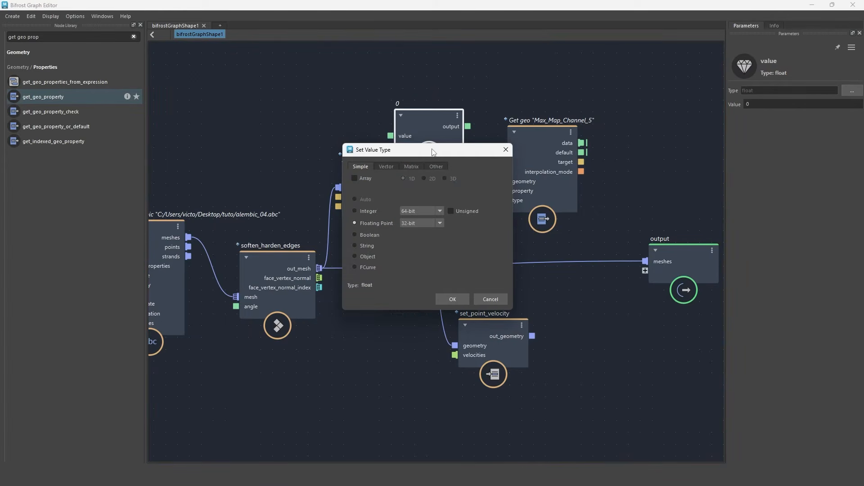
{"action": "left_click_drag", "start_coordinate": [433, 152], "coordinate": [422, 141]}
{"action": "left_click", "coordinate": [402, 150]}
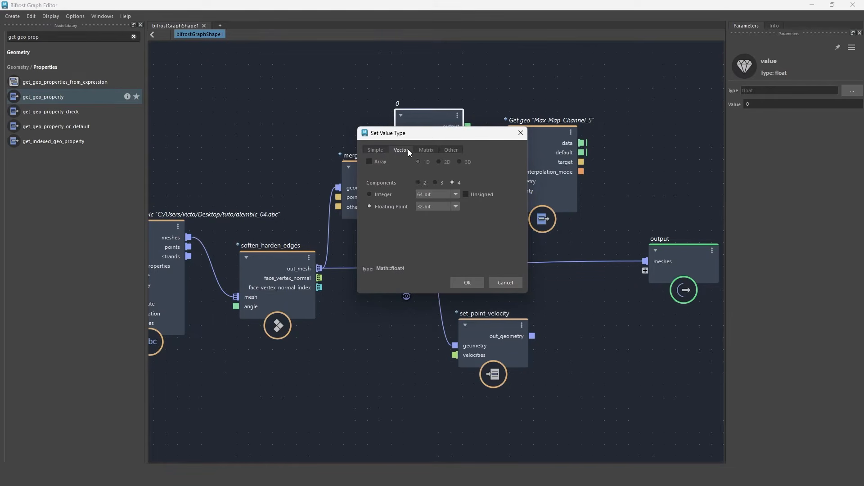
{"action": "left_click", "coordinate": [370, 162]}
{"action": "left_click", "coordinate": [473, 286]}
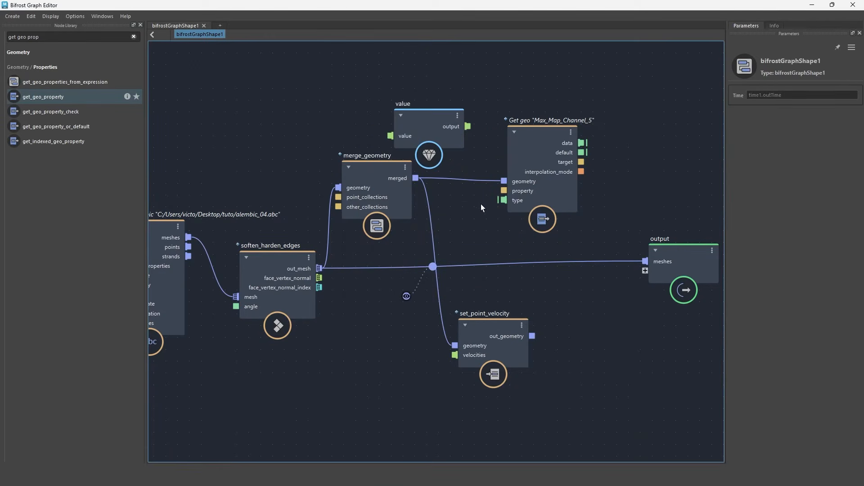
{"action": "left_click_drag", "start_coordinate": [469, 127], "coordinate": [502, 201]}
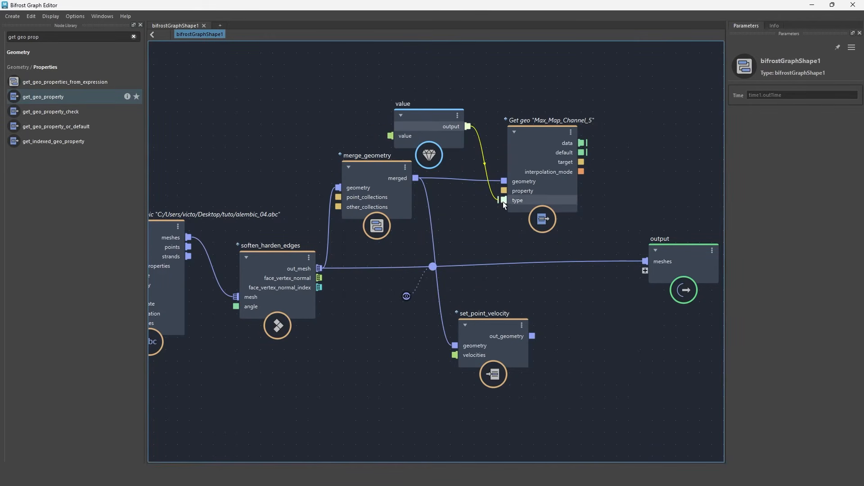
Connect get_geo_property's data to set_point_velocity's velocities, and replace the output node's meshes port with set_point_velocity's out_geometry.
{"action": "mouse_move", "coordinate": [583, 145]}
{"action": "left_click_drag", "start_coordinate": [583, 145], "coordinate": [455, 355]}
{"action": "left_click_drag", "start_coordinate": [495, 325], "coordinate": [646, 261]}
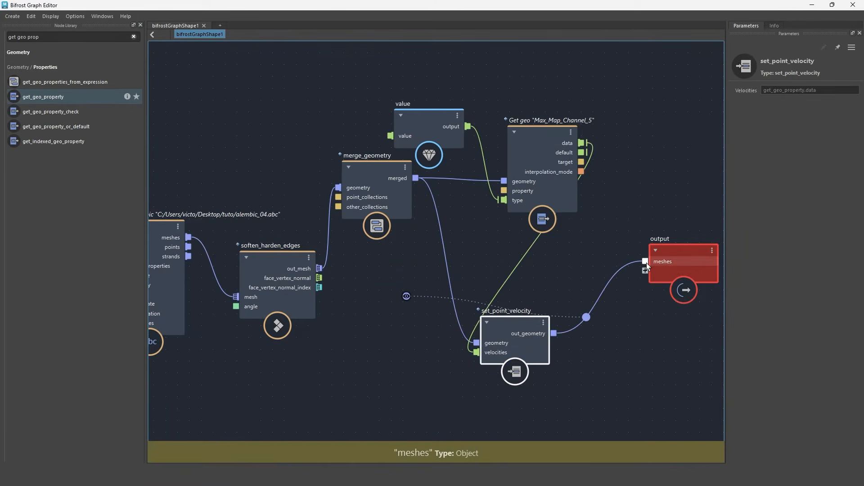
{"action": "right_click", "coordinate": [646, 263]}
{"action": "left_click", "coordinate": [661, 274]}
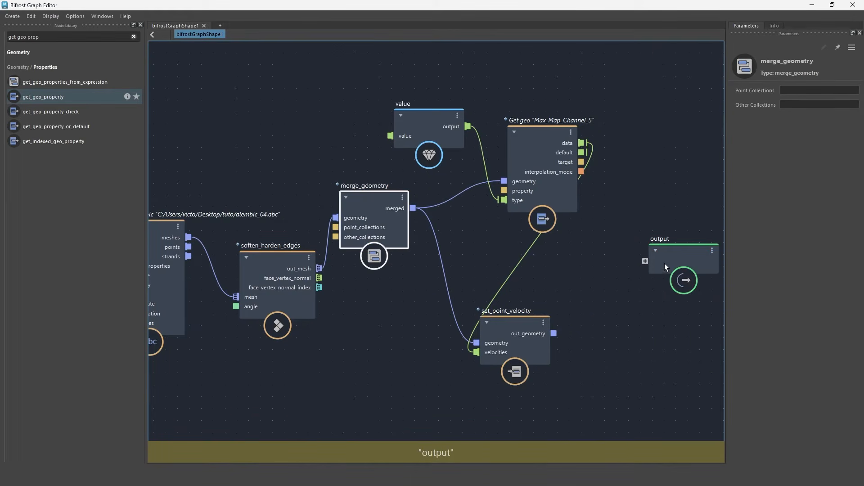
{"action": "left_click_drag", "start_coordinate": [553, 334], "coordinate": [721, 252]}
Move set_point_velocity closer to the output node and shift the output node farther along the graph.
{"action": "middle_click_drag", "start_coordinate": [720, 254], "coordinate": [574, 258]}
{"action": "scroll", "coordinate": [574, 258], "scroll_direction": "down", "scroll_amount": 2}
{"action": "left_click_drag", "start_coordinate": [411, 309], "coordinate": [523, 267]}
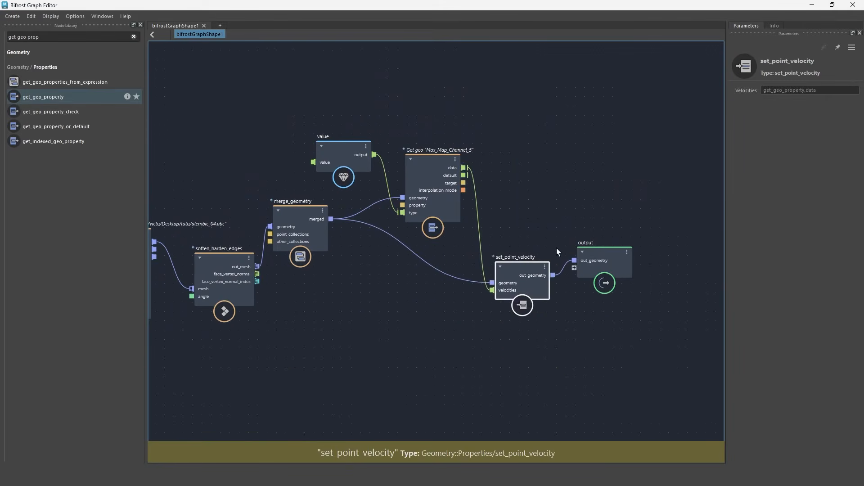
{"action": "left_click_drag", "start_coordinate": [601, 253], "coordinate": [651, 258]}
Inspect the point_velocity data on the connection between set_point_velocity and the output in the Data Browser.
{"action": "right_click", "coordinate": [581, 271]}
{"action": "left_click", "coordinate": [598, 305]}
{"action": "left_click", "coordinate": [153, 251]}
{"action": "left_click", "coordinate": [151, 260]}
{"action": "scroll", "coordinate": [414, 147], "scroll_direction": "down", "scroll_amount": 2}
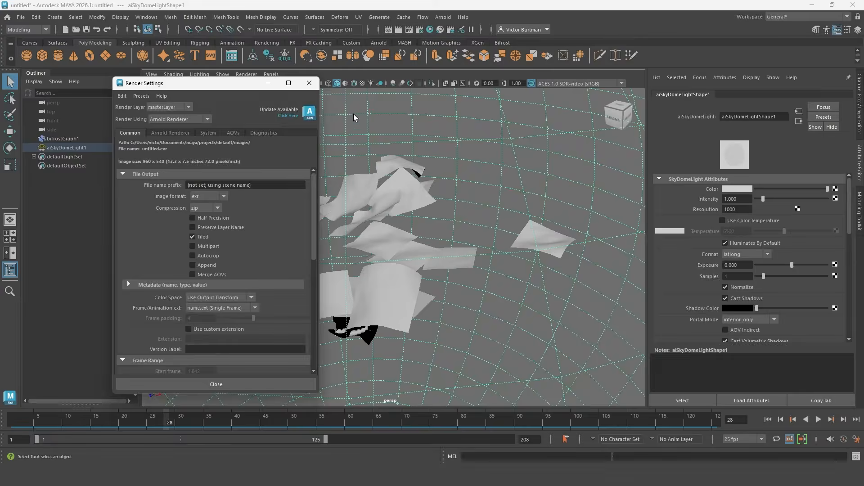
Open the Arnold motion blur render settings and set the Bifrost graph shape's motion blur mode to Velocity Only.
{"action": "left_click", "coordinate": [156, 134]}
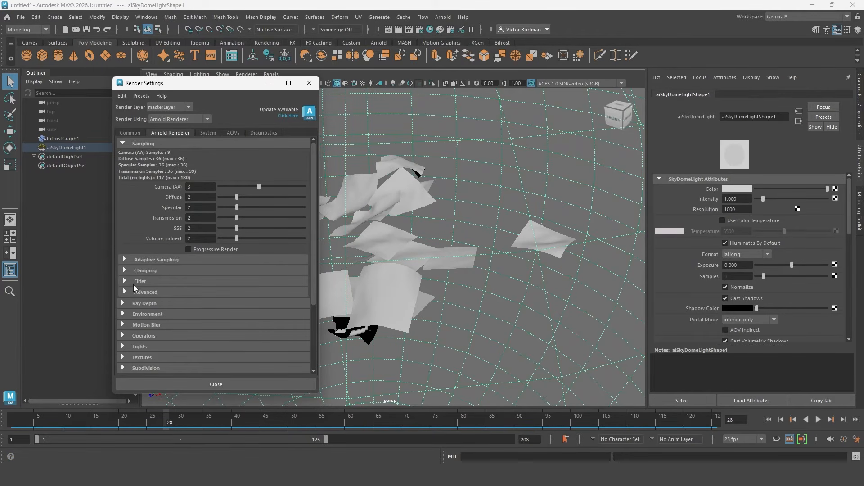
{"action": "left_click", "coordinate": [141, 325]}
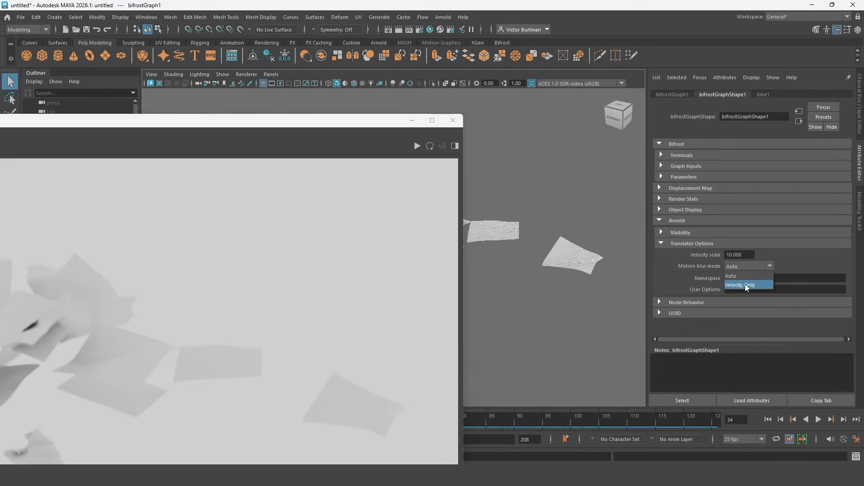
{"action": "left_click", "coordinate": [747, 281]}
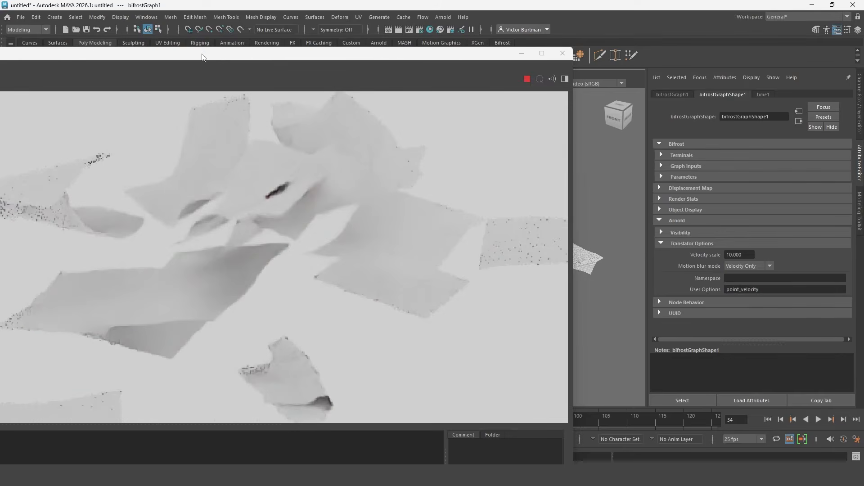
Examine the motion blur on the flying cloth pieces in the Arnold render.
{"action": "left_click_drag", "start_coordinate": [202, 55], "coordinate": [292, 51]}
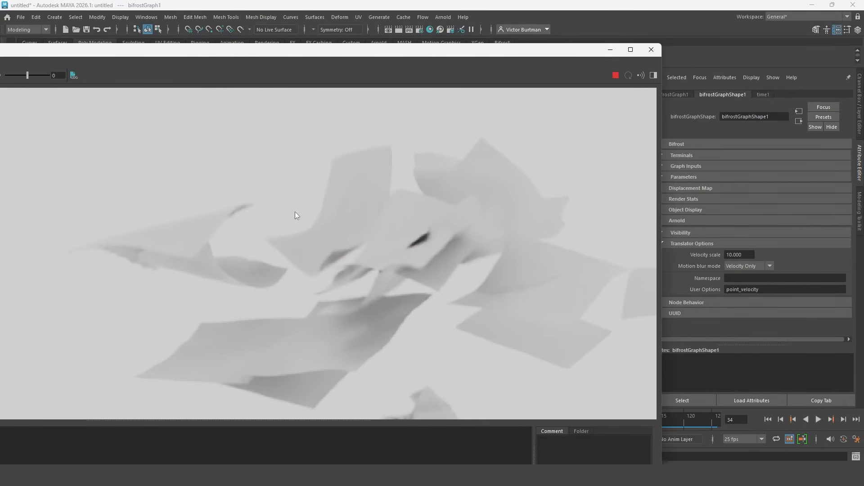
{"action": "scroll", "coordinate": [396, 144], "scroll_direction": "up", "scroll_amount": 2}
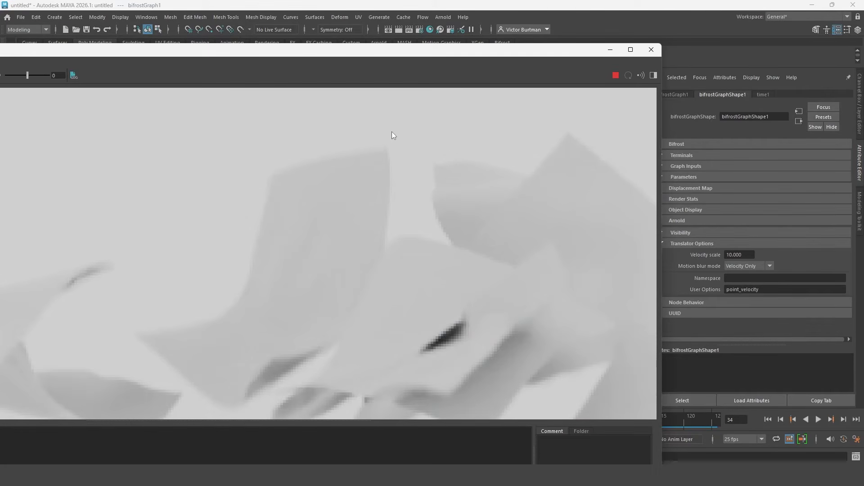
{"action": "left_click_drag", "start_coordinate": [70, 49], "coordinate": [106, 42]}
{"action": "left_click", "coordinate": [66, 55]}
{"action": "left_click", "coordinate": [92, 119]}
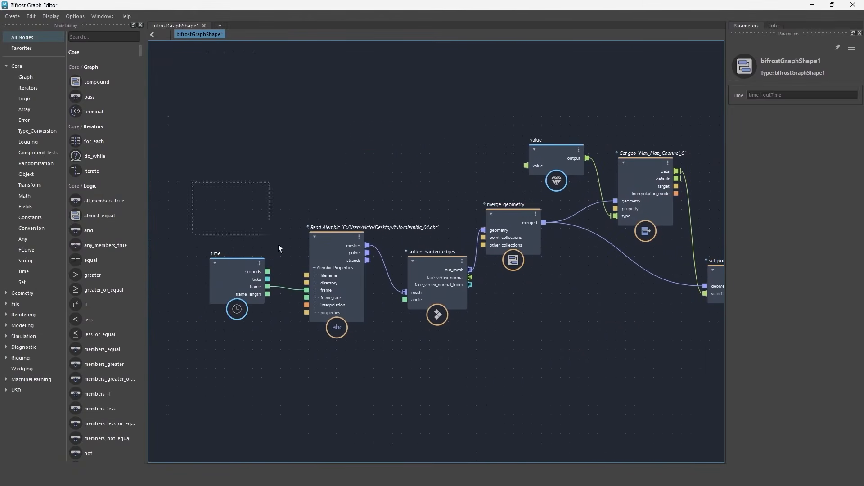
Enclose the nodes from time through merge_geometry in a backdrop and name it Alembic.
{"action": "left_click", "coordinate": [492, 212]}
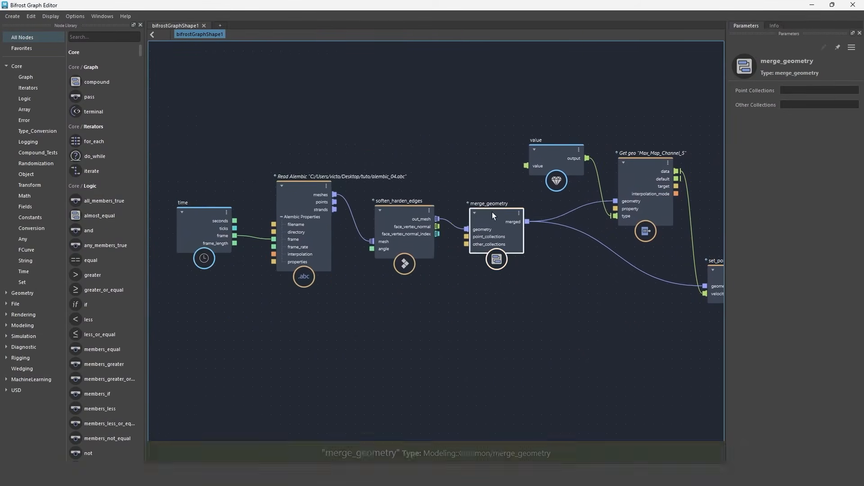
{"action": "scroll", "coordinate": [590, 209], "scroll_direction": "down", "scroll_amount": 1}
{"action": "left_click_drag", "start_coordinate": [552, 284], "coordinate": [252, 180]}
{"action": "key", "text": "ctrl+b"}
{"action": "left_click_drag", "start_coordinate": [330, 168], "coordinate": [280, 152]}
{"action": "middle_click_drag", "start_coordinate": [279, 152], "coordinate": [346, 157]}
{"action": "double_click", "coordinate": [243, 147]}
{"action": "type", "text": "Alembic"}
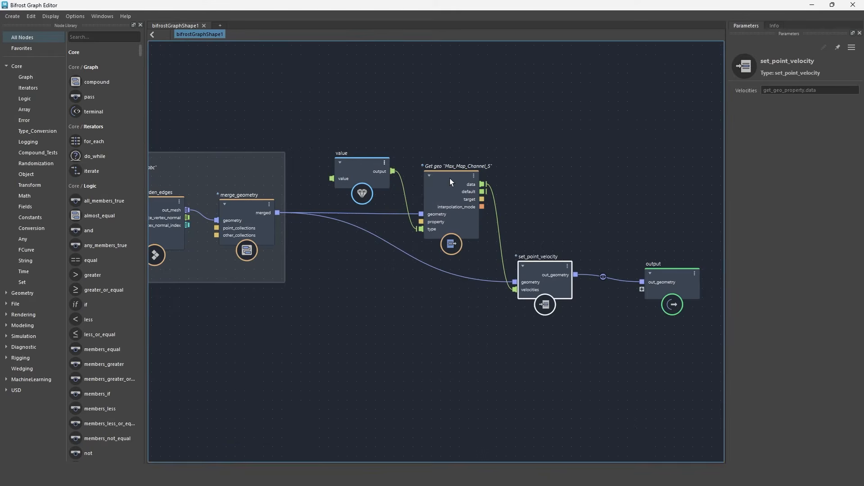
Move the get_geo_property and value nodes below the geometry connection leading to set_point_velocity.
{"action": "left_click_drag", "start_coordinate": [449, 178], "coordinate": [439, 316]}
{"action": "left_click_drag", "start_coordinate": [360, 170], "coordinate": [343, 376]}
{"action": "left_click_drag", "start_coordinate": [438, 317], "coordinate": [446, 335]}
{"action": "scroll", "coordinate": [430, 316], "scroll_direction": "down", "scroll_amount": 1}
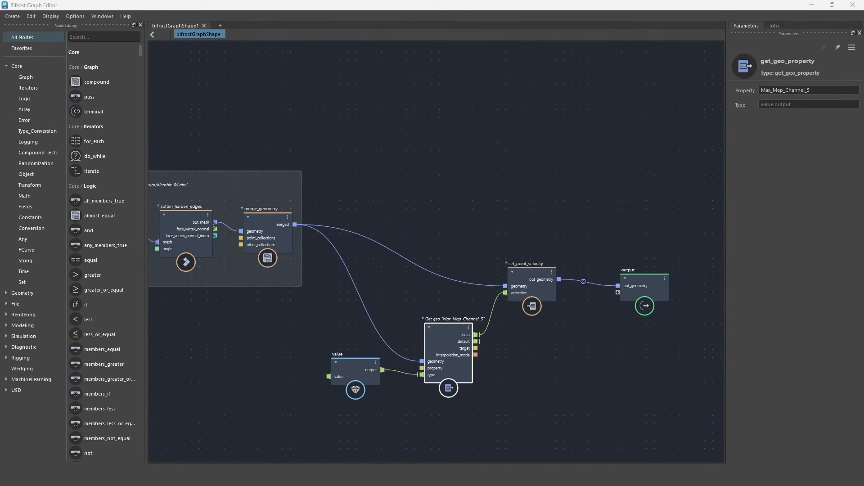
Group the value, get_geo_property and set_point_velocity nodes into a compound named Point_Velocity_by_Mapping.
{"action": "left_click_drag", "start_coordinate": [340, 416], "coordinate": [512, 244]}
{"action": "right_click", "coordinate": [475, 249]}
{"action": "left_click", "coordinate": [488, 253]}
{"action": "left_click_drag", "start_coordinate": [448, 299], "coordinate": [446, 313]}
{"action": "double_click", "coordinate": [438, 307]}
{"action": "type", "text": "Point_Velo"}
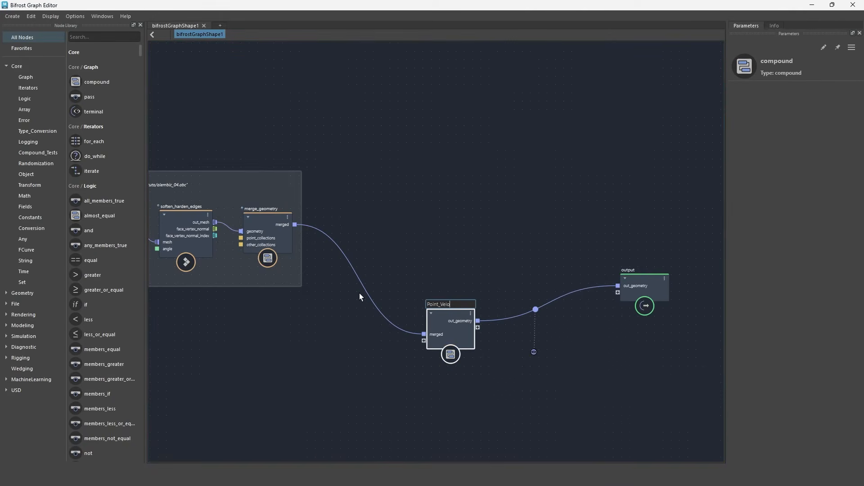
{"action": "type", "text": "city_by_Mapping"}
{"action": "key", "text": "Return"}
Add a get_geo_property node with property Max_Map_Channel_4 and connect merge_geometry's merged output to its geometry input.
{"action": "scroll", "coordinate": [459, 323], "scroll_direction": "up", "scroll_amount": 2}
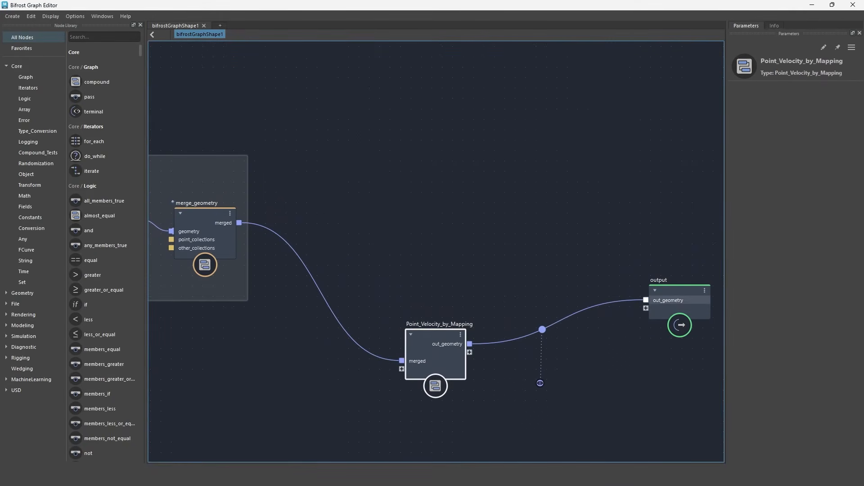
{"action": "key", "text": "Tab"}
{"action": "type", "text": "get_geo"}
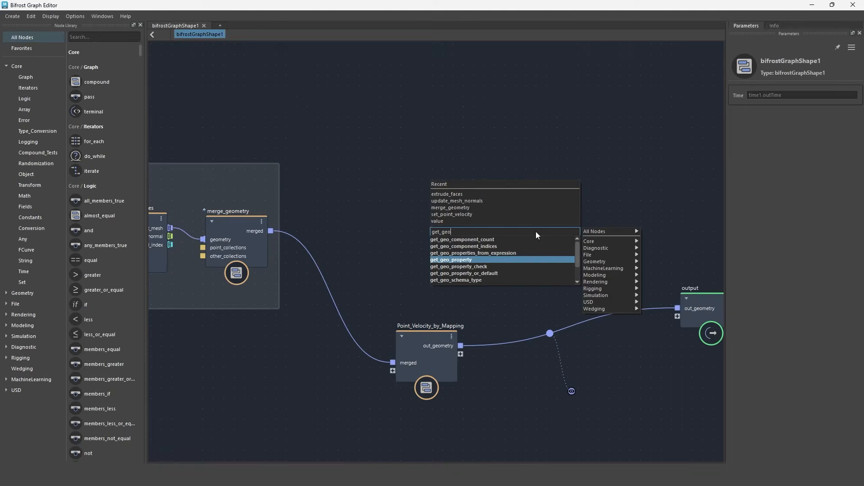
{"action": "key", "text": "Return"}
{"action": "left_click_drag", "start_coordinate": [552, 283], "coordinate": [520, 239]}
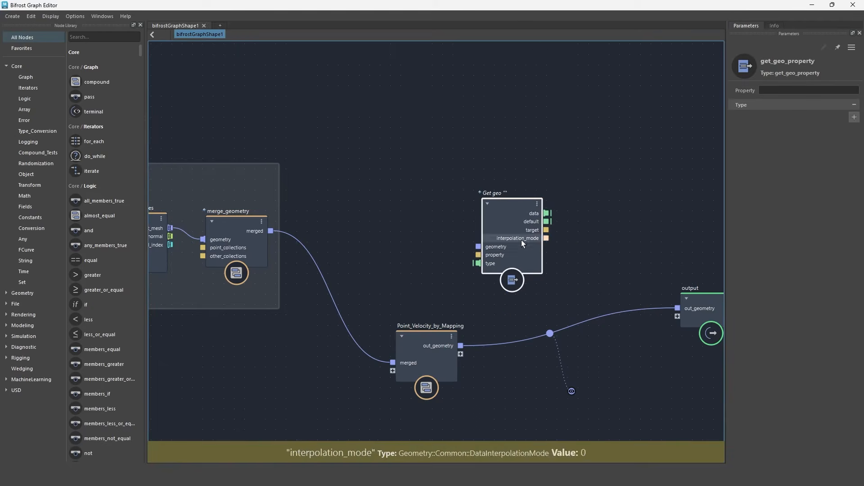
{"action": "type", "text": "Max_Map_Channel"}
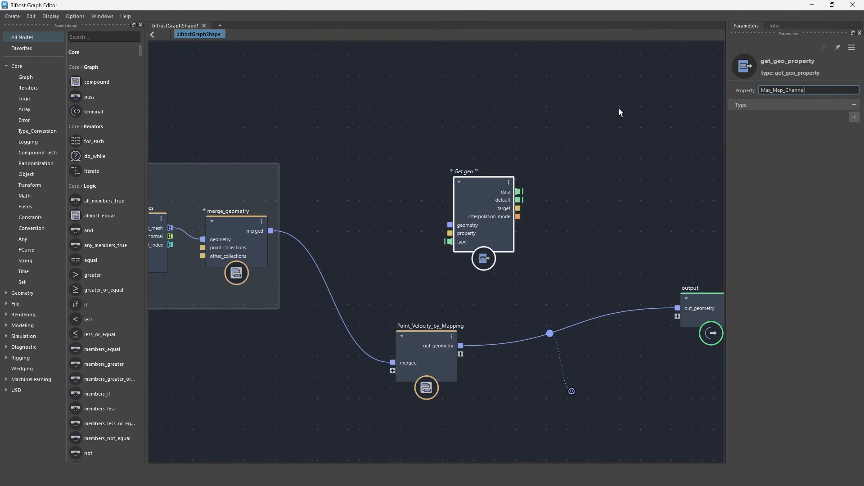
{"action": "type", "text": "_4"}
{"action": "key", "text": "Return"}
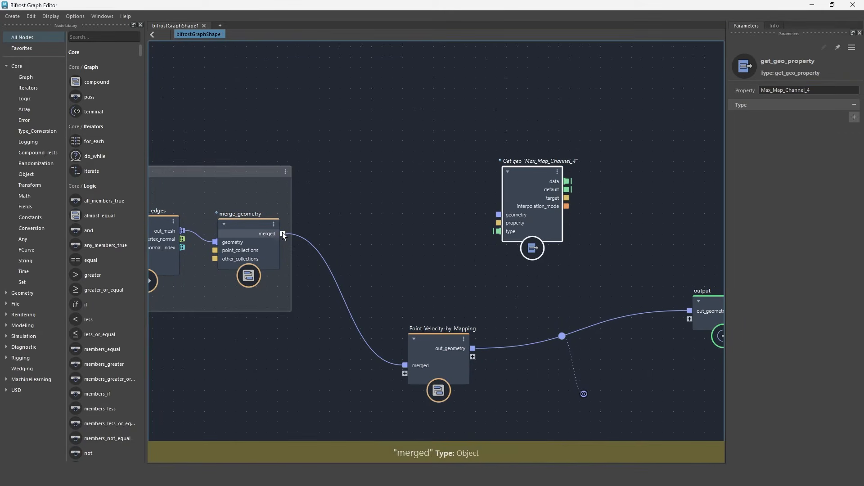
{"action": "left_click_drag", "start_coordinate": [282, 233], "coordinate": [499, 212]}
Add a value node typed as a three-component 32-bit floating-point vector array and connect it to get_geo_property's type input.
{"action": "key", "text": "Tab"}
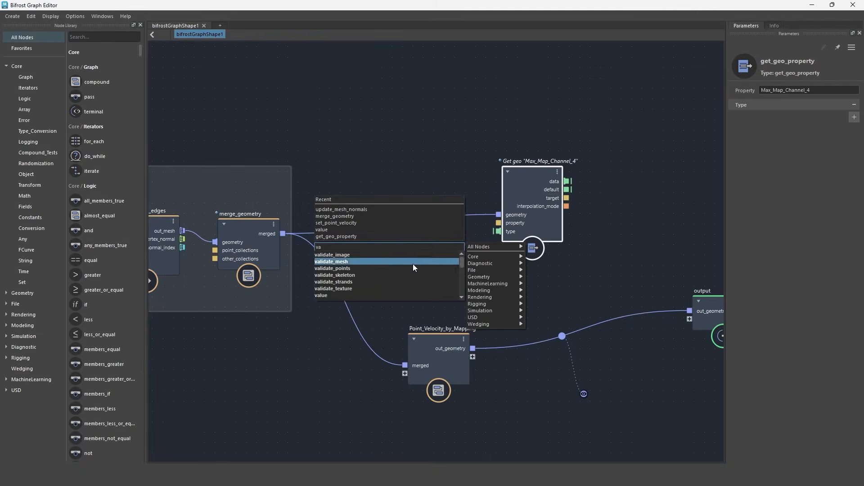
{"action": "left_click", "coordinate": [394, 294]}
{"action": "left_click", "coordinate": [522, 232]}
{"action": "left_click", "coordinate": [401, 149]}
{"action": "left_click", "coordinate": [380, 160]}
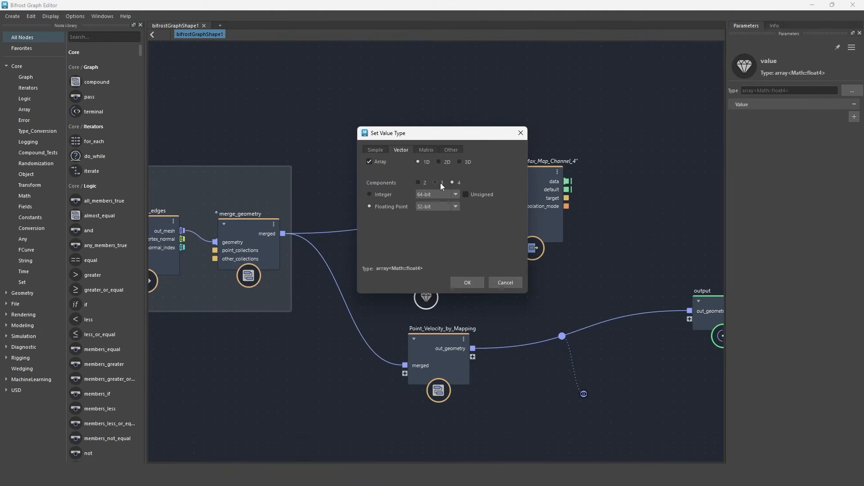
{"action": "left_click", "coordinate": [476, 283]}
{"action": "left_click_drag", "start_coordinate": [460, 273], "coordinate": [497, 232]}
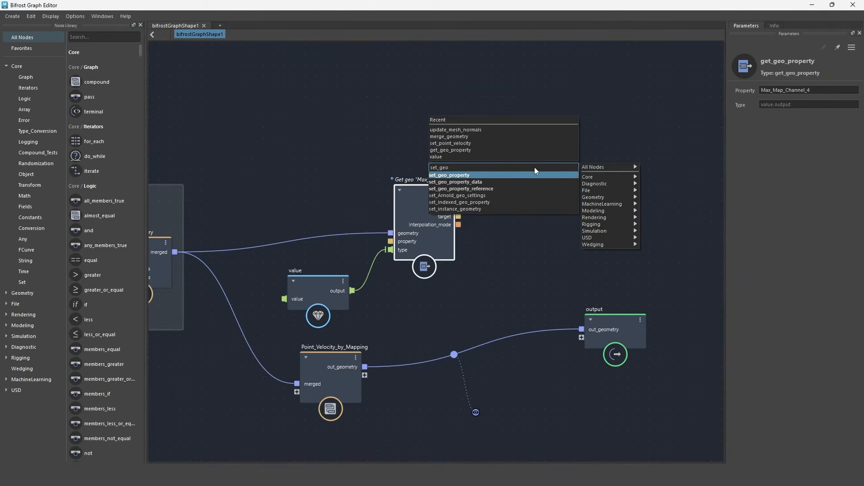
Add a set_geo_property node with property randomValue and target face_component.
{"action": "left_click", "coordinate": [534, 166]}
{"action": "left_click_drag", "start_coordinate": [538, 188], "coordinate": [572, 175]}
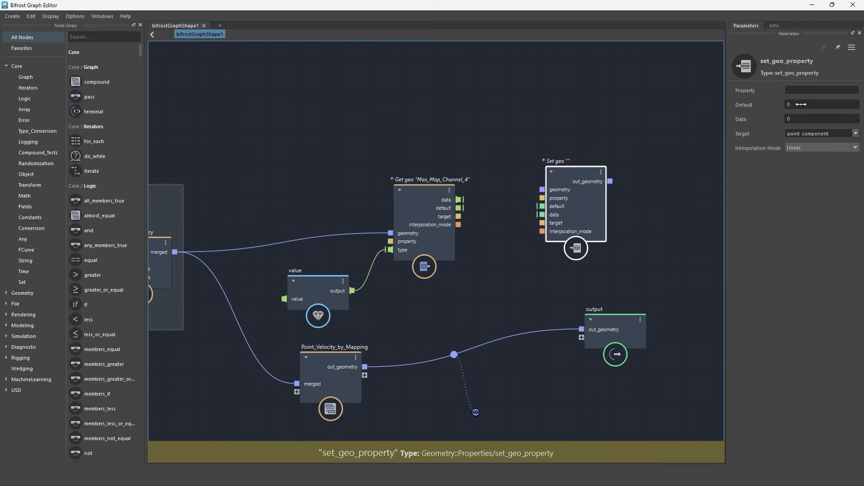
{"action": "key", "text": "Return"}
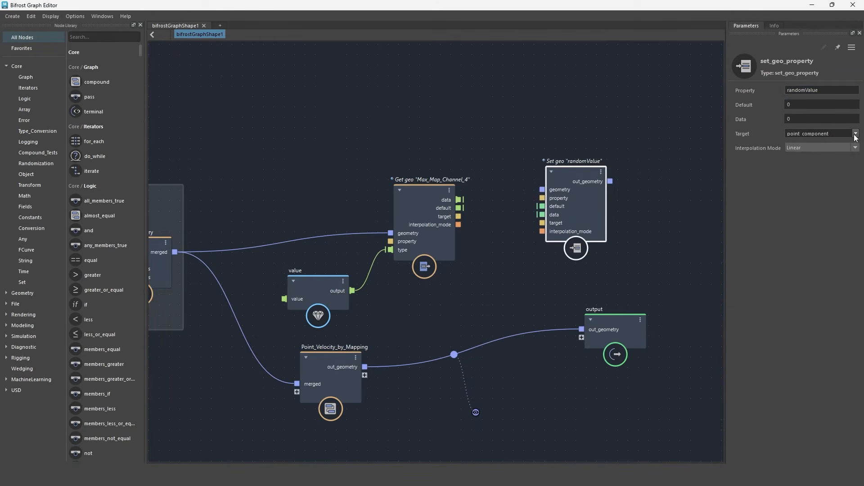
{"action": "left_click", "coordinate": [855, 134]}
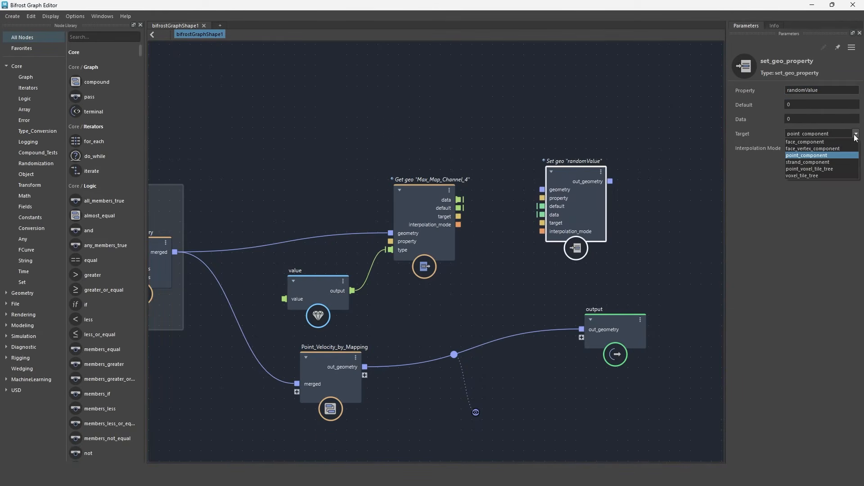
{"action": "left_click", "coordinate": [831, 142]}
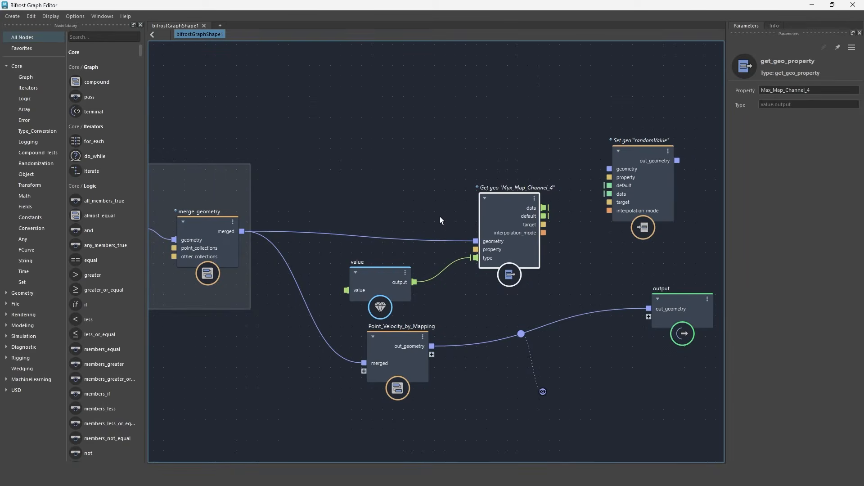
Rearrange the compound, get_geo_property and output nodes, and connect Point_Velocity_by_Mapping's out_geometry to set_geo_property's geometry input.
{"action": "left_click_drag", "start_coordinate": [392, 335], "coordinate": [373, 112]}
{"action": "left_click_drag", "start_coordinate": [507, 209], "coordinate": [507, 282]}
{"action": "middle_click_drag", "start_coordinate": [508, 282], "coordinate": [468, 309], "text": "alt"}
{"action": "left_click_drag", "start_coordinate": [641, 325], "coordinate": [702, 119]}
{"action": "left_click_drag", "start_coordinate": [503, 419], "coordinate": [510, 116]}
{"action": "left_click_drag", "start_coordinate": [304, 176], "coordinate": [318, 180]}
{"action": "left_click_drag", "start_coordinate": [355, 190], "coordinate": [536, 232]}
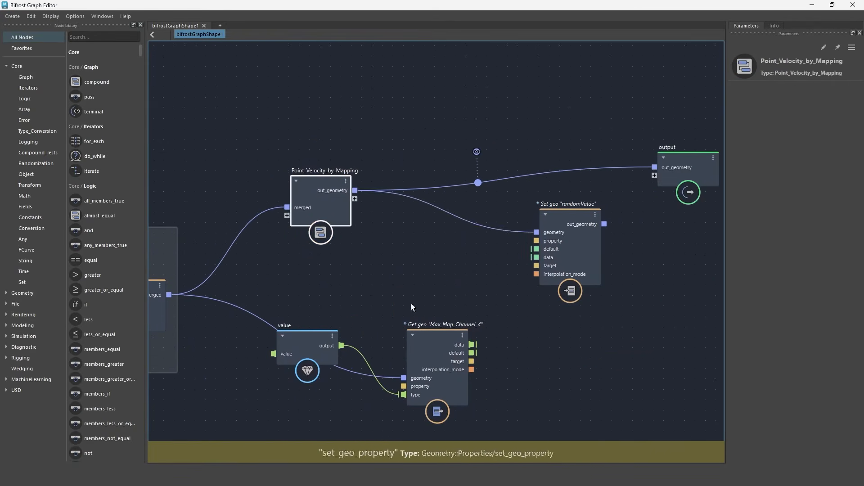
Connect the randomValue set_geo_property's out_geometry to the output and tidy the surrounding nodes.
{"action": "left_click_drag", "start_coordinate": [308, 337], "coordinate": [320, 410]}
{"action": "middle_click_drag", "start_coordinate": [435, 349], "coordinate": [454, 293], "text": "alt"}
{"action": "left_click_drag", "start_coordinate": [461, 286], "coordinate": [413, 323], "text": "shift"}
{"action": "left_click_drag", "start_coordinate": [585, 159], "coordinate": [674, 111]}
{"action": "left_click_drag", "start_coordinate": [576, 164], "coordinate": [551, 169]}
{"action": "left_click_drag", "start_coordinate": [497, 95], "coordinate": [594, 96]}
{"action": "left_click_drag", "start_coordinate": [552, 178], "coordinate": [548, 171]}
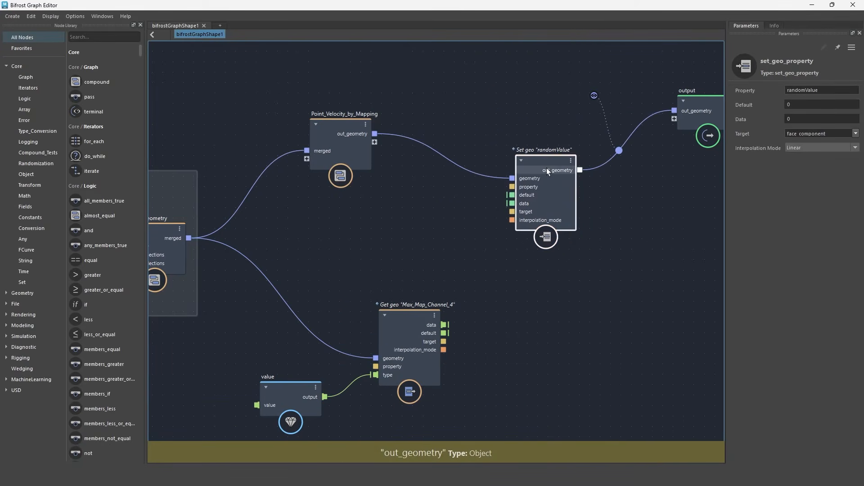
Inspect the merged geometry's Max_Map_Channel_4 data in the Data Browser.
{"action": "left_click", "coordinate": [403, 321]}
{"action": "middle_click_drag", "start_coordinate": [403, 322], "coordinate": [443, 322], "text": "alt"}
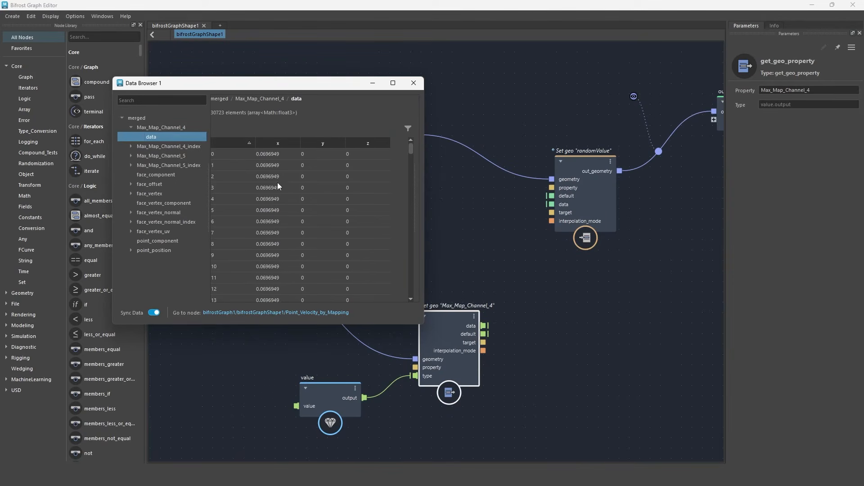
{"action": "mouse_move", "coordinate": [410, 149]}
{"action": "left_mouse_down"}
{"action": "mouse_move", "coordinate": [404, 308]}
{"action": "mouse_move", "coordinate": [417, 138]}
{"action": "left_mouse_up"}
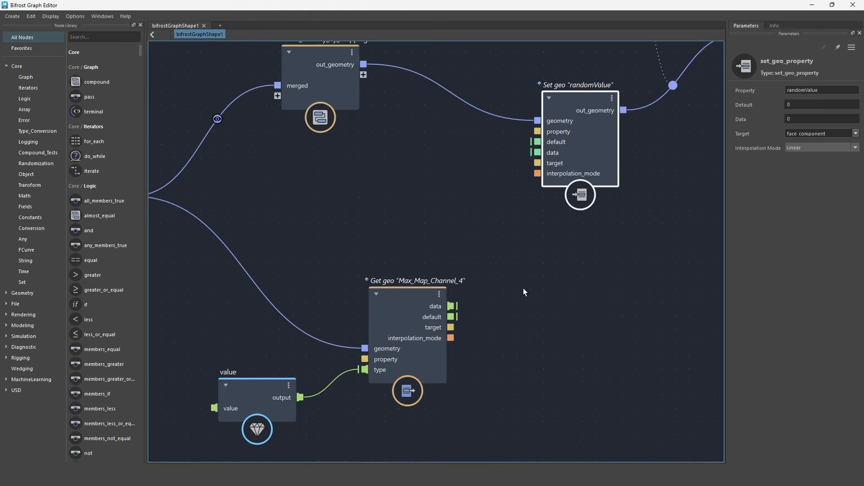
Add a vector3_to_scalar node, feed it the Max_Map_Channel_4 data, and connect its x output to set_geo_property's data input.
{"action": "key", "text": "Tab"}
{"action": "type", "text": "vector"}
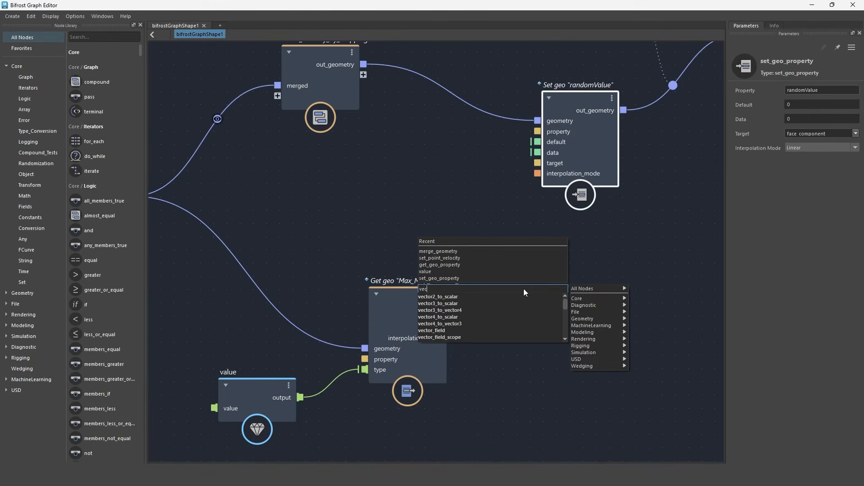
{"action": "key", "text": "Down"}
{"action": "key", "text": "Down"}
{"action": "key", "text": "Return"}
{"action": "left_click_drag", "start_coordinate": [454, 306], "coordinate": [492, 358]}
{"action": "left_click_drag", "start_coordinate": [534, 312], "coordinate": [525, 299]}
{"action": "left_click_drag", "start_coordinate": [573, 313], "coordinate": [535, 153]}
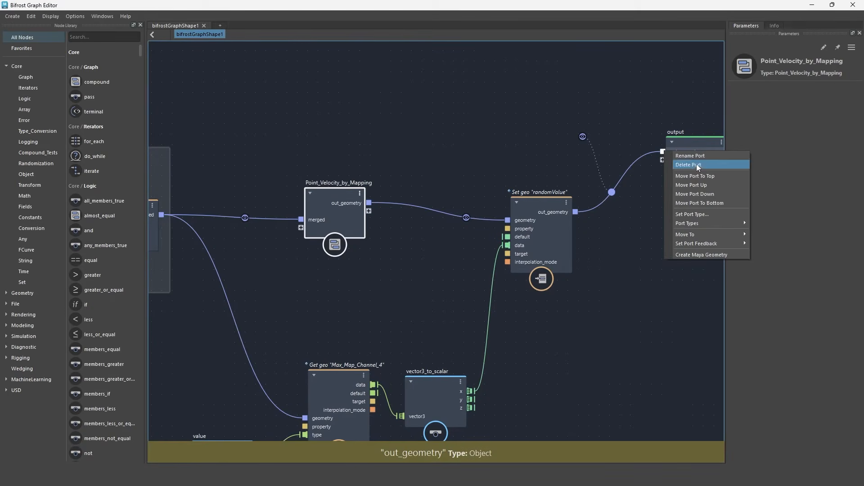
Recreate the output's out_geometry port from set_geo_property and inspect its randomValue data in the Data Browser.
{"action": "left_click", "coordinate": [696, 163]}
{"action": "left_click_drag", "start_coordinate": [576, 211], "coordinate": [663, 151]}
{"action": "right_click", "coordinate": [620, 179]}
{"action": "left_click", "coordinate": [702, 227]}
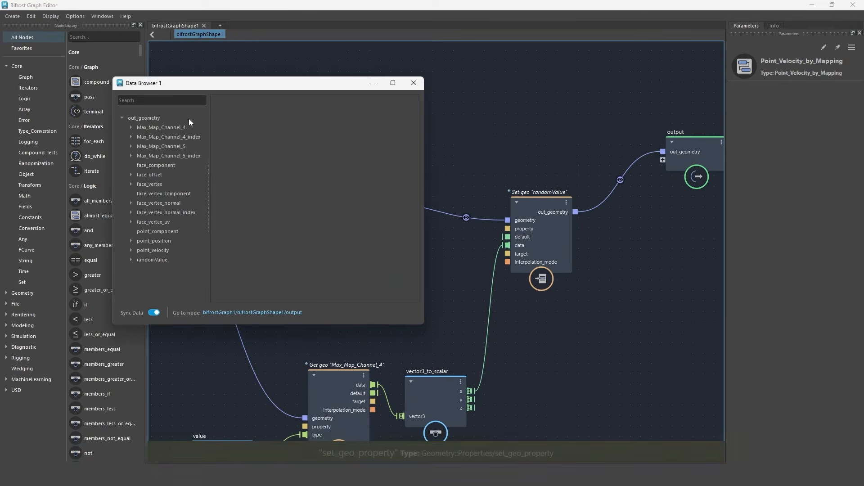
{"action": "left_click", "coordinate": [157, 259]}
{"action": "left_click", "coordinate": [130, 259]}
{"action": "left_click", "coordinate": [151, 269]}
{"action": "left_click_drag", "start_coordinate": [326, 146], "coordinate": [326, 241]}
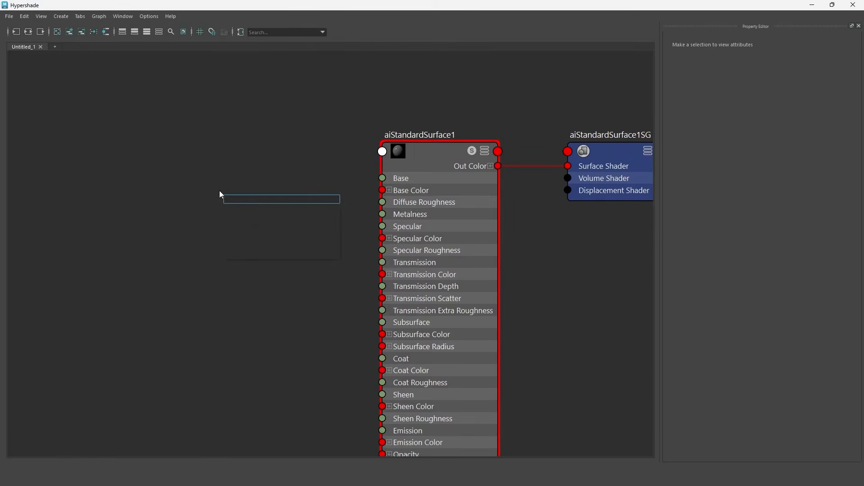
Add an aiRampRgb node in Hypershade and connect its Out Color to aiStandardSurface1's Base Color.
{"action": "type", "text": "airamp"}
{"action": "key", "text": "Down"}
{"action": "key", "text": "Down"}
{"action": "key", "text": "Return"}
{"action": "left_click_drag", "start_coordinate": [319, 221], "coordinate": [382, 190]}
{"action": "middle_click_drag", "start_coordinate": [228, 153], "coordinate": [321, 160], "text": "alt"}
{"action": "left_click", "coordinate": [752, 110]}
{"action": "left_click", "coordinate": [362, 208]}
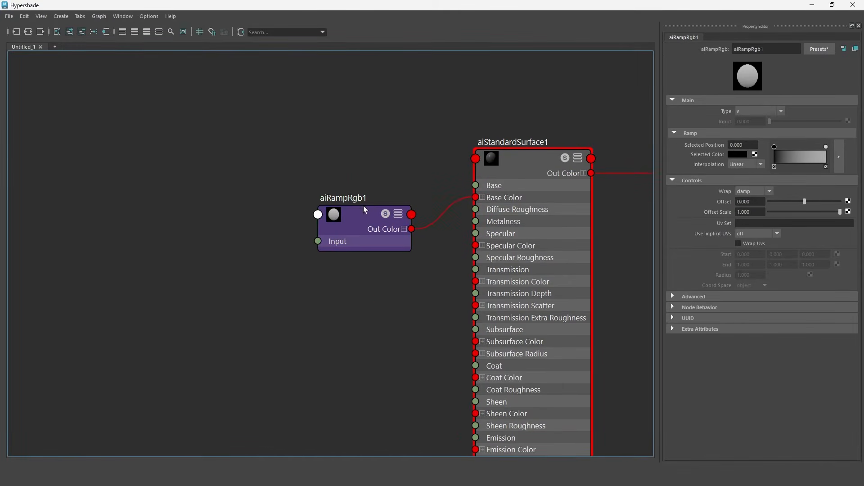
Set aiRampRgb1's type to custom and connect a new aiUserDataFloat node reading the randomValue attribute to its input.
{"action": "left_click", "coordinate": [739, 109]}
{"action": "left_click", "coordinate": [744, 121]}
{"action": "middle_click_drag", "start_coordinate": [213, 204], "coordinate": [253, 222], "text": "alt"}
{"action": "key", "text": "Tab"}
{"action": "type", "text": "aius"}
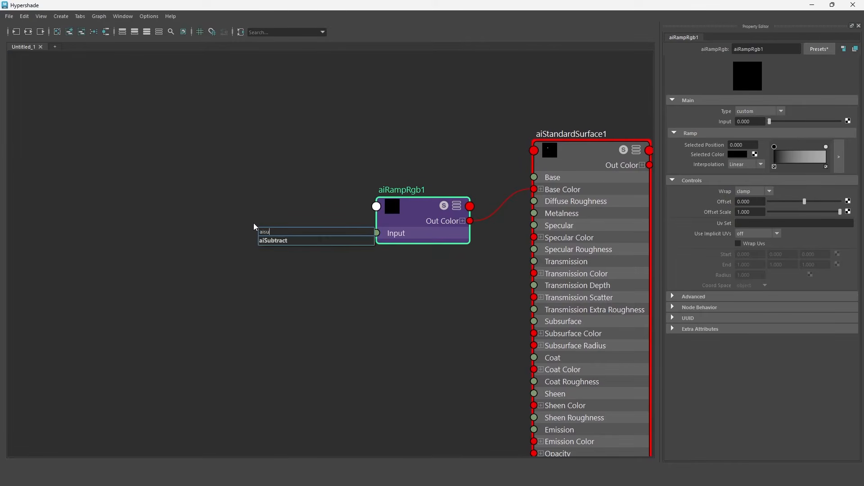
{"action": "type", "text": "er"}
{"action": "key", "text": "Down"}
{"action": "key", "text": "Down"}
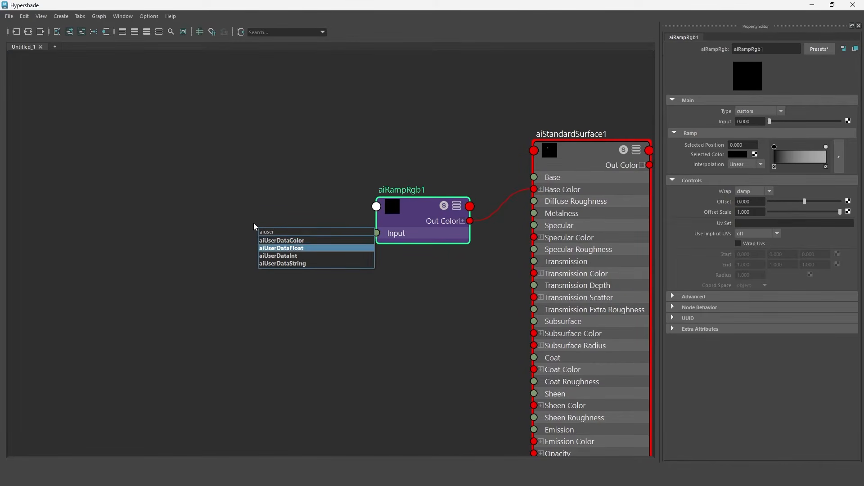
{"action": "key", "text": "Return"}
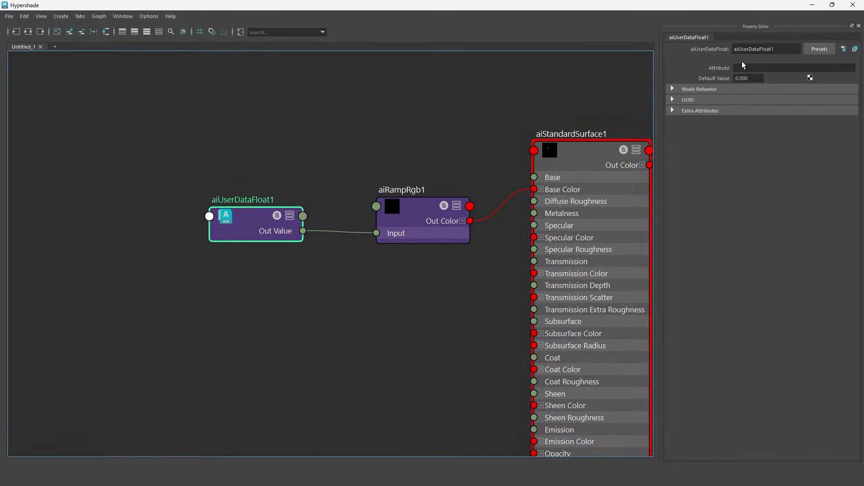
{"action": "type", "text": "ue"}
{"action": "key", "text": "Return"}
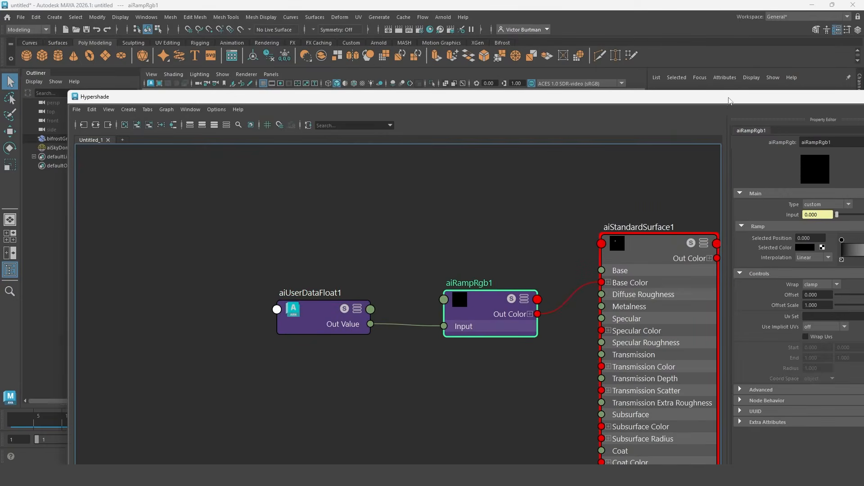
Expand aiRampRgb1's ramp for editing and add colored stops, including a red one at about position 0.31.
{"action": "left_click_drag", "start_coordinate": [729, 100], "coordinate": [569, 78]}
{"action": "left_click", "coordinate": [695, 228]}
{"action": "left_click", "coordinate": [695, 237]}
{"action": "left_click", "coordinate": [745, 228]}
{"action": "left_click", "coordinate": [513, 212]}
{"action": "left_click", "coordinate": [557, 247]}
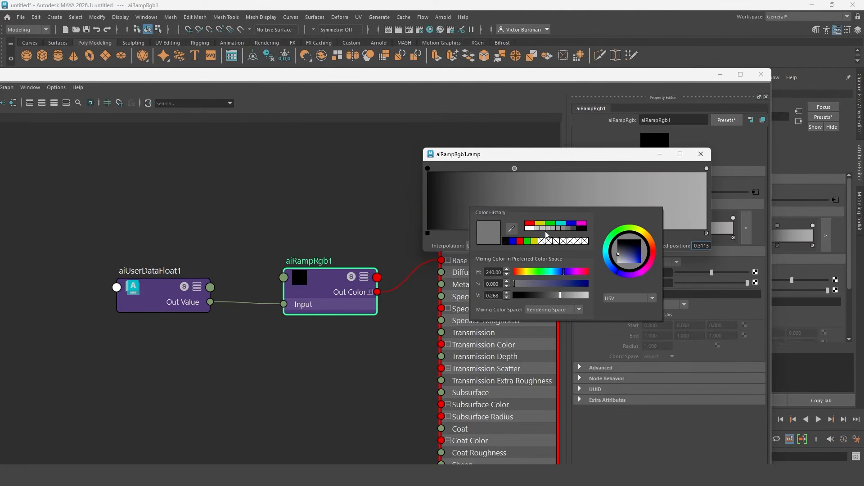
{"action": "left_click", "coordinate": [531, 223]}
{"action": "left_click_drag", "start_coordinate": [675, 224], "coordinate": [643, 223]}
{"action": "left_click", "coordinate": [568, 246]}
{"action": "left_click", "coordinate": [658, 252]}
{"action": "left_click", "coordinate": [701, 154]}
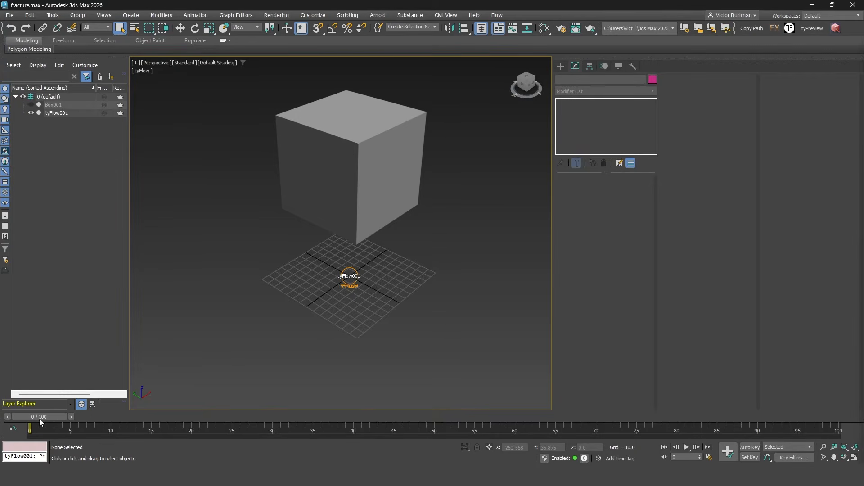
Switch to 3ds Max, scrub the fracture simulation, and inspect the material ID of Event_001's Multifracture operator in the tyFlow editor.
{"action": "left_click_drag", "start_coordinate": [39, 419], "coordinate": [415, 420]}
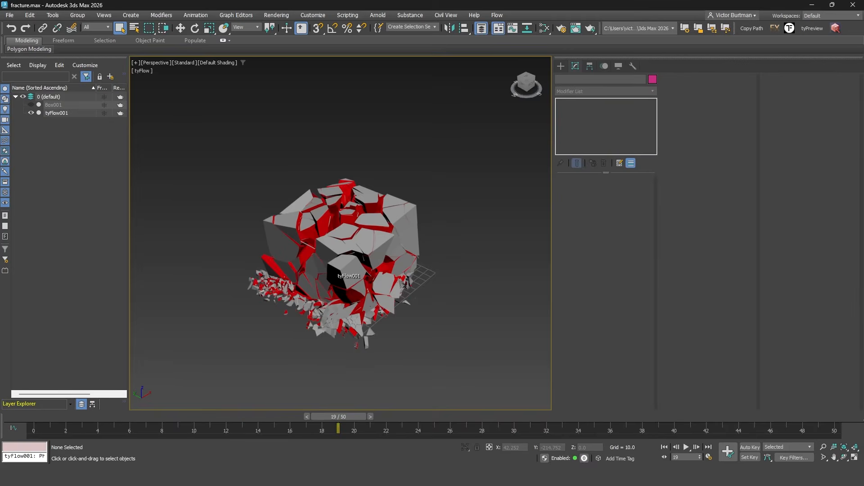
{"action": "left_click_drag", "start_coordinate": [863, 180], "coordinate": [339, 0]}
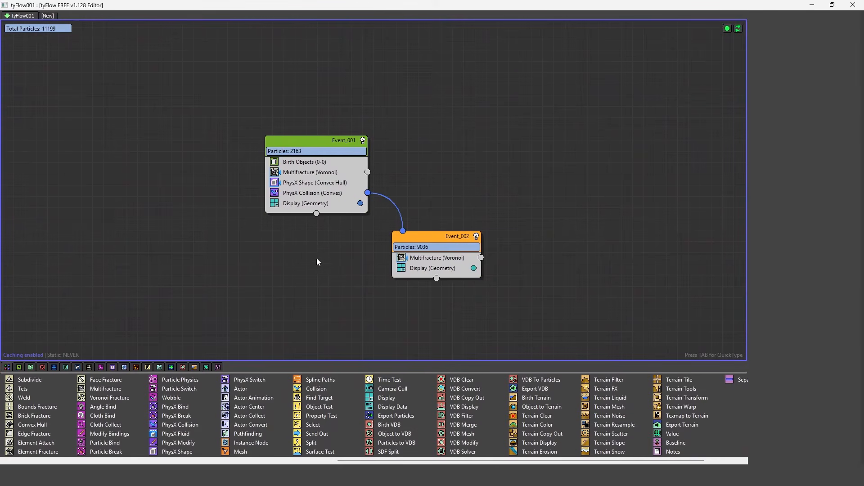
{"action": "left_click", "coordinate": [311, 172]}
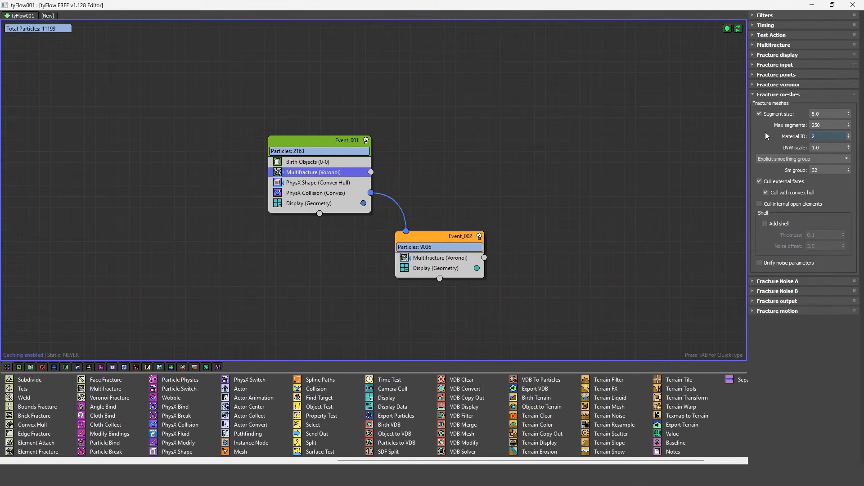
{"action": "left_click_drag", "start_coordinate": [835, 137], "coordinate": [788, 137]}
{"action": "left_click", "coordinate": [852, 5]}
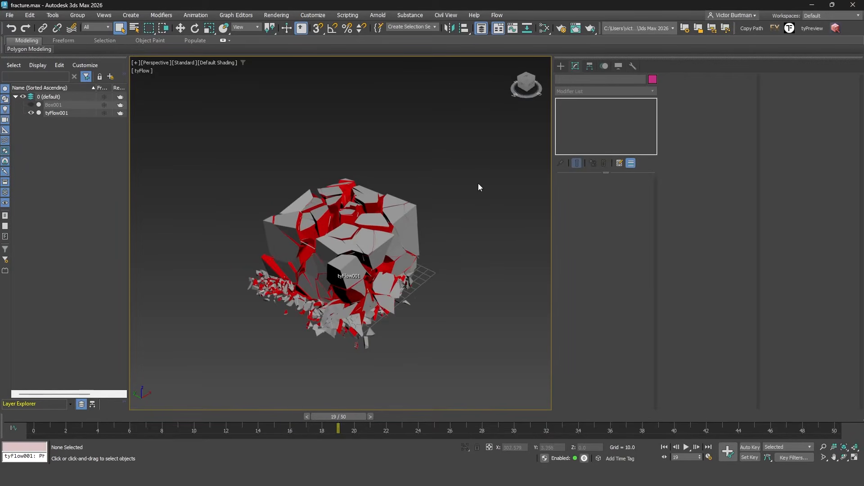
Examine the two physical materials feeding the Multi/Sub-Object material in the Slate Material Editor.
{"action": "key", "text": "m"}
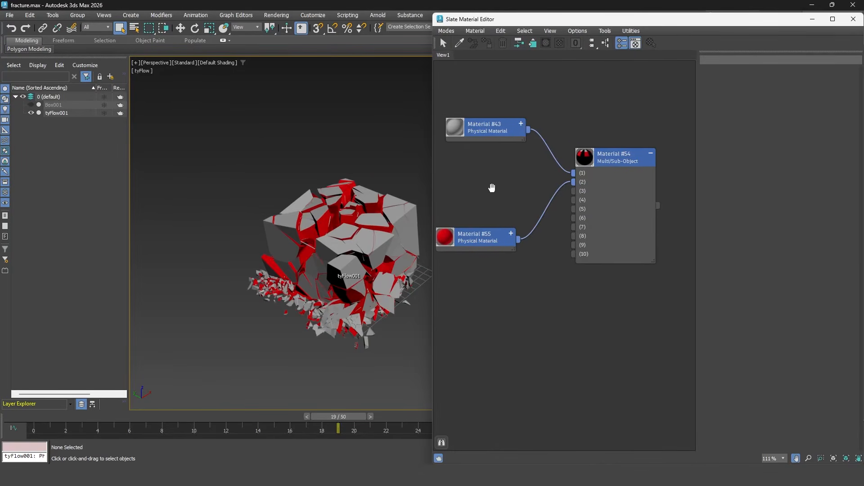
{"action": "left_click_drag", "start_coordinate": [511, 248], "coordinate": [522, 238]}
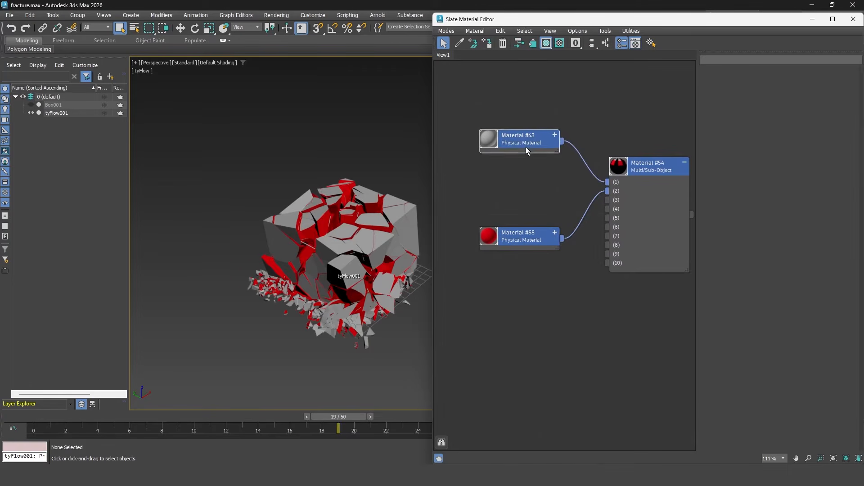
{"action": "left_click_drag", "start_coordinate": [525, 144], "coordinate": [526, 164]}
{"action": "left_click", "coordinate": [555, 204]}
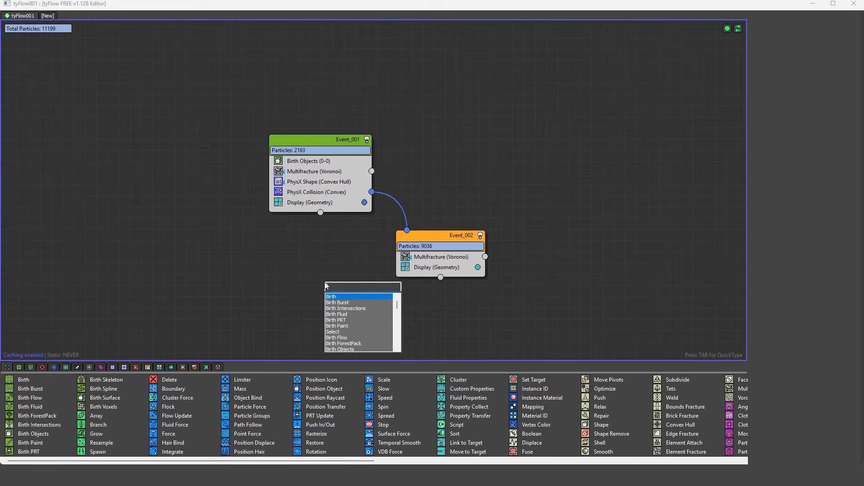
Add an Export Particles operator in its own event of the tyFlow graph and set its export mode to Alembic mesh.
{"action": "type", "text": "ex"}
{"action": "key", "text": "Return"}
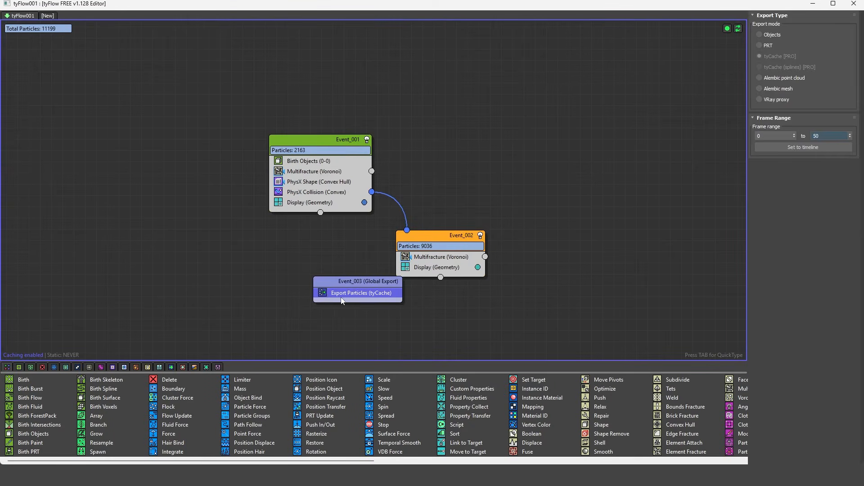
{"action": "left_click", "coordinate": [775, 90]}
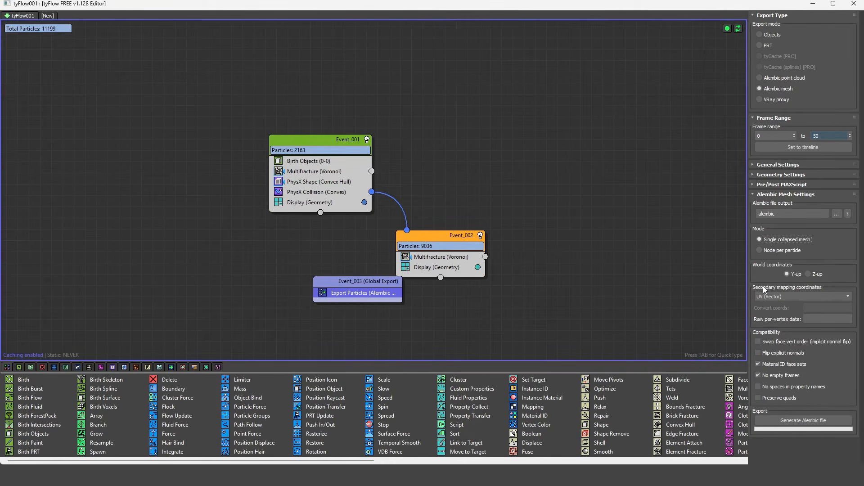
Add a Mapping operator below PhysX Collision in Event_001 and set its timing to Continuous.
{"action": "key", "text": "Tab"}
{"action": "type", "text": "mapp"}
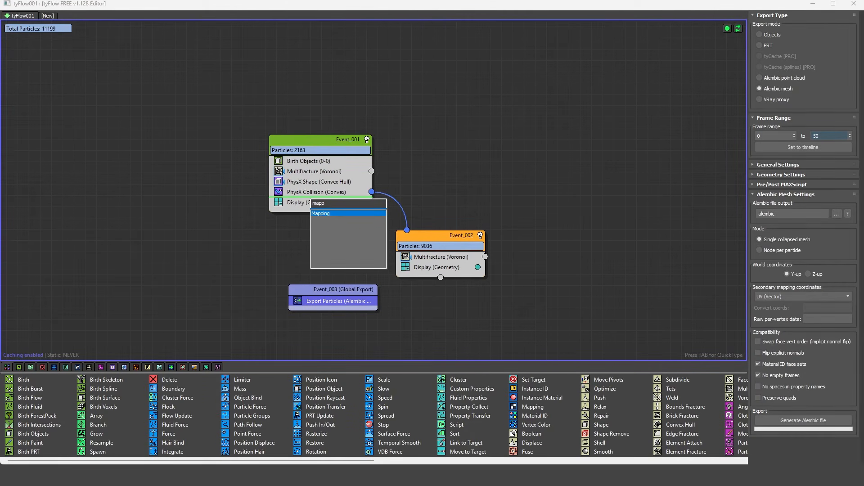
{"action": "key", "text": "Escape"}
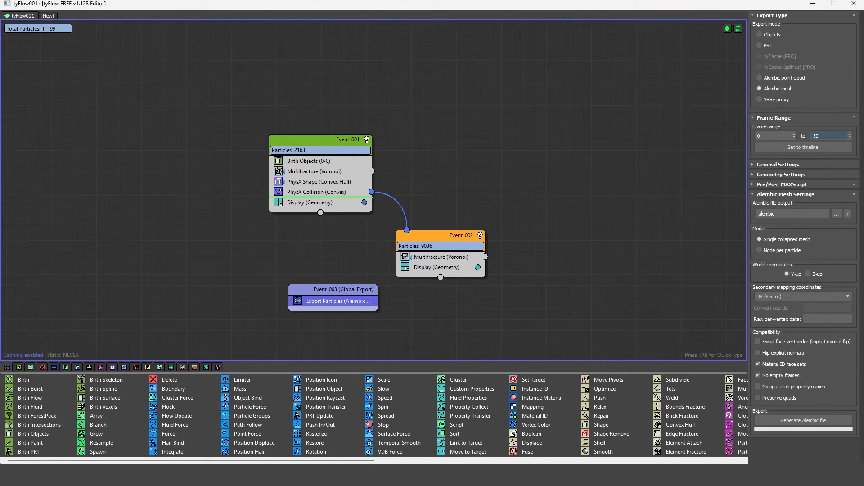
{"action": "right_click", "coordinate": [315, 202]}
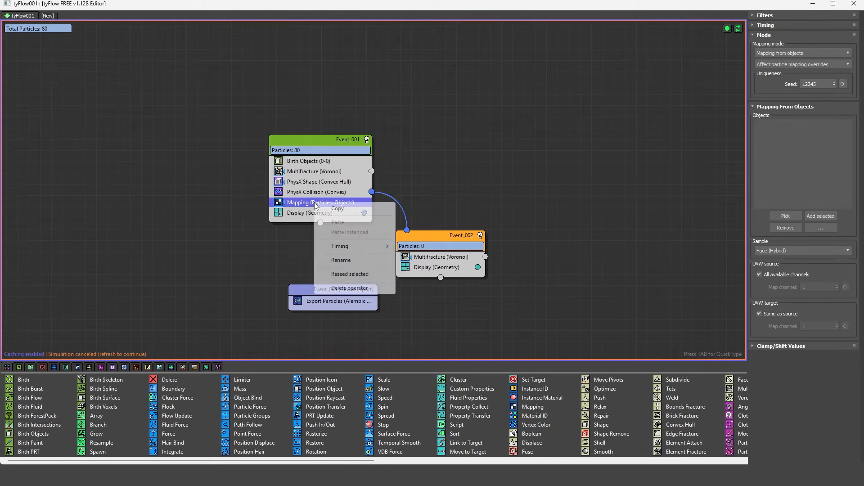
{"action": "mouse_move", "coordinate": [346, 250]}
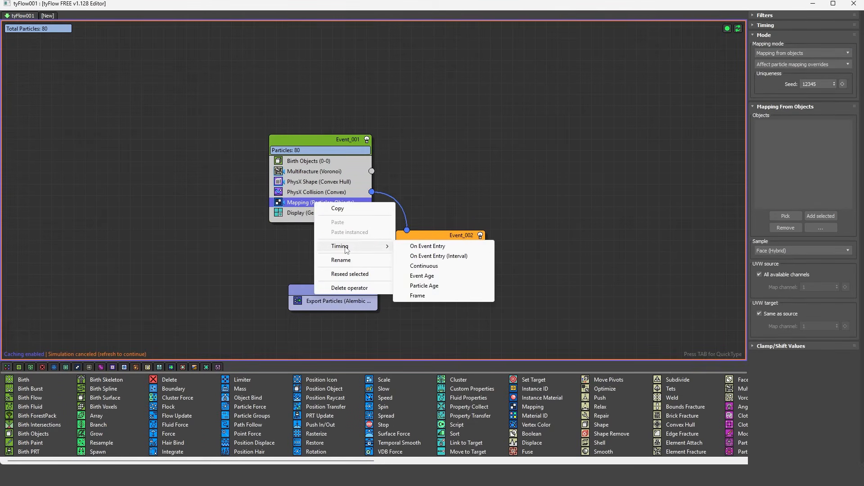
{"action": "left_click", "coordinate": [424, 266]}
{"action": "left_click_drag", "start_coordinate": [374, 206], "coordinate": [379, 206]}
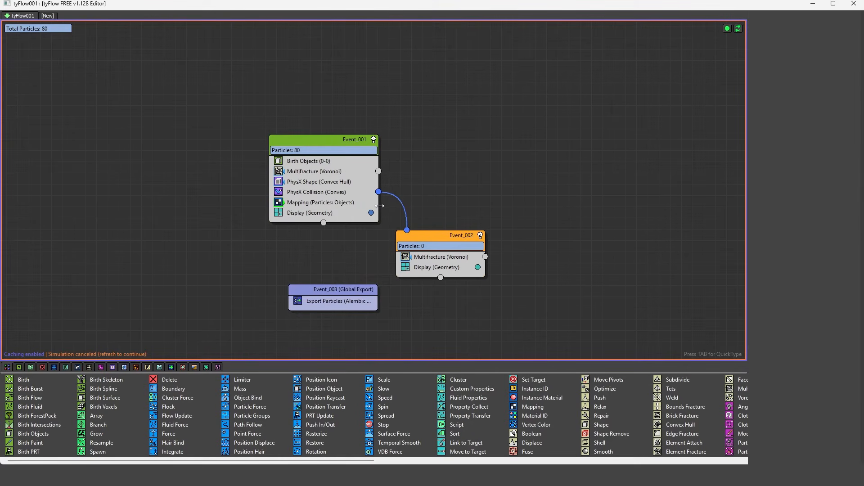
Configure the Mapping operator as Mapping from velocity on map channel 5, affecting particle mesh UVWs, and instance it into Event_002.
{"action": "left_click", "coordinate": [789, 53]}
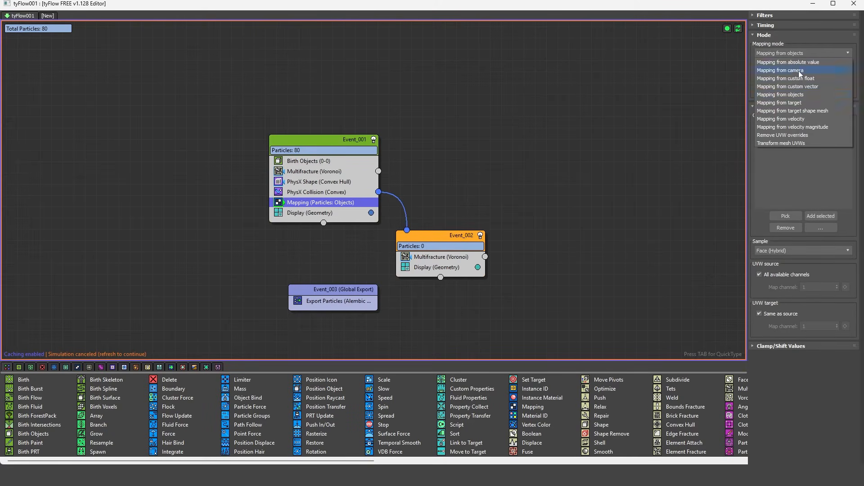
{"action": "left_click", "coordinate": [813, 118]}
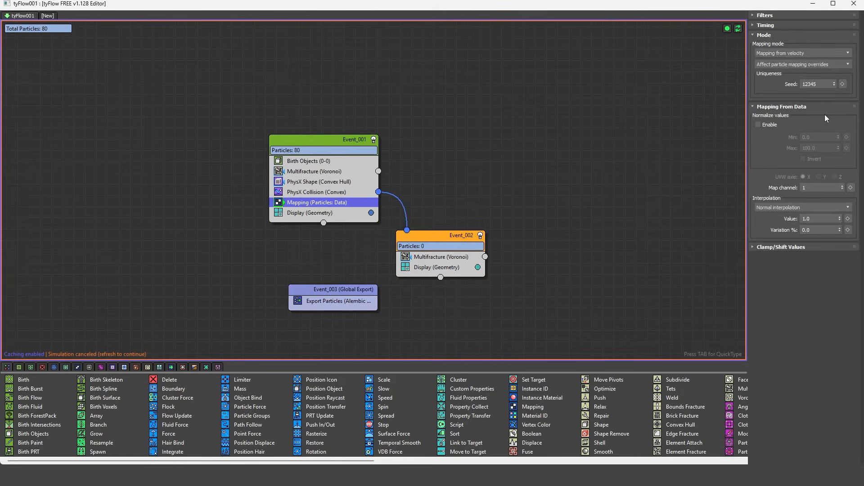
{"action": "double_click", "coordinate": [812, 187]}
{"action": "type", "text": "5"}
{"action": "left_click", "coordinate": [835, 64]}
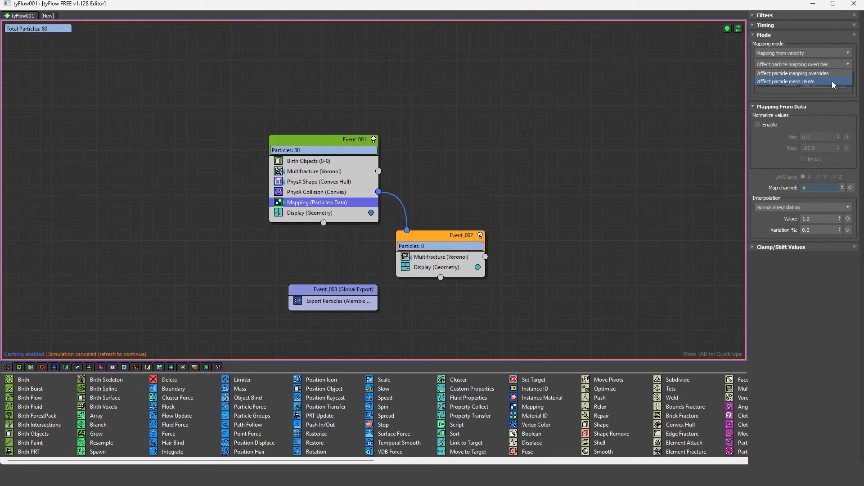
{"action": "left_click", "coordinate": [830, 82]}
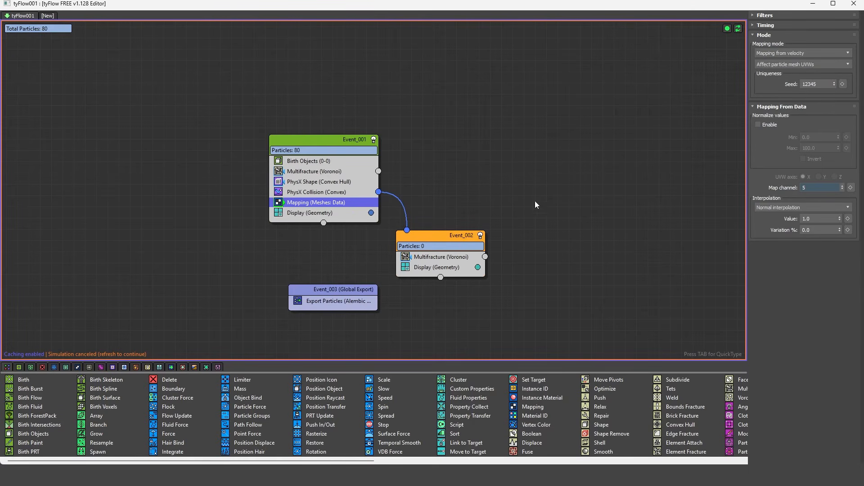
{"action": "left_click_drag", "start_coordinate": [342, 205], "coordinate": [516, 259], "text": "shift"}
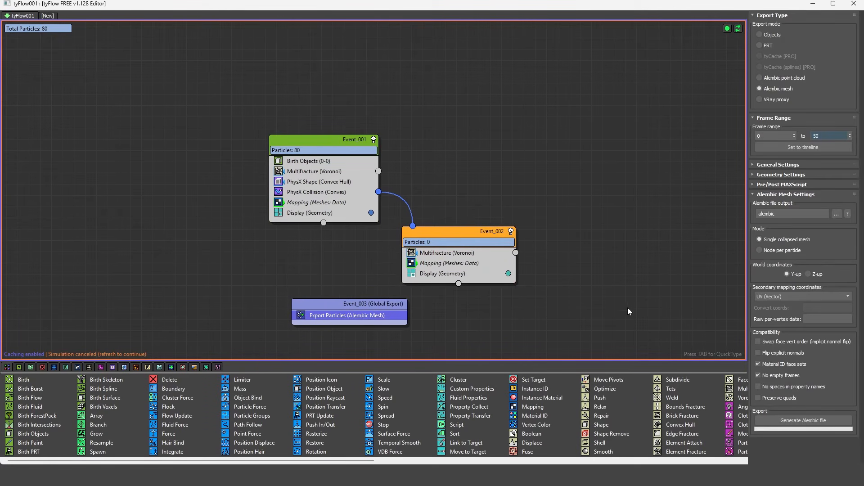
Set the Alembic export's secondary mapping coordinates to UVW (Color) with convert coords 5, keeping Material ID face sets enabled.
{"action": "left_click", "coordinate": [801, 296]}
{"action": "left_click", "coordinate": [779, 318]}
{"action": "type", "text": "5"}
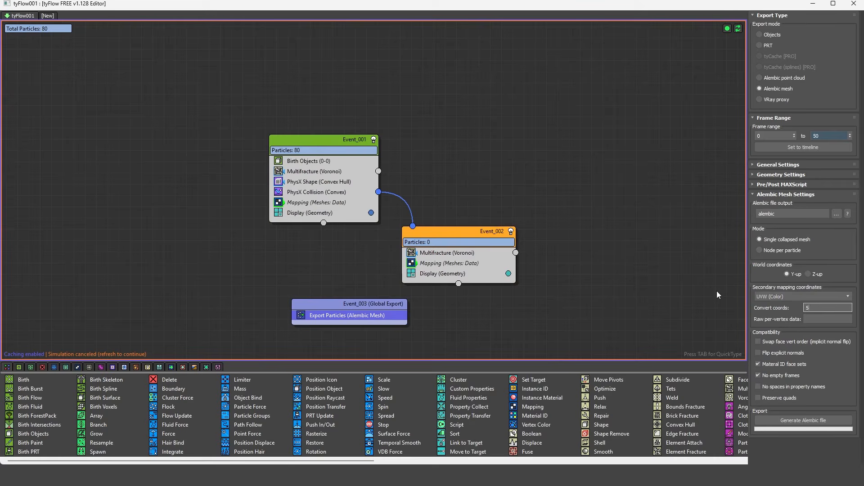
{"action": "key", "text": "Return"}
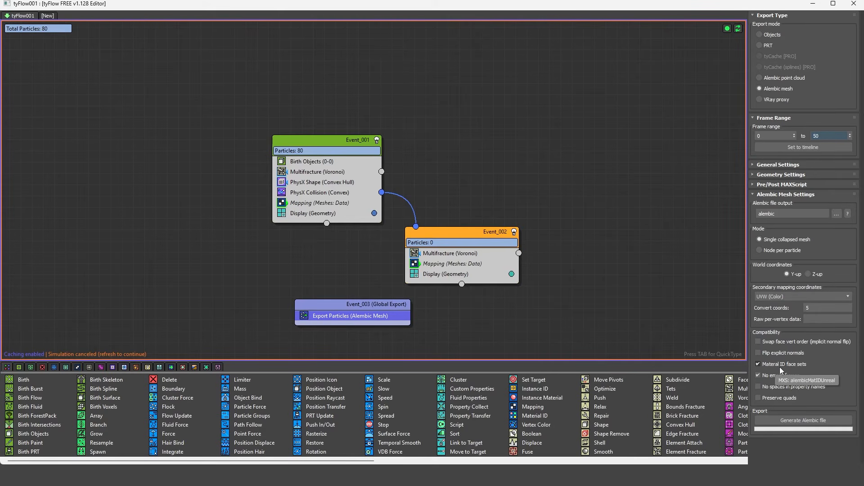
{"action": "left_click", "coordinate": [781, 367]}
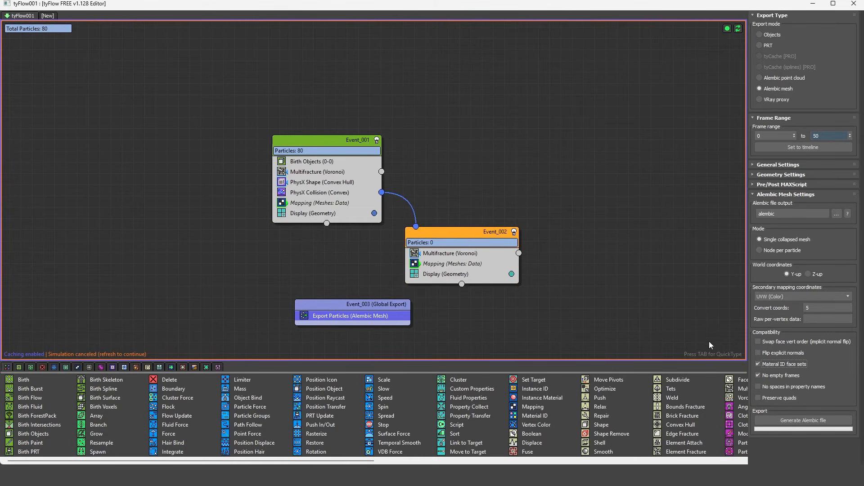
Set the output file to alembic3.abc, enable no spaces in property names, and generate the Alembic file.
{"action": "left_click", "coordinate": [835, 213]}
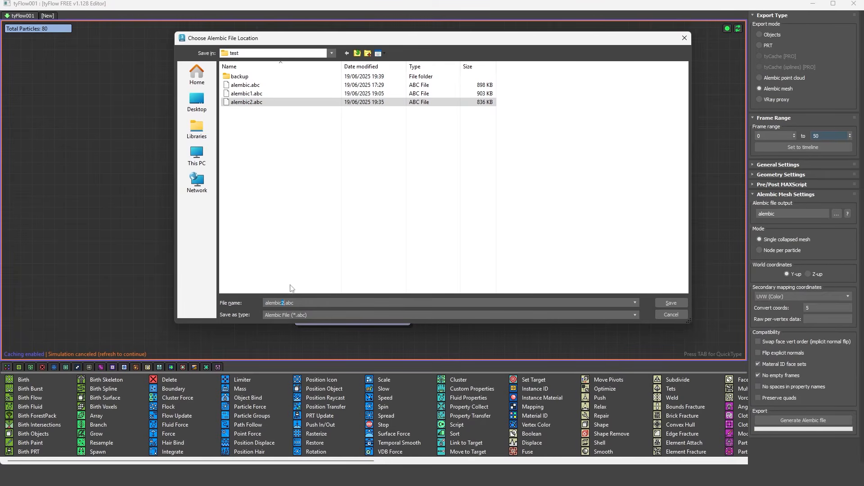
{"action": "left_click", "coordinate": [671, 303]}
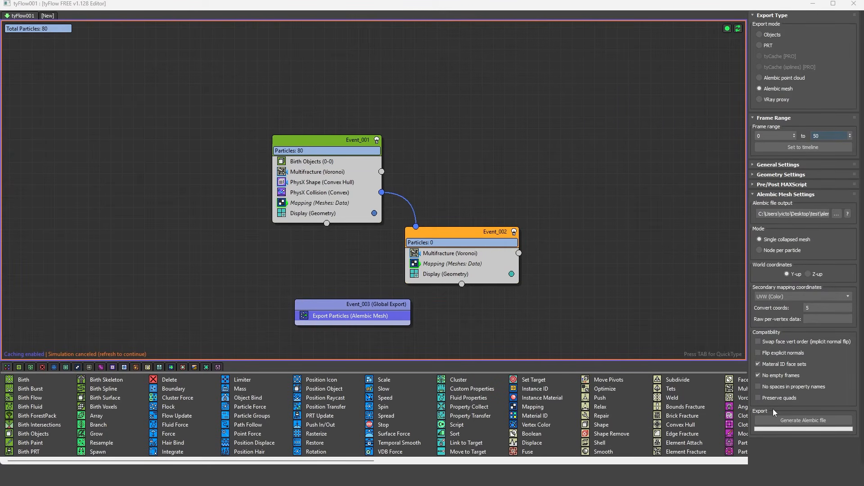
{"action": "left_click", "coordinate": [783, 387]}
{"action": "left_click", "coordinate": [802, 420]}
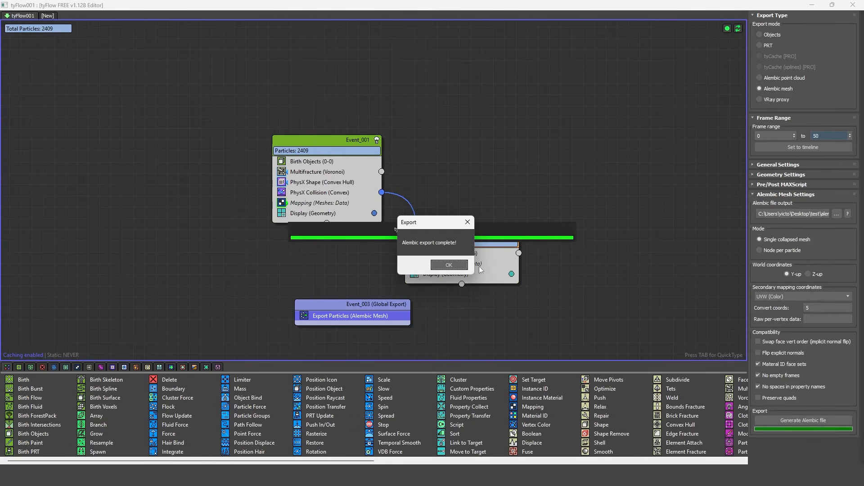
{"action": "left_click", "coordinate": [450, 264]}
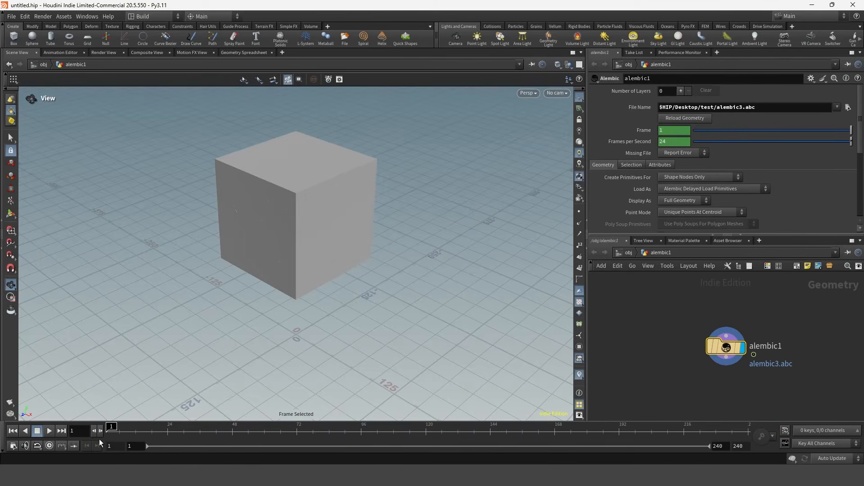
Switch to Houdini, scrub through the imported alembic3.abc fracture animation, and set the scene's frame rate to 30 FPS.
{"action": "left_click_drag", "start_coordinate": [111, 426], "coordinate": [148, 426]}
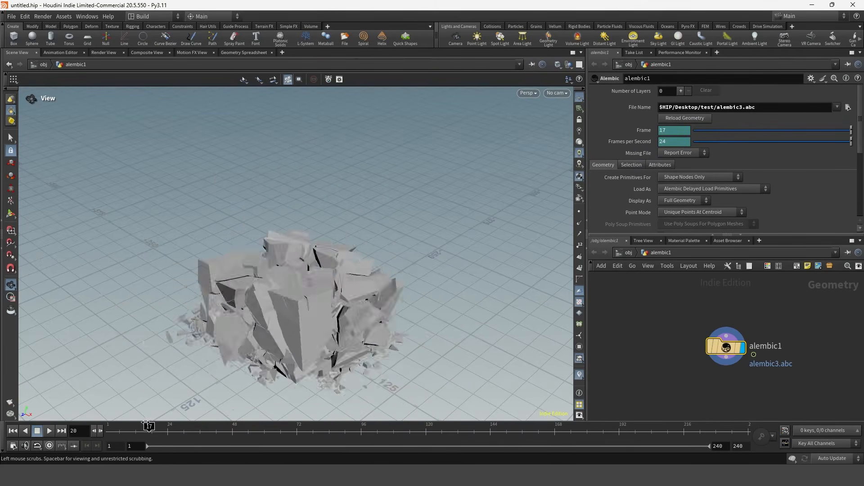
{"action": "left_click", "coordinate": [14, 446]}
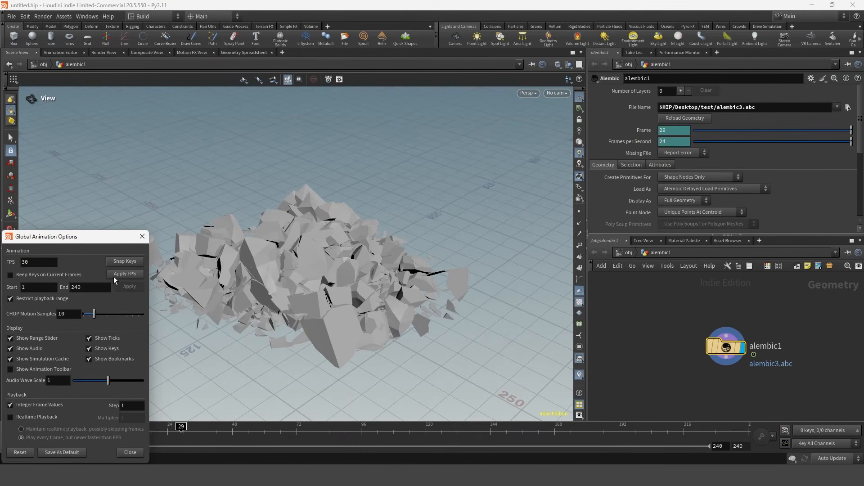
{"action": "left_click", "coordinate": [137, 240]}
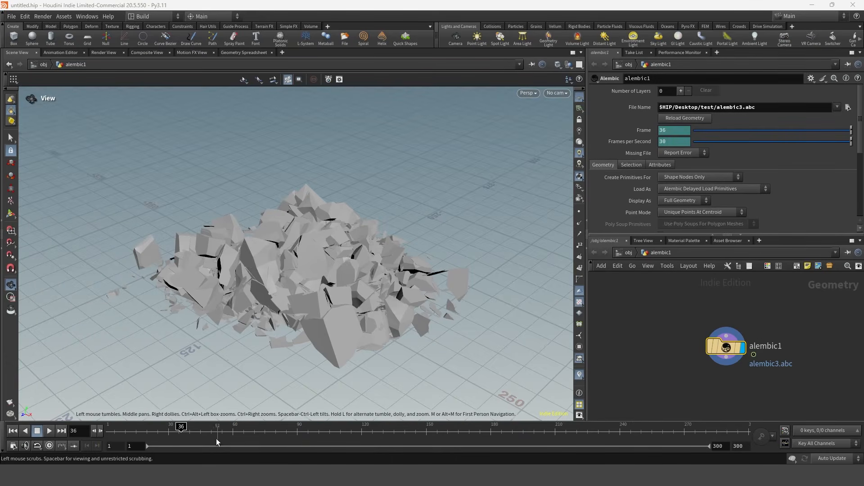
End the timeline at frame 50 and load alembic1 as Unpack Alembic Delayed Load Primitives.
{"action": "key", "text": "Return"}
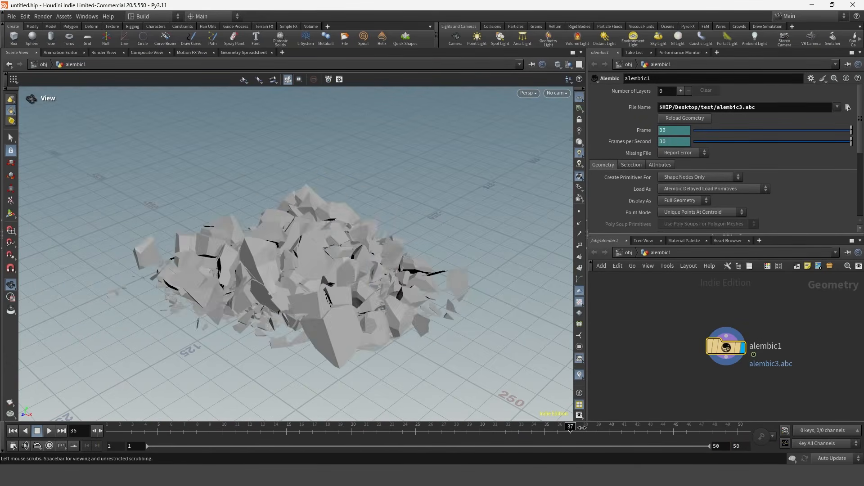
{"action": "middle_click", "coordinate": [726, 345]}
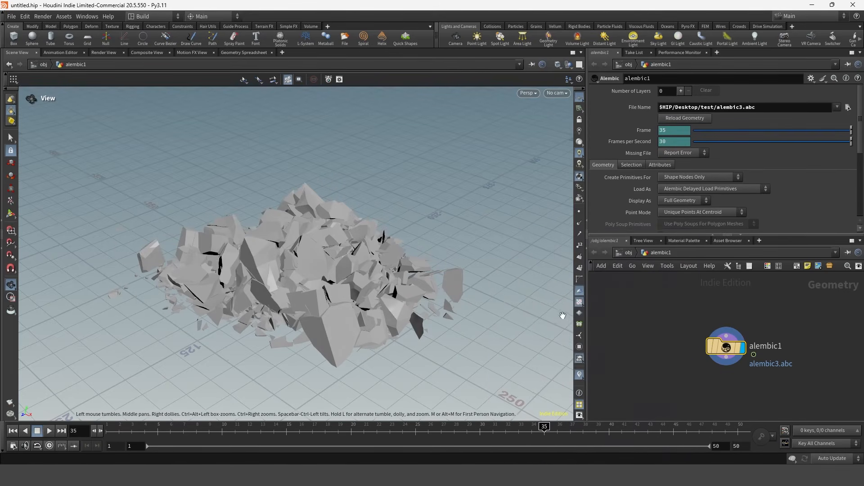
{"action": "middle_click_drag", "start_coordinate": [668, 330], "coordinate": [635, 306]}
{"action": "left_click", "coordinate": [682, 190]}
{"action": "left_click", "coordinate": [702, 200]}
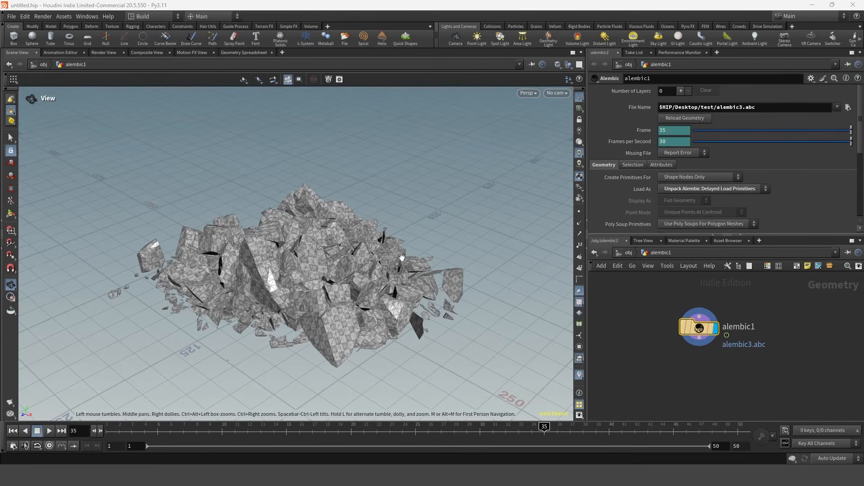
Turn off the checker texture display on the fractured geometry and set the viewport shading to Flat Shaded.
{"action": "left_click_drag", "start_coordinate": [401, 257], "coordinate": [403, 245]}
{"action": "left_click", "coordinate": [580, 302]}
{"action": "scroll", "coordinate": [565, 306], "scroll_direction": "up", "scroll_amount": 1}
{"action": "left_click", "coordinate": [558, 66]}
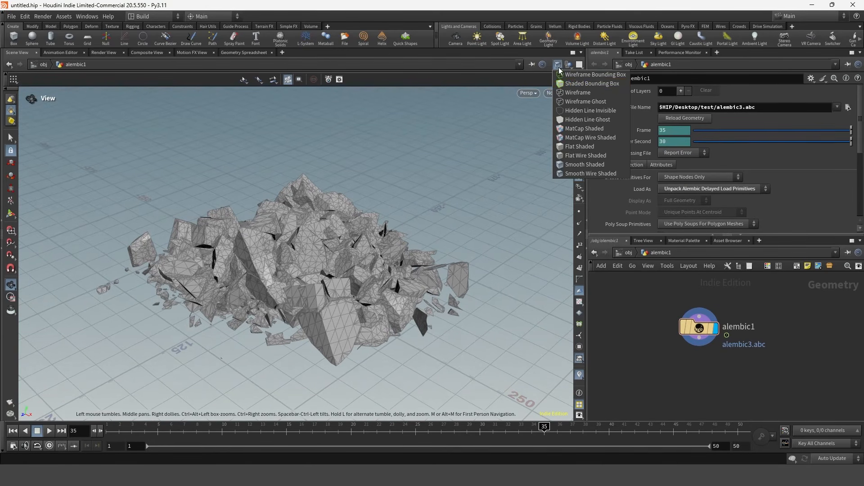
{"action": "left_click", "coordinate": [576, 147]}
Examine the Max_MaterialID_000 and Max_MaterialID_001 primitive groups in alembic1's node info and in the Geometry Spreadsheet.
{"action": "left_click", "coordinate": [672, 327]}
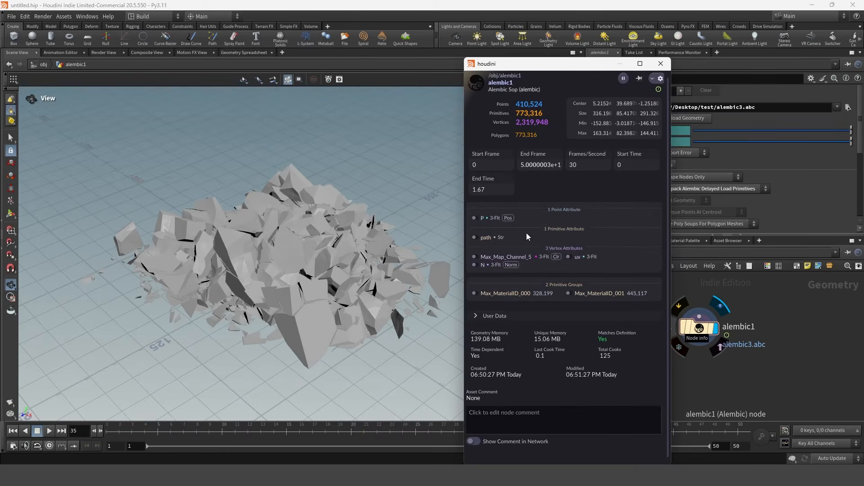
{"action": "left_click", "coordinate": [477, 293]}
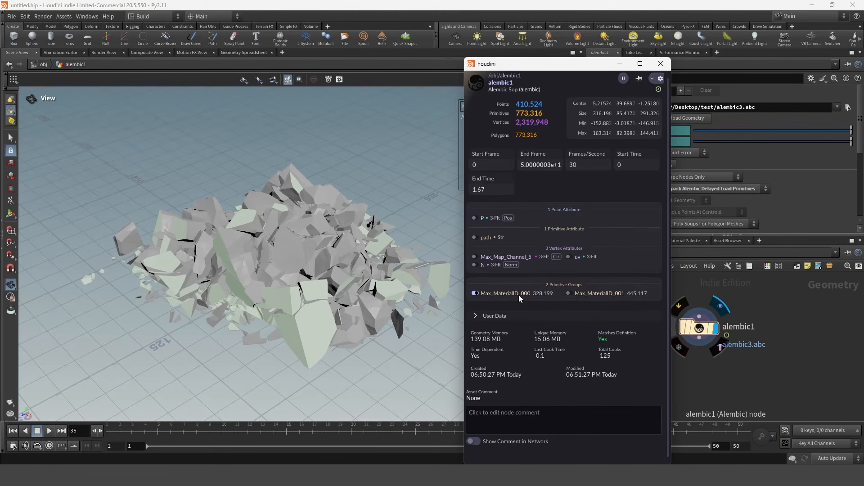
{"action": "left_click", "coordinate": [475, 293]}
{"action": "left_click", "coordinate": [568, 293]}
{"action": "left_click", "coordinate": [568, 293]}
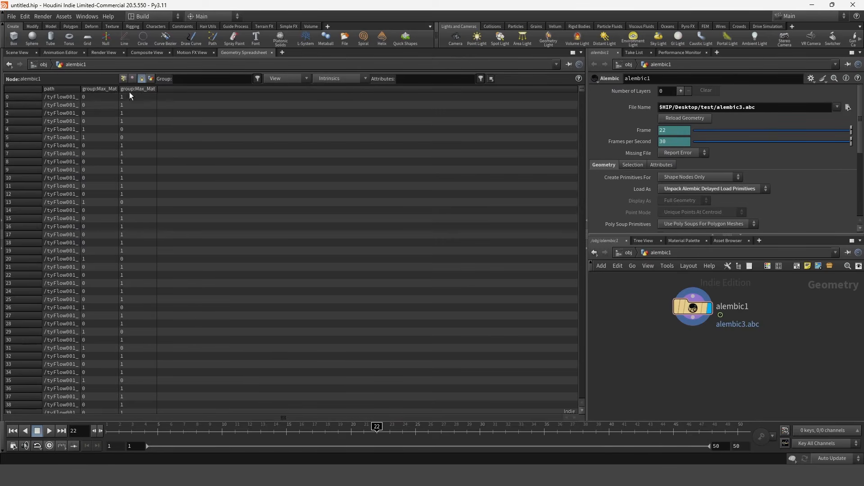
{"action": "left_click_drag", "start_coordinate": [118, 89], "coordinate": [251, 89]}
{"action": "left_click_drag", "start_coordinate": [81, 89], "coordinate": [191, 89]}
Add a Primitive Wrangle node and place it directly below alembic1 in the network.
{"action": "middle_click_drag", "start_coordinate": [666, 361], "coordinate": [658, 362]}
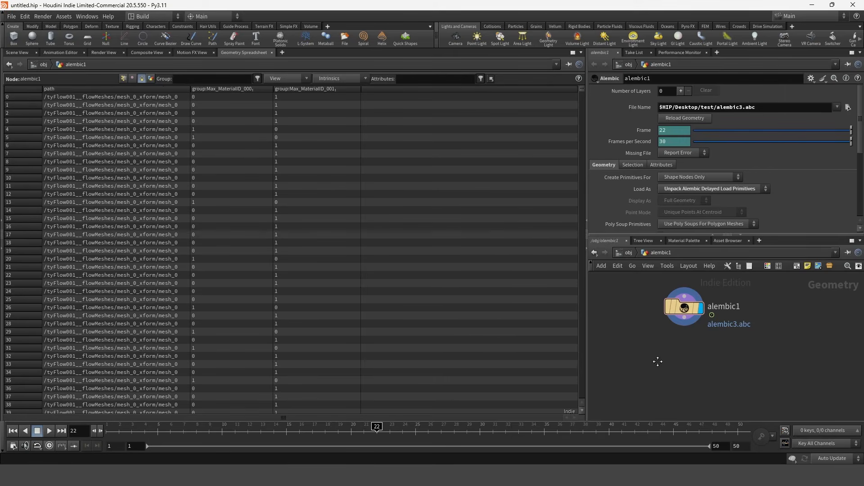
{"action": "key", "text": "Tab"}
{"action": "type", "text": "primw"}
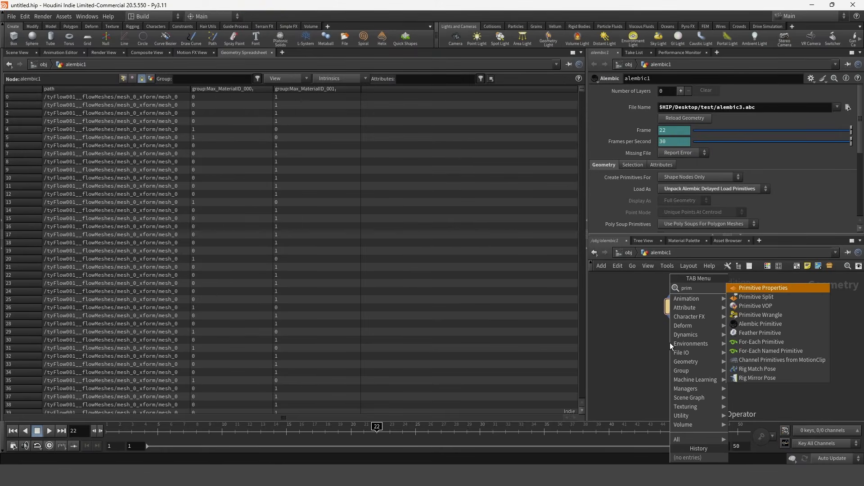
{"action": "key", "text": "Return"}
{"action": "left_click", "coordinate": [670, 344]}
{"action": "mouse_move", "coordinate": [670, 343]}
{"action": "left_mouse_down"}
{"action": "mouse_move", "coordinate": [684, 345]}
{"action": "mouse_move", "coordinate": [677, 339]}
{"action": "left_mouse_up"}
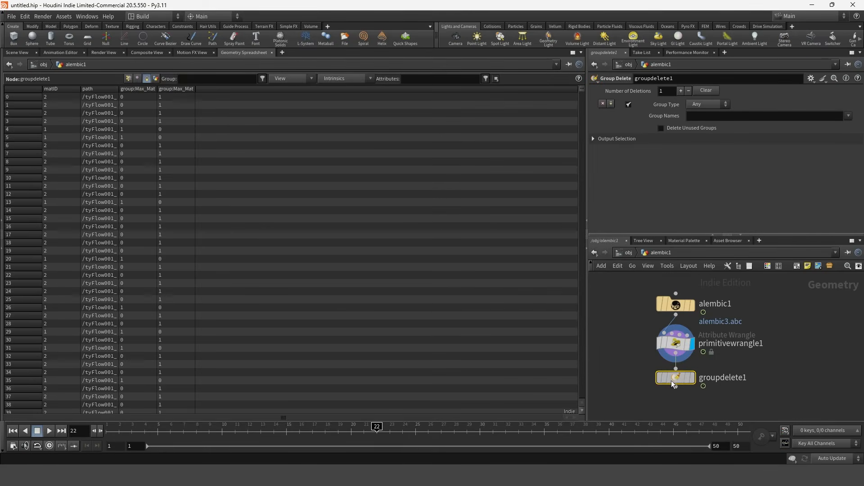
Set groupdelete1 to remove the Max_MaterialID_000 and Max_MaterialID_001 groups, and review the matID attribute in the spreadsheet.
{"action": "left_click", "coordinate": [846, 118]}
{"action": "left_click", "coordinate": [844, 126]}
{"action": "left_click", "coordinate": [846, 118]}
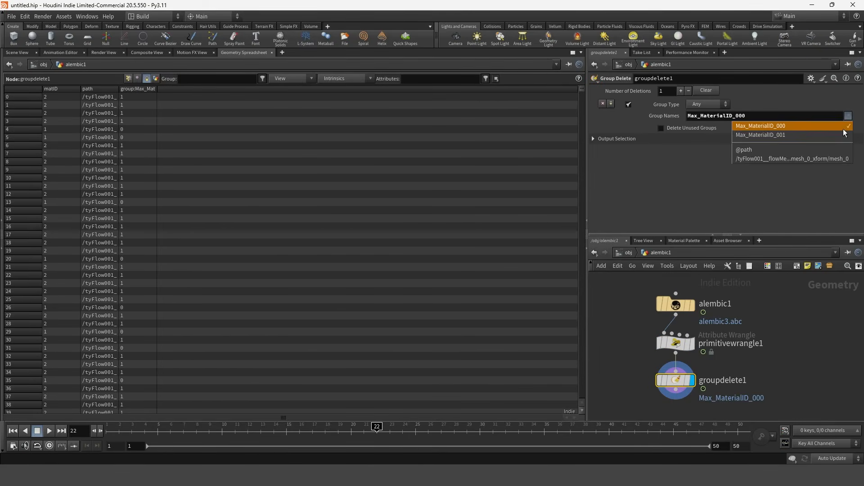
{"action": "left_click", "coordinate": [842, 134]}
{"action": "left_click_drag", "start_coordinate": [119, 90], "coordinate": [169, 90]}
{"action": "left_click_drag", "start_coordinate": [81, 90], "coordinate": [145, 90]}
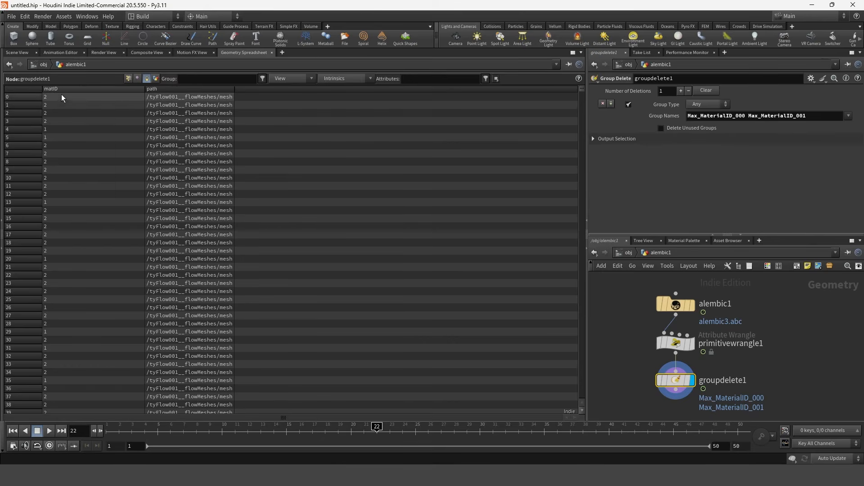
{"action": "scroll", "coordinate": [71, 333], "scroll_direction": "down", "scroll_amount": 5}
{"action": "scroll", "coordinate": [70, 333], "scroll_direction": "up", "scroll_amount": 3}
Add a ROP Alembic Output node and connect it below groupdelete1.
{"action": "middle_click_drag", "start_coordinate": [669, 430], "coordinate": [659, 355]}
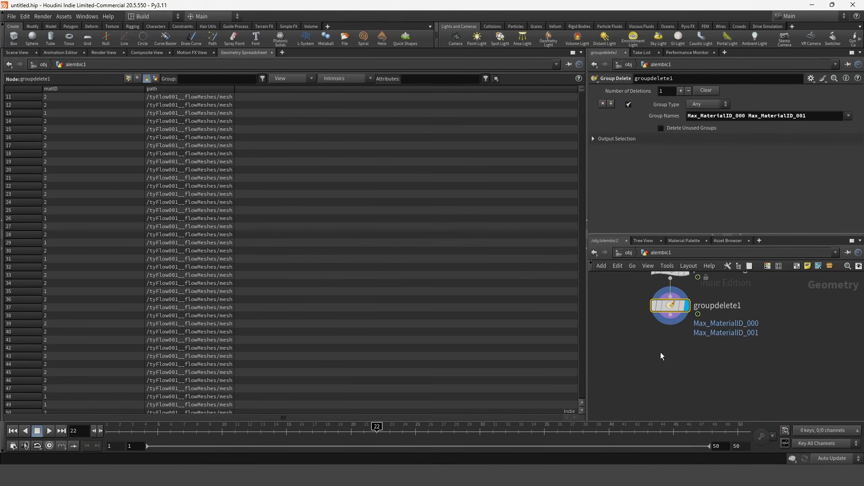
{"action": "key", "text": "Tab"}
{"action": "type", "text": "alembic o"}
{"action": "key", "text": "Return"}
{"action": "left_click", "coordinate": [660, 348]}
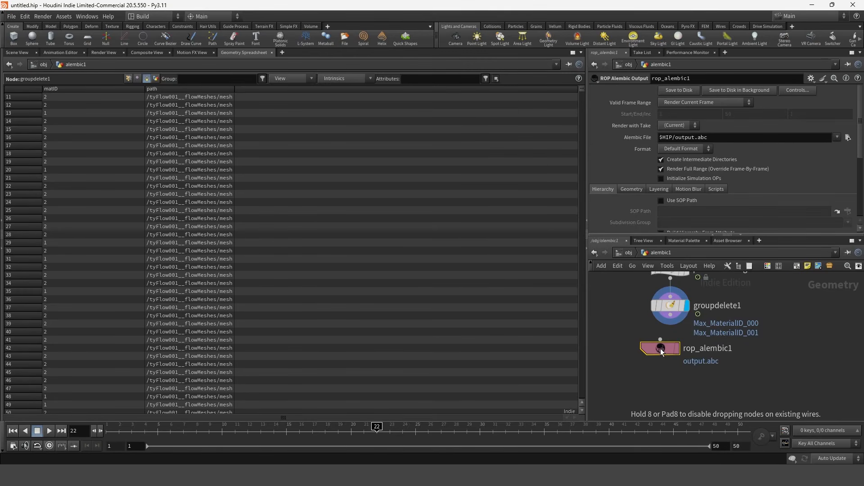
{"action": "left_click_drag", "start_coordinate": [660, 348], "coordinate": [672, 354]}
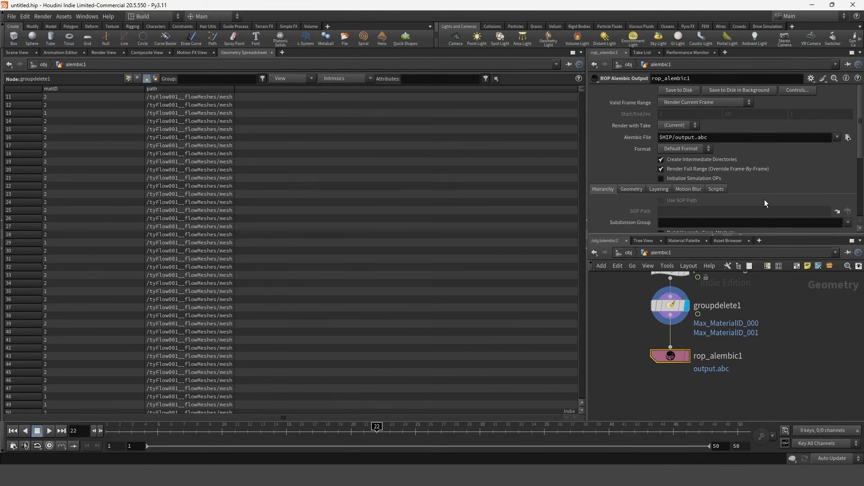
Set the Alembic output file to alembic4.abc in the test folder, render the frame range 1 to 50, and save to disk.
{"action": "left_click", "coordinate": [848, 138]}
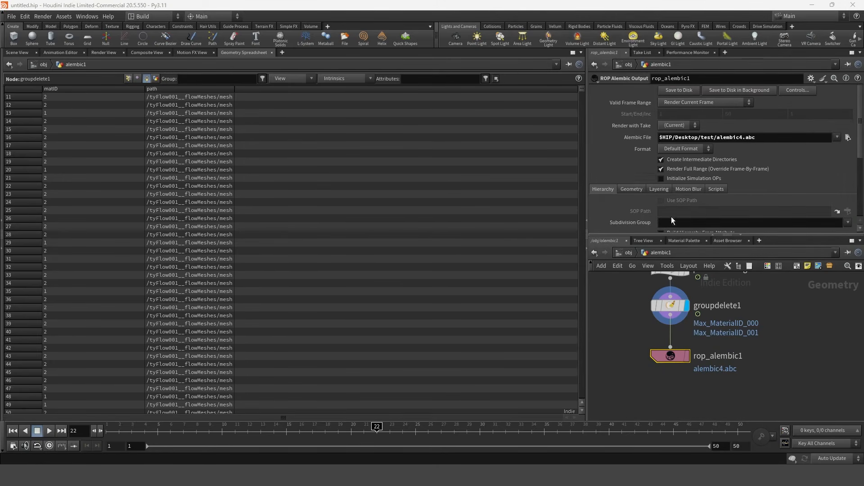
{"action": "left_click", "coordinate": [705, 102]}
{"action": "left_click", "coordinate": [688, 111]}
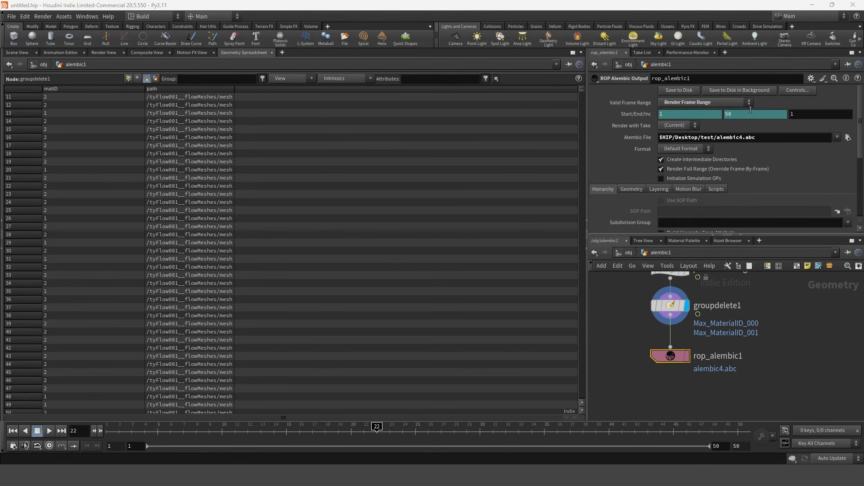
{"action": "left_click", "coordinate": [631, 190]}
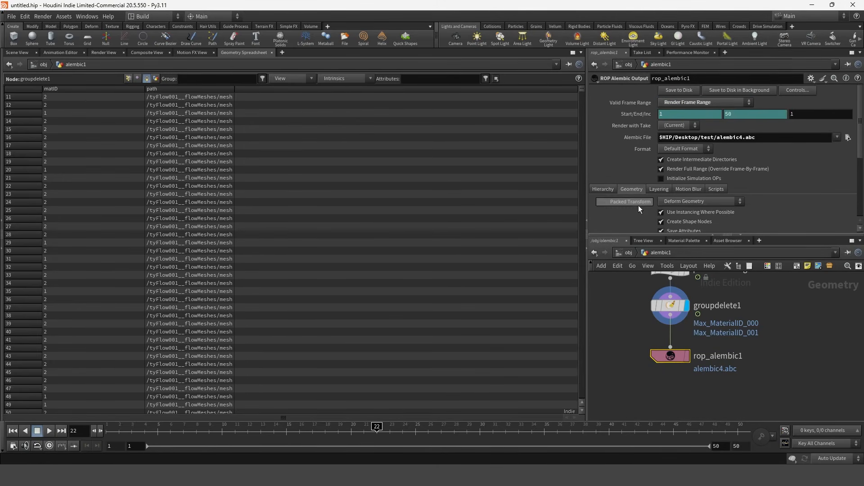
{"action": "left_click", "coordinate": [603, 190]}
{"action": "left_click", "coordinate": [678, 91]}
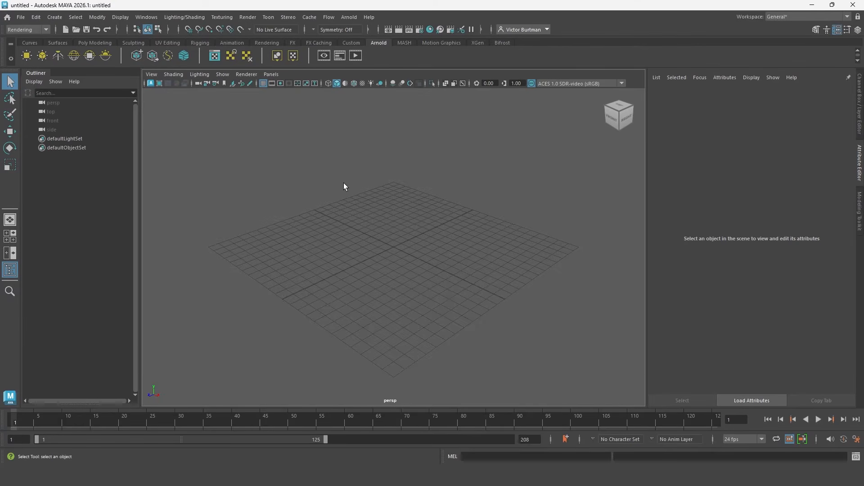
Switch to Maya, open the Bifrost Graph Editor and create a new graph.
{"action": "left_click", "coordinate": [146, 17]}
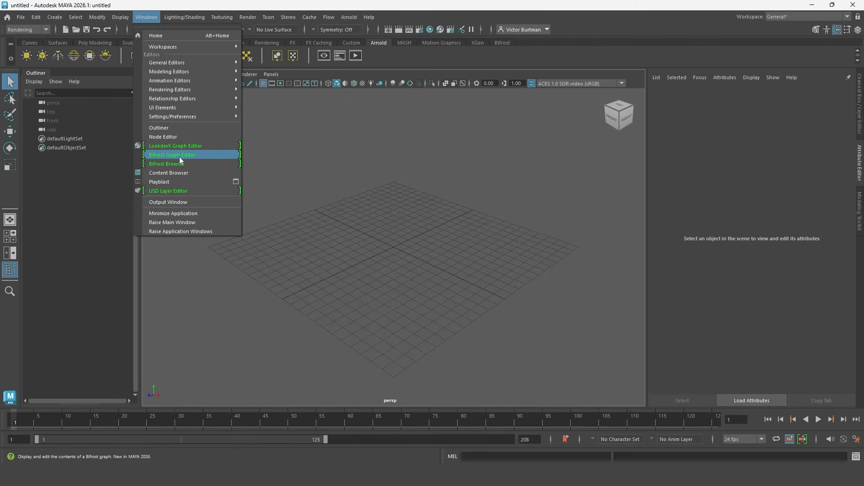
{"action": "left_click", "coordinate": [201, 154]}
{"action": "left_click", "coordinate": [294, 312]}
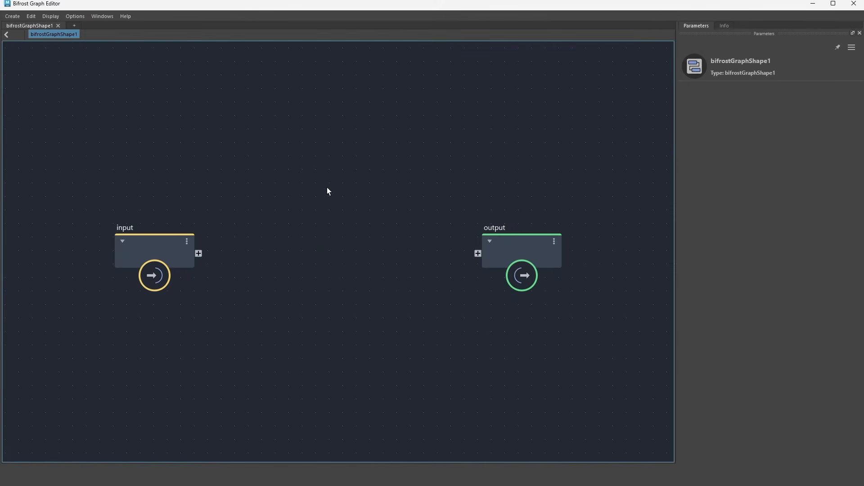
Add a read_Alembic node, load alembic4.abc into it, and expand its Alembic properties.
{"action": "key", "text": "Tab"}
{"action": "type", "text": "read ale"}
{"action": "key", "text": "Return"}
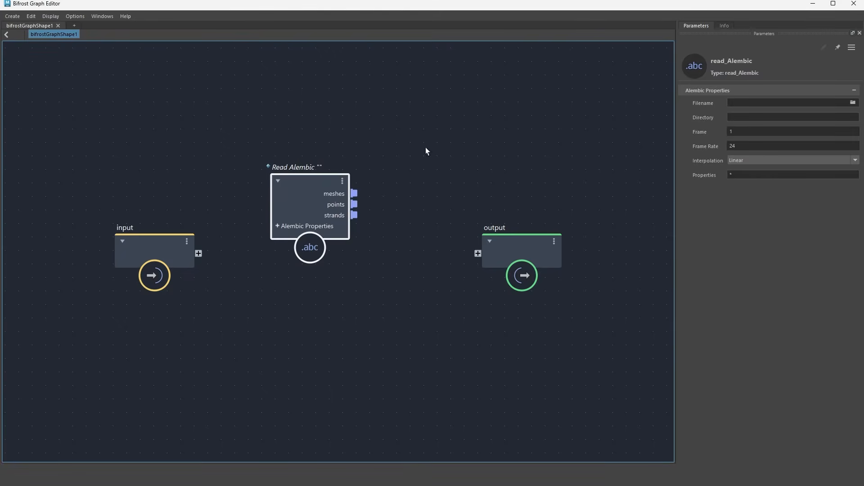
{"action": "left_click", "coordinate": [852, 103]}
{"action": "double_click", "coordinate": [209, 146]}
{"action": "left_click", "coordinate": [306, 226]}
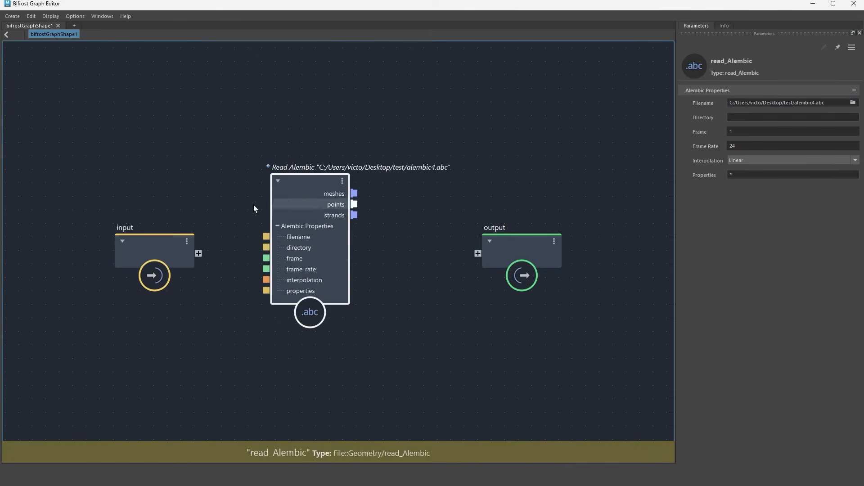
Add a time node and connect its frame output to read_Alembic's frame input.
{"action": "key", "text": "Tab"}
{"action": "type", "text": "time"}
{"action": "key", "text": "Return"}
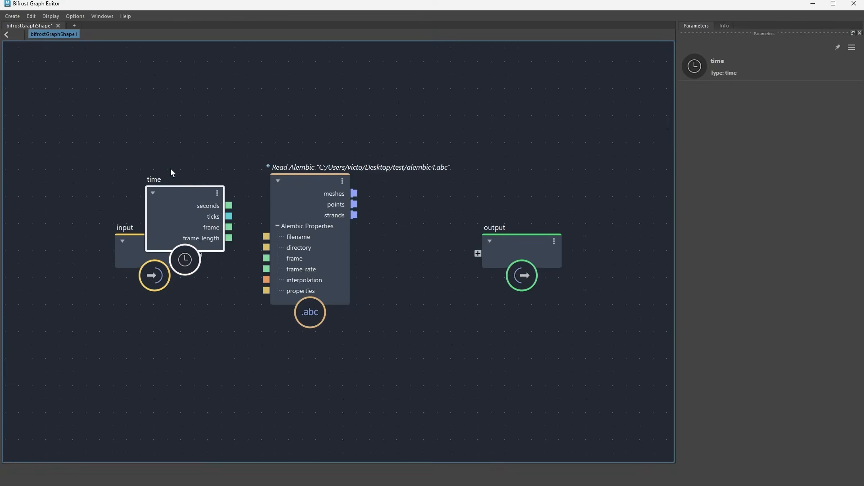
{"action": "left_click_drag", "start_coordinate": [189, 192], "coordinate": [141, 140]}
{"action": "left_click_drag", "start_coordinate": [179, 162], "coordinate": [266, 259]}
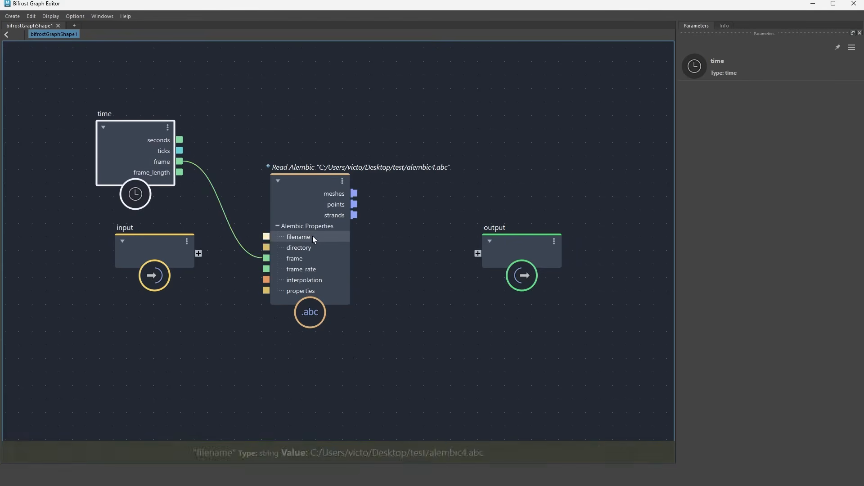
Set read_Alembic's frame rate to 30 and the Maya scene playback rate to 30 fps.
{"action": "left_click", "coordinate": [303, 247]}
{"action": "left_click", "coordinate": [762, 146]}
{"action": "left_click_drag", "start_coordinate": [605, 4], "coordinate": [292, 71]}
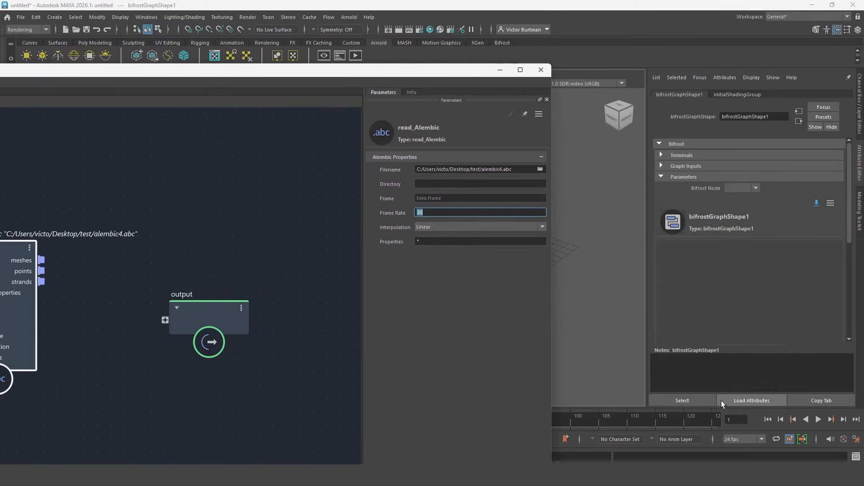
{"action": "left_click", "coordinate": [738, 439]}
{"action": "scroll", "coordinate": [743, 407], "scroll_direction": "down", "scroll_amount": 1}
{"action": "left_click", "coordinate": [742, 413]}
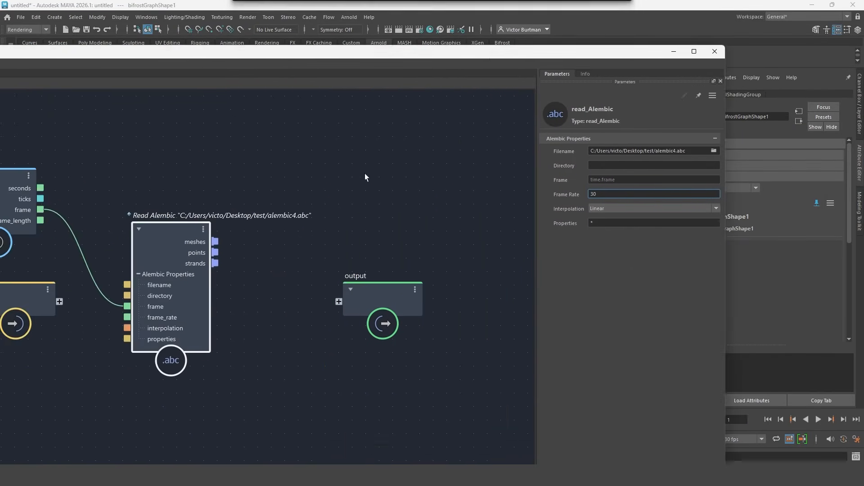
Connect read_Alembic's meshes to the graph output, scrub the fracture animation, and set the animation end to frame 50.
{"action": "left_click_drag", "start_coordinate": [214, 242], "coordinate": [344, 303]}
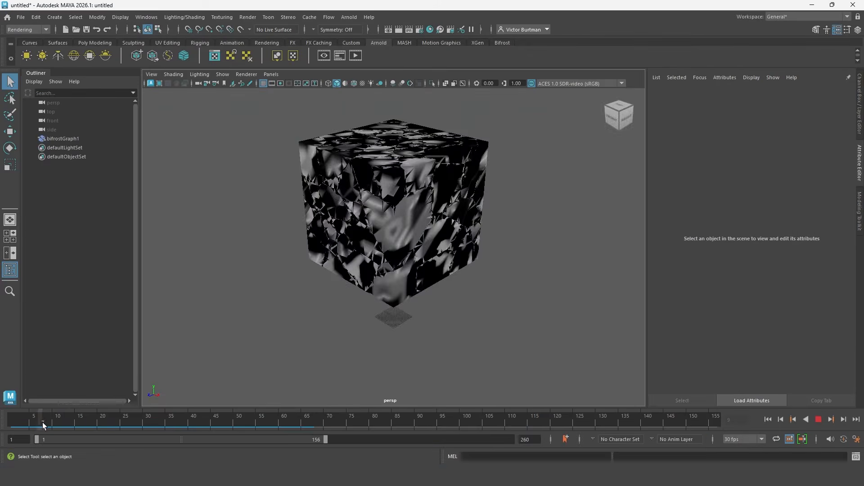
{"action": "left_click_drag", "start_coordinate": [43, 425], "coordinate": [259, 420]}
{"action": "type", "text": "50"}
{"action": "key", "text": "Return"}
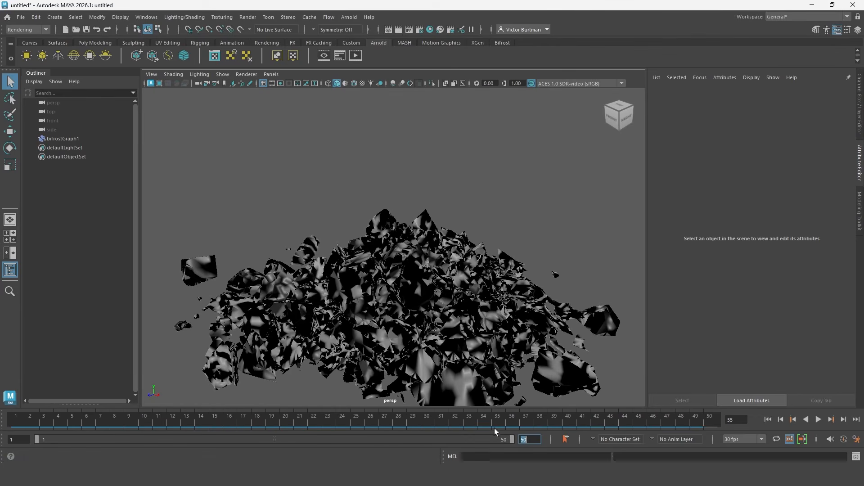
{"action": "key", "text": "alt+v"}
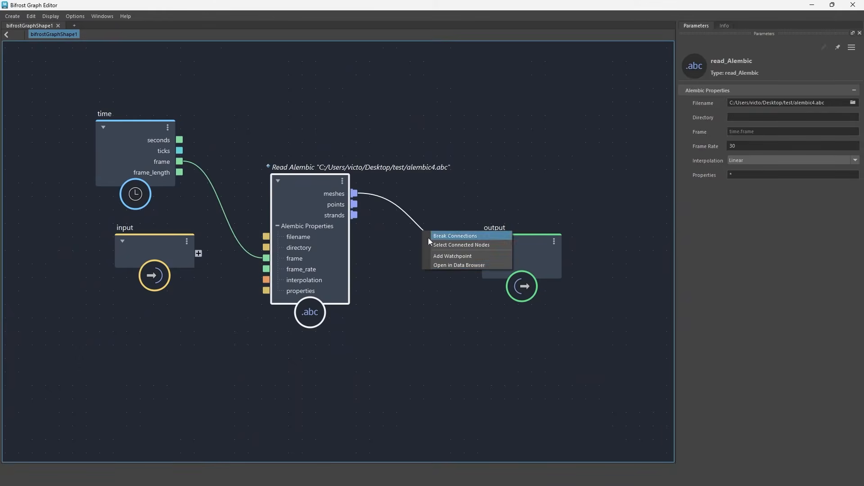
Open the meshes connection in the Data Browser and examine the Max_Map_Channel_5 and matID data.
{"action": "left_click", "coordinate": [482, 265]}
{"action": "left_click", "coordinate": [144, 128]}
{"action": "left_click", "coordinate": [152, 138]}
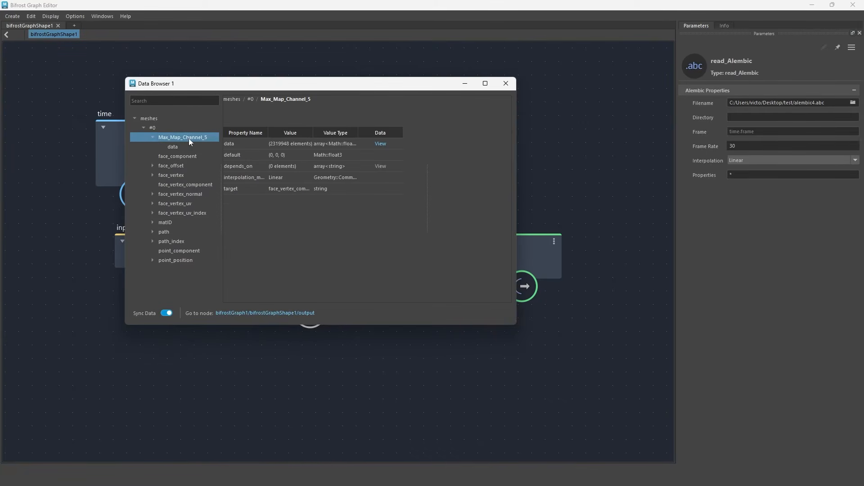
{"action": "left_click", "coordinate": [166, 222]}
{"action": "left_click", "coordinate": [152, 222]}
{"action": "left_click", "coordinate": [173, 231]}
{"action": "left_click_drag", "start_coordinate": [367, 149], "coordinate": [502, 176]}
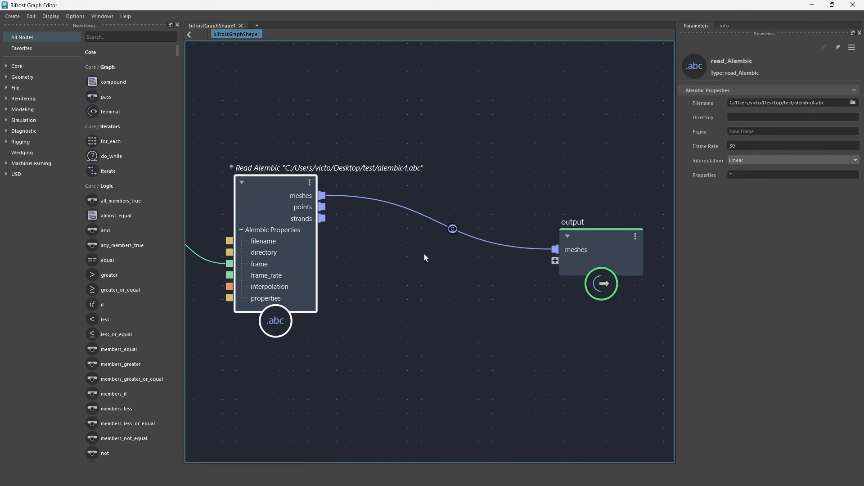
Add a merge_geometry node, connect read_Alembic's meshes to its geometry input, and position it above the existing connection.
{"action": "middle_click_drag", "start_coordinate": [419, 162], "coordinate": [464, 200], "text": "alt"}
{"action": "key", "text": "Tab"}
{"action": "type", "text": "merge"}
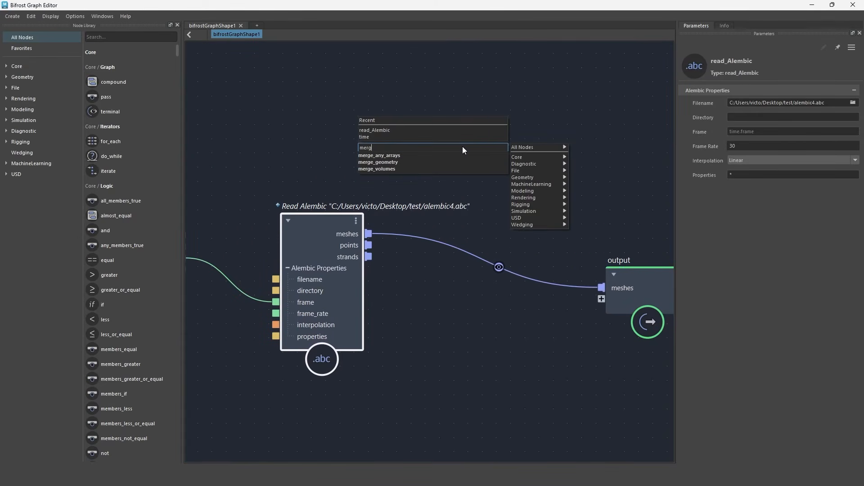
{"action": "key", "text": "Down"}
{"action": "key", "text": "Down"}
{"action": "key", "text": "Return"}
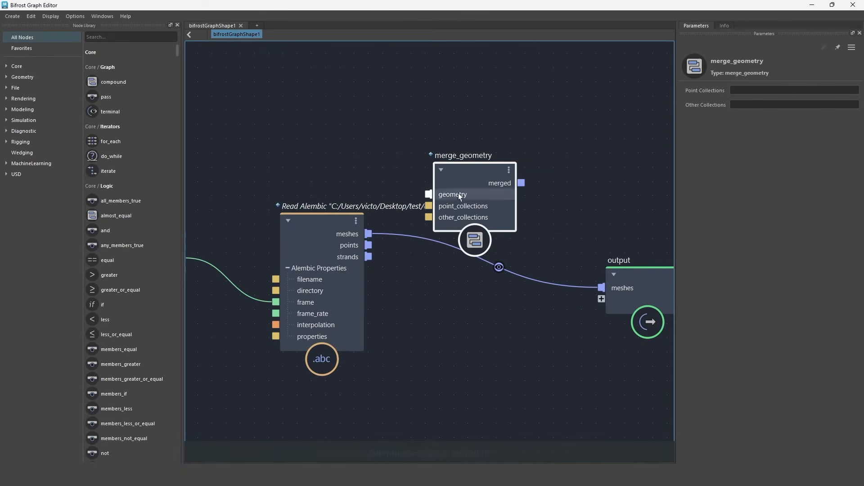
{"action": "left_click_drag", "start_coordinate": [368, 233], "coordinate": [428, 194]}
{"action": "left_click_drag", "start_coordinate": [476, 179], "coordinate": [499, 100]}
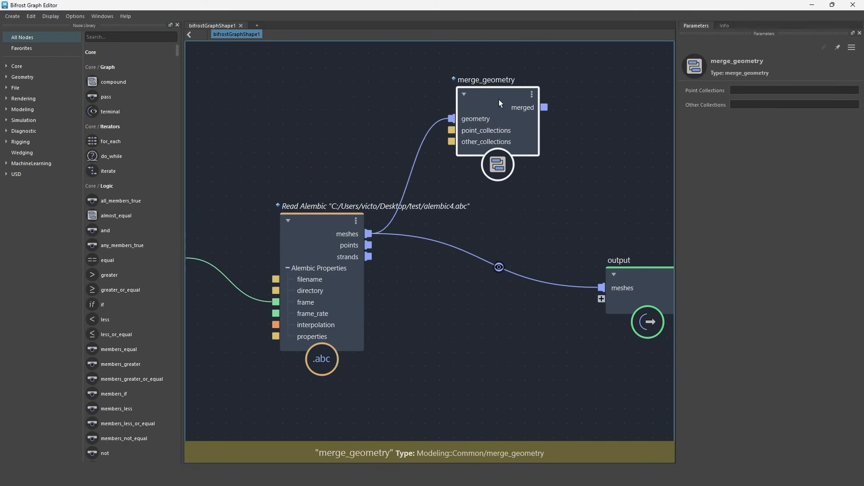
Add a get_geo_property node, connect merge_geometry's merged output to its geometry input, and set its property to Max_Map_Channel_5.
{"action": "middle_click_drag", "start_coordinate": [533, 72], "coordinate": [466, 149]}
{"action": "key", "text": "Tab"}
{"action": "type", "text": "g"}
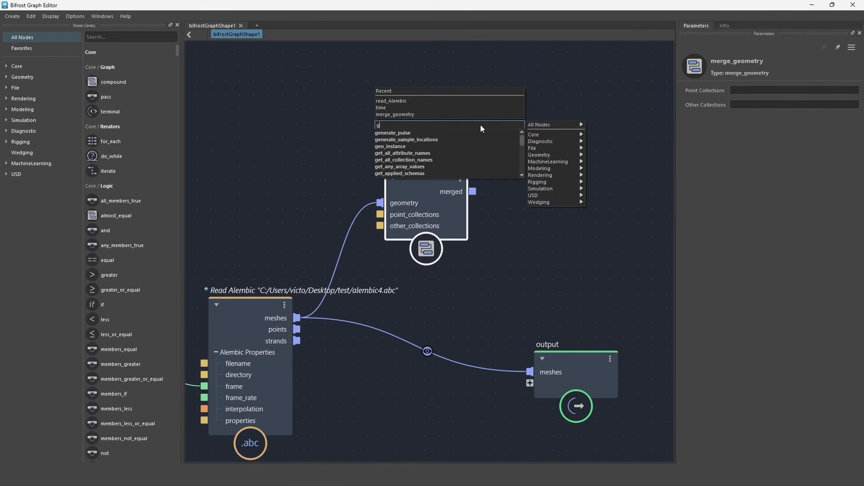
{"action": "type", "text": "et geo proper"}
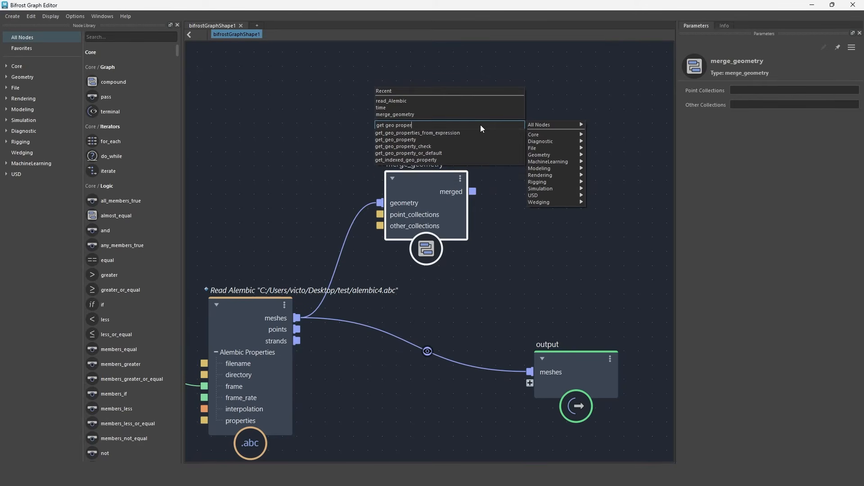
{"action": "key", "text": "Down"}
{"action": "key", "text": "Return"}
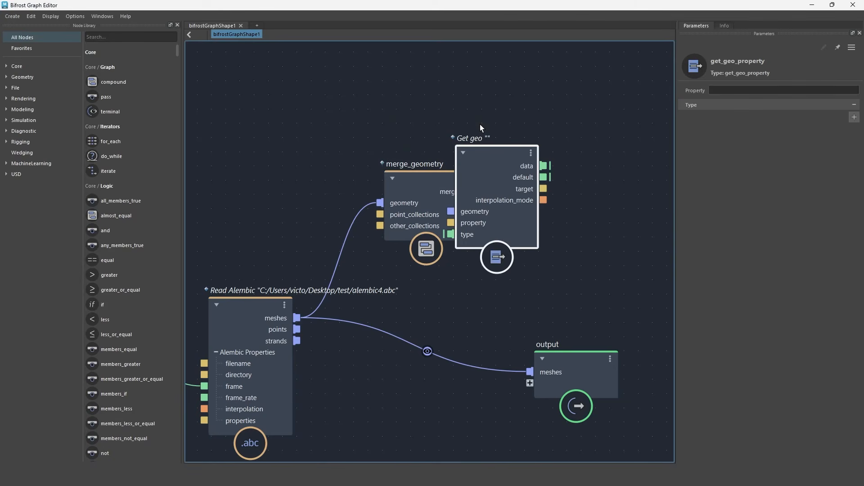
{"action": "middle_click_drag", "start_coordinate": [563, 154], "coordinate": [510, 160]}
{"action": "left_click_drag", "start_coordinate": [420, 198], "coordinate": [493, 209]}
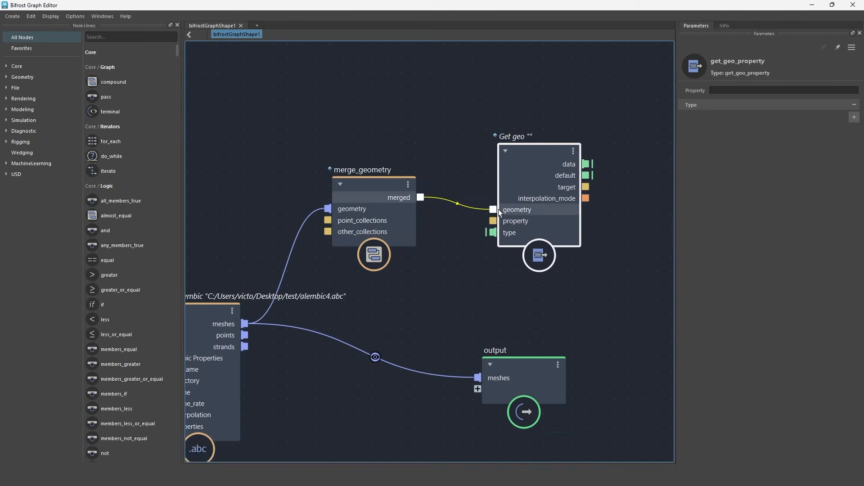
{"action": "left_click", "coordinate": [725, 92]}
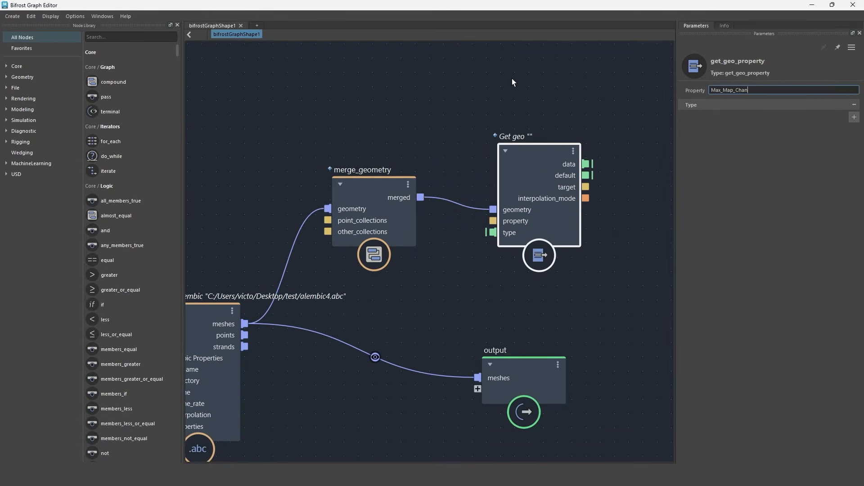
{"action": "type", "text": "Max_Map_Channel_5"}
{"action": "key", "text": "Return"}
Add a value node typed as an array of 3-component float vectors and connect its output to get_geo_property's type input.
{"action": "key", "text": "Tab"}
{"action": "type", "text": "val"}
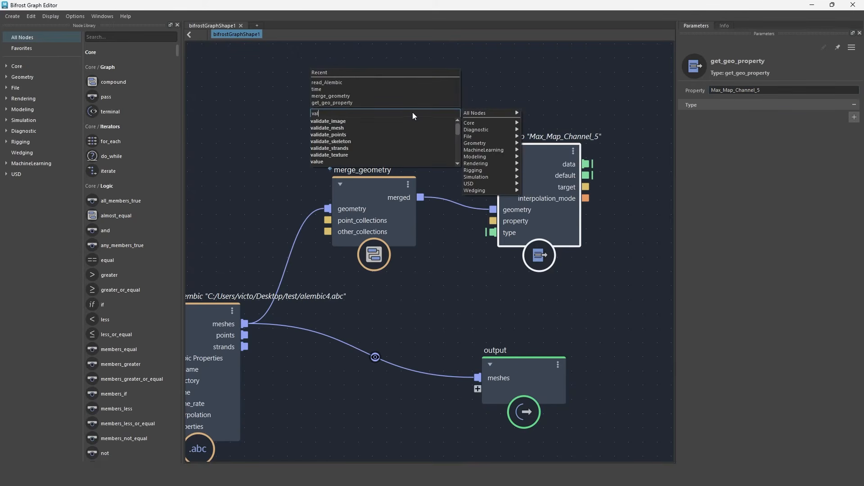
{"action": "left_click", "coordinate": [426, 163]}
{"action": "left_click_drag", "start_coordinate": [425, 133], "coordinate": [395, 104]}
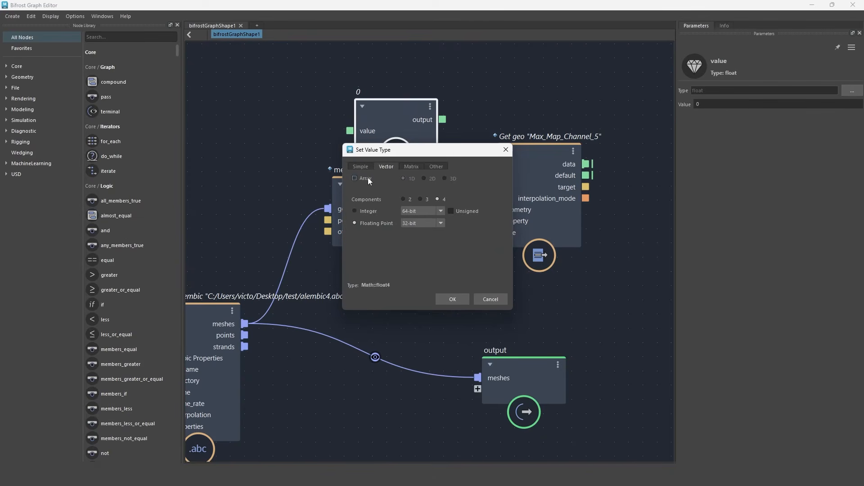
{"action": "left_click", "coordinate": [424, 200]}
{"action": "left_click", "coordinate": [455, 300]}
{"action": "left_click_drag", "start_coordinate": [442, 119], "coordinate": [492, 233]}
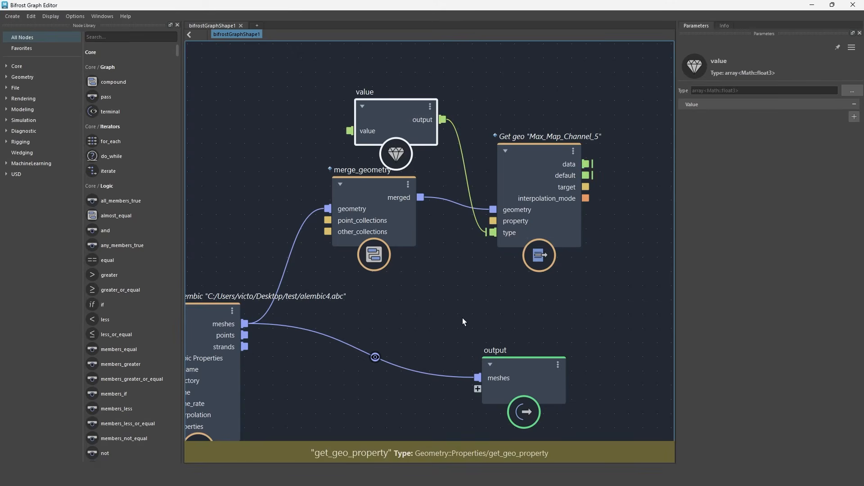
Add a set_point_velocity node, feeding its geometry from merge_geometry's merged output and its velocities from get_geo_property's data.
{"action": "middle_click_drag", "start_coordinate": [463, 318], "coordinate": [447, 246], "text": "alt"}
{"action": "left_click_drag", "start_coordinate": [495, 297], "coordinate": [527, 360]}
{"action": "key", "text": "Tab"}
{"action": "type", "text": "set point "}
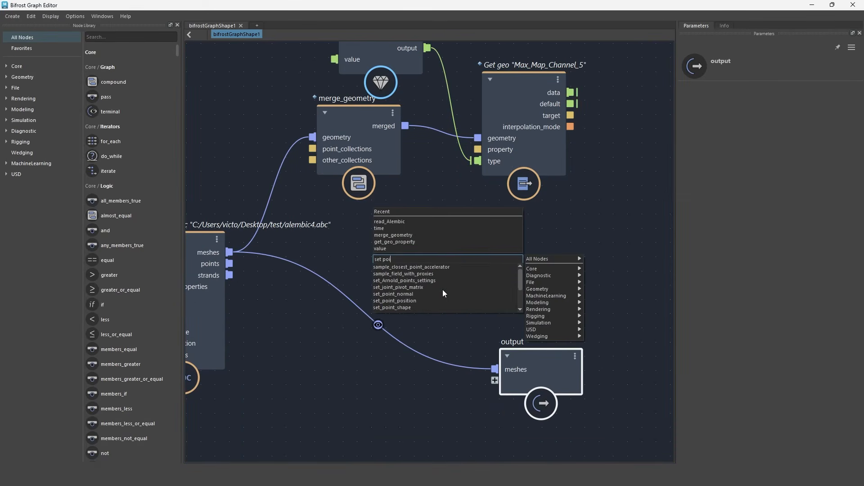
{"action": "type", "text": "v"}
{"action": "key", "text": "Return"}
{"action": "left_click_drag", "start_coordinate": [552, 268], "coordinate": [591, 260]}
{"action": "left_click_drag", "start_coordinate": [405, 126], "coordinate": [534, 288]}
{"action": "left_click_drag", "start_coordinate": [571, 94], "coordinate": [531, 300]}
Replace the output node's meshes port with a connection from set_point_velocity's out_geometry, moving the output node clear of it.
{"action": "left_click_drag", "start_coordinate": [626, 276], "coordinate": [495, 369]}
{"action": "left_click_drag", "start_coordinate": [528, 361], "coordinate": [680, 304]}
{"action": "middle_click_drag", "start_coordinate": [669, 309], "coordinate": [512, 288], "text": "alt"}
{"action": "left_click_drag", "start_coordinate": [520, 284], "coordinate": [601, 266]}
{"action": "right_click", "coordinate": [581, 279]}
{"action": "left_click", "coordinate": [596, 295]}
{"action": "left_click_drag", "start_coordinate": [469, 256], "coordinate": [586, 264]}
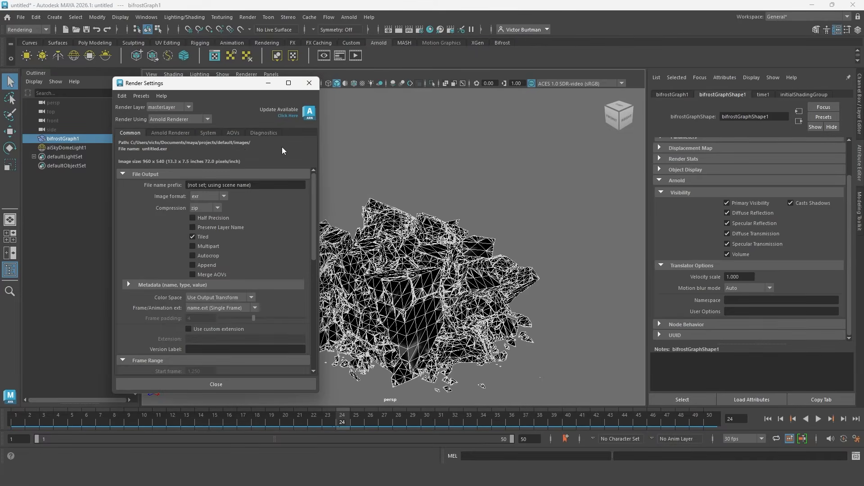
Enable motion blur in the Arnold render settings and set bifrostGraphShape1's motion blur mode to Velocity Only.
{"action": "left_click", "coordinate": [170, 132]}
{"action": "left_click", "coordinate": [146, 324]}
{"action": "left_click", "coordinate": [191, 334]}
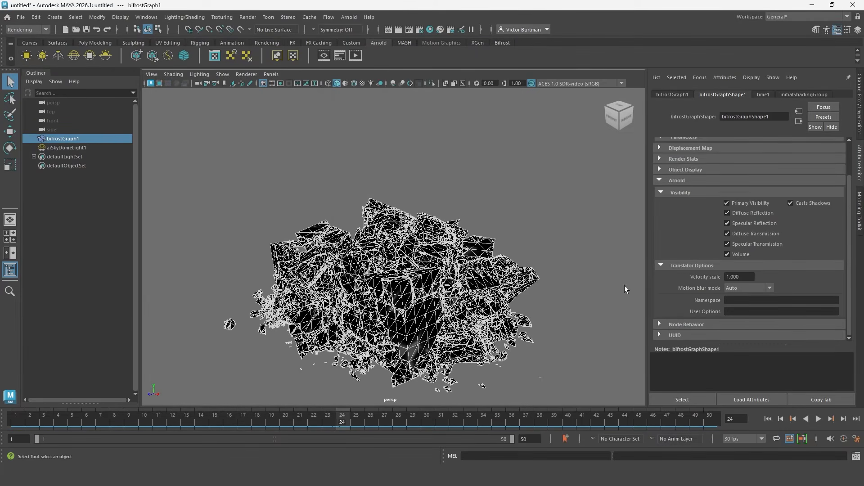
{"action": "left_click", "coordinate": [738, 288]}
{"action": "left_click", "coordinate": [736, 295]}
Render the fracture in Arnold RenderView and set bifrostGraphShape1's velocity scale to 100 to test the motion blur.
{"action": "left_click", "coordinate": [324, 55]}
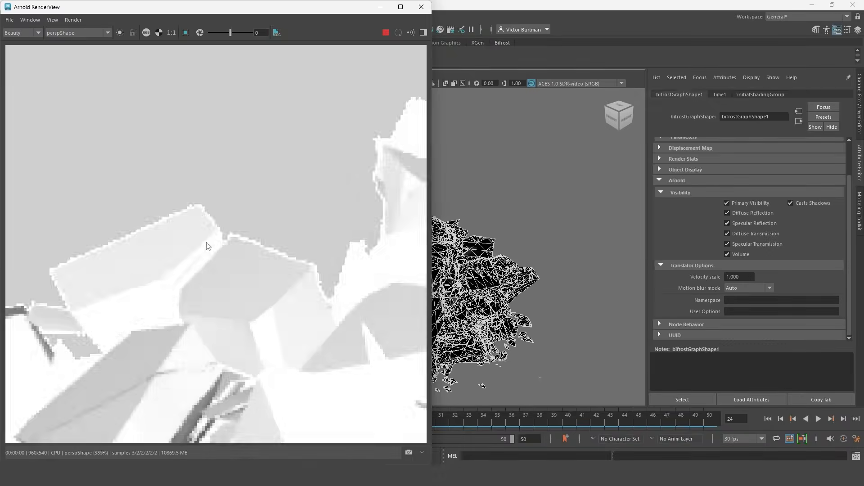
{"action": "left_click_drag", "start_coordinate": [114, 177], "coordinate": [305, 309]}
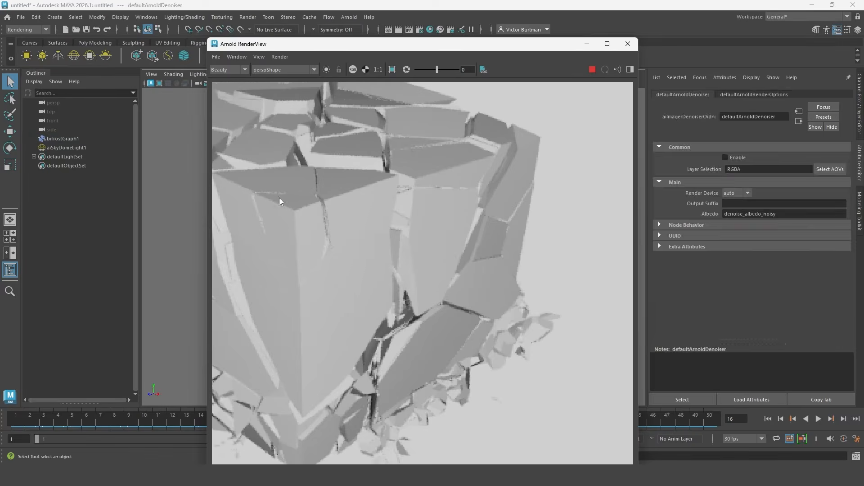
{"action": "left_click", "coordinate": [742, 276]}
{"action": "type", "text": "100"}
{"action": "key", "text": "Return"}
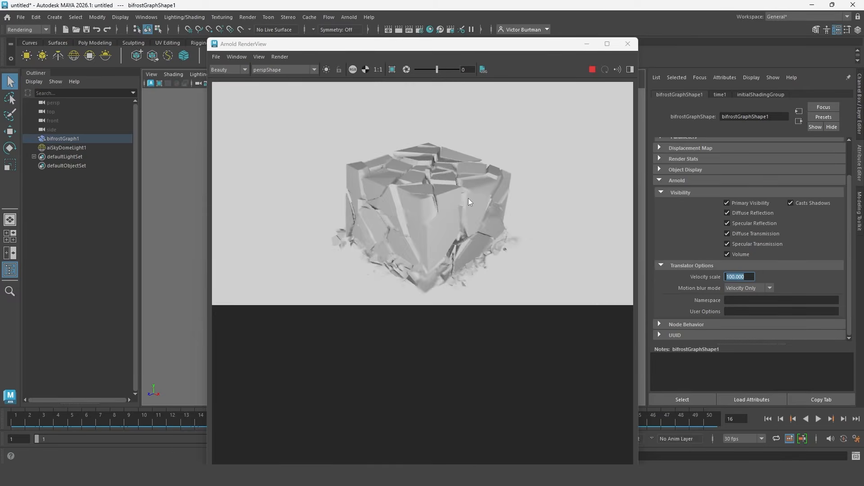
{"action": "scroll", "coordinate": [355, 219], "scroll_direction": "up", "scroll_amount": 3}
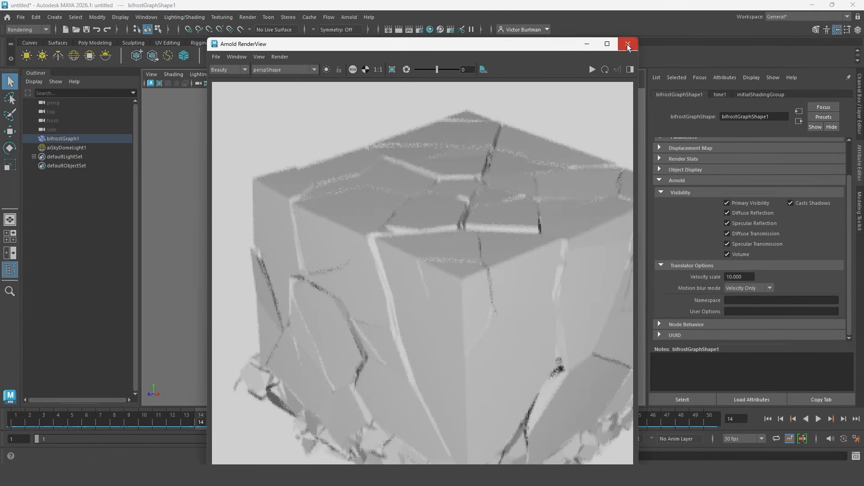
Close the Arnold RenderView and reopen bifrostGraph1 in the Bifrost Graph Editor.
{"action": "left_click", "coordinate": [628, 43]}
{"action": "right_click", "coordinate": [69, 140]}
{"action": "left_click", "coordinate": [88, 142]}
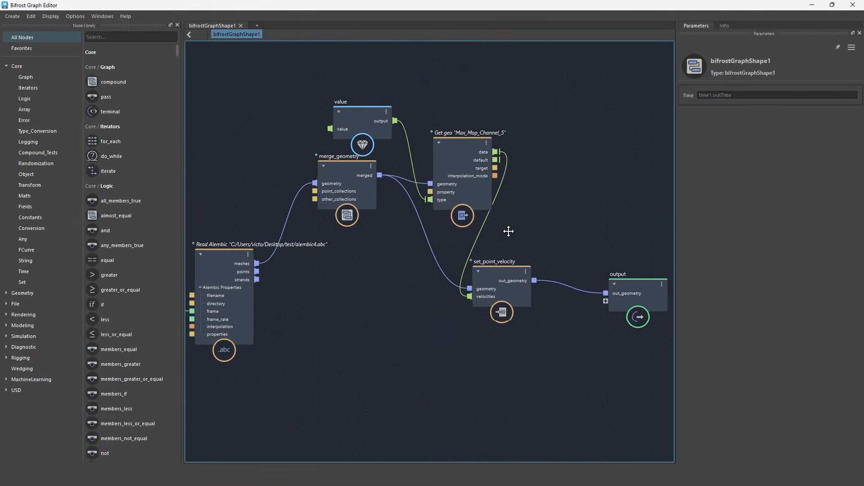
Group the value, merge_geometry, get_geo_property and set_point_velocity nodes into a compound named vel, placed beside read_Alembic.
{"action": "left_click_drag", "start_coordinate": [467, 149], "coordinate": [462, 196]}
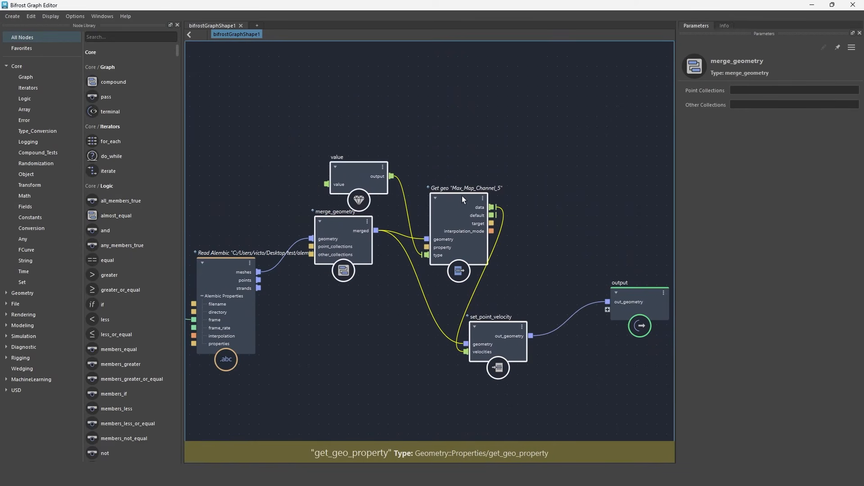
{"action": "right_click", "coordinate": [450, 156]}
{"action": "left_click", "coordinate": [468, 159]}
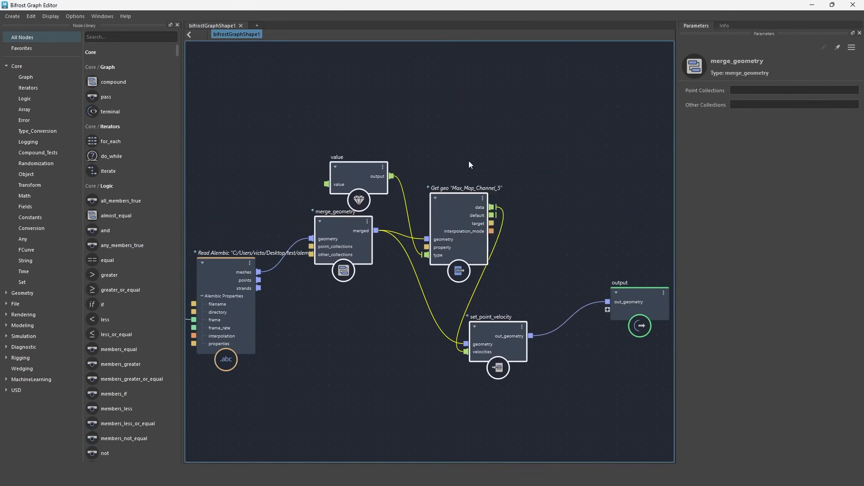
{"action": "left_click_drag", "start_coordinate": [377, 274], "coordinate": [373, 278]}
{"action": "double_click", "coordinate": [357, 261]}
{"action": "type", "text": "ve"}
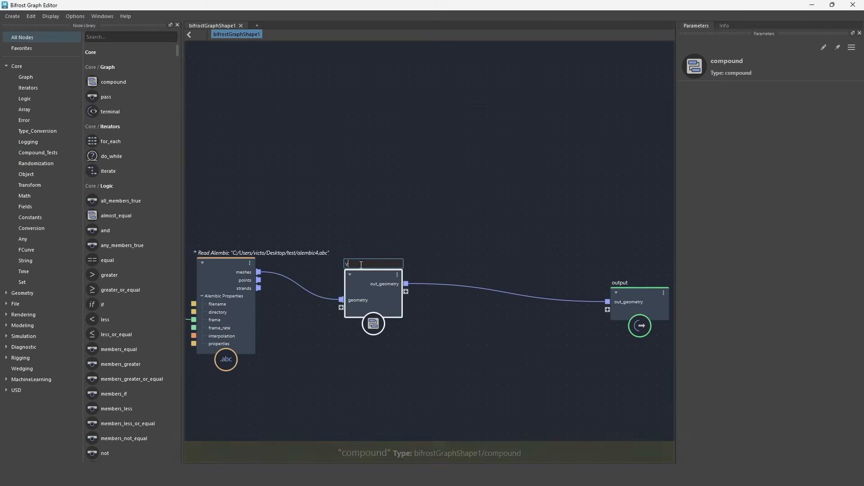
{"action": "key", "text": "Return"}
{"action": "middle_click_drag", "start_coordinate": [393, 192], "coordinate": [375, 192], "text": "alt"}
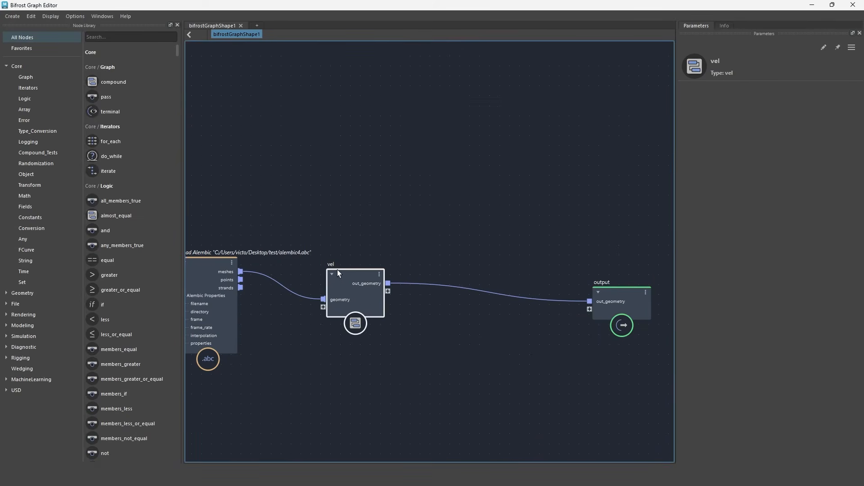
{"action": "left_click_drag", "start_coordinate": [346, 274], "coordinate": [328, 279]}
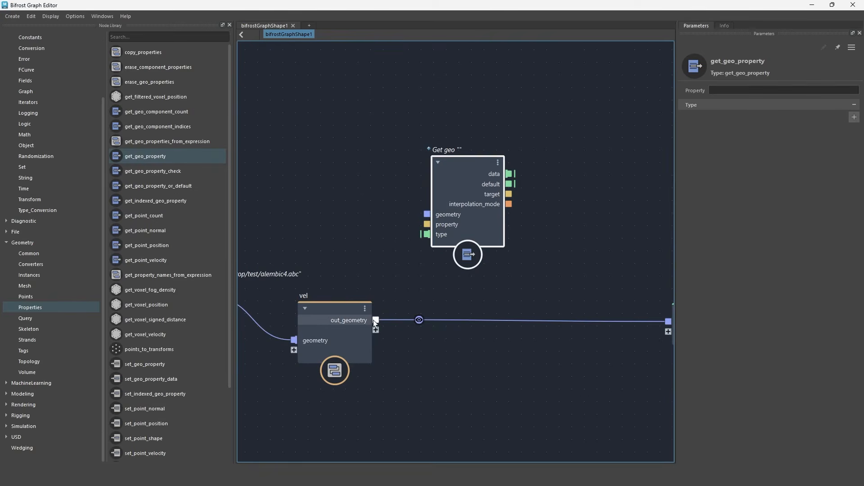
Connect vel's out_geometry to the new get_geo_property node, check the available properties in the Data Browser, and set its property to matID.
{"action": "left_click_drag", "start_coordinate": [376, 320], "coordinate": [427, 214]}
{"action": "left_click_drag", "start_coordinate": [461, 172], "coordinate": [473, 185]}
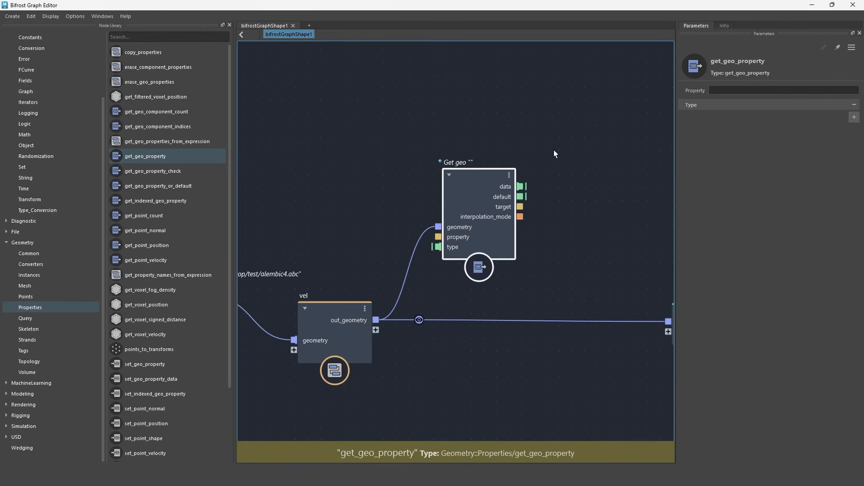
{"action": "right_click", "coordinate": [418, 320]}
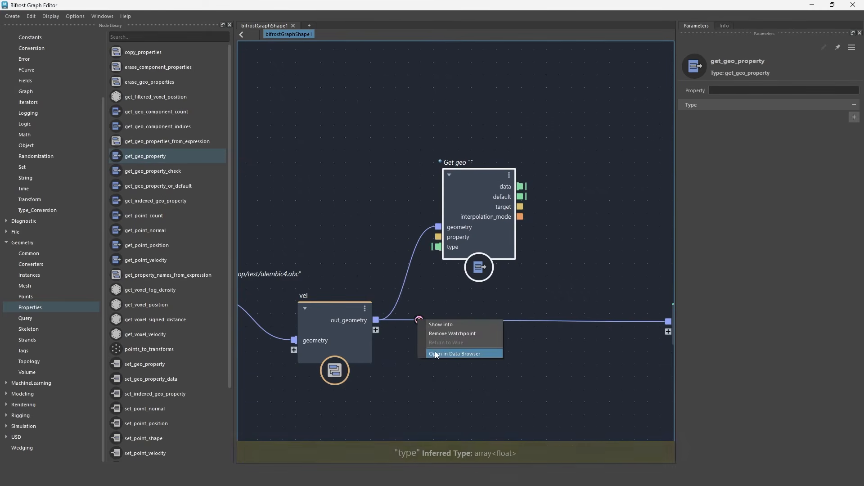
{"action": "left_click", "coordinate": [435, 350]}
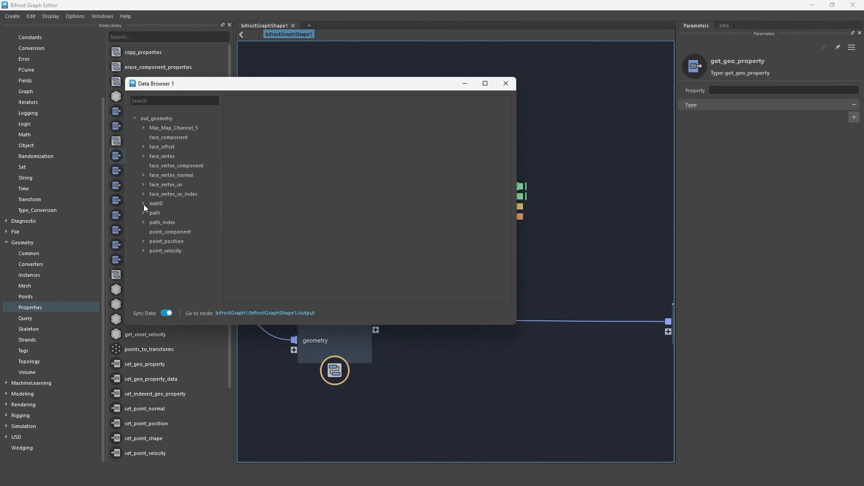
{"action": "left_click", "coordinate": [506, 84]}
{"action": "left_click", "coordinate": [711, 90]}
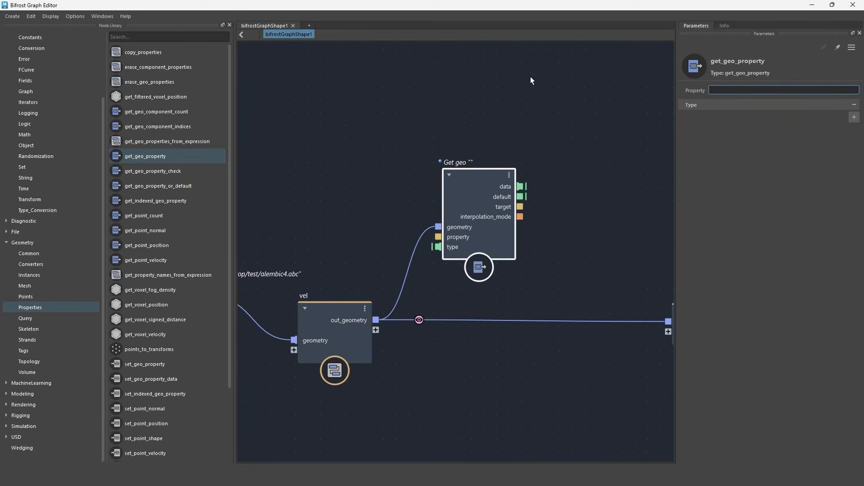
{"action": "type", "text": "ID"}
{"action": "key", "text": "Return"}
Add a value node typed as a 64-bit integer array and connect its output to the matID get_geo_property node's type input.
{"action": "left_click", "coordinate": [363, 150]}
{"action": "key", "text": "Tab"}
{"action": "type", "text": "val"}
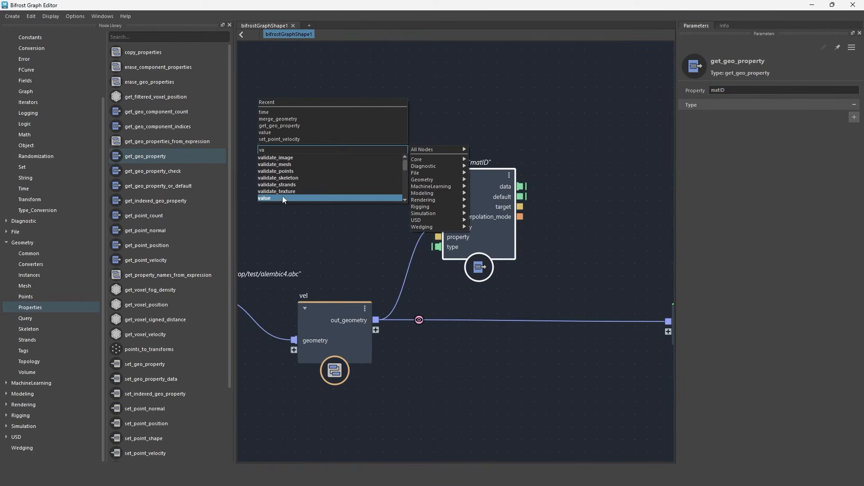
{"action": "left_click", "coordinate": [283, 197]}
{"action": "left_click_drag", "start_coordinate": [352, 168], "coordinate": [321, 161]}
{"action": "left_click", "coordinate": [851, 91]}
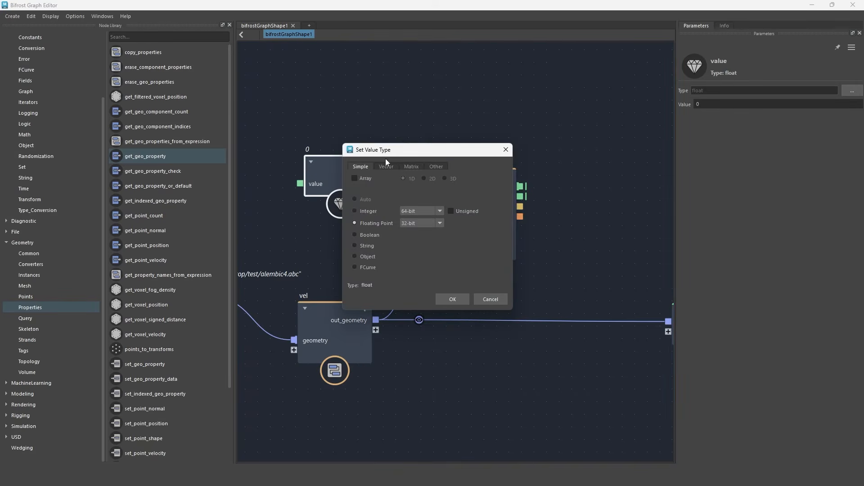
{"action": "left_click", "coordinate": [374, 212]}
{"action": "left_click", "coordinate": [451, 300]}
{"action": "left_click_drag", "start_coordinate": [382, 173], "coordinate": [434, 246]}
Change the value node's integer array type to 32-bit.
{"action": "left_click", "coordinate": [848, 91]}
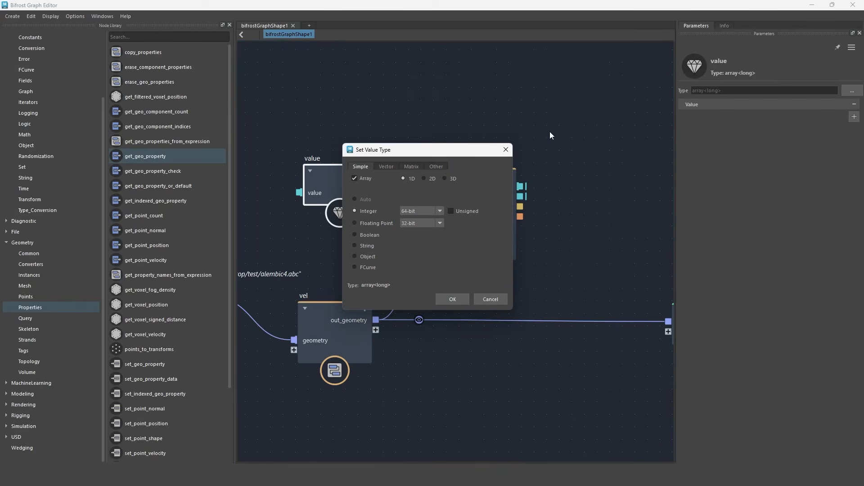
{"action": "left_click", "coordinate": [430, 211]}
{"action": "left_click", "coordinate": [417, 233]}
{"action": "left_click", "coordinate": [452, 299]}
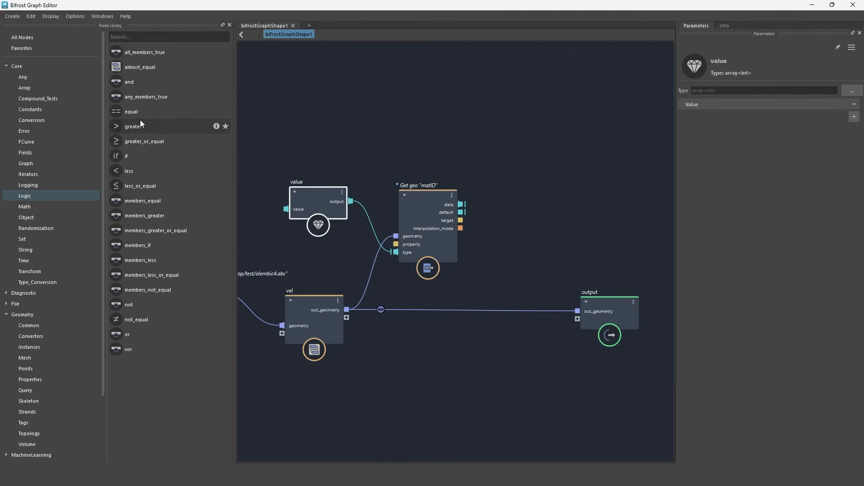
Add an equal node, connect the matID data to its first input, and set its second value to 1.
{"action": "left_click_drag", "start_coordinate": [193, 112], "coordinate": [525, 158]}
{"action": "left_click_drag", "start_coordinate": [461, 204], "coordinate": [524, 192]}
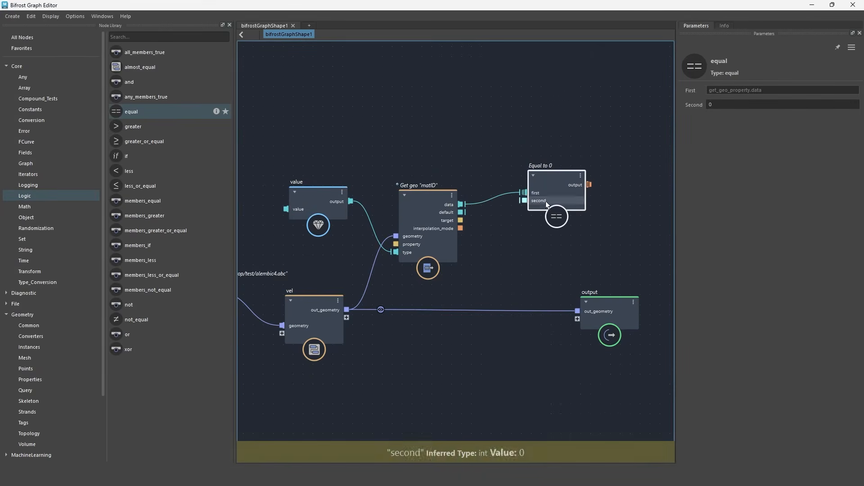
{"action": "double_click", "coordinate": [710, 105]}
{"action": "type", "text": "1"}
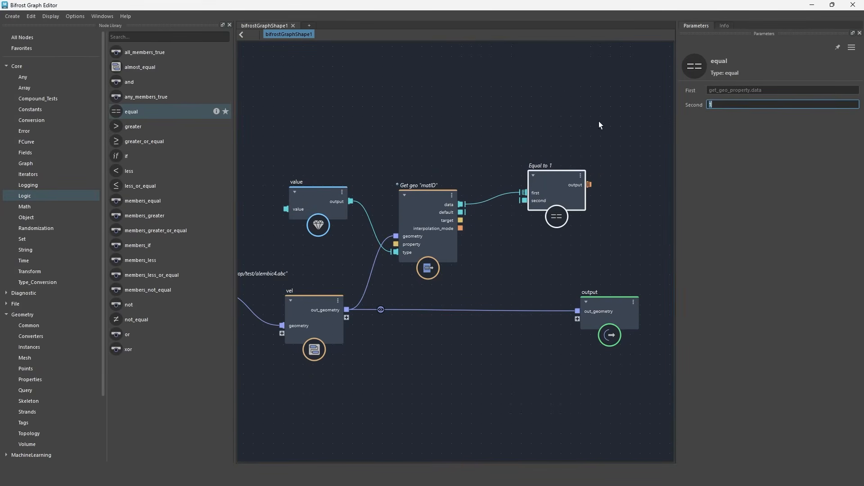
Position the filter_array node and connect the matID data to its array input and equal's output to its boolean_array input.
{"action": "middle_click_drag", "start_coordinate": [598, 121], "coordinate": [530, 156]}
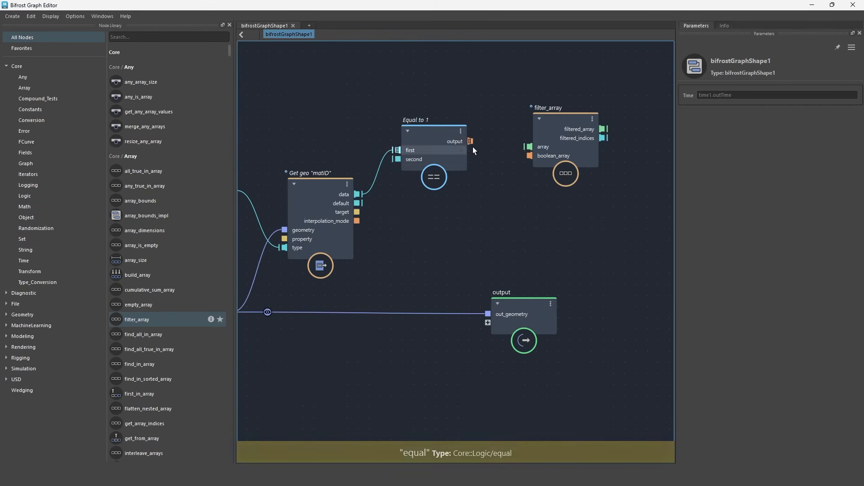
{"action": "left_click_drag", "start_coordinate": [550, 123], "coordinate": [487, 206]}
{"action": "left_click_drag", "start_coordinate": [357, 194], "coordinate": [474, 228]}
{"action": "left_click_drag", "start_coordinate": [510, 203], "coordinate": [546, 189]}
{"action": "left_click_drag", "start_coordinate": [470, 141], "coordinate": [501, 225]}
Add a delete_faces node, connecting filter_array's filtered_indices to faces_to_delete and vel's out_geometry to its mesh input.
{"action": "left_click_drag", "start_coordinate": [139, 111], "coordinate": [567, 180]}
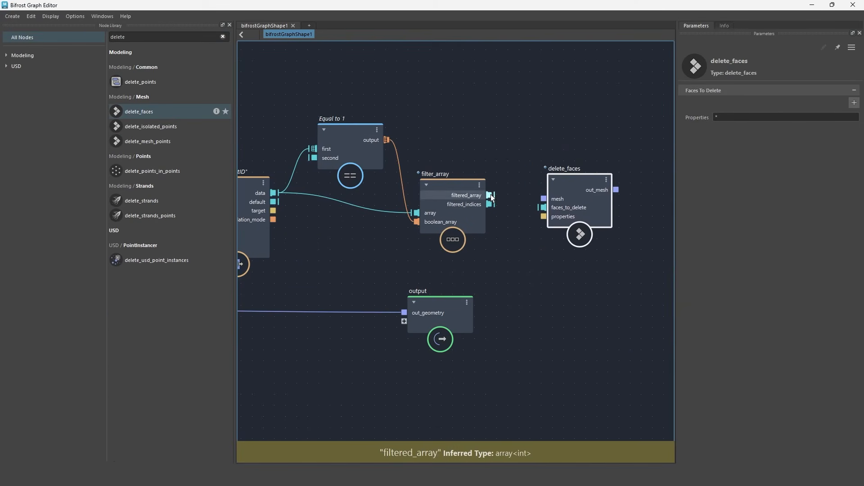
{"action": "left_click_drag", "start_coordinate": [490, 205], "coordinate": [545, 207]}
{"action": "scroll", "coordinate": [490, 234], "scroll_direction": "down", "scroll_amount": 4}
{"action": "middle_click_drag", "start_coordinate": [486, 229], "coordinate": [533, 174], "text": "alt"}
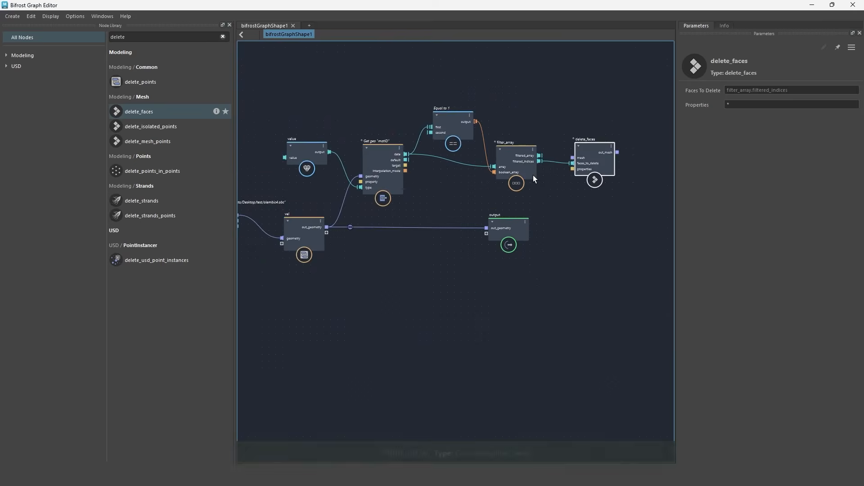
{"action": "scroll", "coordinate": [533, 175], "scroll_direction": "up", "scroll_amount": 1}
{"action": "left_click_drag", "start_coordinate": [578, 156], "coordinate": [580, 193]}
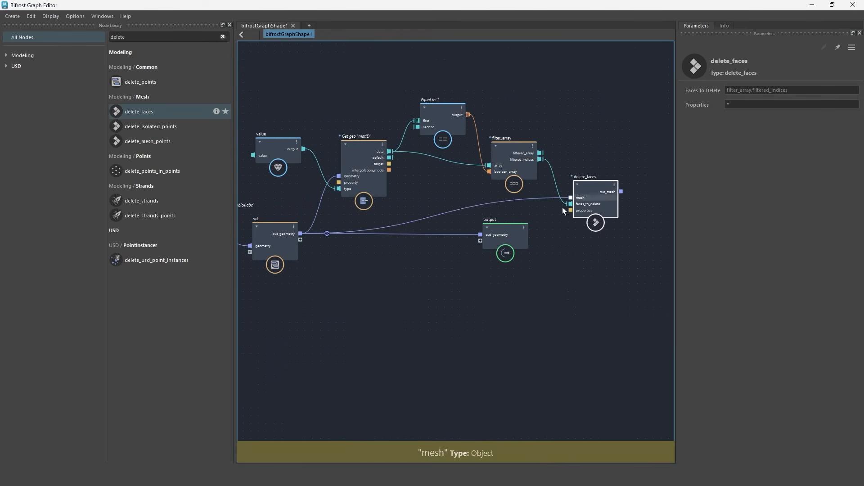
Connect delete_faces' out_mesh to the output node in place of vel's geometry and inspect the mesh in the Maya viewport.
{"action": "left_click_drag", "start_coordinate": [504, 230], "coordinate": [646, 237]}
{"action": "left_click_drag", "start_coordinate": [621, 192], "coordinate": [623, 242]}
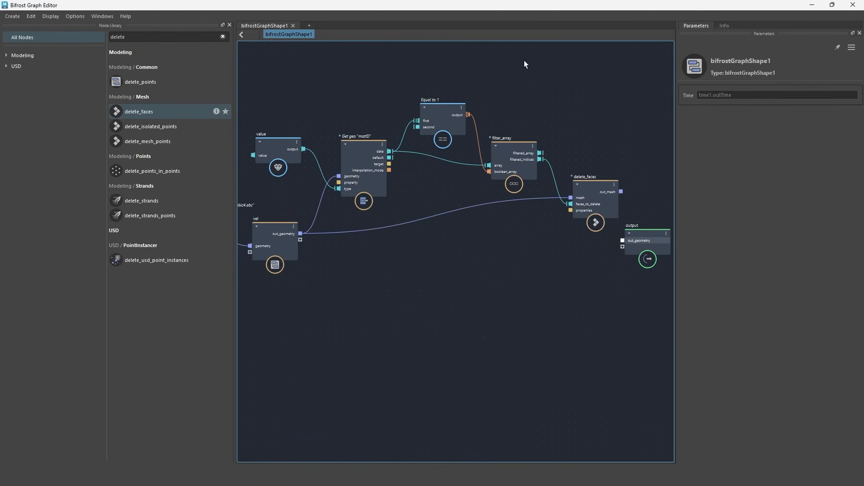
{"action": "left_click_drag", "start_coordinate": [486, 6], "coordinate": [688, 314]}
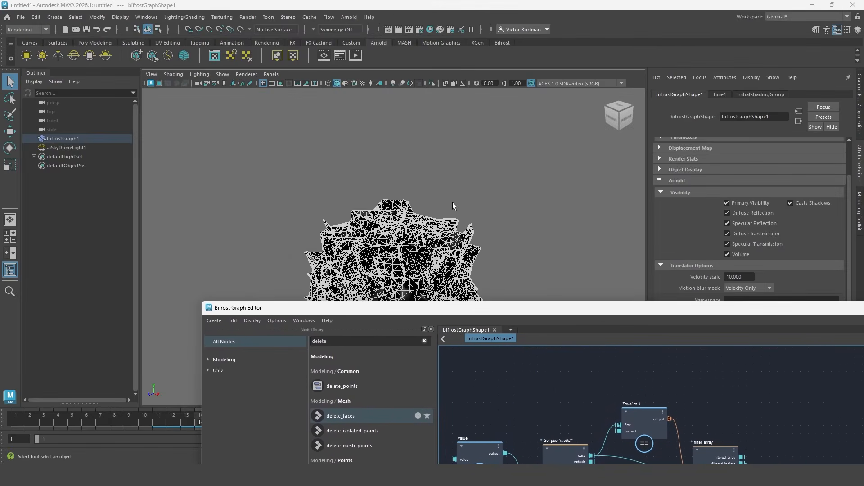
{"action": "left_click", "coordinate": [442, 190]}
{"action": "left_click_drag", "start_coordinate": [431, 314], "coordinate": [863, 36]}
{"action": "scroll", "coordinate": [428, 299], "scroll_direction": "up", "scroll_amount": 5}
{"action": "middle_click_drag", "start_coordinate": [428, 298], "coordinate": [394, 236], "text": "alt"}
{"action": "left_click_drag", "start_coordinate": [394, 236], "coordinate": [426, 308], "text": "alt"}
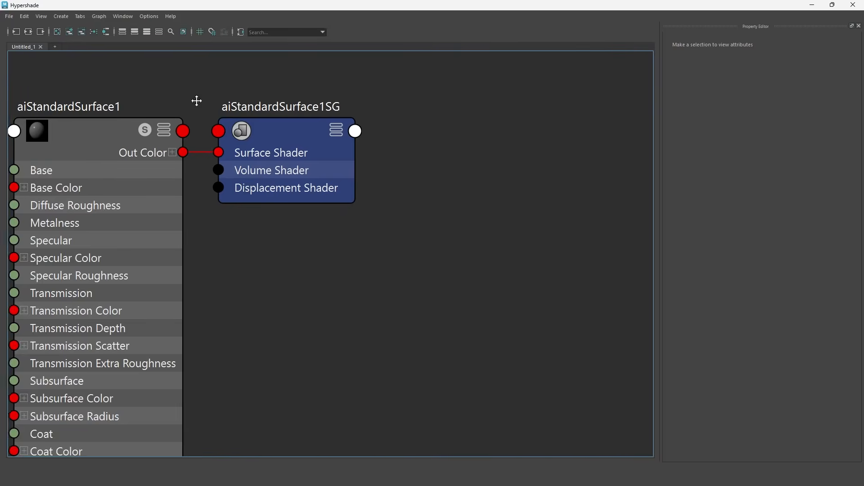
Rename the aiStandardSurface1 shader as red and set its base color to red.
{"action": "middle_click_drag", "start_coordinate": [194, 100], "coordinate": [386, 165], "text": "alt"}
{"action": "double_click", "coordinate": [295, 170]}
{"action": "type", "text": "red"}
{"action": "key", "text": "Return"}
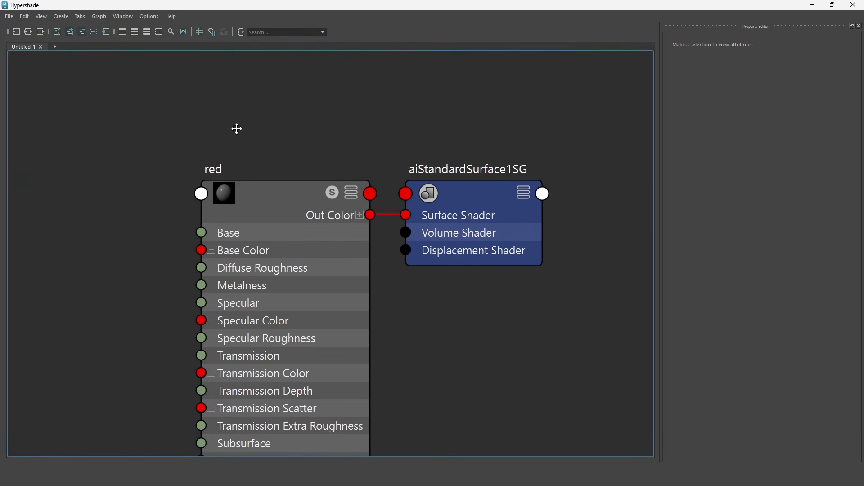
{"action": "scroll", "coordinate": [270, 182], "scroll_direction": "down", "scroll_amount": 5}
{"action": "left_click", "coordinate": [270, 182]}
{"action": "left_click", "coordinate": [753, 162]}
{"action": "left_click", "coordinate": [718, 136]}
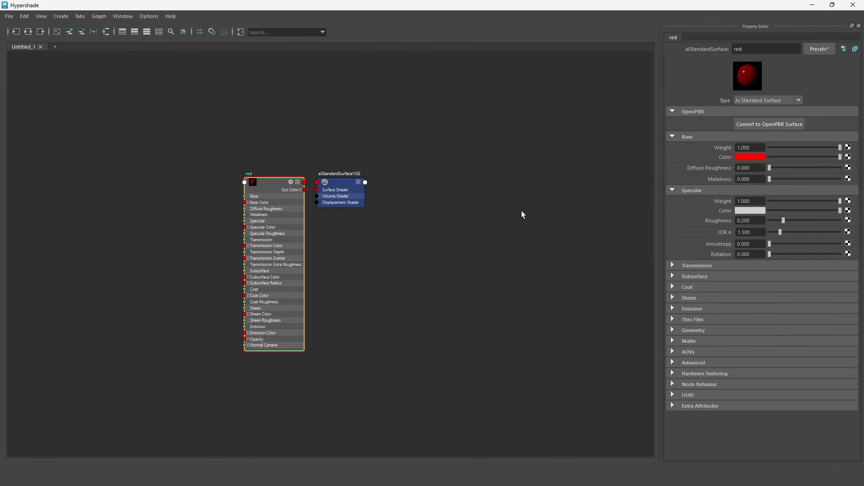
Add a second aiStandardSurface shader in Hypershade.
{"action": "key", "text": "Tab"}
{"action": "type", "text": "aistandar"}
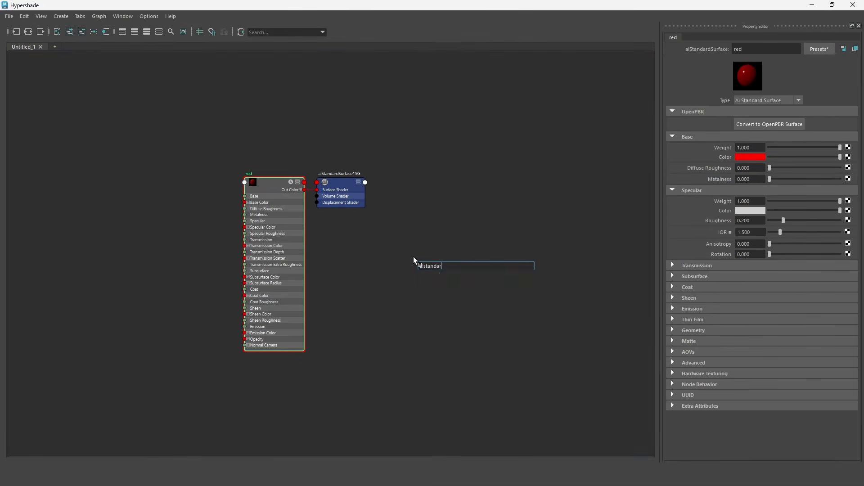
{"action": "key", "text": "Return"}
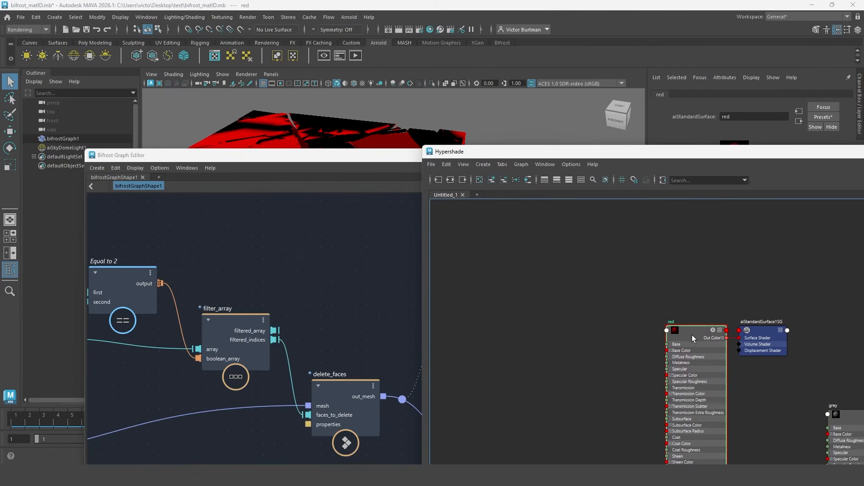
Bring the red and grey shaders from Hypershade into the Bifrost graph as material reference nodes.
{"action": "middle_click_drag", "start_coordinate": [692, 335], "coordinate": [344, 286]}
{"action": "left_click", "coordinate": [344, 304]}
{"action": "left_click_drag", "start_coordinate": [344, 304], "coordinate": [325, 255]}
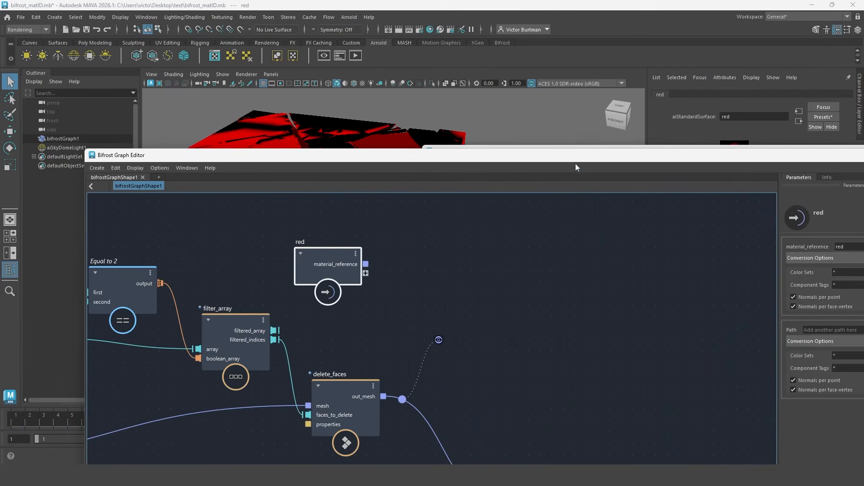
{"action": "left_click_drag", "start_coordinate": [627, 158], "coordinate": [611, 214]}
{"action": "left_click", "coordinate": [629, 155]}
{"action": "middle_click_drag", "start_coordinate": [701, 271], "coordinate": [589, 225], "text": "alt"}
{"action": "middle_click_drag", "start_coordinate": [731, 369], "coordinate": [367, 297]}
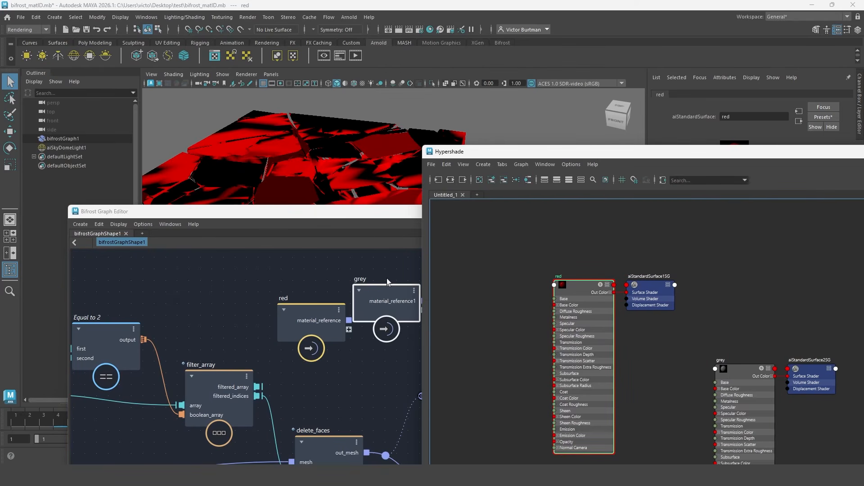
{"action": "double_click", "coordinate": [379, 215]}
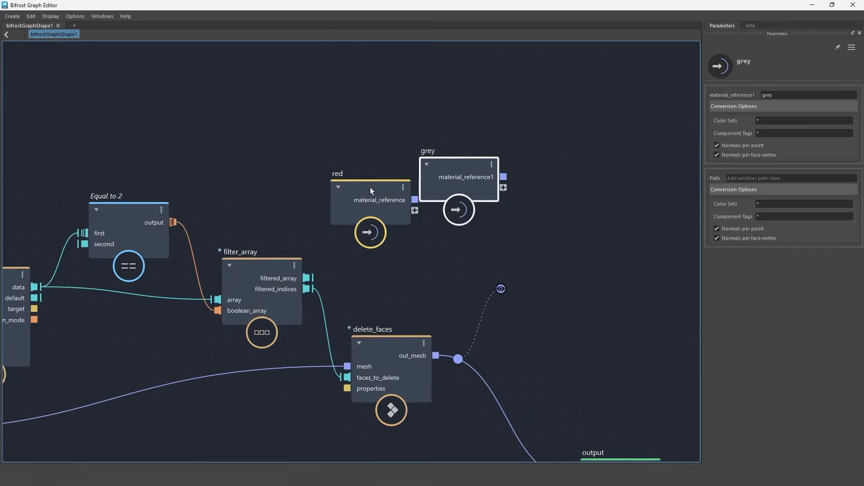
Arrange the material nodes above delete_faces, with grey stacked over red.
{"action": "scroll", "coordinate": [370, 187], "scroll_direction": "up", "scroll_amount": 1}
{"action": "left_click_drag", "start_coordinate": [369, 187], "coordinate": [397, 244]}
{"action": "left_click_drag", "start_coordinate": [448, 162], "coordinate": [374, 139]}
Add an assign_material node, connecting delete_faces' out_mesh to geometry and grey's material_reference1 to surface_material.
{"action": "left_click", "coordinate": [374, 240]}
{"action": "scroll", "coordinate": [466, 221], "scroll_direction": "down", "scroll_amount": 3}
{"action": "key", "text": "Tab"}
{"action": "type", "text": "material"}
{"action": "left_click", "coordinate": [389, 236]}
{"action": "left_click_drag", "start_coordinate": [478, 229], "coordinate": [556, 204]}
{"action": "left_click_drag", "start_coordinate": [378, 318], "coordinate": [510, 234]}
{"action": "left_click_drag", "start_coordinate": [379, 147], "coordinate": [512, 254]}
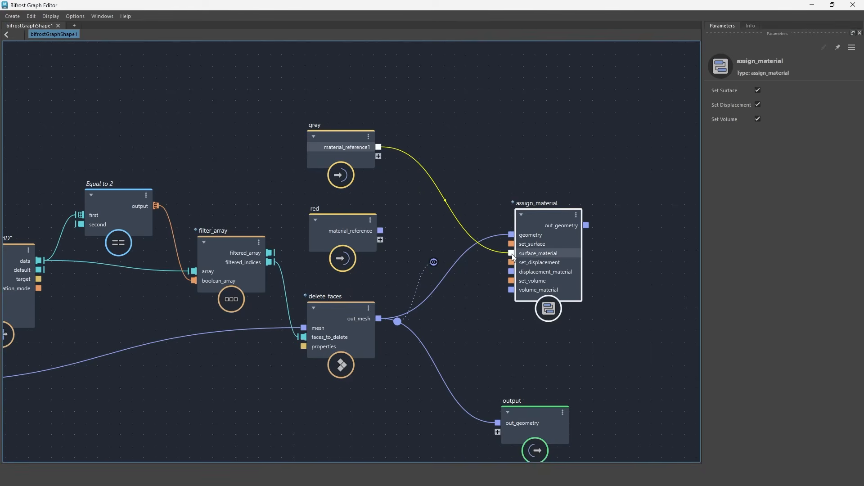
Move the red material node below the delete_faces node.
{"action": "scroll", "coordinate": [466, 222], "scroll_direction": "down", "scroll_amount": 3}
{"action": "left_click_drag", "start_coordinate": [362, 221], "coordinate": [347, 413]}
{"action": "middle_click_drag", "start_coordinate": [288, 361], "coordinate": [374, 280]}
{"action": "scroll", "coordinate": [374, 280], "scroll_direction": "down", "scroll_amount": 1}
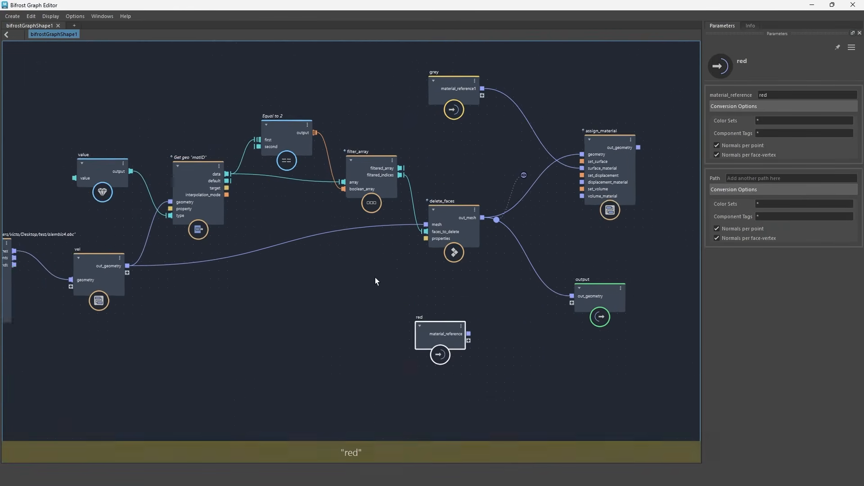
Duplicate the equal, filter_array and delete_faces nodes with their connections and place the copies below the original branch.
{"action": "scroll", "coordinate": [374, 279], "scroll_direction": "up", "scroll_amount": 1}
{"action": "left_click_drag", "start_coordinate": [278, 302], "coordinate": [485, 100]}
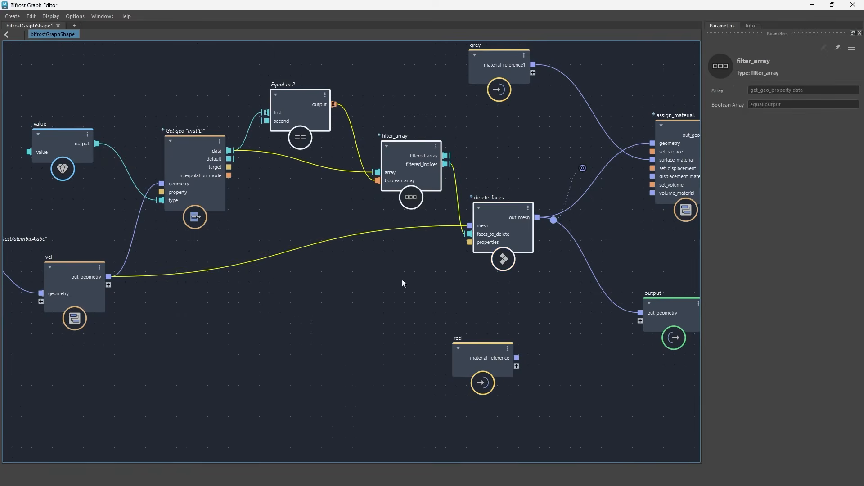
{"action": "middle_click_drag", "start_coordinate": [346, 355], "coordinate": [360, 263]}
{"action": "key", "text": "ctrl+shift+d"}
{"action": "left_click_drag", "start_coordinate": [256, 228], "coordinate": [288, 231]}
{"action": "left_click", "coordinate": [359, 265]}
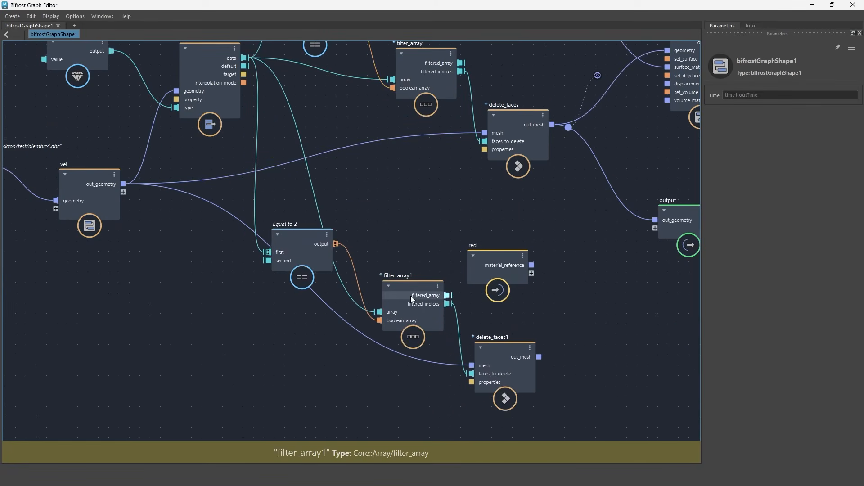
{"action": "left_click_drag", "start_coordinate": [410, 299], "coordinate": [405, 298]}
{"action": "middle_click_drag", "start_coordinate": [507, 188], "coordinate": [491, 281]}
Set the duplicated equal node's second value to 1.
{"action": "left_click", "coordinate": [286, 341]}
{"action": "double_click", "coordinate": [753, 105]}
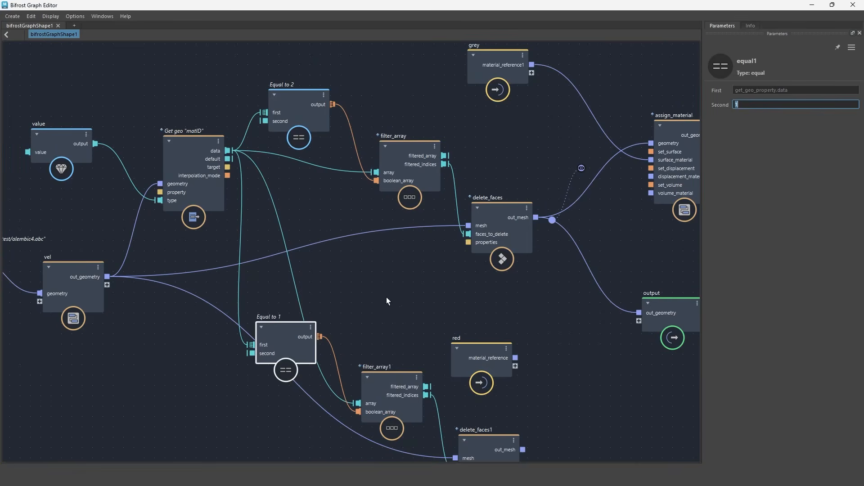
{"action": "type", "text": "1"}
{"action": "key", "text": "Return"}
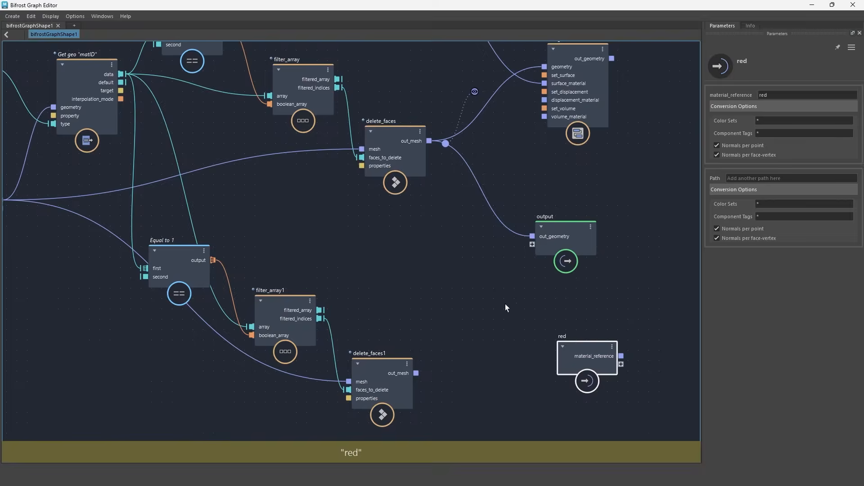
Duplicate the assign_material node with its connections and place the copy beside delete_faces1.
{"action": "middle_click_drag", "start_coordinate": [504, 303], "coordinate": [451, 332]}
{"action": "left_click", "coordinate": [512, 202]}
{"action": "key", "text": "ctrl+shift+d"}
{"action": "left_click_drag", "start_coordinate": [527, 128], "coordinate": [461, 369]}
{"action": "middle_click_drag", "start_coordinate": [389, 398], "coordinate": [406, 335]}
{"action": "scroll", "coordinate": [407, 336], "scroll_direction": "up", "scroll_amount": 2}
Connect delete_faces1's out_mesh to assign_material1's geometry and red's material_reference to its surface_material, tidying the nodes' placement.
{"action": "left_click_drag", "start_coordinate": [374, 358], "coordinate": [432, 319]}
{"action": "left_click_drag", "start_coordinate": [543, 341], "coordinate": [352, 441]}
{"action": "middle_click_drag", "start_coordinate": [396, 437], "coordinate": [393, 398]}
{"action": "left_click_drag", "start_coordinate": [410, 402], "coordinate": [428, 300]}
{"action": "left_click_drag", "start_coordinate": [473, 262], "coordinate": [498, 279]}
Move the output node aside and connect the out_geometry of both assign_material nodes to it.
{"action": "middle_click_drag", "start_coordinate": [526, 160], "coordinate": [455, 232]}
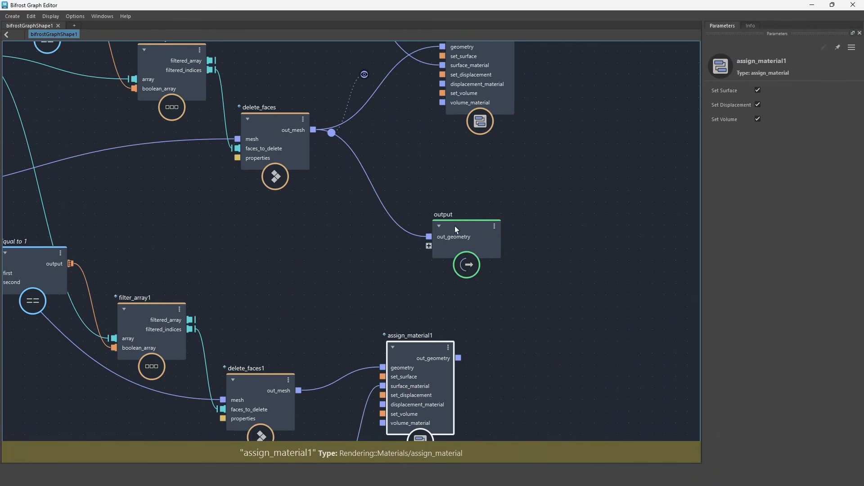
{"action": "left_click_drag", "start_coordinate": [454, 232], "coordinate": [672, 227]}
{"action": "middle_click_drag", "start_coordinate": [545, 206], "coordinate": [387, 242]}
{"action": "scroll", "coordinate": [388, 243], "scroll_direction": "down", "scroll_amount": 2}
{"action": "left_click_drag", "start_coordinate": [365, 111], "coordinate": [470, 263]}
{"action": "left_click_drag", "start_coordinate": [318, 363], "coordinate": [469, 272]}
Add another aiStandardSurface shader in Hypershade.
{"action": "left_click_drag", "start_coordinate": [430, 5], "coordinate": [488, 360]}
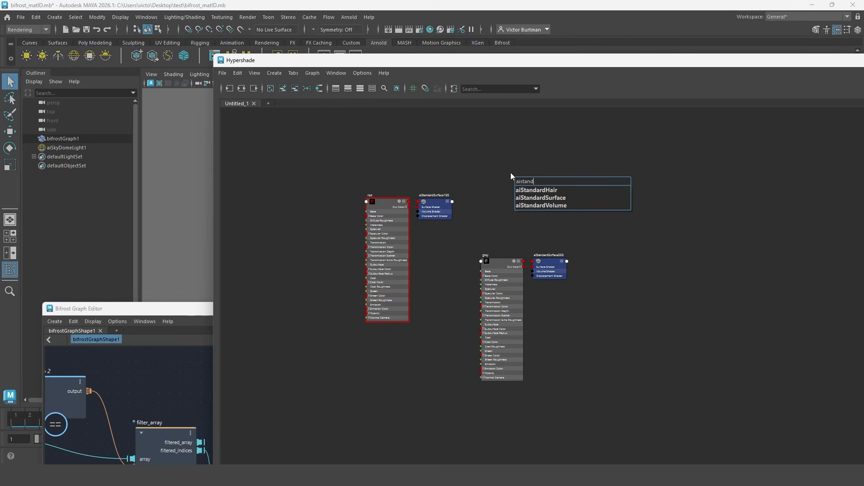
{"action": "key", "text": "Down"}
{"action": "key", "text": "Return"}
{"action": "left_click_drag", "start_coordinate": [390, 63], "coordinate": [562, 115]}
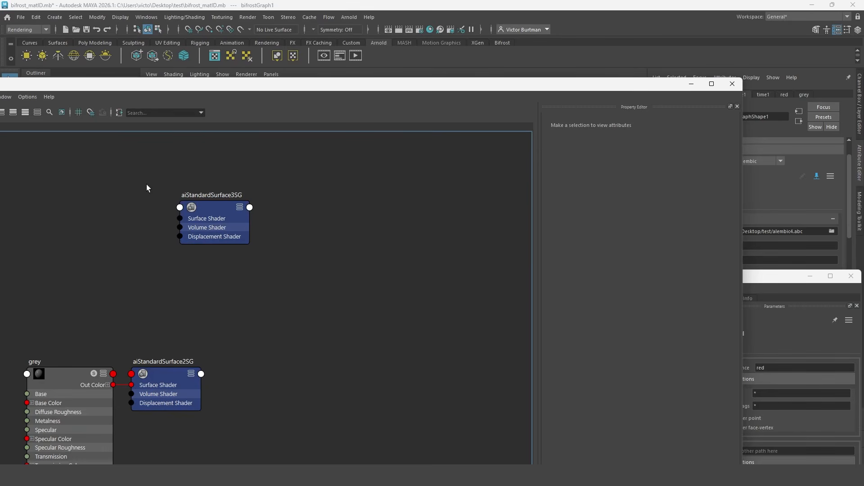
Close the Bifrost Graph Editor and scrub the timeline to check the fractured mesh with its materials.
{"action": "left_click_drag", "start_coordinate": [146, 188], "coordinate": [243, 245]}
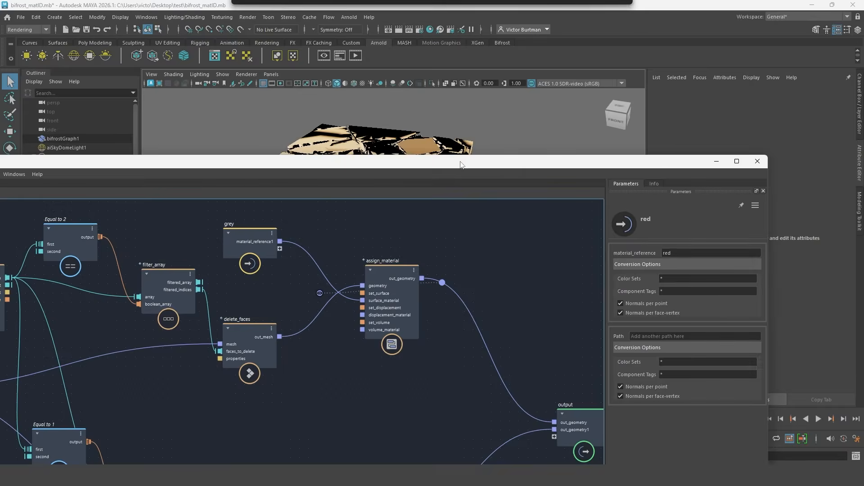
{"action": "left_click", "coordinate": [763, 163]}
{"action": "left_click_drag", "start_coordinate": [293, 415], "coordinate": [329, 415]}
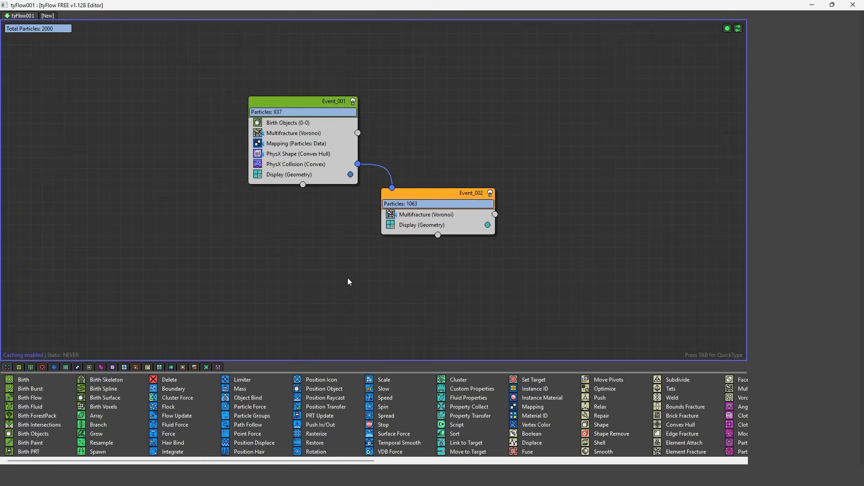
In the tyFlow editor in 3ds Max, add an Export Particles operator and set its export mode to Objects.
{"action": "key", "text": "Tab"}
{"action": "type", "text": "ex"}
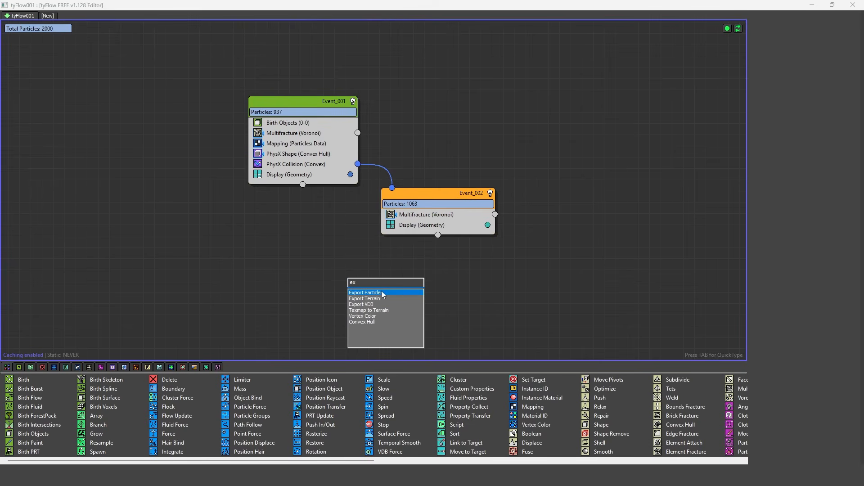
{"action": "left_click", "coordinate": [387, 293]}
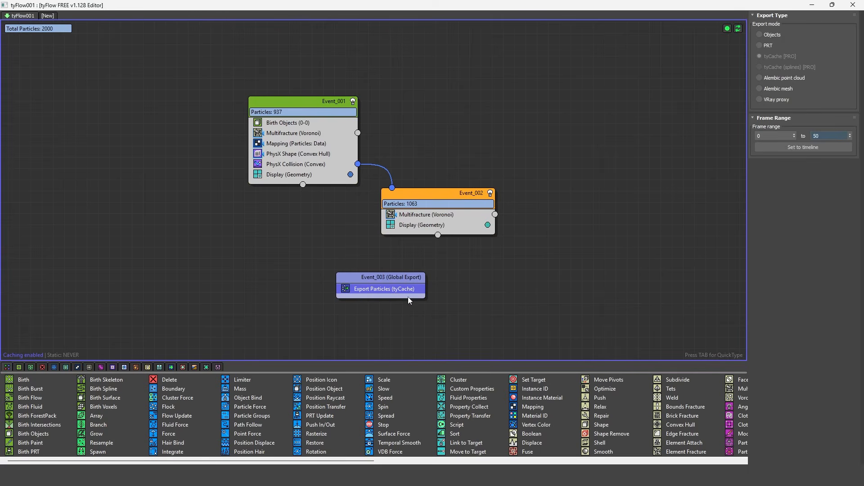
{"action": "left_click", "coordinate": [773, 35]}
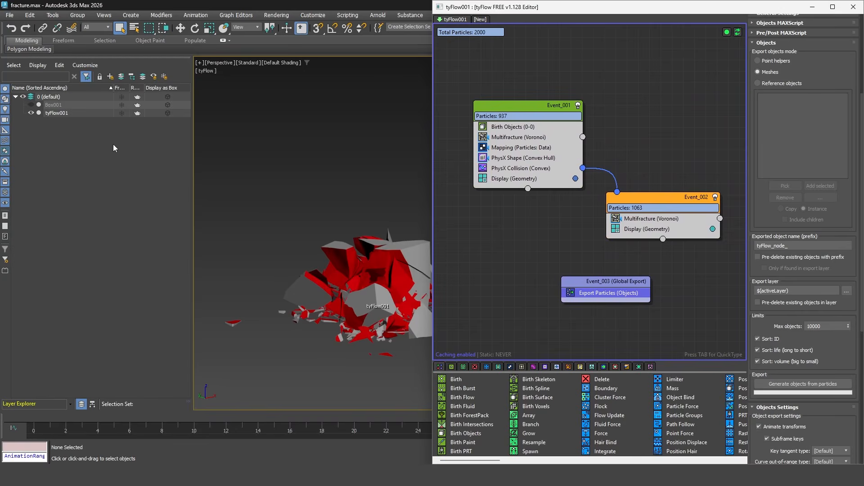
Create a new scene layer named export.
{"action": "left_click", "coordinate": [110, 76]}
{"action": "type", "text": "e"}
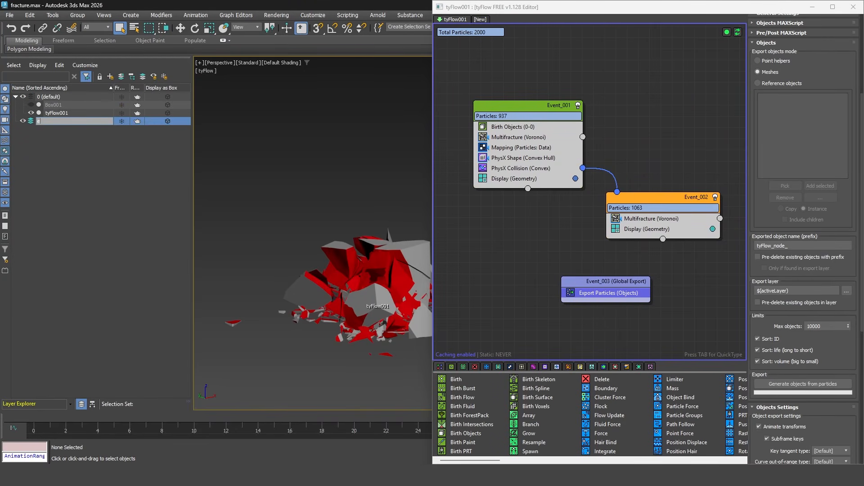
{"action": "type", "text": "xport"}
{"action": "key", "text": "Return"}
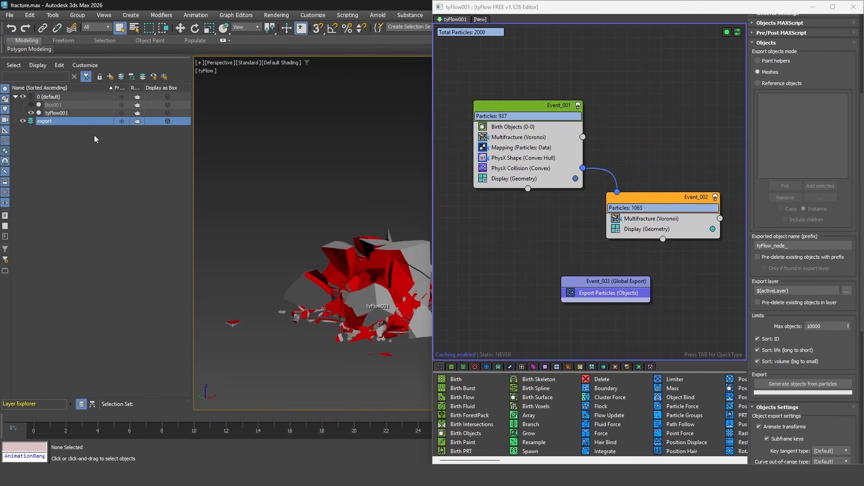
Set the particle export layer to export and enable pre-deleting existing objects in that layer.
{"action": "left_click", "coordinate": [848, 291]}
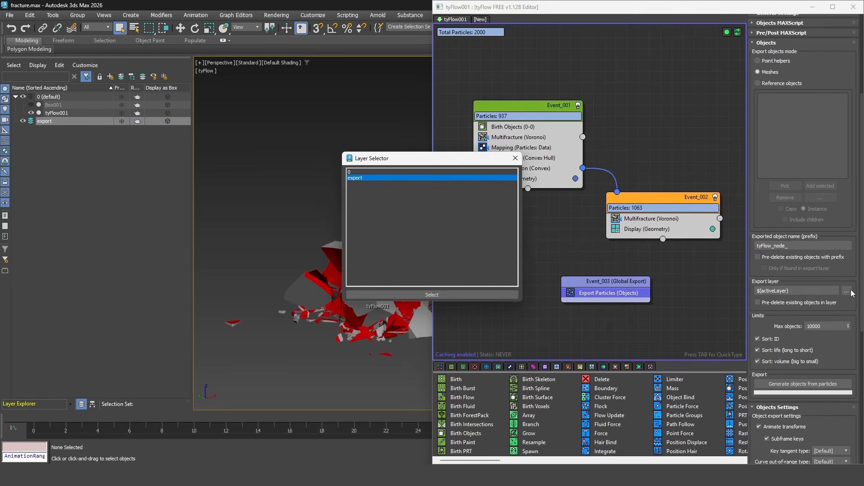
{"action": "left_click", "coordinate": [435, 294]}
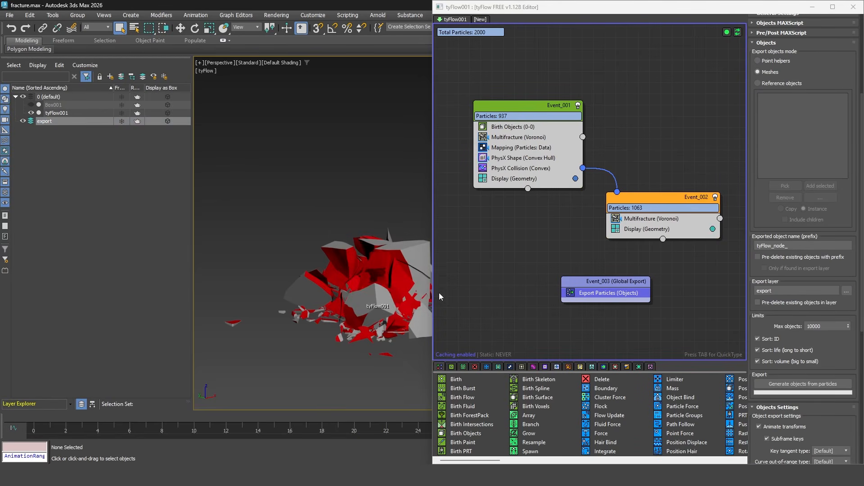
{"action": "scroll", "coordinate": [781, 274], "scroll_direction": "down", "scroll_amount": 2}
{"action": "left_click", "coordinate": [772, 270]}
{"action": "scroll", "coordinate": [781, 272], "scroll_direction": "down", "scroll_amount": 10}
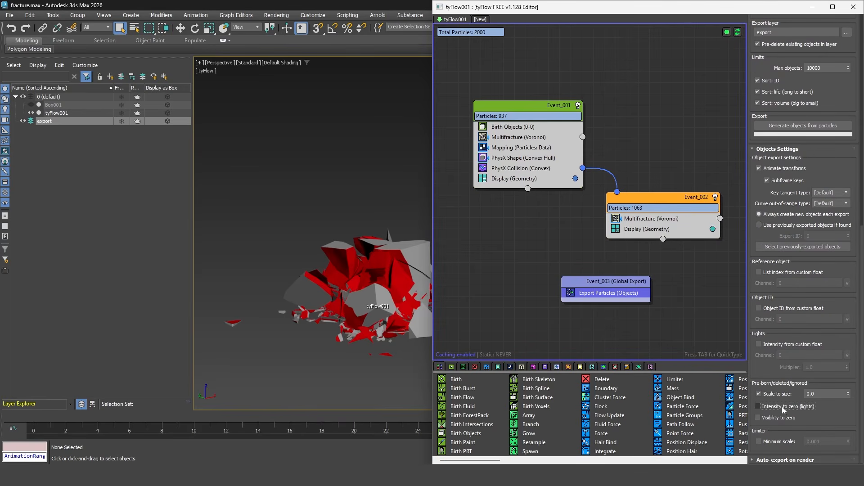
Examine the Scale to size option and the Minimum scale limiter in the object export settings.
{"action": "left_click", "coordinate": [823, 390]}
{"action": "left_click", "coordinate": [777, 444]}
{"action": "left_click", "coordinate": [829, 441]}
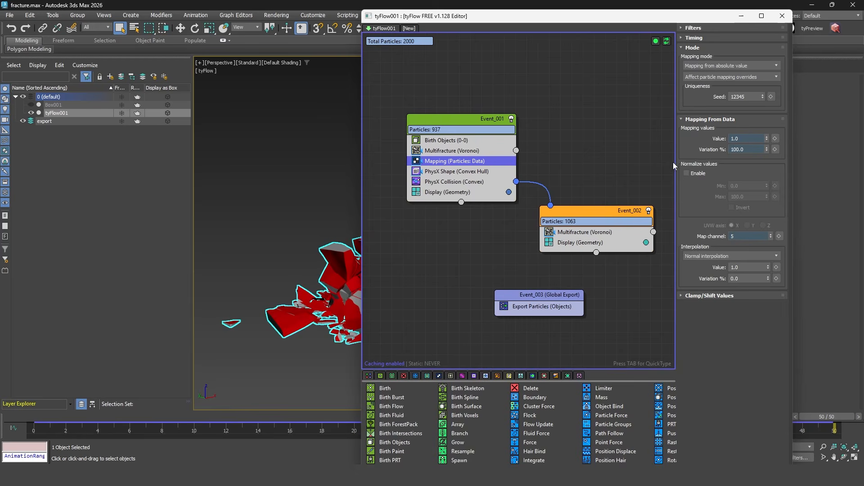
Review the Mapping operator's value, variation and map channel settings.
{"action": "left_click", "coordinate": [734, 138]}
{"action": "left_click", "coordinate": [750, 149]}
{"action": "left_click", "coordinate": [755, 237]}
Generate mesh objects from the particles with the Export Particles operator.
{"action": "left_click", "coordinate": [554, 306]}
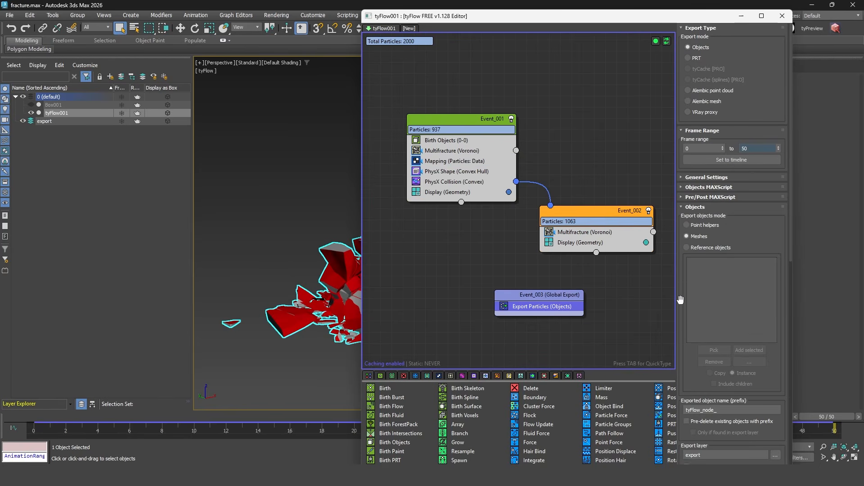
{"action": "left_click_drag", "start_coordinate": [680, 300], "coordinate": [655, 1]}
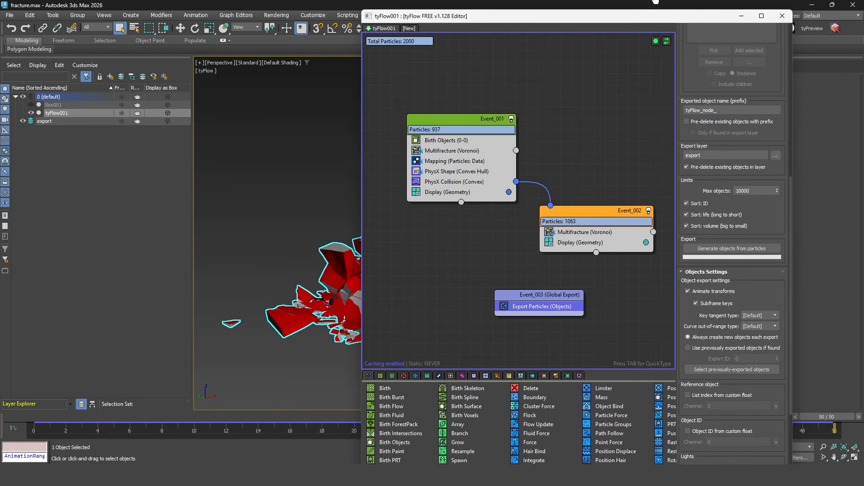
{"action": "left_click", "coordinate": [742, 251]}
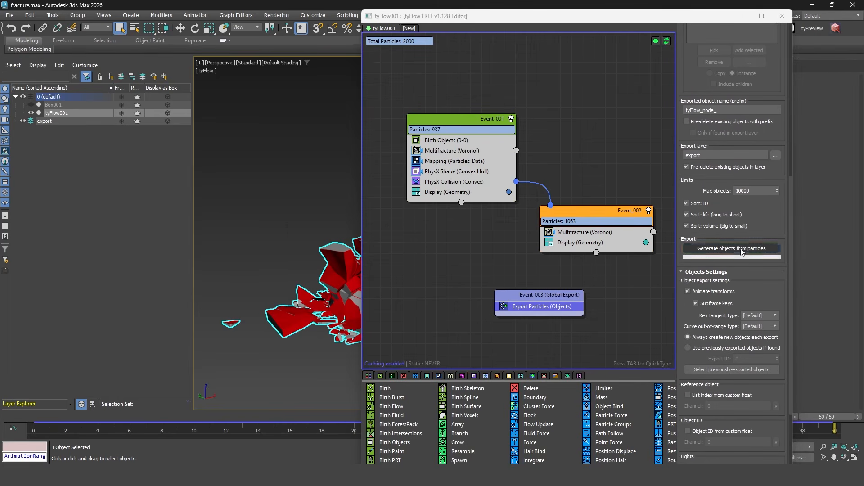
{"action": "left_click", "coordinate": [417, 265]}
{"action": "left_click", "coordinate": [450, 266]}
Turn off the tyFlow simulation, close its editor and show the modifier settings of exported mesh tyFlow_node_301.
{"action": "left_click", "coordinate": [655, 41]}
{"action": "left_click", "coordinate": [782, 16]}
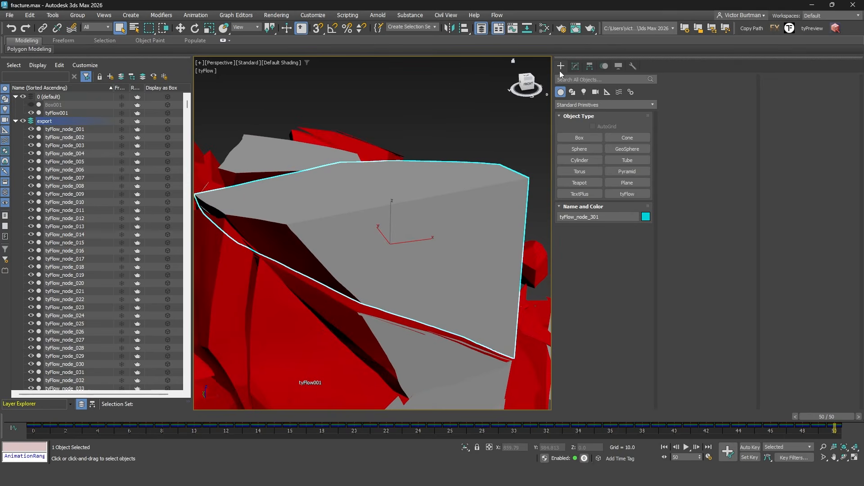
{"action": "left_click", "coordinate": [575, 66]}
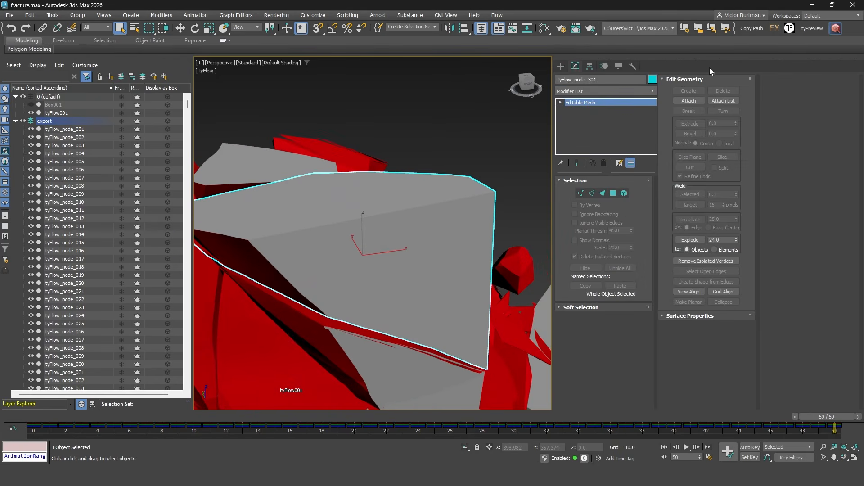
Analyze tyFlow_node_301 with GeoInspector Pro, check its map channels and show the sub-component data of map channel 5.
{"action": "left_click", "coordinate": [836, 28]}
{"action": "left_click", "coordinate": [416, 247]}
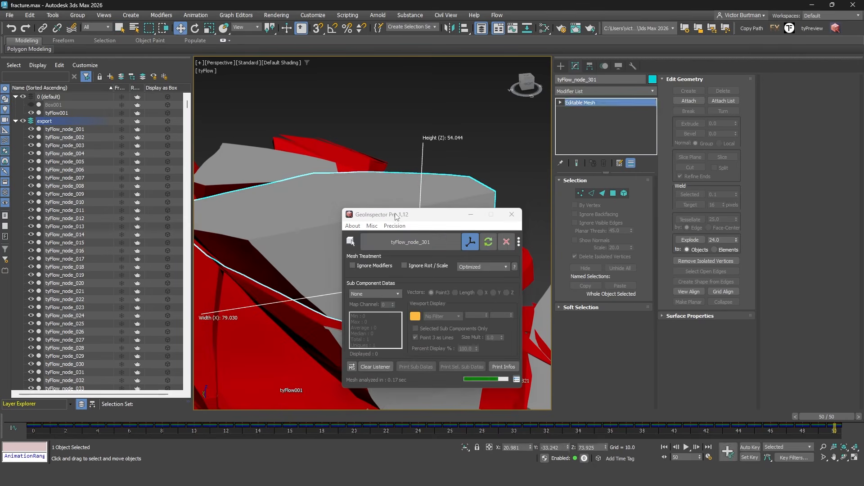
{"action": "left_click", "coordinate": [653, 203]}
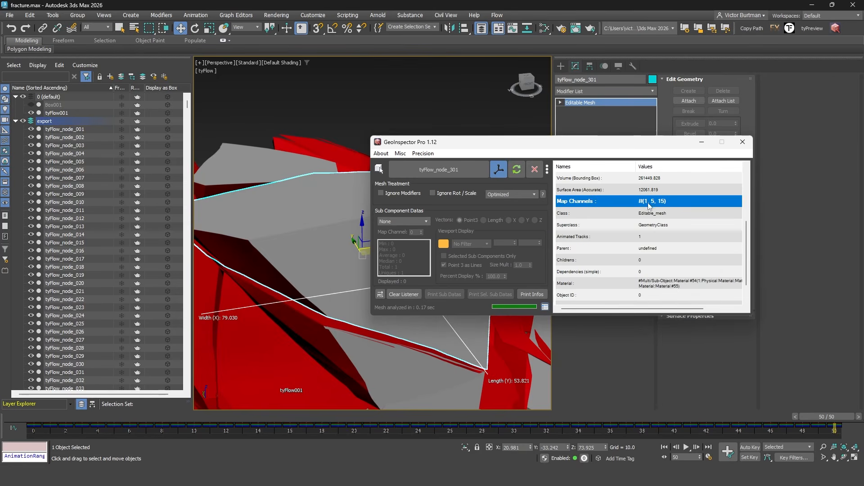
{"action": "left_click", "coordinate": [426, 221]}
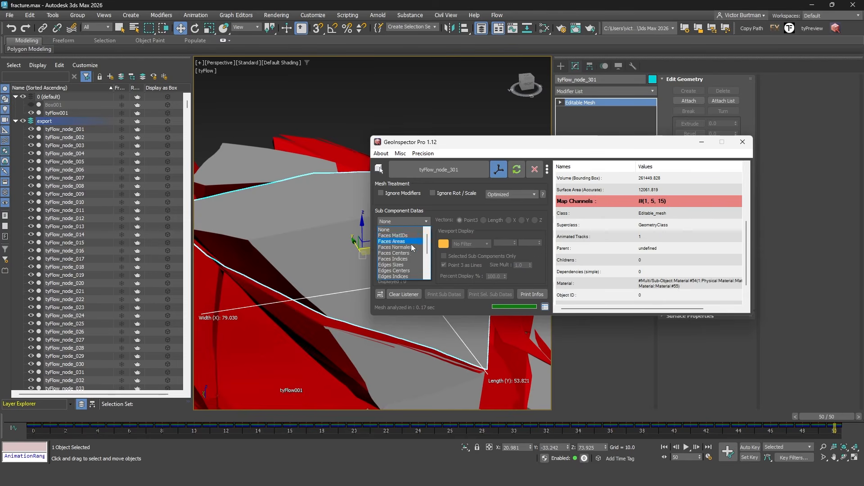
{"action": "left_click", "coordinate": [391, 269]}
{"action": "type", "text": "5"}
{"action": "key", "text": "Return"}
Examine the map channel data drawn in the viewport, pick other fragments for inspection and close GeoInspector Pro.
{"action": "left_click", "coordinate": [509, 220]}
{"action": "scroll", "coordinate": [336, 207], "scroll_direction": "up", "scroll_amount": 2}
{"action": "middle_click_drag", "start_coordinate": [320, 189], "coordinate": [286, 224], "text": "alt"}
{"action": "scroll", "coordinate": [332, 205], "scroll_direction": "down", "scroll_amount": 5}
{"action": "left_click", "coordinate": [419, 170]}
{"action": "left_click", "coordinate": [337, 212]}
{"action": "scroll", "coordinate": [285, 224], "scroll_direction": "up", "scroll_amount": 4}
{"action": "left_click", "coordinate": [403, 170]}
{"action": "left_click", "coordinate": [345, 157]}
{"action": "middle_click_drag", "start_coordinate": [339, 164], "coordinate": [315, 198], "text": "alt"}
{"action": "scroll", "coordinate": [315, 198], "scroll_direction": "up", "scroll_amount": 2}
{"action": "left_click", "coordinate": [737, 143]}
Deselect the fragment with the export layer collapsed and move the timeline to frame 10.
{"action": "scroll", "coordinate": [432, 203], "scroll_direction": "down", "scroll_amount": 7}
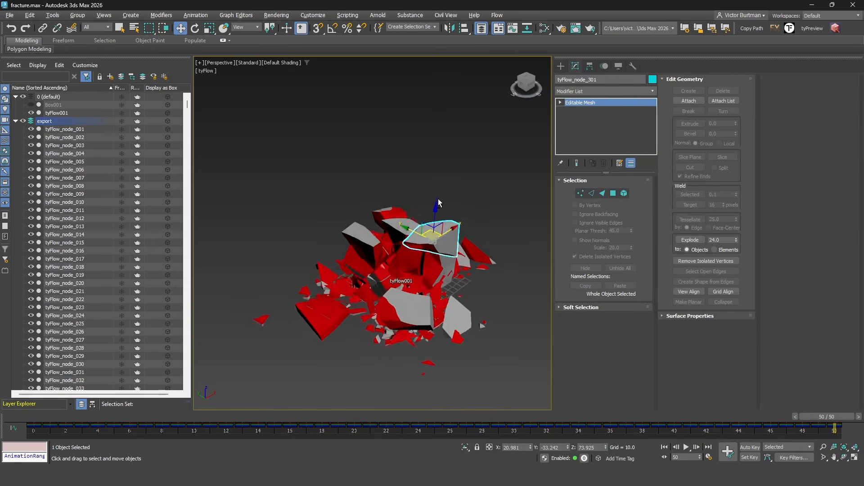
{"action": "middle_click_drag", "start_coordinate": [369, 203], "coordinate": [333, 198], "text": "alt"}
{"action": "left_click", "coordinate": [270, 167]}
{"action": "double_click", "coordinate": [81, 122]}
{"action": "middle_click_drag", "start_coordinate": [208, 360], "coordinate": [208, 332], "text": "alt"}
{"action": "left_click_drag", "start_coordinate": [207, 416], "coordinate": [465, 381]}
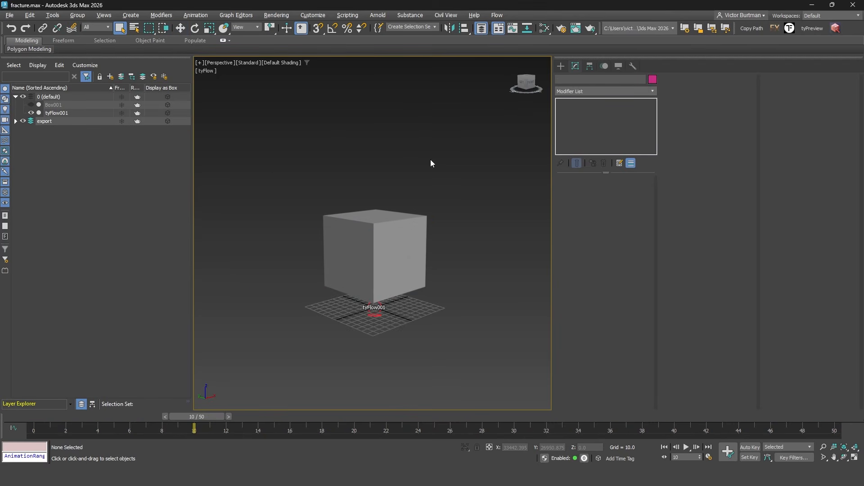
Rename the Multi/Sub-Object material as Multisub in the Slate Material Editor.
{"action": "key", "text": "m"}
{"action": "left_click_drag", "start_coordinate": [531, 155], "coordinate": [542, 154]}
{"action": "double_click", "coordinate": [633, 173]}
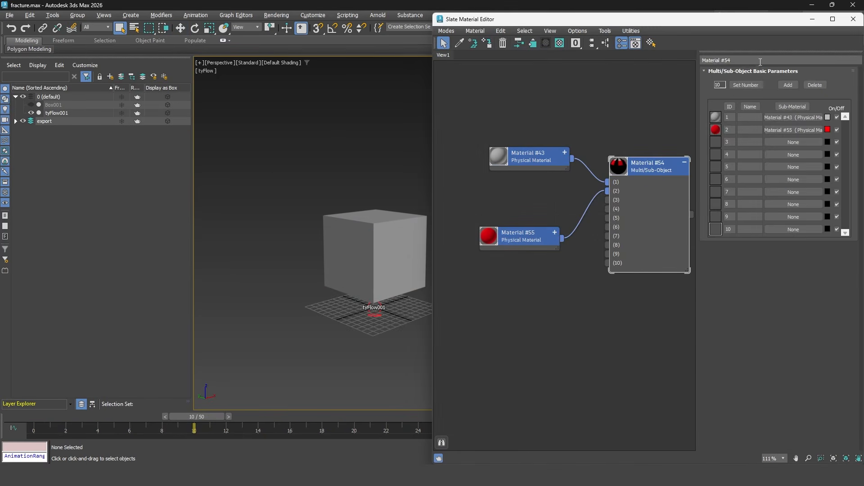
{"action": "type", "text": "Multisub"}
{"action": "key", "text": "Return"}
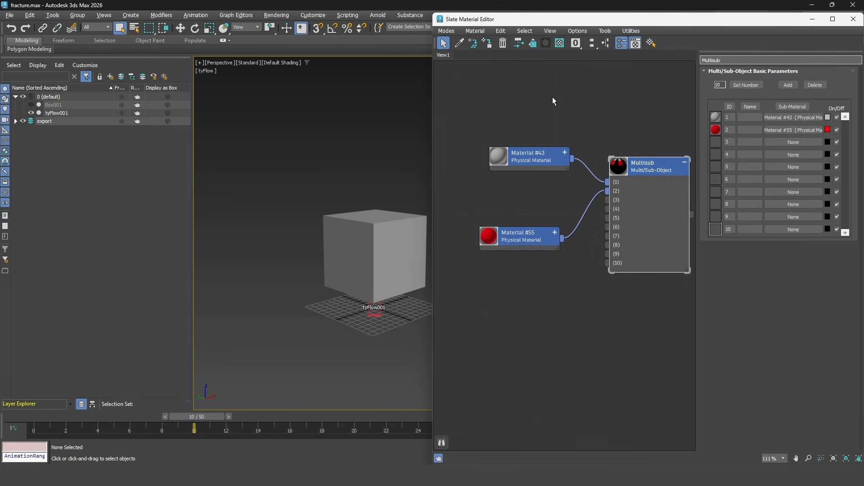
Rename the grey physical material as External and the red one as Inside.
{"action": "double_click", "coordinate": [533, 156]}
{"action": "type", "text": "External"}
{"action": "key", "text": "Return"}
{"action": "double_click", "coordinate": [522, 235]}
{"action": "type", "text": "Insi"}
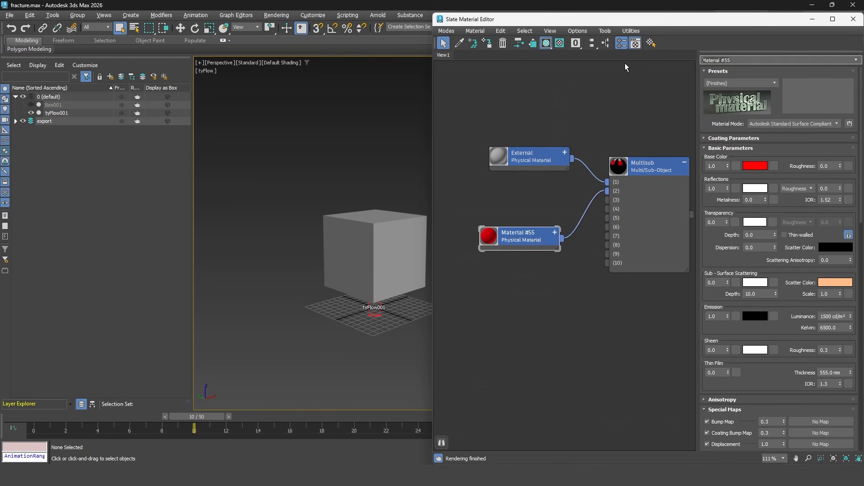
{"action": "type", "text": "de"}
{"action": "key", "text": "Return"}
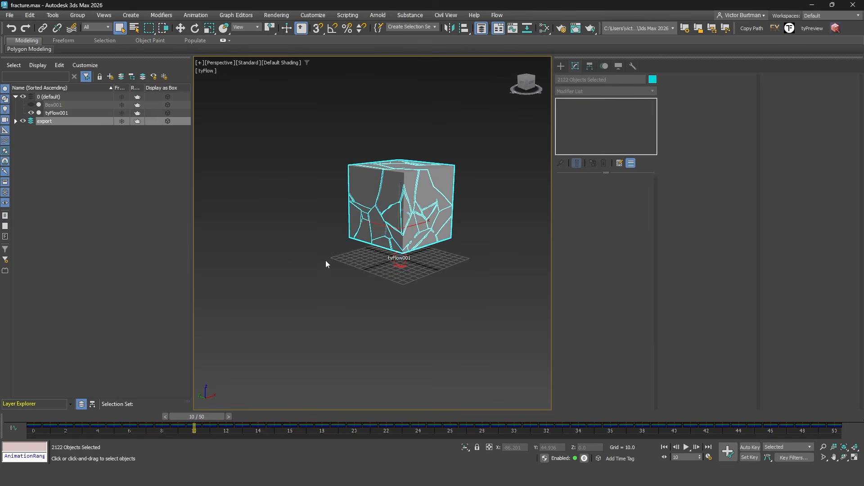
Start a USD export of the selected export-layer meshes with the file name test_13.usd.
{"action": "left_click", "coordinate": [10, 16]}
{"action": "left_click", "coordinate": [153, 168]}
{"action": "left_click", "coordinate": [246, 159]}
{"action": "left_click", "coordinate": [280, 303]}
{"action": "type", "text": "13"}
{"action": "key", "text": "Return"}
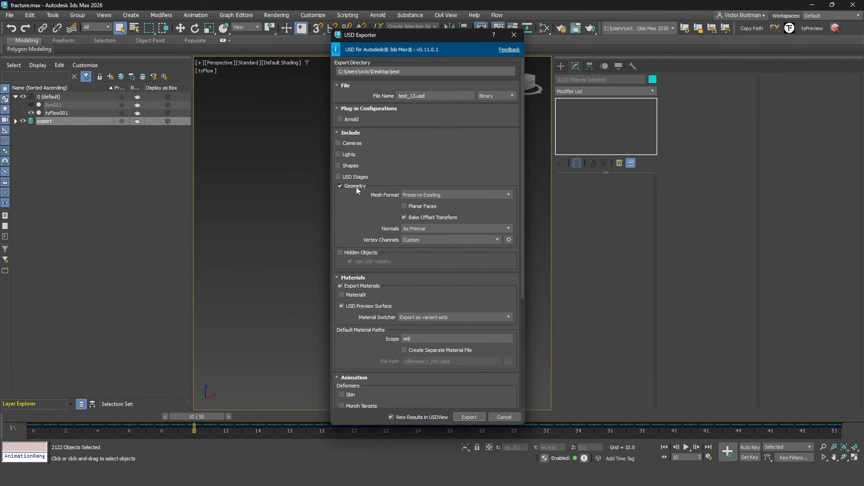
Set the geometry's Vertex Channels export option to Custom in the USD exporter.
{"action": "scroll", "coordinate": [355, 185], "scroll_direction": "down", "scroll_amount": 1}
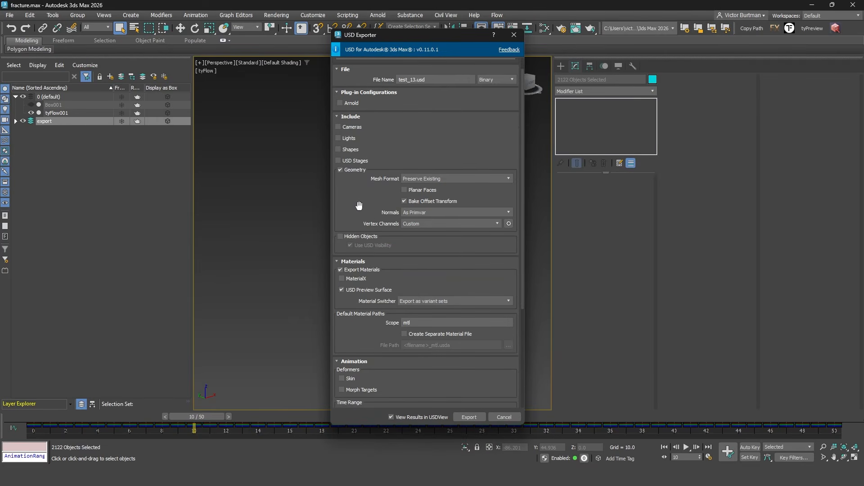
{"action": "left_click", "coordinate": [479, 224]}
{"action": "left_click", "coordinate": [466, 232]}
{"action": "left_click", "coordinate": [463, 224]}
{"action": "left_click", "coordinate": [460, 249]}
Review the target primvar and primvar type options of channel 5 in the mapped channels configuration.
{"action": "left_click", "coordinate": [509, 223]}
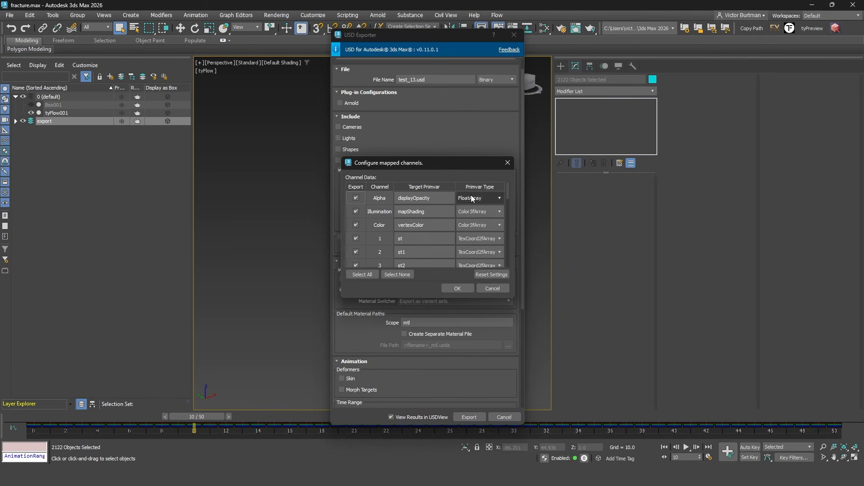
{"action": "left_click_drag", "start_coordinate": [514, 299], "coordinate": [621, 370]}
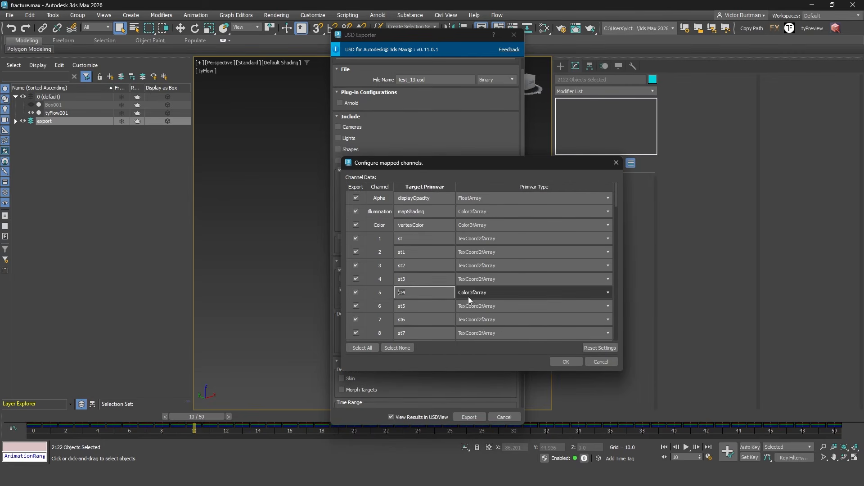
{"action": "left_click", "coordinate": [491, 295]}
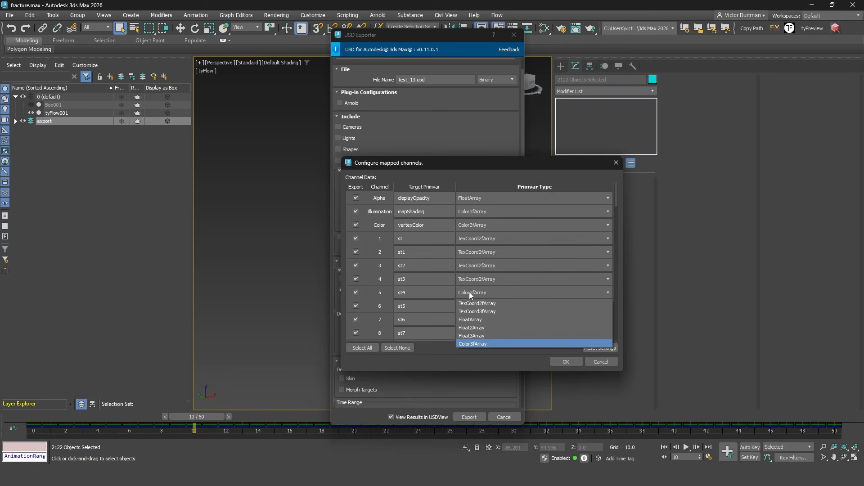
{"action": "left_click", "coordinate": [445, 290]}
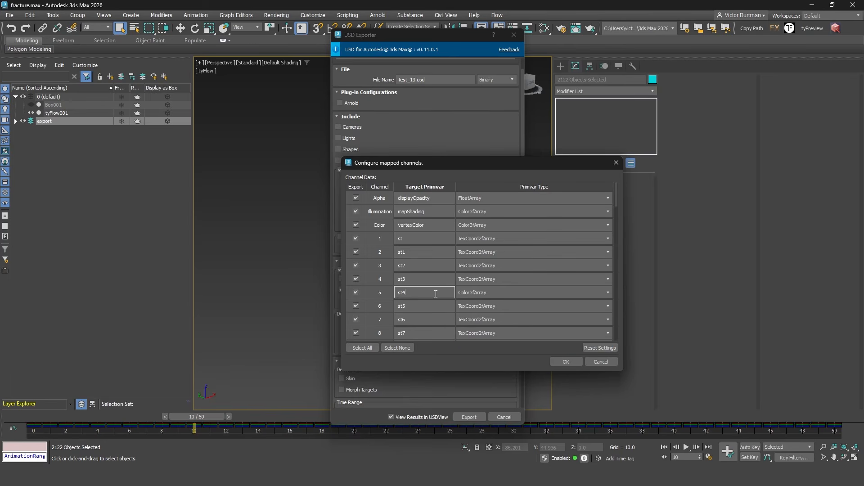
{"action": "left_click", "coordinate": [559, 363]}
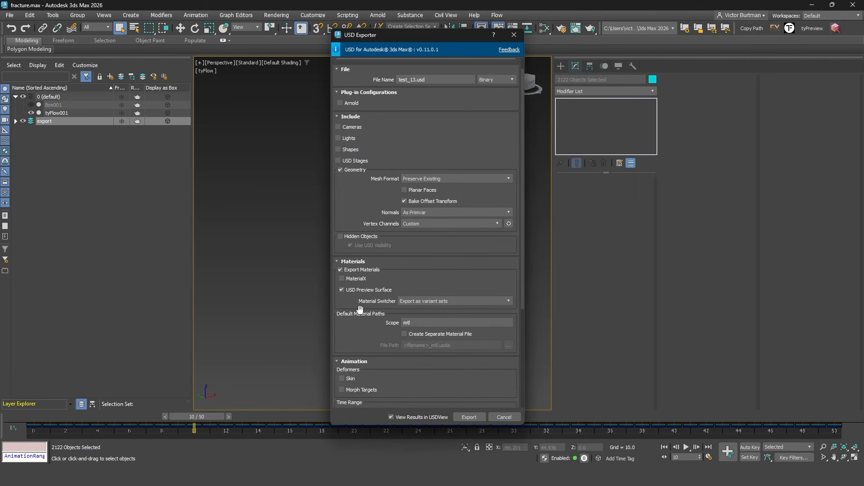
Export the meshes to USD over the animation range 0 - 50 and scrub the result in the USD viewer.
{"action": "scroll", "coordinate": [375, 187], "scroll_direction": "down", "scroll_amount": 4}
{"action": "scroll", "coordinate": [375, 187], "scroll_direction": "down", "scroll_amount": 2}
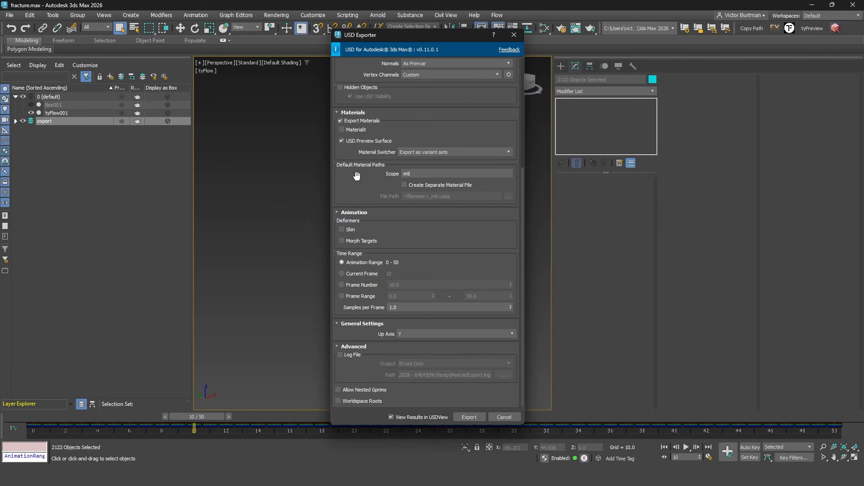
{"action": "left_click", "coordinate": [469, 417]}
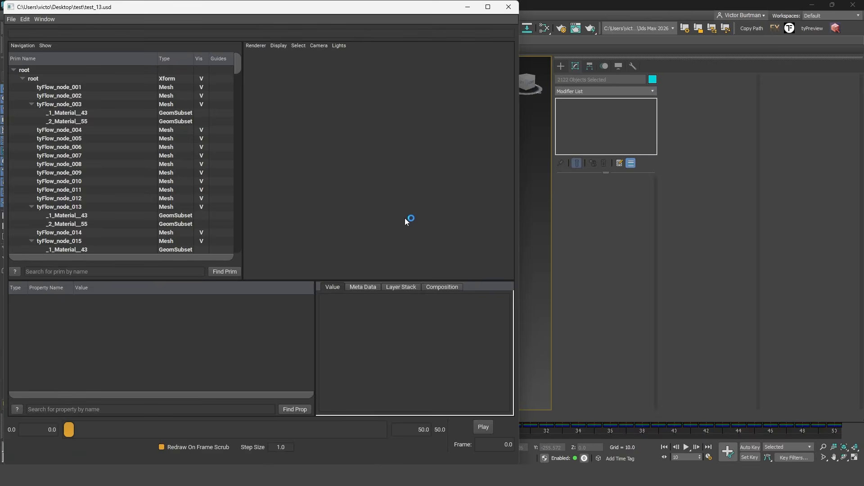
{"action": "left_click_drag", "start_coordinate": [68, 430], "coordinate": [293, 430]}
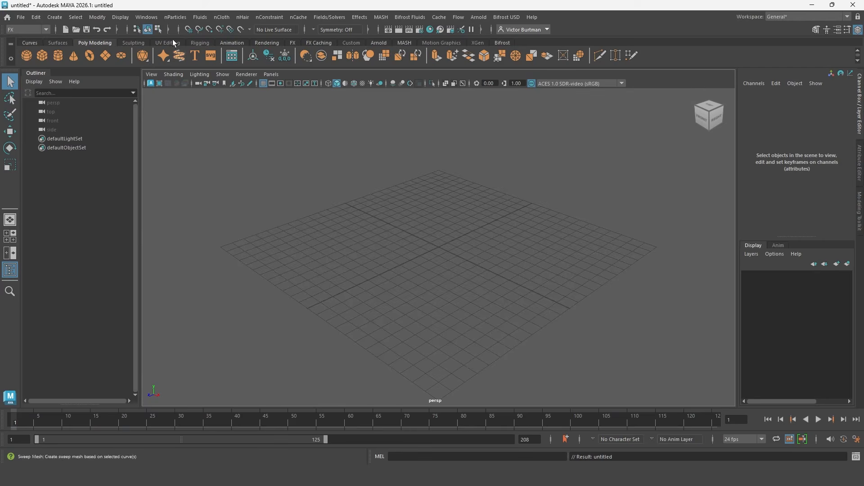
Switch to Maya, create a USD stage from test_13.usd in the USD Layer Editor and scrub through the fracture animation.
{"action": "left_click", "coordinate": [147, 17]}
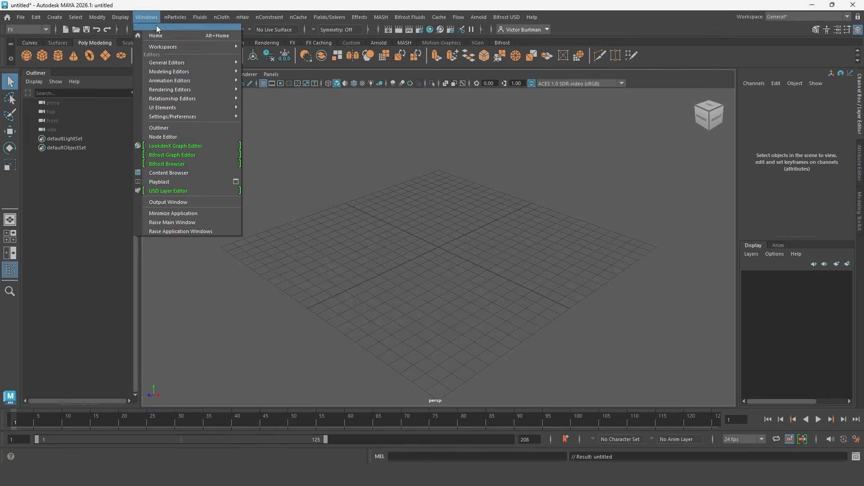
{"action": "left_click", "coordinate": [210, 189]}
{"action": "left_click", "coordinate": [242, 103]}
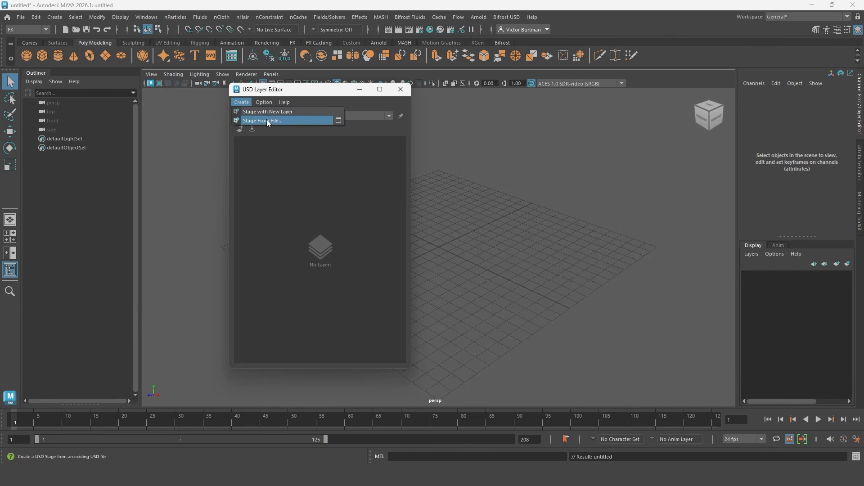
{"action": "left_click", "coordinate": [266, 119]}
{"action": "double_click", "coordinate": [184, 202]}
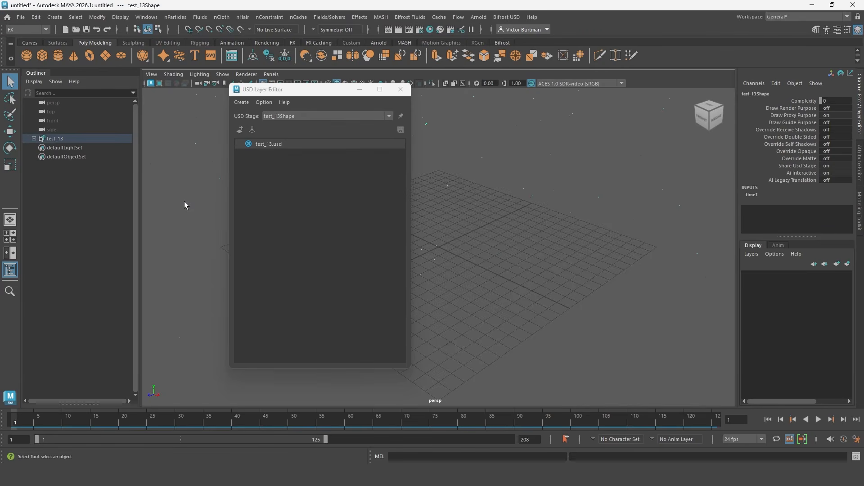
{"action": "left_click", "coordinate": [400, 88]}
{"action": "left_click_drag", "start_coordinate": [28, 422], "coordinate": [429, 393]}
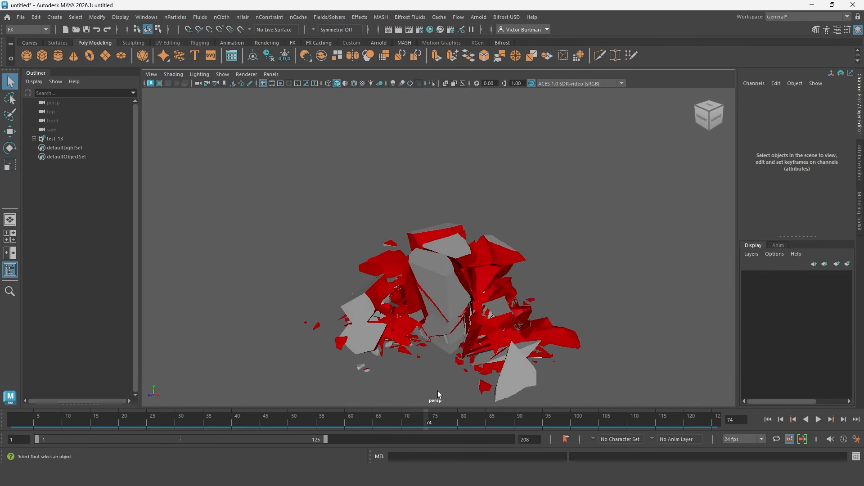
Set the playback rate to 30 fps and the animation end frame to 50, and scrub the early frames.
{"action": "left_click", "coordinate": [742, 439]}
{"action": "left_click", "coordinate": [741, 393]}
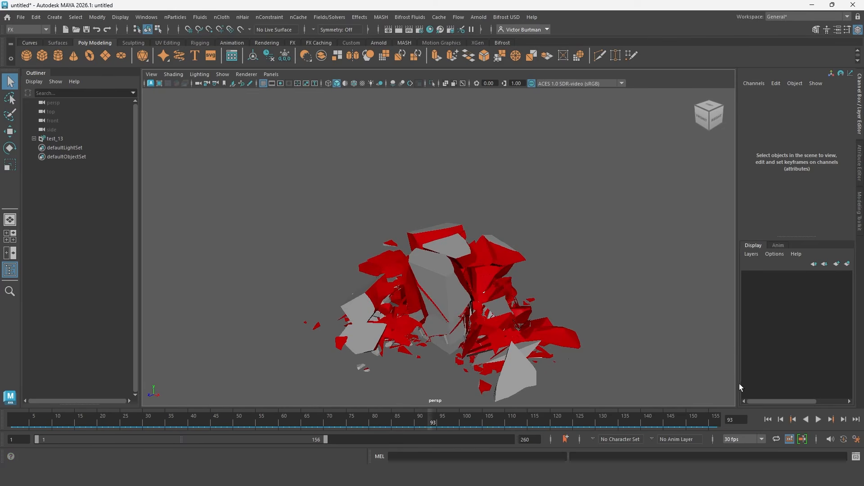
{"action": "double_click", "coordinate": [524, 439]}
{"action": "type", "text": "50"}
{"action": "key", "text": "Return"}
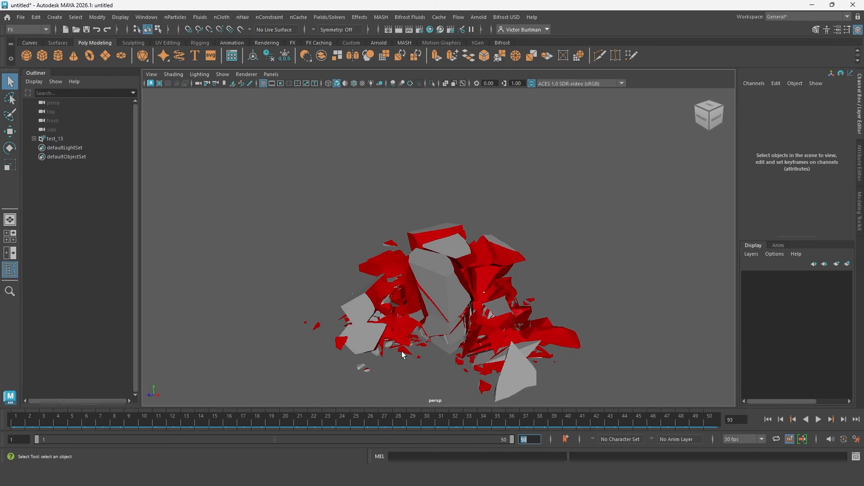
{"action": "left_click_drag", "start_coordinate": [20, 412], "coordinate": [155, 393]}
Expand the test_13 stage in the outliner down to its tyFlow node meshes and go through the list.
{"action": "left_click", "coordinate": [34, 139]}
{"action": "left_click", "coordinate": [39, 148]}
{"action": "left_click", "coordinate": [45, 157]}
{"action": "left_click_drag", "start_coordinate": [135, 109], "coordinate": [124, 367]}
Select several individual fragments of the fractured cube to check them as separate meshes, moving to frame 21.
{"action": "left_click", "coordinate": [433, 262]}
{"action": "left_click", "coordinate": [412, 263]}
{"action": "left_click", "coordinate": [481, 238]}
{"action": "left_click", "coordinate": [499, 269]}
{"action": "left_click", "coordinate": [480, 294]}
{"action": "left_click", "coordinate": [423, 314]}
{"action": "left_click_drag", "start_coordinate": [275, 416], "coordinate": [299, 417]}
{"action": "left_click", "coordinate": [406, 307]}
{"action": "left_click", "coordinate": [417, 293]}
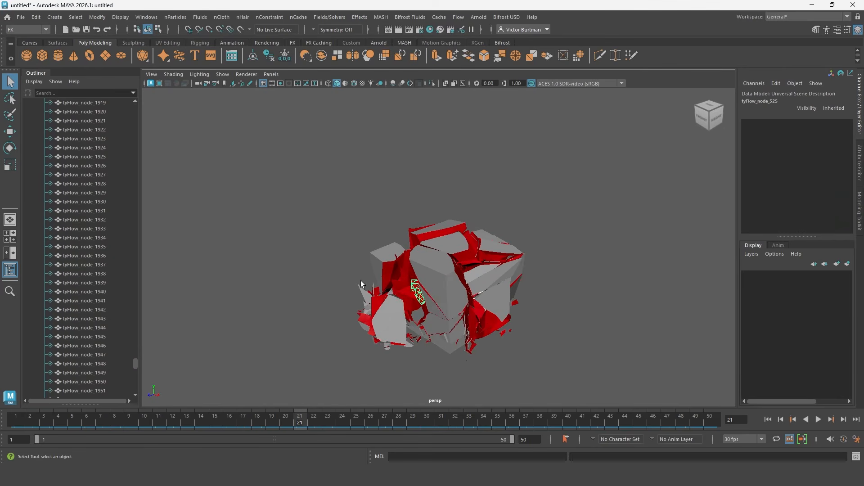
Expand the stage's mtl scope and its materials, and show the External shader in LookdevX.
{"action": "left_click_drag", "start_coordinate": [136, 364], "coordinate": [137, 388]}
{"action": "left_click", "coordinate": [50, 373]}
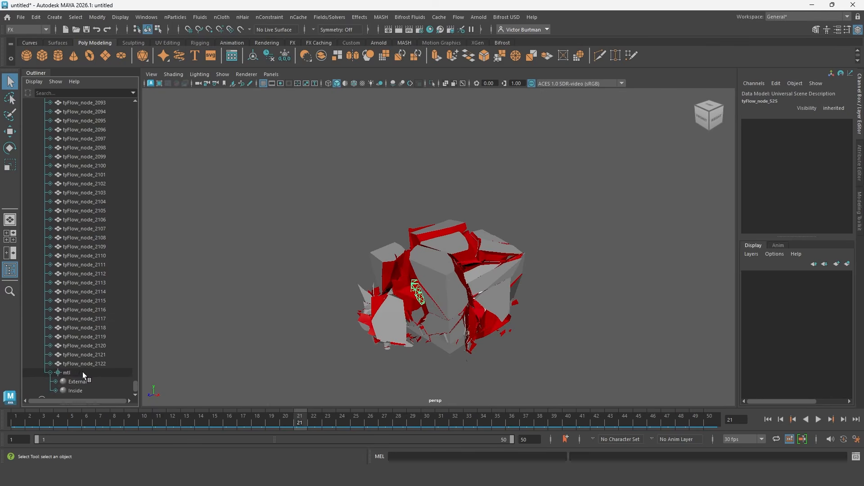
{"action": "left_click", "coordinate": [85, 382]}
{"action": "scroll", "coordinate": [71, 373], "scroll_direction": "down", "scroll_amount": 1}
{"action": "left_click", "coordinate": [55, 364]}
{"action": "scroll", "coordinate": [80, 366], "scroll_direction": "down", "scroll_amount": 1}
{"action": "left_click", "coordinate": [85, 355]}
{"action": "right_click", "coordinate": [86, 357]}
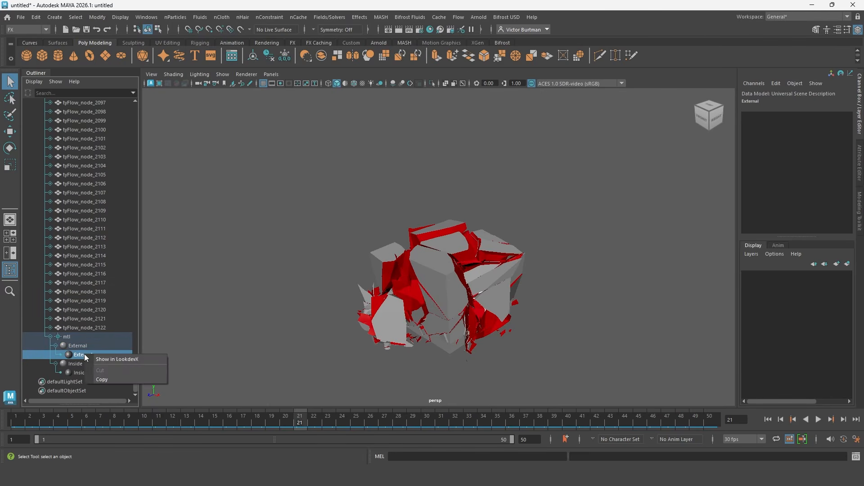
{"action": "left_click", "coordinate": [111, 360]}
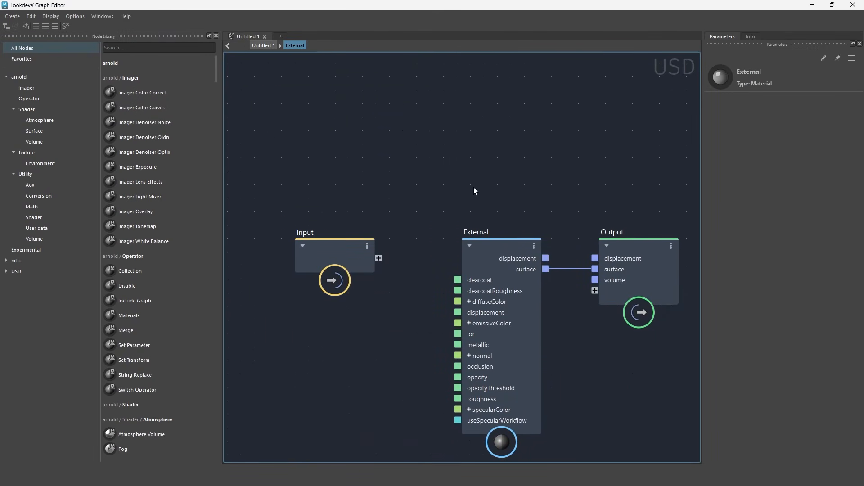
Delete the External USD Preview Surface node from the External material graph.
{"action": "left_click_drag", "start_coordinate": [399, 155], "coordinate": [472, 206]}
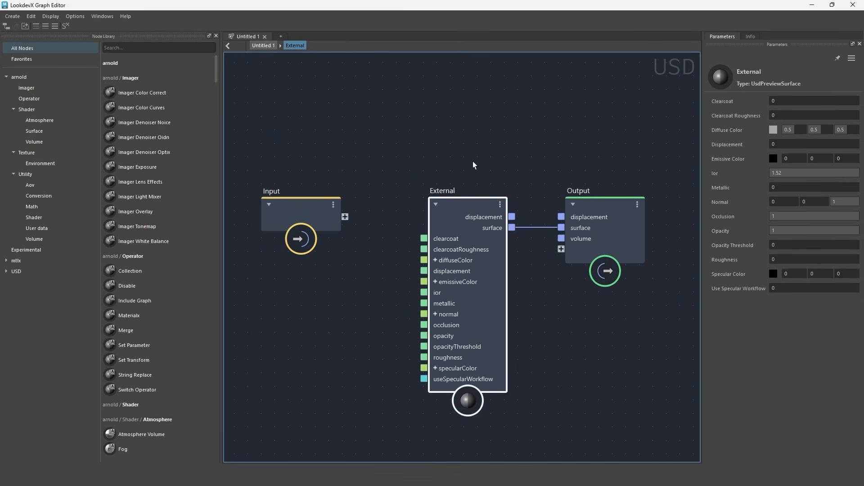
{"action": "key", "text": "Delete"}
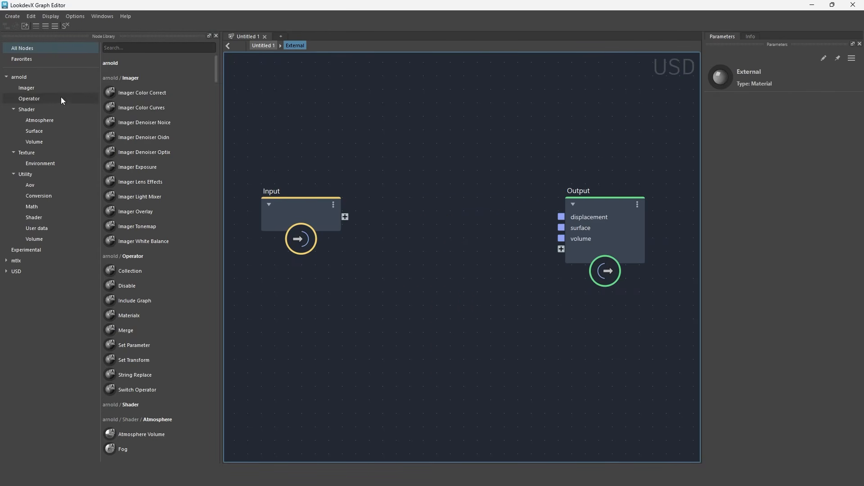
Find the MaterialX Standard Surface shader among the mtlx PBR nodes and add it to the External material graph.
{"action": "left_click", "coordinate": [6, 77]}
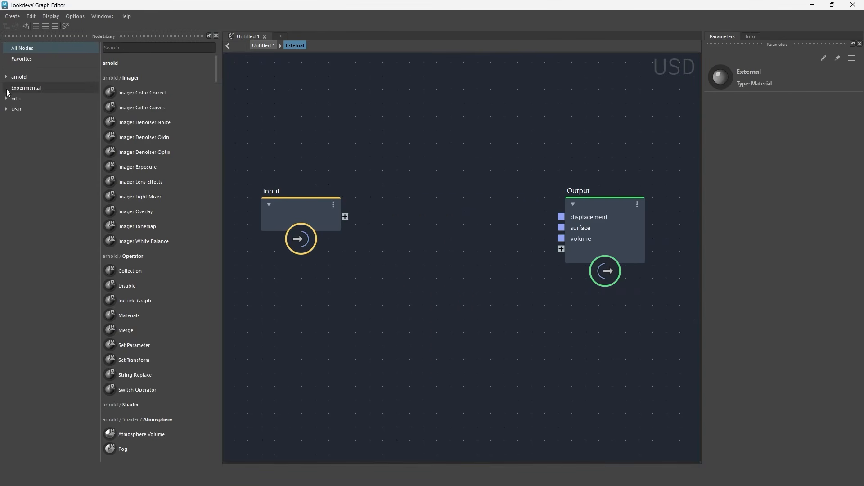
{"action": "left_click", "coordinate": [27, 77]}
{"action": "left_click", "coordinate": [31, 88]}
{"action": "left_click", "coordinate": [33, 80]}
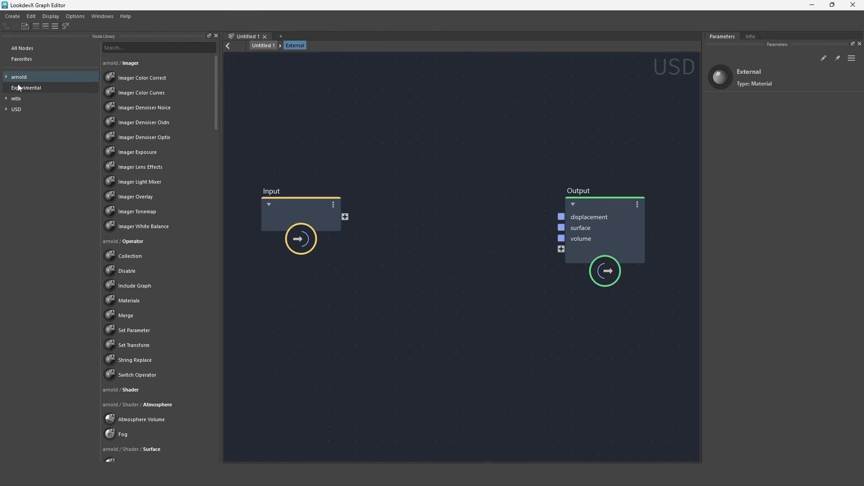
{"action": "left_click", "coordinate": [26, 98]}
{"action": "left_click", "coordinate": [23, 110]}
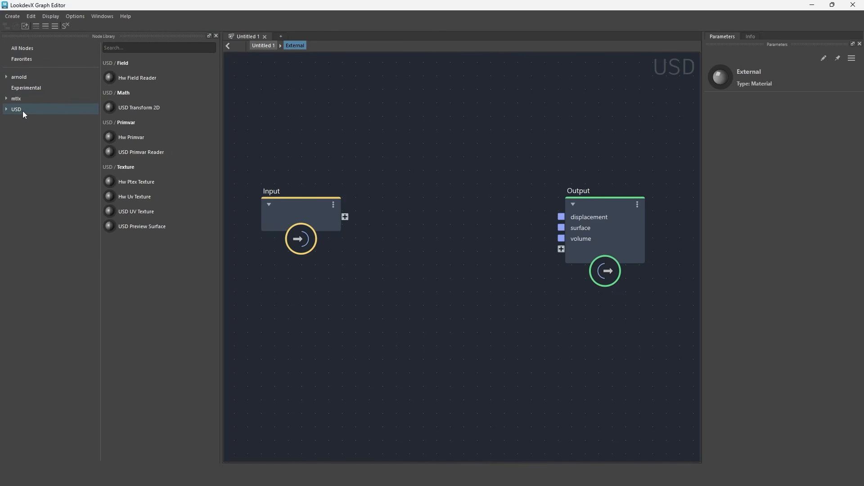
{"action": "left_click", "coordinate": [17, 100]}
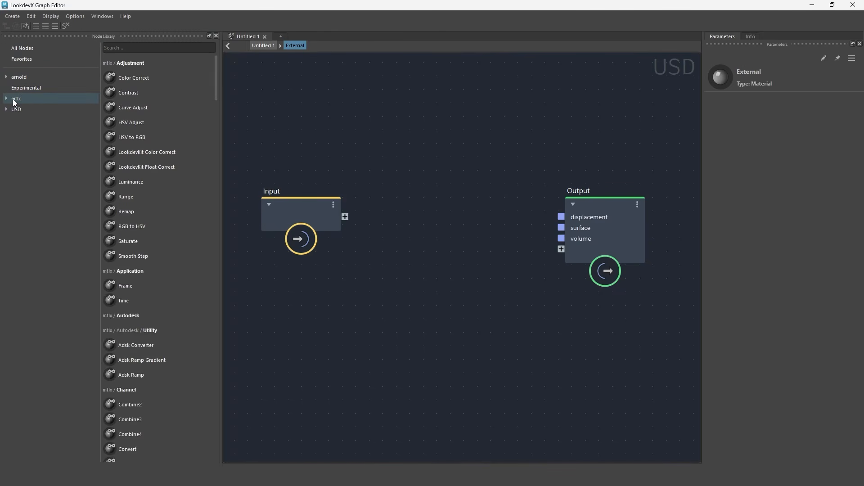
{"action": "left_click", "coordinate": [7, 99]}
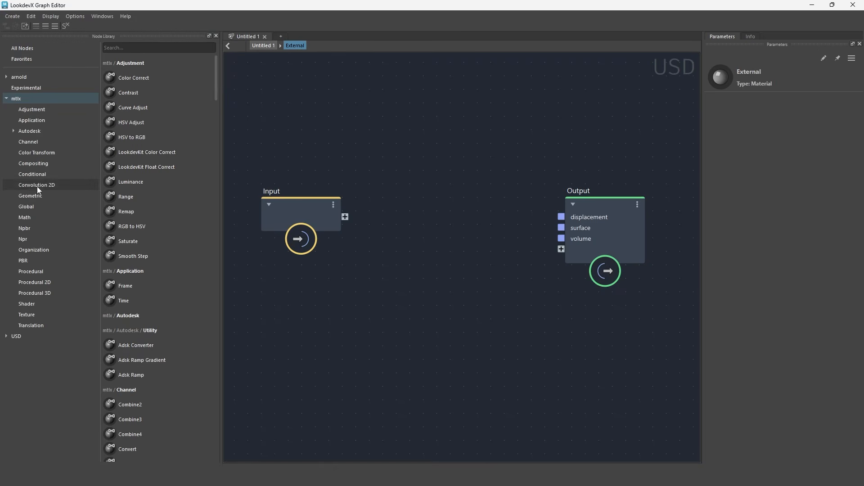
{"action": "left_click", "coordinate": [37, 305]}
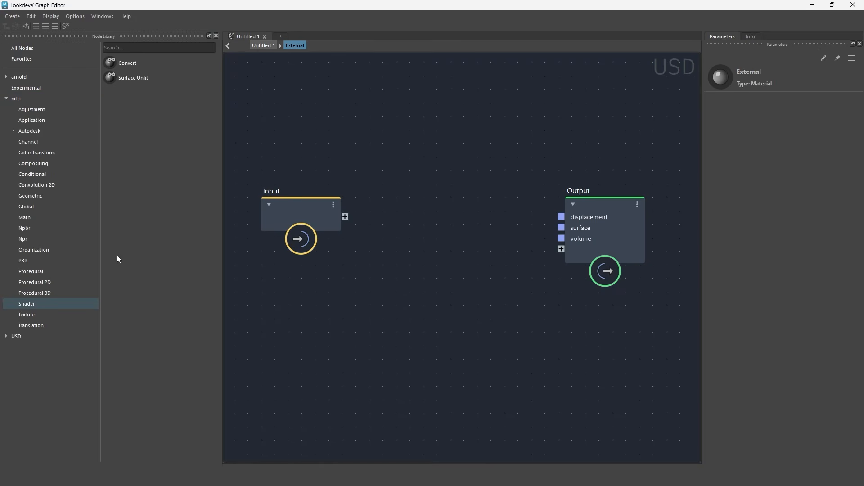
{"action": "left_click", "coordinate": [23, 261]}
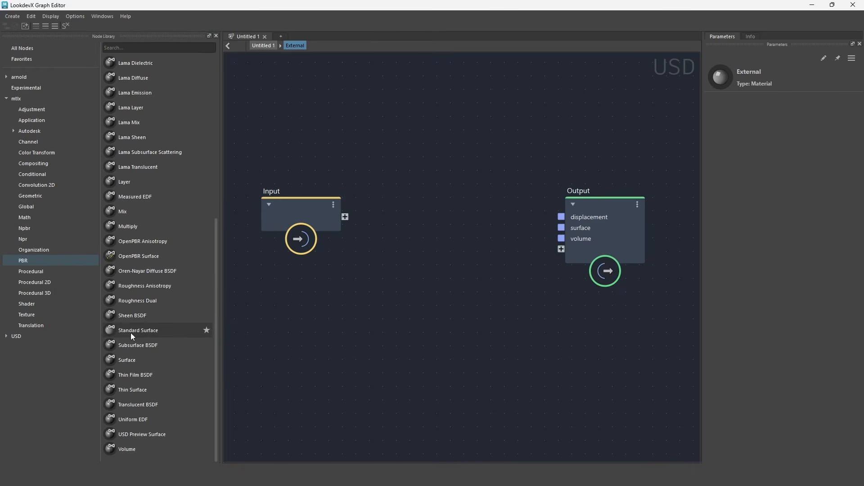
{"action": "left_click_drag", "start_coordinate": [164, 334], "coordinate": [436, 258]}
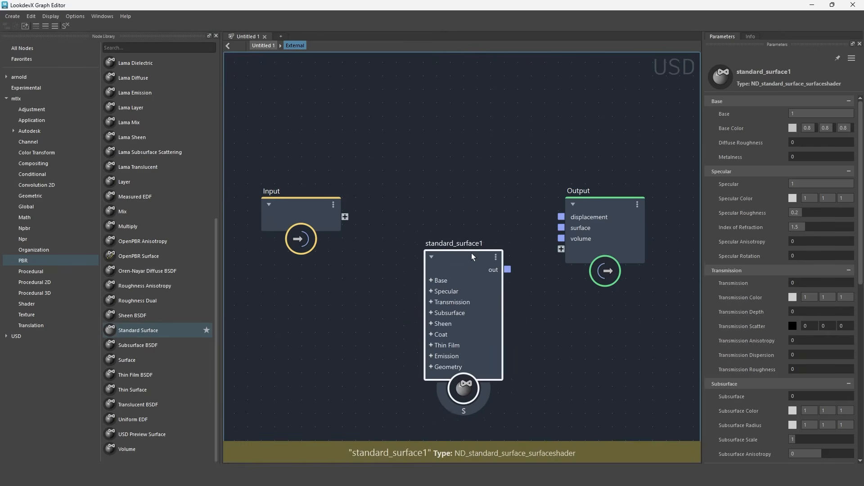
Connect the standard surface's output to the material Output's surface, move the Input node aside, and expand the shader's Base inputs.
{"action": "left_click_drag", "start_coordinate": [530, 239], "coordinate": [561, 229]}
{"action": "left_click_drag", "start_coordinate": [478, 230], "coordinate": [475, 205]}
{"action": "middle_click_drag", "start_coordinate": [383, 185], "coordinate": [454, 189]}
{"action": "left_click_drag", "start_coordinate": [376, 212], "coordinate": [238, 253]}
{"action": "left_click", "coordinate": [522, 228]}
{"action": "middle_click_drag", "start_coordinate": [492, 242], "coordinate": [503, 243]}
Add a MaterialX Adsk Ramp node and connect its output to the standard surface's base_color.
{"action": "left_click", "coordinate": [148, 48]}
{"action": "type", "text": "ramp"}
{"action": "left_click_drag", "start_coordinate": [130, 122], "coordinate": [358, 124]}
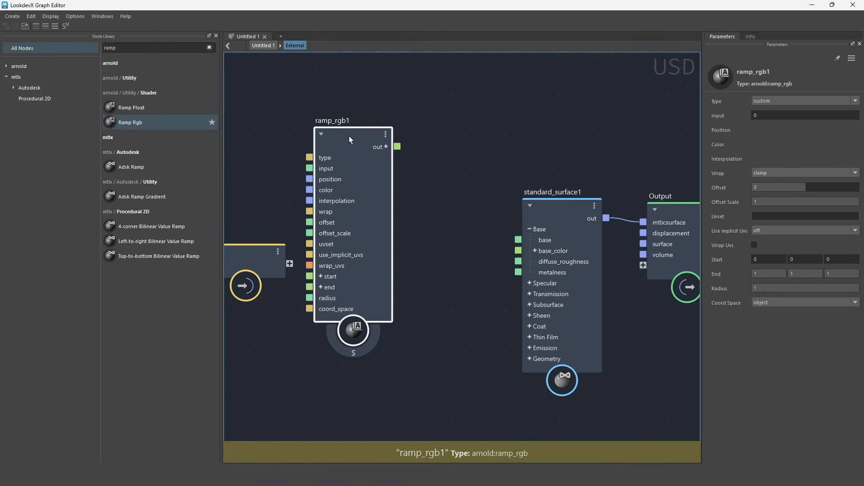
{"action": "key", "text": "Delete"}
{"action": "left_click_drag", "start_coordinate": [124, 165], "coordinate": [353, 154]}
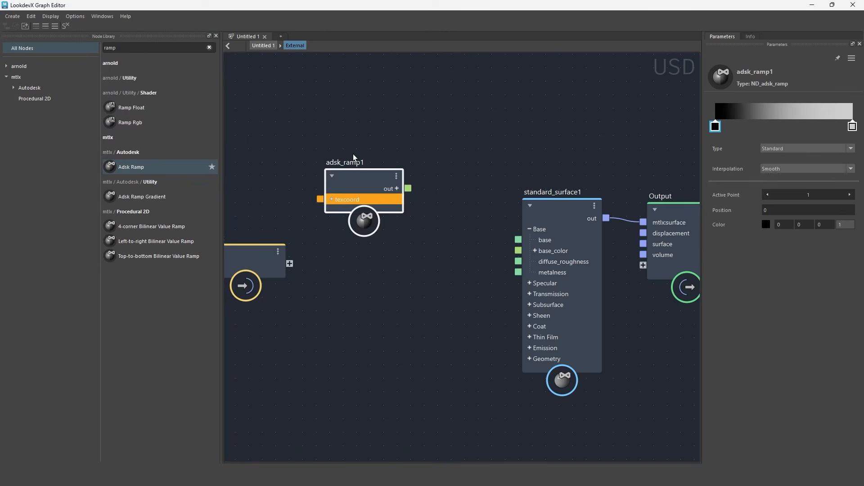
{"action": "left_click_drag", "start_coordinate": [396, 177], "coordinate": [416, 204]}
{"action": "middle_click_drag", "start_coordinate": [311, 259], "coordinate": [418, 249]}
{"action": "left_click_drag", "start_coordinate": [361, 247], "coordinate": [310, 277]}
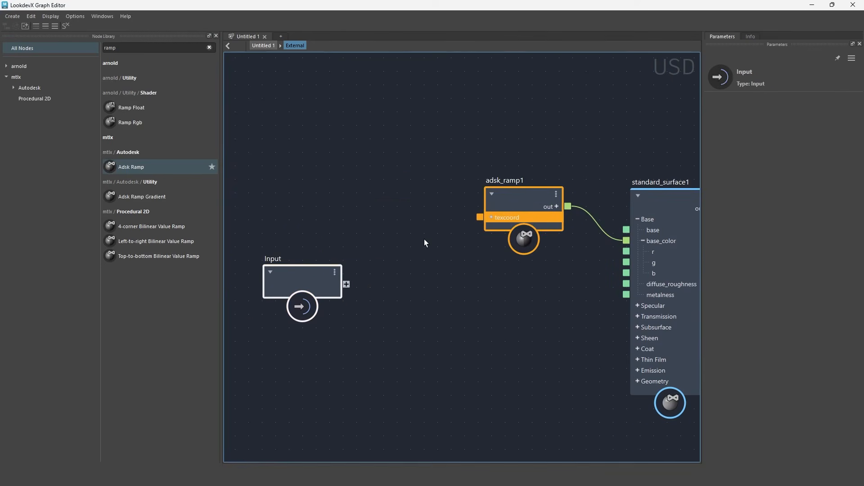
Add a MaterialX USD Primvar Reader node before the ramp in the External graph.
{"action": "double_click", "coordinate": [175, 47]}
{"action": "type", "text": "prim"}
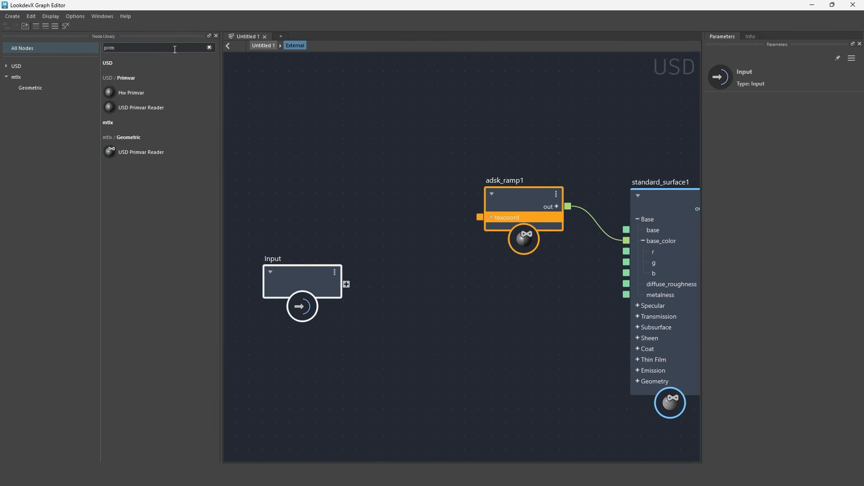
{"action": "left_click_drag", "start_coordinate": [135, 152], "coordinate": [347, 163]}
{"action": "left_click_drag", "start_coordinate": [402, 190], "coordinate": [403, 188]}
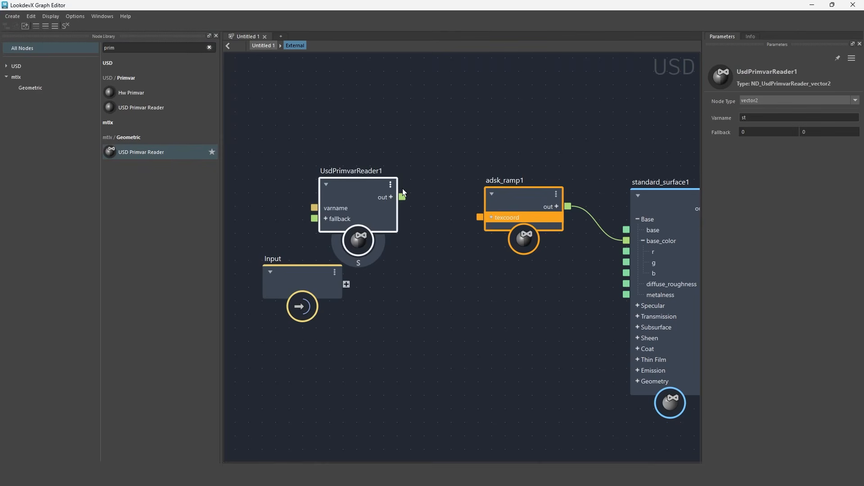
{"action": "left_click", "coordinate": [752, 118]}
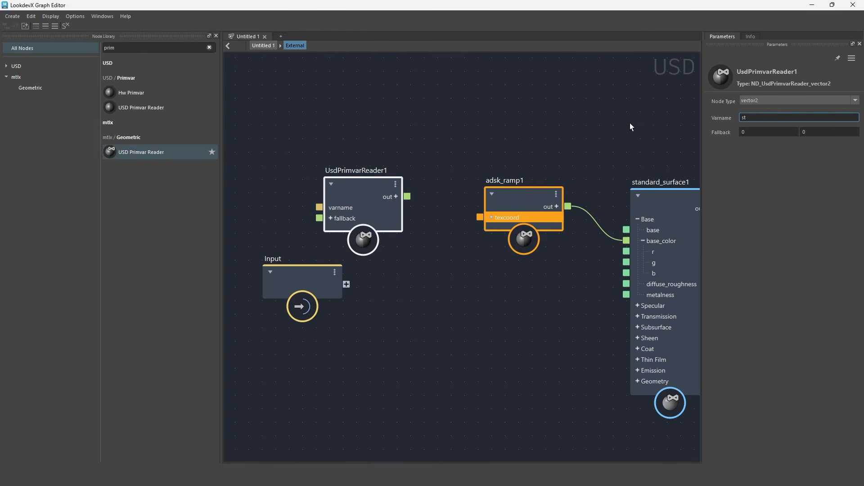
{"action": "key", "text": "Return"}
Select a large front fragment of the fractured cube in Maya and show its USD attributes.
{"action": "left_click_drag", "start_coordinate": [423, 3], "coordinate": [572, 330]}
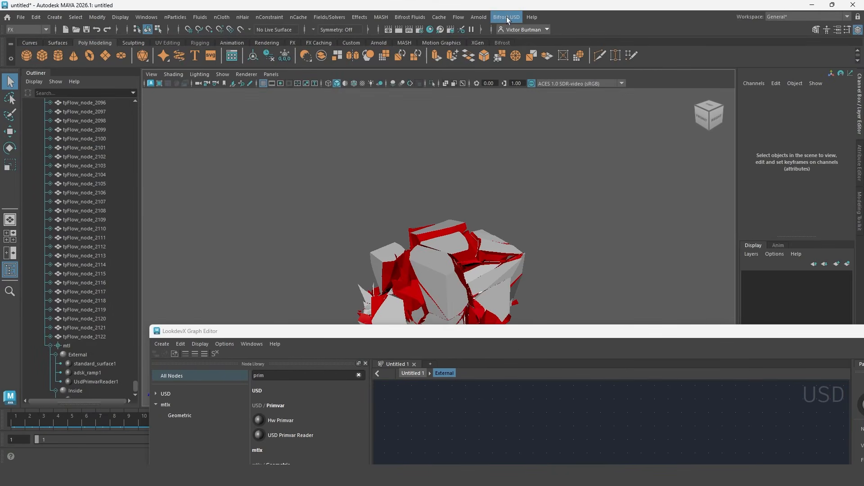
{"action": "left_click", "coordinate": [450, 253]}
{"action": "left_click", "coordinate": [507, 16]}
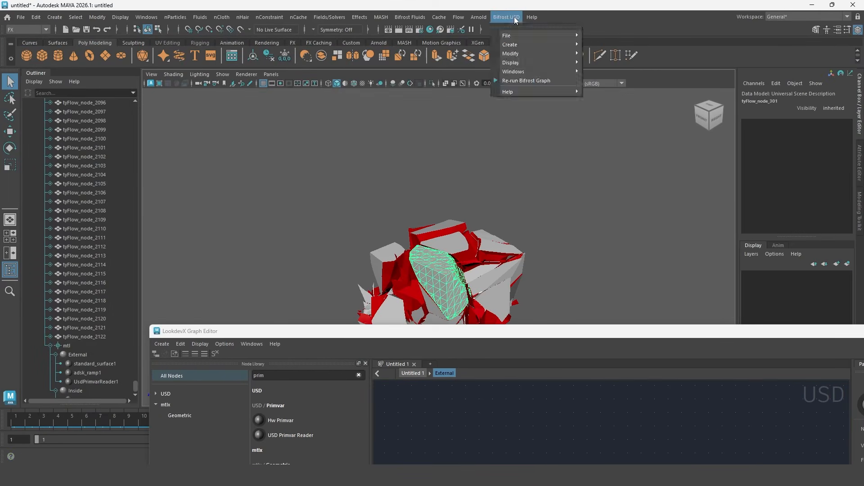
{"action": "mouse_move", "coordinate": [554, 72]}
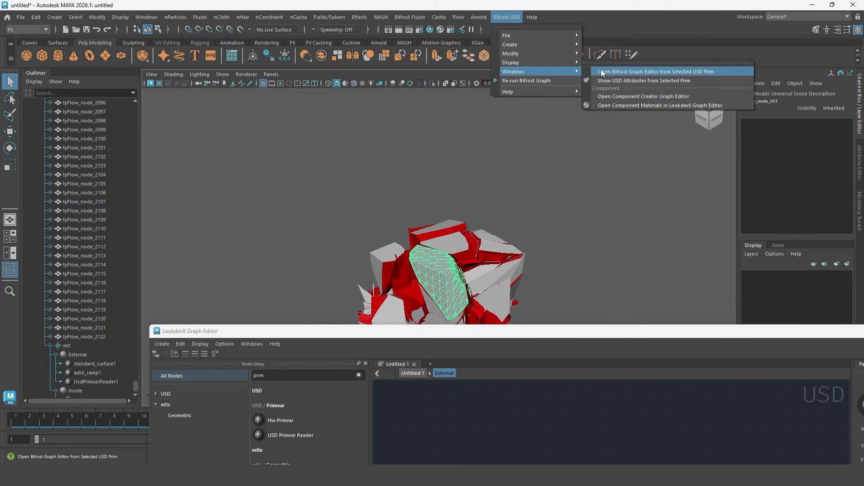
{"action": "left_click", "coordinate": [636, 80]}
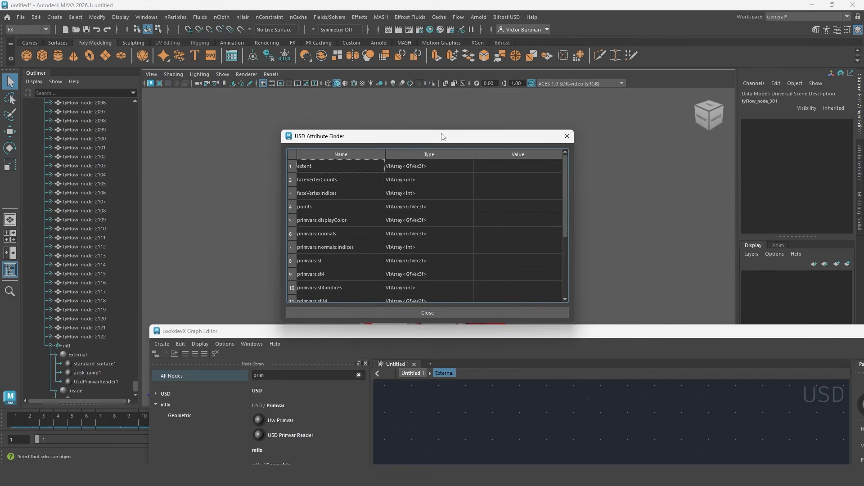
{"action": "left_click_drag", "start_coordinate": [441, 130], "coordinate": [432, 1]}
Check the names and types of the st14 and st4 primvars, then close the attribute list.
{"action": "left_click", "coordinate": [325, 173]}
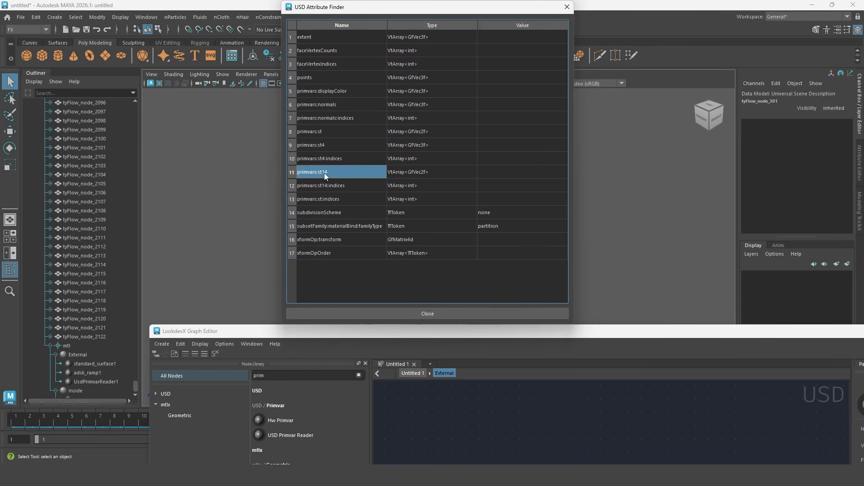
{"action": "left_click", "coordinate": [328, 147]}
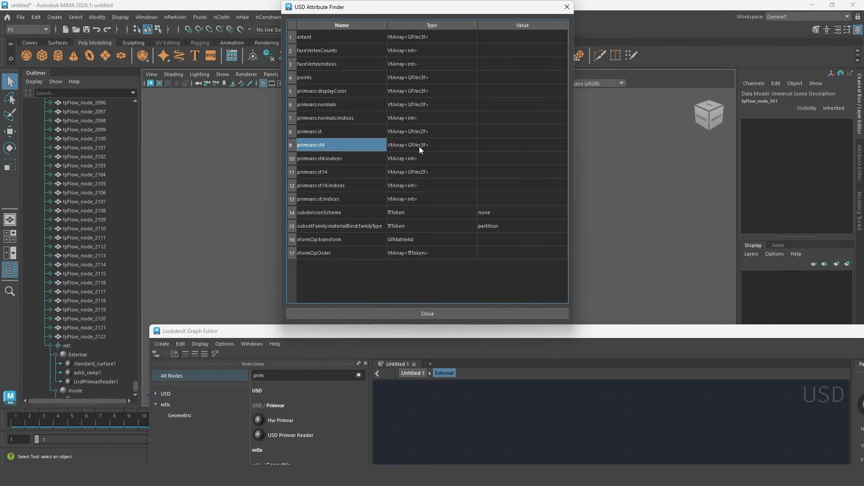
{"action": "left_click", "coordinate": [405, 145]}
{"action": "left_click", "coordinate": [348, 148]}
{"action": "double_click", "coordinate": [339, 145]}
{"action": "double_click", "coordinate": [321, 145]}
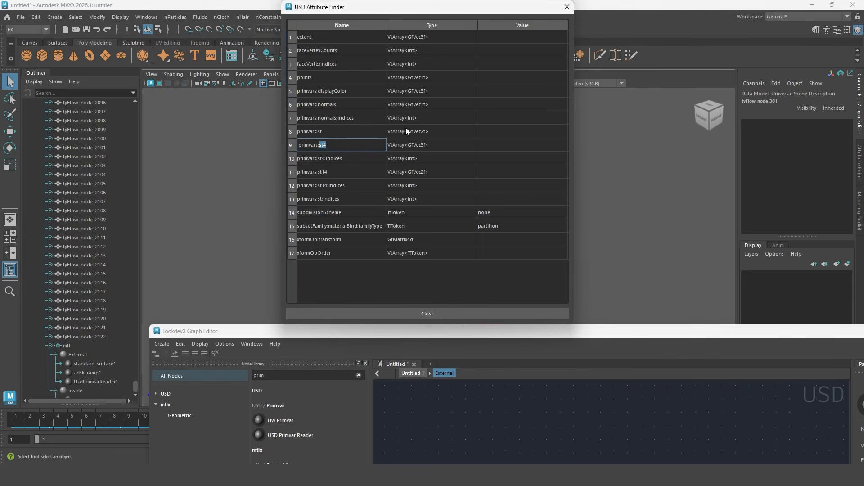
{"action": "left_click", "coordinate": [567, 7]}
Set the primvar reader's Varname to st4 and its Node Type to vector3.
{"action": "left_click_drag", "start_coordinate": [549, 333], "coordinate": [298, 142]}
{"action": "left_click", "coordinate": [655, 254]}
{"action": "type", "text": "4"}
{"action": "key", "text": "Return"}
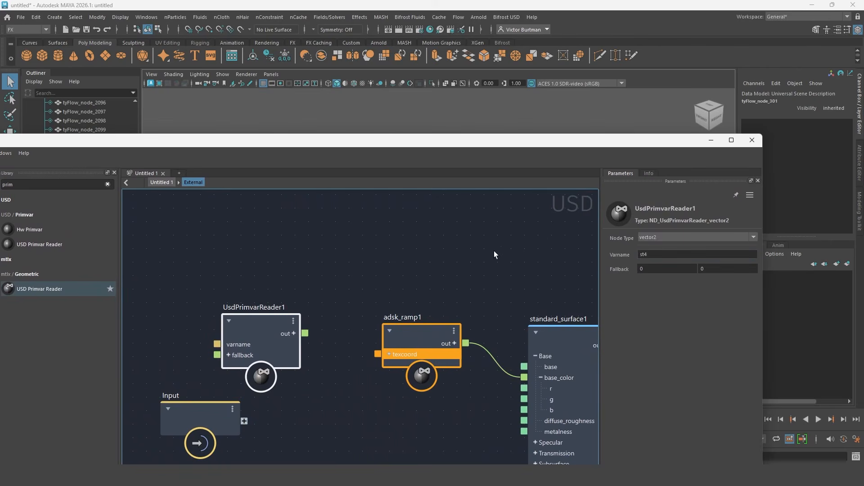
{"action": "left_click", "coordinate": [644, 237]}
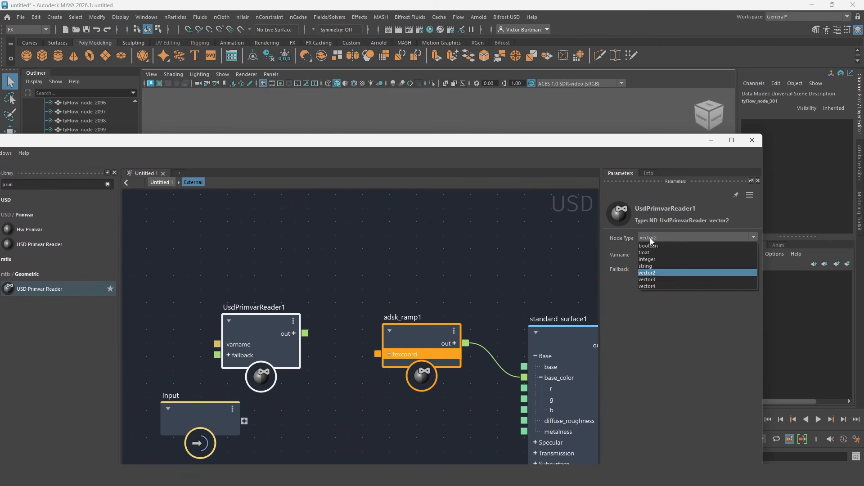
{"action": "left_click", "coordinate": [658, 277]}
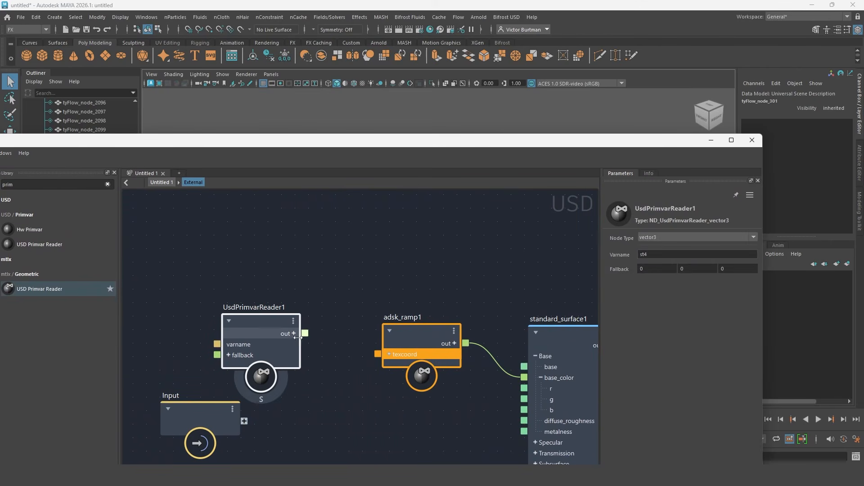
Connect the primvar reader's x output to the ramp's texcoord x input and move the Input node out of the way.
{"action": "left_click", "coordinate": [391, 354]}
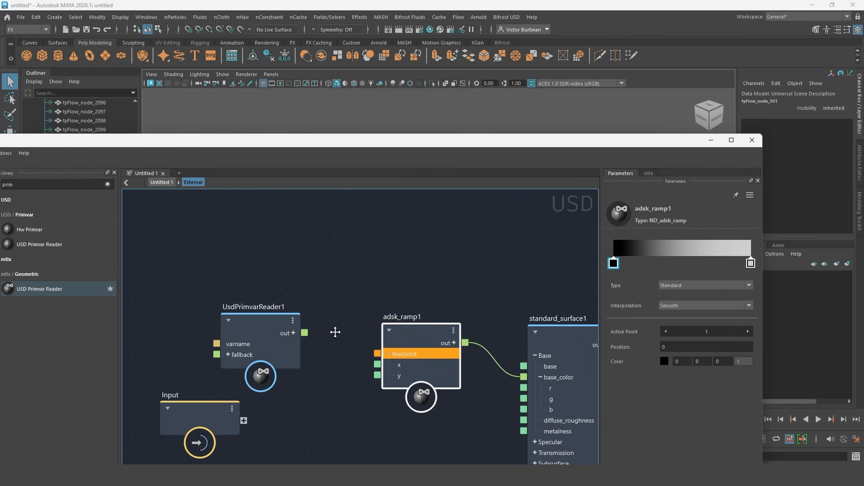
{"action": "middle_click_drag", "start_coordinate": [337, 332], "coordinate": [311, 272]}
{"action": "left_click", "coordinate": [307, 270]}
{"action": "left_click_drag", "start_coordinate": [320, 281], "coordinate": [393, 302]}
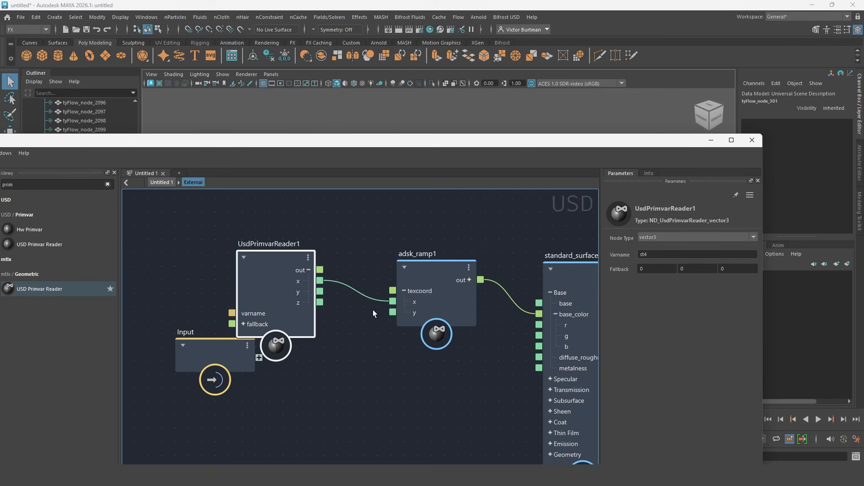
{"action": "left_click_drag", "start_coordinate": [201, 350], "coordinate": [122, 386]}
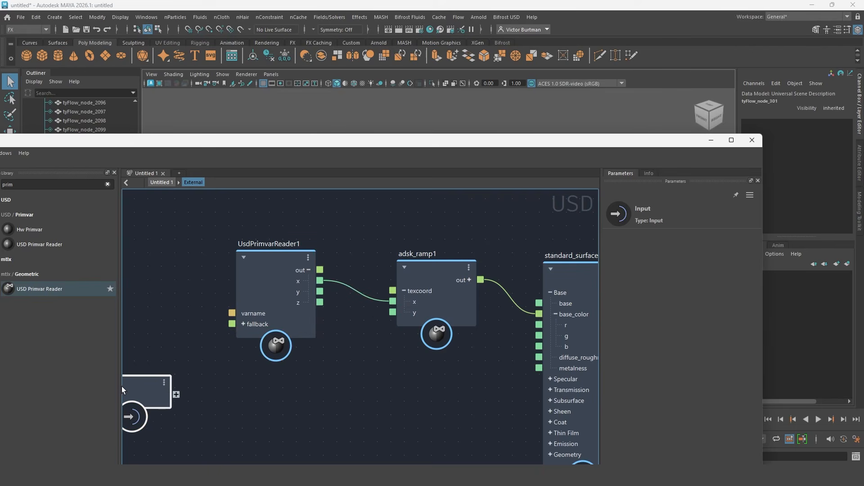
Add an Arnold SkyDome light to the fractured cube scene.
{"action": "left_click", "coordinate": [425, 269]}
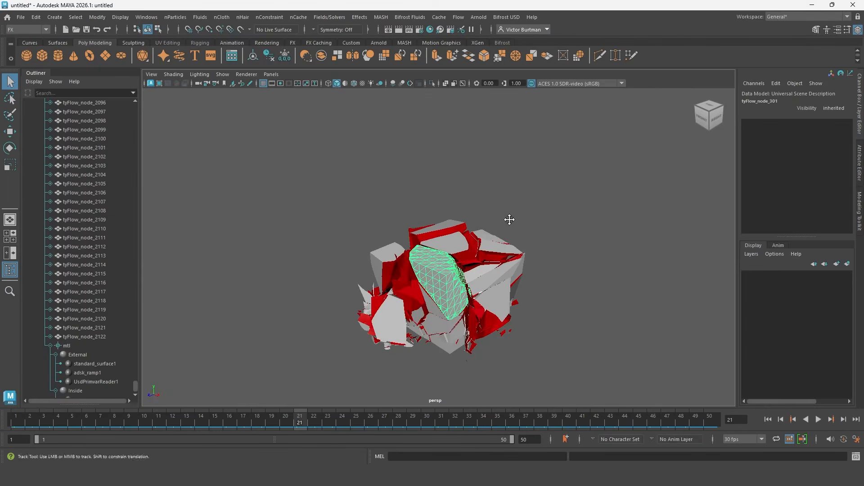
{"action": "left_click", "coordinate": [486, 18]}
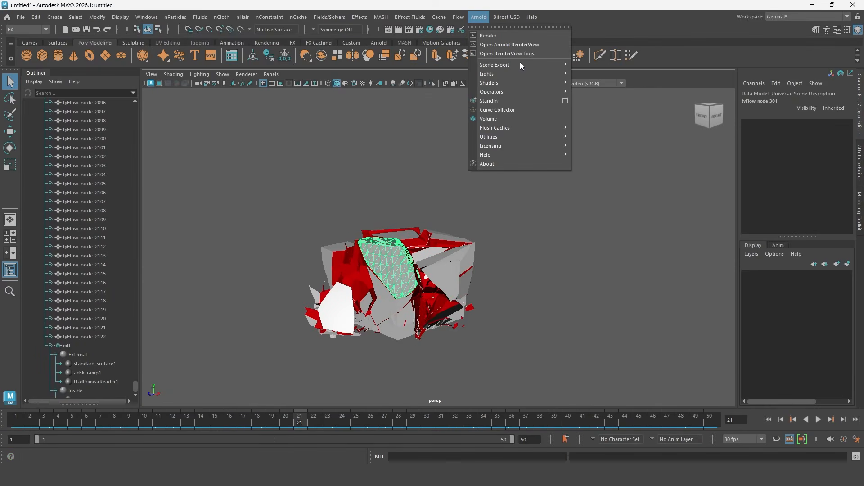
{"action": "mouse_move", "coordinate": [533, 74]}
{"action": "left_click", "coordinate": [594, 83]}
{"action": "middle_click_drag", "start_coordinate": [504, 183], "coordinate": [520, 153], "text": "alt"}
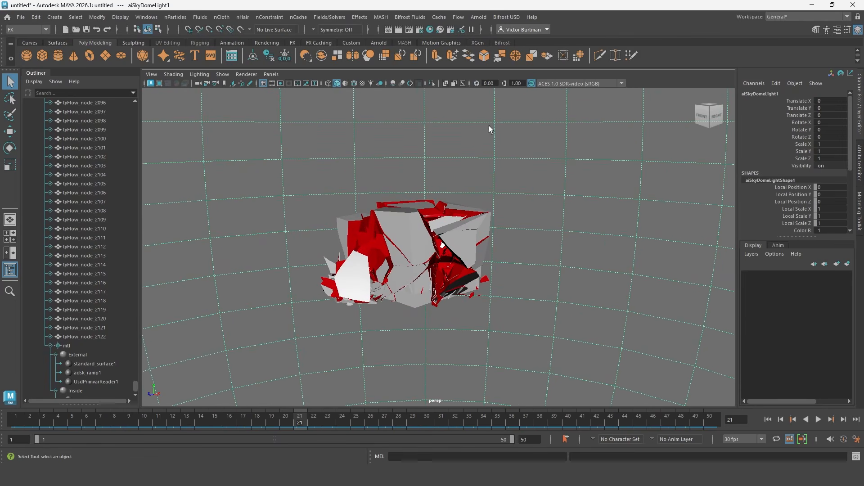
Render the fractured cube in Arnold RenderView, go to frame 8 and start a live IPR session.
{"action": "left_click", "coordinate": [399, 30]}
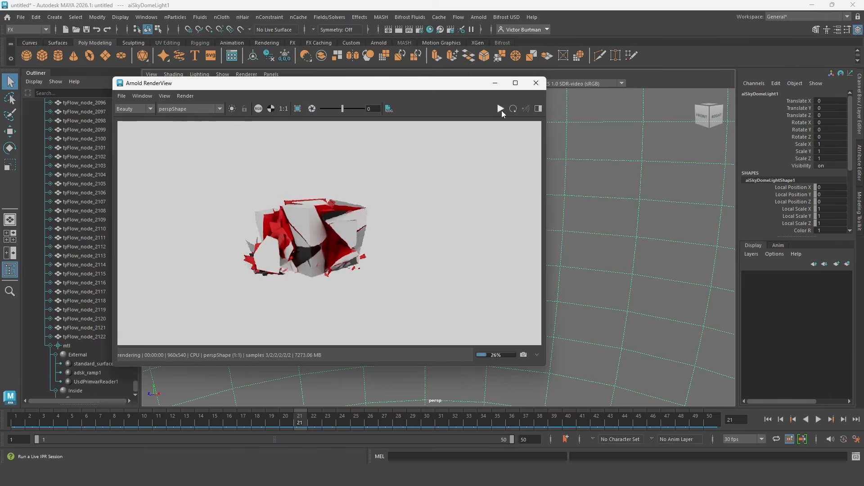
{"action": "middle_click_drag", "start_coordinate": [575, 151], "coordinate": [613, 155], "text": "alt"}
{"action": "left_click", "coordinate": [118, 422]}
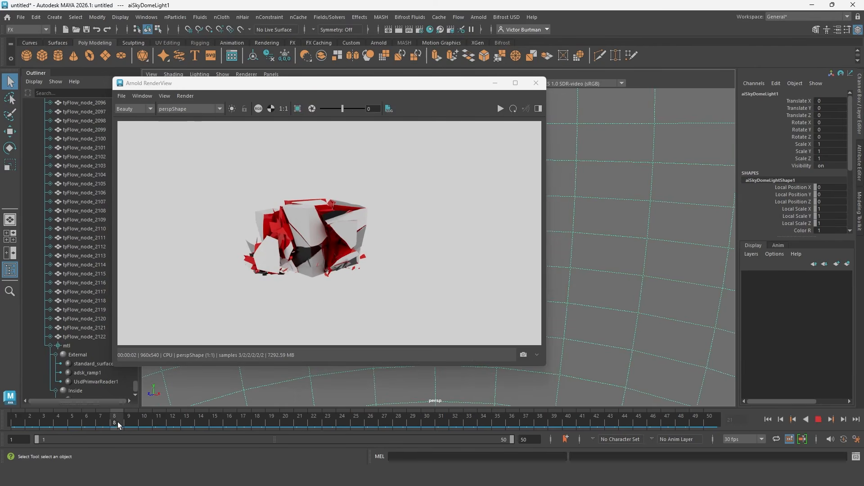
{"action": "left_click", "coordinate": [501, 108]}
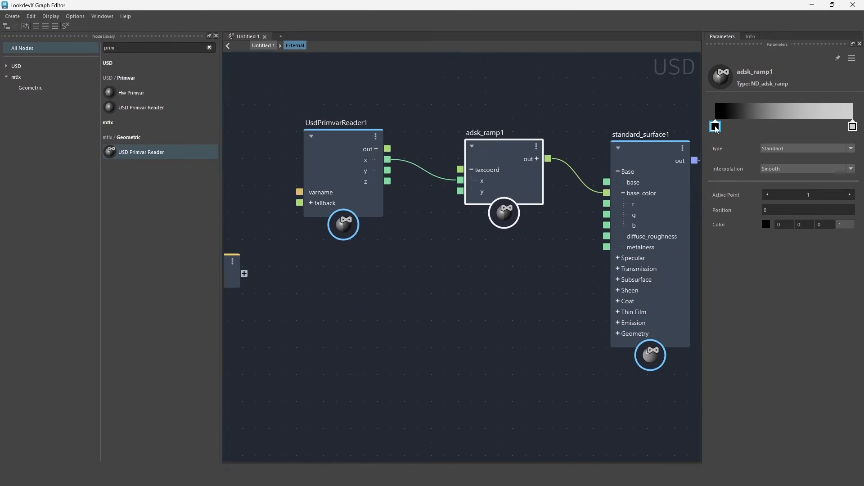
Color the ramp's first point dark red and add a second point about a third along with its own color.
{"action": "double_click", "coordinate": [716, 127]}
{"action": "left_click", "coordinate": [678, 183]}
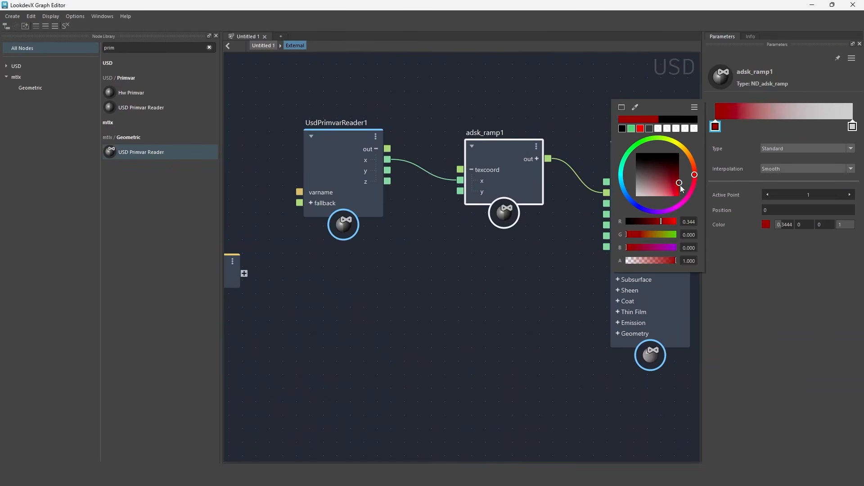
{"action": "left_click", "coordinate": [763, 119]}
{"action": "double_click", "coordinate": [763, 127]}
{"action": "left_click", "coordinate": [639, 143]}
{"action": "left_click", "coordinate": [660, 185]}
Add a colored ramp point about two thirds along and give the ramp's end point a new color.
{"action": "left_click", "coordinate": [809, 118]}
{"action": "double_click", "coordinate": [810, 126]}
{"action": "left_click", "coordinate": [636, 158]}
{"action": "double_click", "coordinate": [852, 127]}
{"action": "left_click", "coordinate": [633, 202]}
{"action": "left_click", "coordinate": [660, 189]}
{"action": "left_click", "coordinate": [660, 180]}
{"action": "left_click", "coordinate": [670, 189]}
Close the LookdevX graph, update the full scene in Arnold RenderView and render the fractured cube at frame 23.
{"action": "left_click", "coordinate": [855, 4]}
{"action": "left_click", "coordinate": [186, 96]}
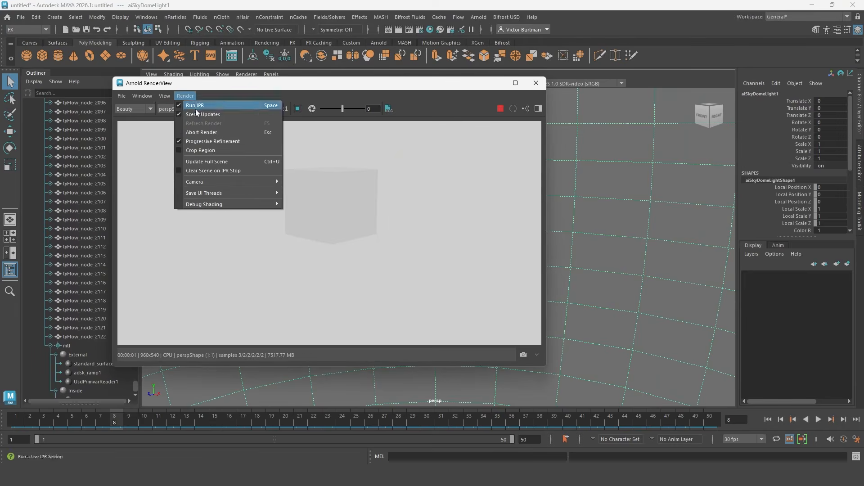
{"action": "left_click", "coordinate": [247, 163]}
{"action": "left_click", "coordinate": [115, 422]}
{"action": "left_click_drag", "start_coordinate": [115, 422], "coordinate": [329, 418]}
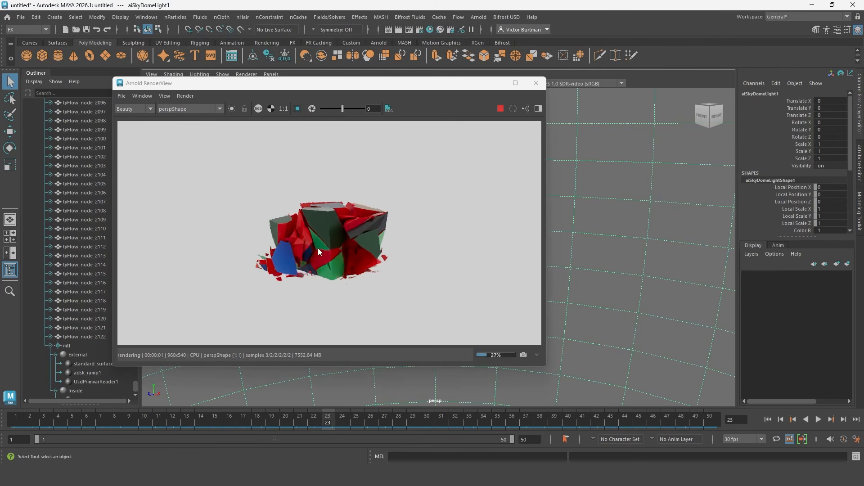
{"action": "scroll", "coordinate": [318, 242], "scroll_direction": "up", "scroll_amount": 5}
Enable motion blur in the Arnold render settings and inspect the updated render of the fractured cube.
{"action": "left_click", "coordinate": [84, 204]}
{"action": "left_click", "coordinate": [82, 165]}
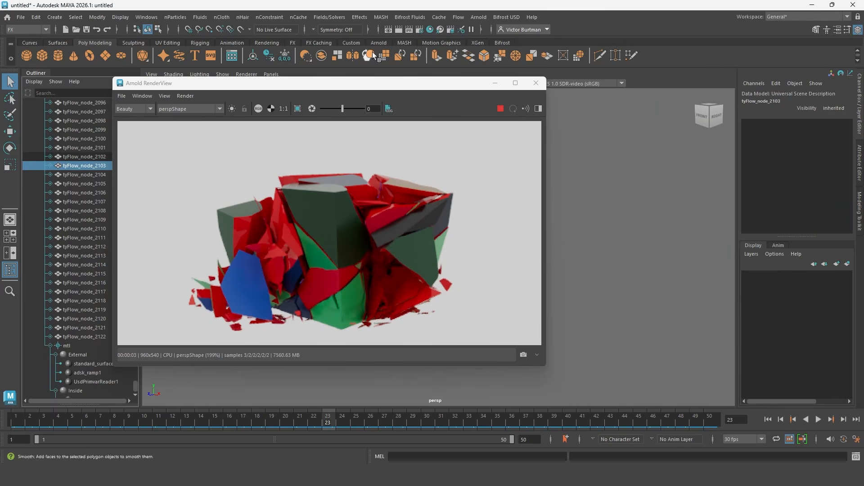
{"action": "left_click", "coordinate": [419, 29]}
{"action": "left_click", "coordinate": [171, 132]}
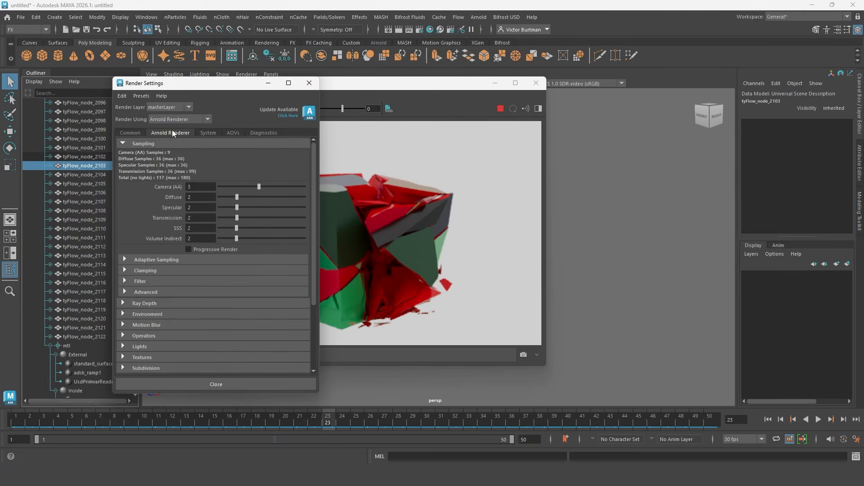
{"action": "left_click", "coordinate": [158, 326]}
{"action": "left_click", "coordinate": [188, 334]}
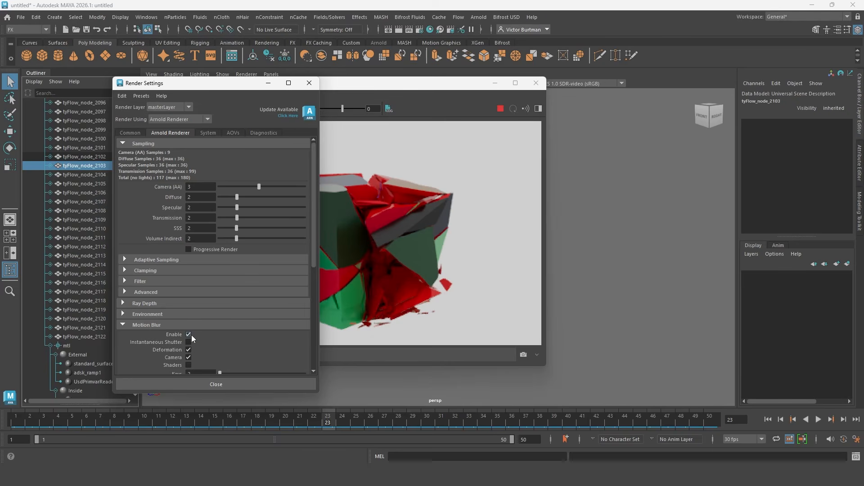
{"action": "left_click", "coordinate": [309, 83]}
{"action": "scroll", "coordinate": [350, 229], "scroll_direction": "up", "scroll_amount": 2}
{"action": "middle_click_drag", "start_coordinate": [299, 234], "coordinate": [299, 210]}
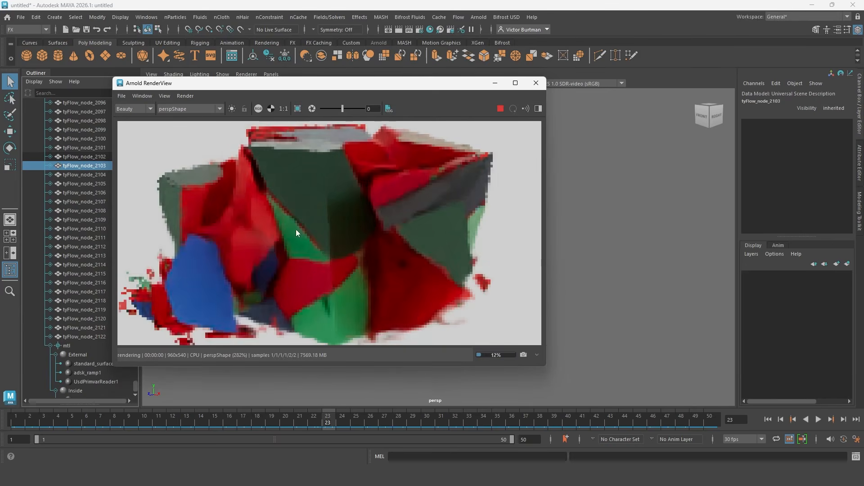
{"action": "scroll", "coordinate": [293, 230], "scroll_direction": "down", "scroll_amount": 2}
Open the Inside material's graph in LookdevX beside the viewport and show the parameters of its Inside preview surface shader.
{"action": "scroll", "coordinate": [345, 277], "scroll_direction": "down", "scroll_amount": 4}
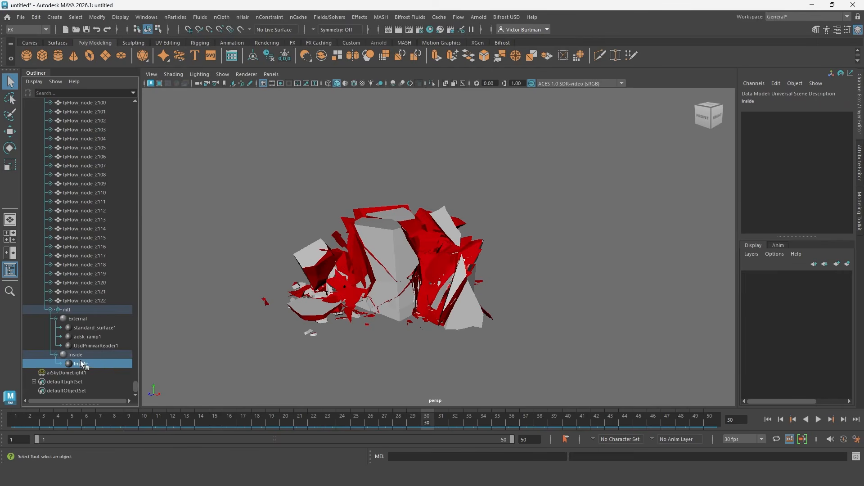
{"action": "right_click", "coordinate": [81, 363]}
{"action": "left_click", "coordinate": [216, 370]}
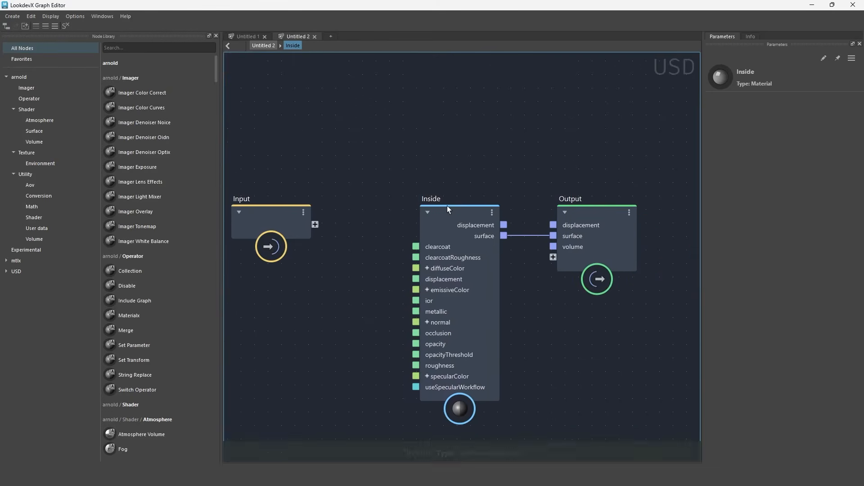
{"action": "left_click_drag", "start_coordinate": [558, 5], "coordinate": [863, 121]}
{"action": "left_click_drag", "start_coordinate": [647, 130], "coordinate": [526, 141]}
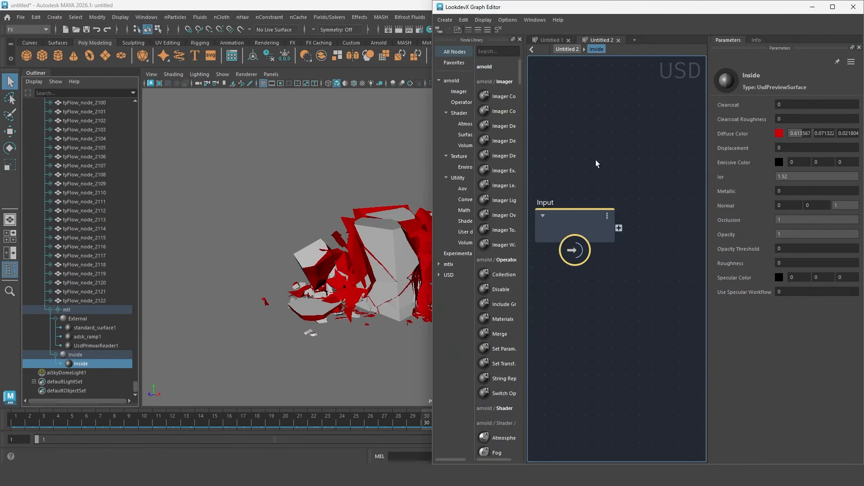
{"action": "middle_click_drag", "start_coordinate": [697, 192], "coordinate": [554, 178]}
Pick a new diffuse color for the Inside shader and view the cube's interior faces.
{"action": "left_click", "coordinate": [779, 134]}
{"action": "left_click", "coordinate": [723, 167]}
{"action": "middle_click_drag", "start_coordinate": [384, 165], "coordinate": [317, 162], "text": "alt"}
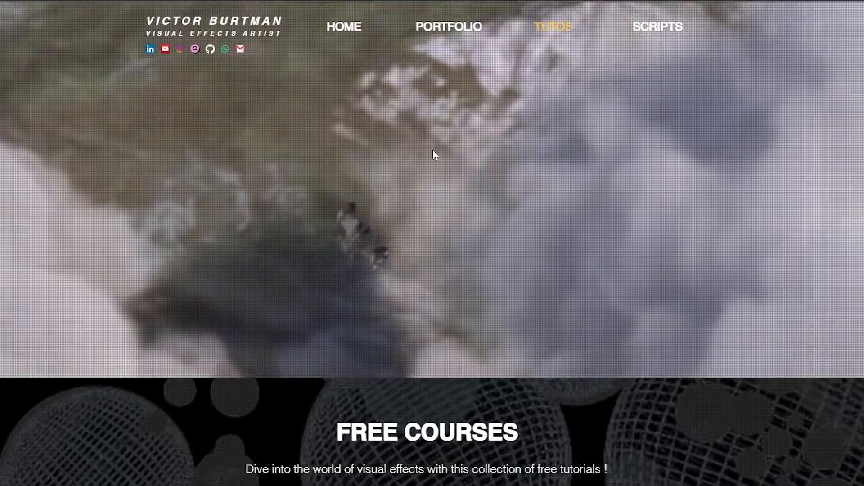
Switch to the web browser, browse the artist's courses and store products, and open the "Bifrost : From Max to Maya" product page.
{"action": "scroll", "coordinate": [434, 155], "scroll_direction": "down", "scroll_amount": 5}
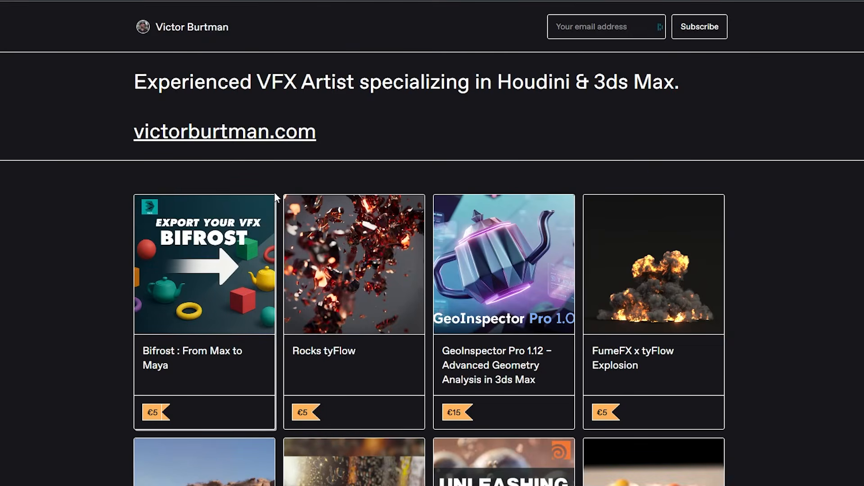
{"action": "scroll", "coordinate": [274, 192], "scroll_direction": "down", "scroll_amount": 3}
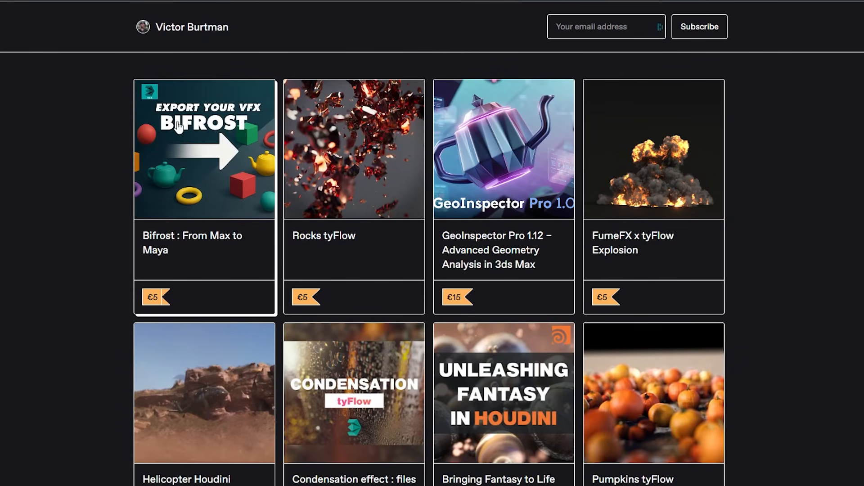
{"action": "left_click", "coordinate": [204, 130]}
{"action": "scroll", "coordinate": [378, 412], "scroll_direction": "down", "scroll_amount": 3}
{"action": "scroll", "coordinate": [378, 412], "scroll_direction": "up", "scroll_amount": 2}
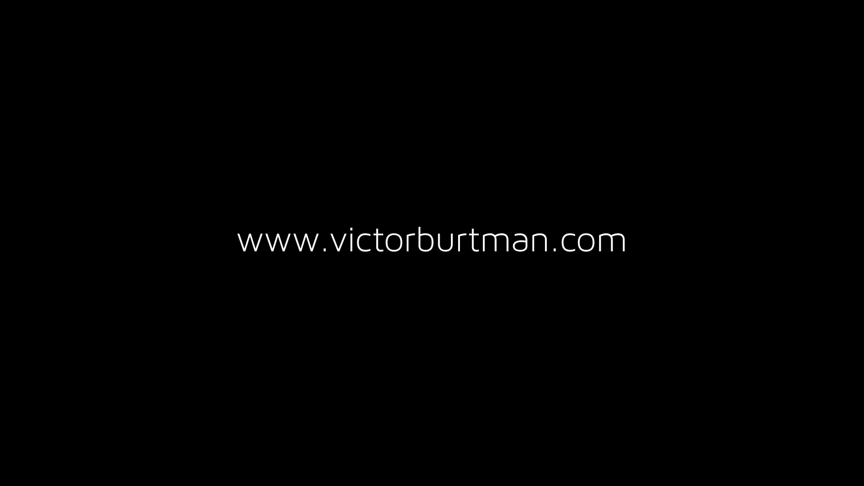